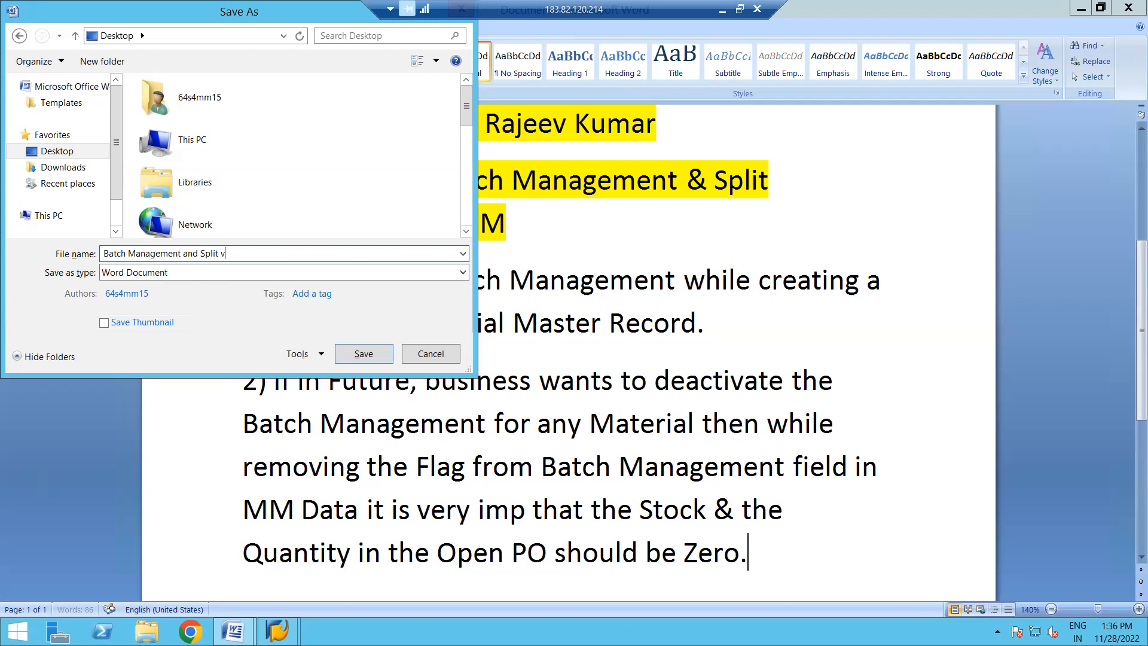
- Name the Word document "Batch Management and Split Valuation in SAP MM S4 HANA" and save it to the Desktop
key("BackSpace")
key("BackSpace")
key("BackSpace")
type("Valus")
type("tion")
key("BackSpace")
key("BackSpace")
key("BackSpace")
key("BackSpace")
key("BackSpace")
left_click(126, 254)
type("ation")
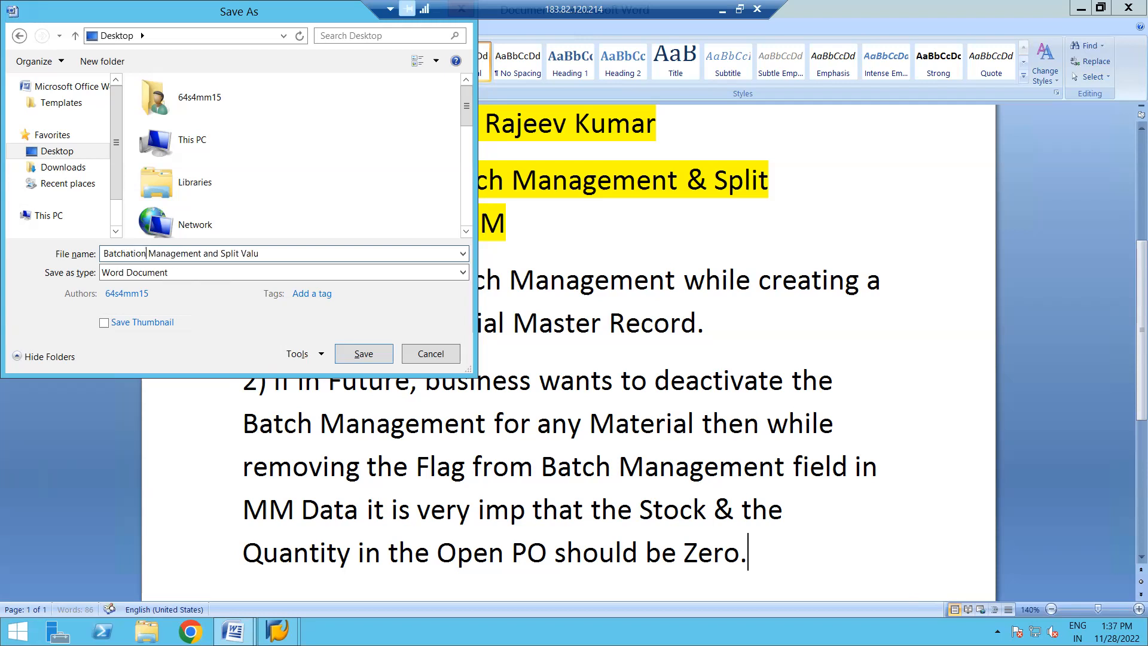
key("BackSpace")
key("BackSpace")
key("BackSpace")
key("BackSpace")
key("BackSpace")
key("Right")
key("Right")
key("Right")
type("ation in ")
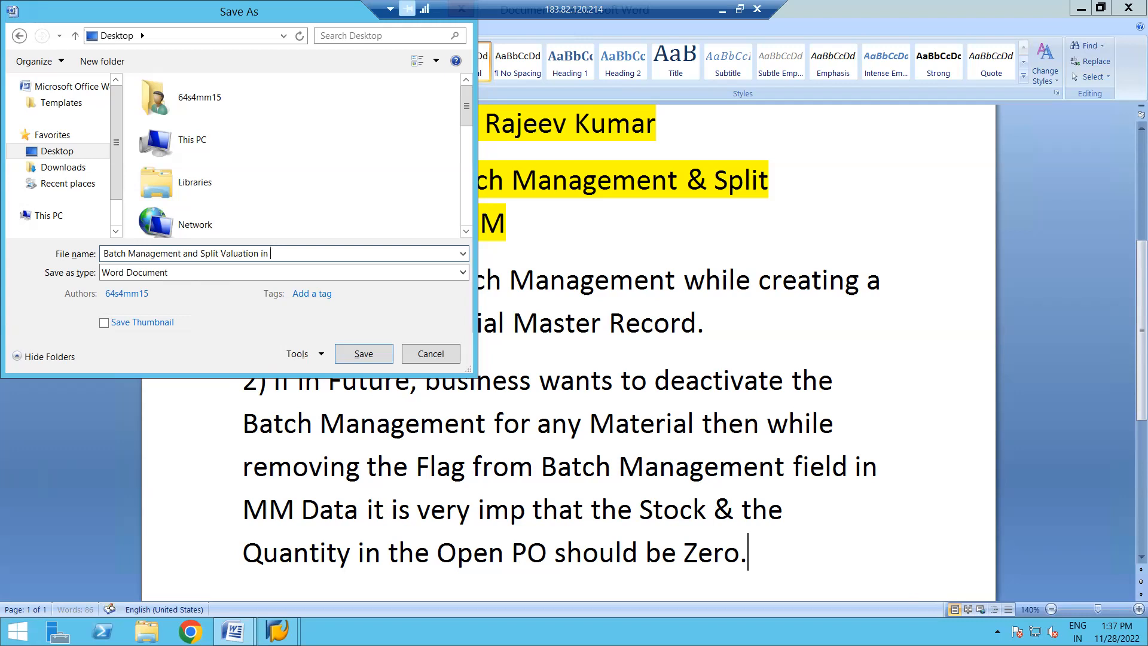
type("SAP MM S4 HANA")
left_click(363, 354)
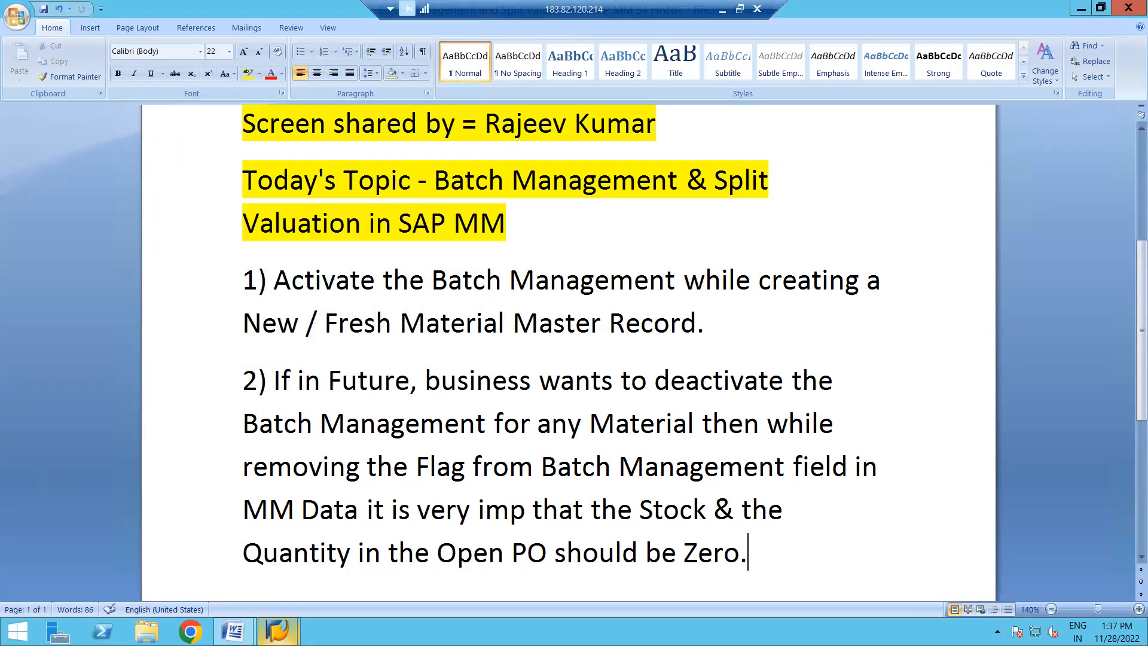
- Switch to SAP Easy Access and start transaction MM01 for creating a material
mouse_move(277, 630)
left_click(343, 547)
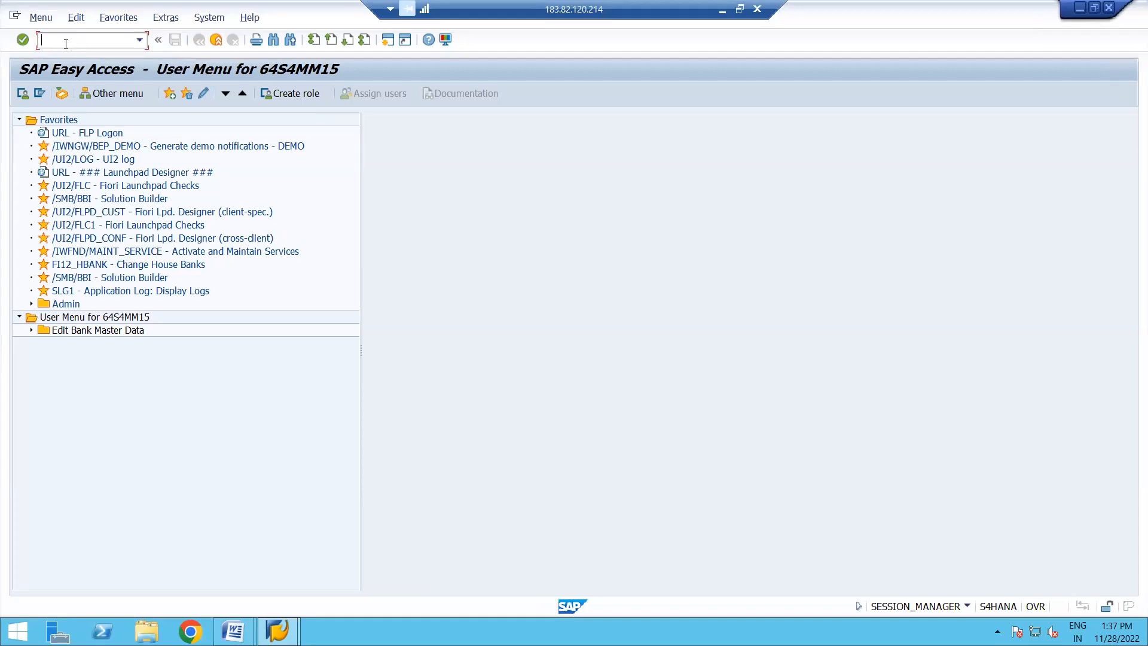
type("MM01")
key("Return")
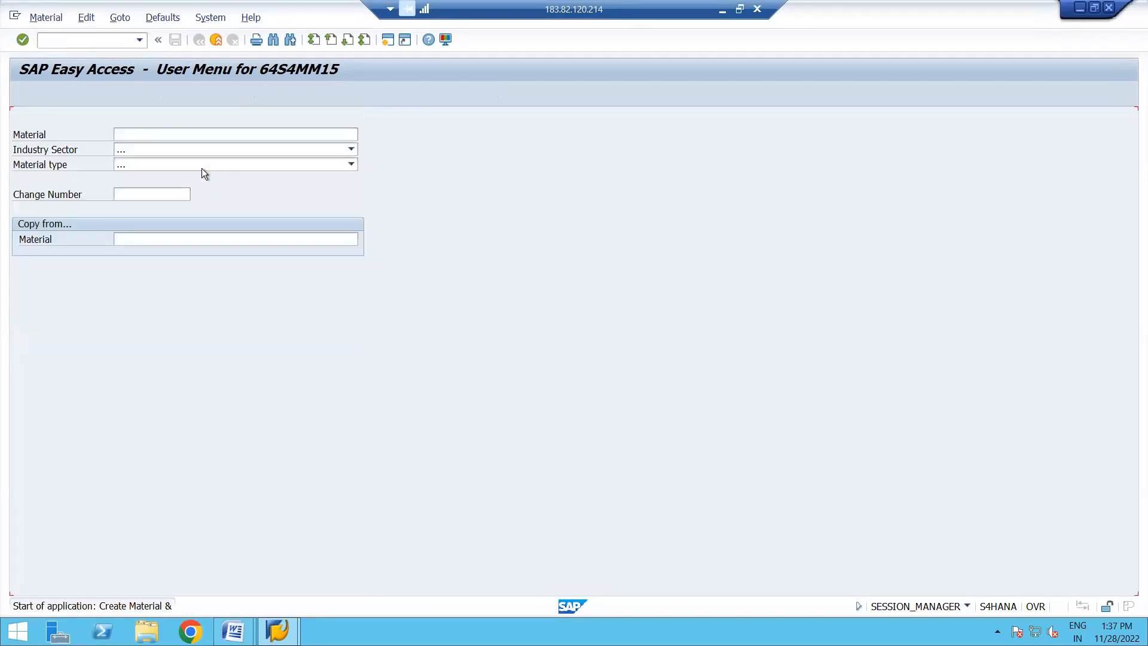
- Set the industry sector to Chemical Company and the material type to ROH RAW MATERIAL
left_click(351, 151)
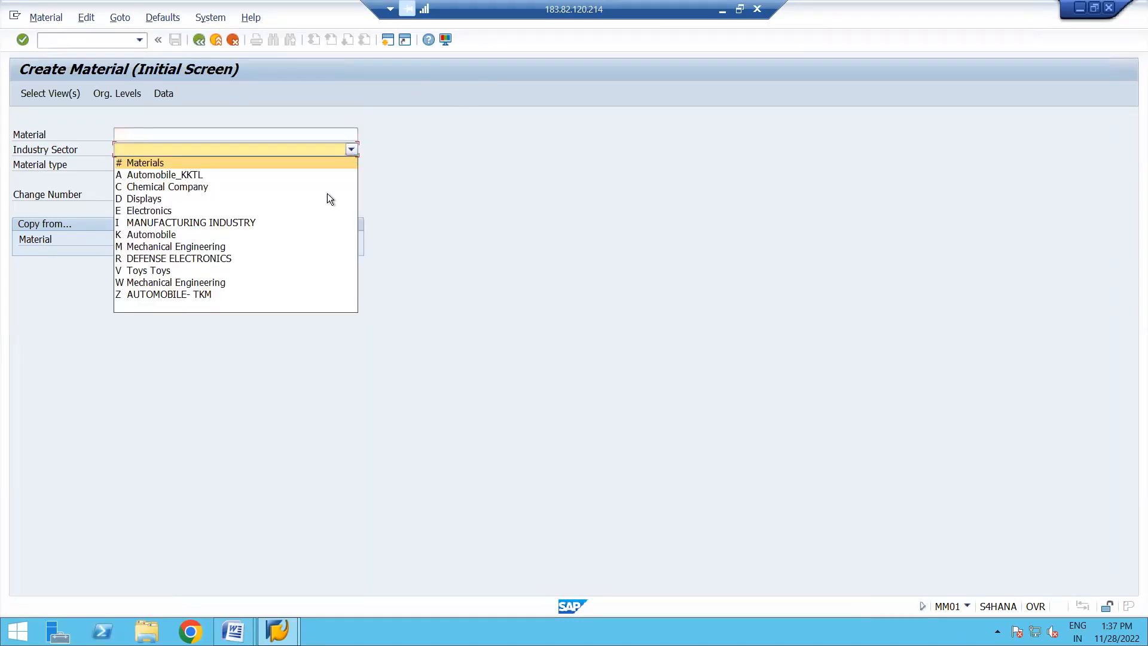
left_click(159, 187)
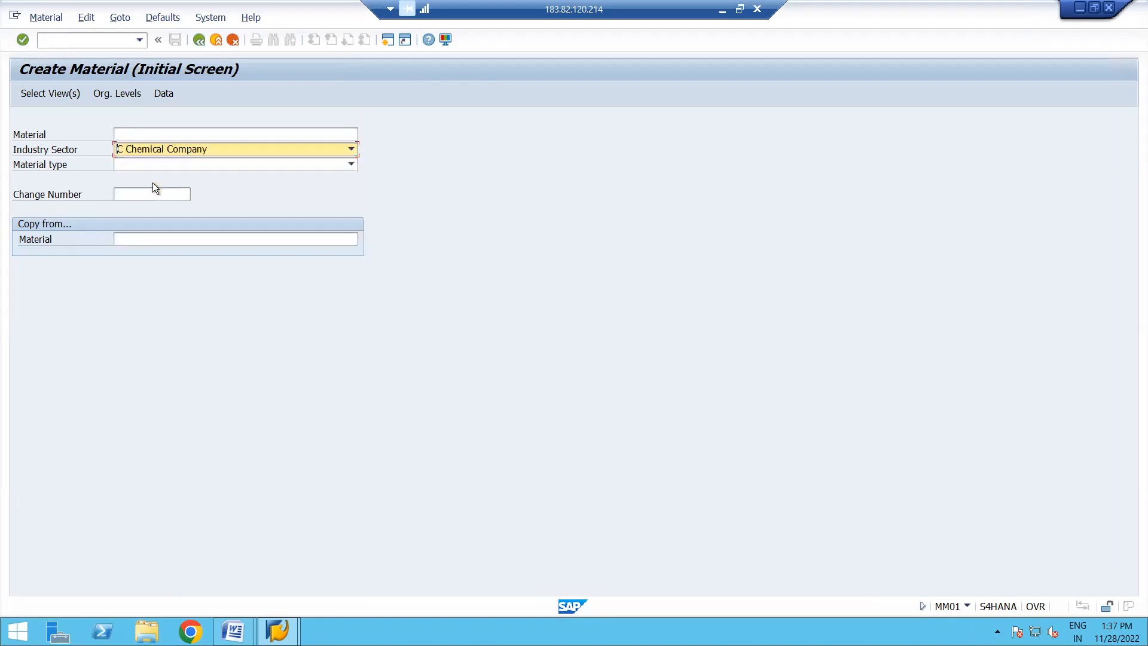
left_click(350, 164)
key("r")
key("o")
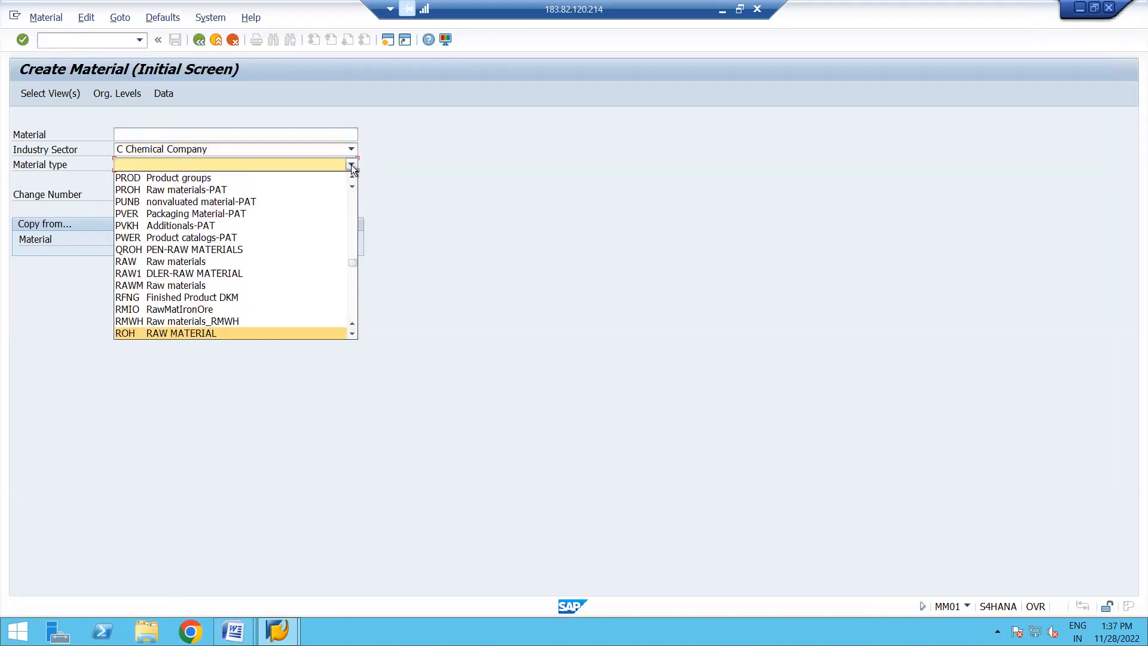
left_click(192, 335)
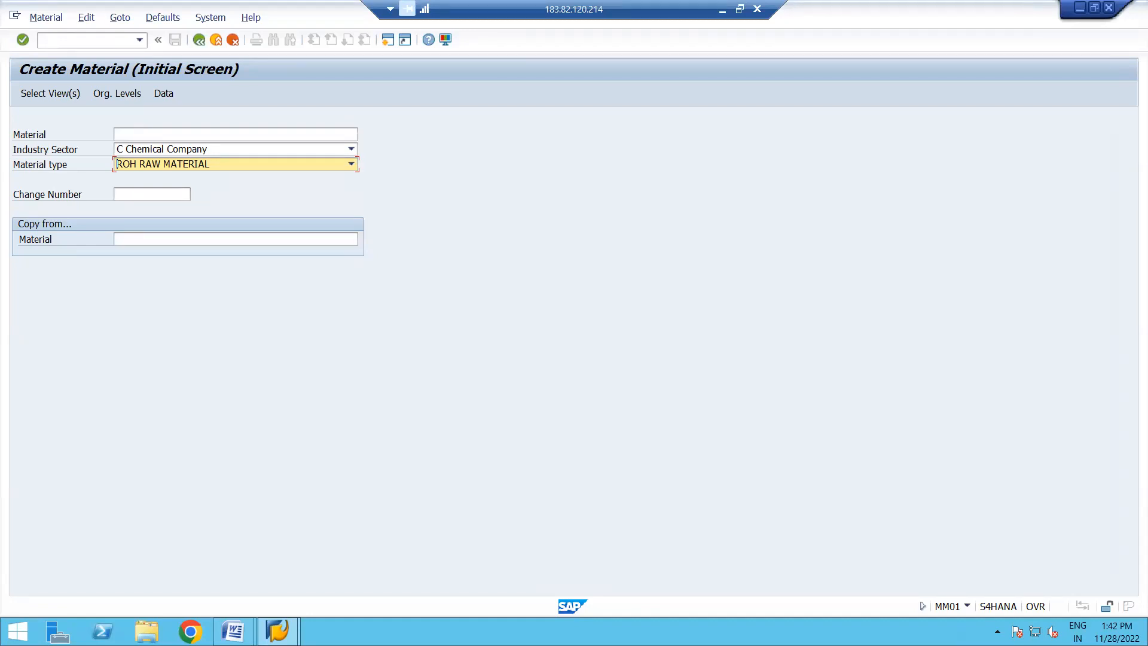
left_click(997, 632)
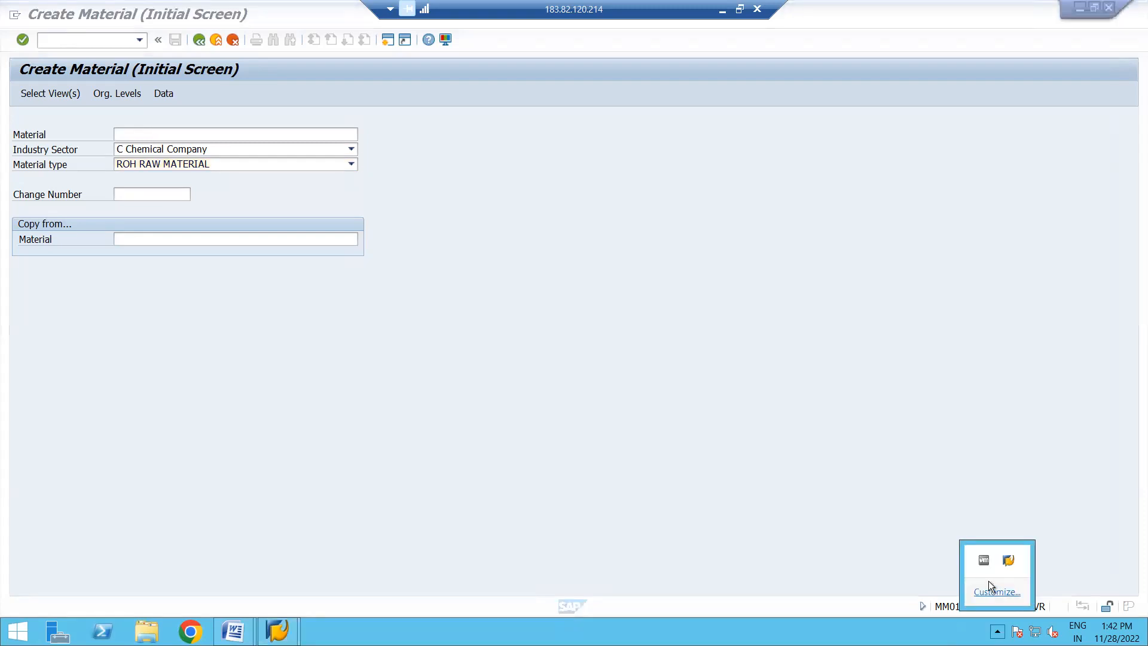
left_click(952, 574)
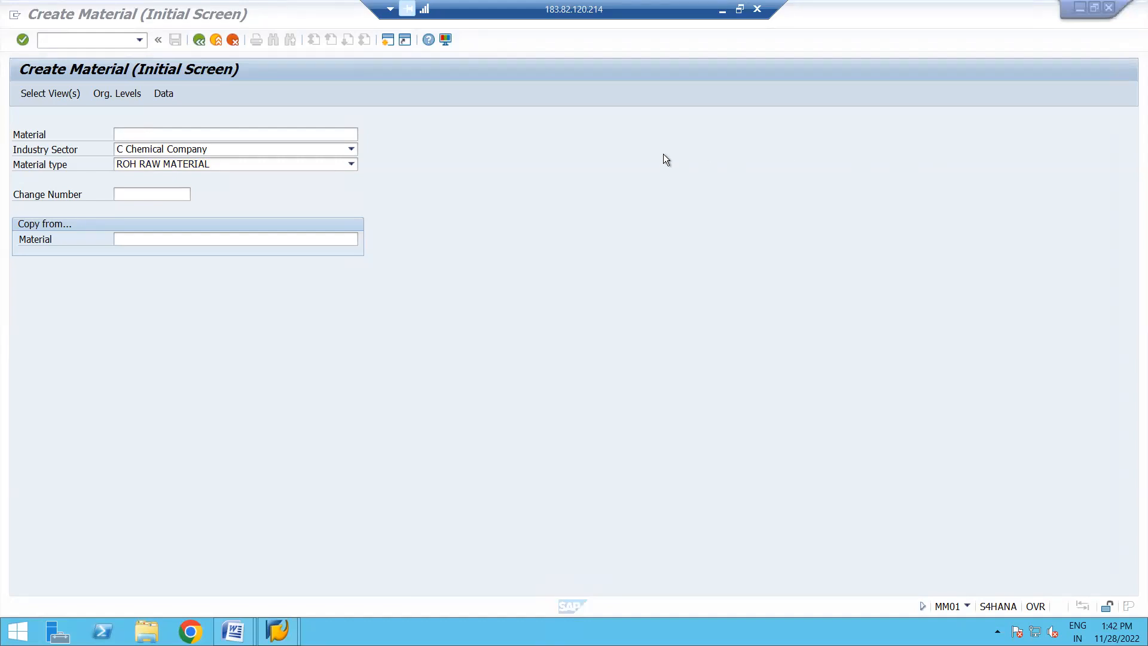
left_click(722, 11)
- Select the Basic Data 1, Purchasing and Accounting 1 views and set the organizational level to plant 1710
left_click(44, 92)
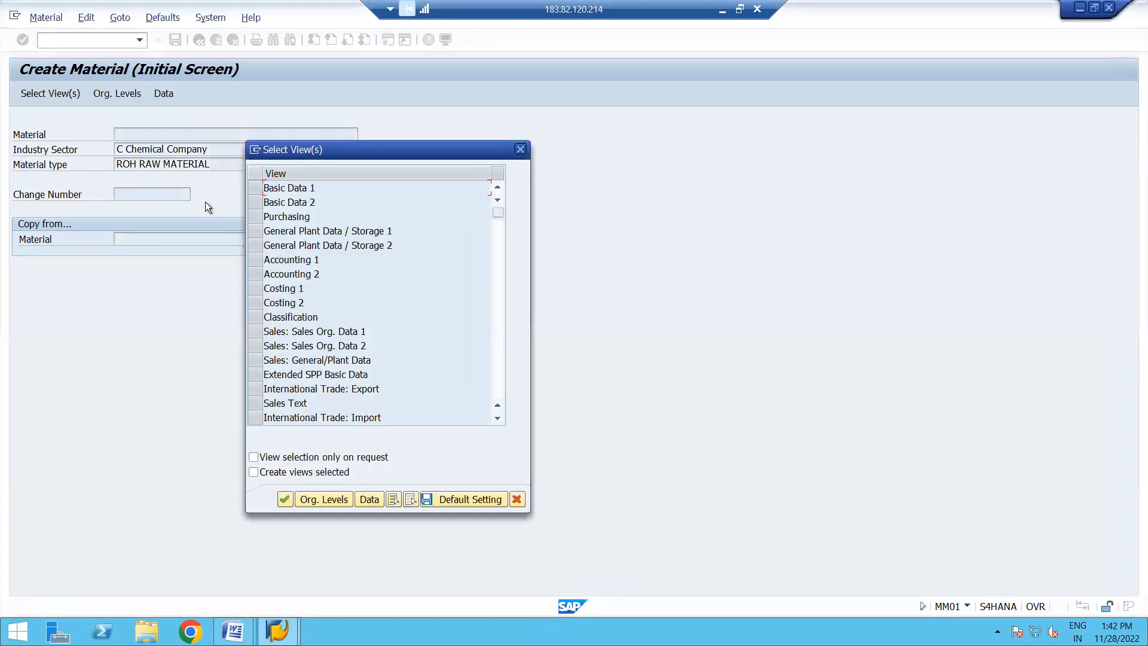
left_click(255, 188)
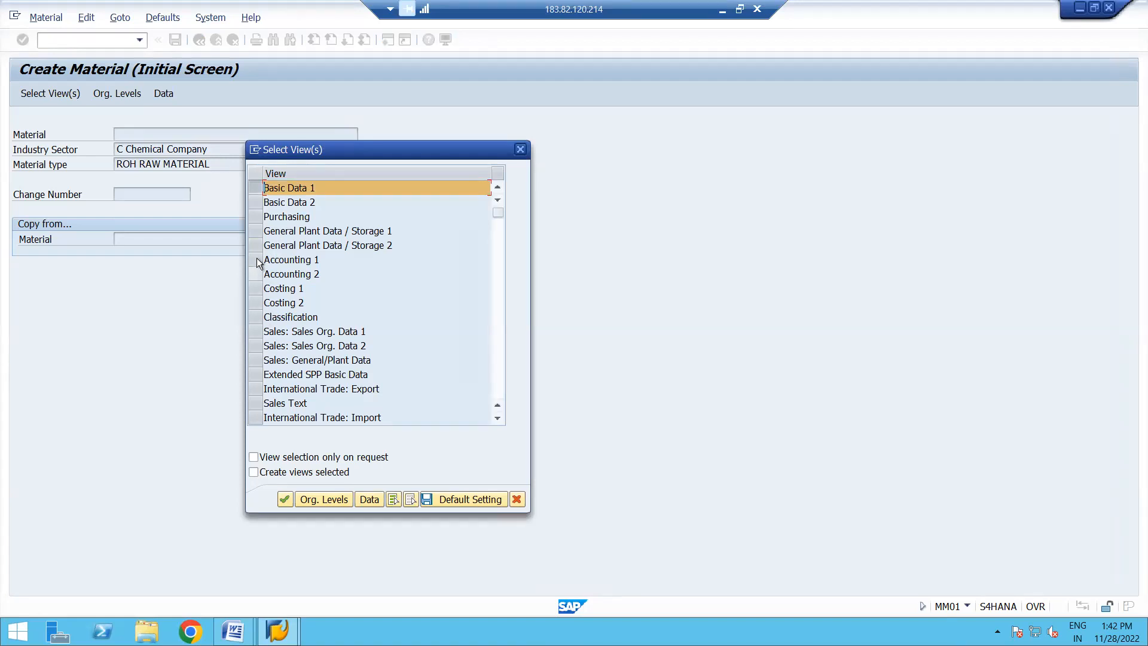
left_click(255, 216)
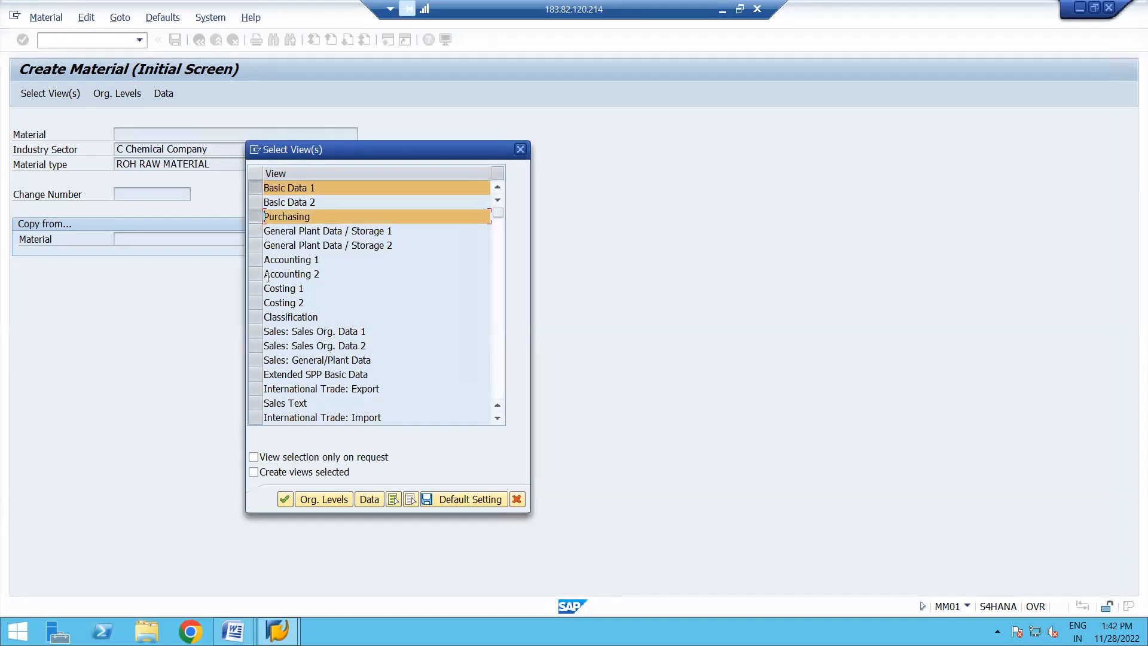
left_click(253, 259)
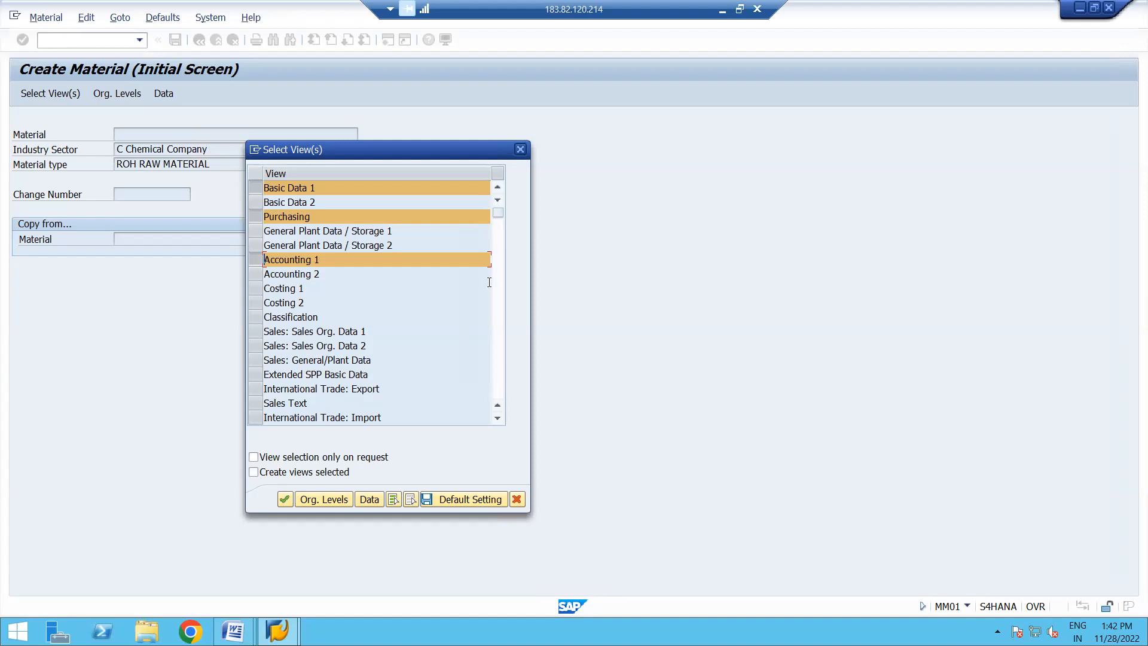
left_click(497, 258)
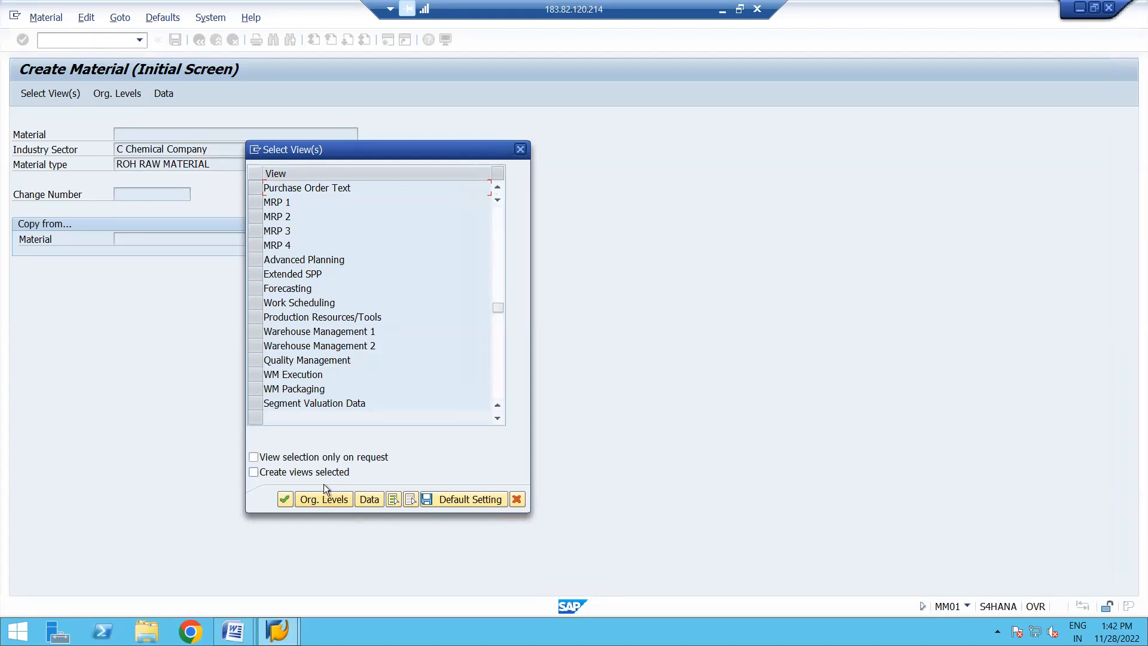
left_click(322, 499)
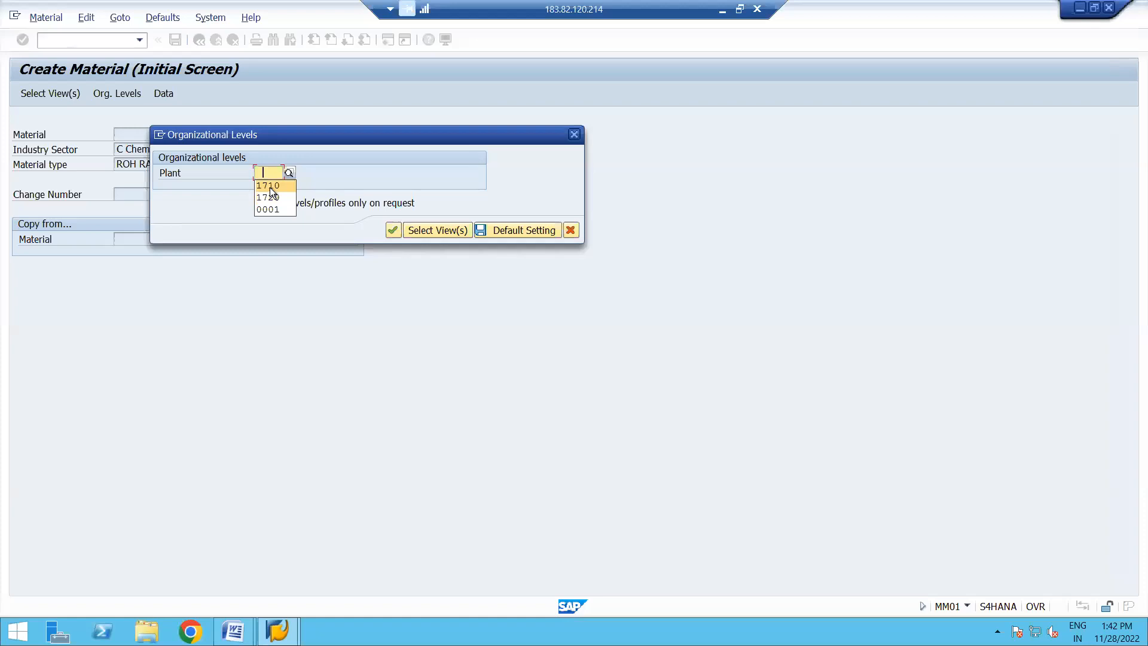
key("Return")
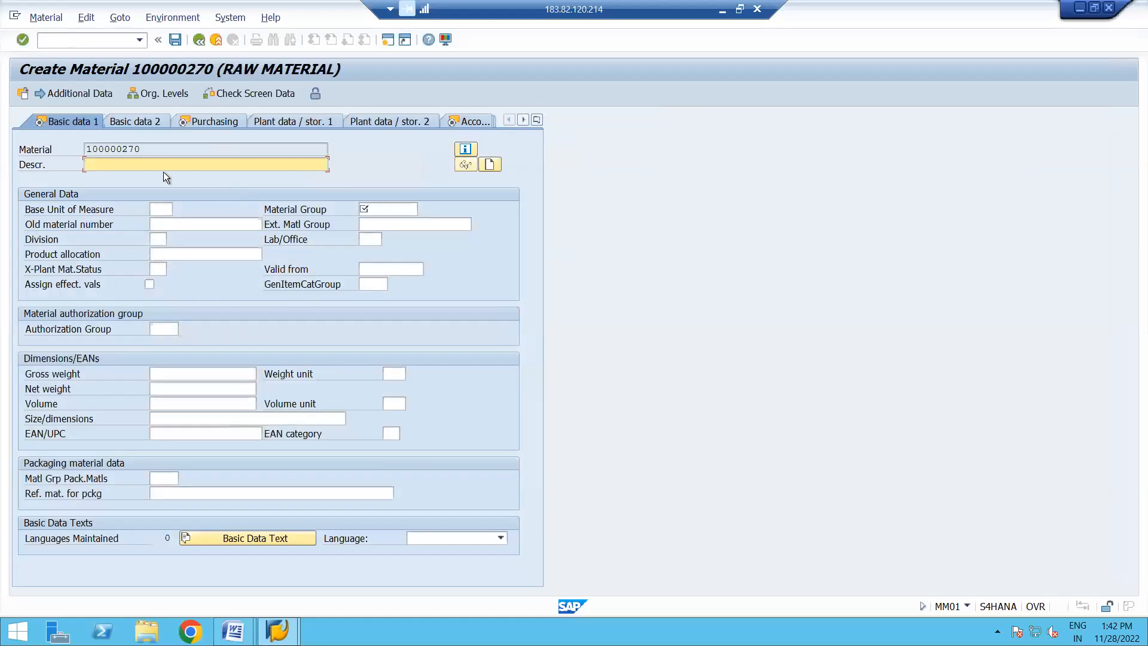
- Enter the material description BATCH MGMT MATERIAL 28 NOV 2022 and set the base unit of measure to EA
type("BATCH MGMT mATERIAL 28 NOV 2022")
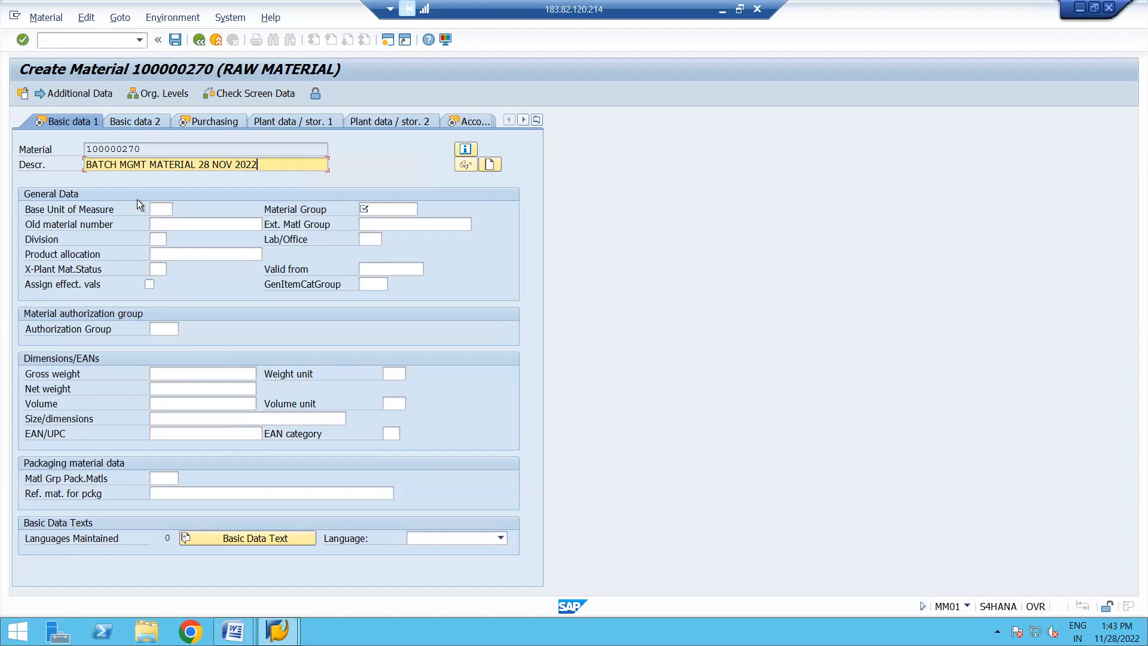
left_click(163, 211)
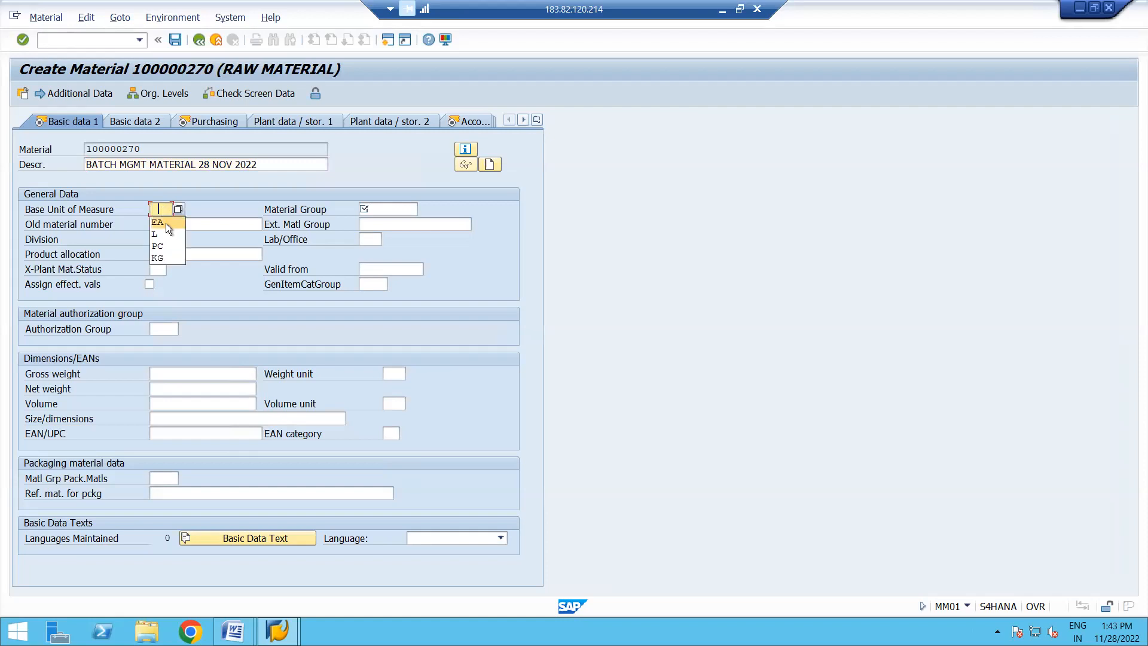
left_click(166, 224)
- Search the material groups for CHEMICAL, assign group C1 to the material, and continue to the Purchasing view
left_click(380, 210)
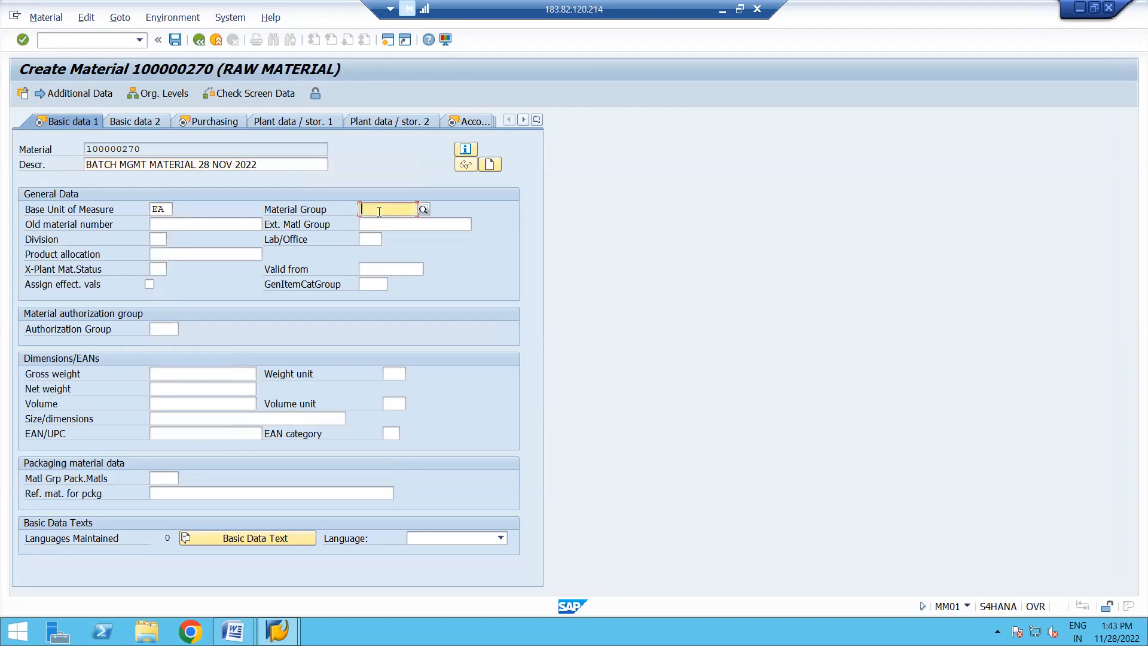
left_click(424, 209)
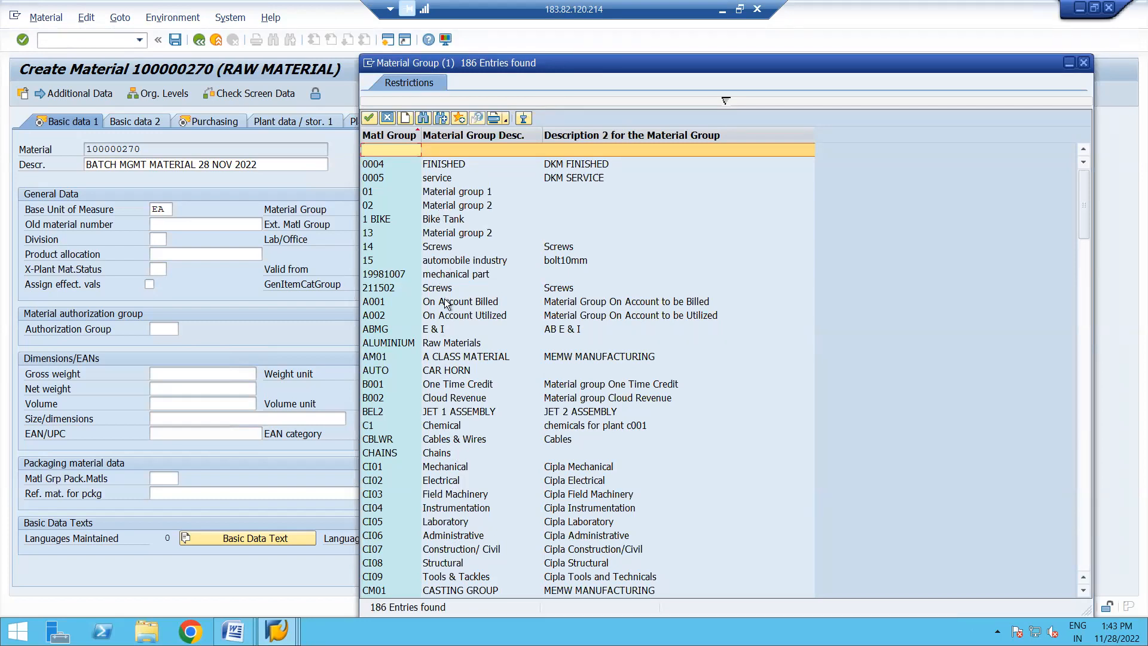
left_click(423, 119)
type("CHEMICAL")
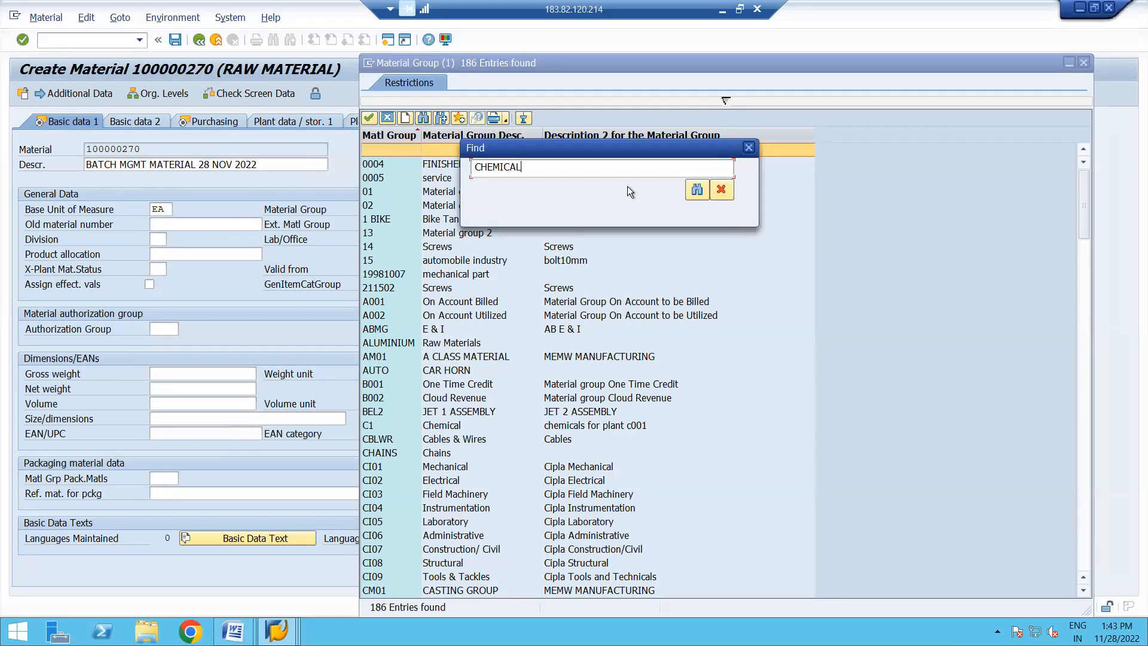
left_click(697, 189)
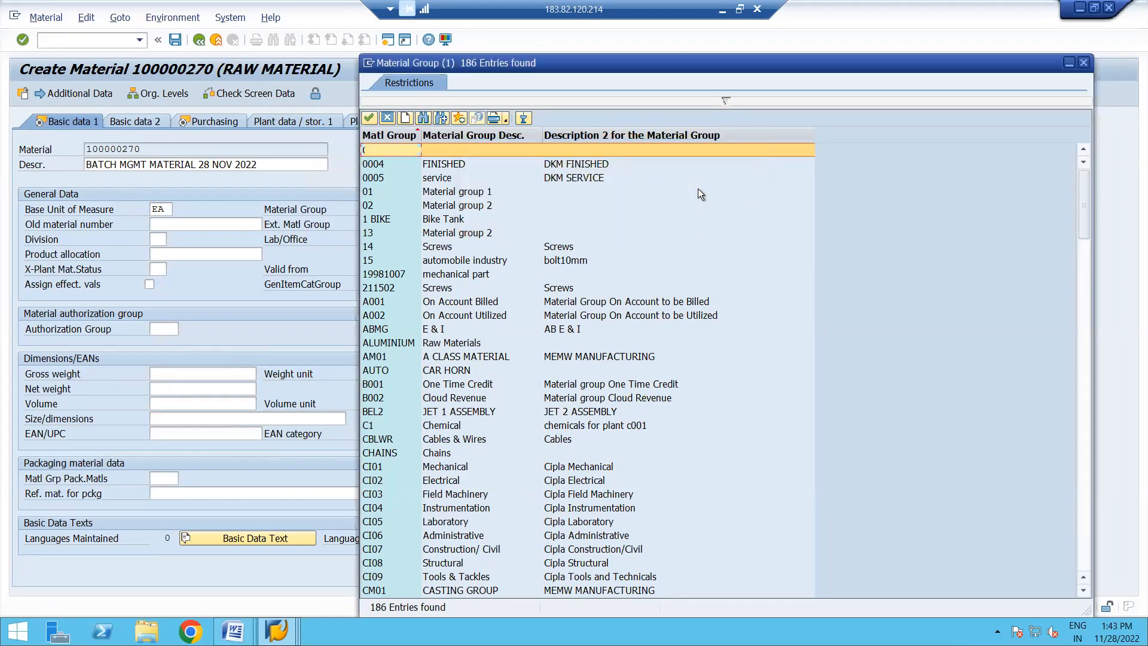
double_click(458, 149)
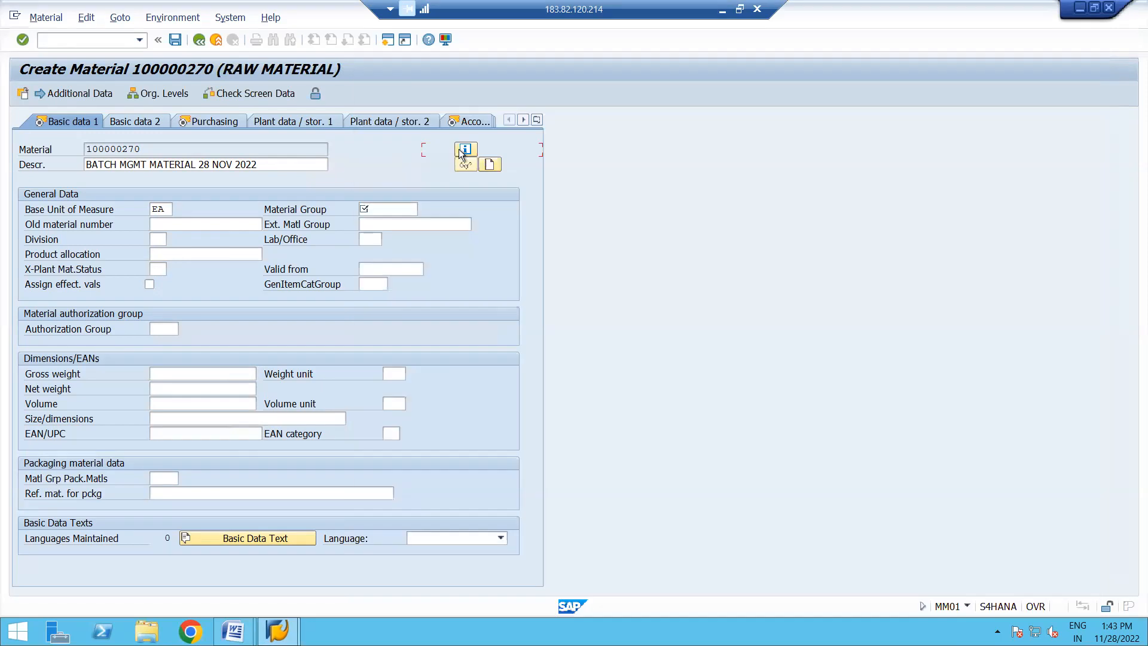
key("Return")
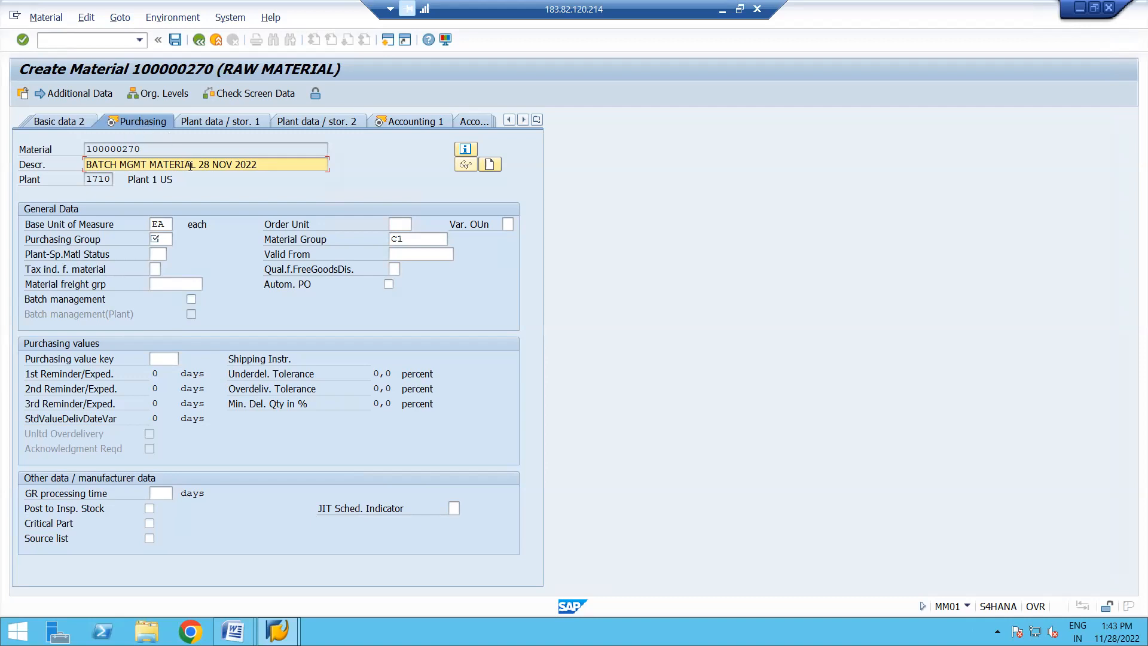
- Activate batch management for the material and set the purchasing group to 002
left_click(192, 300)
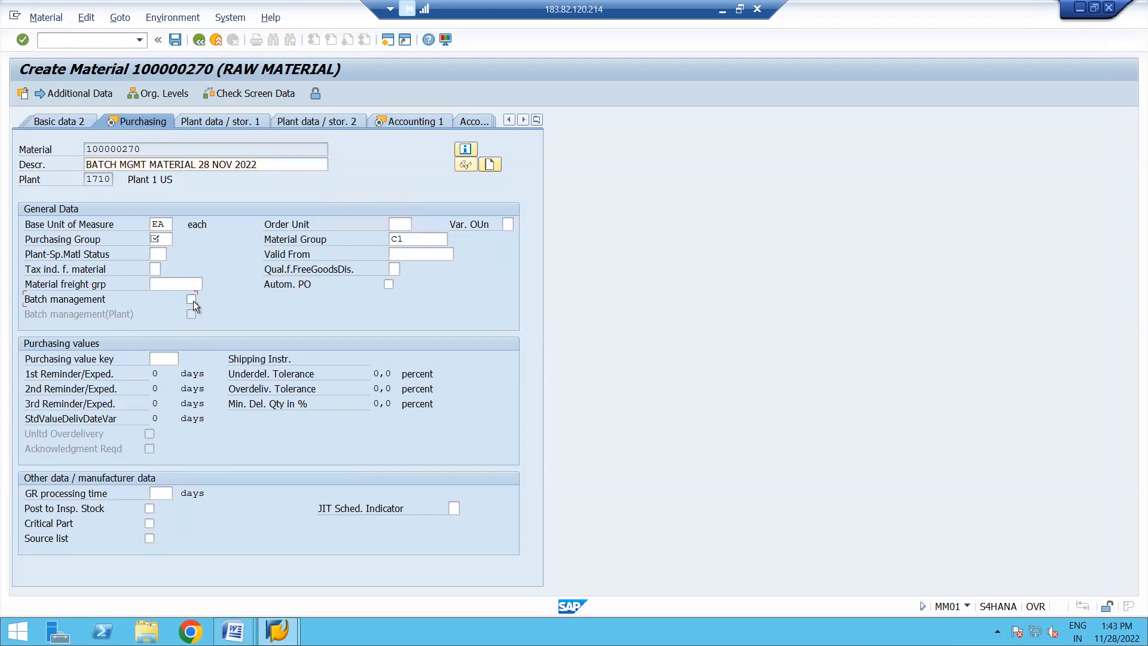
left_click(168, 238)
left_click(168, 238)
left_click(159, 253)
left_click(233, 631)
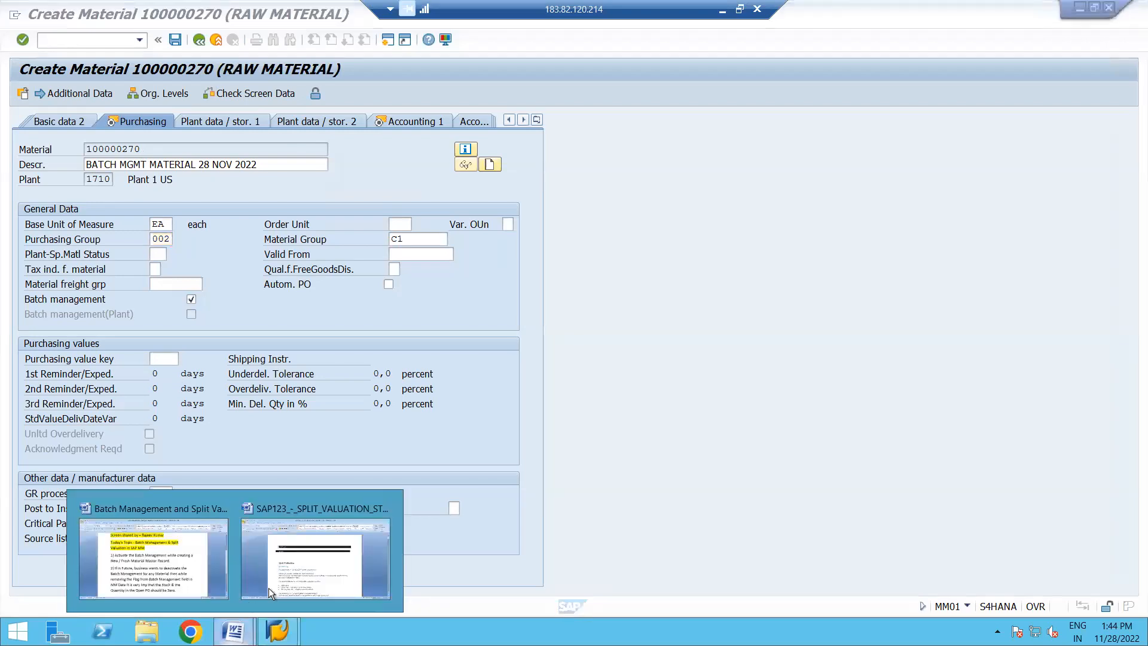
left_click(328, 444)
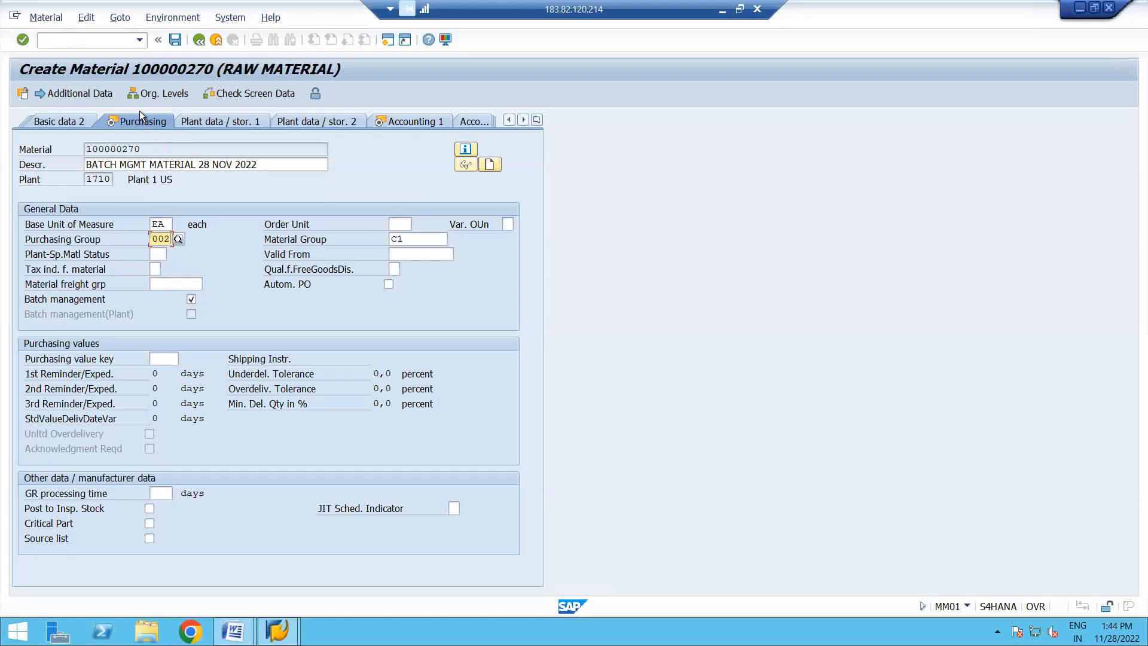
- Read the field help for the Batch management indicator, compare it with the Word notes on deactivation, and close the help
left_click(76, 299)
key("F1")
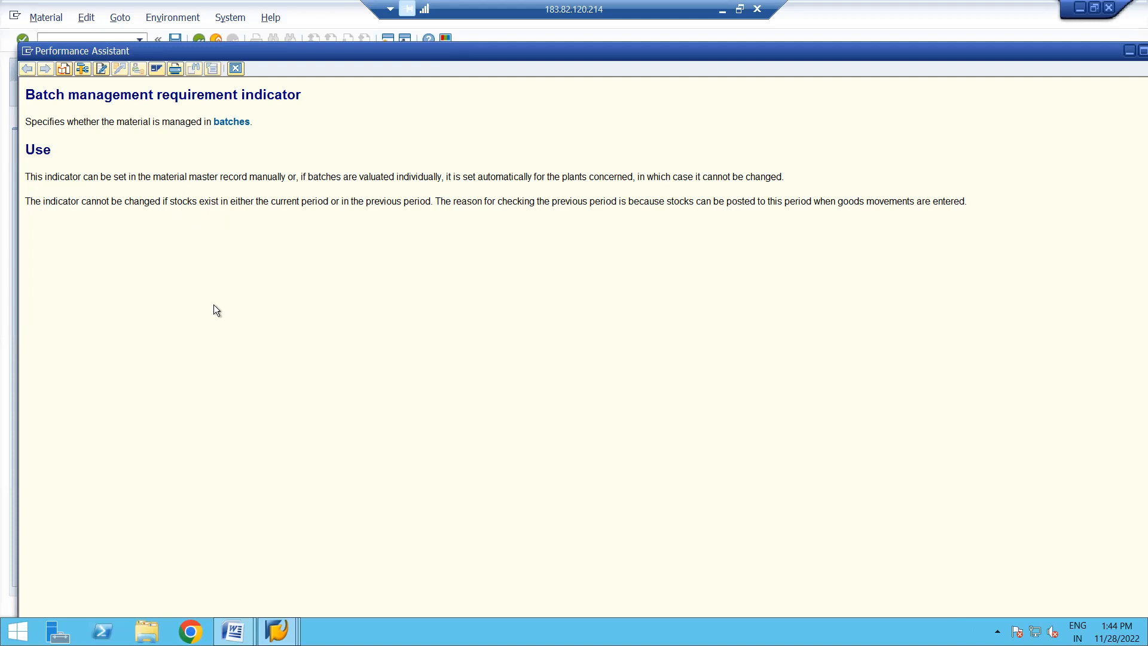
left_click(233, 631)
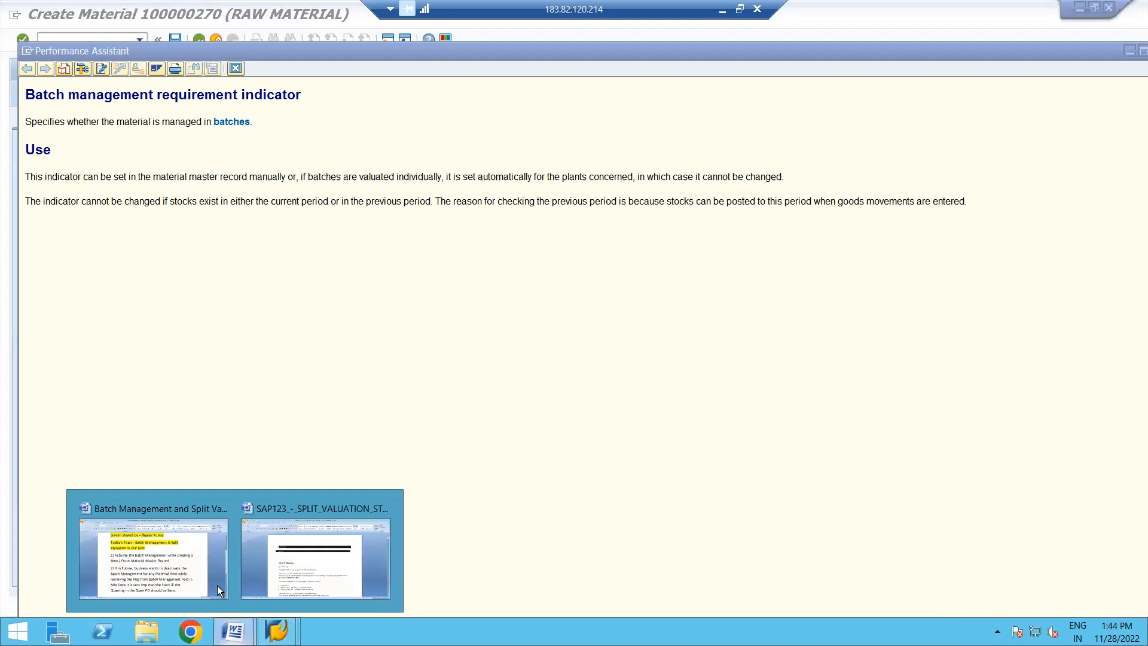
left_click(148, 551)
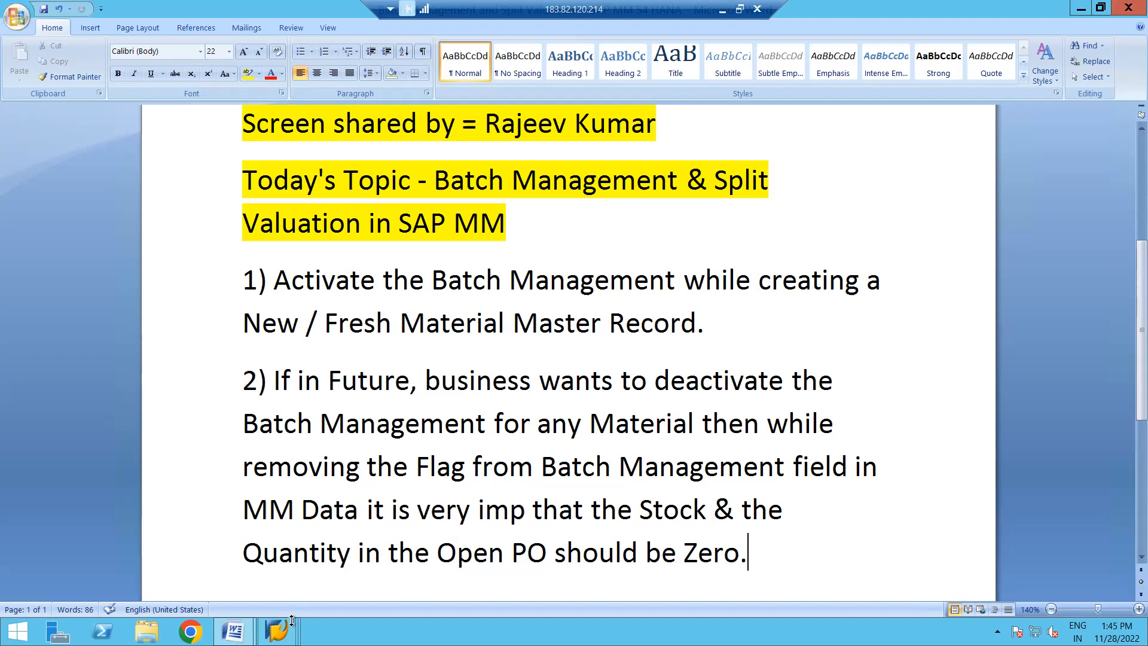
mouse_move(276, 631)
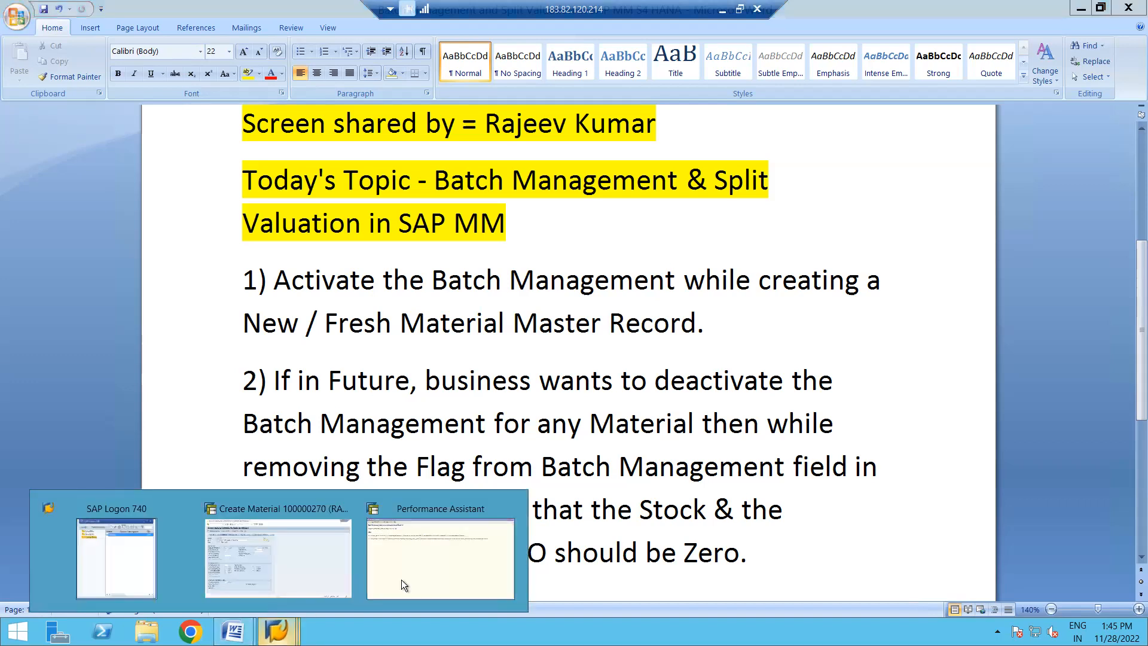
left_click(437, 558)
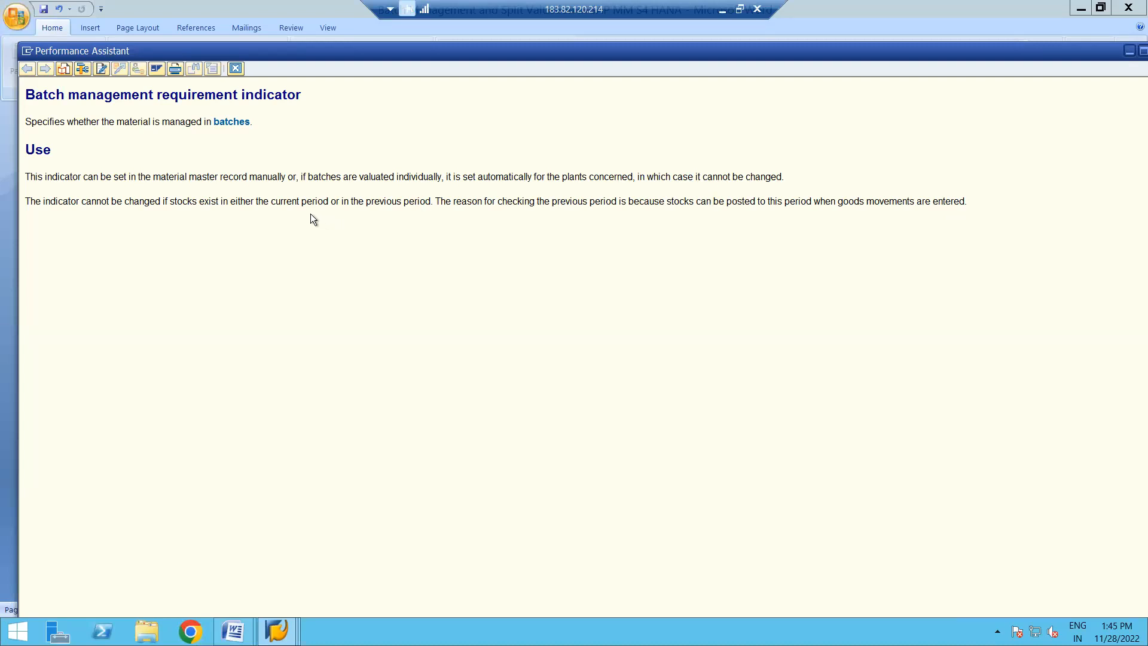
left_click(236, 69)
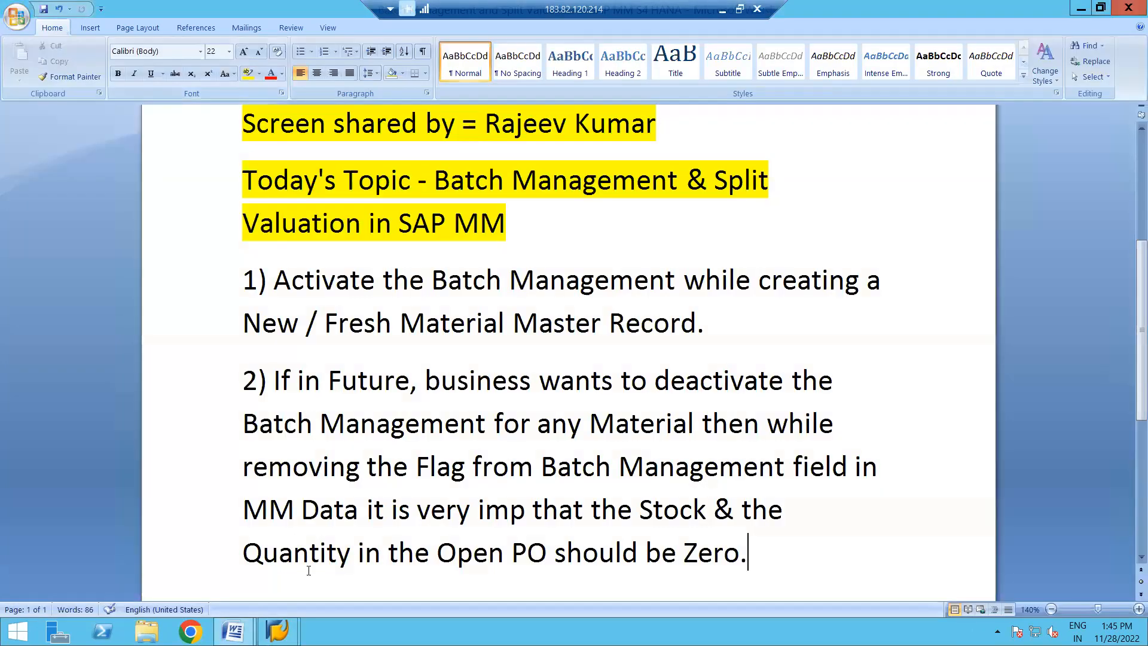
- Back in SAP, flag Batch management, Autom. PO and Source list for the material and continue to the Accounting 1 view
mouse_move(277, 631)
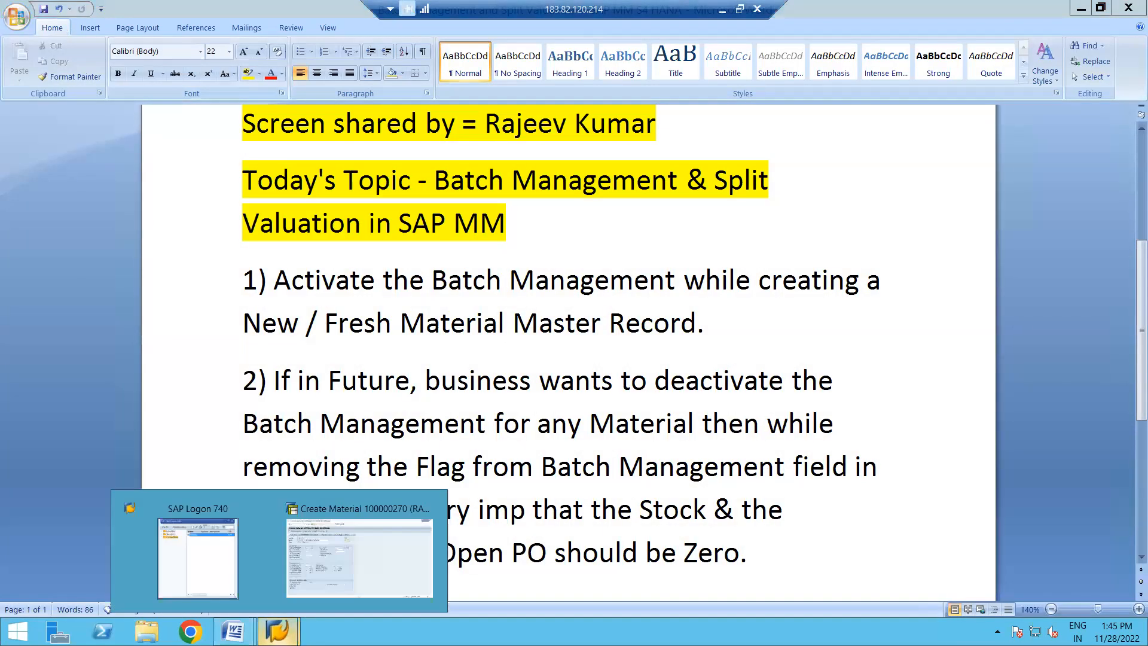
left_click(390, 547)
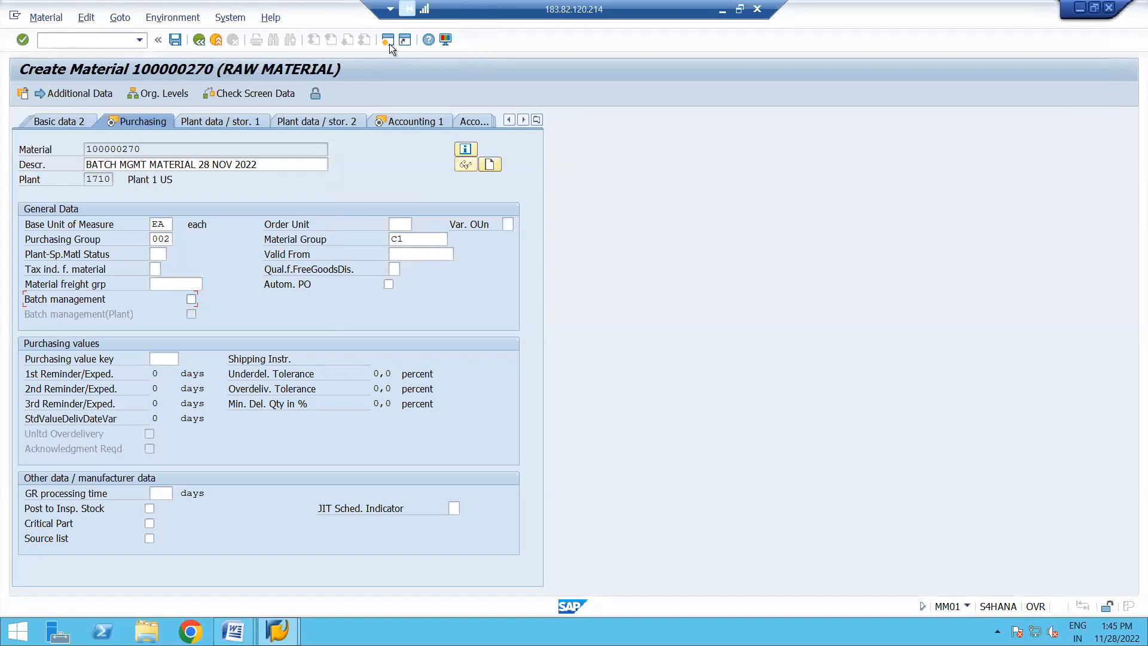
key("Return")
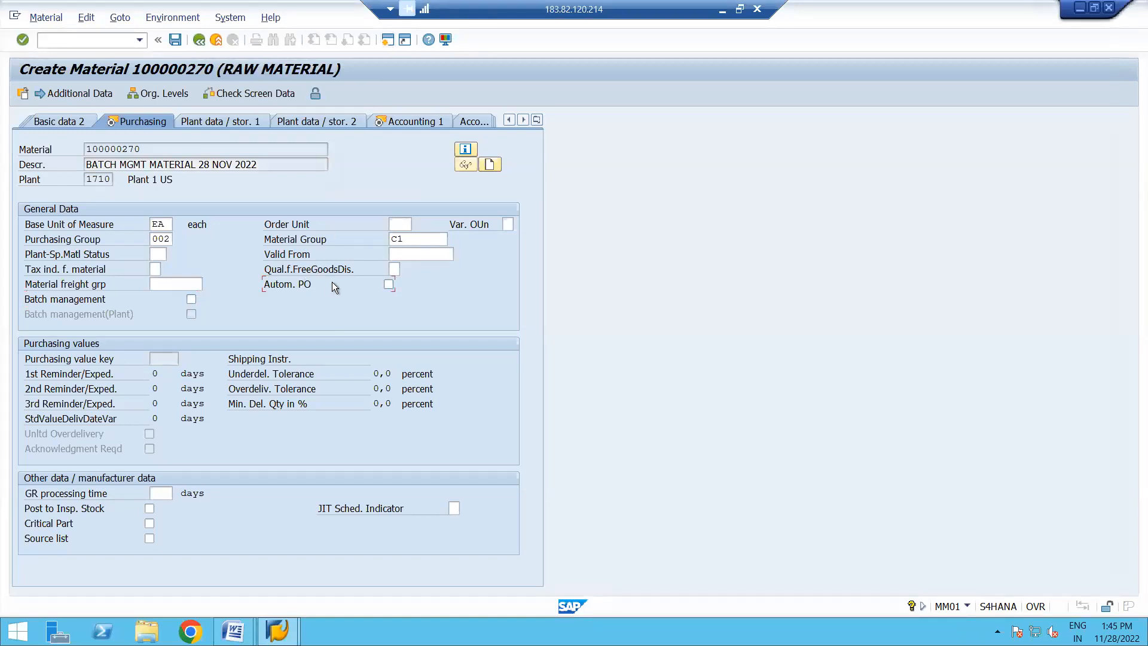
left_click(192, 299)
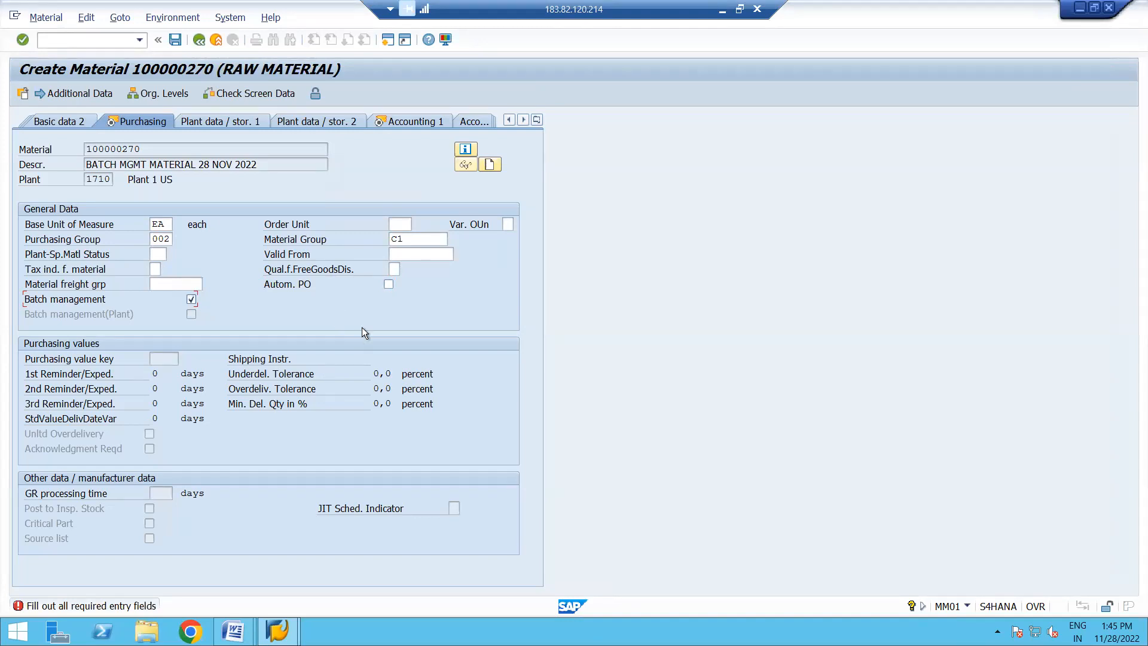
left_click(389, 284)
key("Return")
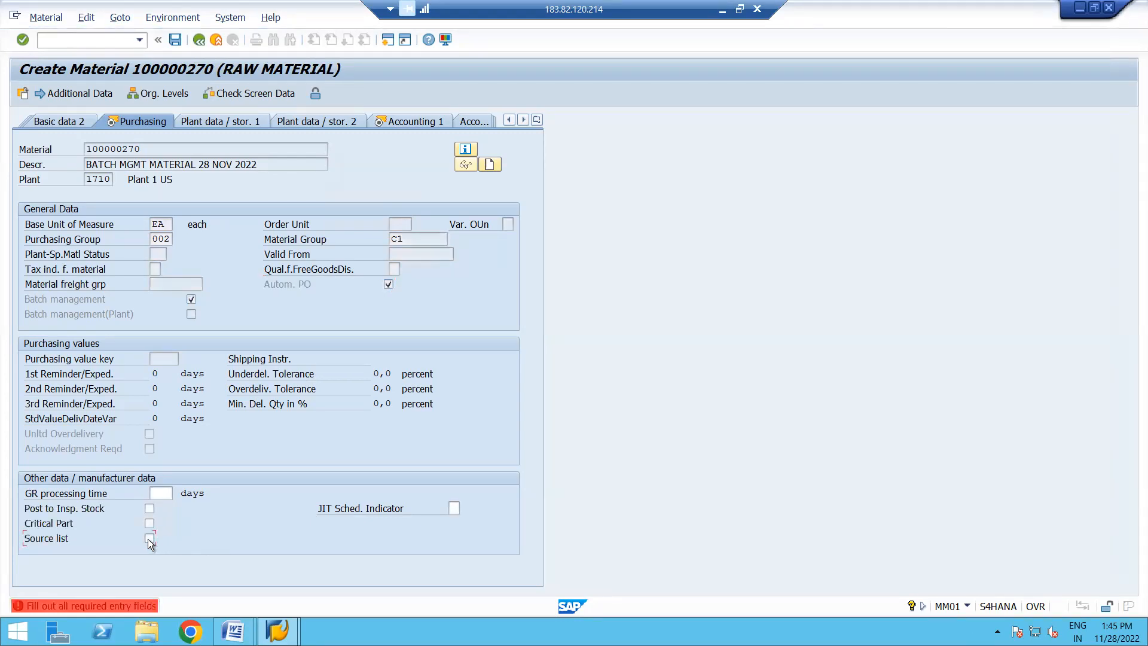
key("Return")
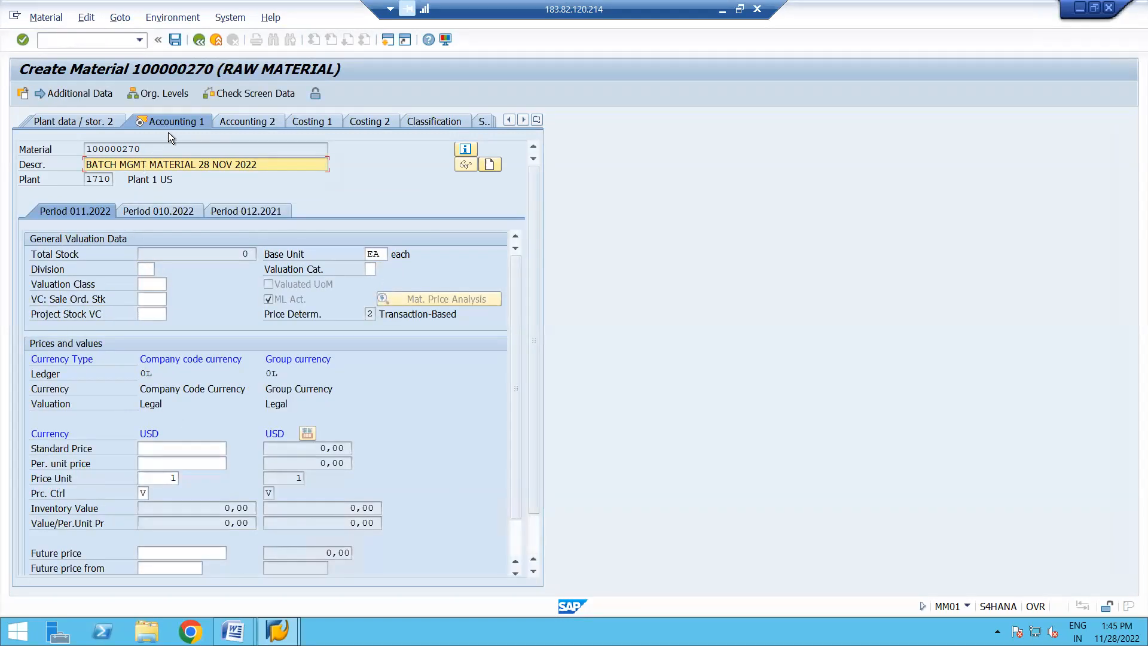
- Set the valuation class to 3000 and the standard price to 3 USD, and save the new material
left_click(156, 285)
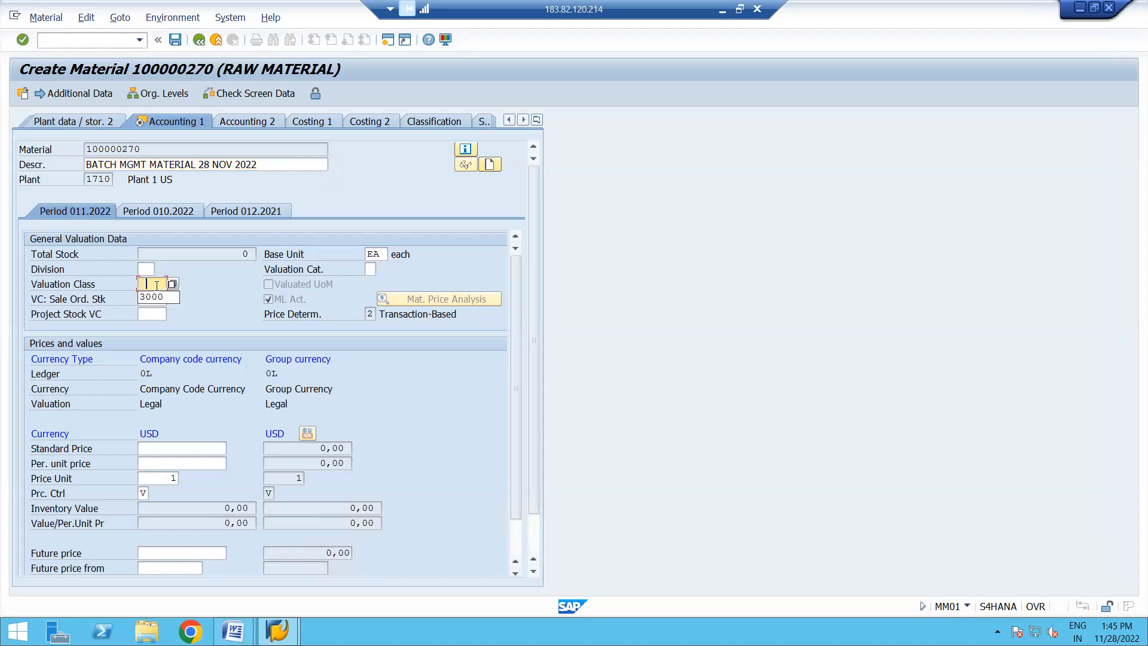
left_click(202, 448)
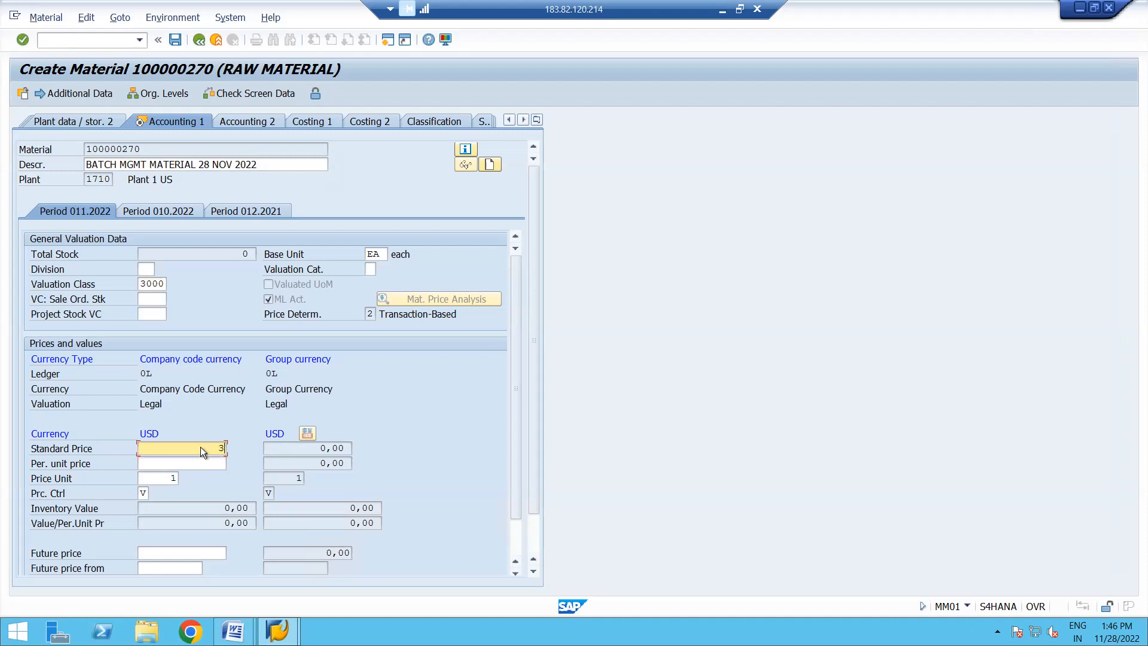
type("3")
key("Return")
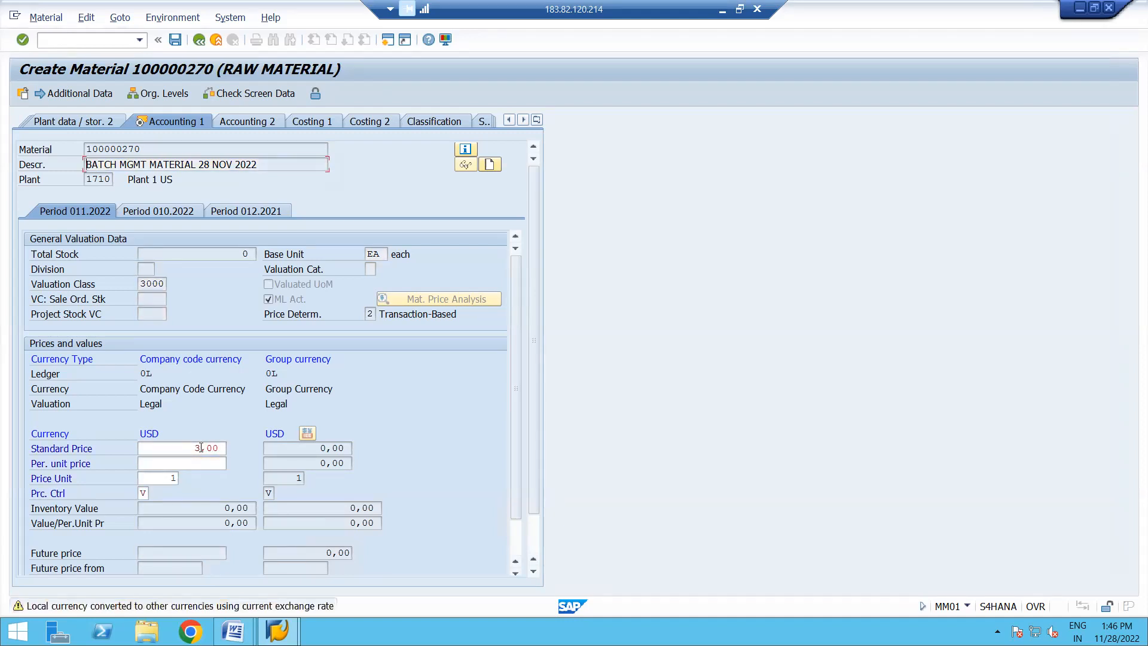
key("Return")
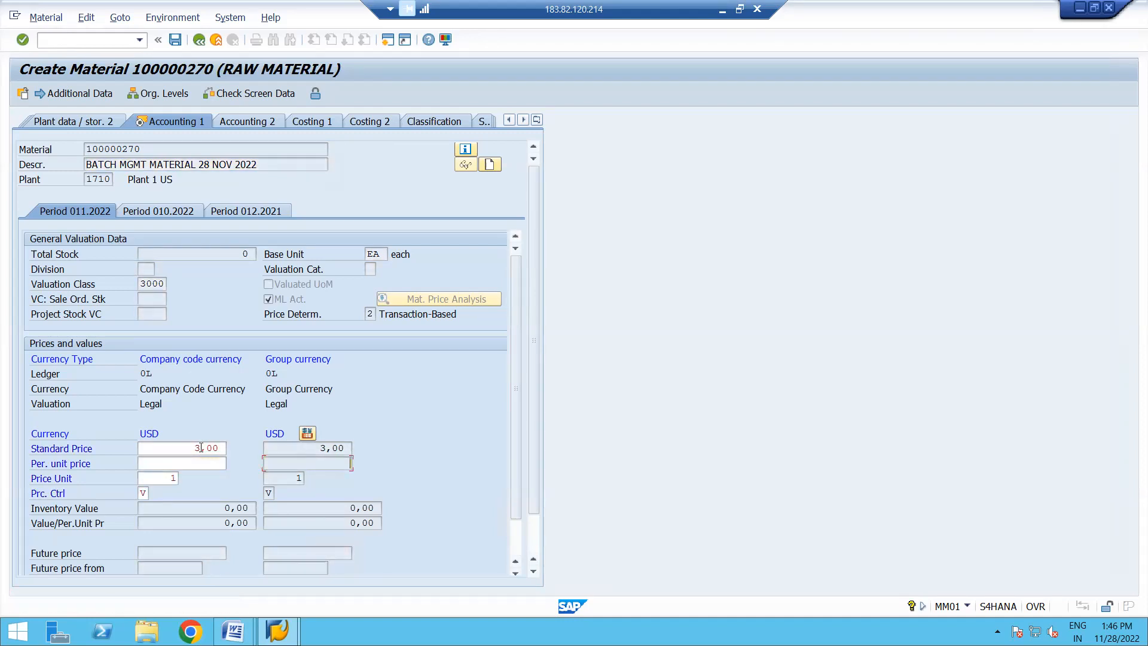
key("Return")
left_click(226, 292)
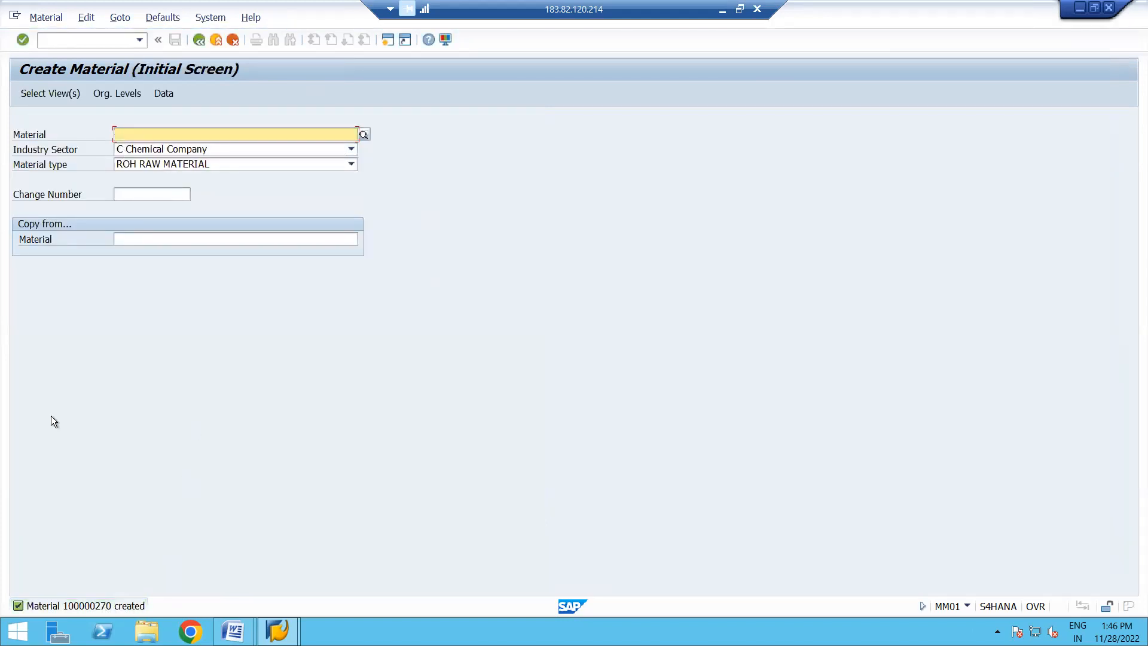
- Display the newly created material and examine its Purchasing view for plant 1710
left_click(46, 18)
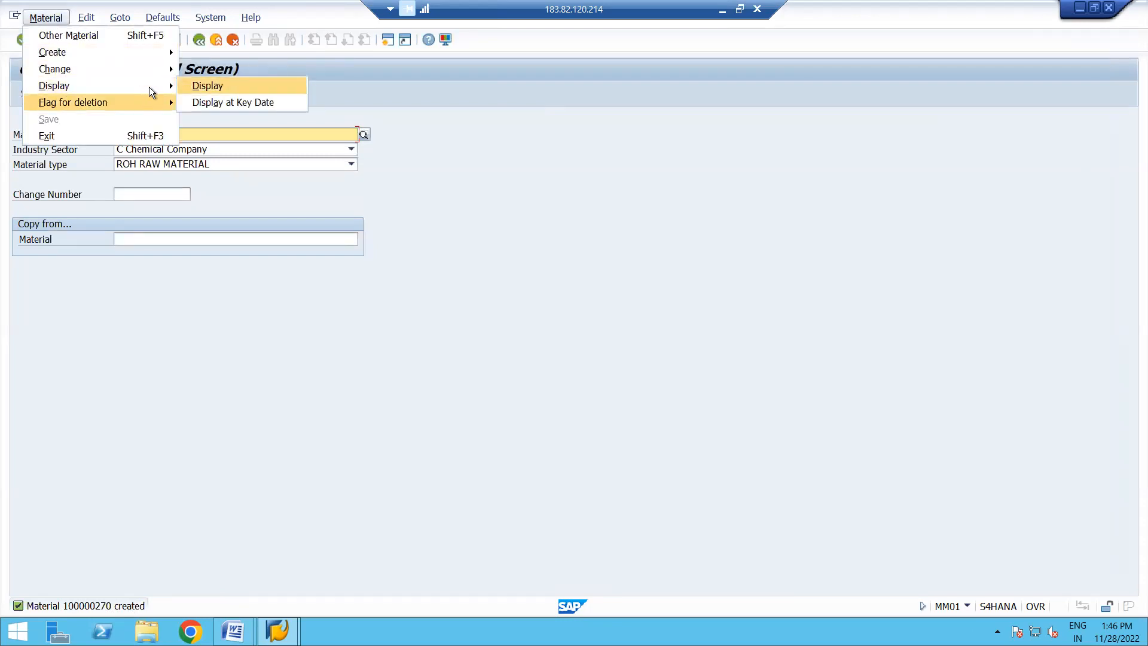
mouse_move(124, 84)
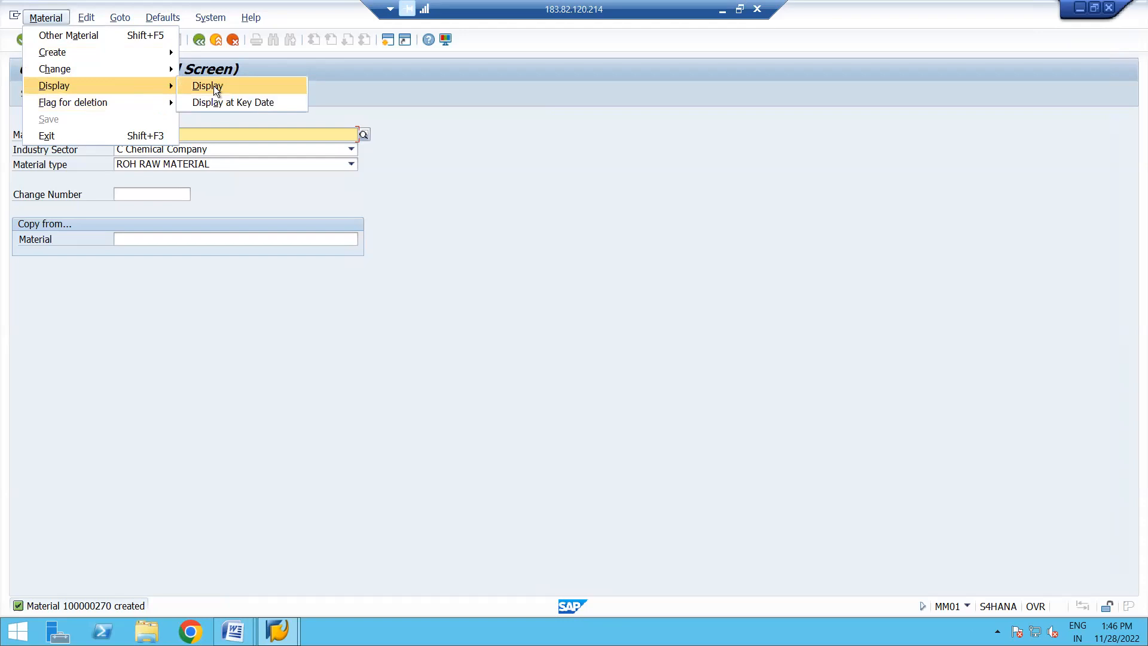
left_click(213, 85)
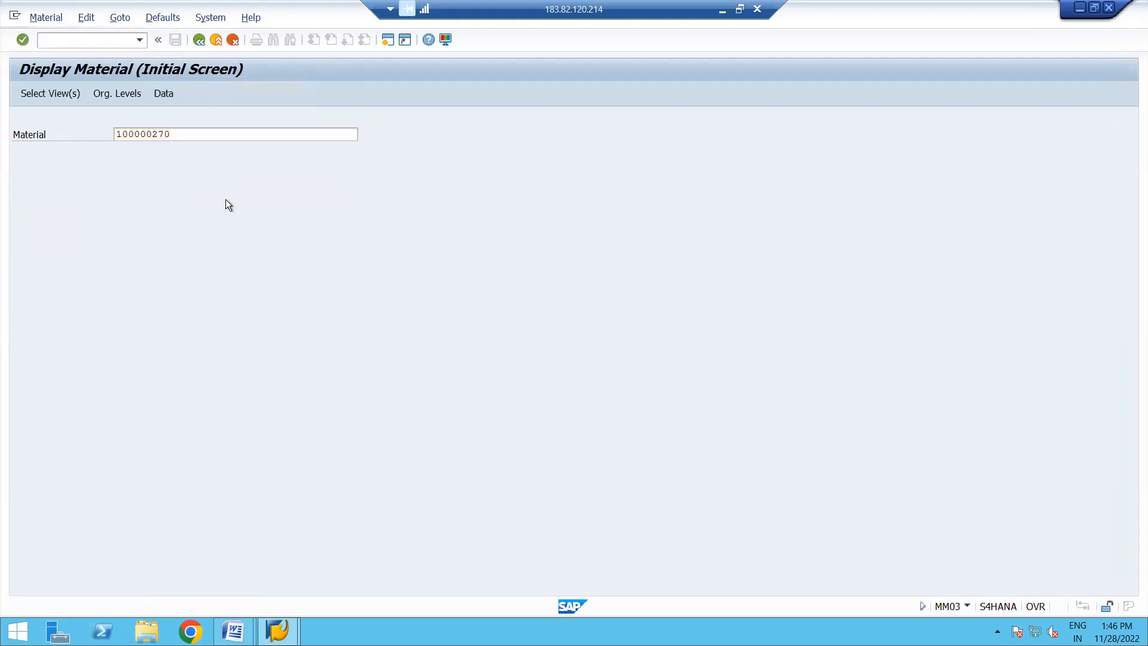
key("Return")
left_click(254, 188)
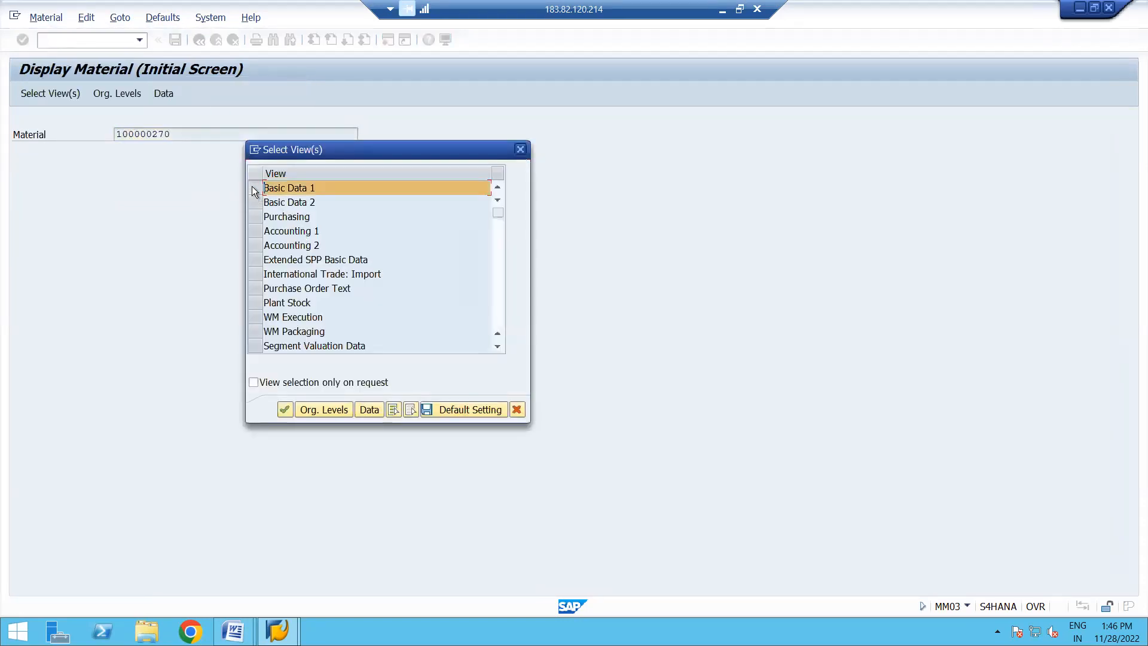
key("Return")
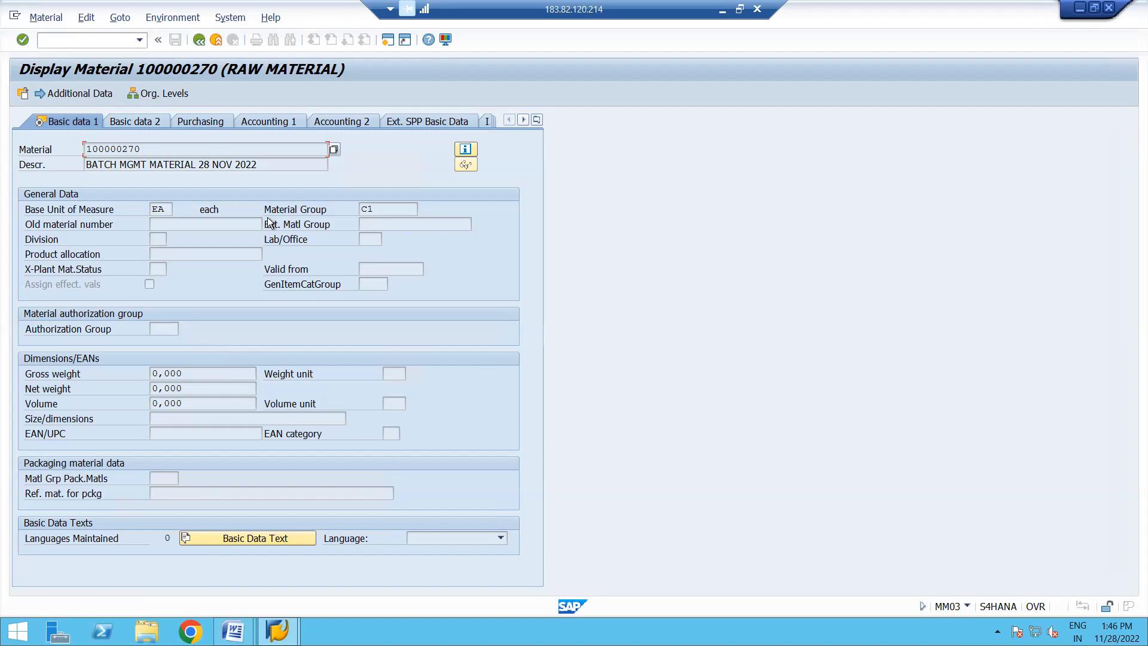
left_click(206, 119)
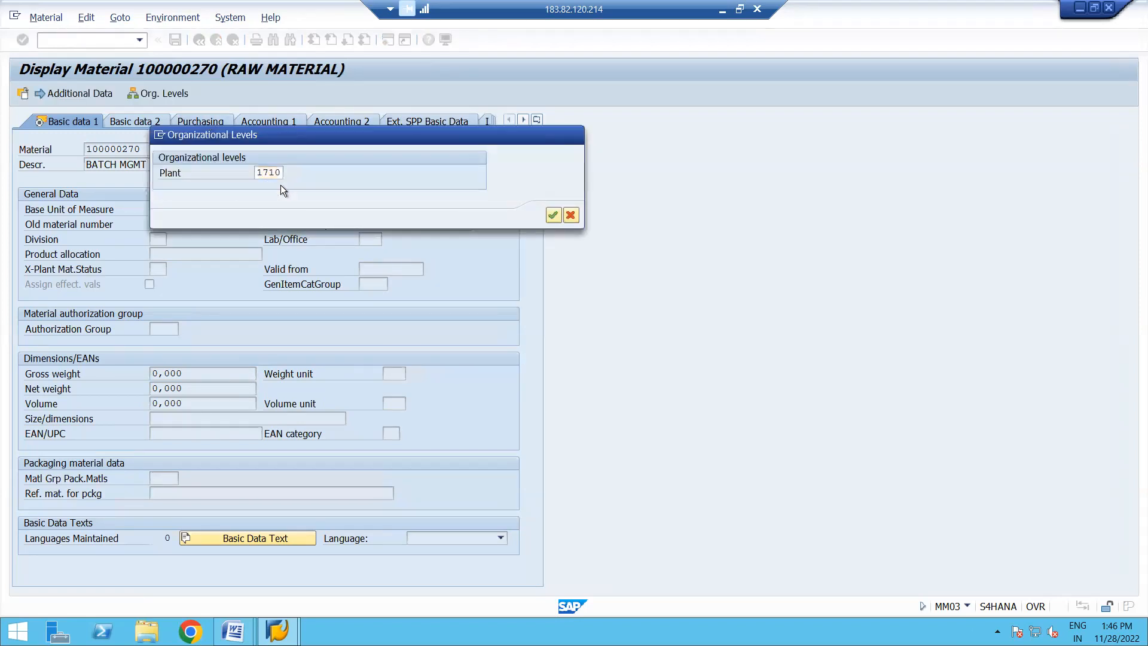
key("Return")
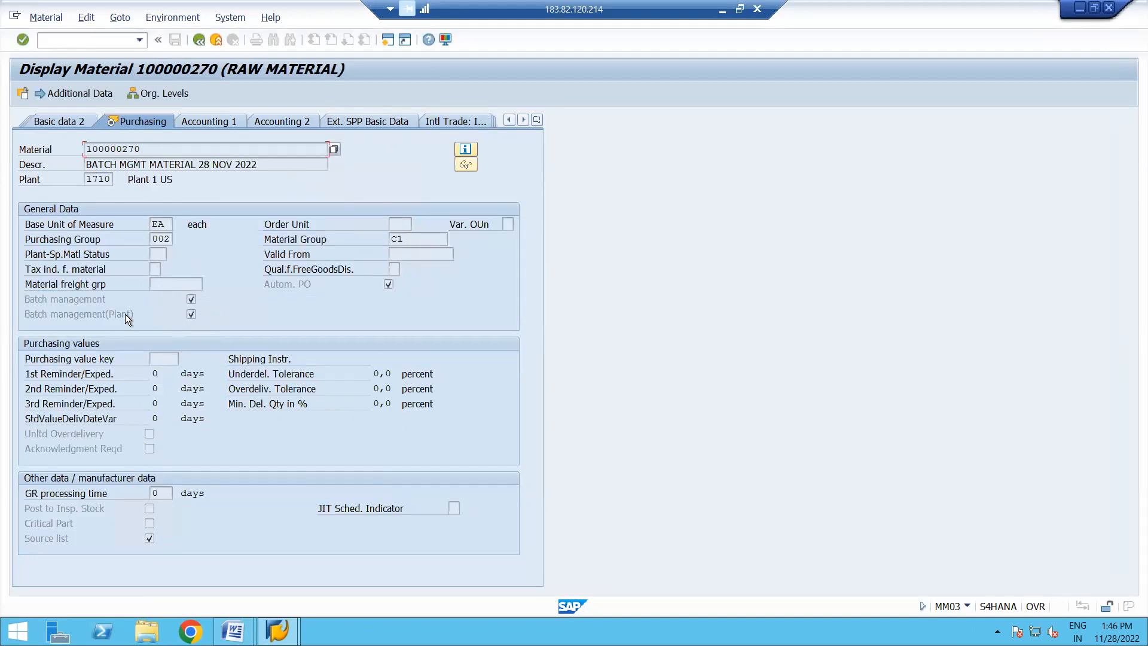
- Bring up the field help for the Batch management(Plant) indicator and close it
left_click(84, 315)
key("F1")
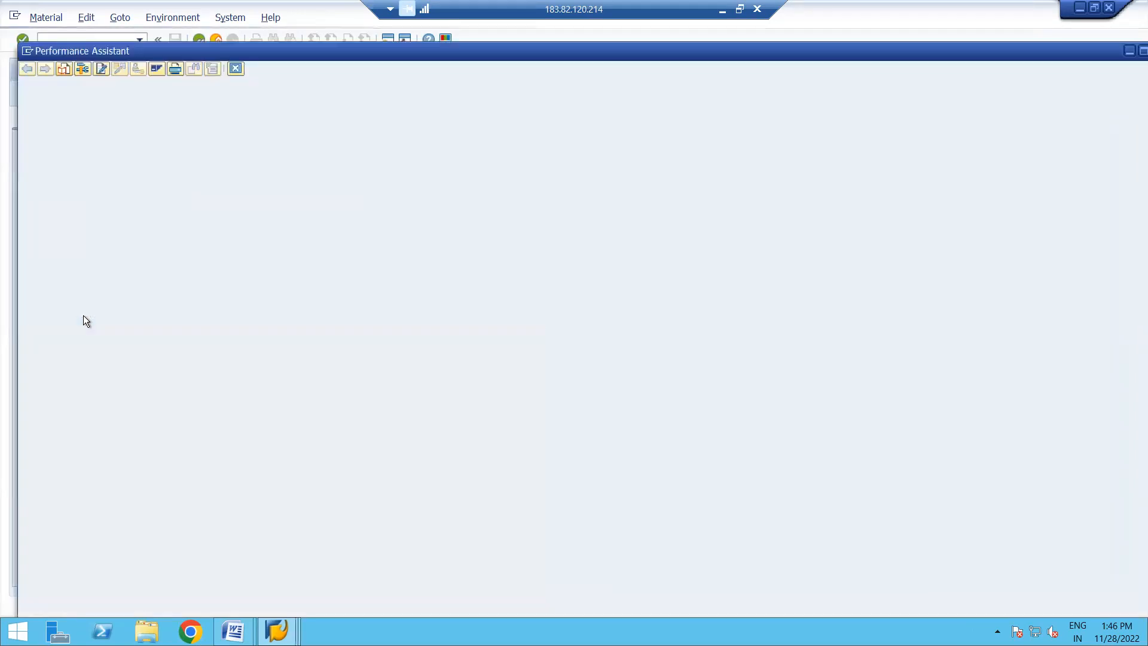
left_click(235, 69)
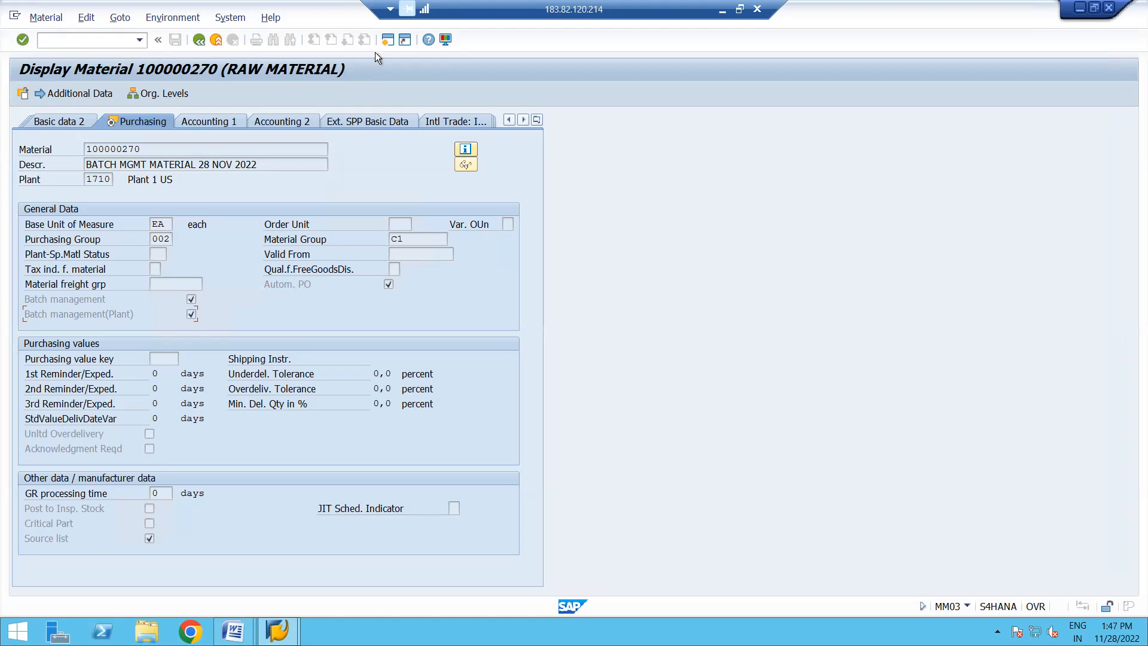
- Start a standard purchase order with transaction ME21N in a new session and enter Foreign US Supplier (DE) as vendor
left_click(388, 43)
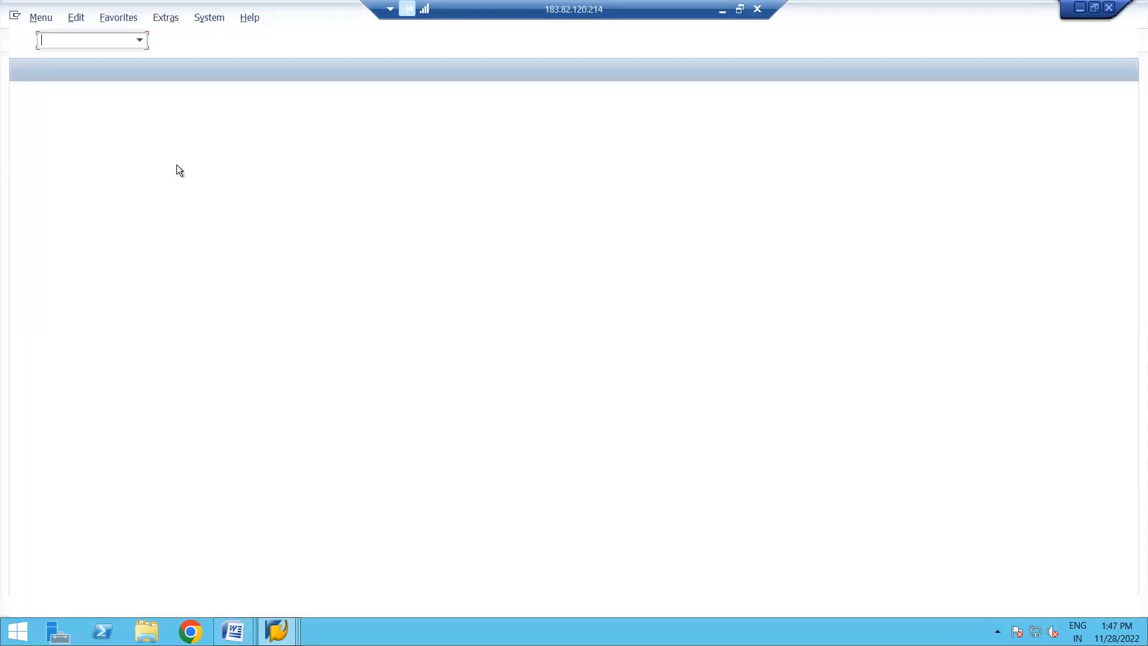
type("ME21")
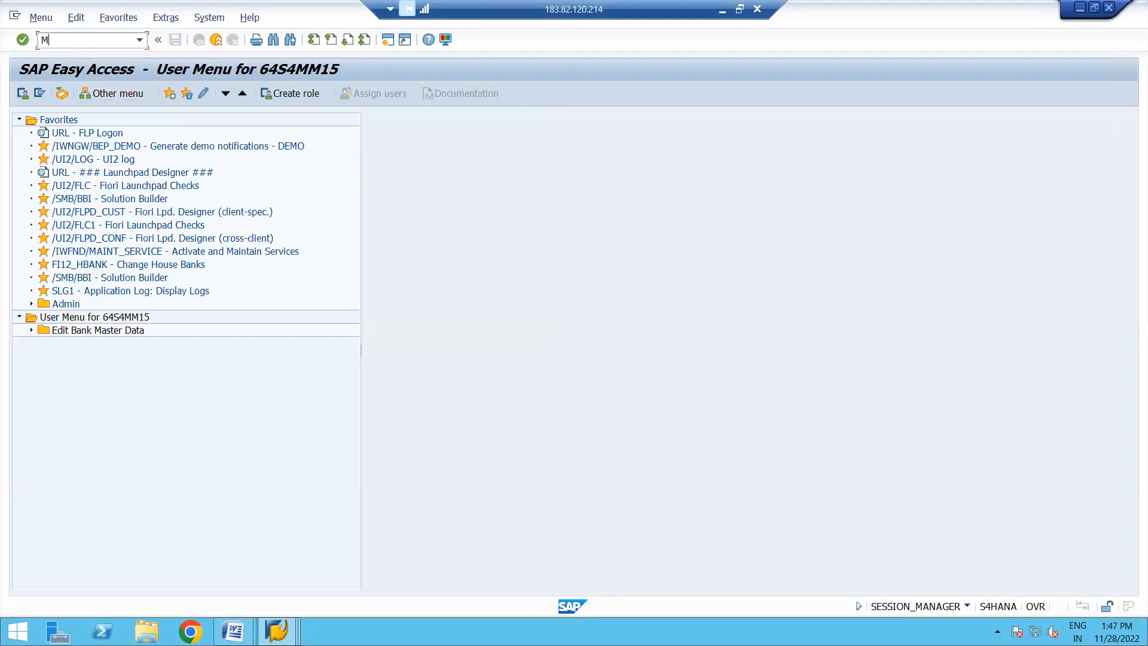
key("Return")
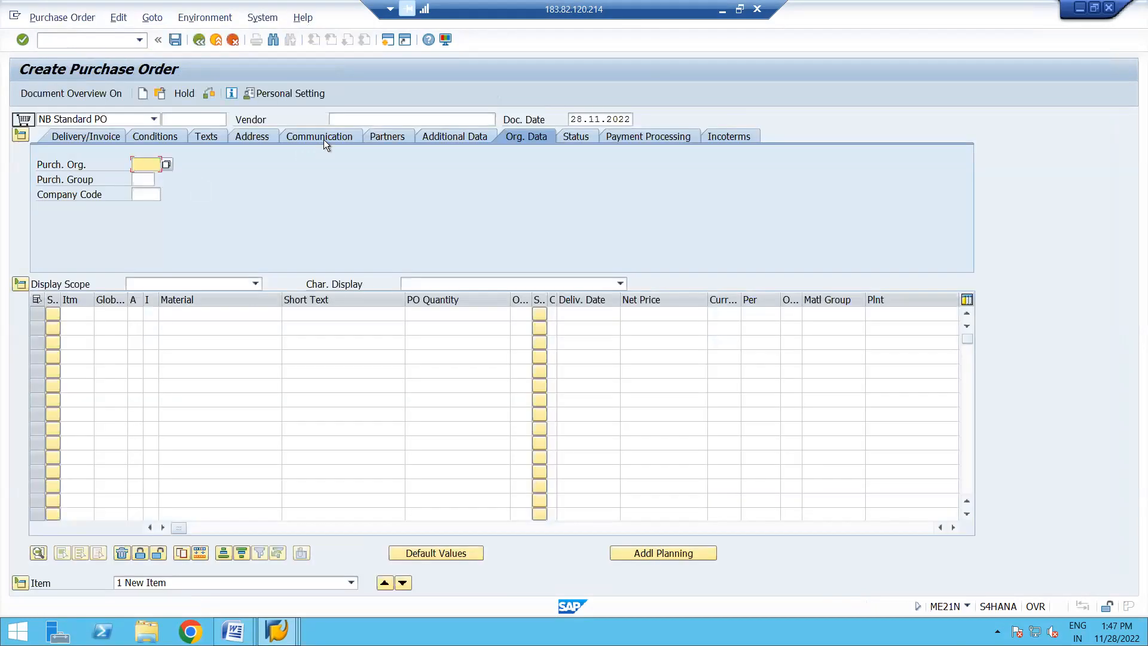
left_click(366, 119)
left_click(382, 132)
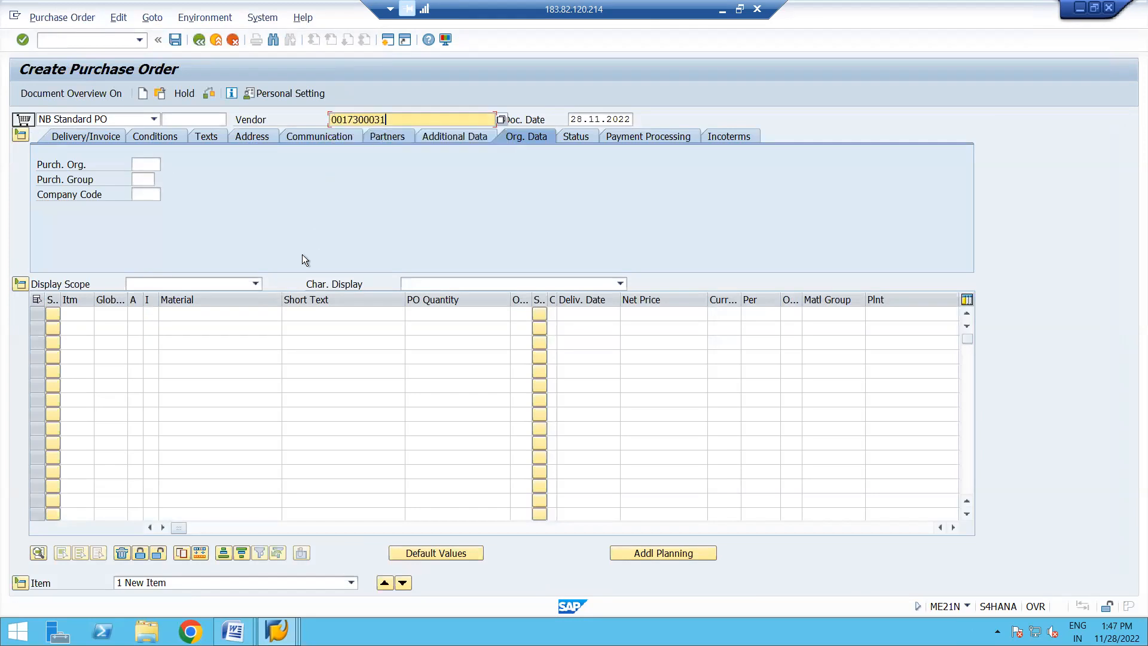
- Copy material number 100000270 from the material display into the first item of the purchase order
left_click(230, 313)
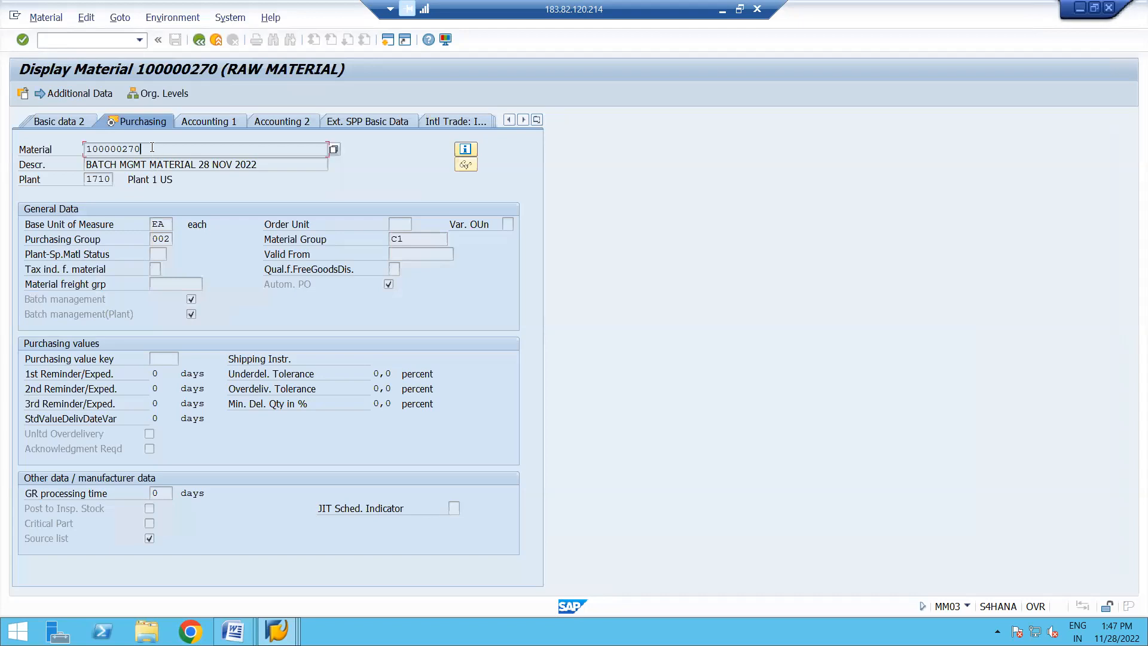
key("shift+Left")
key("shift+Left")
key("shift+Left")
key("shift+Left")
key("shift+Left")
key("shift+Left")
key("shift+Left")
key("shift+Left")
key("shift+Left")
key("ctrl+c")
key("alt+Tab")
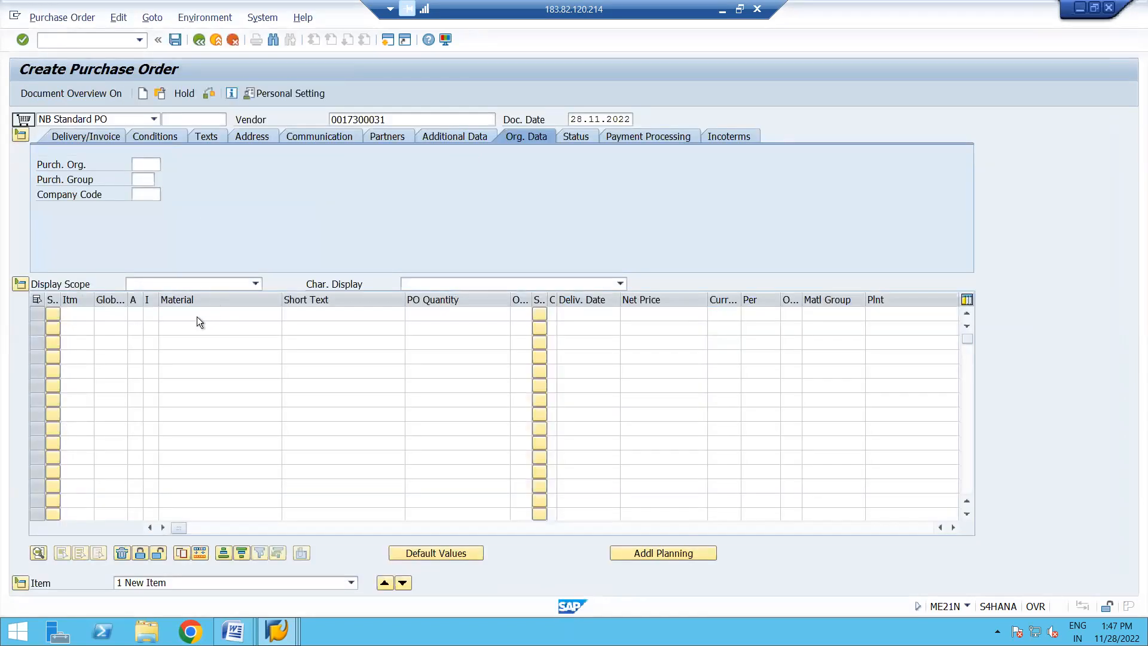
key("ctrl+v")
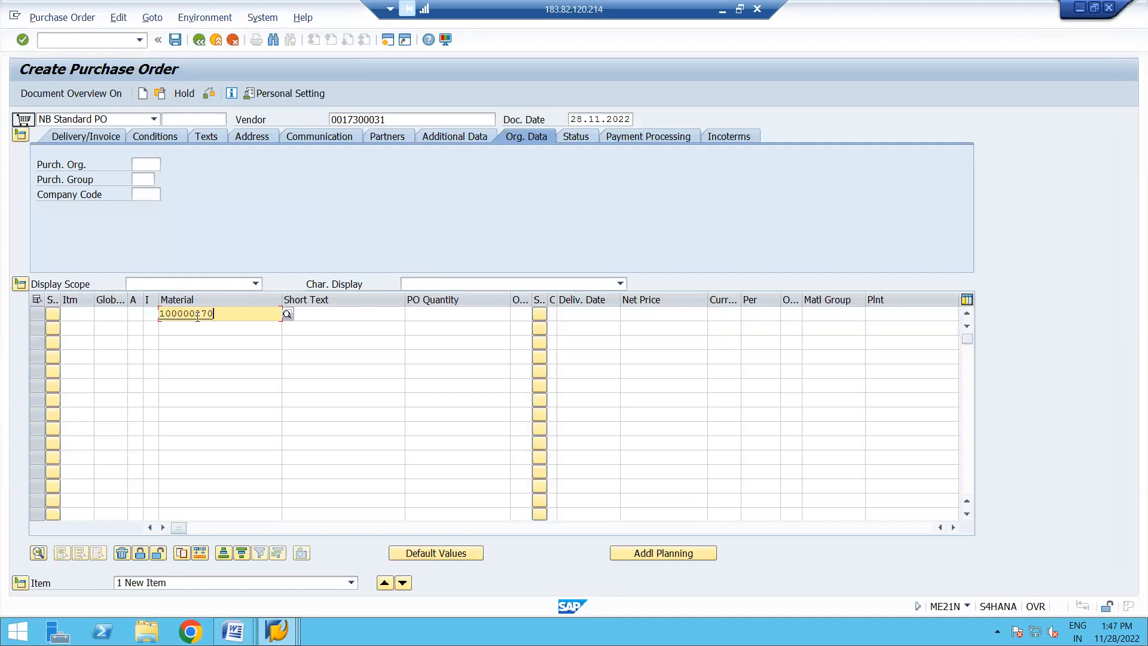
- Set purchasing organization 1710, purchasing group 002 and company code 1710, and assign plant 1710 to the item
left_click(149, 168)
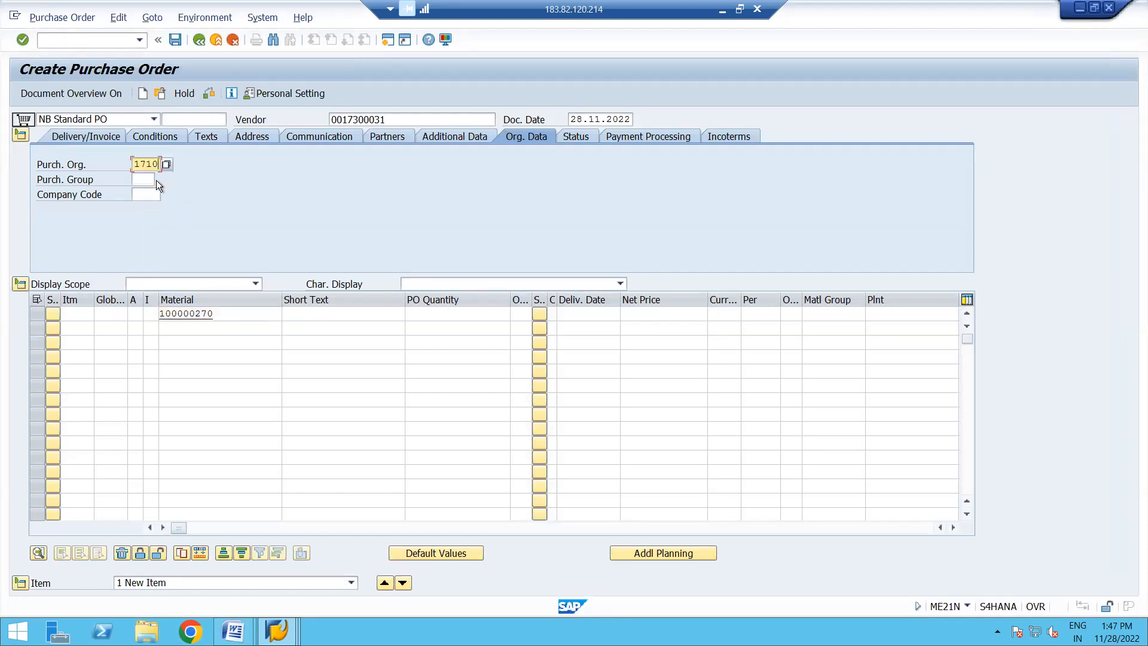
left_click(150, 181)
left_click(141, 190)
left_click(141, 192)
left_click(875, 314)
left_click(906, 340)
key("Return")
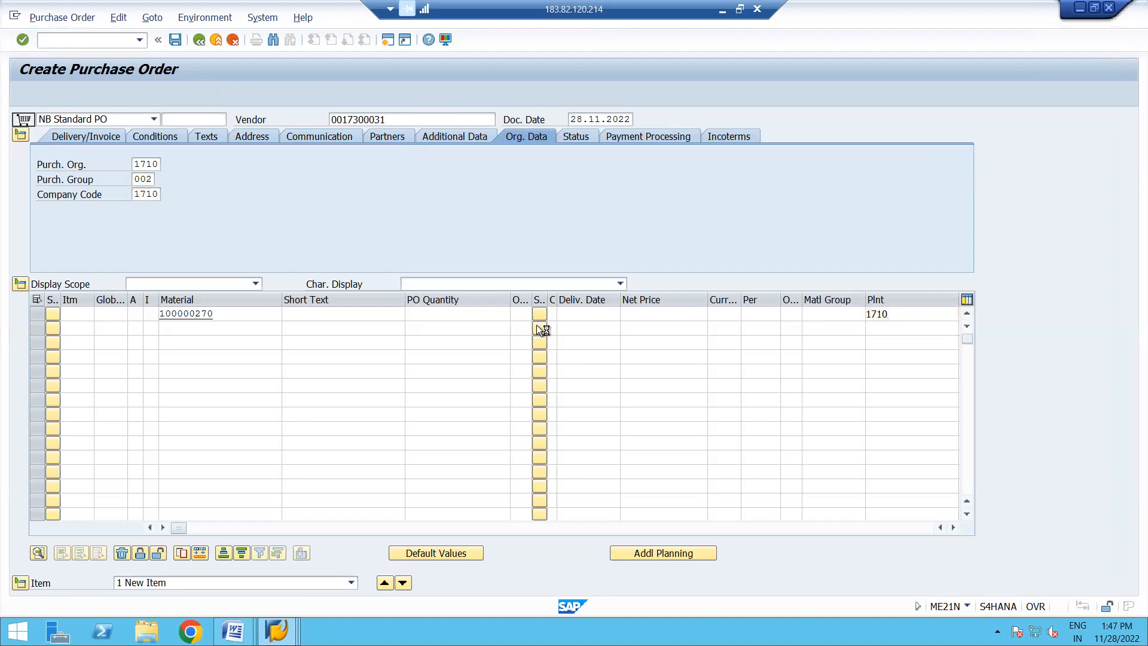
- Set the item's PO quantity to 75 and exit the purchase order without saving it
left_click(464, 313)
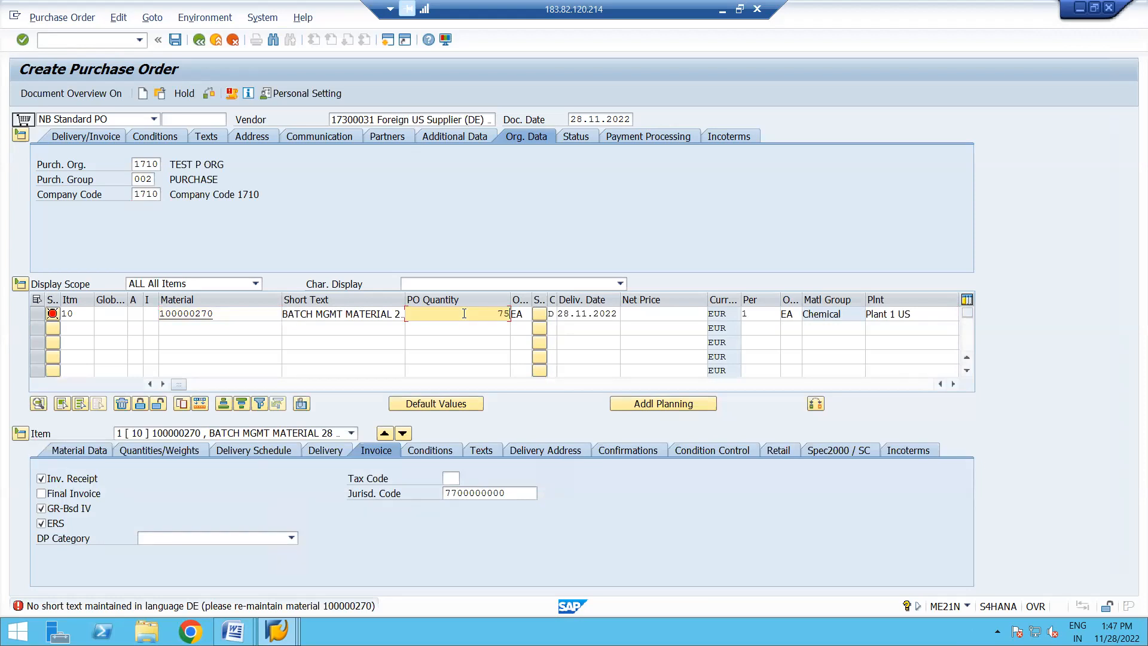
key("Return")
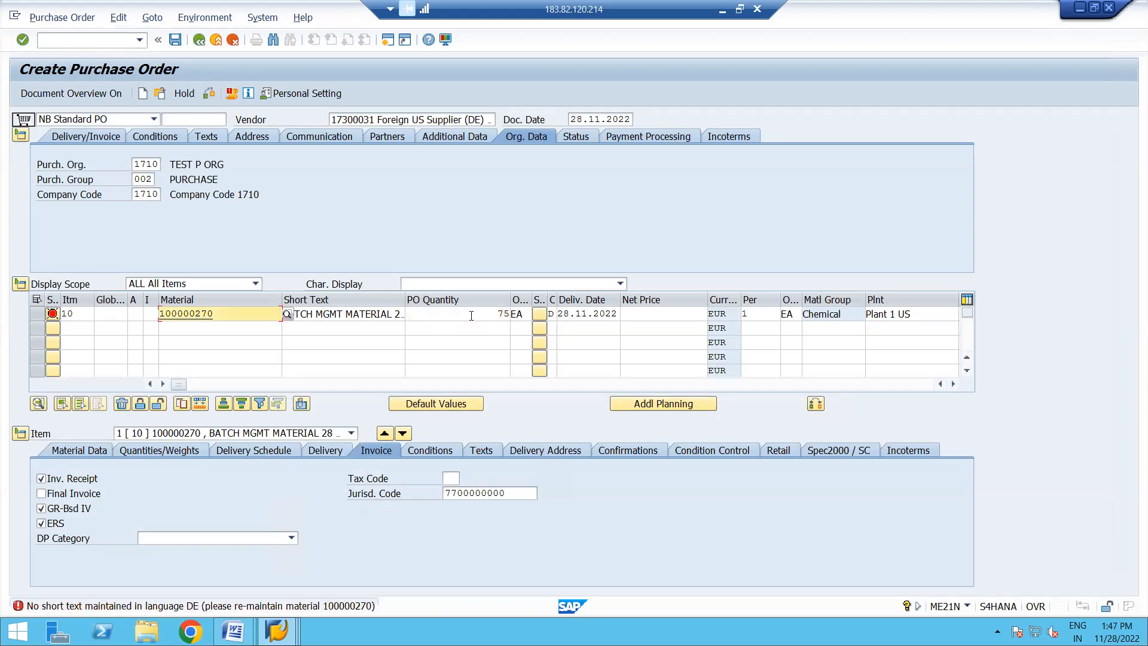
left_click(472, 314)
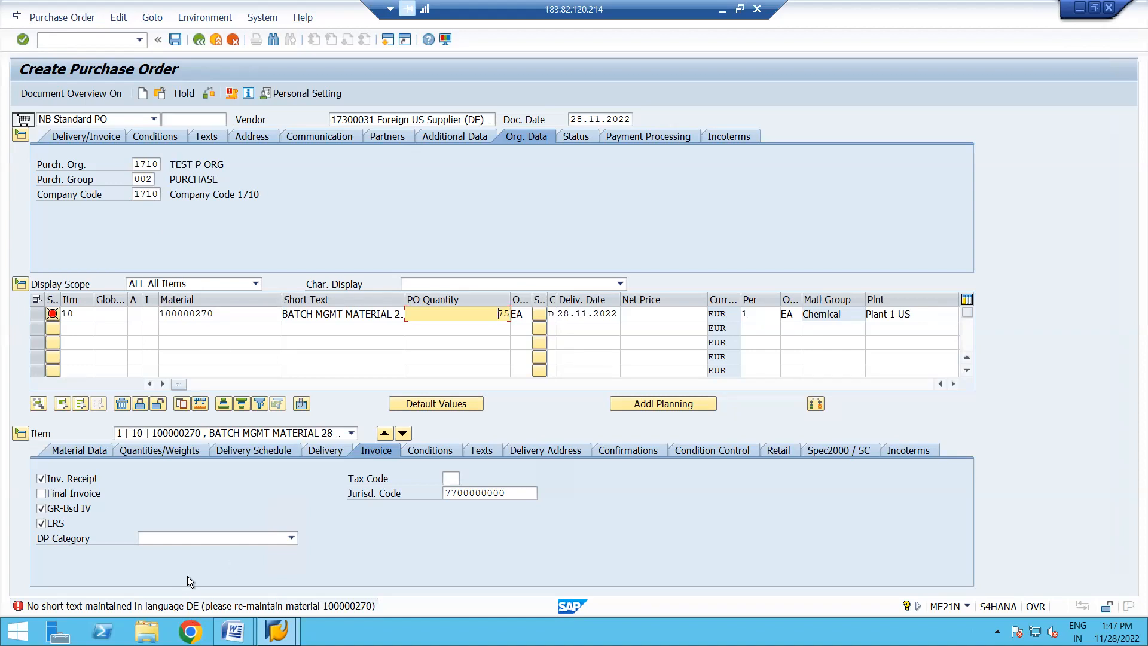
left_click(200, 41)
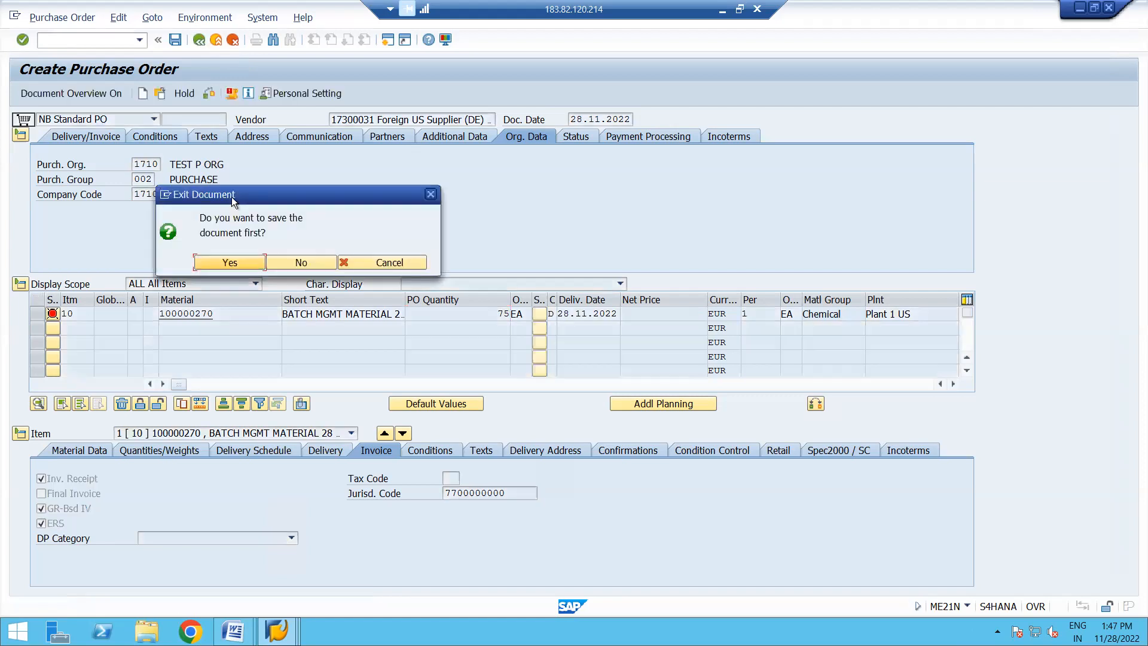
left_click(299, 263)
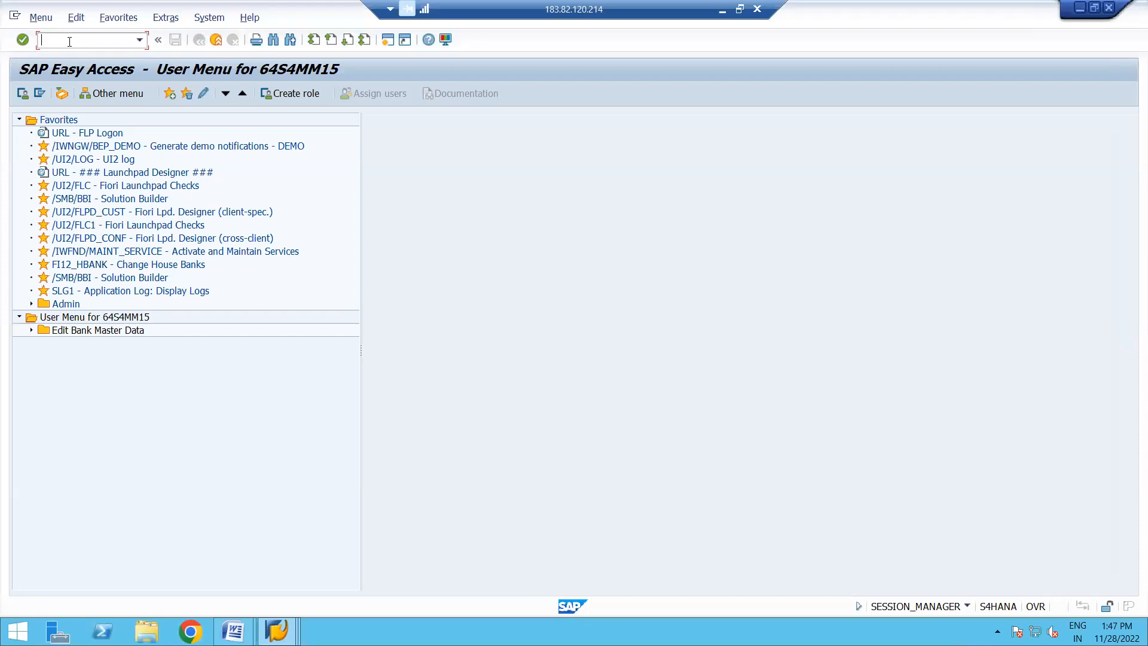
- Open material 100000270 for change with transaction MM02, select the Basic Data 1 view and show its additional data descriptions
type("mm02")
key("Return")
key("Return")
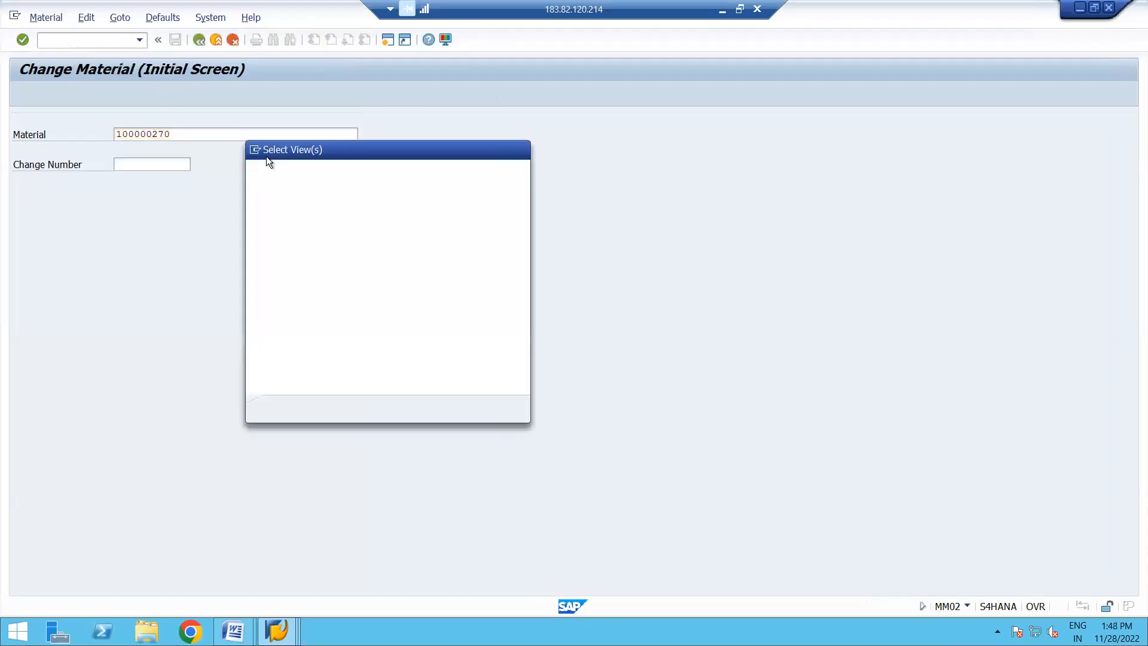
left_click(249, 189)
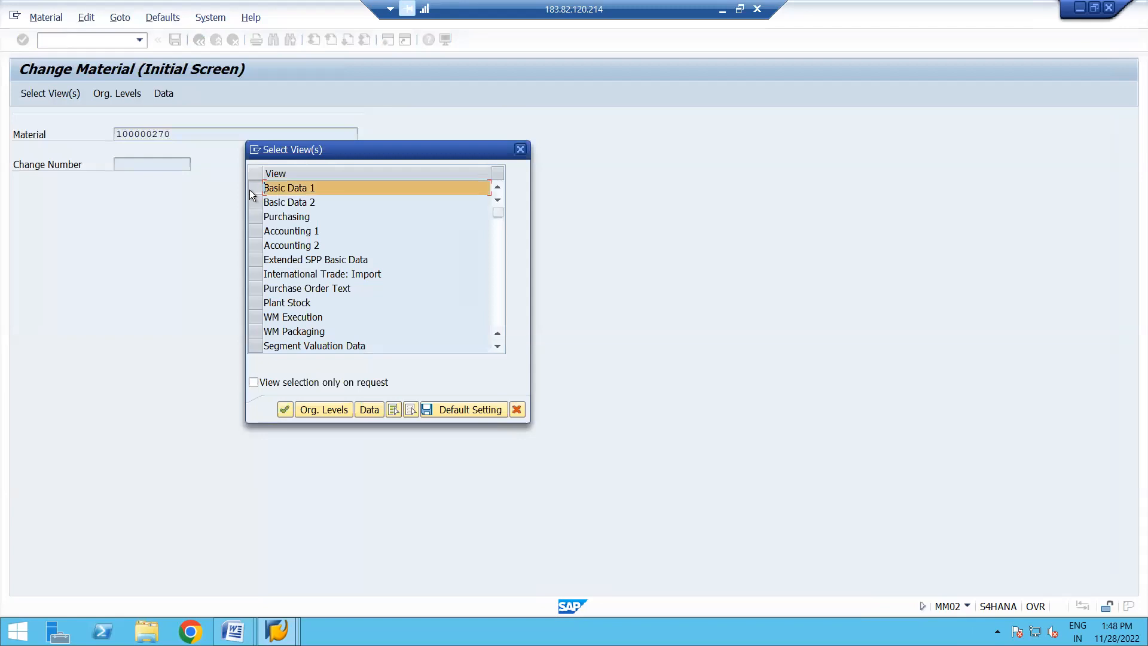
key("Return")
left_click(80, 89)
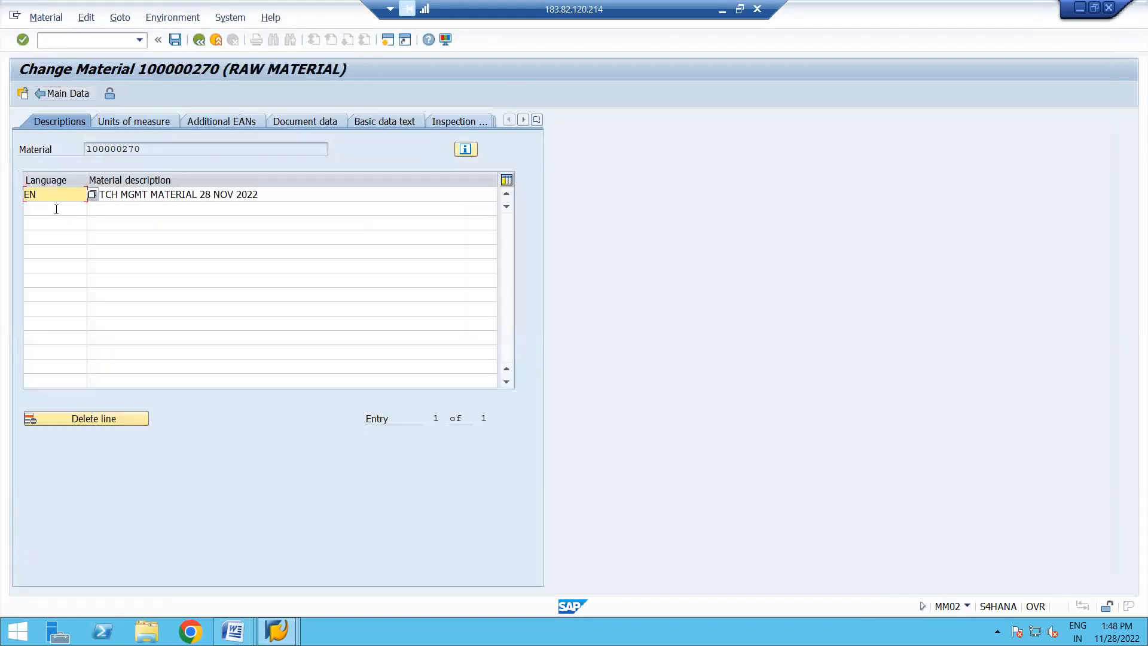
- Add a second description line with language DE for the material
left_click(56, 209)
type("D")
left_click(45, 222)
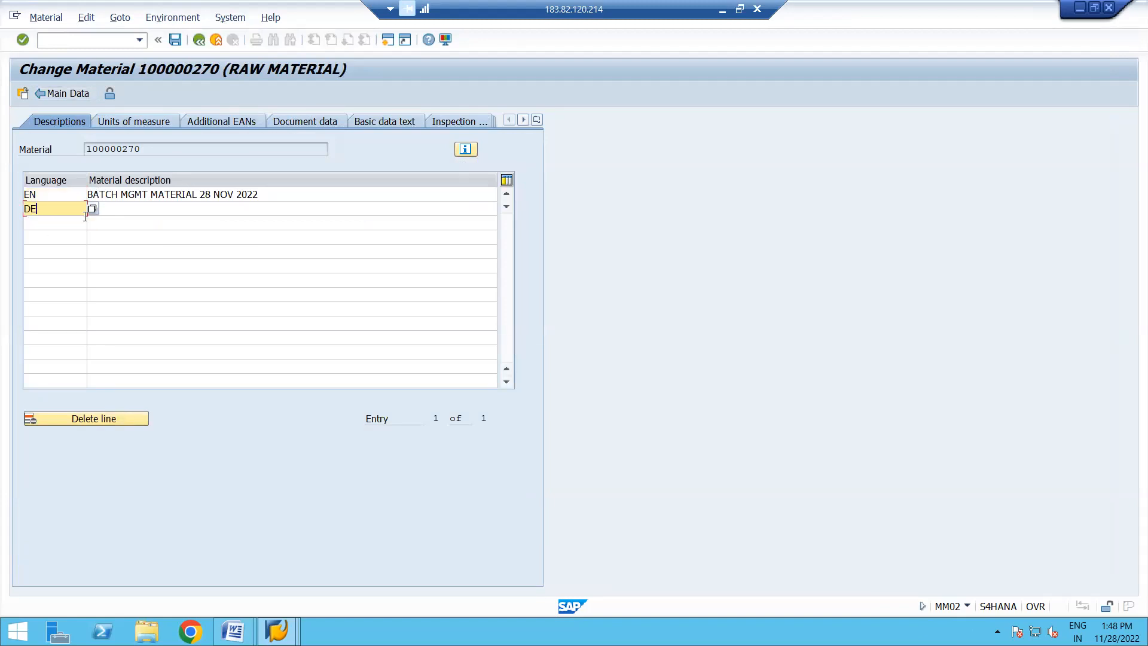
left_click(128, 208)
- Copy the EN description BATCH MGMT MATERIAL 28 NOV 2022 into the DE line, save the material and leave the transaction
left_click(271, 194)
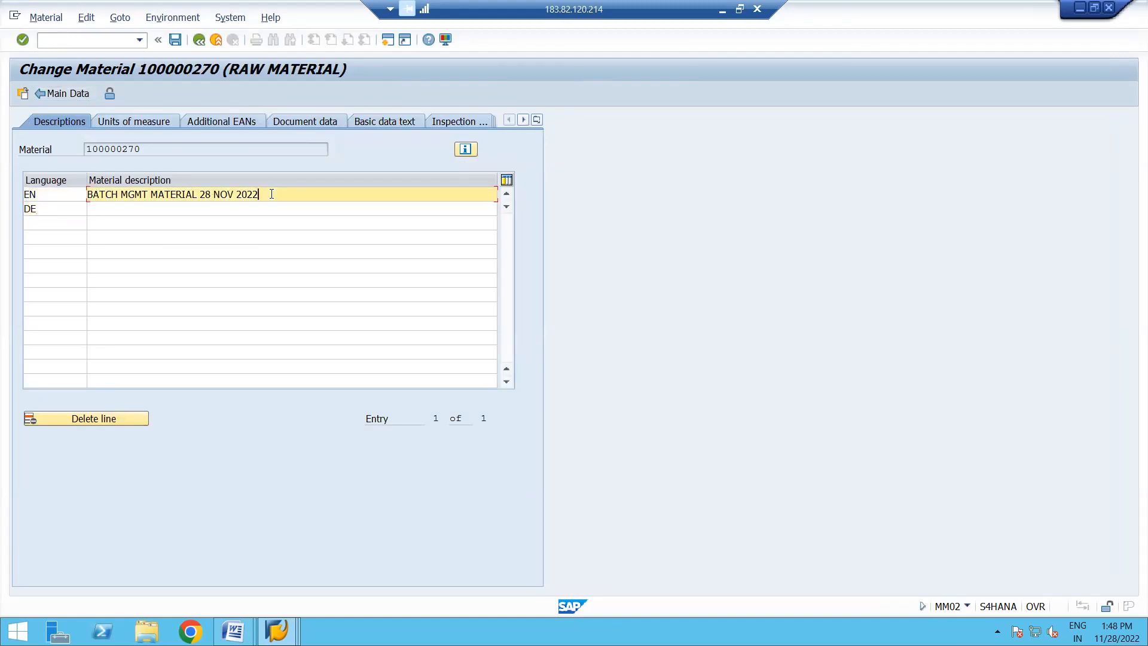
key("shift+Left")
key("shift+Left")
key("shift+Left")
key("shift+Left")
key("shift+Left")
key("shift+Left")
key("shift+Left")
key("shift+Left")
key("shift+Left")
key("shift+Left")
key("shift+Left")
key("shift+Left")
key("shift+Left")
key("shift+Left")
key("shift+Left")
key("shift+Left")
key("shift+Left")
key("shift+Left")
key("shift+Left")
key("shift+Left")
key("ctrl+c")
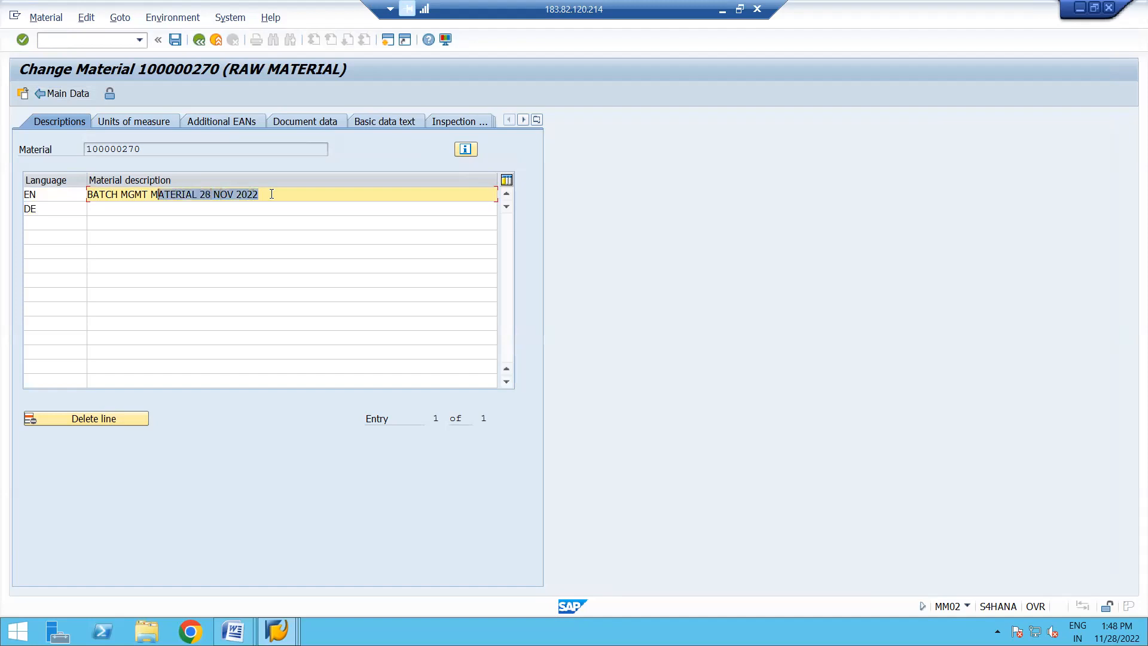
key("Down")
key("Down")
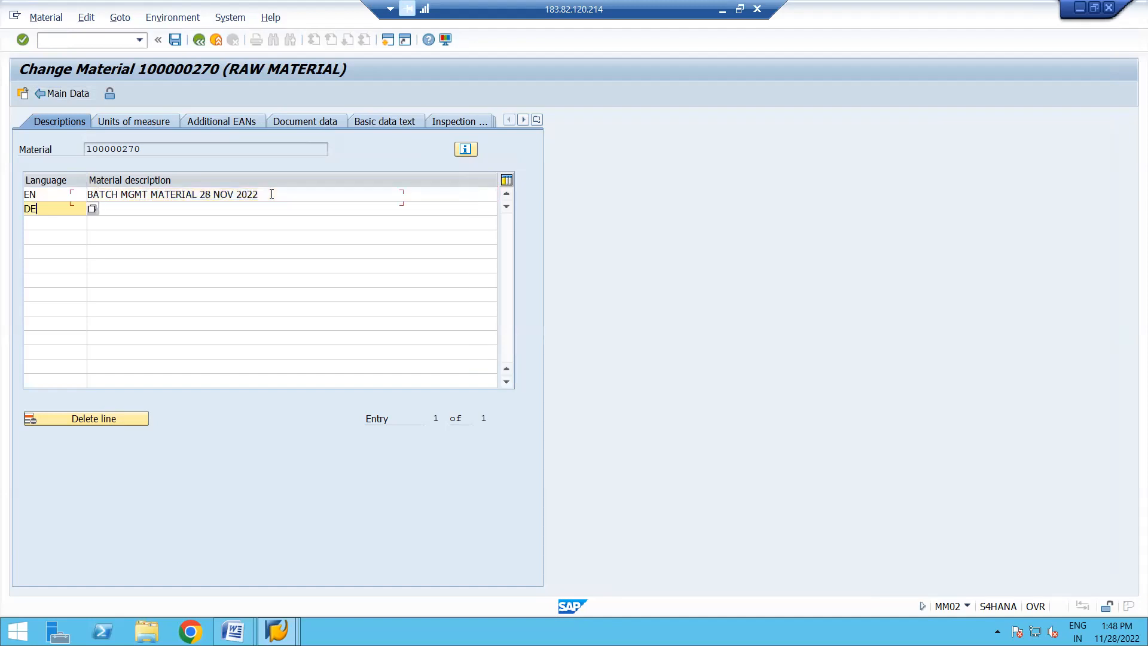
key("Tab")
key("ctrl+v")
key("Return")
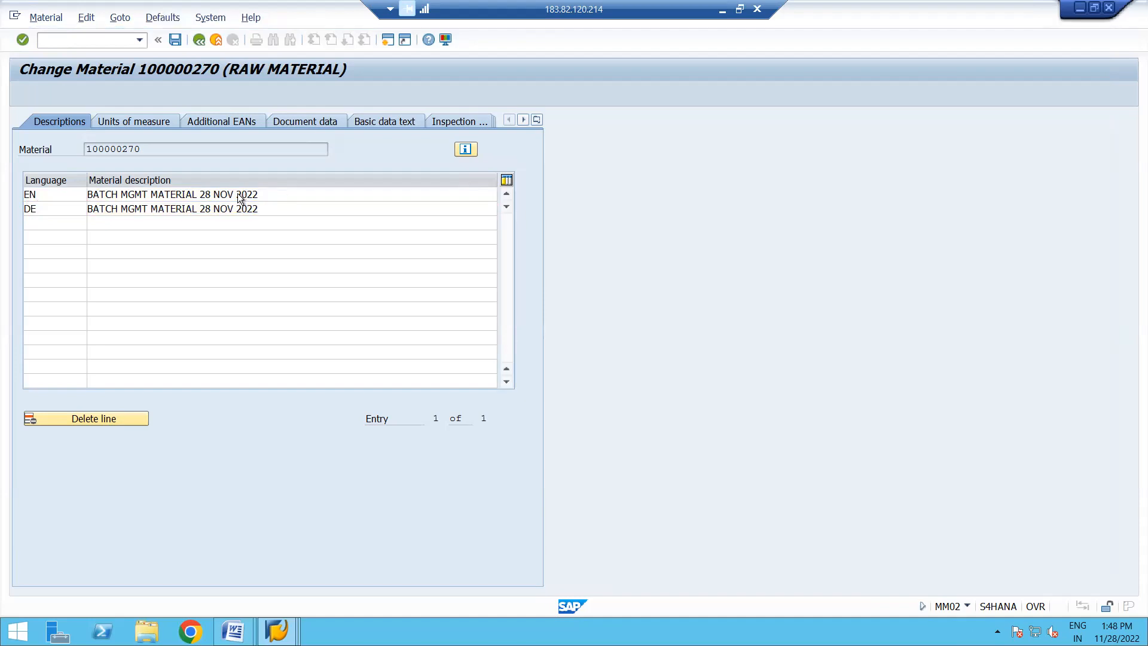
key("ctrl+s")
left_click(199, 39)
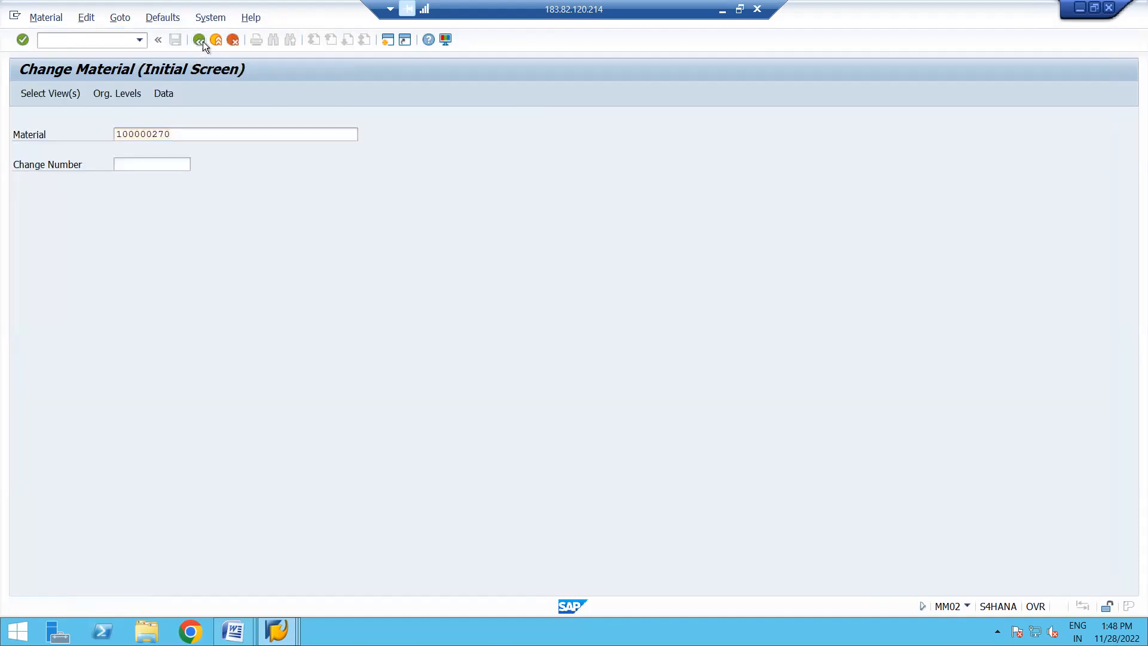
- Start a new standard purchase order with transaction ME21N and enter Foreign US Supplier (DE) as vendor
type("ME21N")
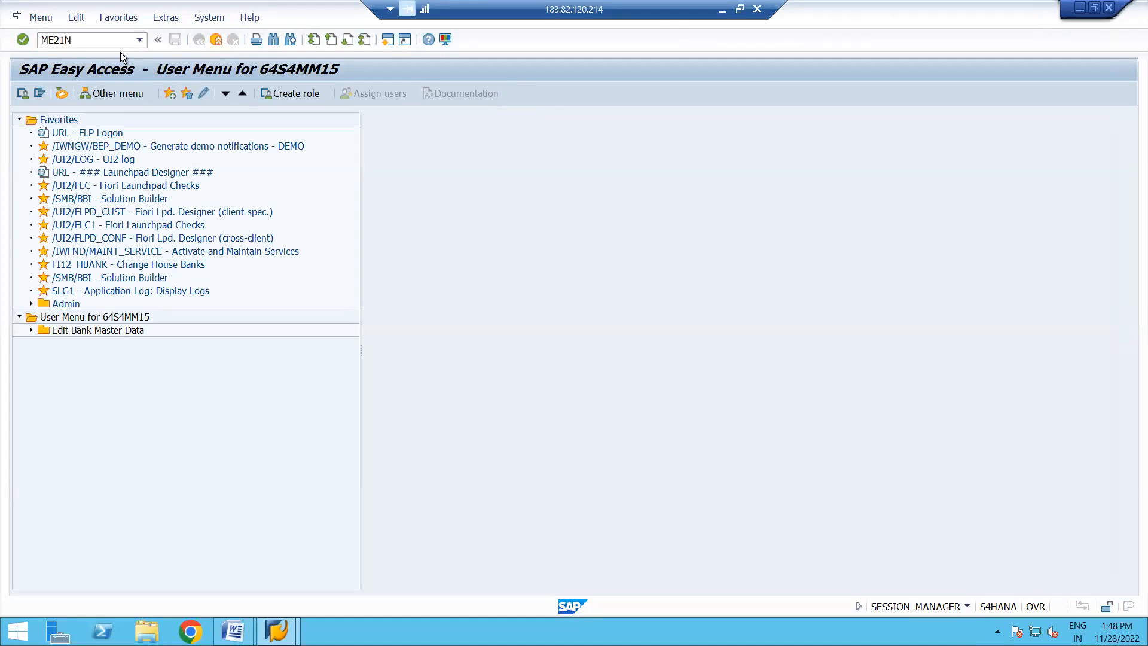
key("Return")
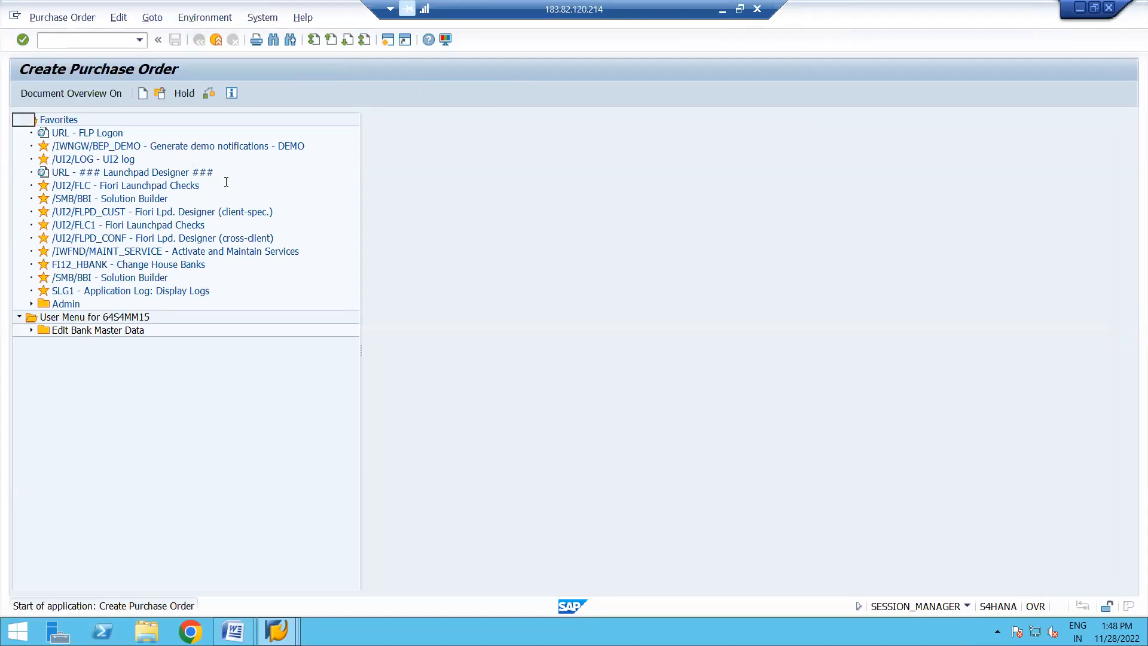
left_click(388, 119)
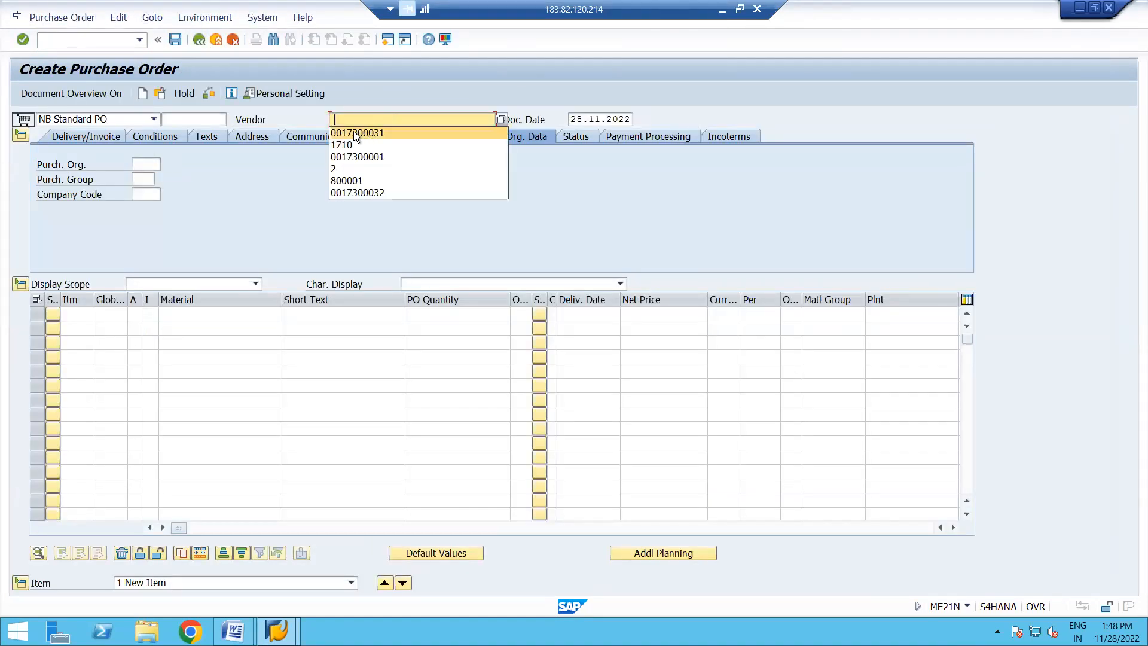
left_click(354, 130)
- Set purchasing organization 1710, purchasing group 002 and company code 1710 in the purchase order's organizational data
left_click(151, 163)
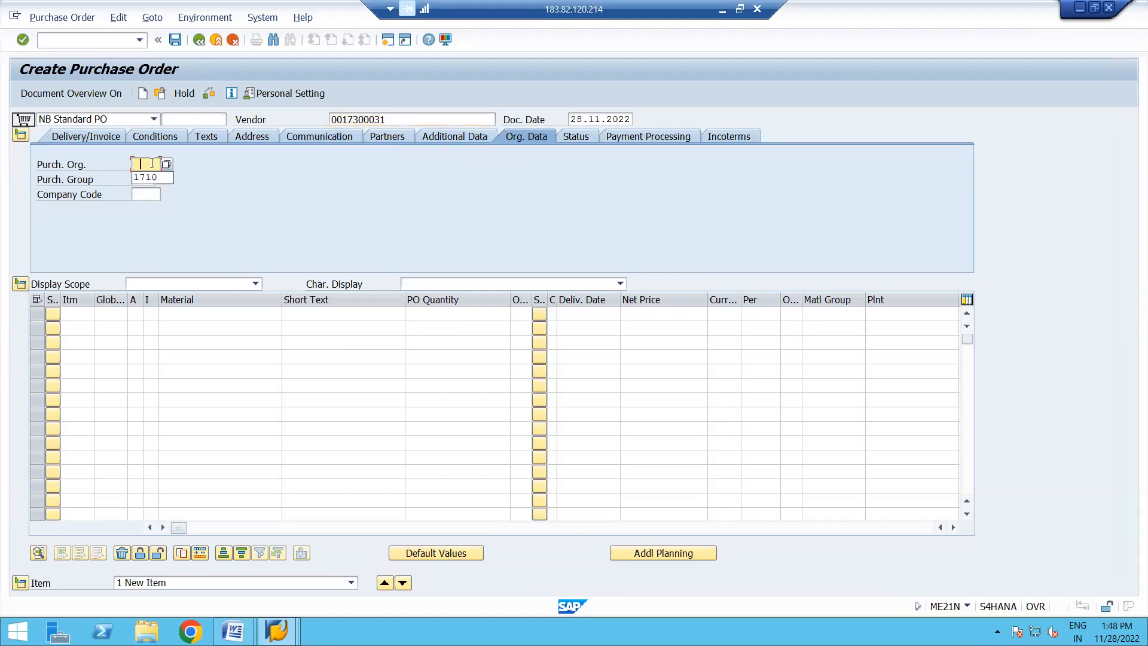
left_click(142, 175)
left_click(141, 182)
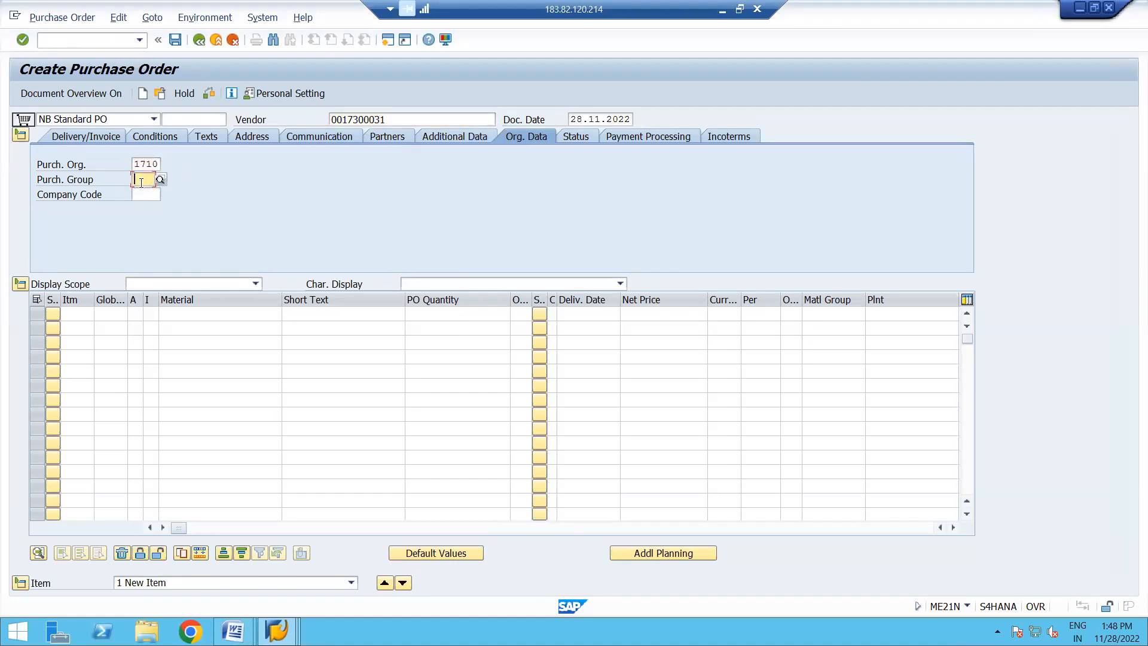
left_click(149, 195)
left_click(152, 195)
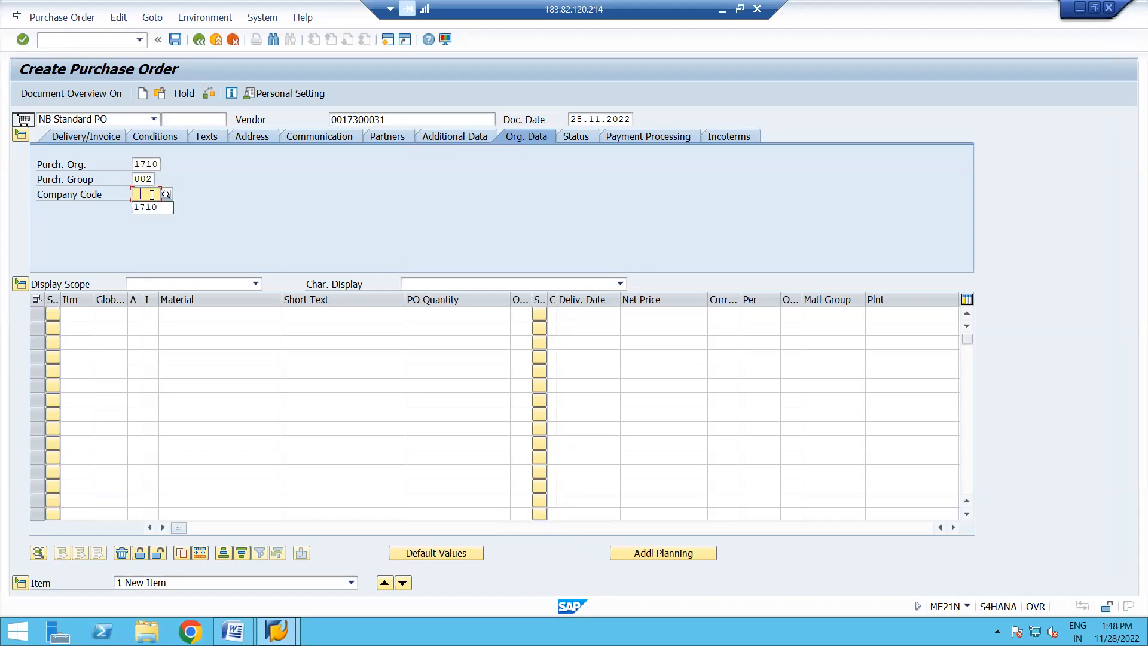
left_click(143, 208)
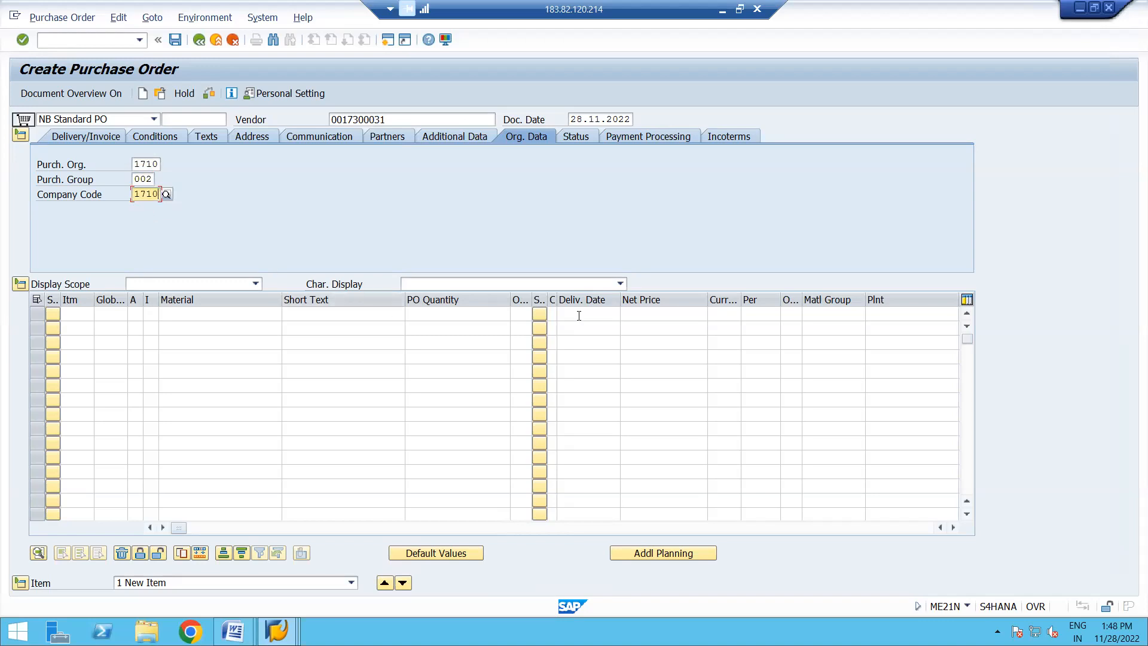
- Enter material 100000270 in the first item with net price 2 and currency USD
left_click(652, 314)
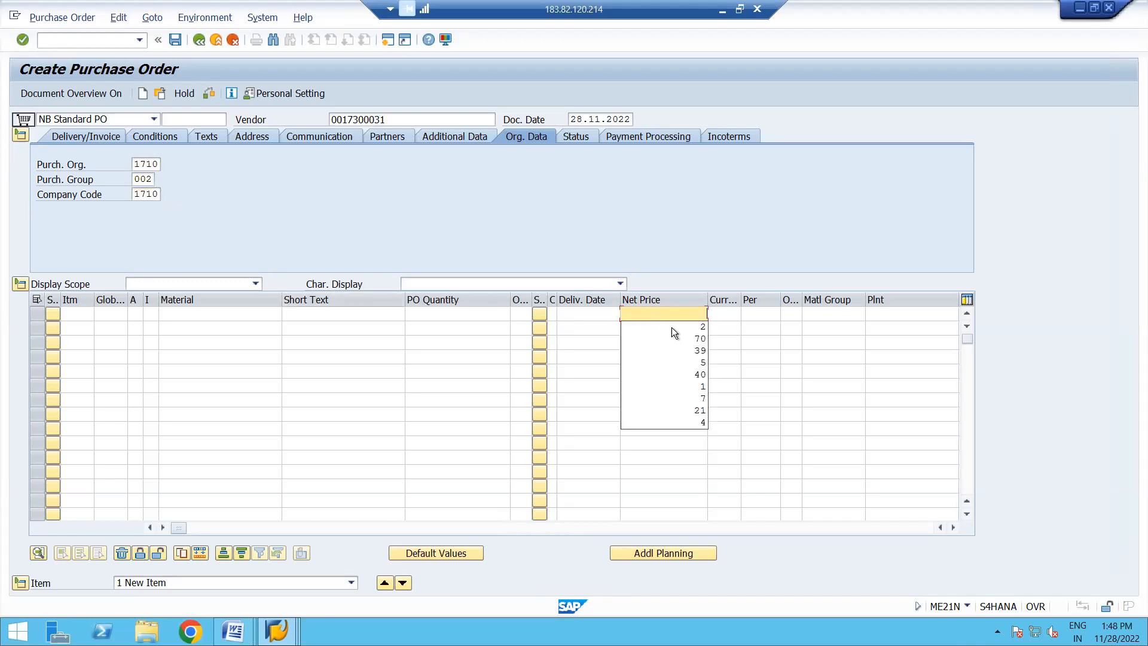
left_click(674, 328)
left_click(237, 317)
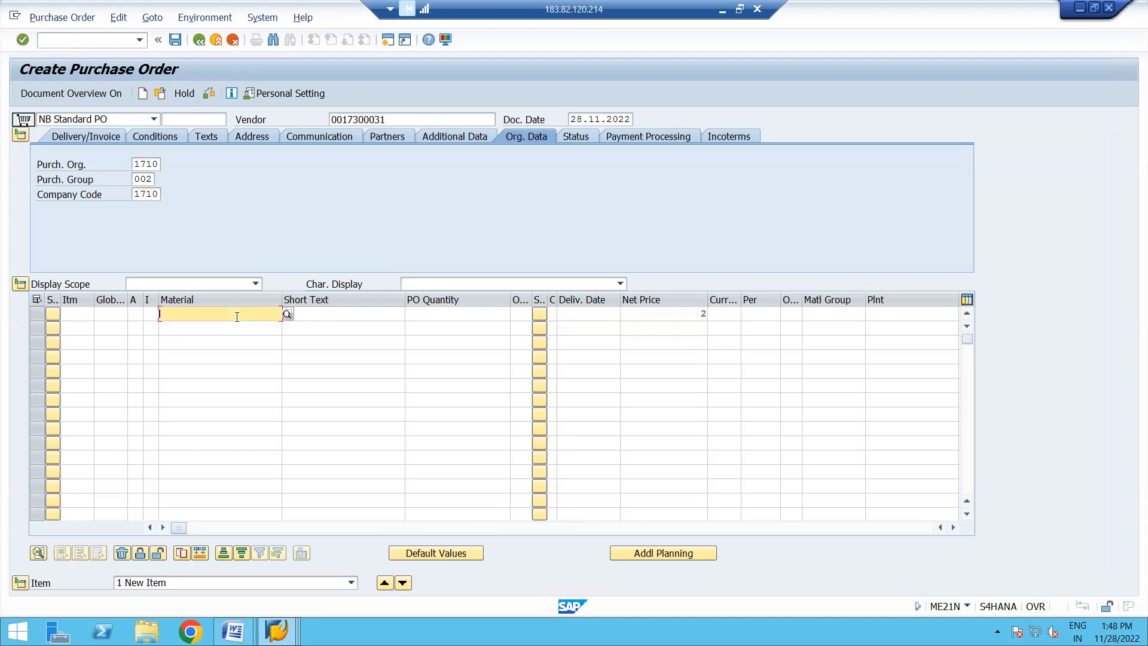
left_click(202, 326)
key("Return")
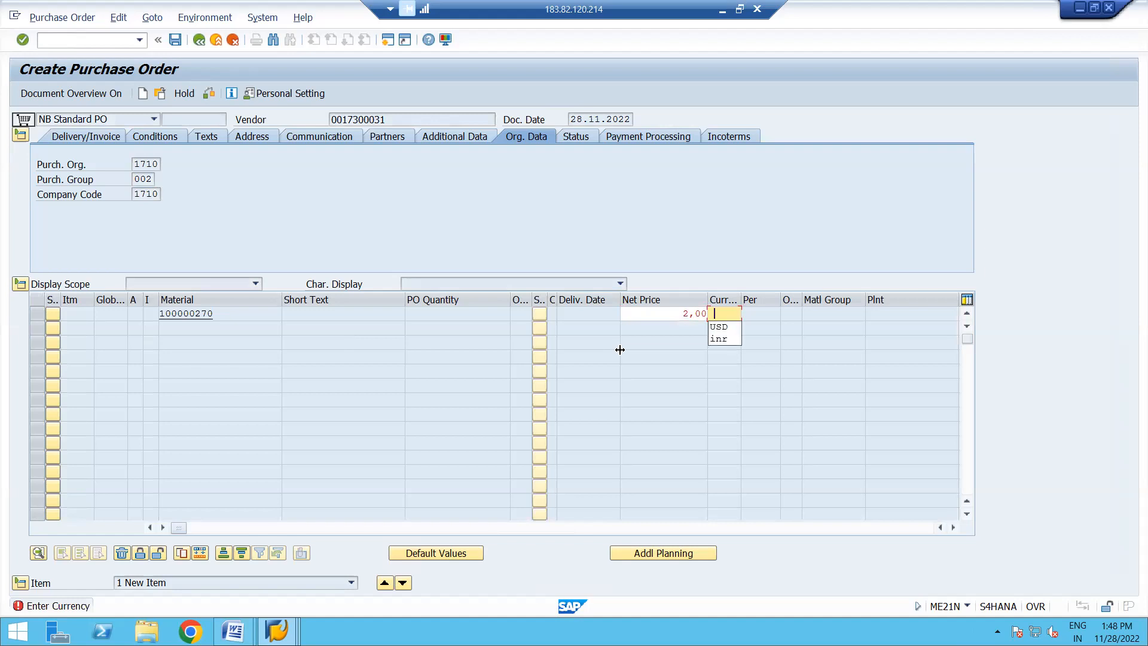
left_click(724, 328)
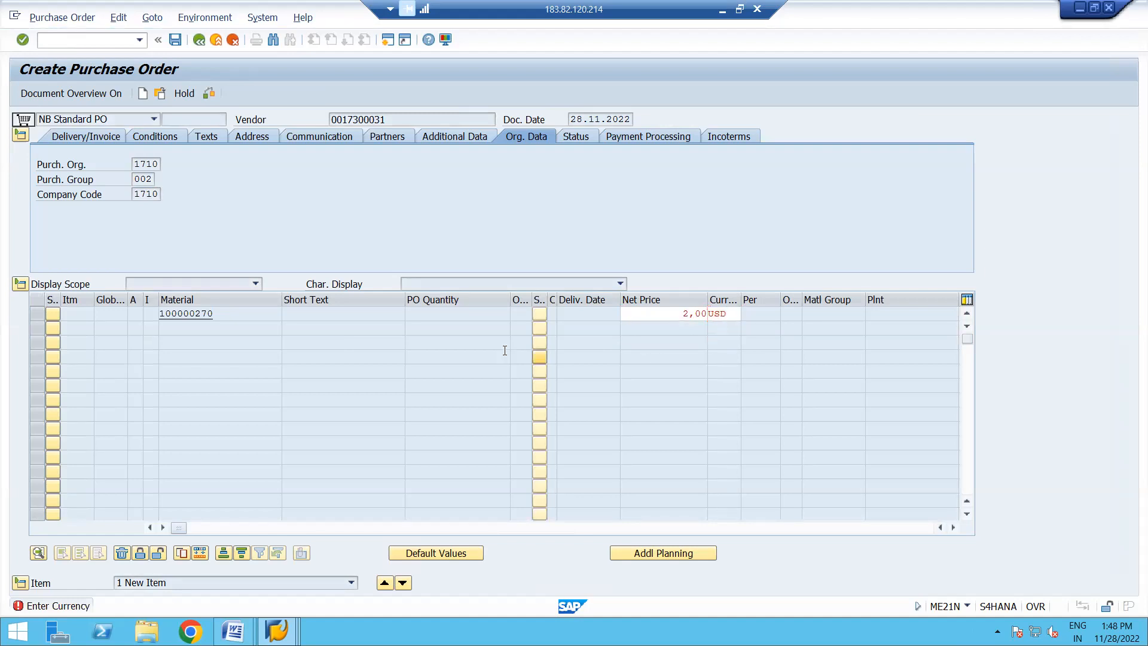
key("Return")
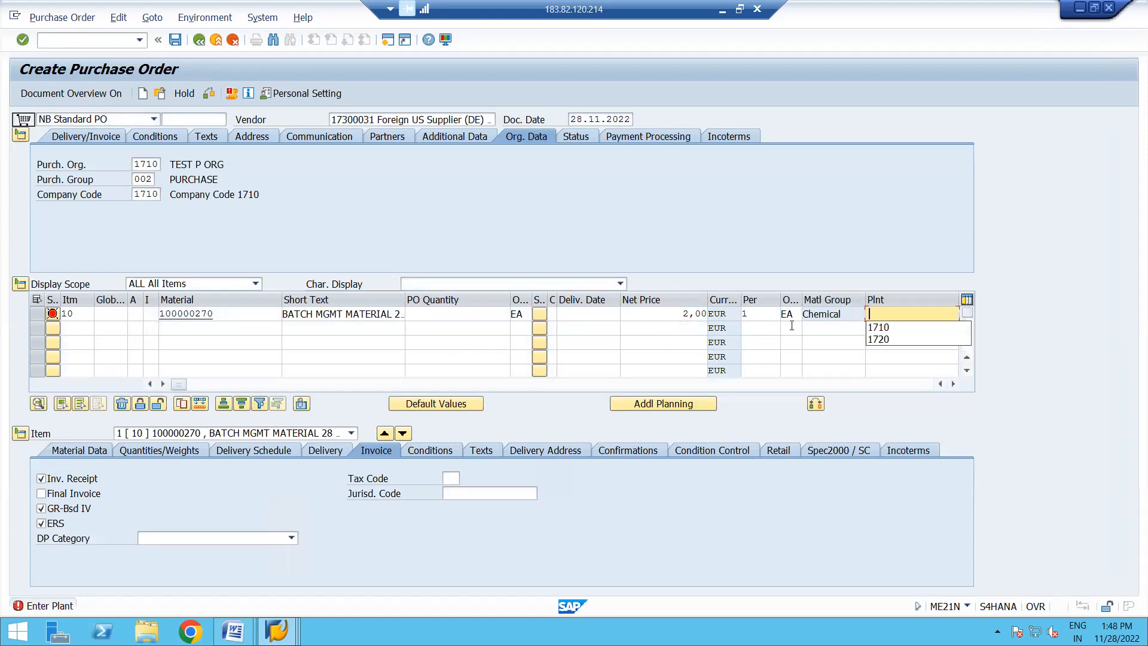
- Assign plant 1710, a PO quantity of 75 and tax code I0 to the item
left_click(884, 328)
key("Return")
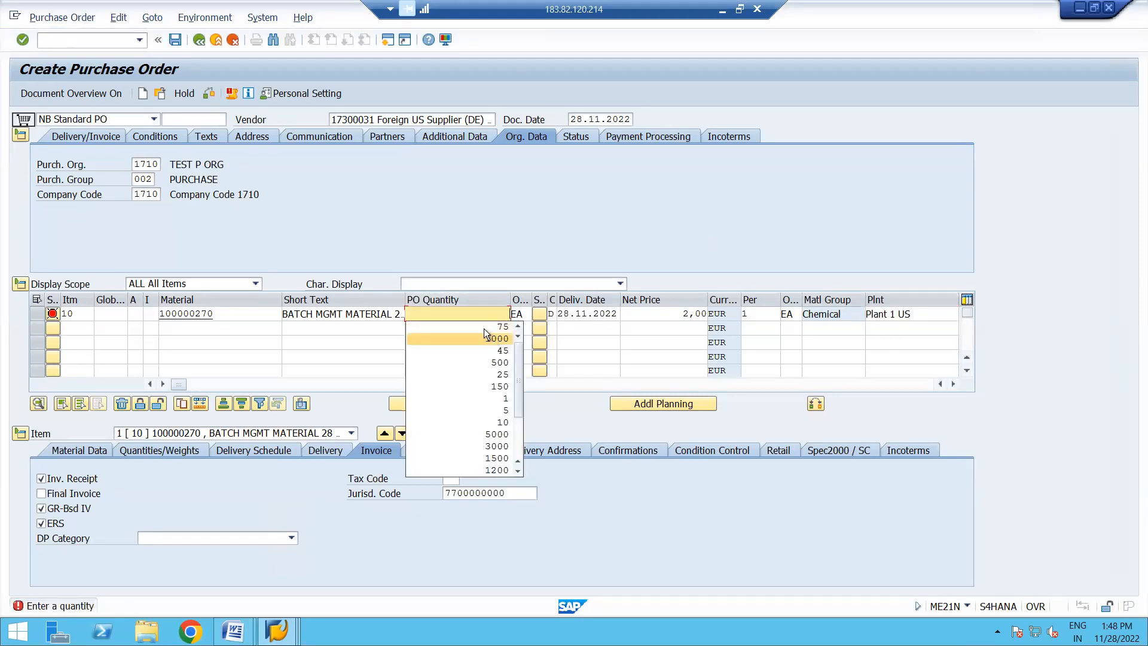
left_click(475, 323)
key("Return")
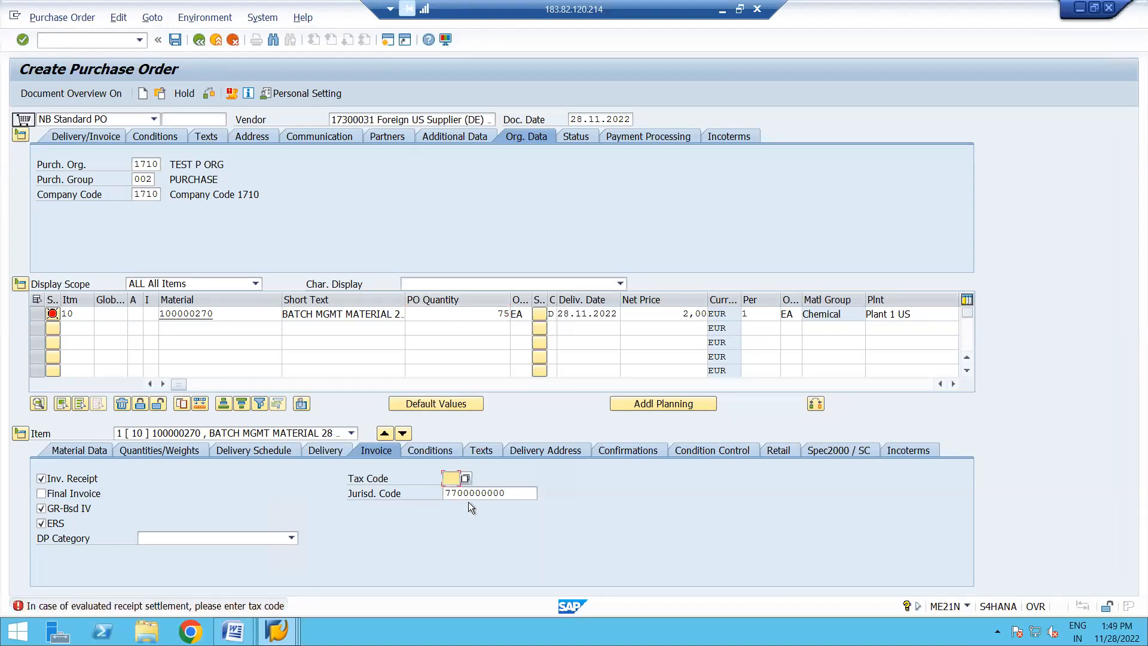
left_click(446, 489)
key("Return")
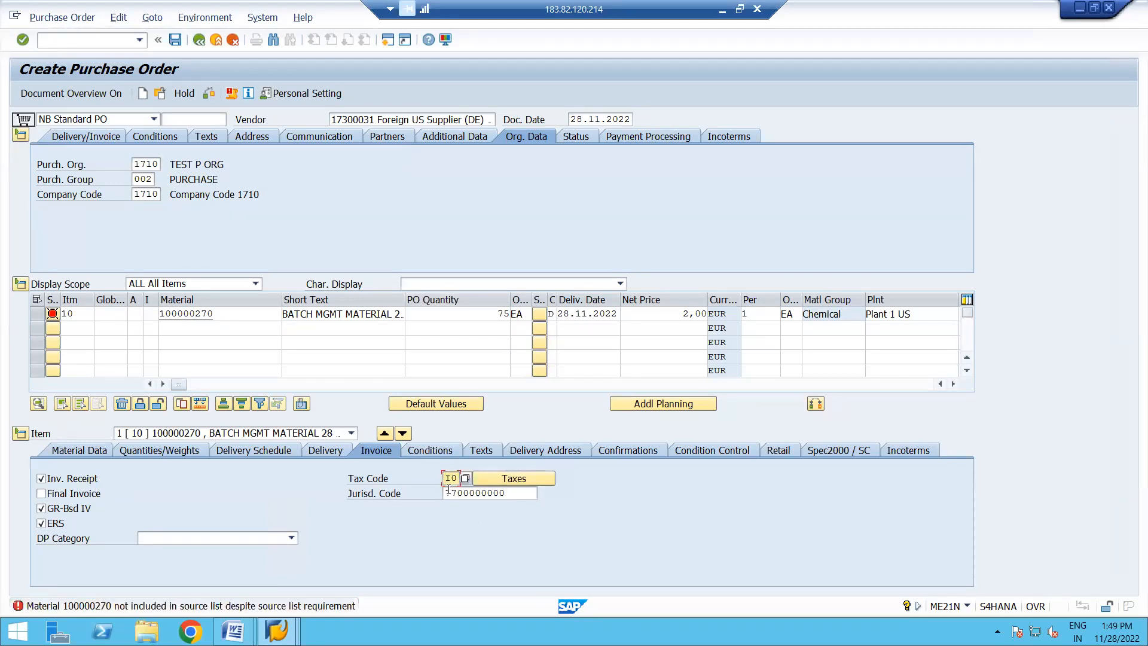
- Open the source list of the purchase order item and switch it to maintenance mode
left_click(34, 313)
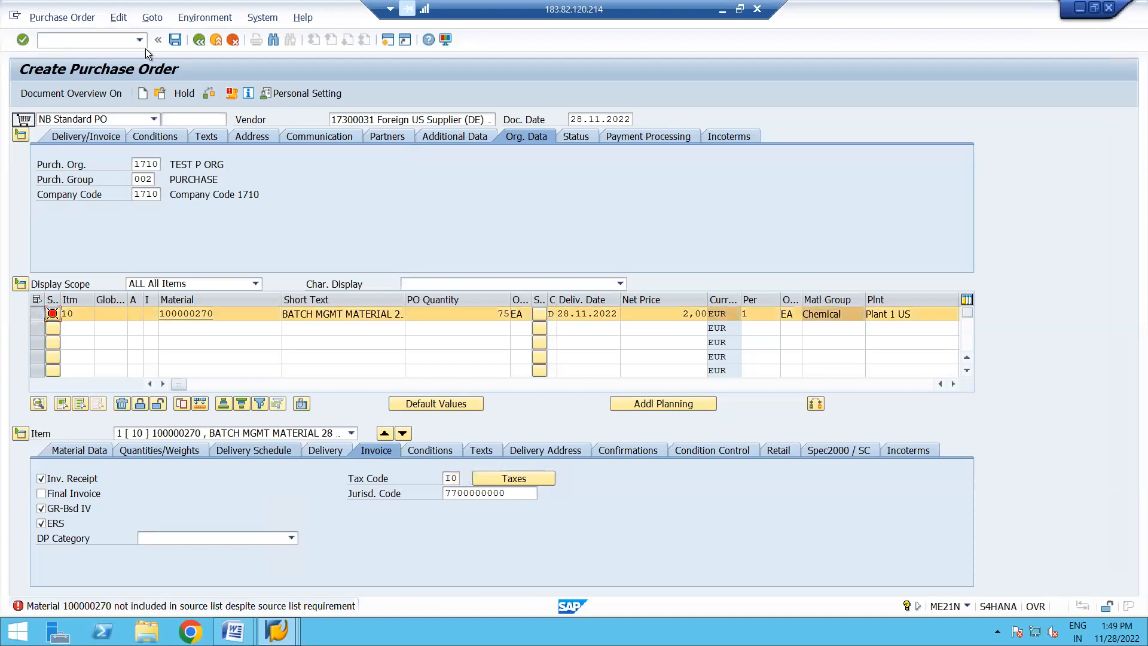
left_click(210, 19)
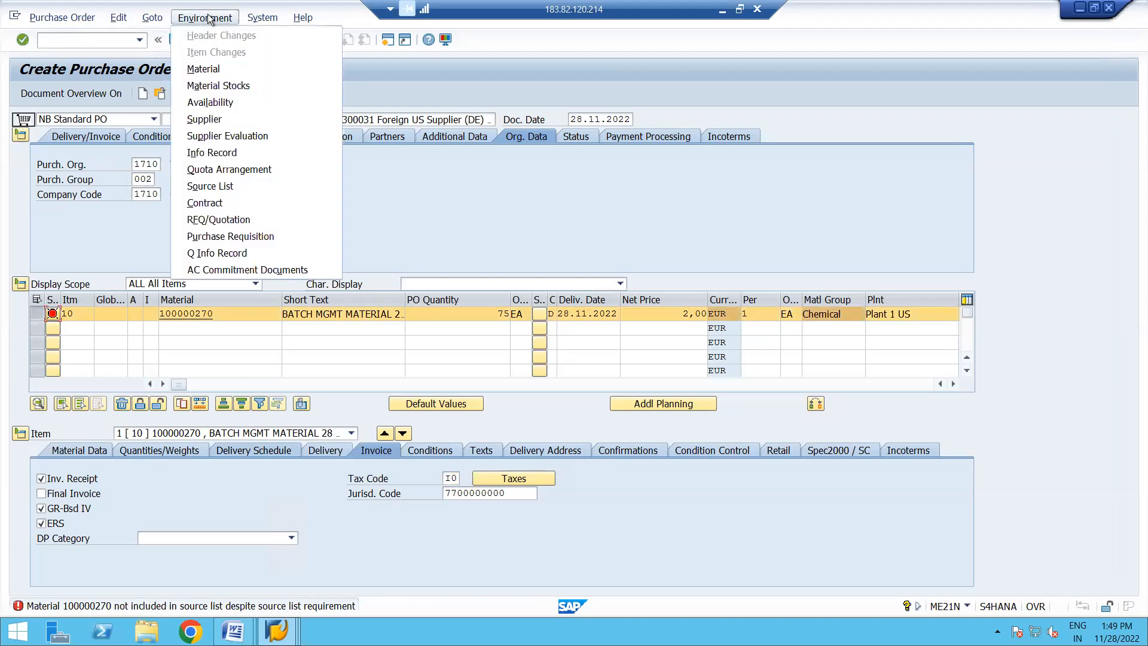
left_click(202, 188)
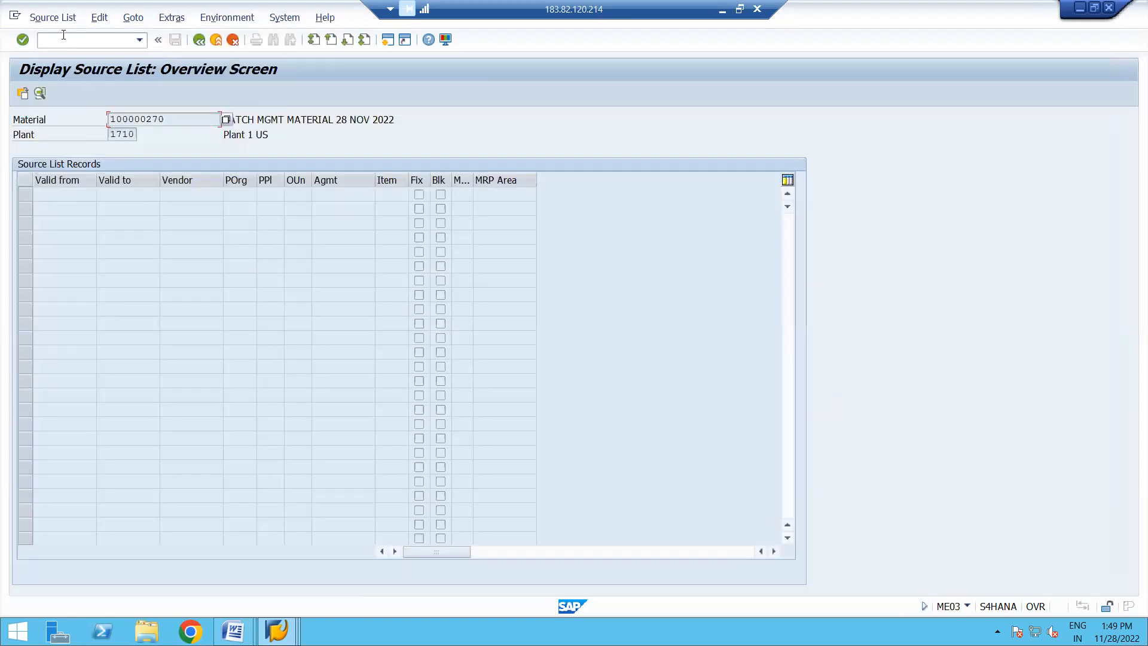
left_click(52, 17)
left_click(48, 54)
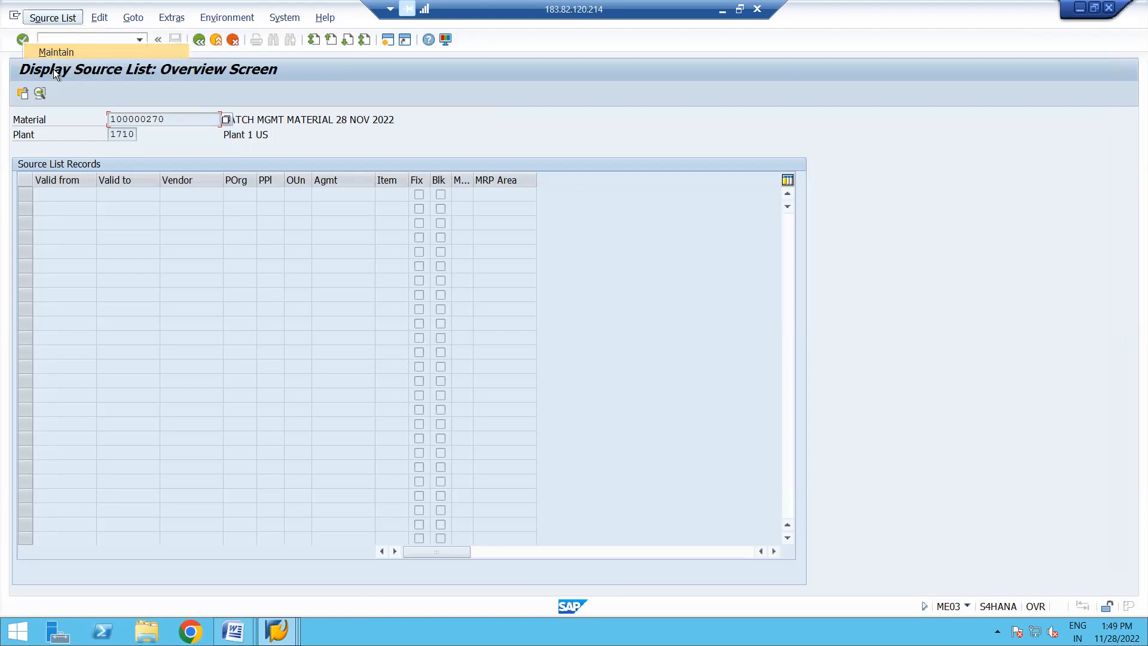
- Add a source list record valid from 18.11.2022 to 31.12.9999 with vendor and purchasing organization, and save the source list
left_click(76, 190)
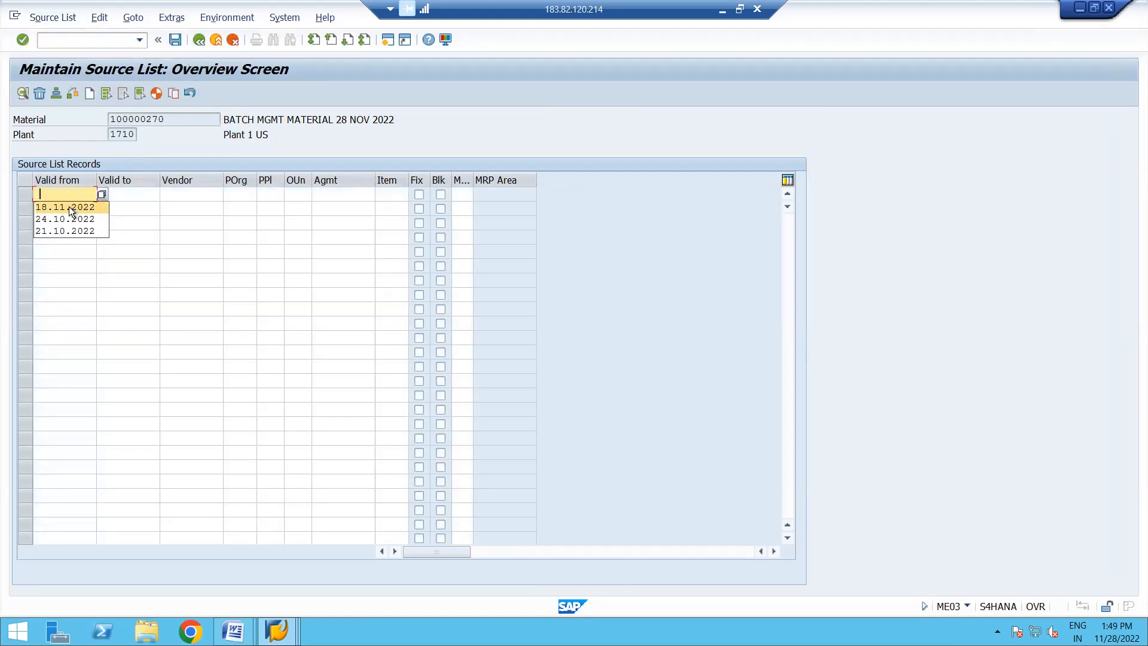
left_click(69, 207)
left_click(123, 195)
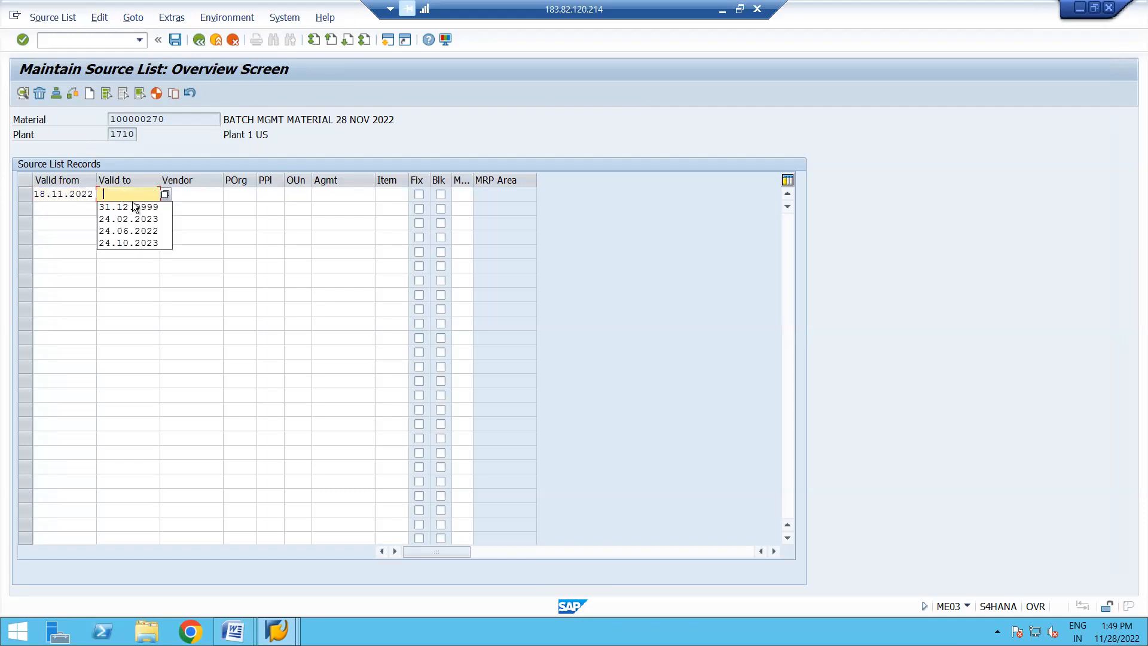
left_click(139, 207)
left_click(192, 196)
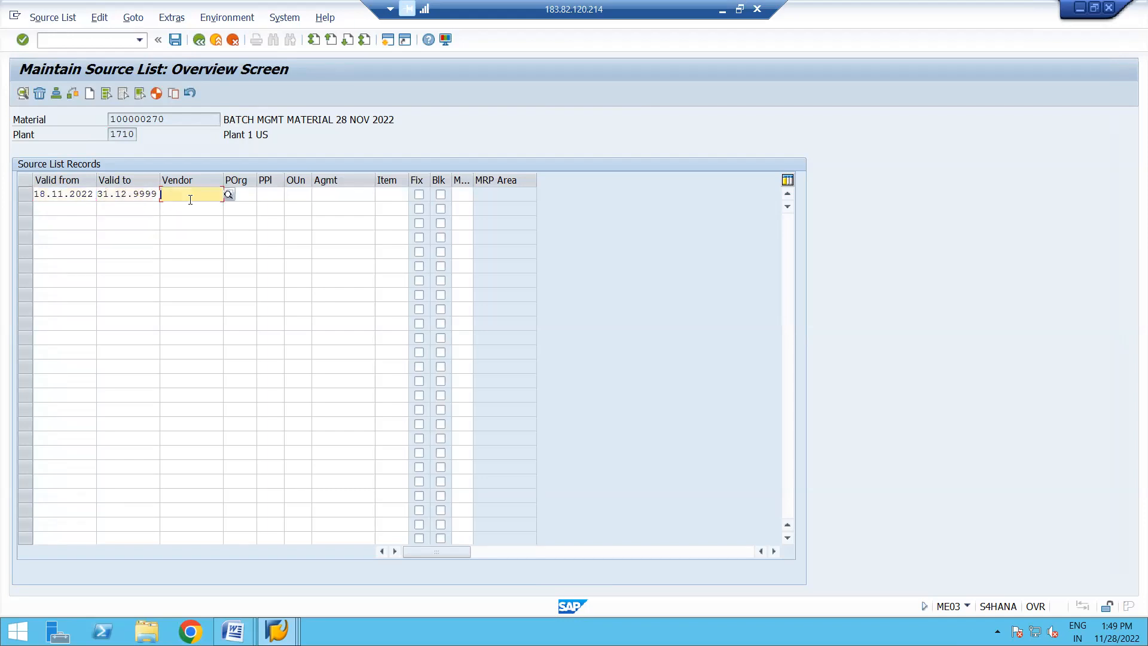
left_click(206, 211)
left_click(243, 196)
key("Return")
left_click(176, 41)
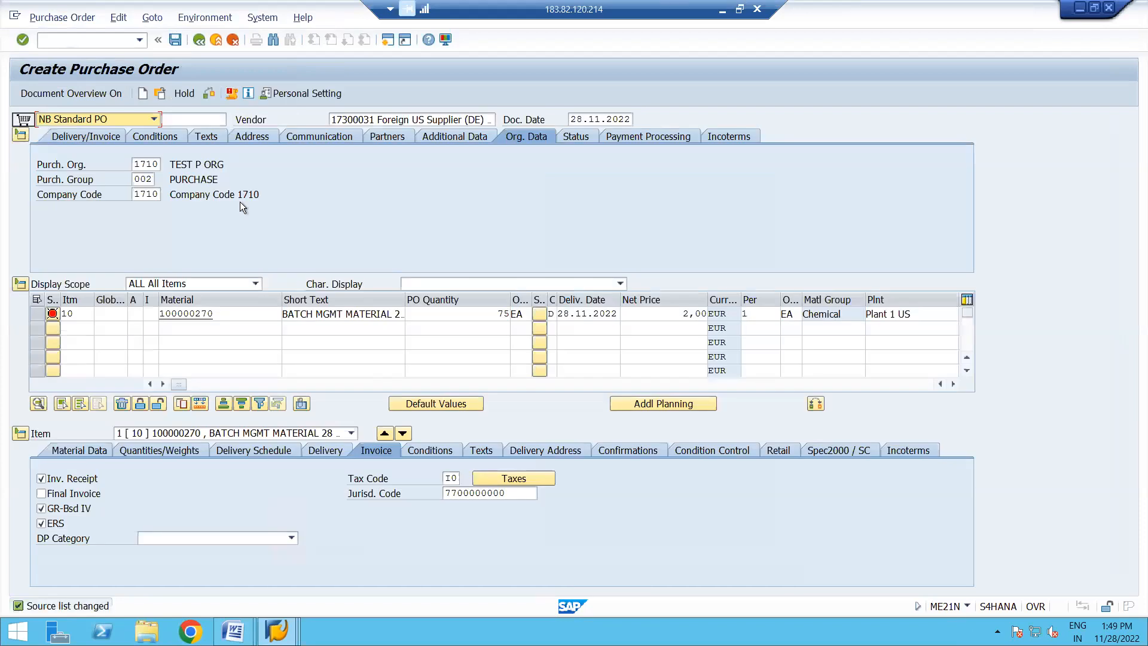
- Check the purchase order, leave it without saving, and start a new purchase order with transaction ME21N
left_click(206, 95)
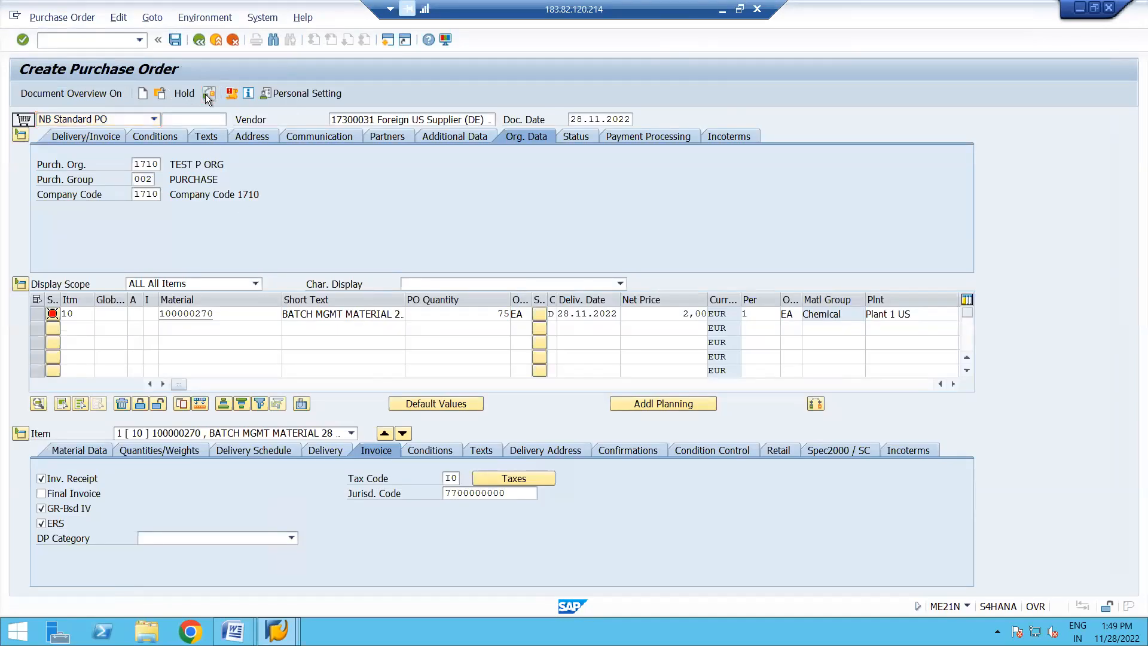
key("Return")
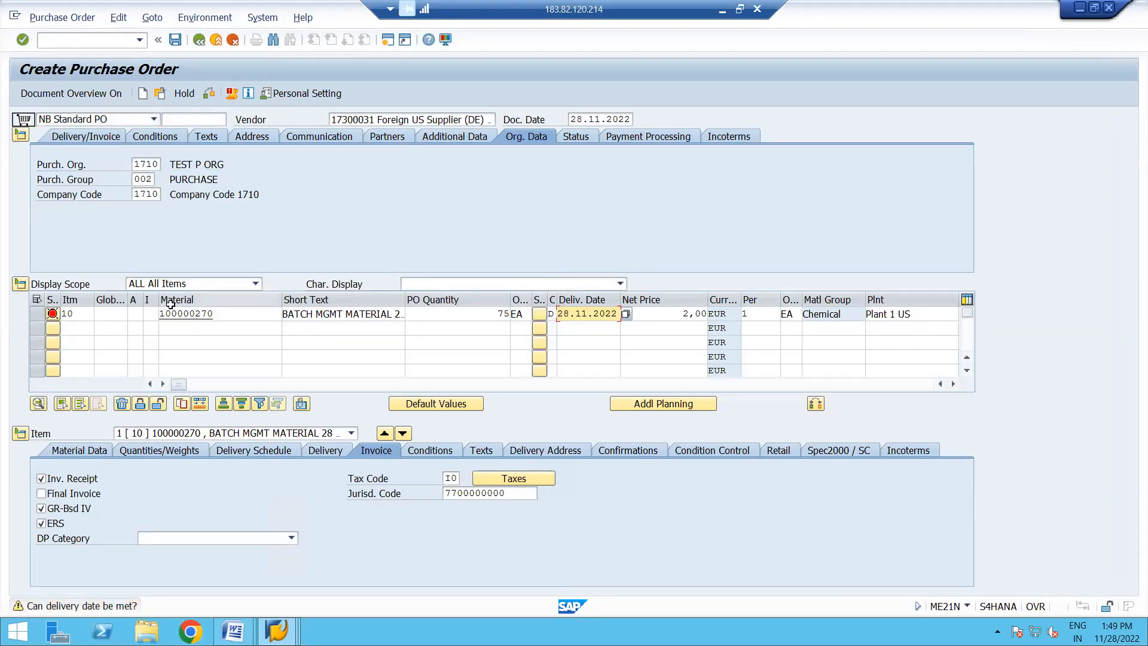
left_click(202, 38)
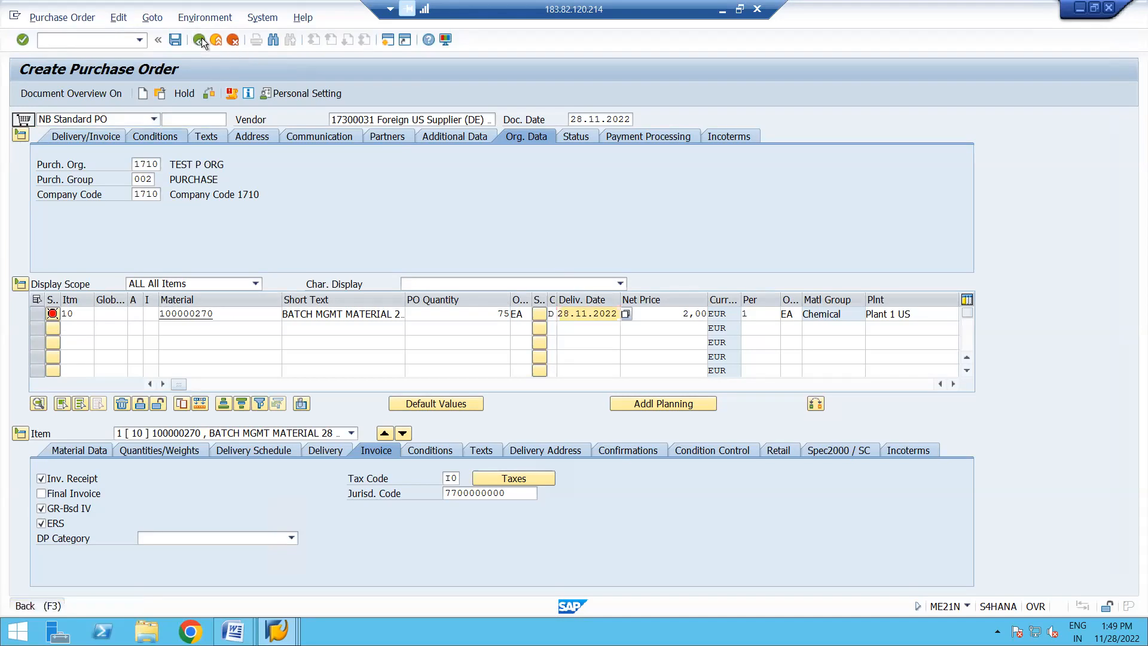
left_click(313, 262)
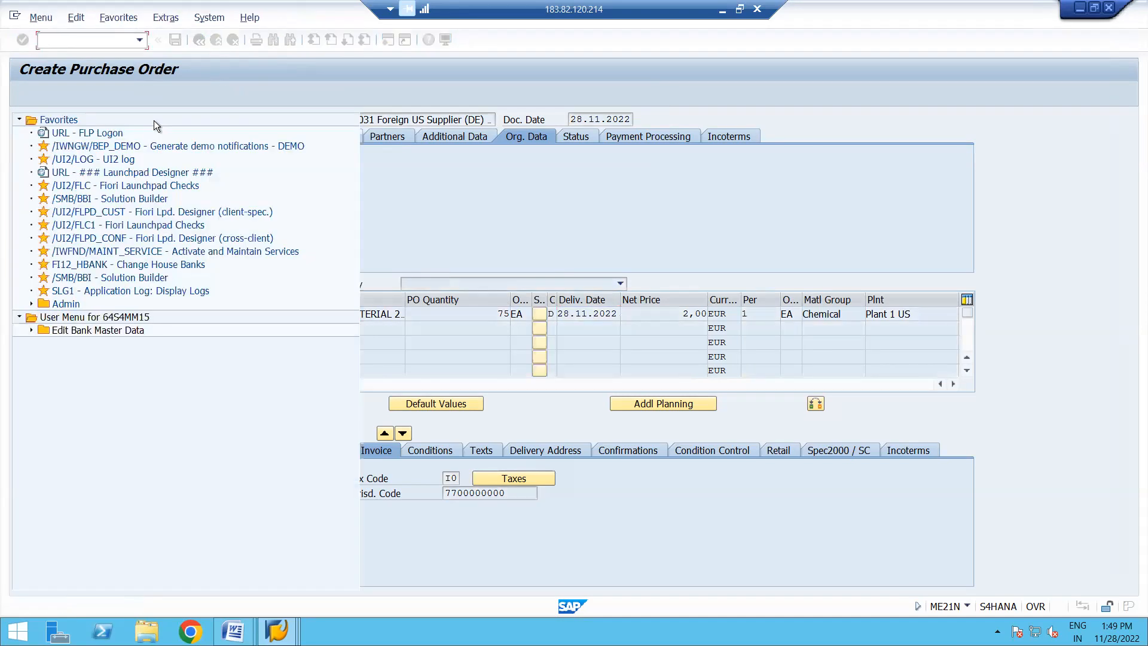
type("ME21N")
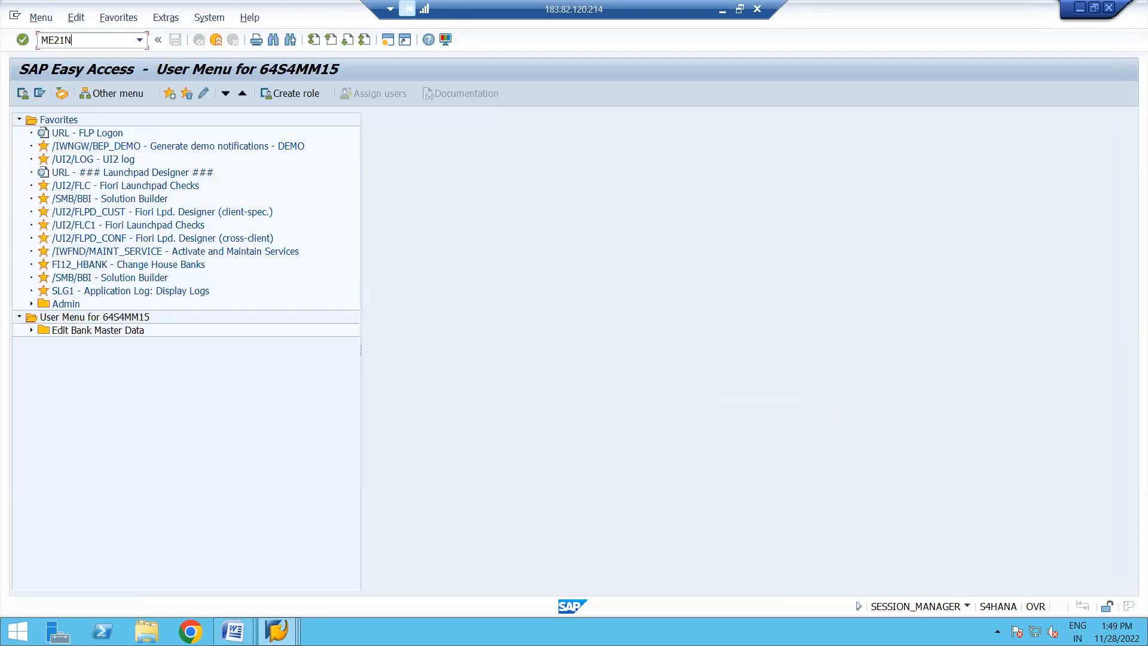
key("Return")
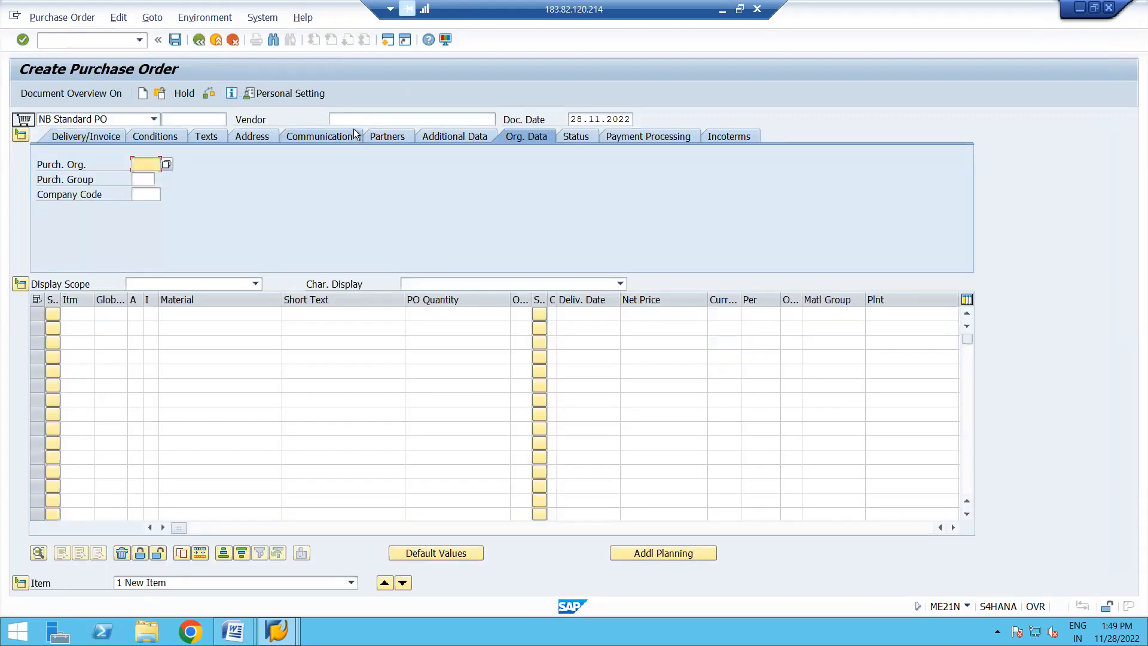
- Enter the Foreign US Supplier (DE) as vendor, with purchasing organization 1710, purchasing group 002 and company code 1710
left_click(356, 120)
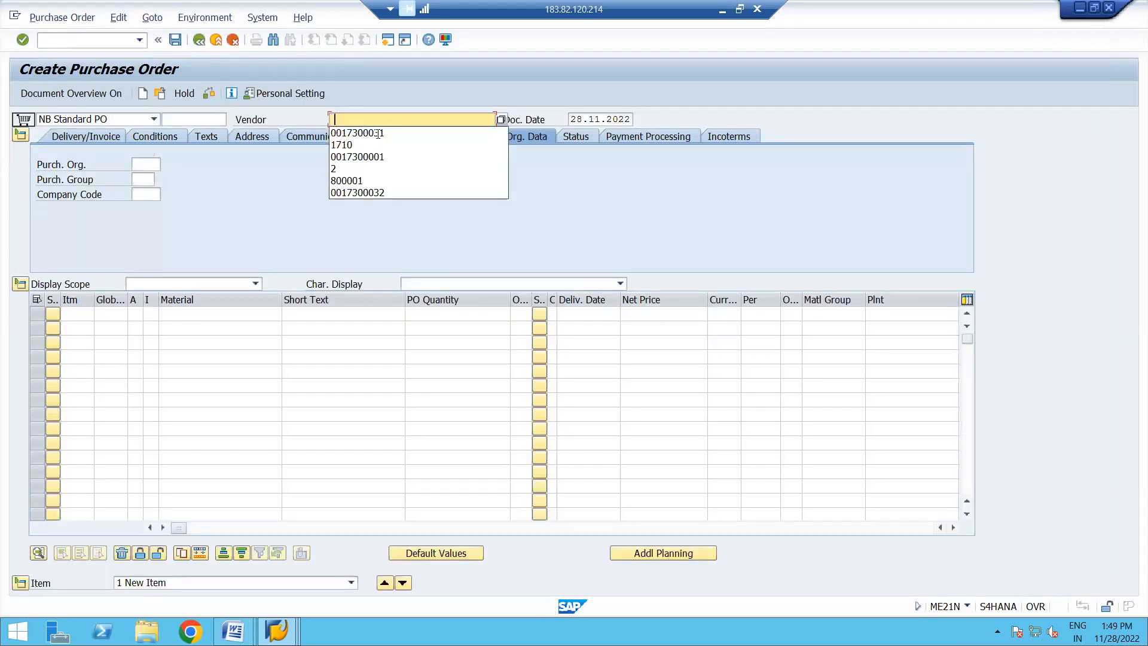
left_click(379, 132)
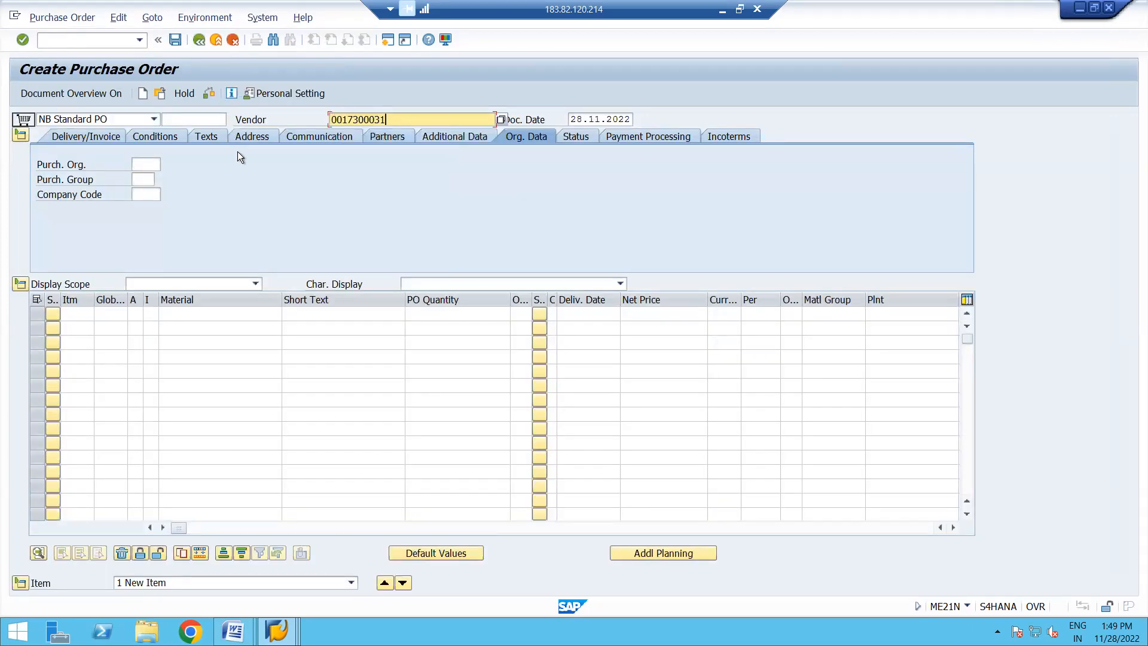
left_click(159, 163)
left_click(135, 181)
left_click(136, 180)
left_click(149, 195)
left_click(148, 195)
left_click(148, 207)
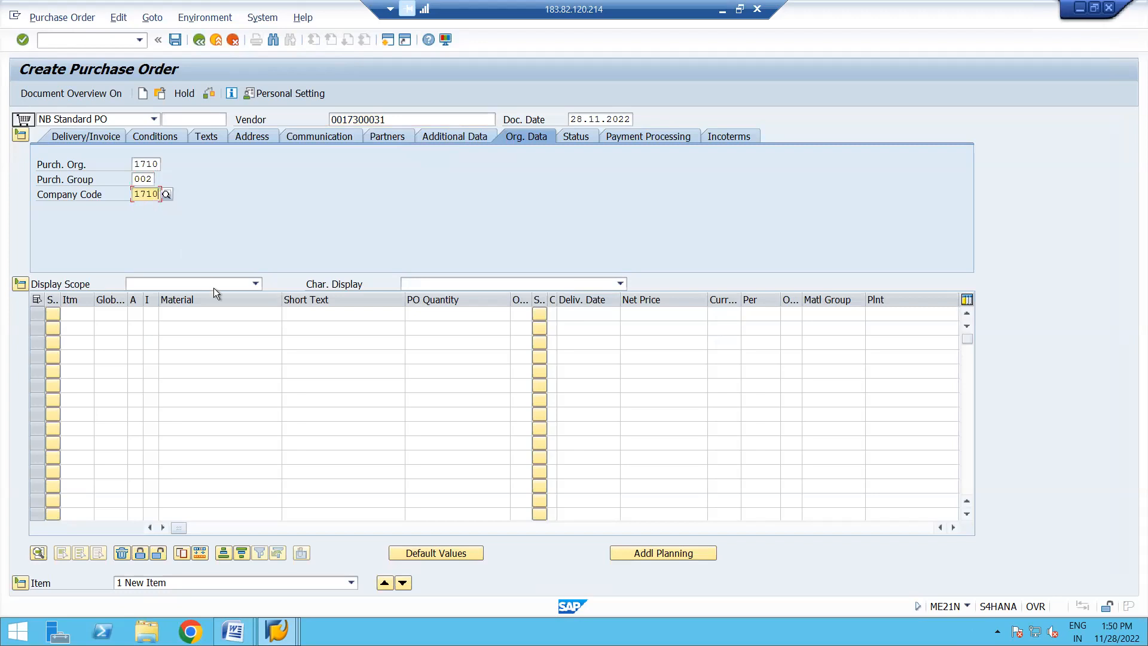
- Enter material 100000270 with plant 1710 in the first item of the purchase order
left_click(191, 313)
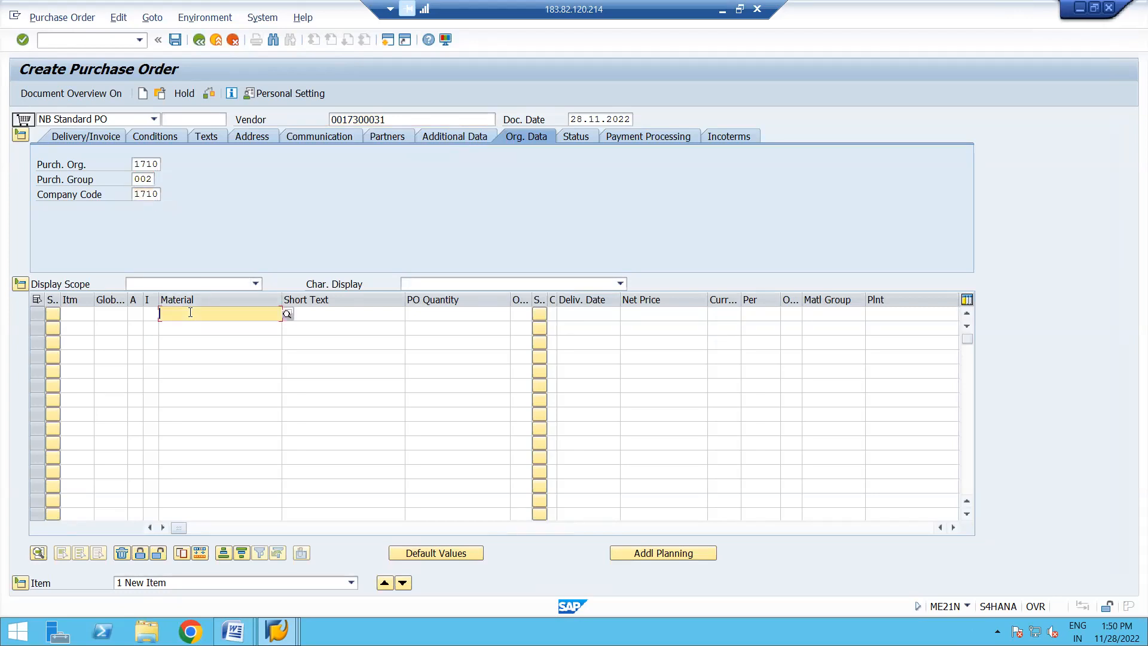
left_click(206, 329)
left_click(888, 316)
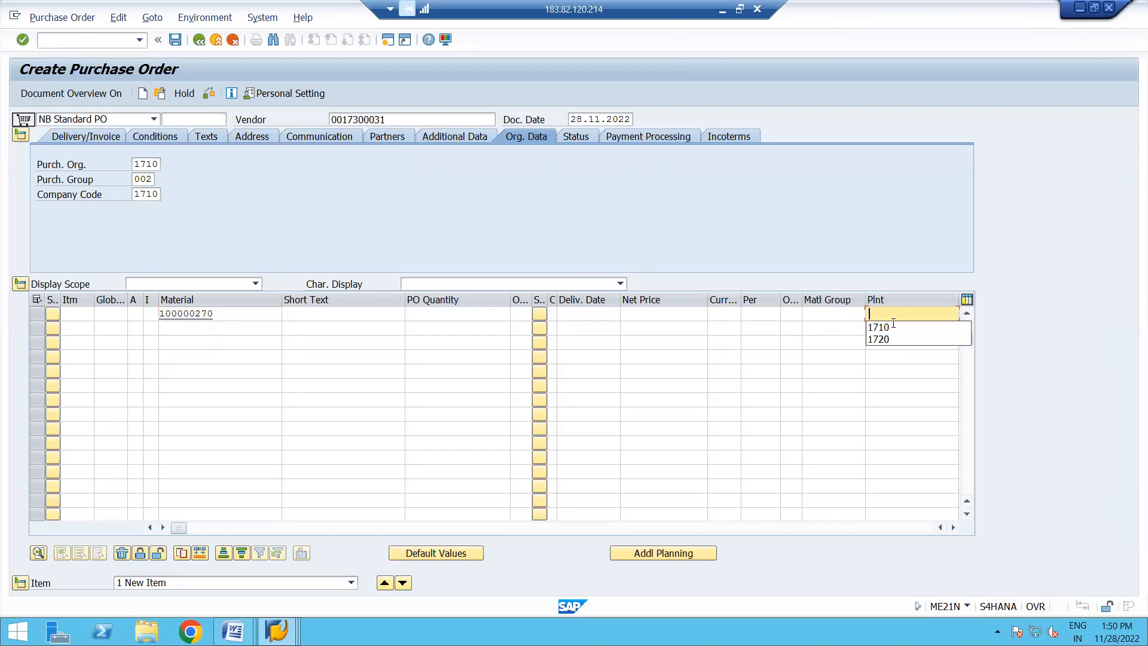
left_click(898, 328)
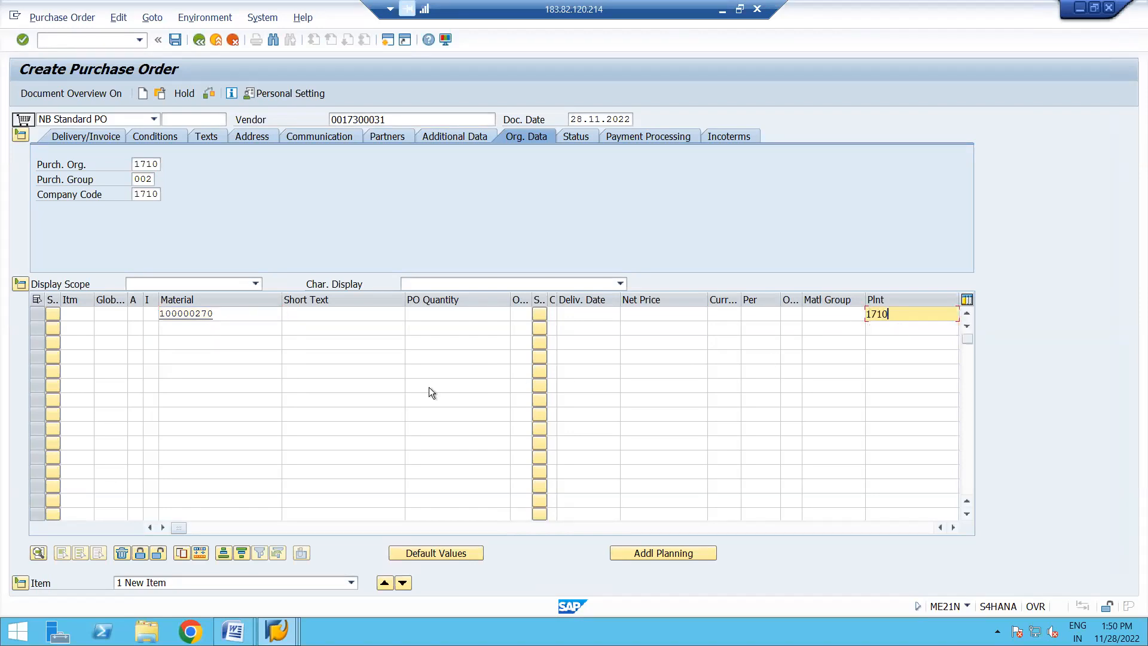
key("Return")
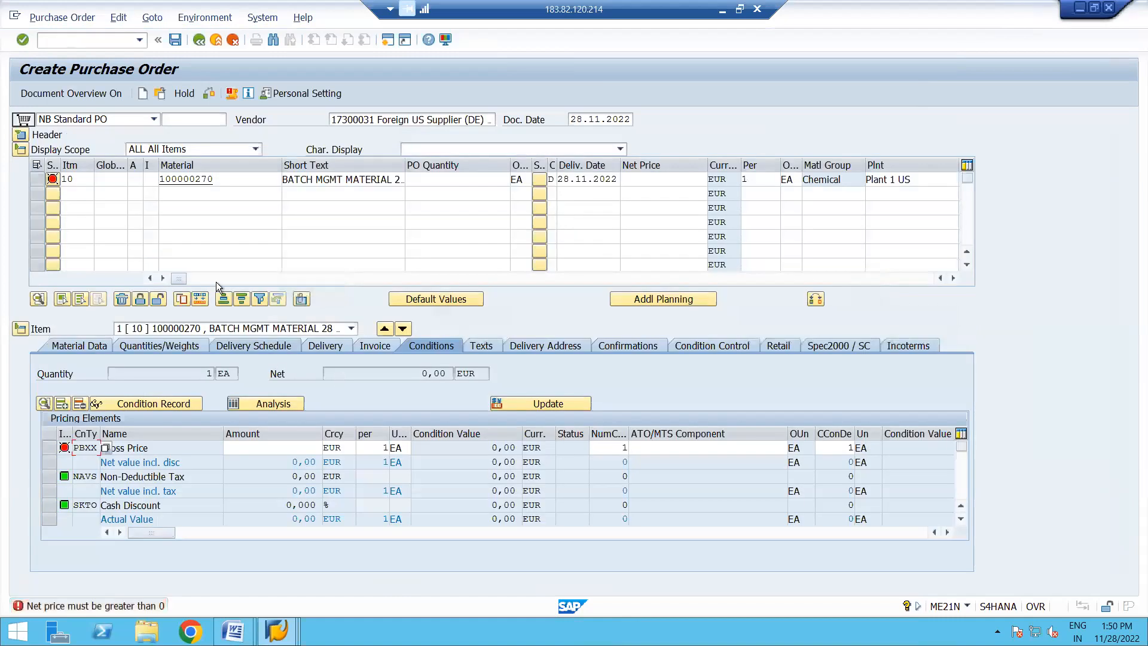
- Set the item's PO quantity to 75, net price to 2 and tax code to I0, and save the purchase order
left_click(485, 180)
type("75")
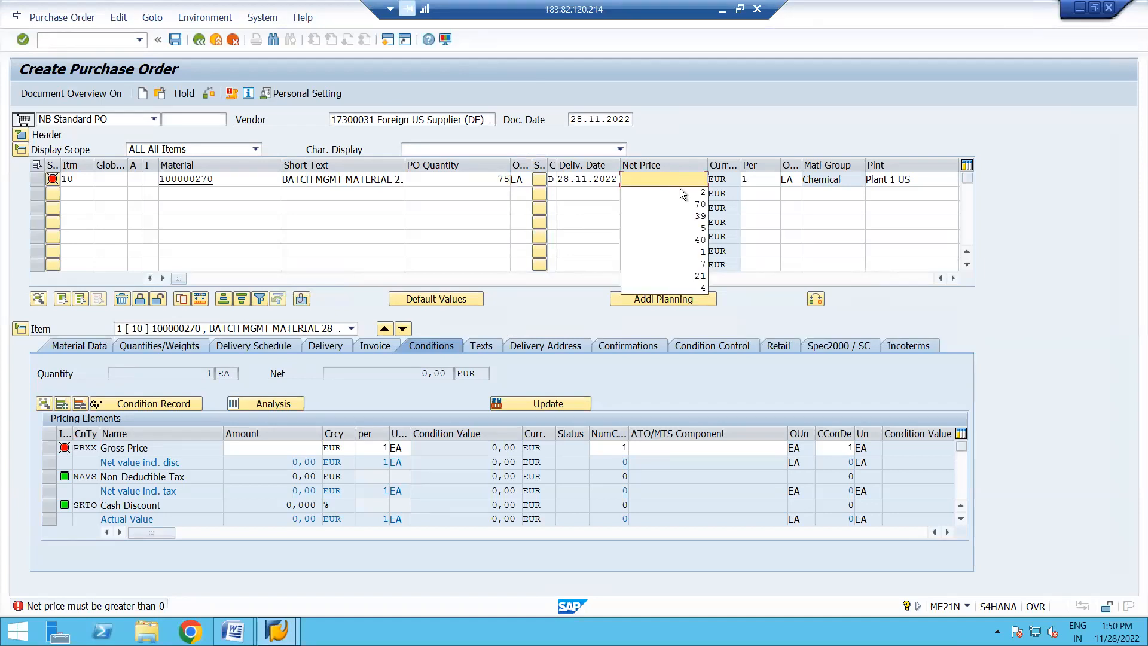
left_click(680, 190)
key("Return")
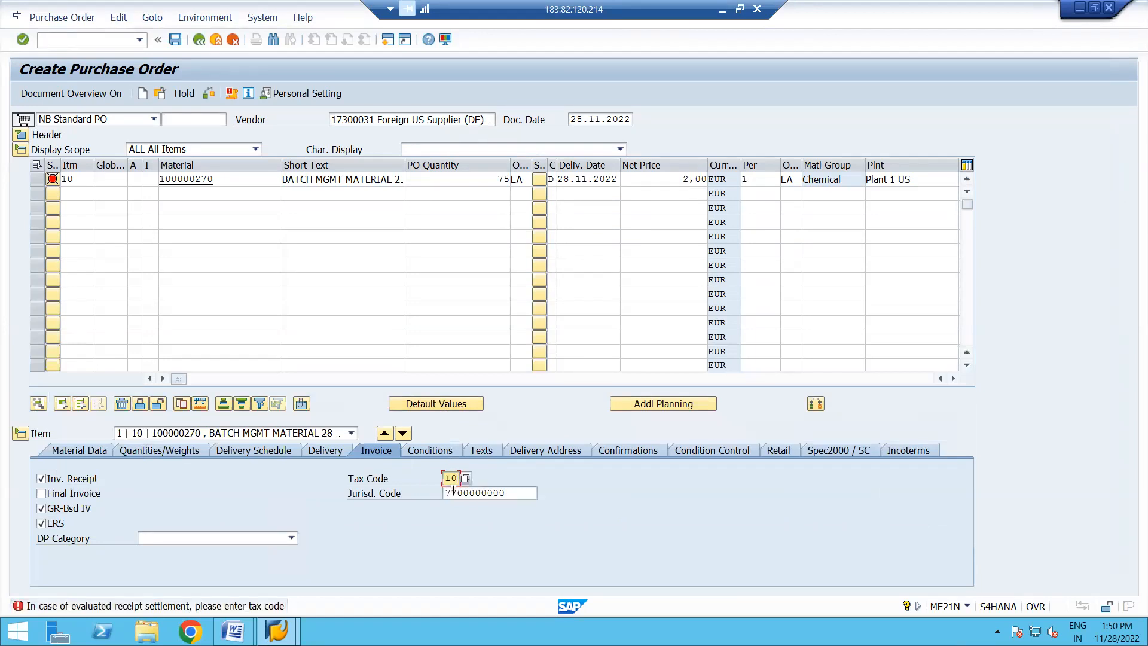
key("Return")
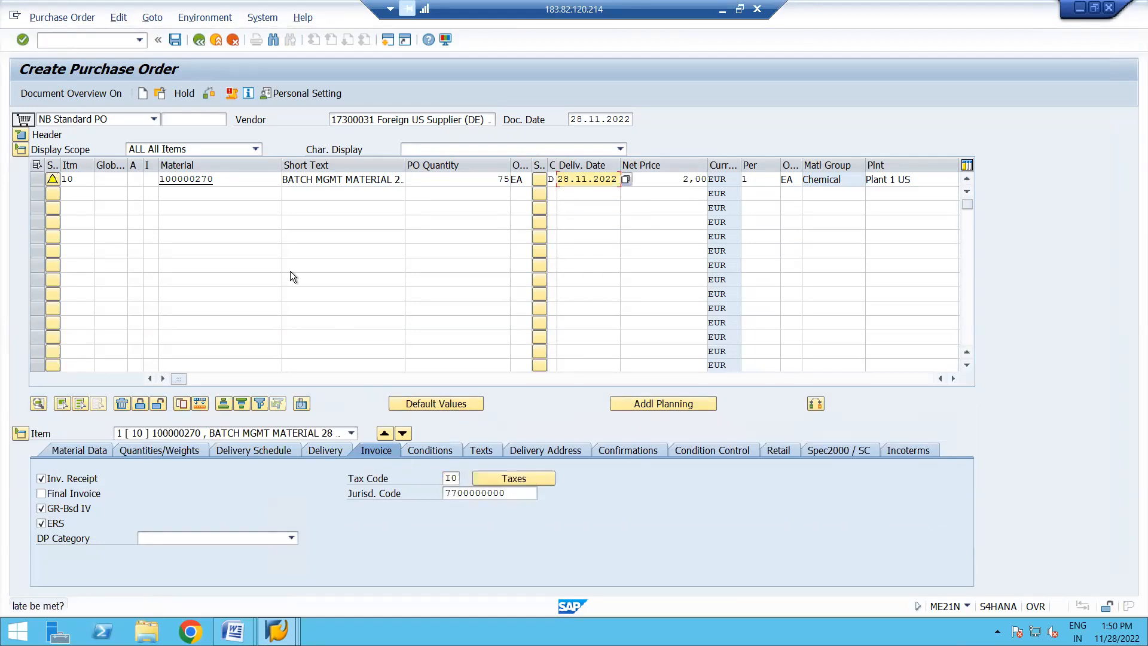
key("Return")
left_click(175, 40)
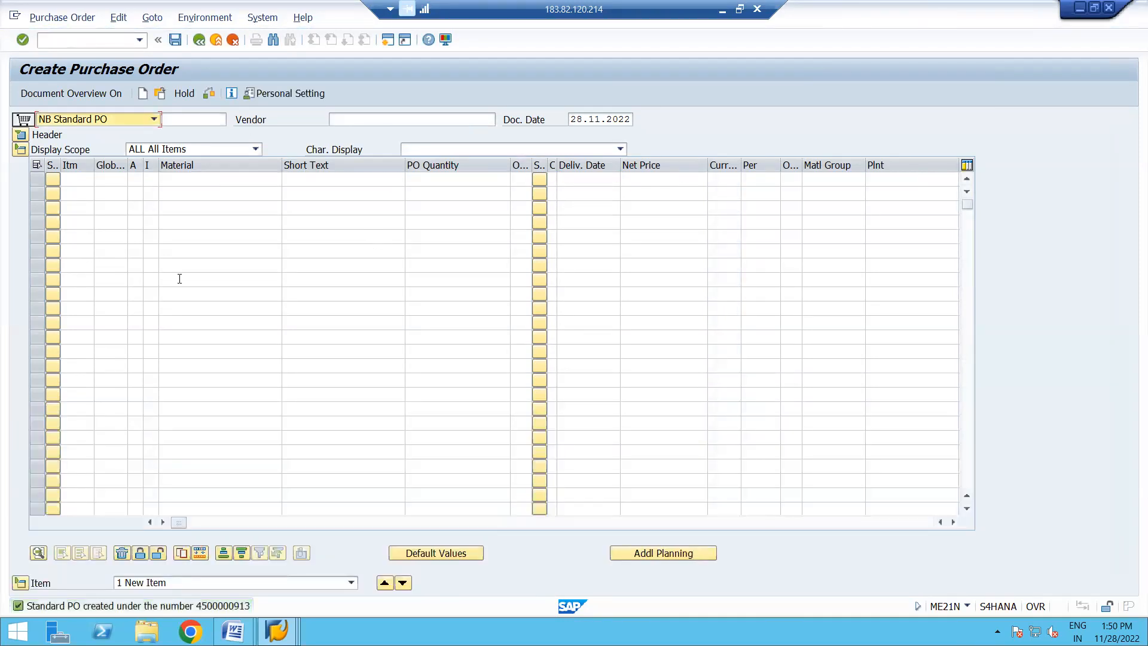
- Display the saved purchase order and examine its document number and item material number
left_click(160, 95)
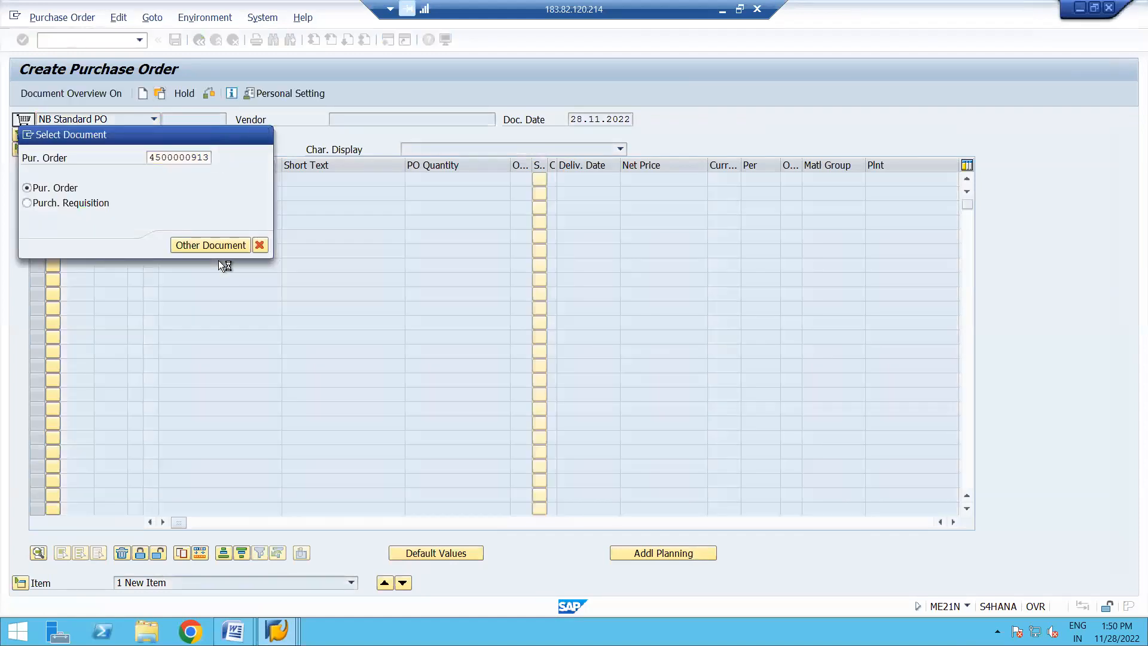
left_click(185, 248)
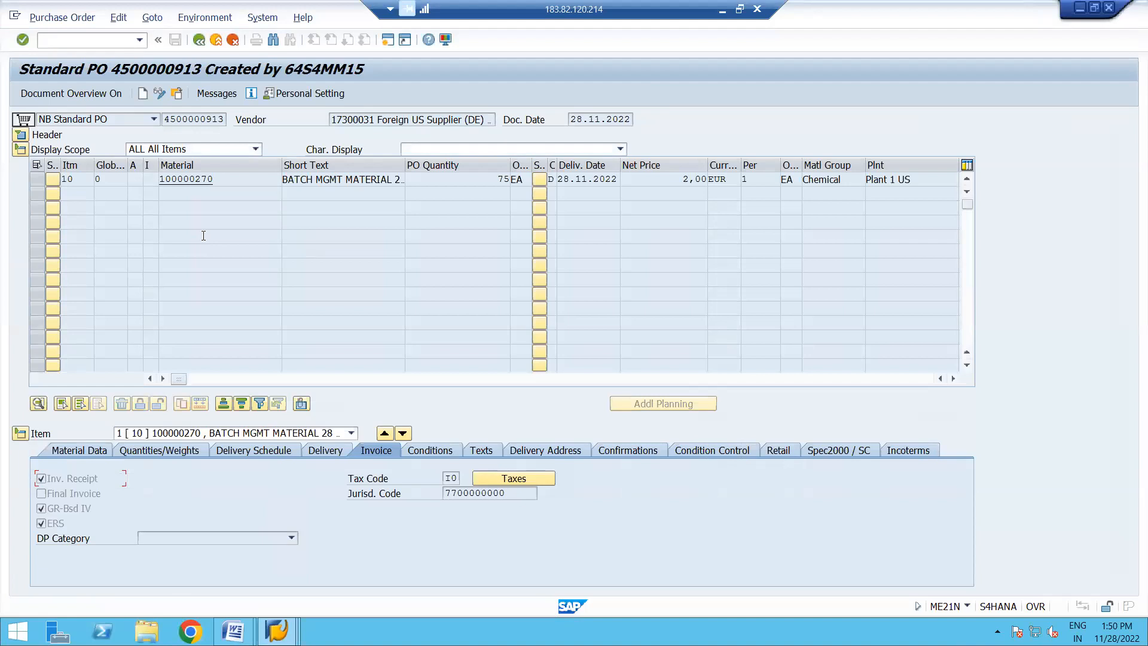
left_click(166, 119)
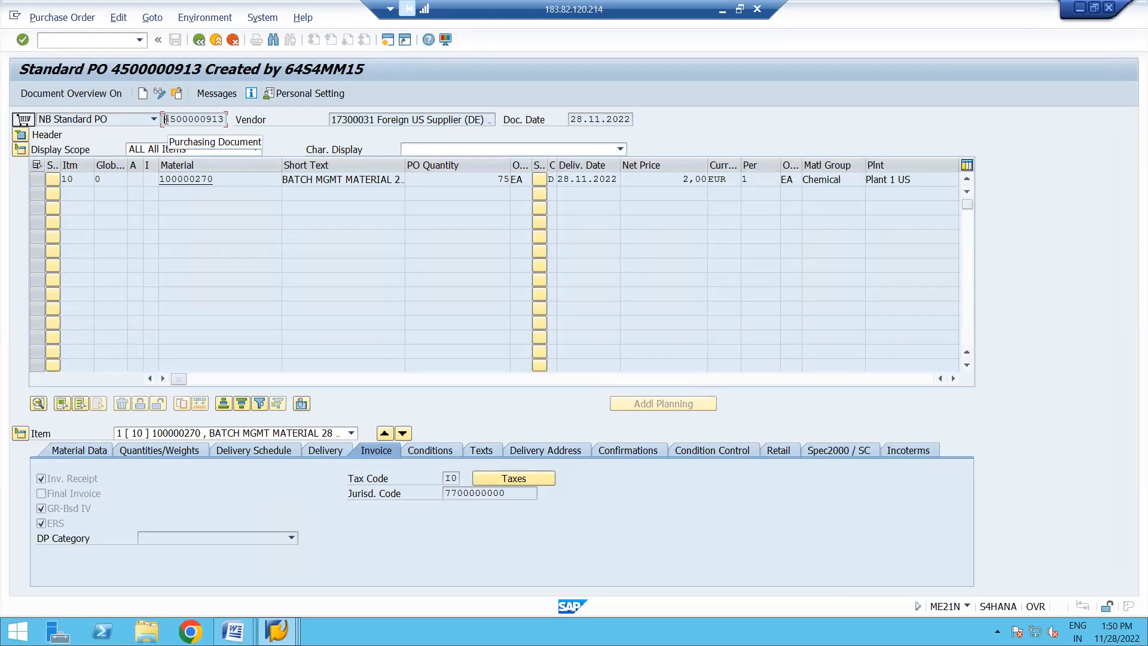
left_click(227, 188)
left_click_drag(226, 179, 150, 179)
left_click(150, 179)
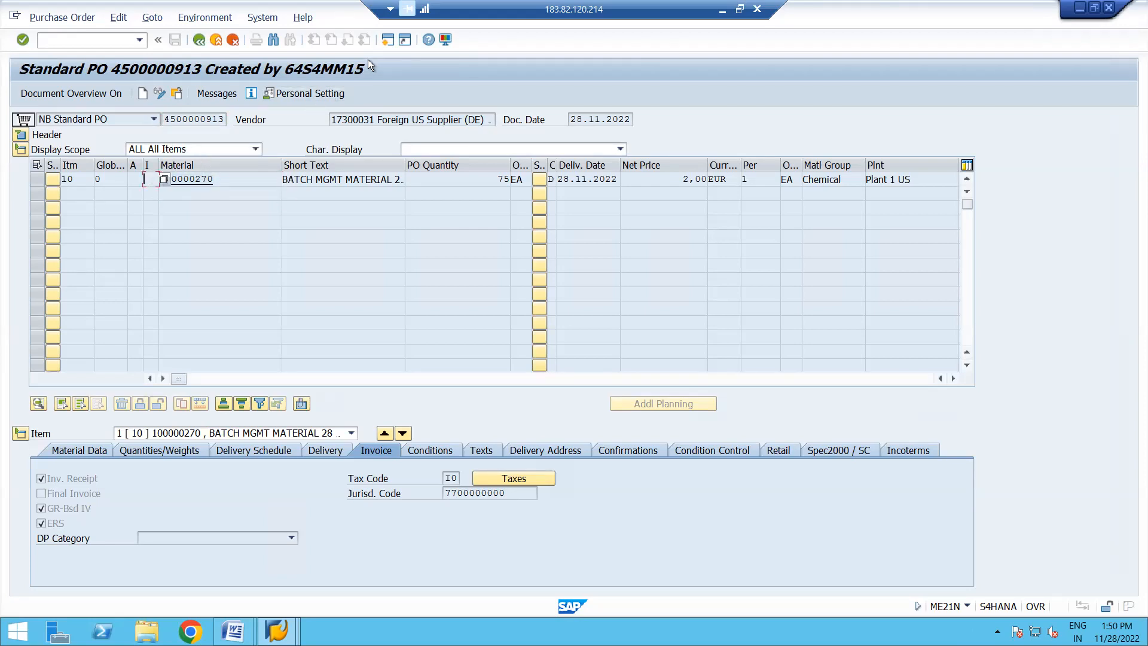
- Run the stock overview MMBE in a new session for material 100000270 and plant 1710
left_click(387, 42)
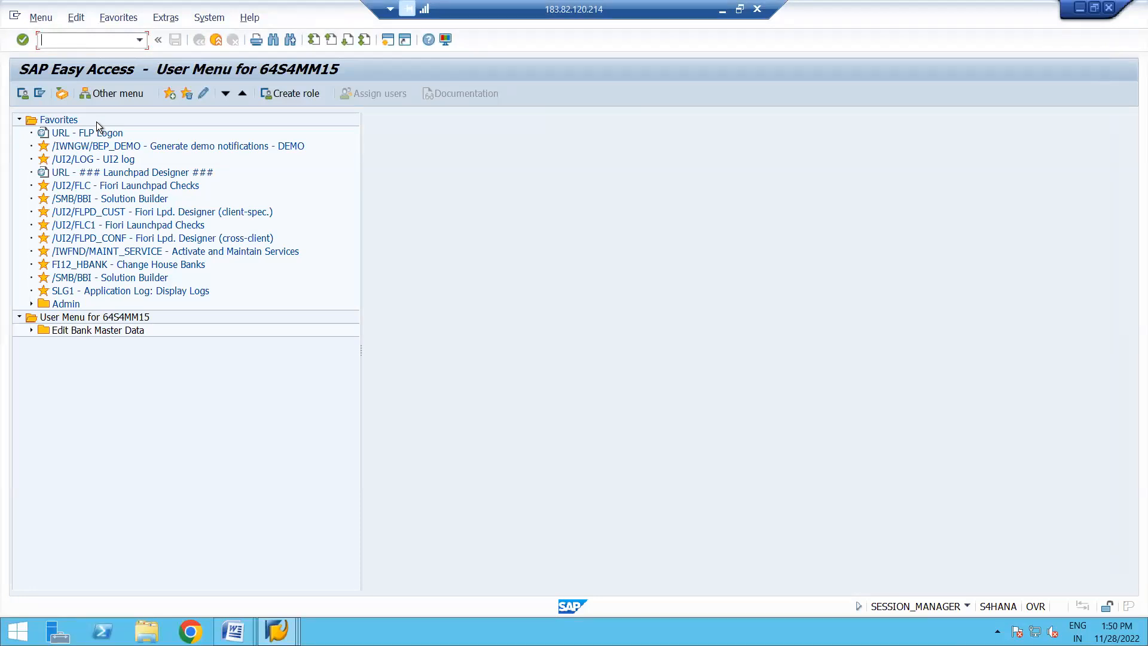
type("MMBE")
key("Return")
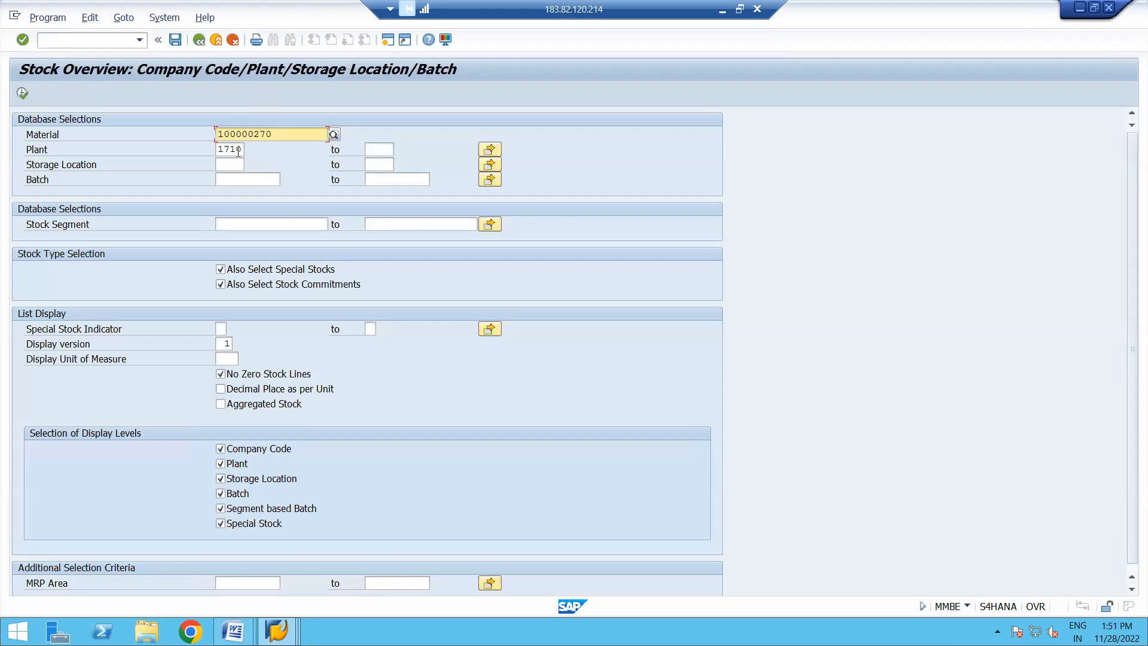
left_click(22, 93)
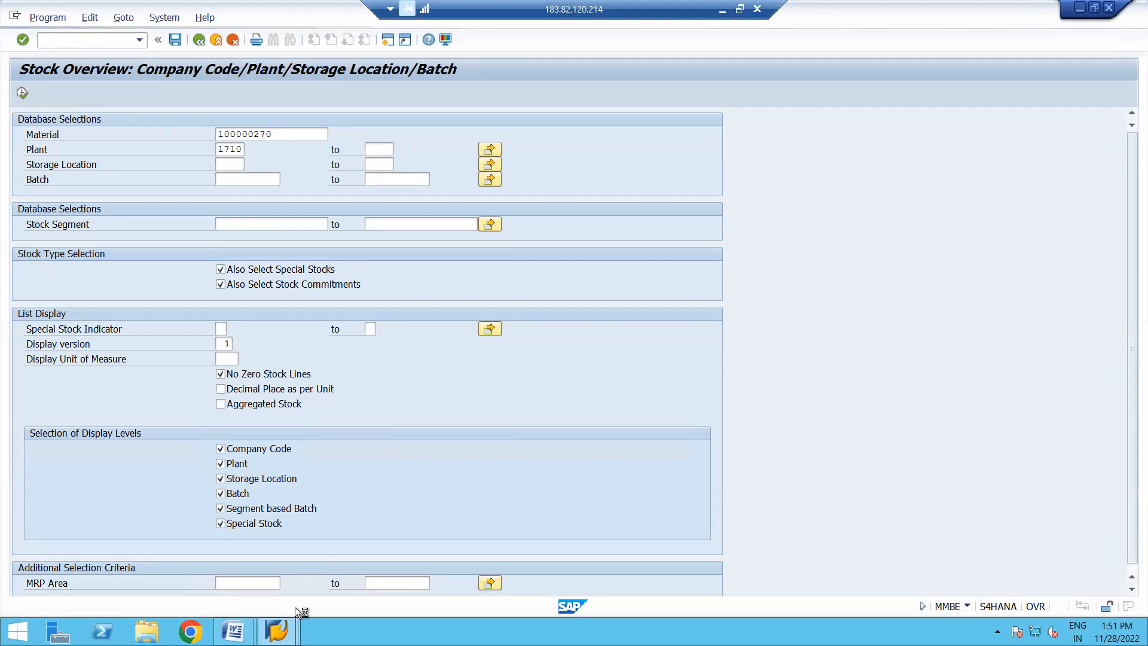
- Copy the document number from the displayed purchase order and return to that session
left_click(277, 631)
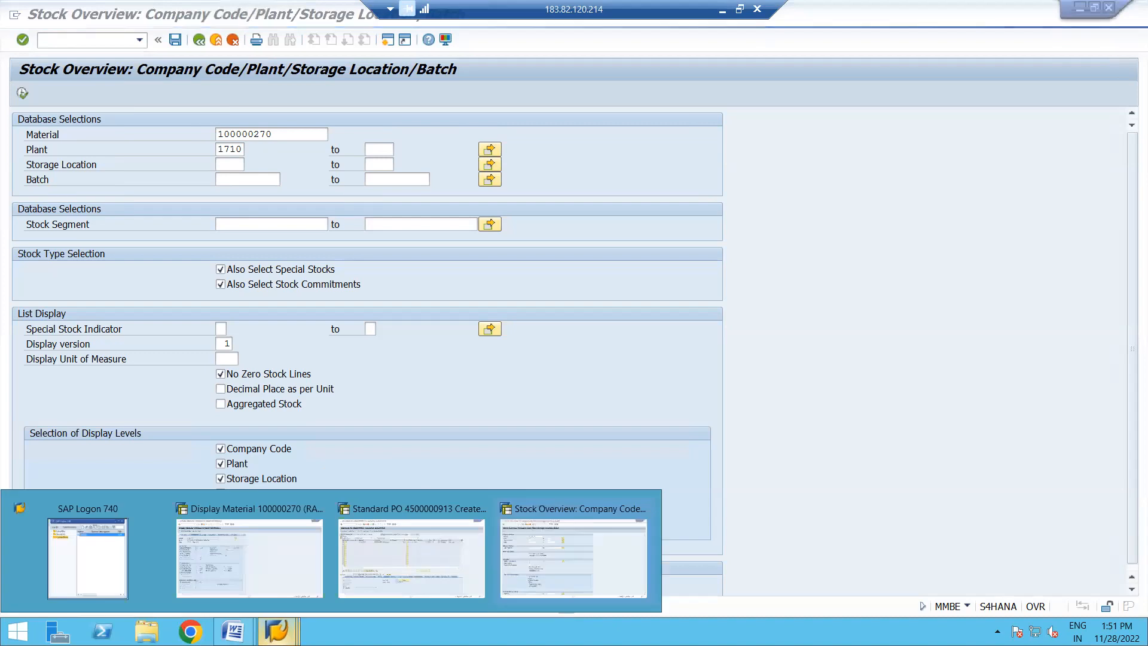
left_click(407, 551)
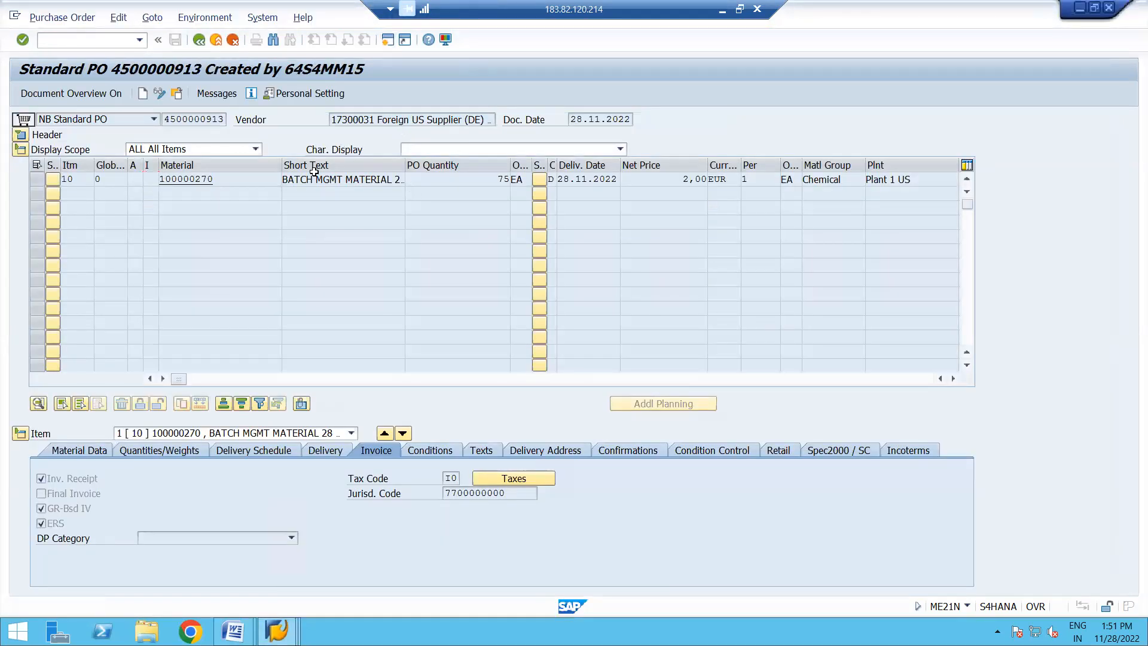
left_click_drag(164, 119, 231, 125)
key("ctrl+c")
key("alt+Tab")
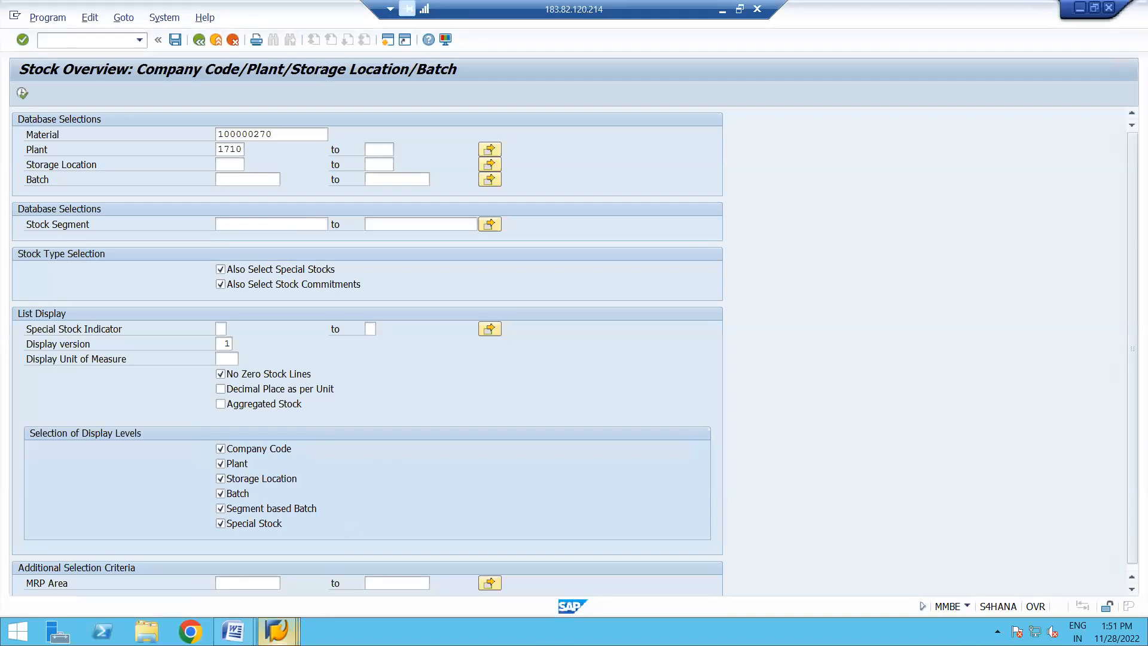
mouse_move(277, 631)
left_click(582, 555)
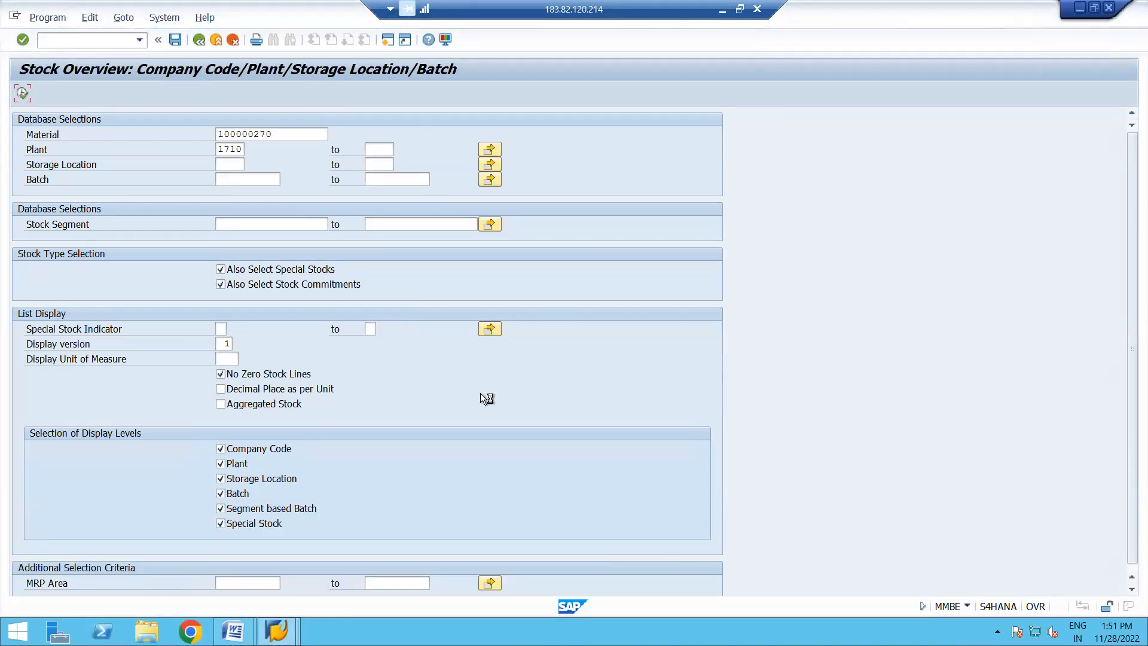
mouse_move(282, 625)
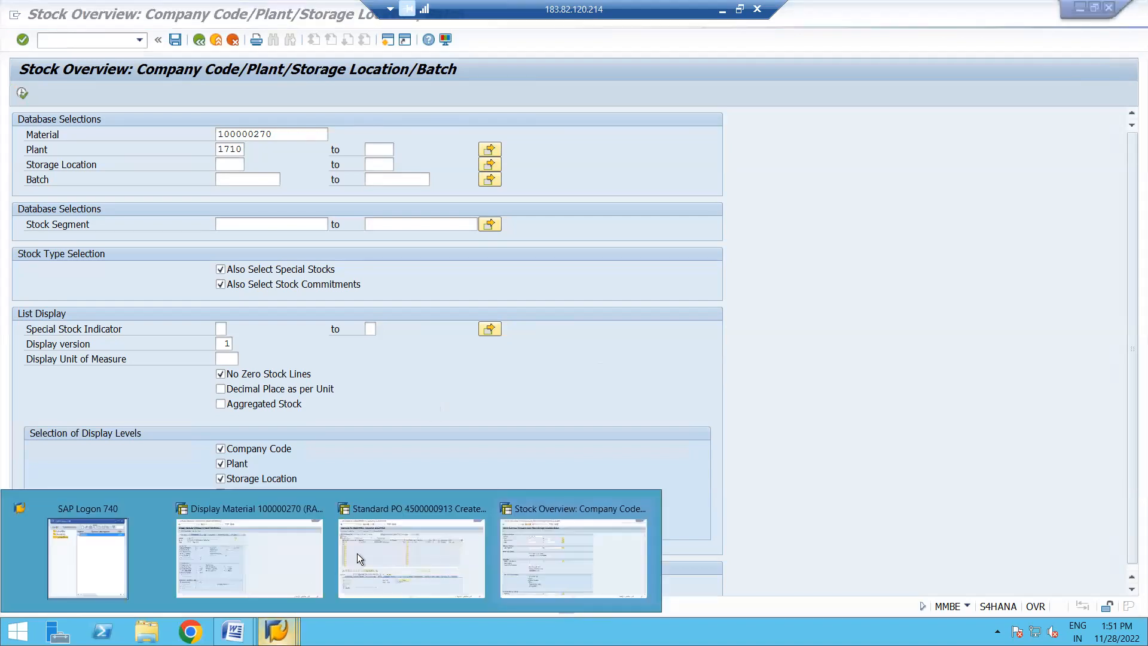
left_click(404, 536)
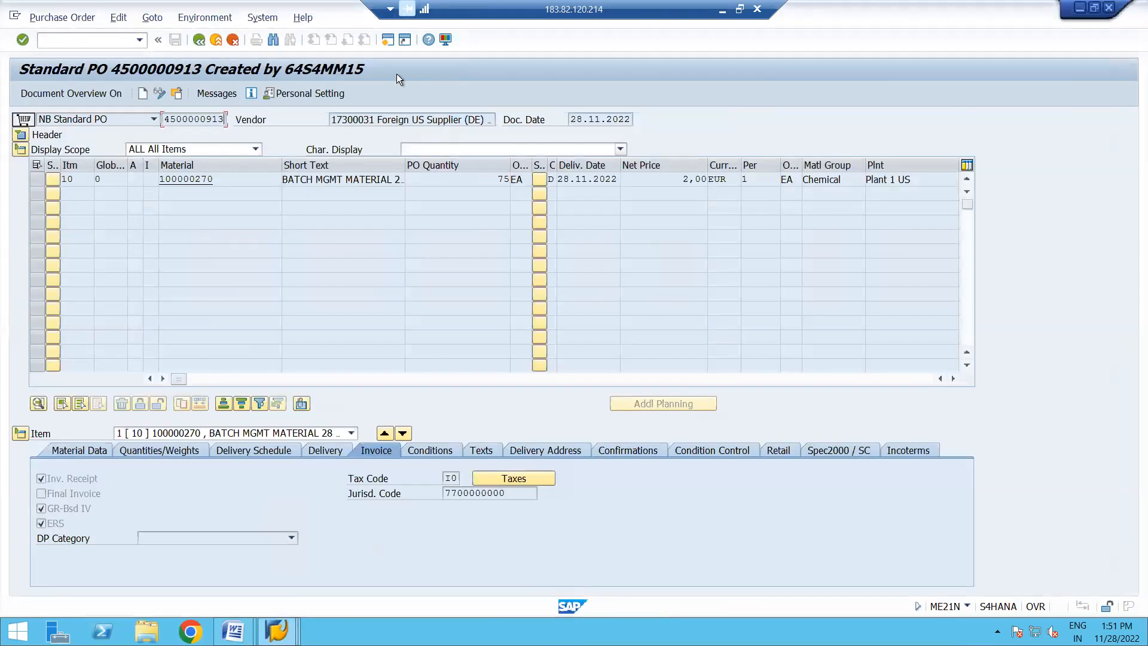
- Start the goods movement transaction MIGO in a new session
left_click(387, 42)
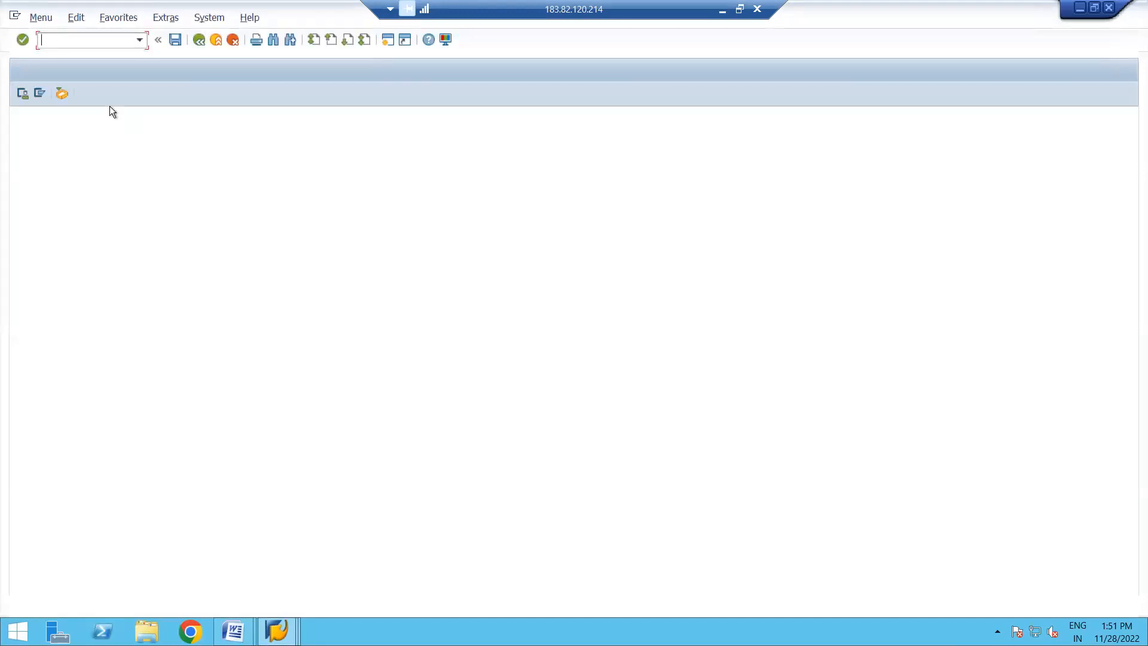
type("M")
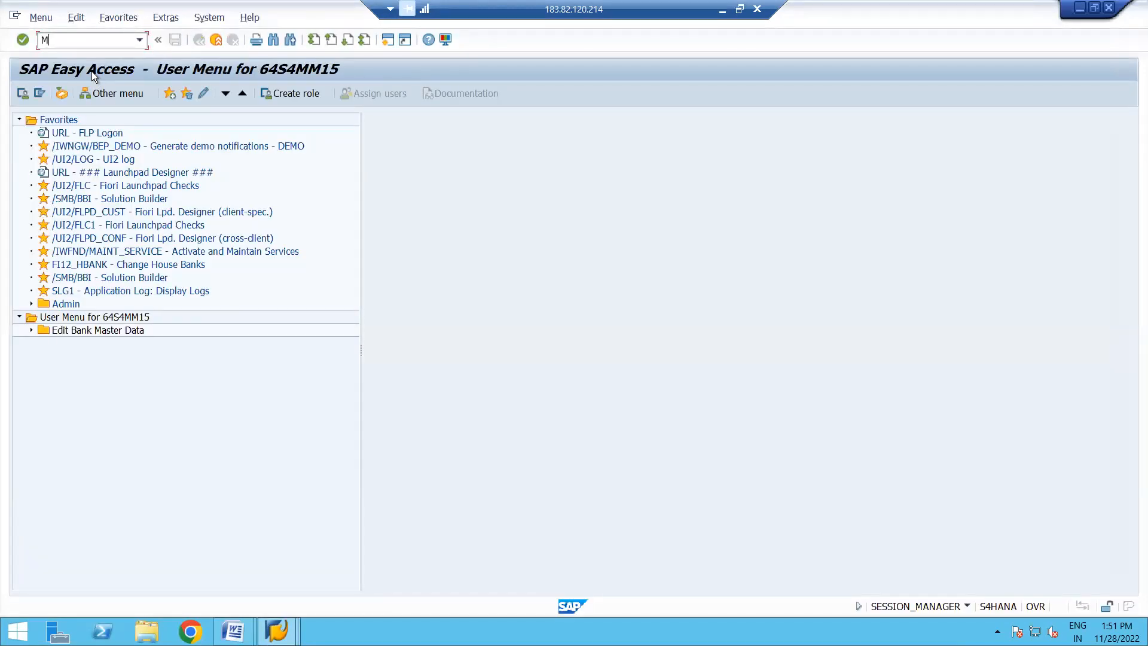
key("BackSpace")
type("MIGO")
key("Return")
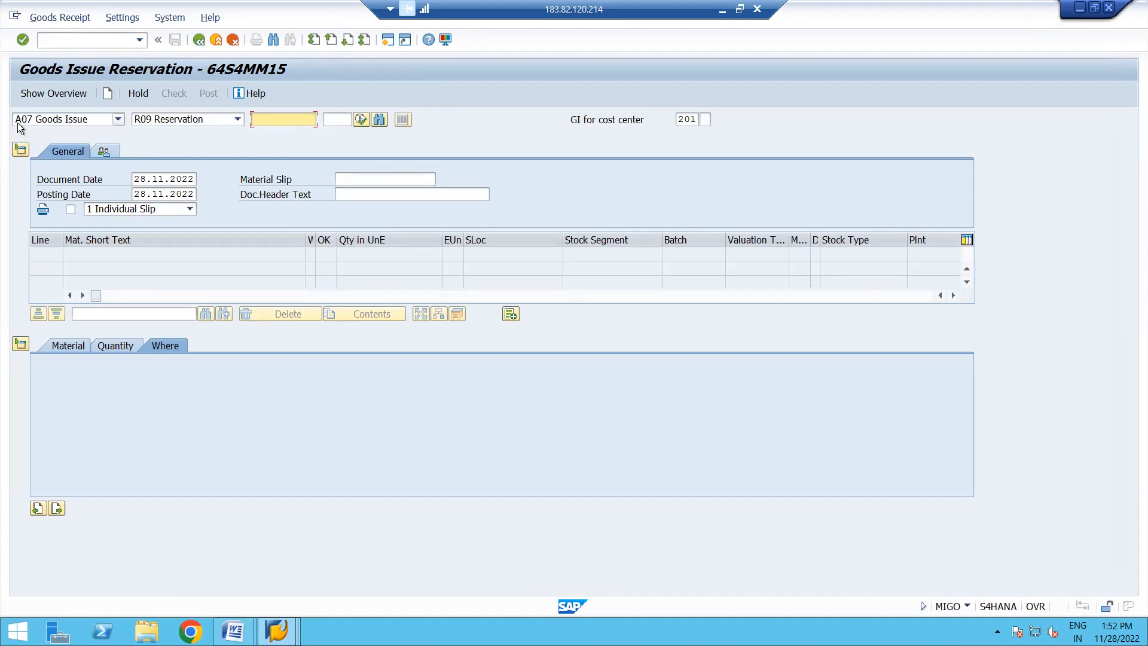
- Set the transaction to A01 Goods Receipt with reference to R01 Purchase Order
left_click(119, 120)
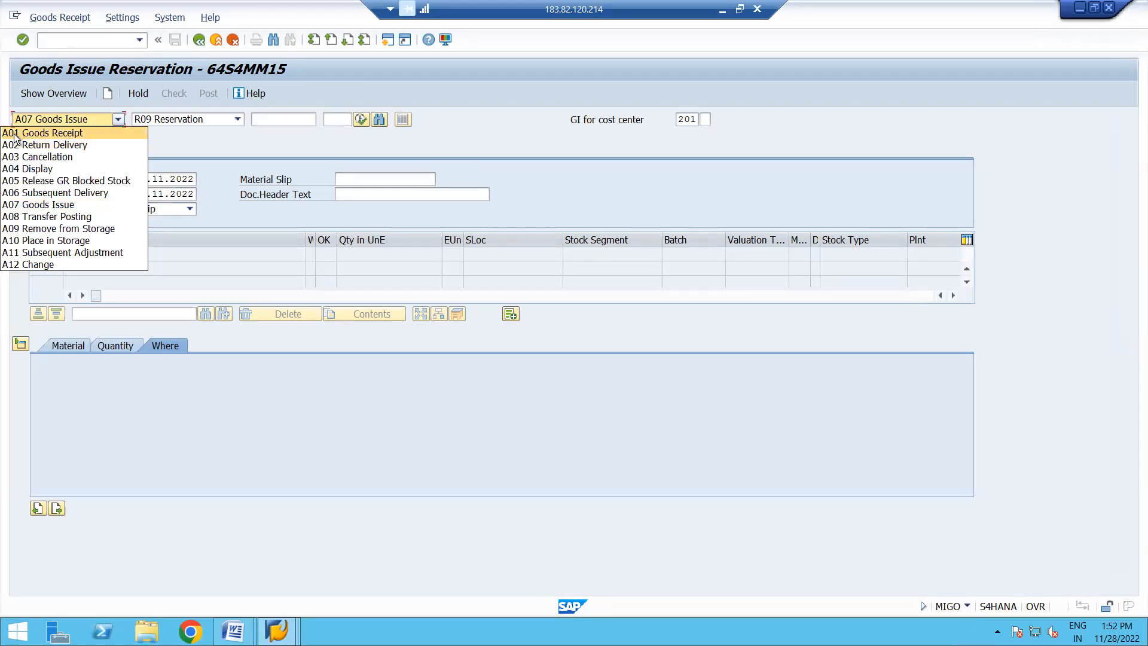
left_click(178, 151)
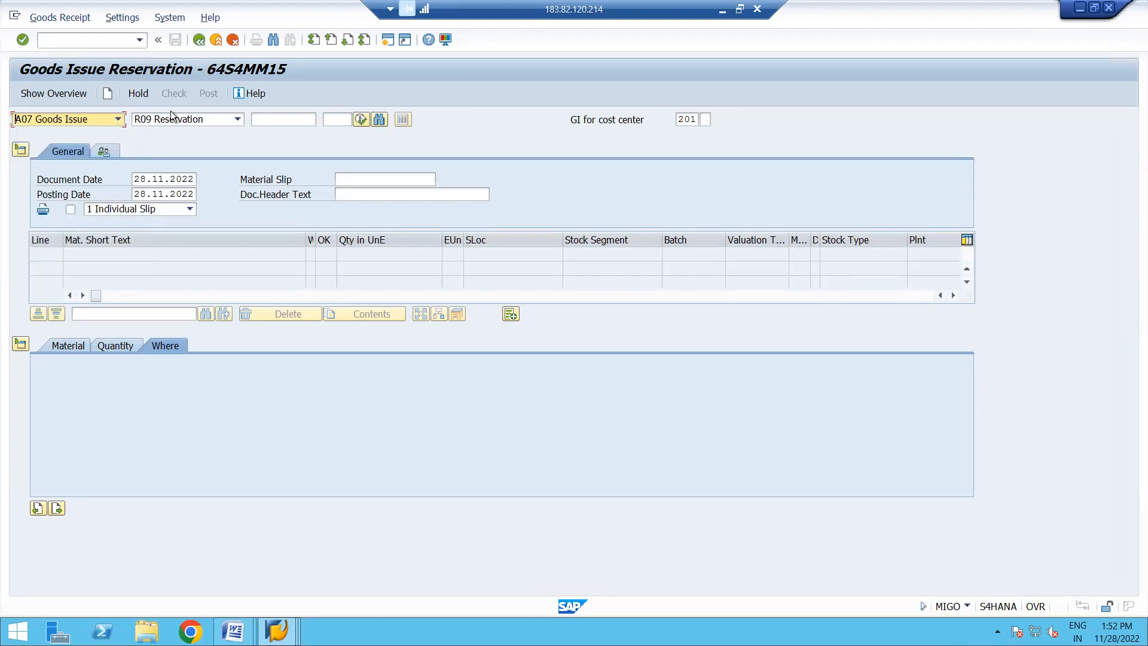
left_click(238, 120)
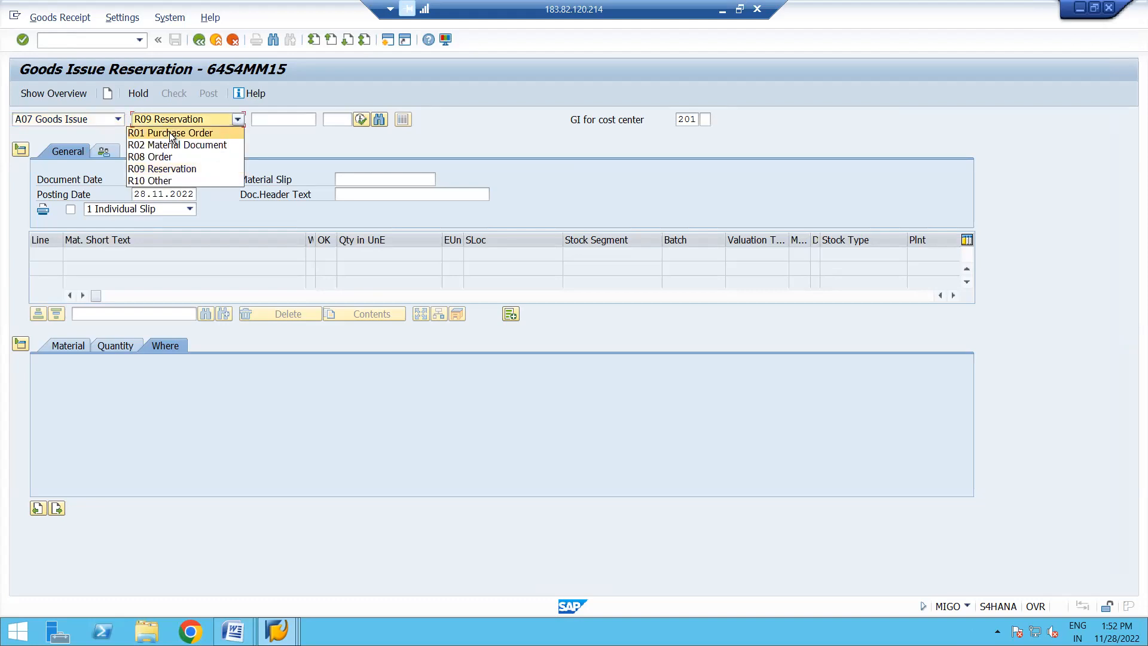
left_click(263, 141)
left_click(239, 119)
left_click(174, 131)
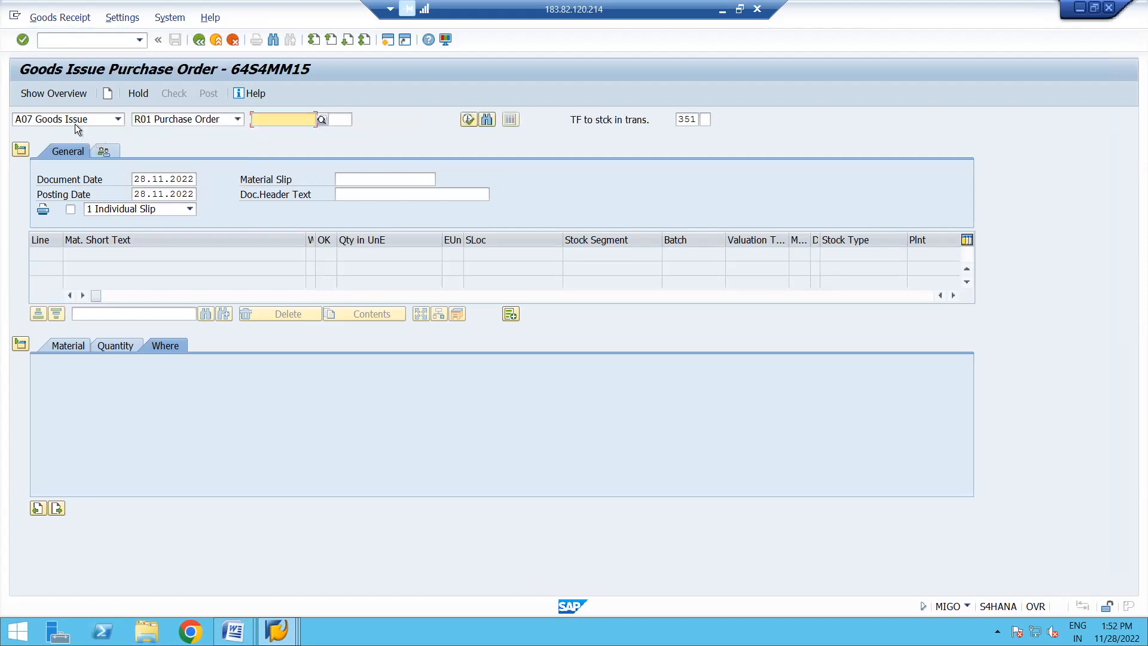
left_click(119, 120)
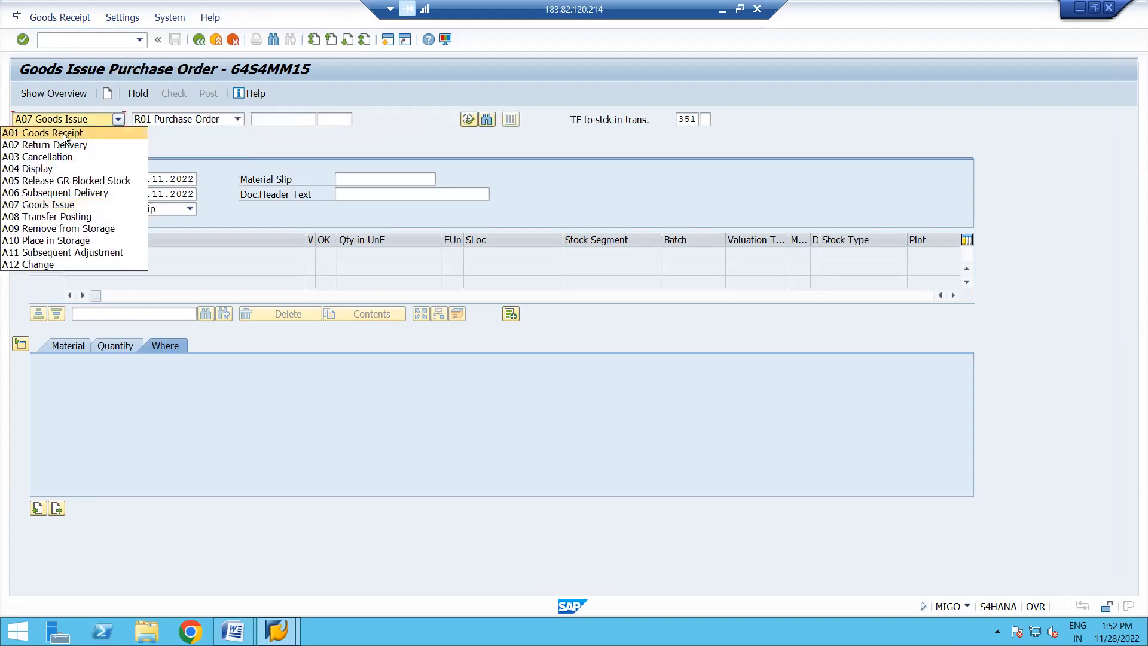
left_click(63, 134)
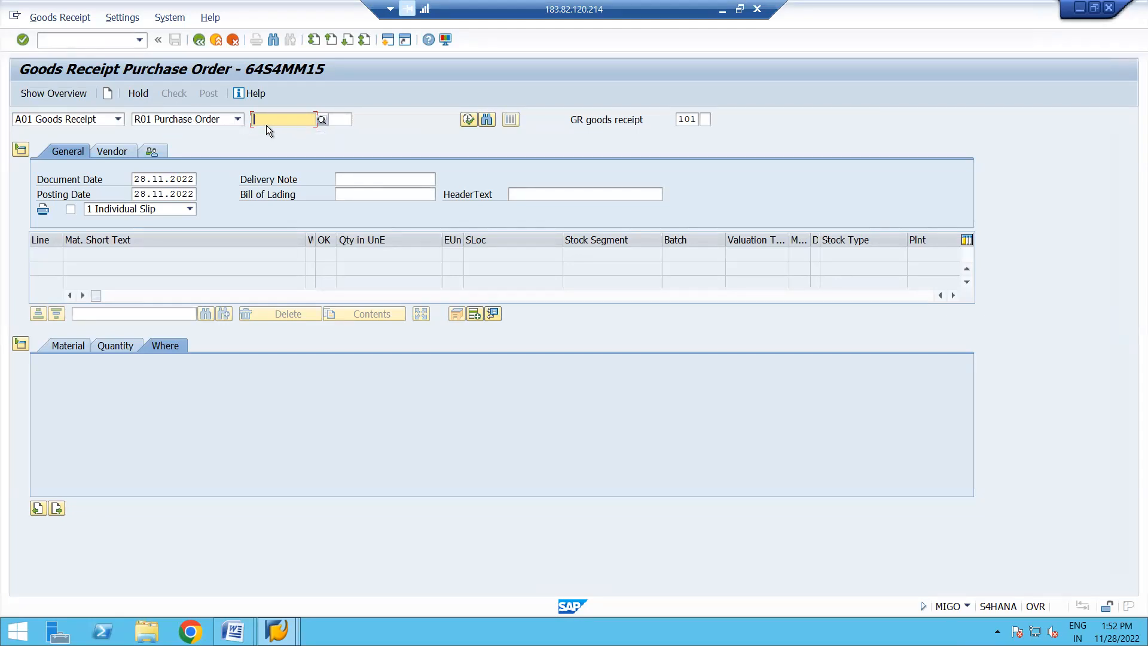
- Load the copied purchase order into the goods receipt, mark its item OK and set storage location 171A
key("ctrl+v")
key("Return")
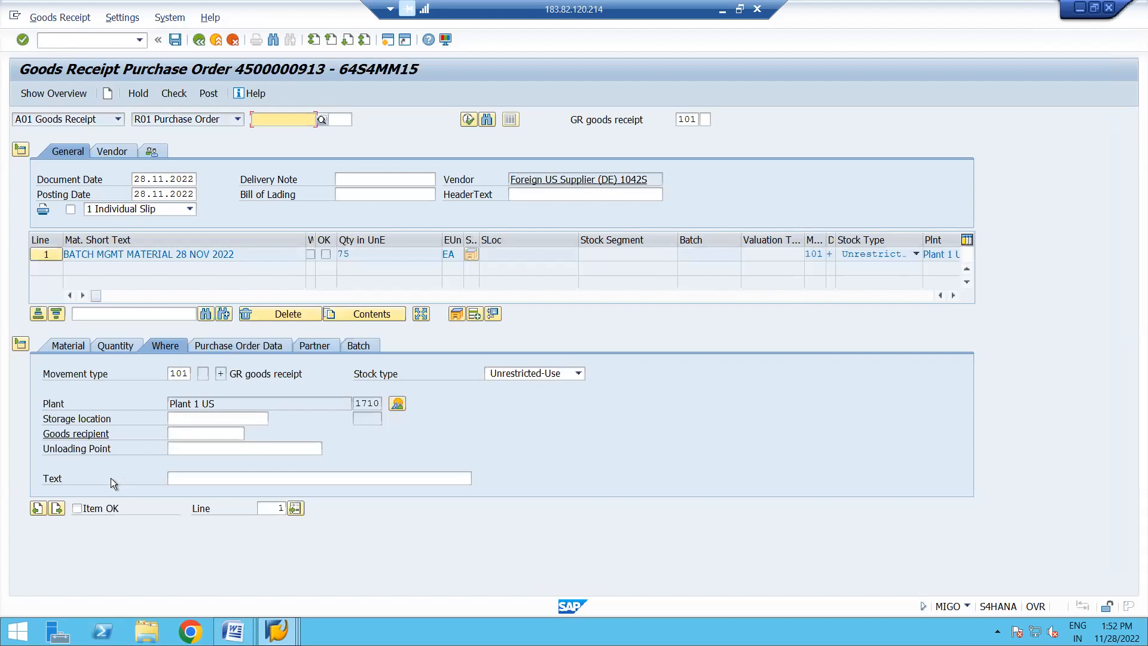
left_click(76, 508)
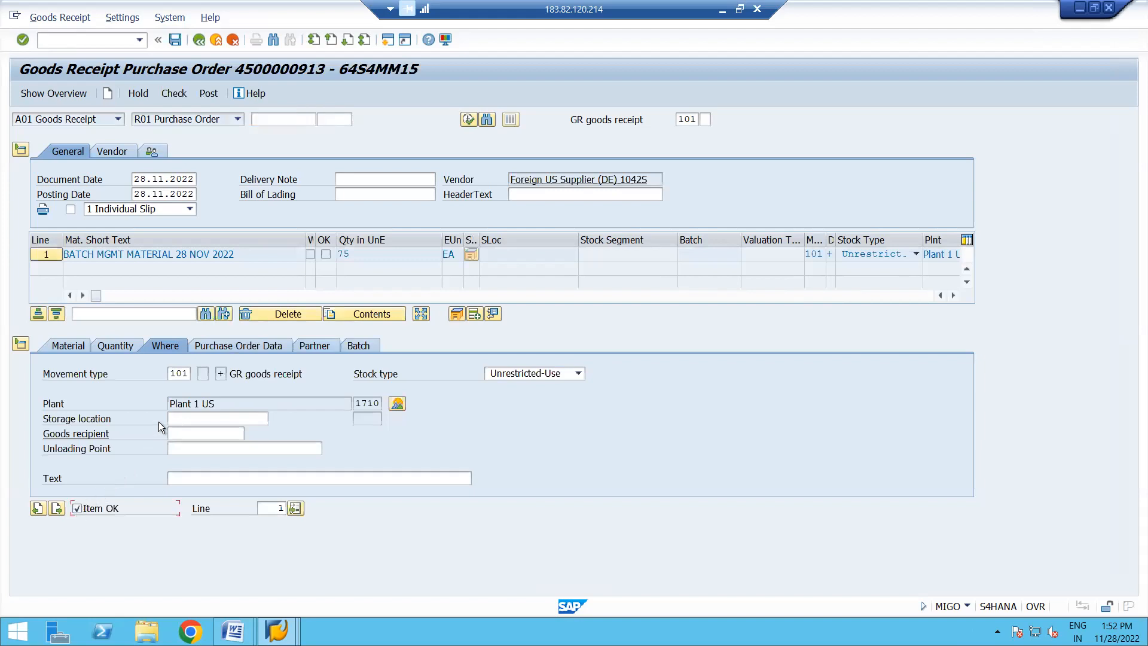
left_click(184, 418)
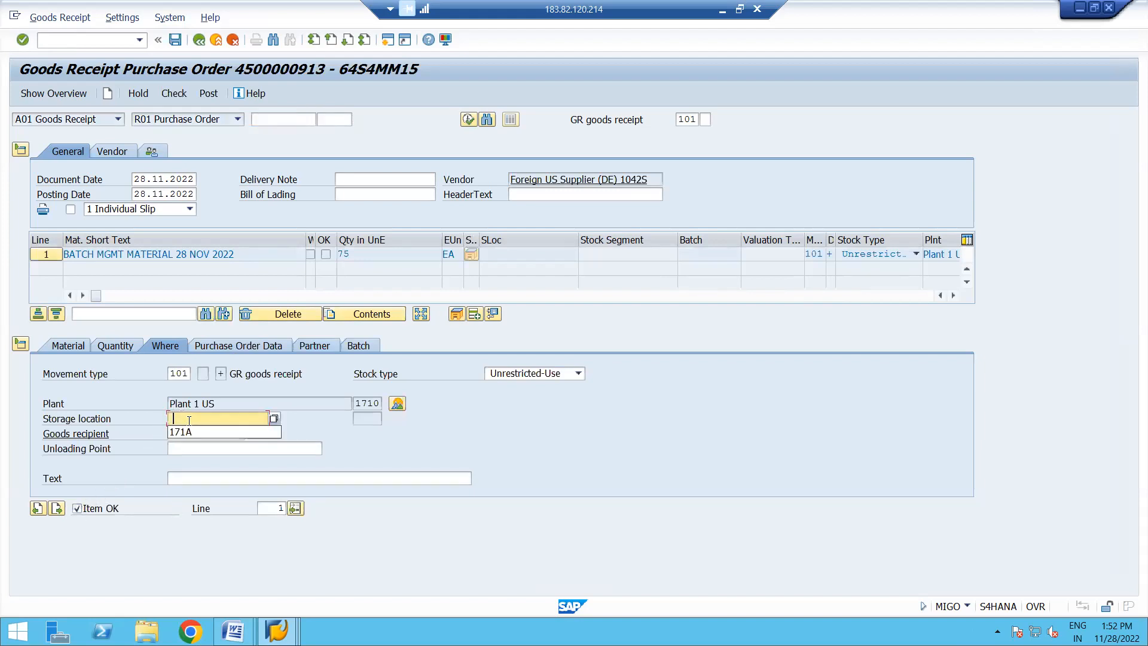
left_click(221, 432)
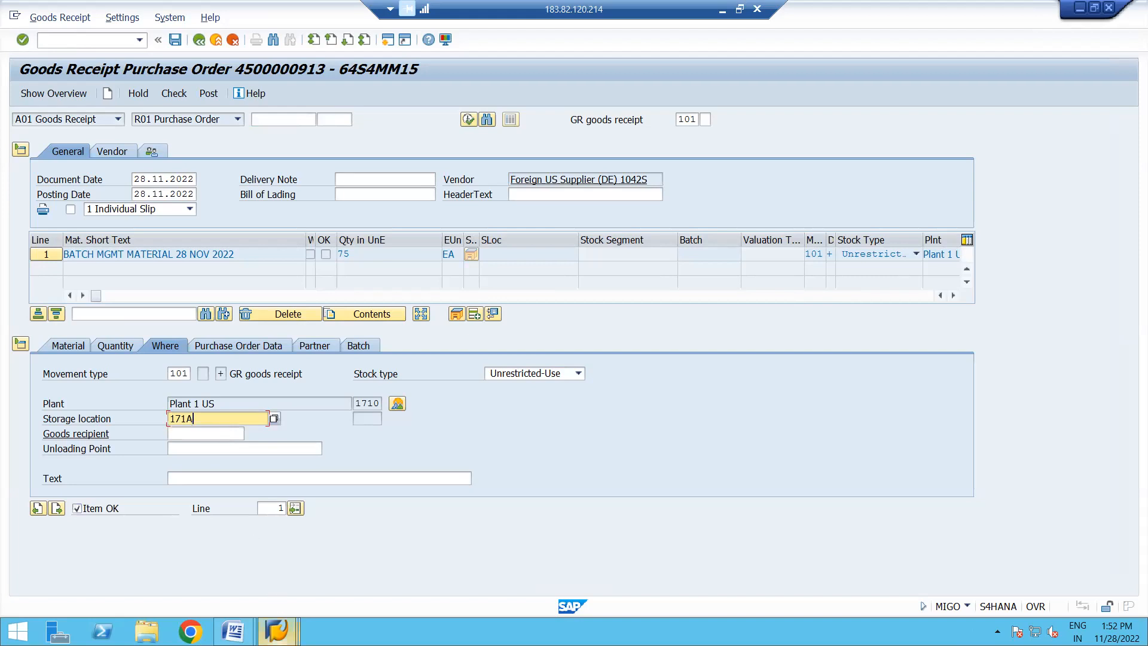
- Examine the storage location of item 10 in the purchase order session and return to the goods receipt
left_click(276, 631)
left_click(429, 557)
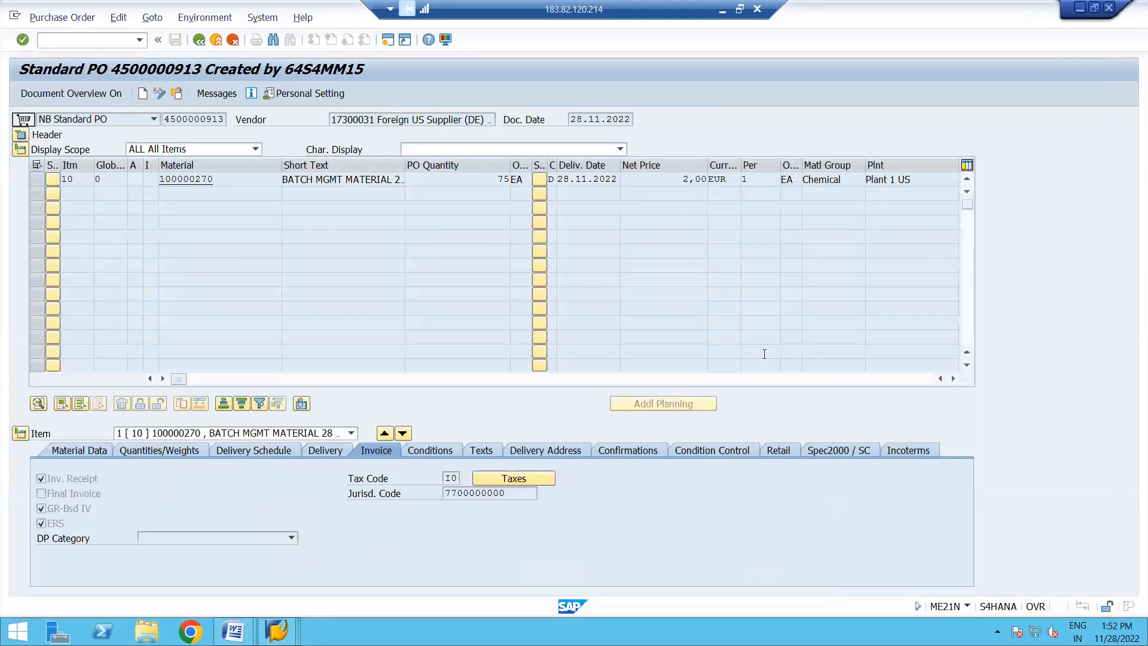
left_click(953, 377)
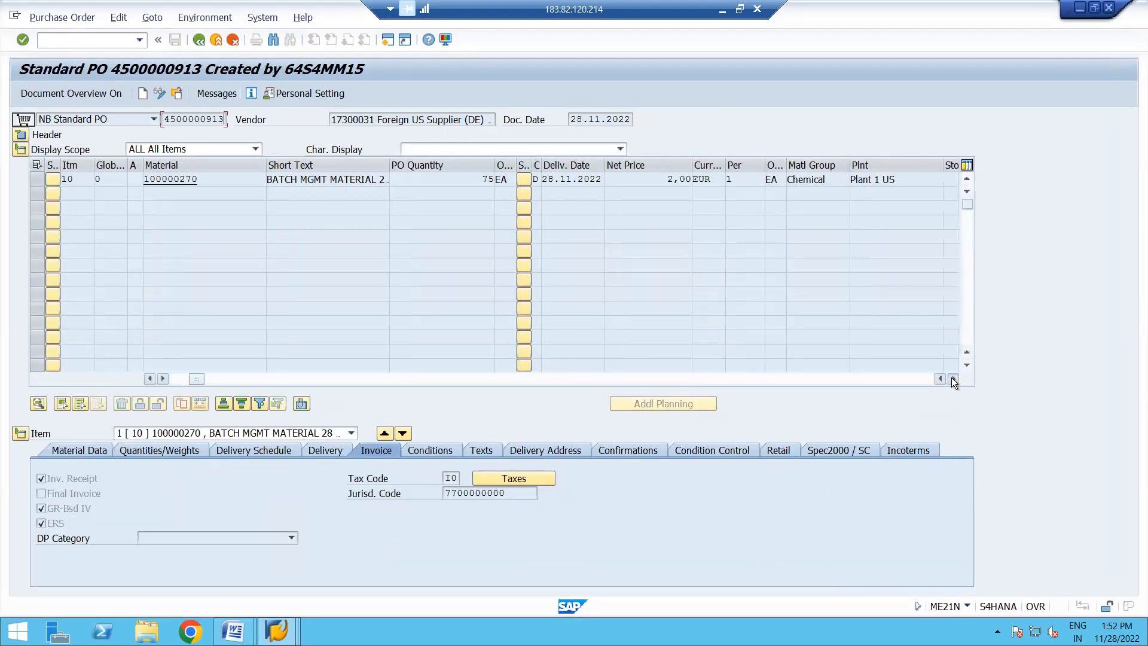
left_click(611, 178)
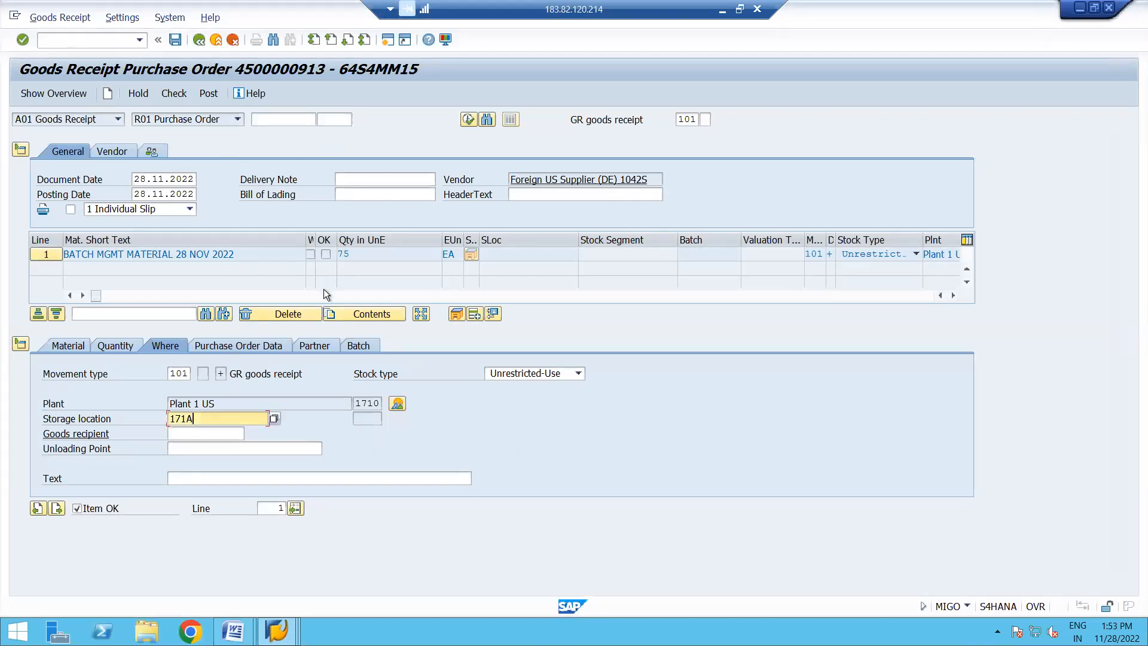
- Exit the goods receipt without saving, and save the purchase order with storage location 171A for item 10
left_click(216, 40)
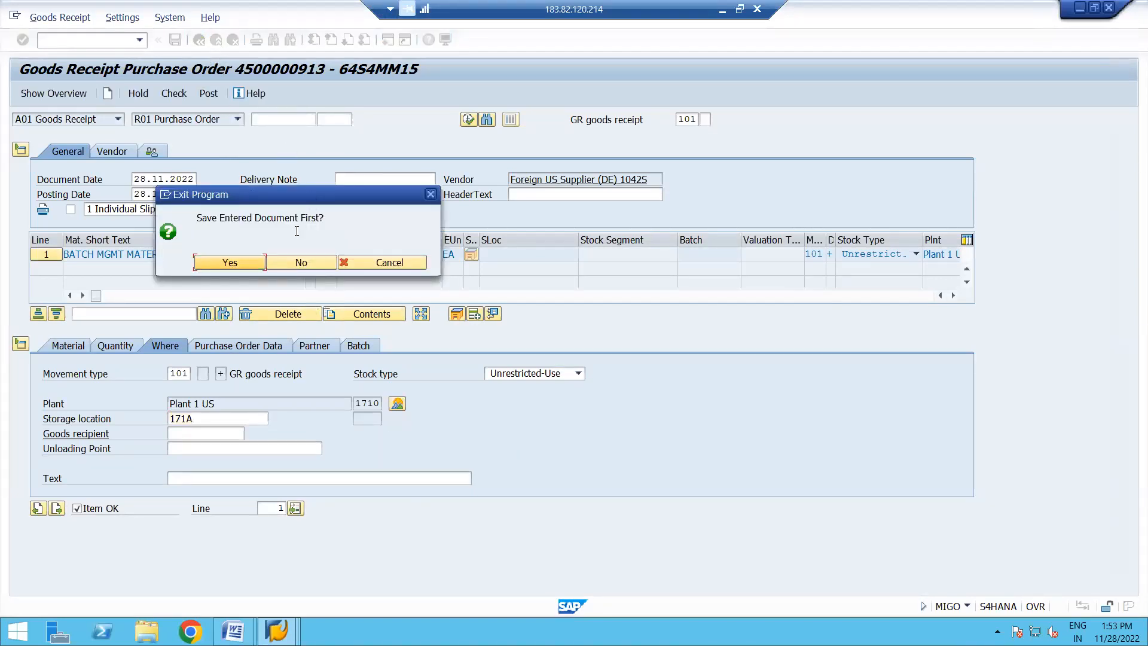
left_click(296, 267)
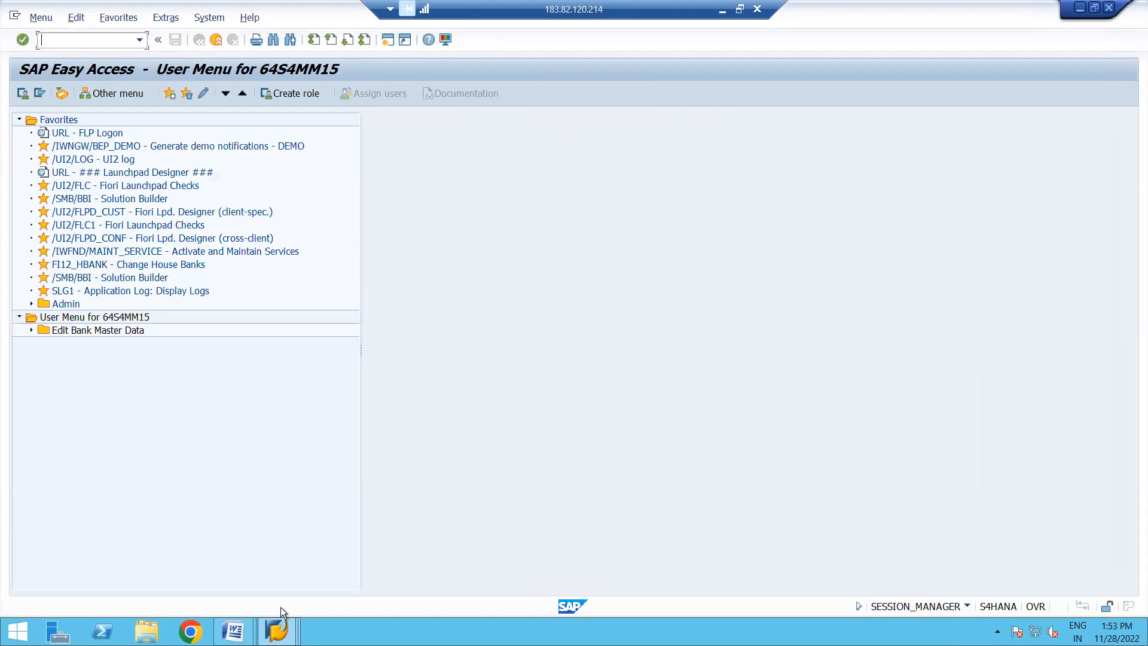
left_click(276, 630)
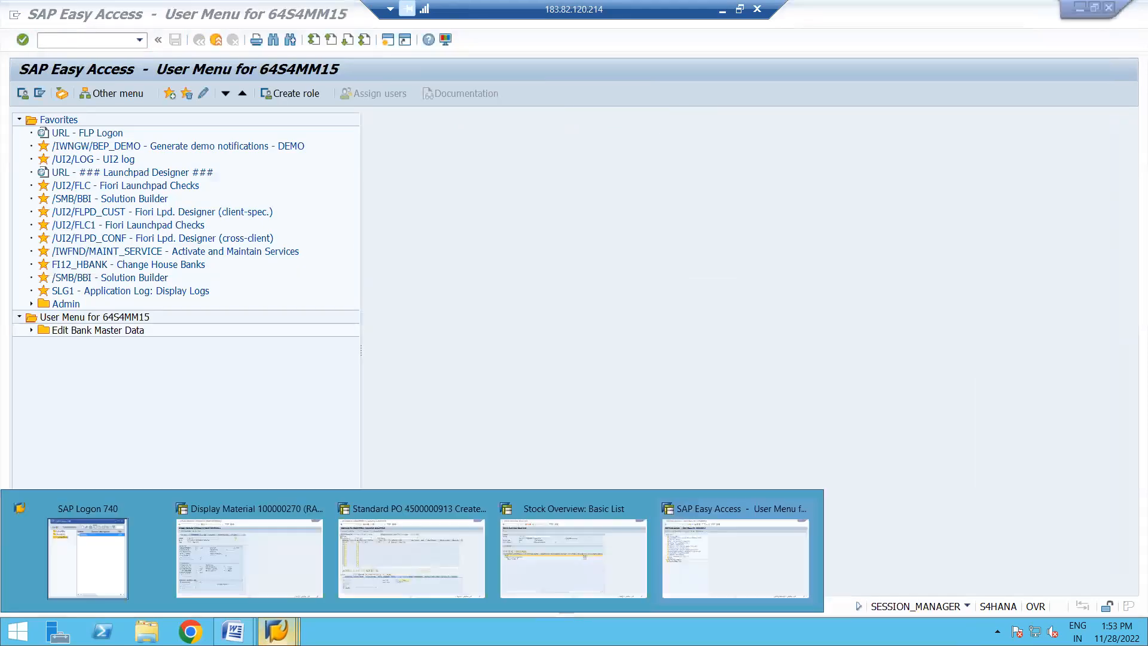
left_click(431, 561)
left_click(160, 94)
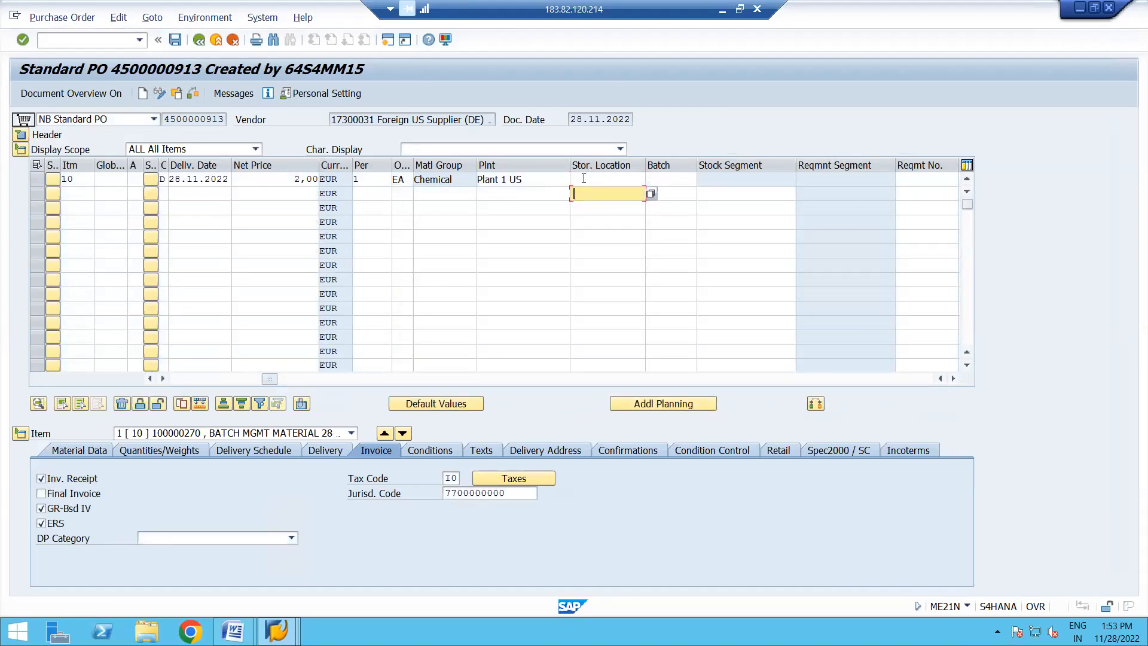
left_click(584, 178)
type("171A")
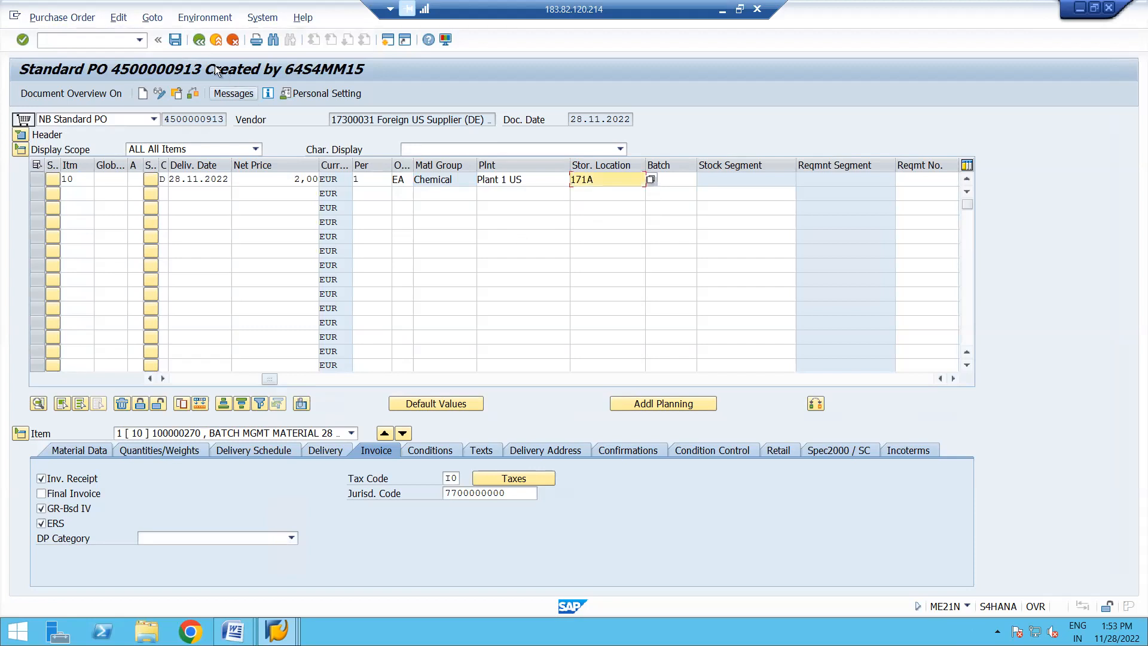
left_click(176, 40)
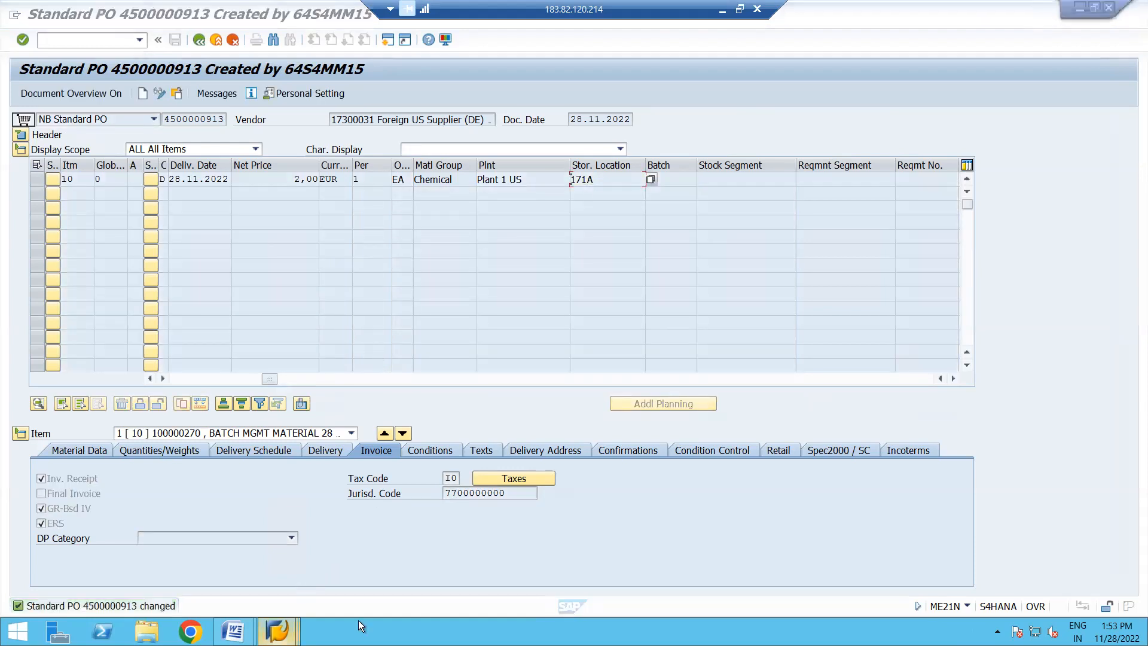
- Restart MIGO in the free session and load the same purchase order for goods receipt
mouse_move(276, 629)
left_click(683, 555)
type("MIGO")
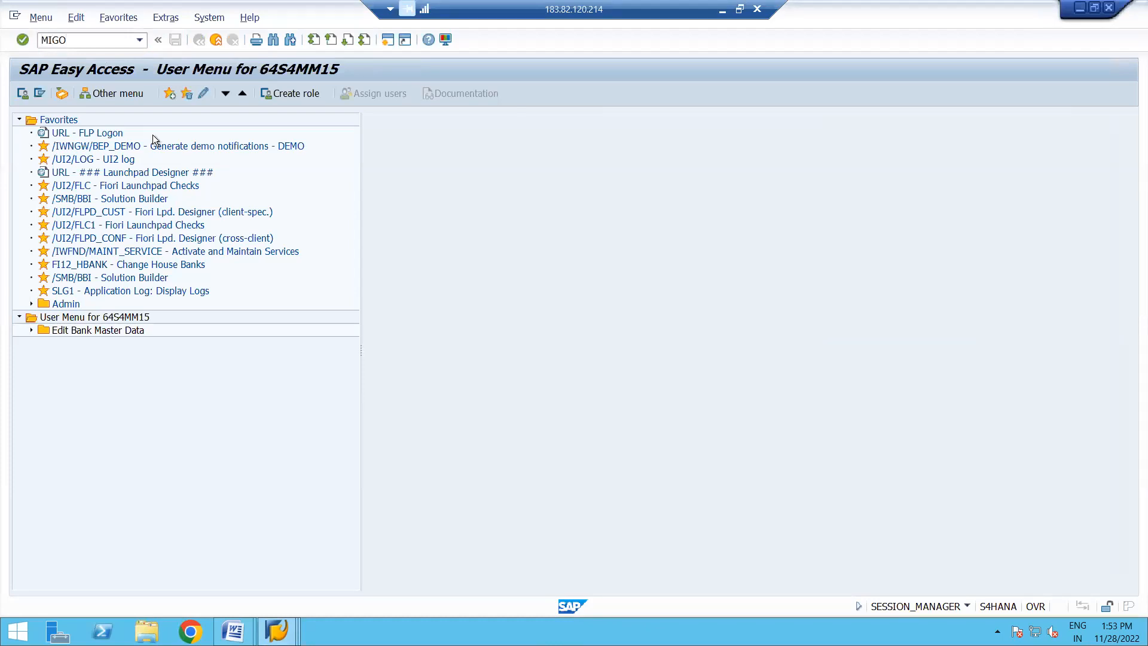
key("Return")
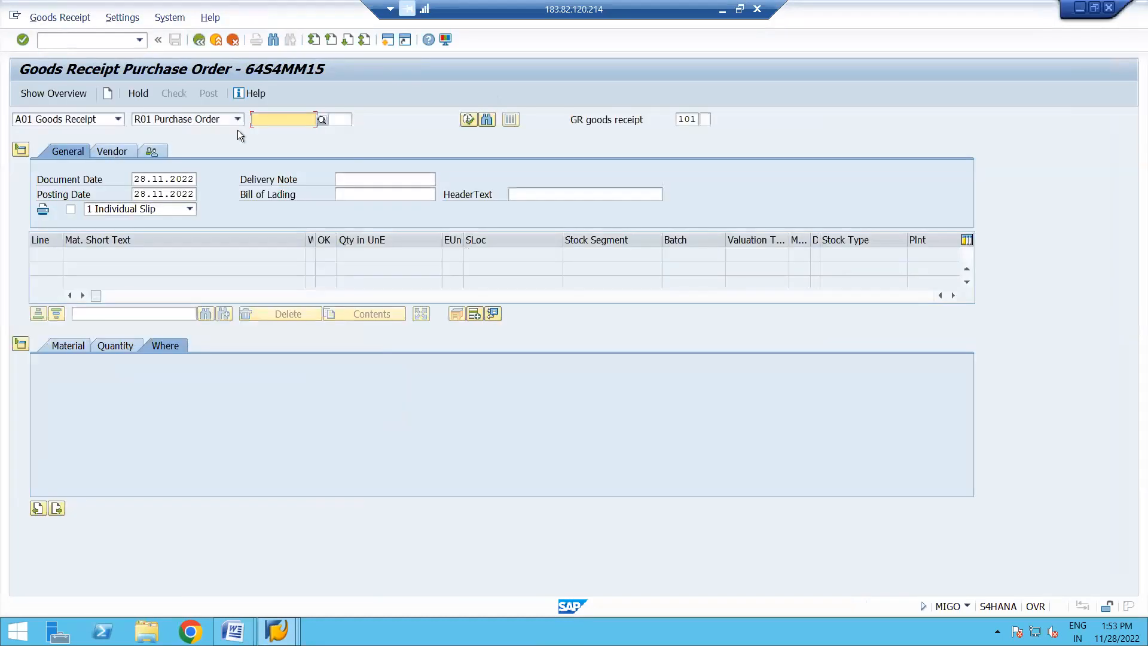
key("space")
key("Down")
key("Return")
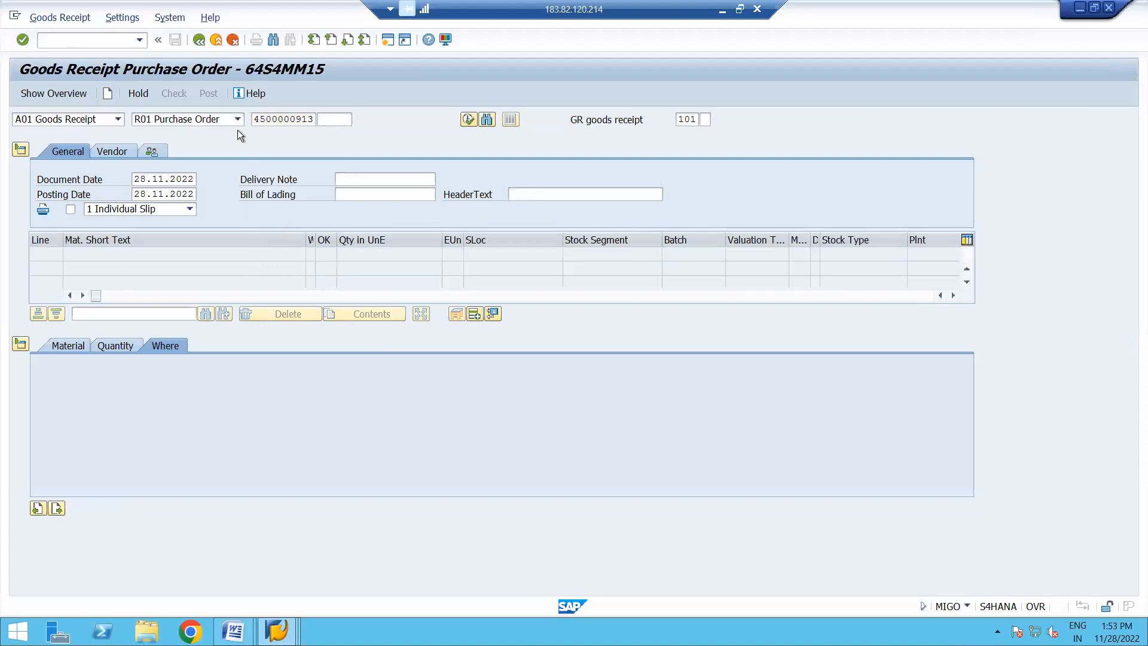
key("Return")
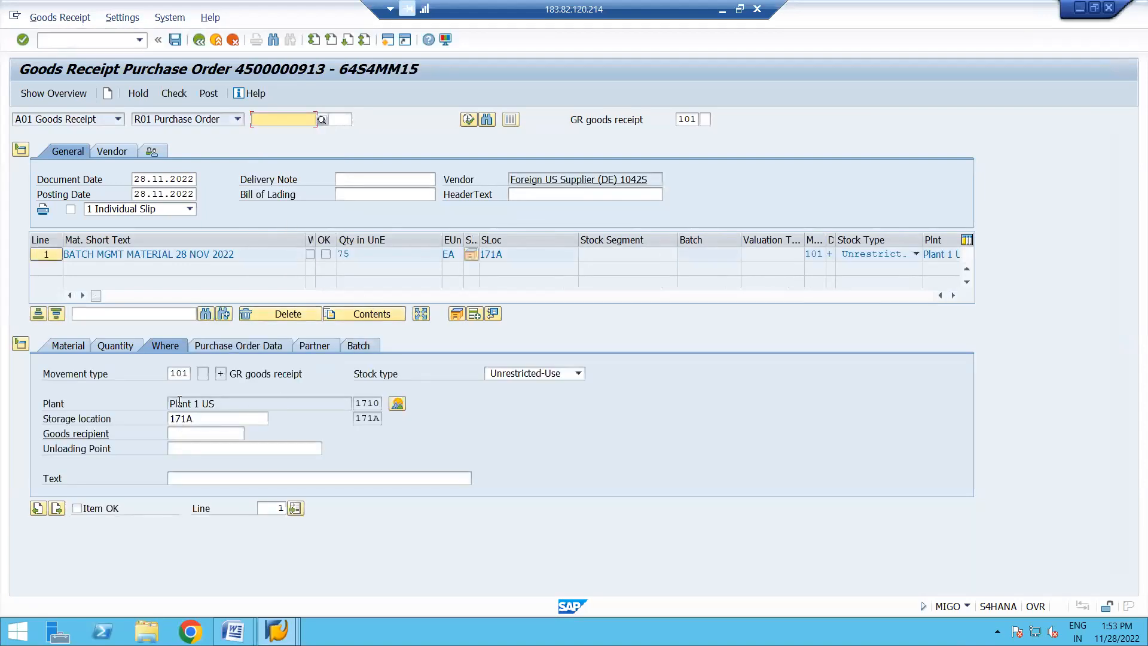
- Mark the receipt item as OK, check the document, and display the item's batch data
left_click(77, 508)
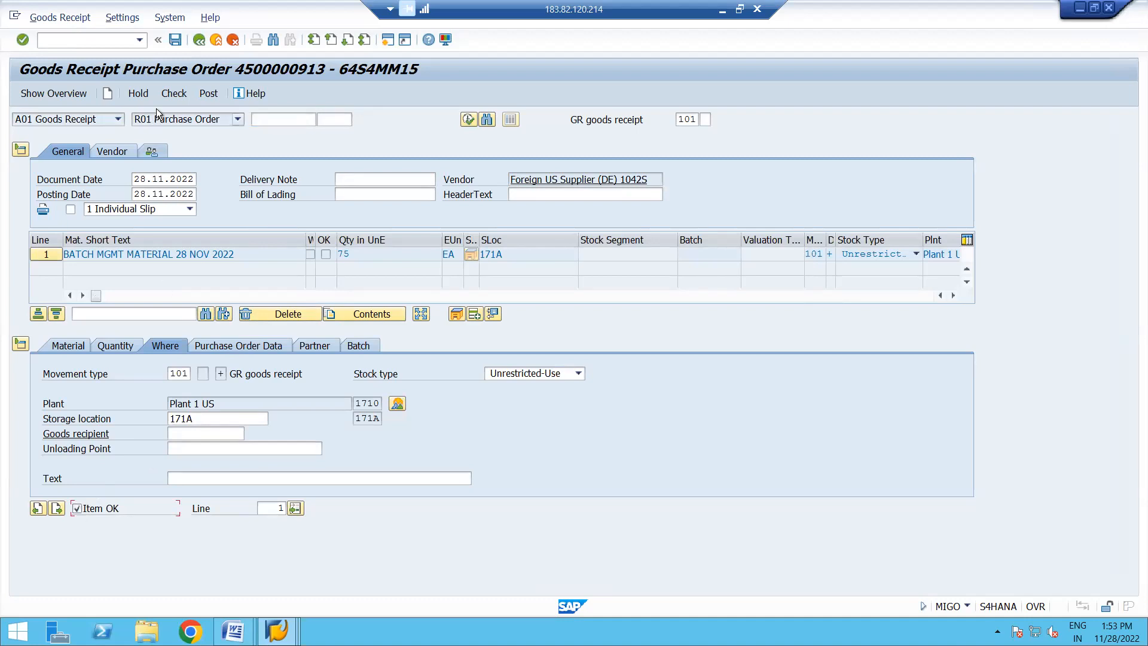
left_click(180, 95)
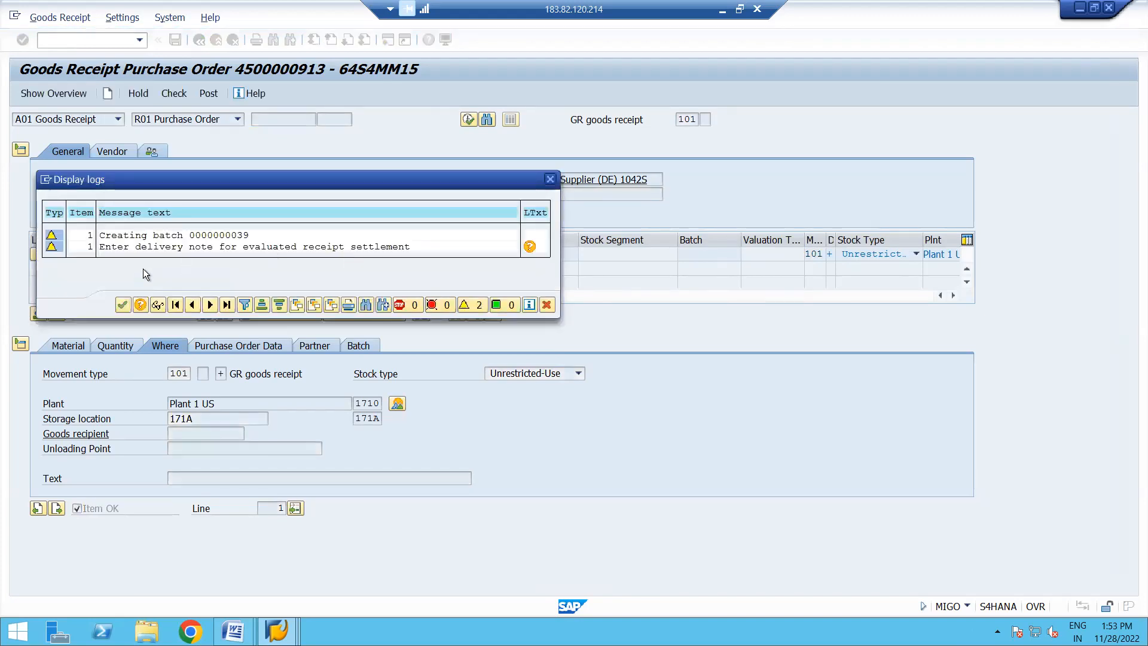
left_click_drag(257, 178, 396, 210)
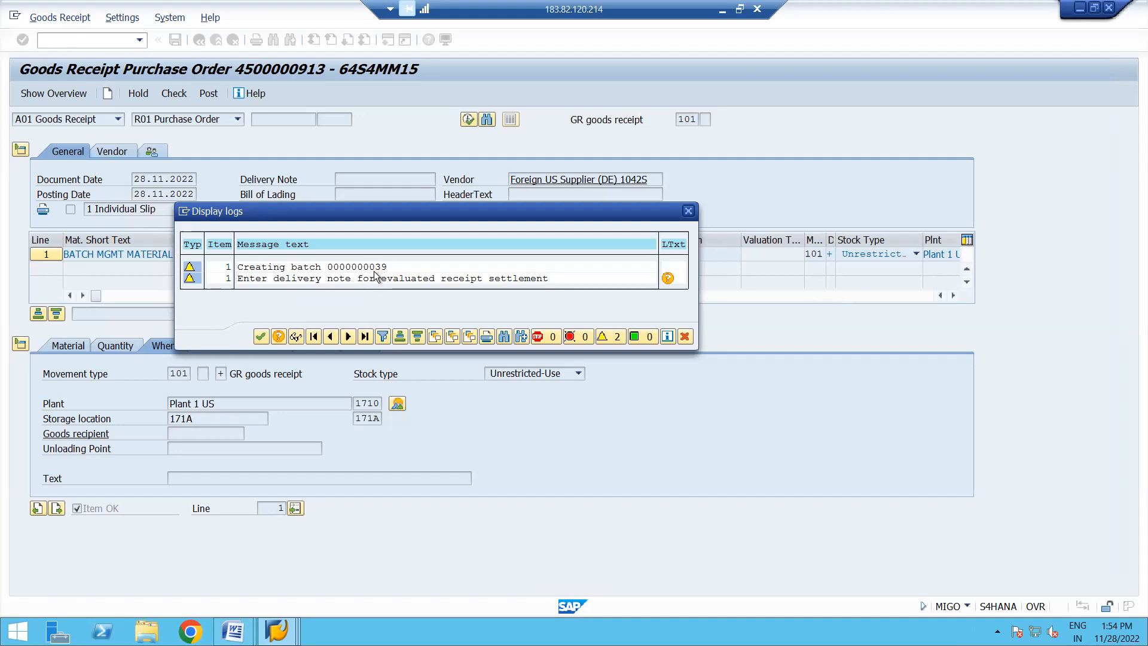
left_click(261, 336)
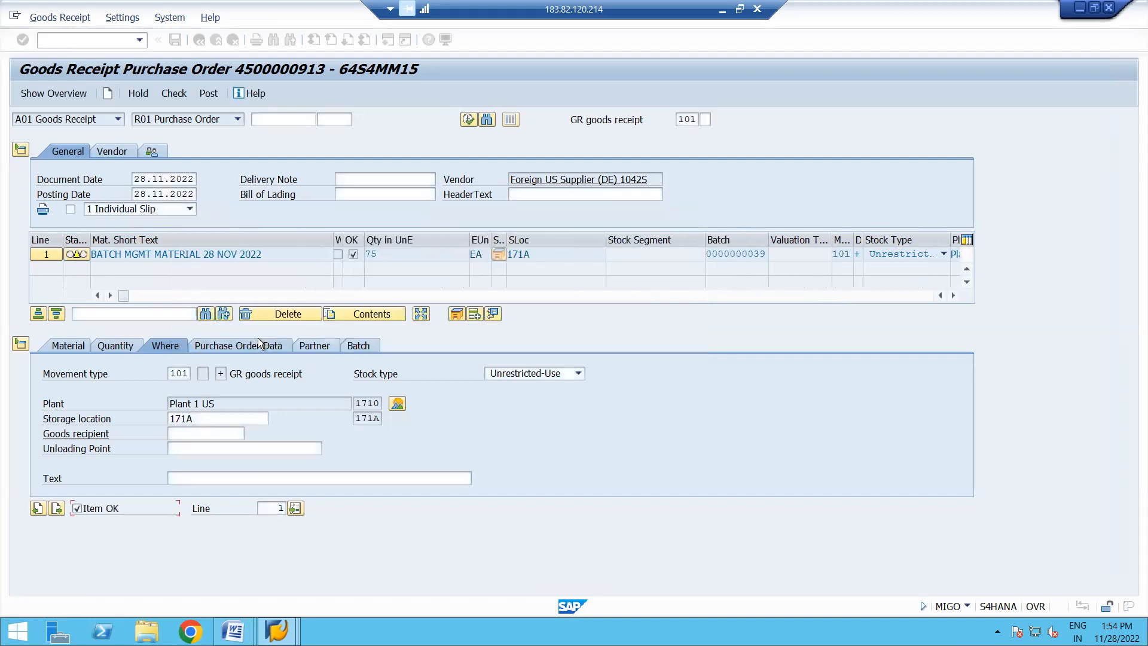
left_click(364, 347)
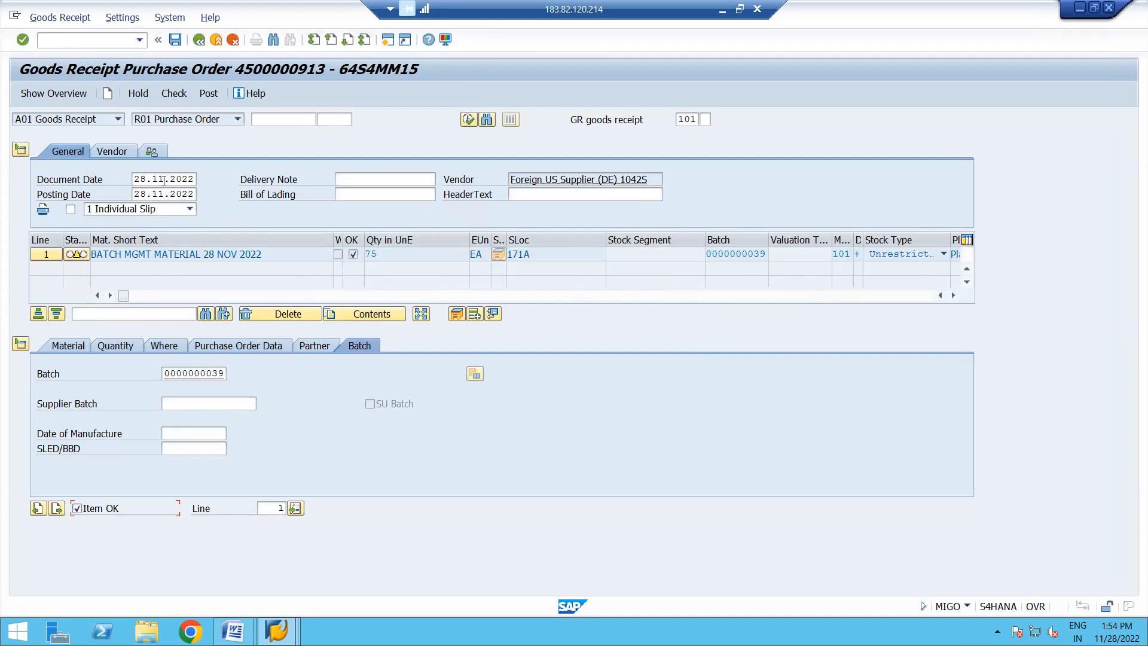
- Enter BATCH TEST as the delivery note and check the goods receipt again
left_click(359, 179)
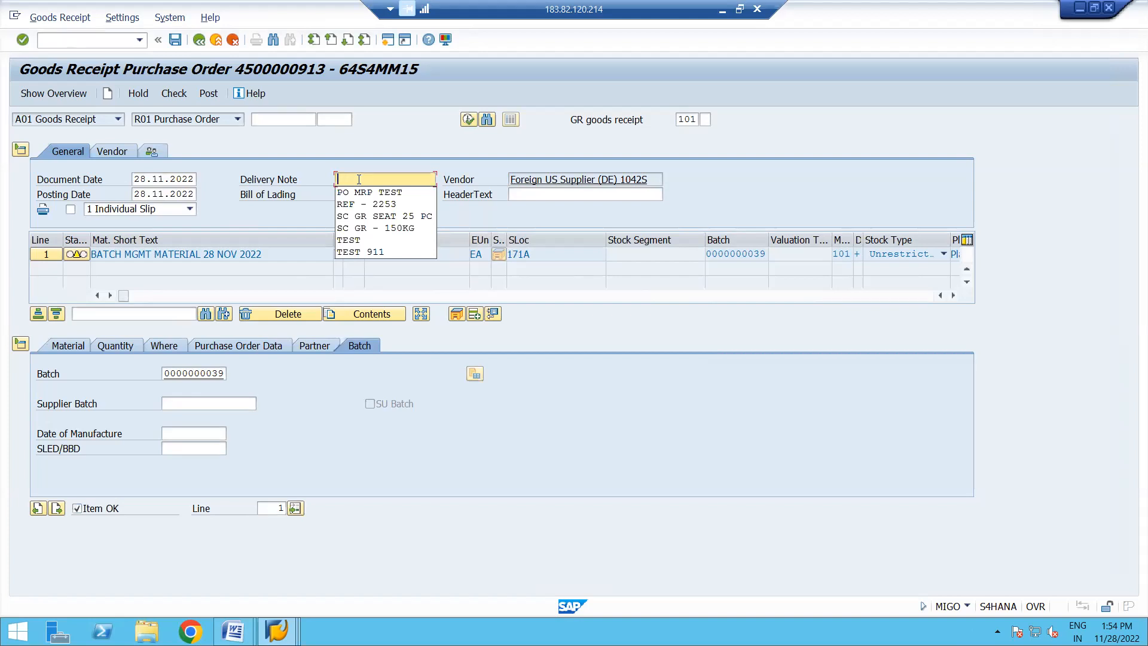
type("BATCH TEST")
left_click(179, 95)
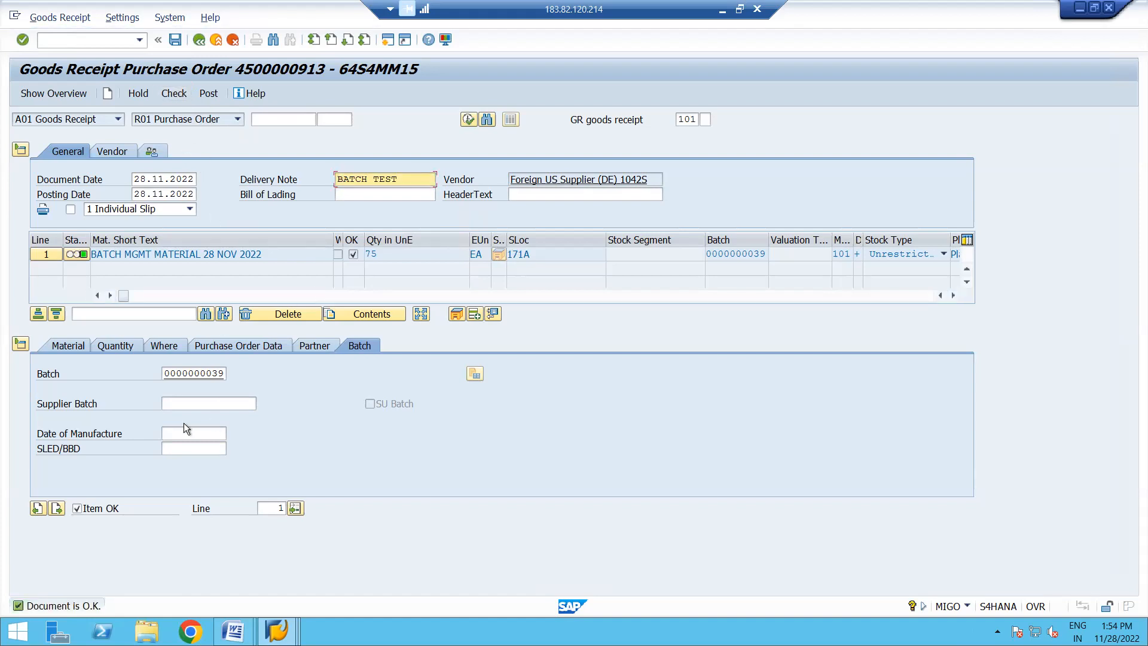
- Enter supplier batch TD650MG for the item, check the goods receipt and post it
left_click(186, 402)
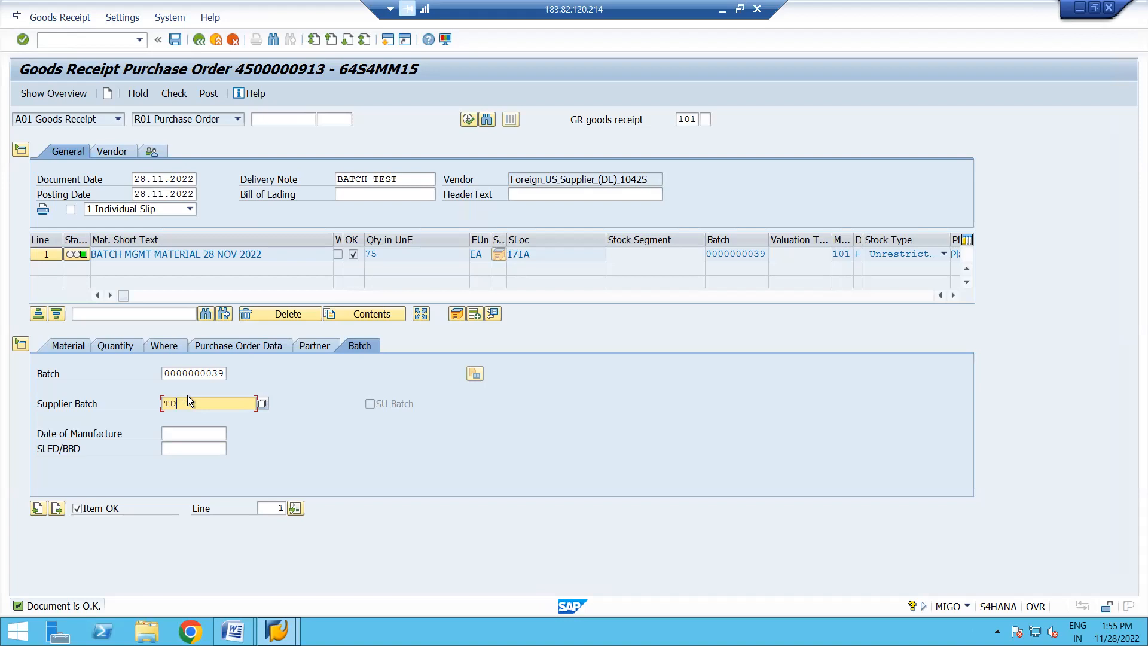
type("650MG")
left_click(180, 95)
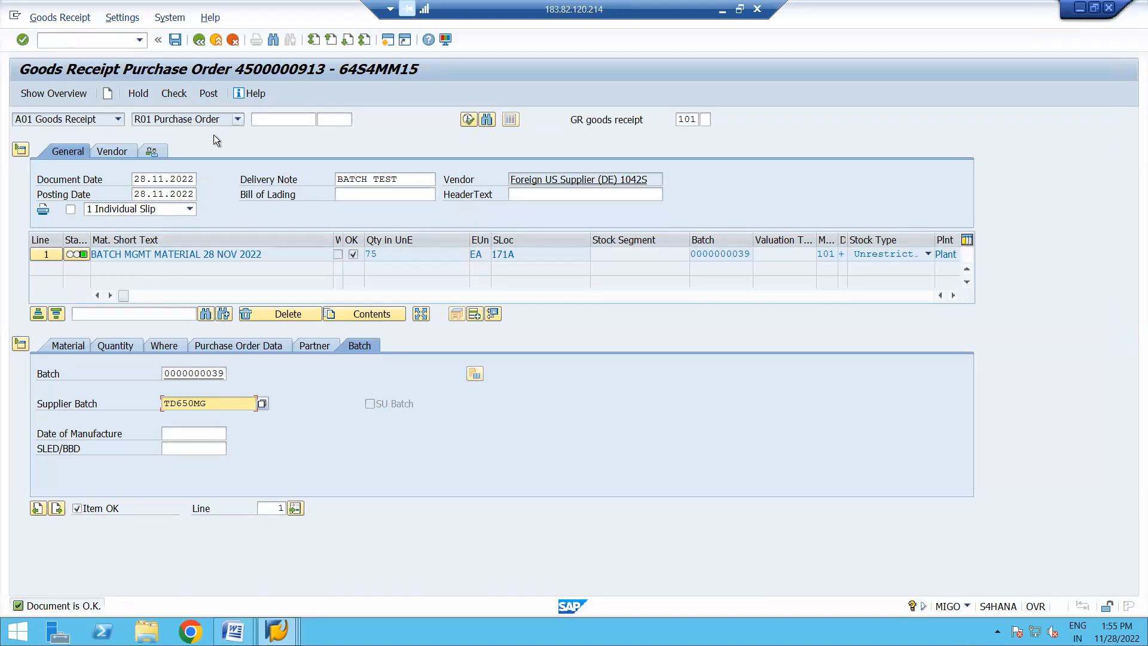
left_click(209, 94)
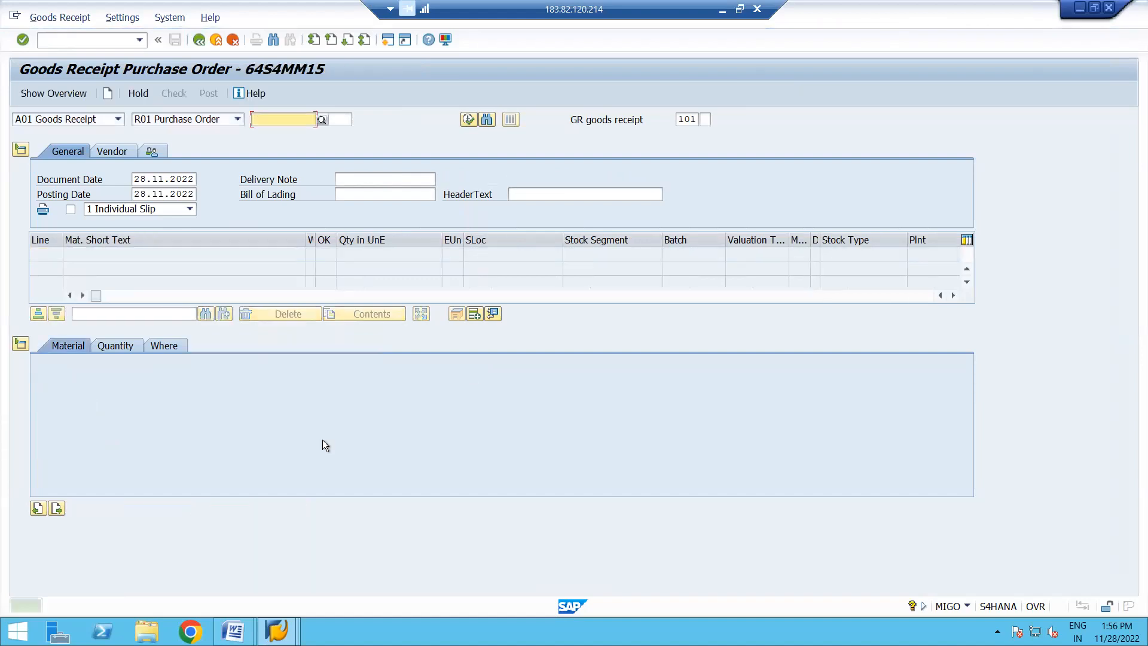
- Switch to the stock overview session, refresh the list, and examine the batch stock under storage location 171A
mouse_move(277, 631)
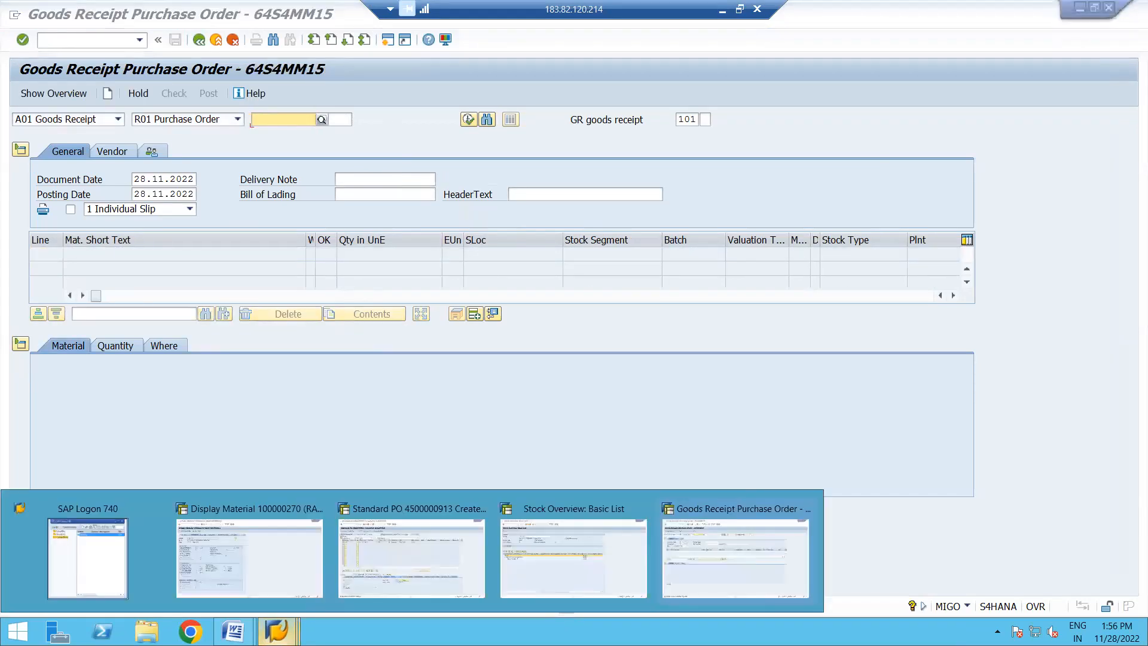
left_click(554, 572)
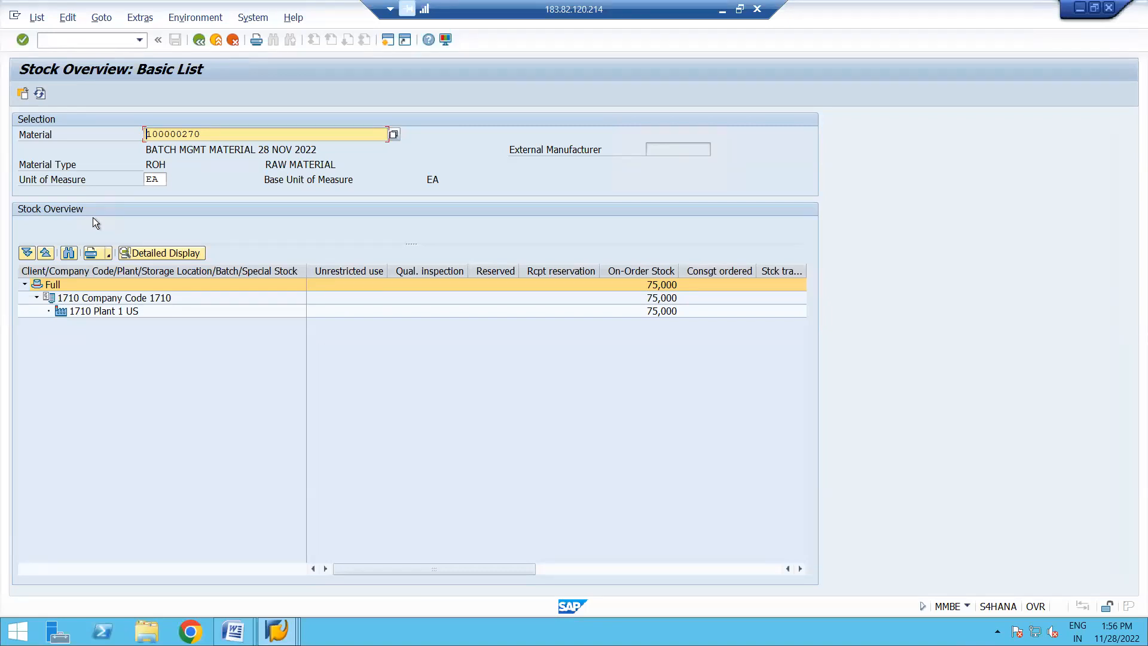
left_click(40, 93)
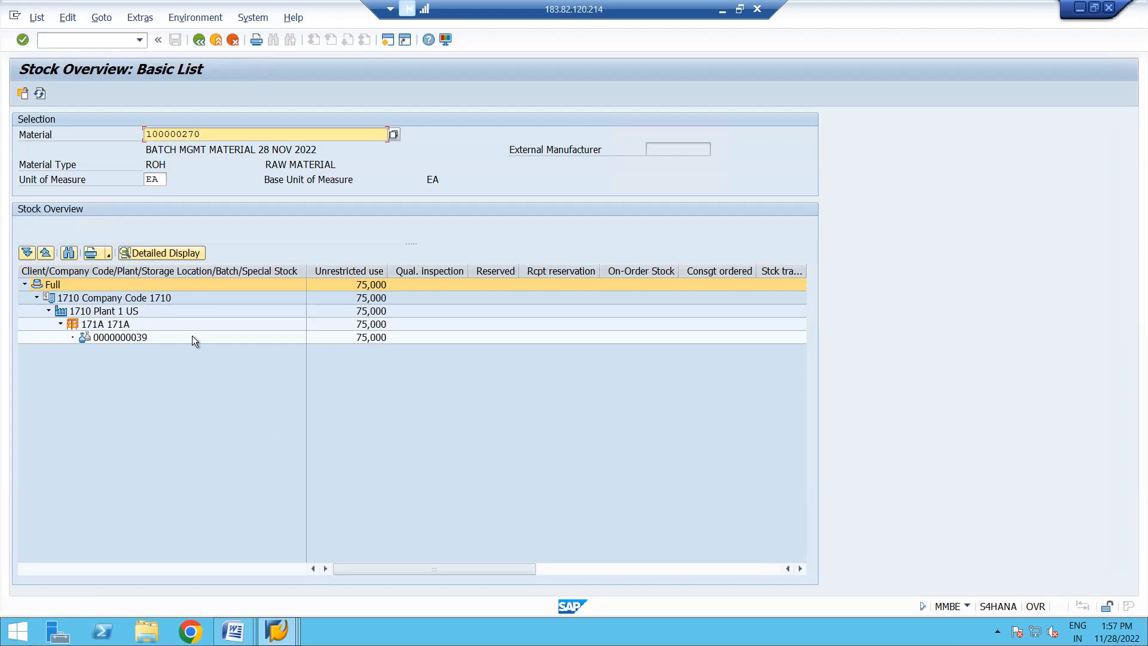
left_click(132, 338)
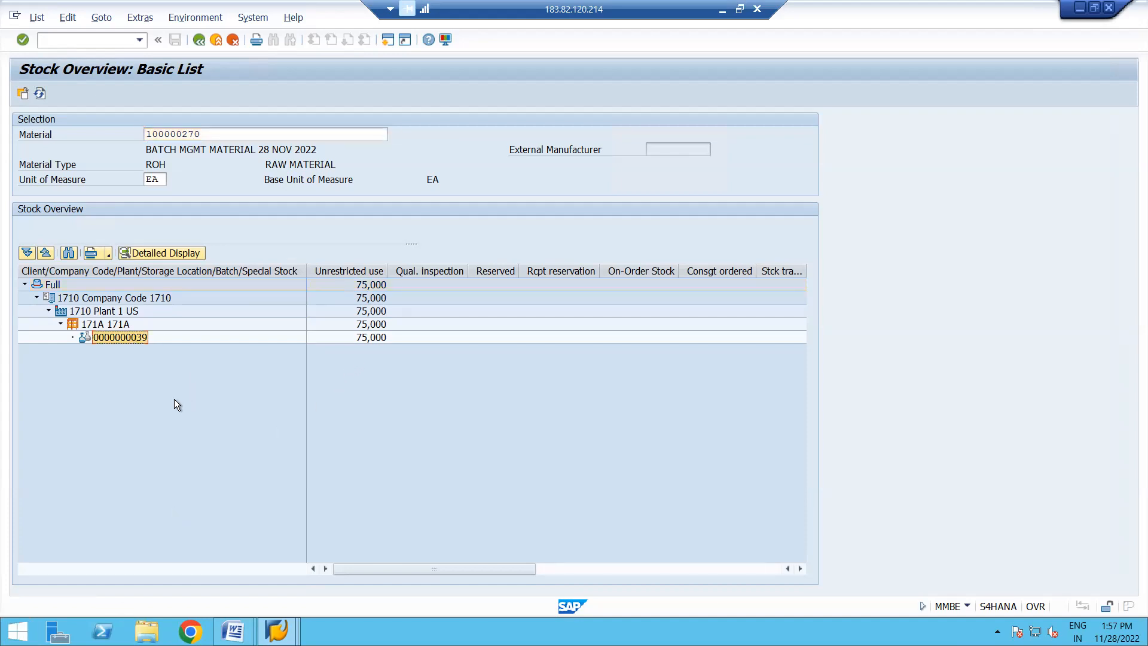
left_click(143, 400)
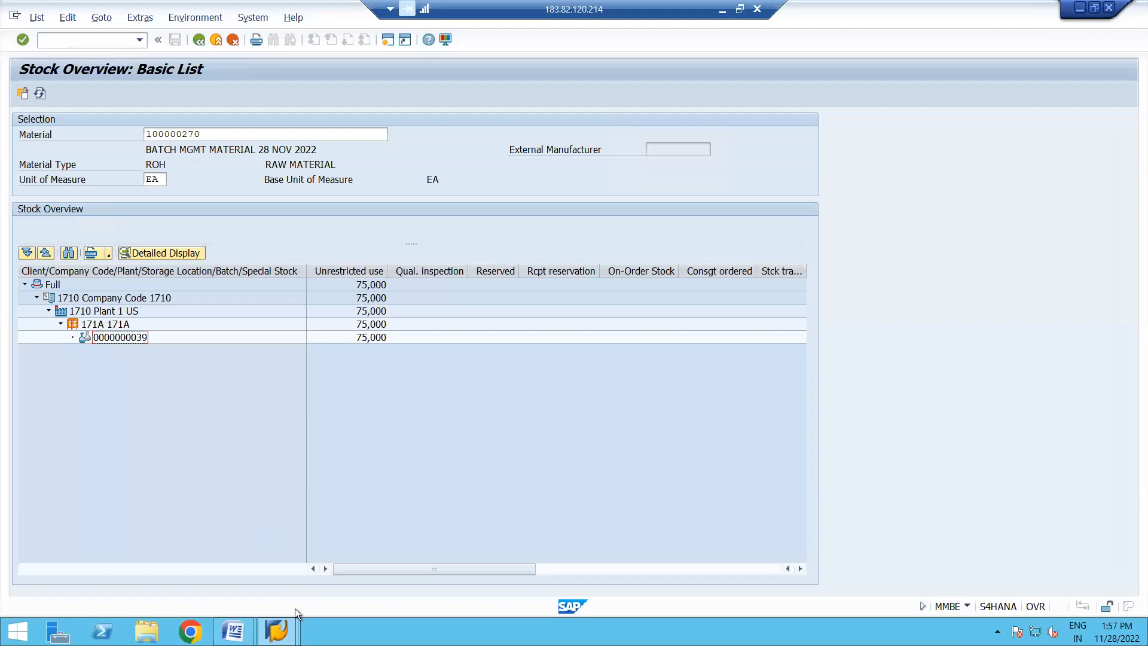
- Return to the goods receipt session, leave it, start SPRO, and display the SAP Customizing Implementation Guide
left_click(277, 631)
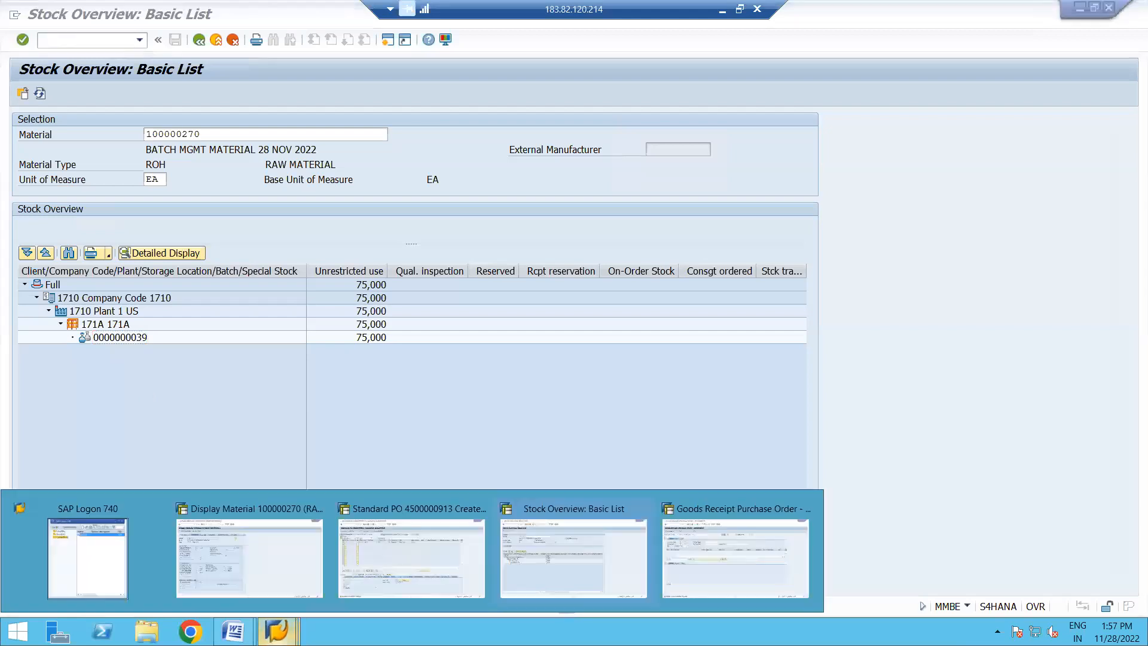
left_click(692, 561)
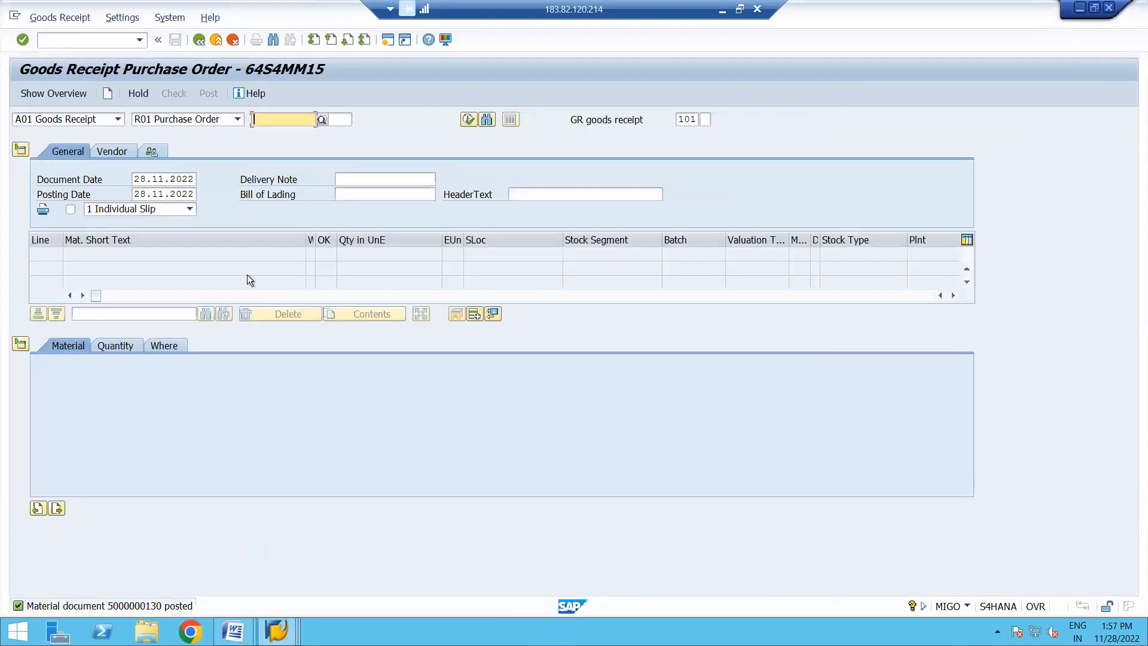
left_click(200, 39)
type("SPRO")
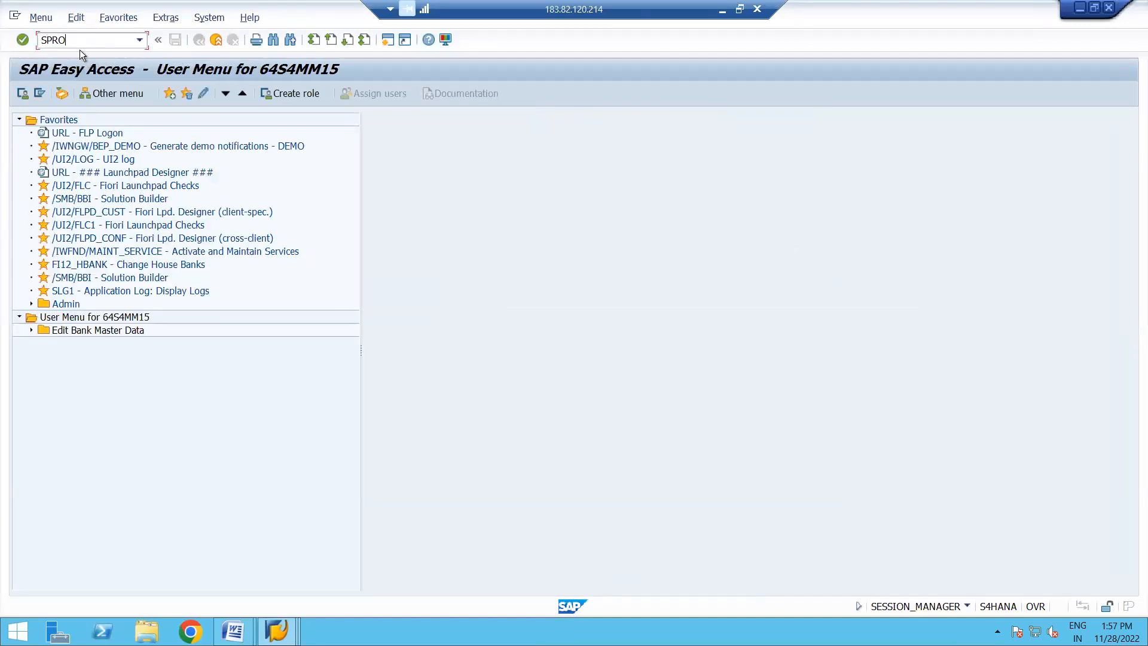
key("Return")
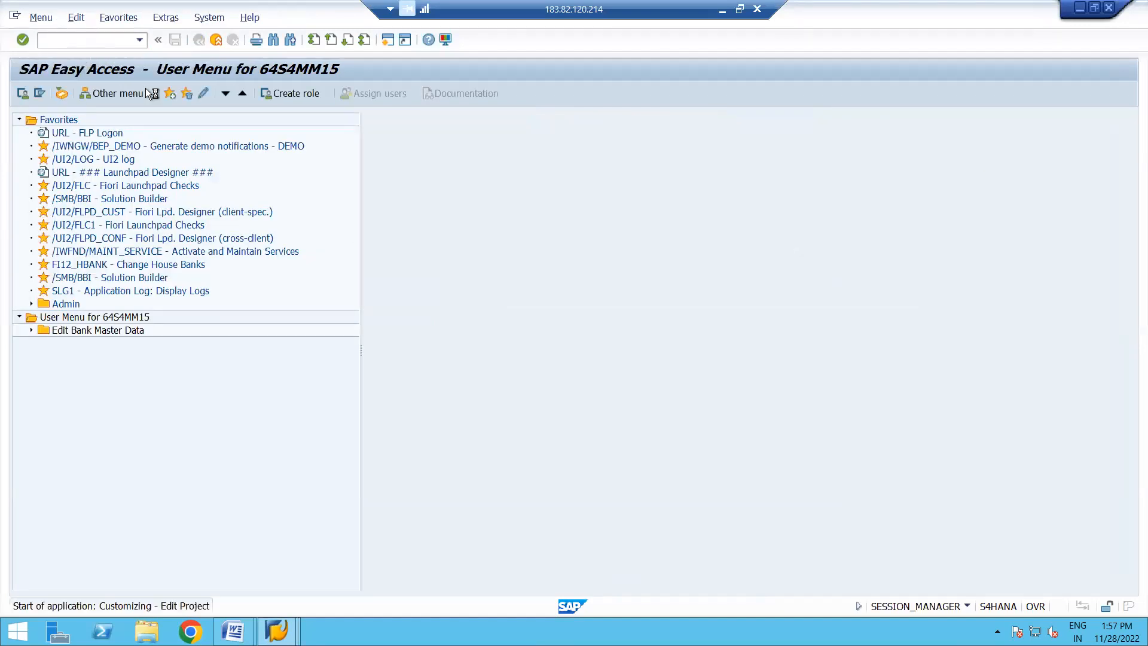
left_click(70, 94)
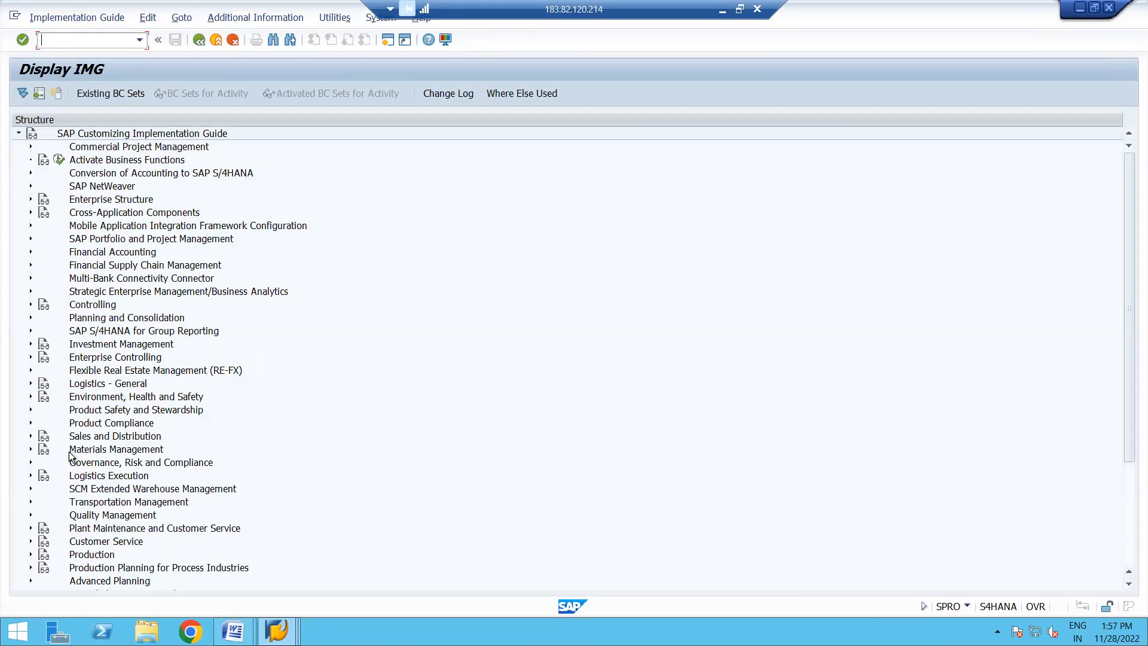
left_click(30, 448)
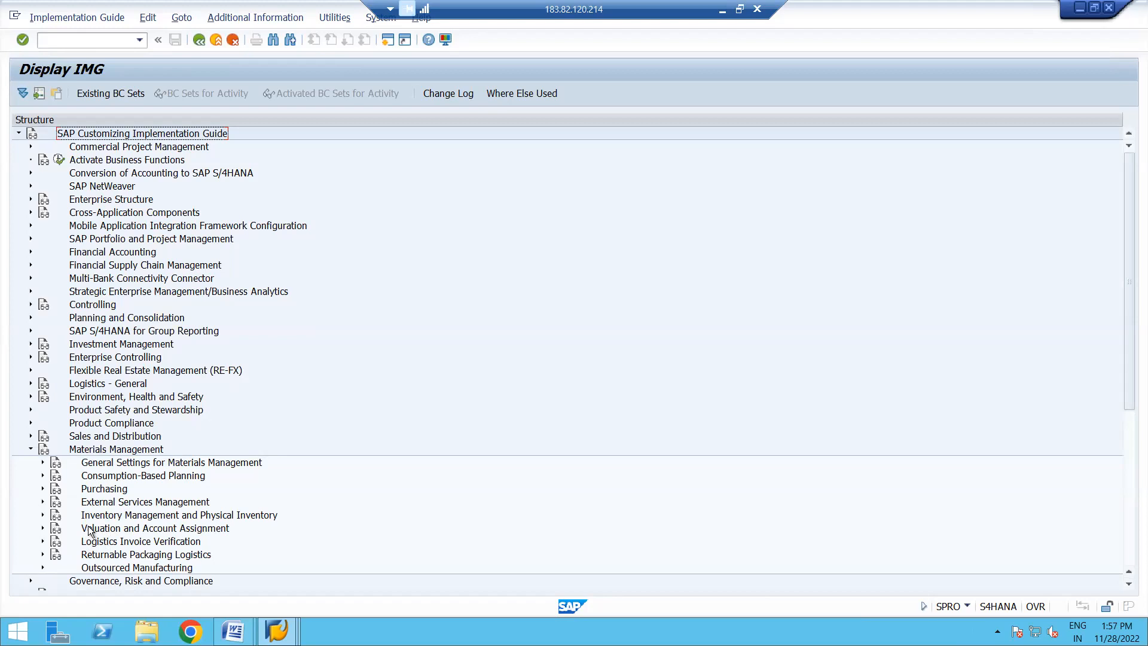
left_click(42, 515)
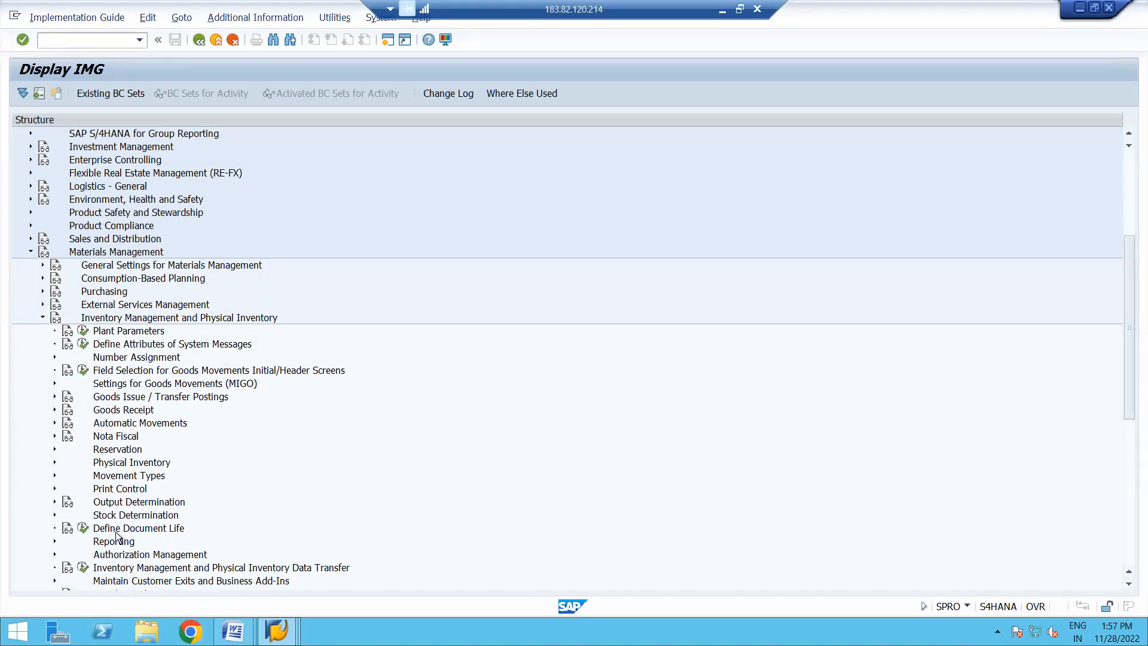
left_click(53, 409)
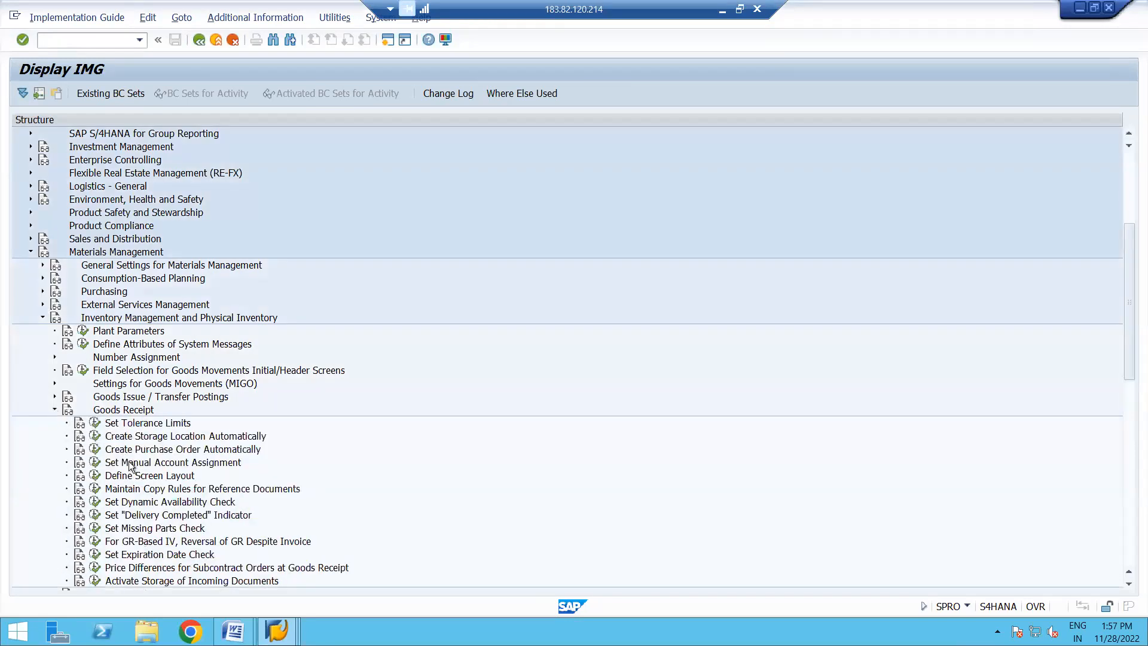
left_click(54, 410)
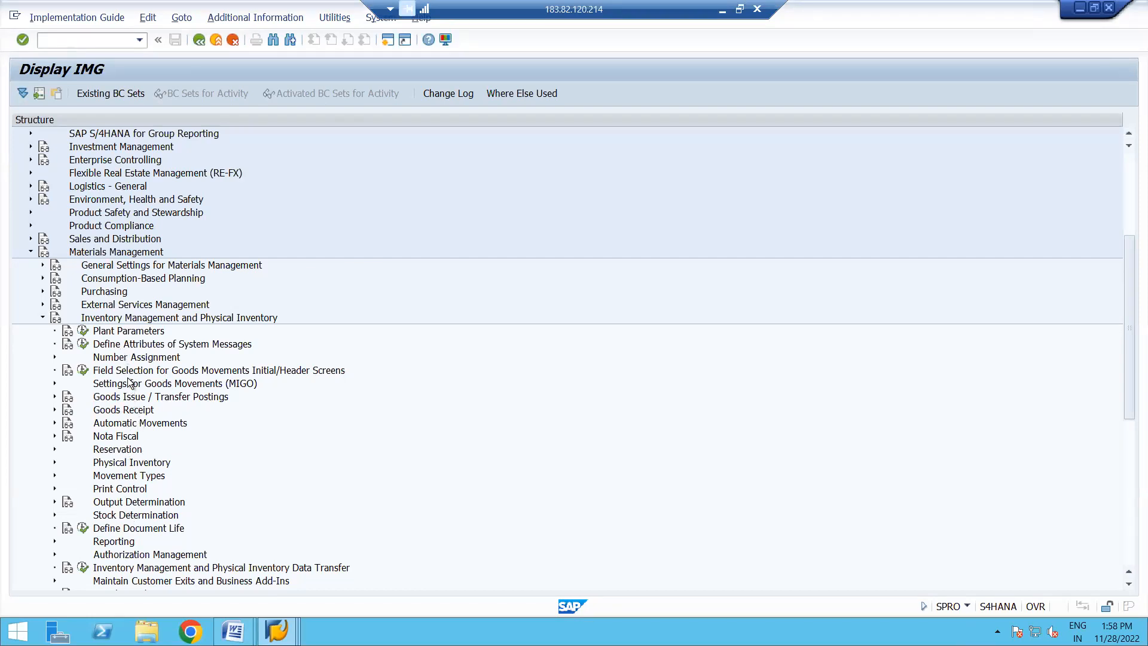
- Search the guide for BATCH MANAGEMENT and go to the Batch Management hit in the Logistics - General area
left_click(273, 41)
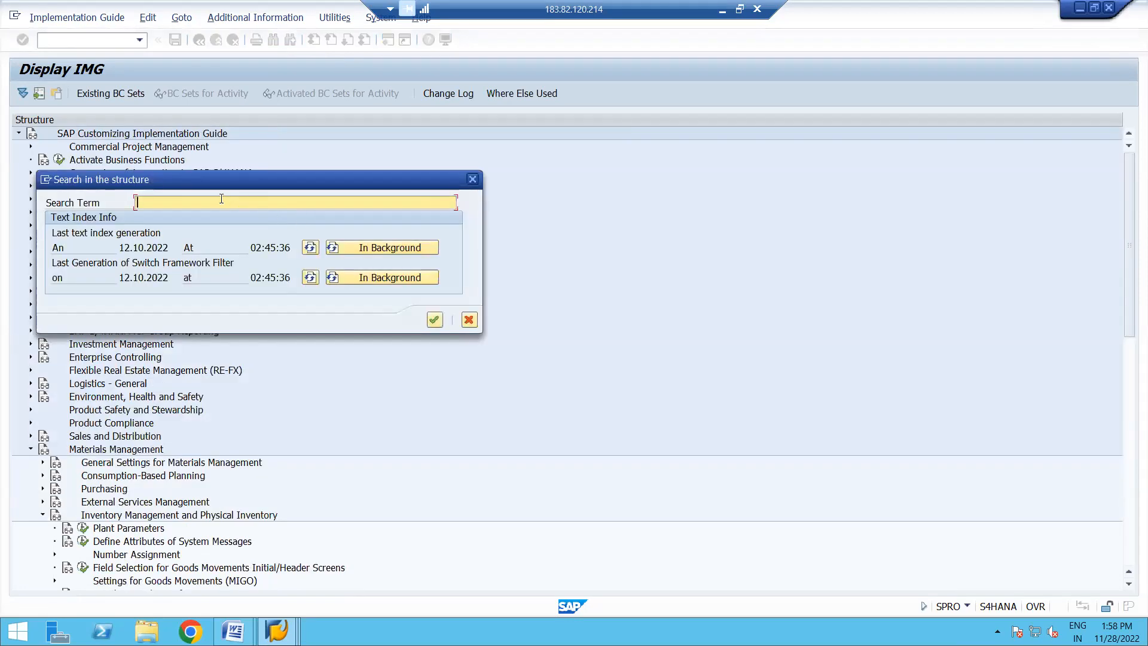
type("BATCH MANAGEMENT")
left_click(434, 321)
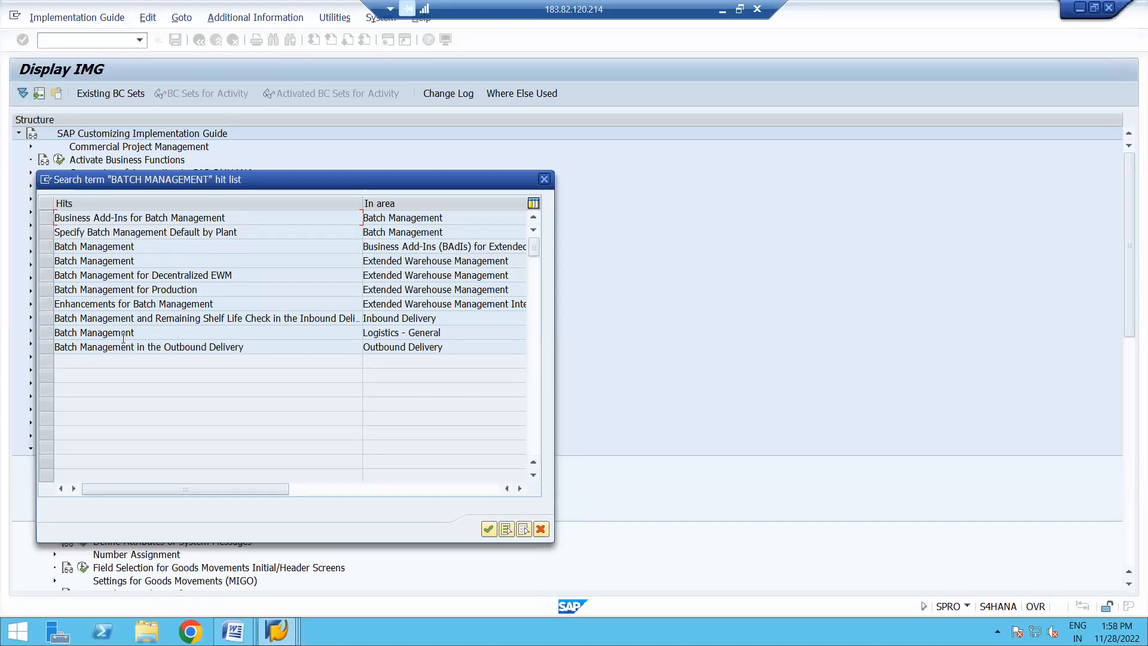
left_click(46, 333)
left_click(489, 529)
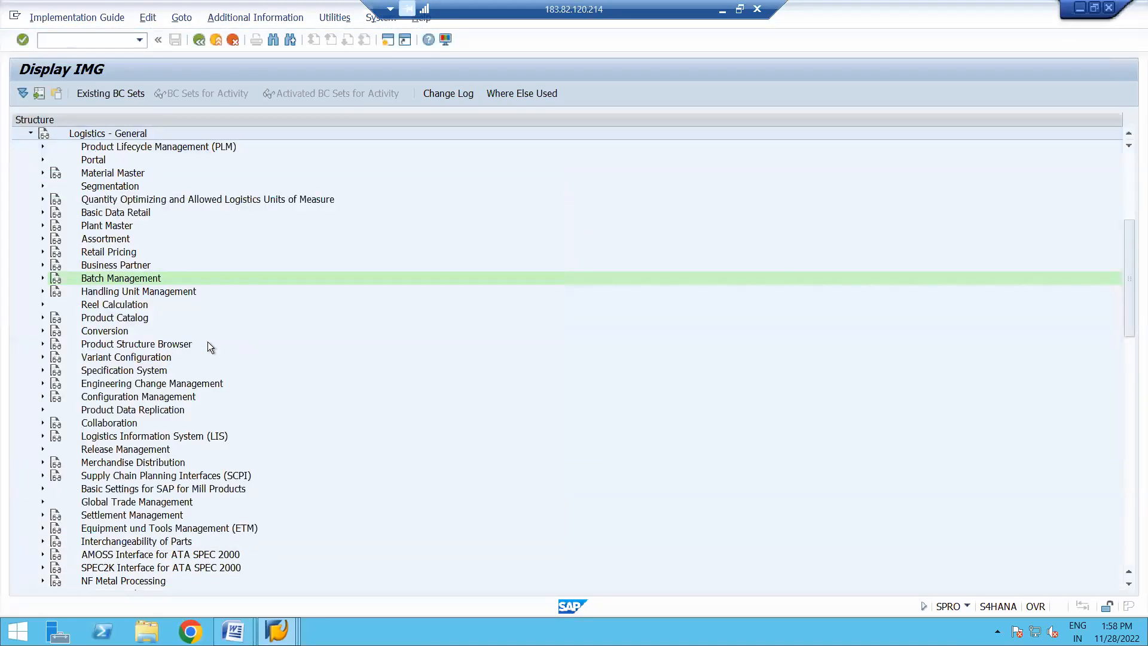
- Run Maintain Internal Batch Number Assignment Range under Batch Number Assignment and display the client-level batch number intervals
left_click(43, 278)
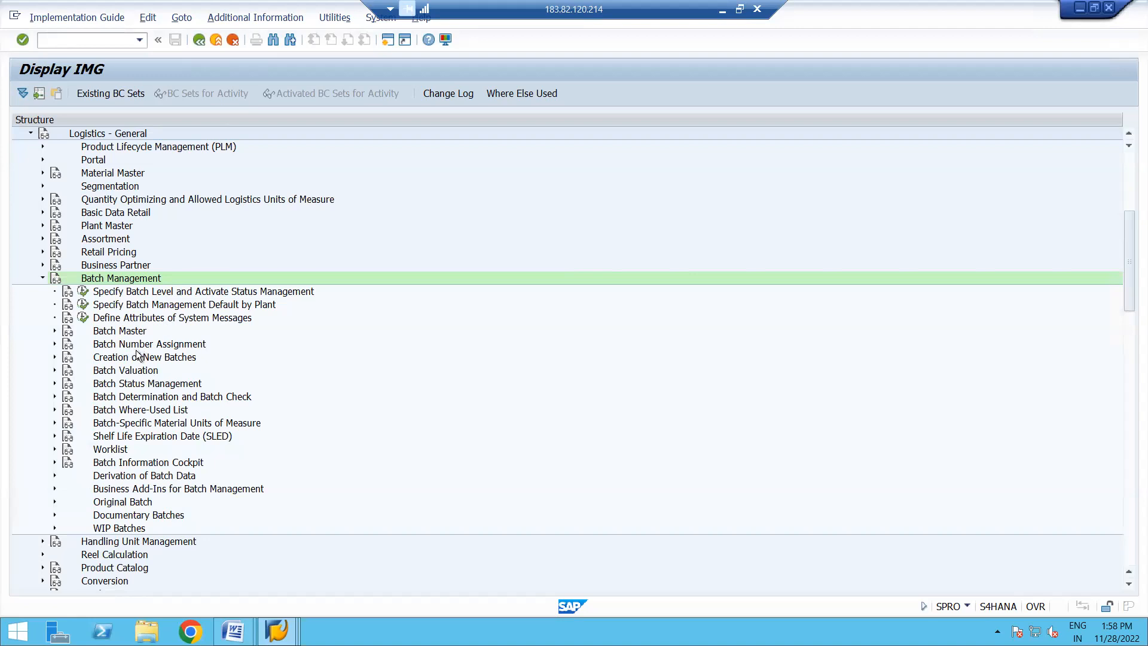
left_click(55, 344)
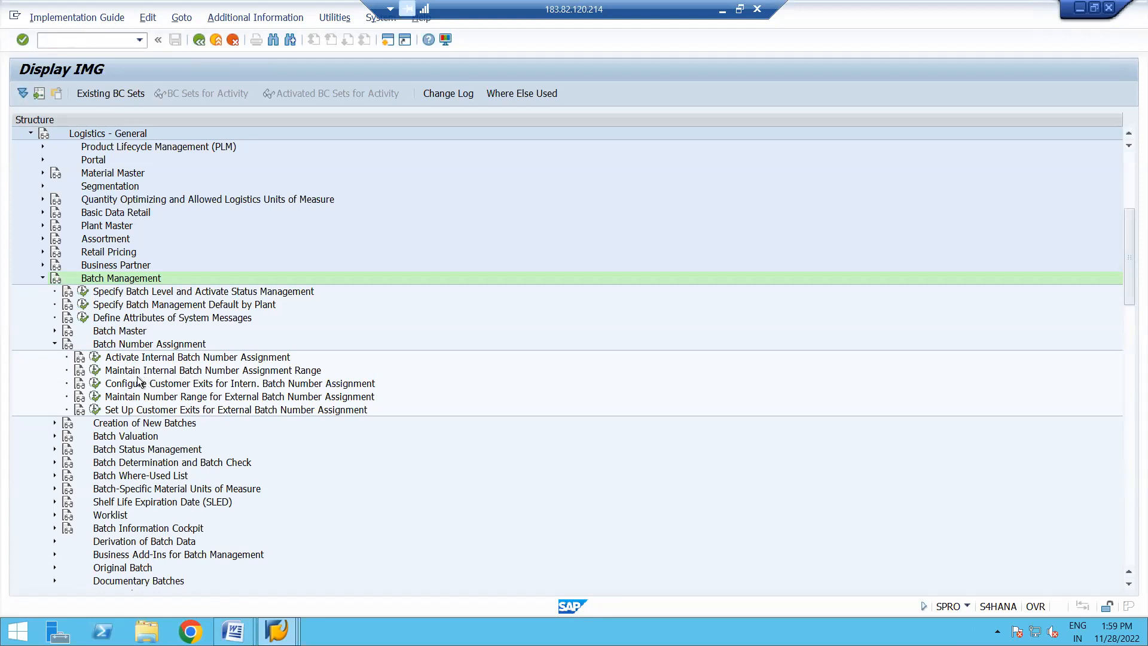
left_click(96, 371)
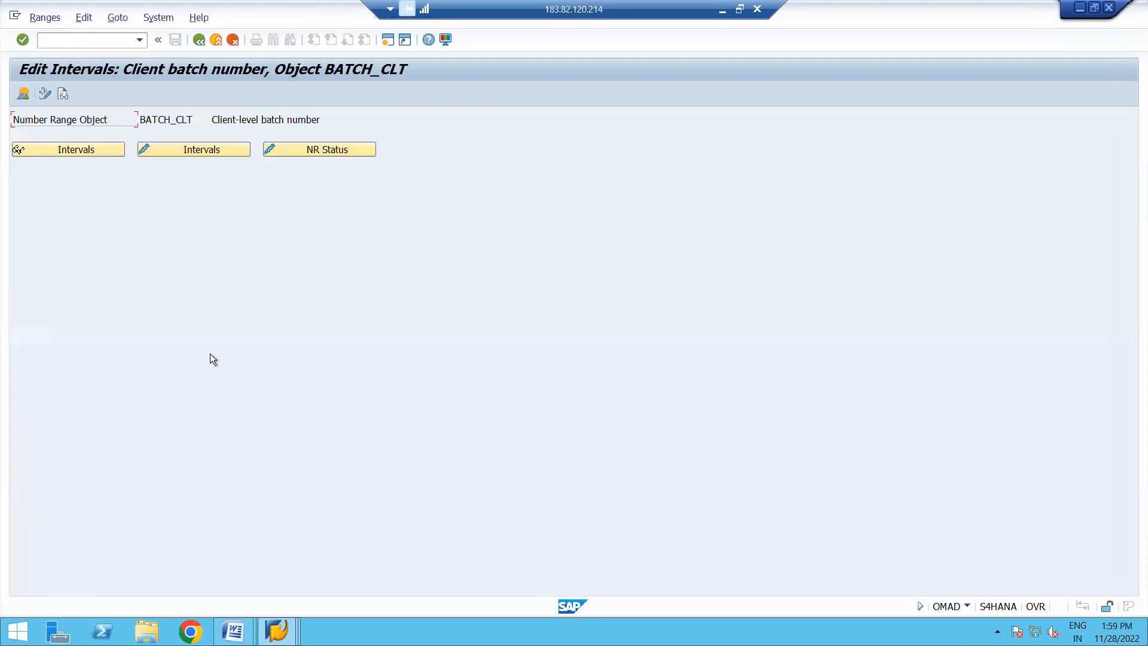
left_click(92, 149)
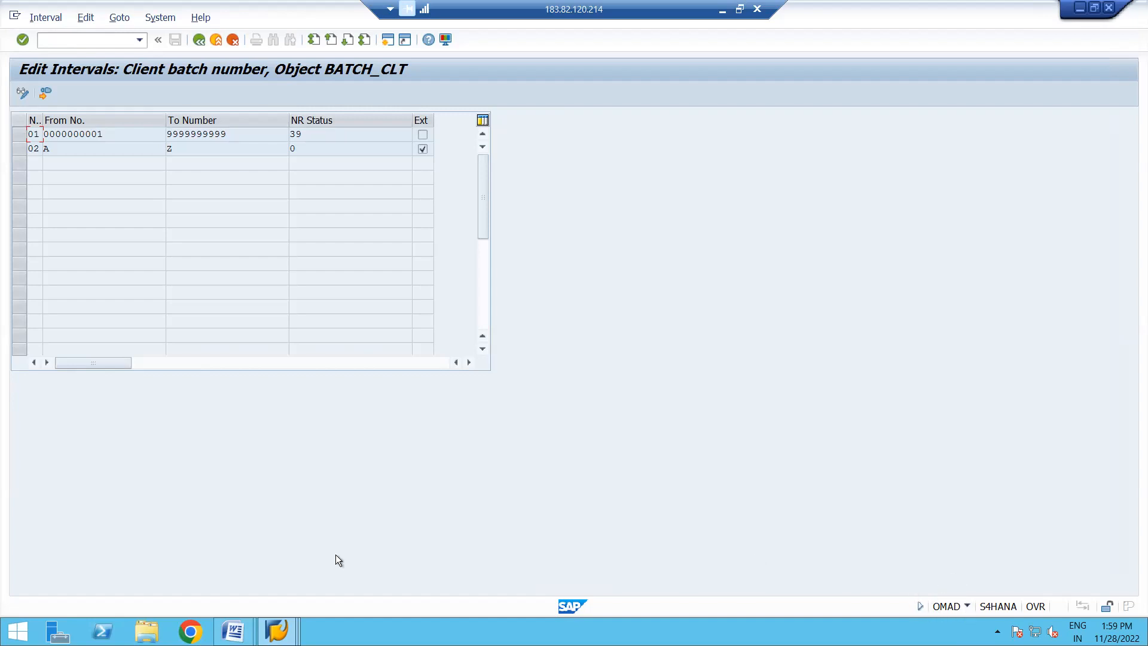
- Switch to the Batch Management notes in Word and add the line "3) Number Range for Batch Management = OMAD"
left_click(233, 631)
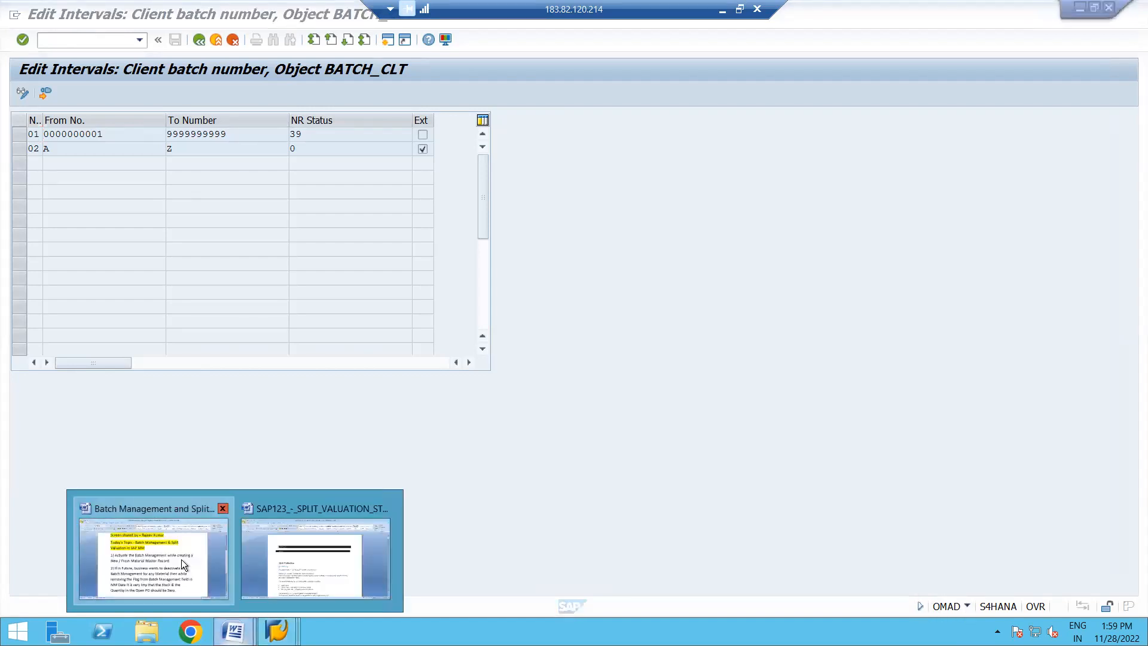
left_click(181, 558)
key("Return")
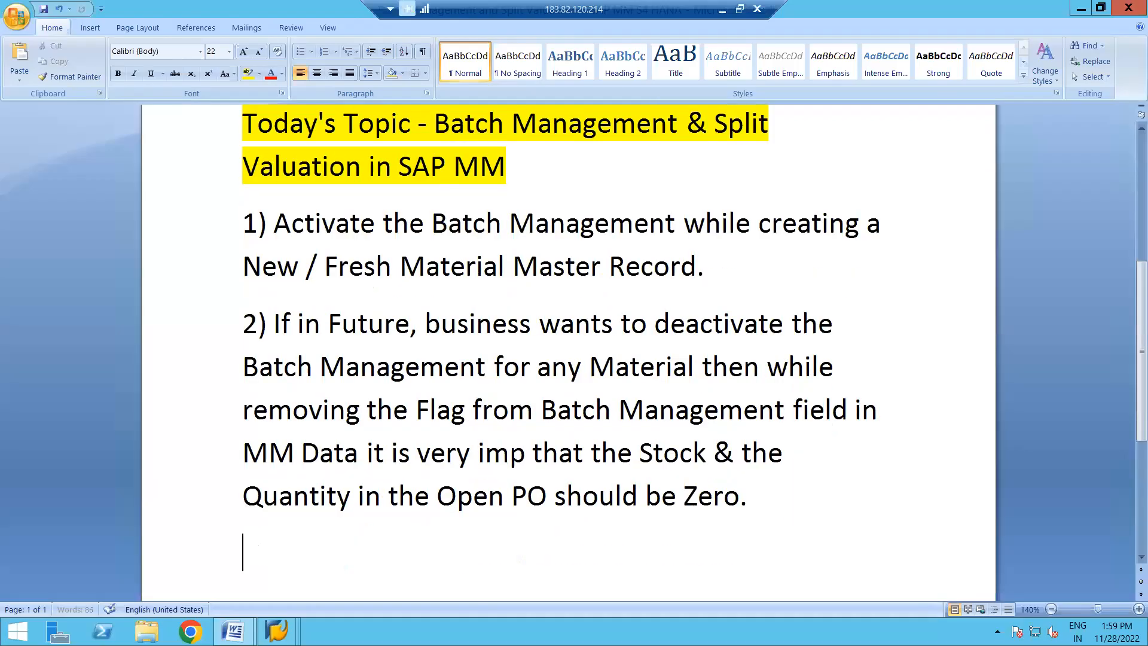
type("3")
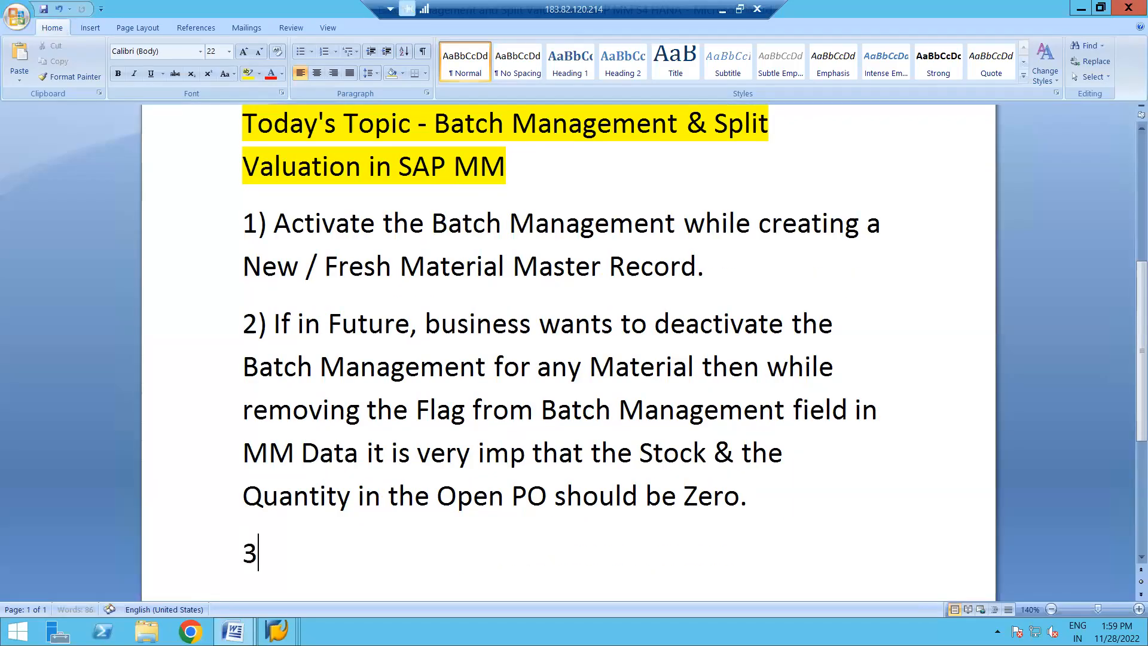
type(") Nu")
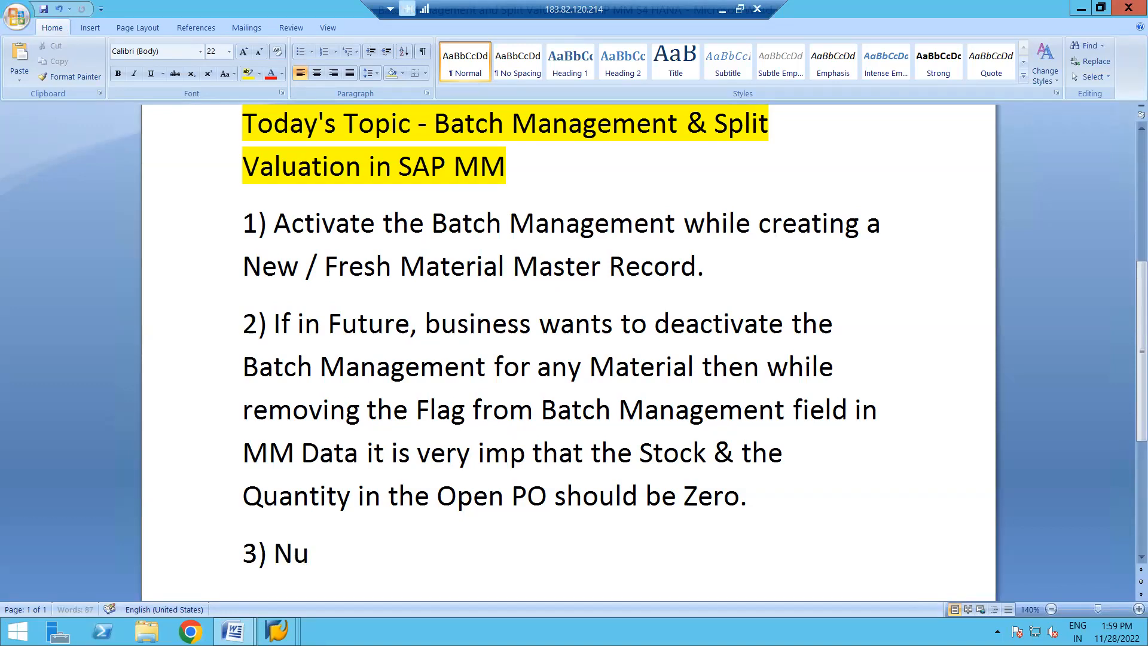
type("mber Ra")
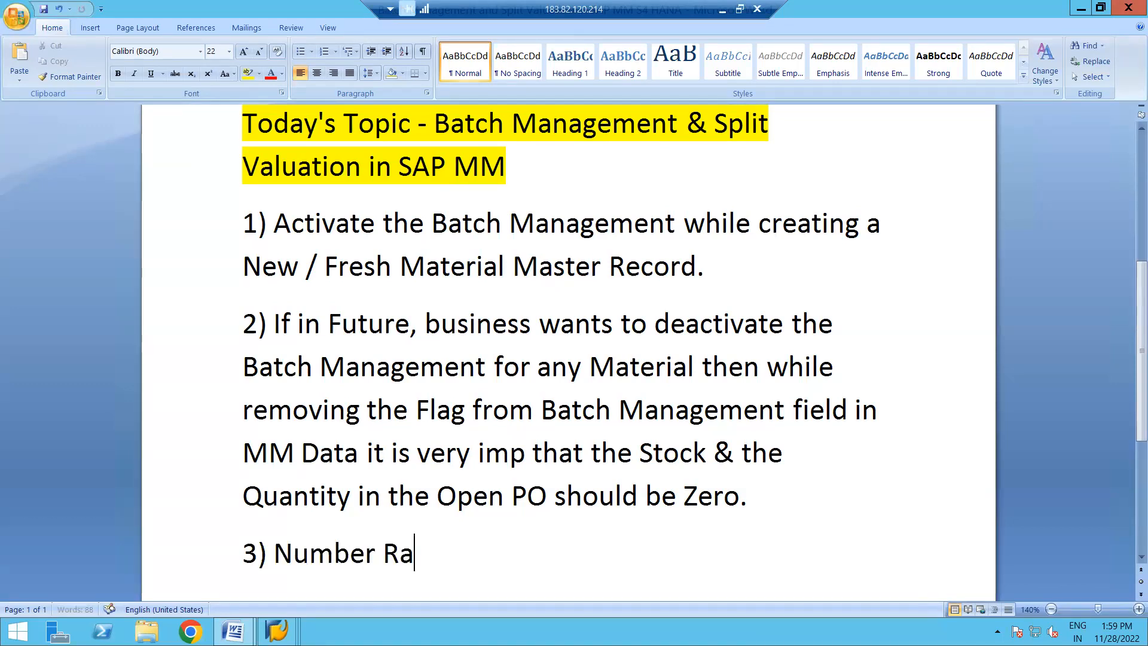
type("nge for Batch Mana")
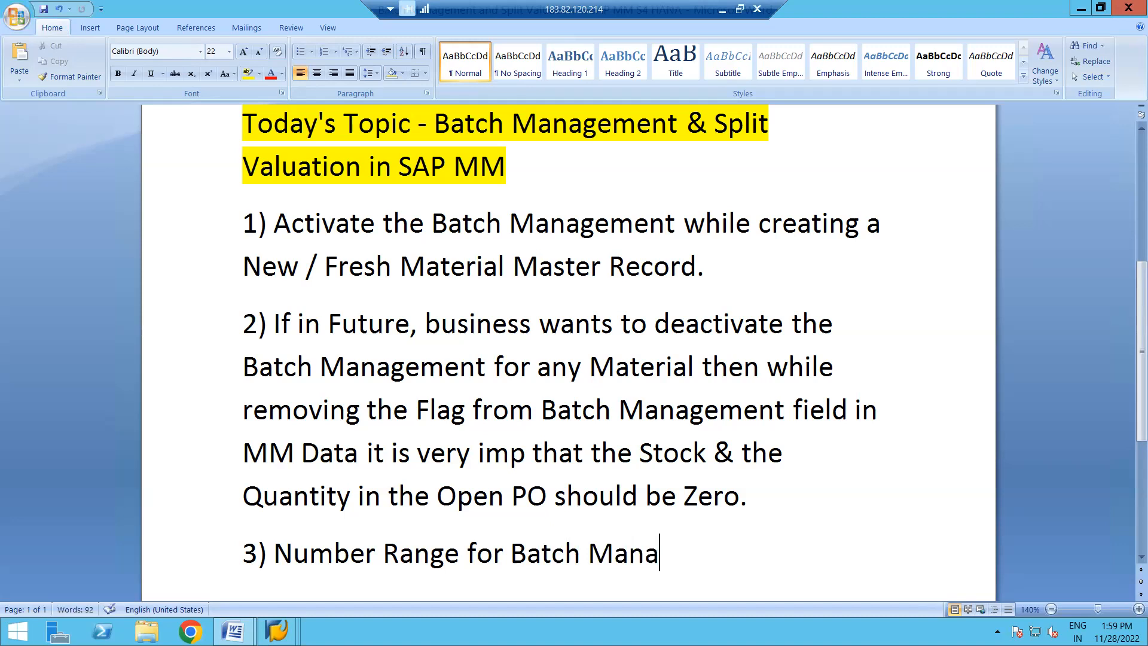
type("gement = ")
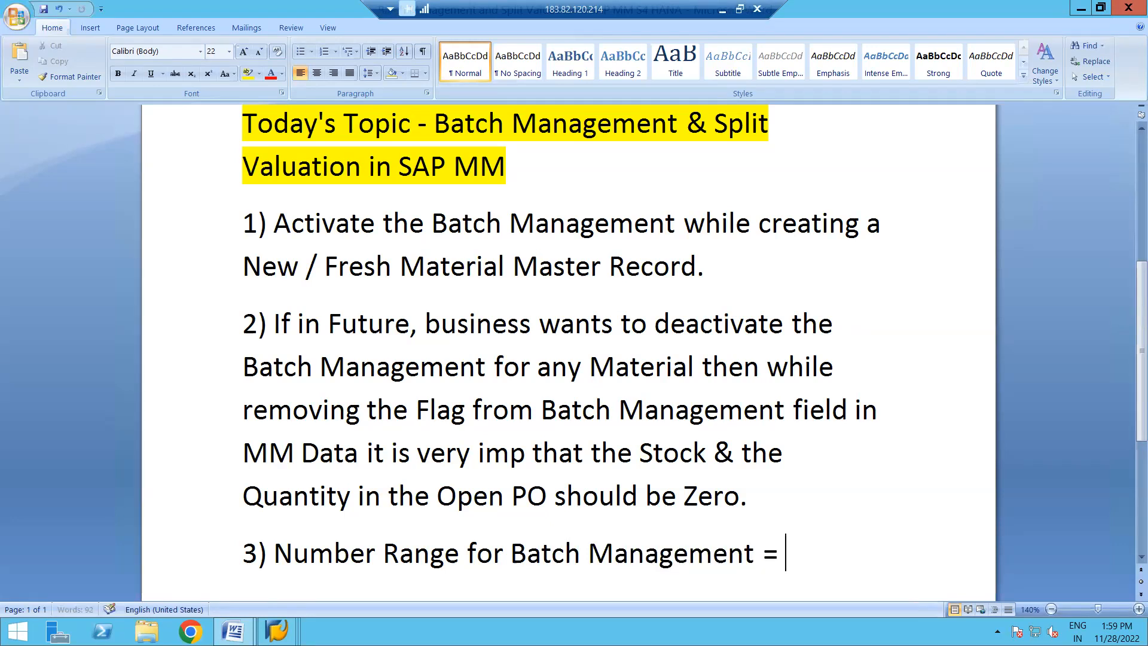
type("OMAD")
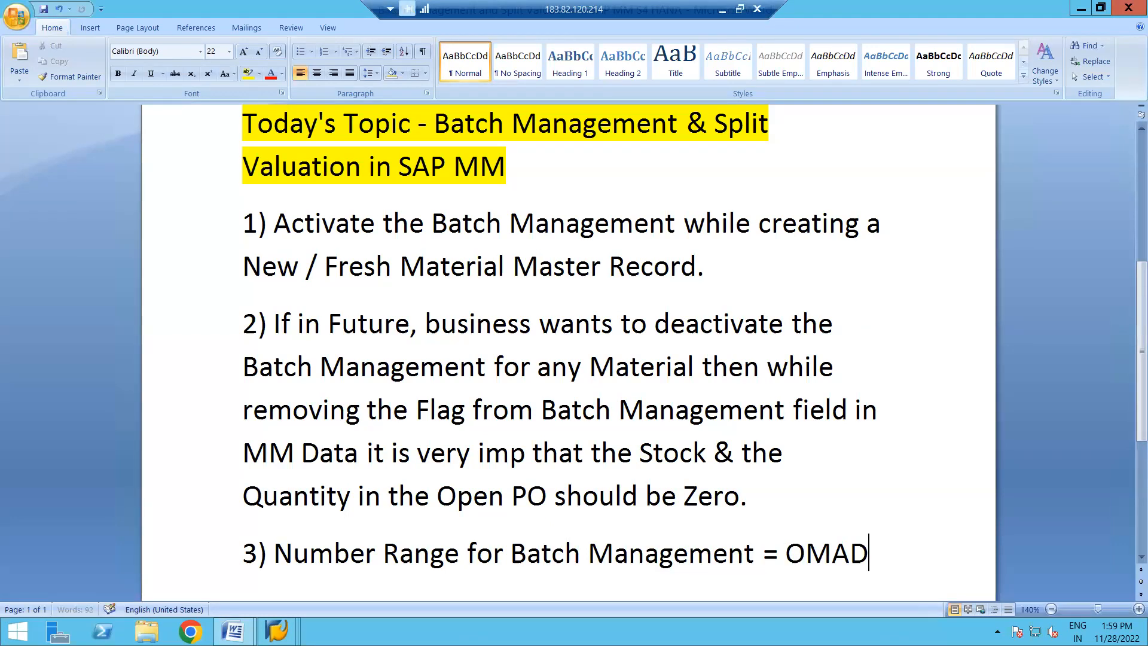
- Insert "T Code ->" before OMAD in the third note and save the document
key("Left")
key("Left")
key("Left")
key("Left")
key("Left")
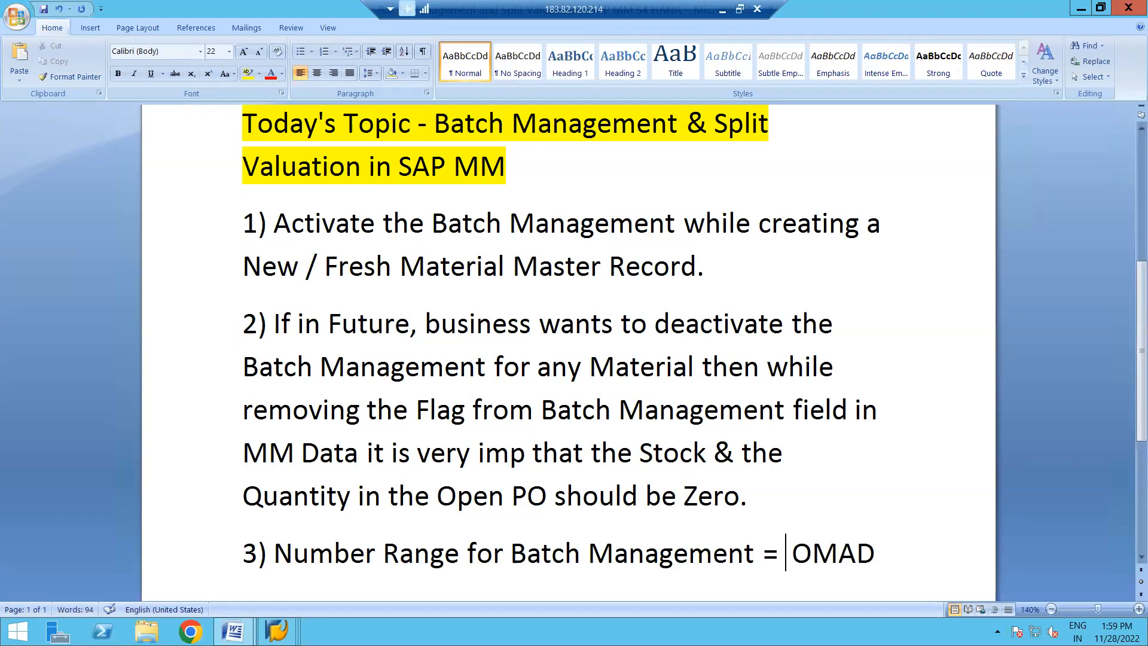
type("T C")
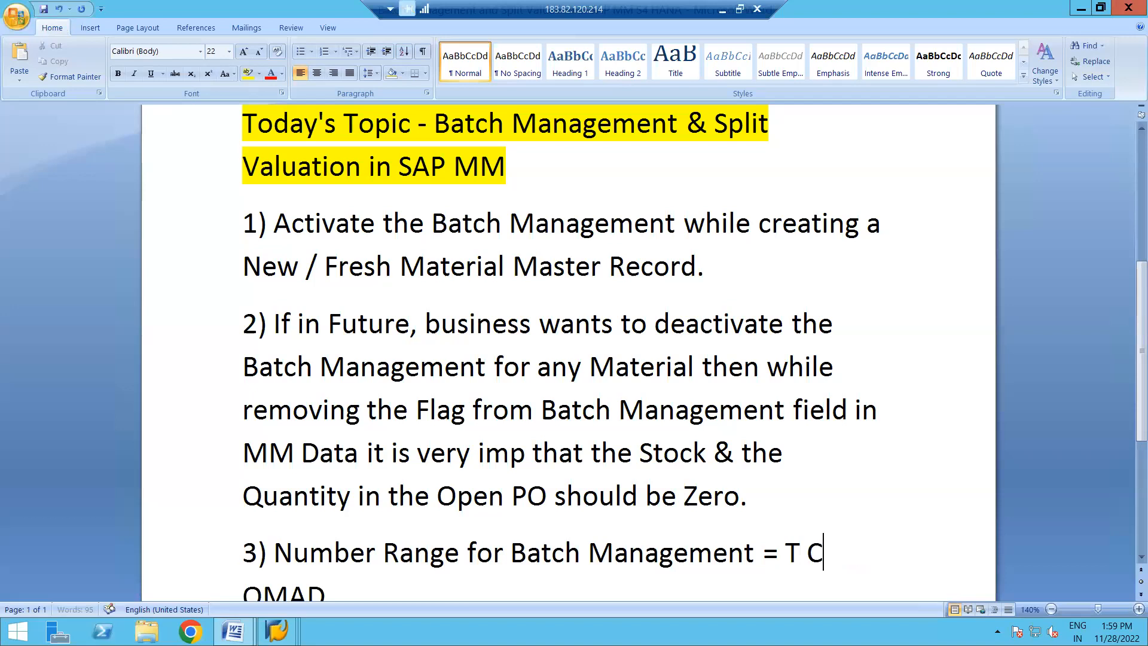
type("ode -")
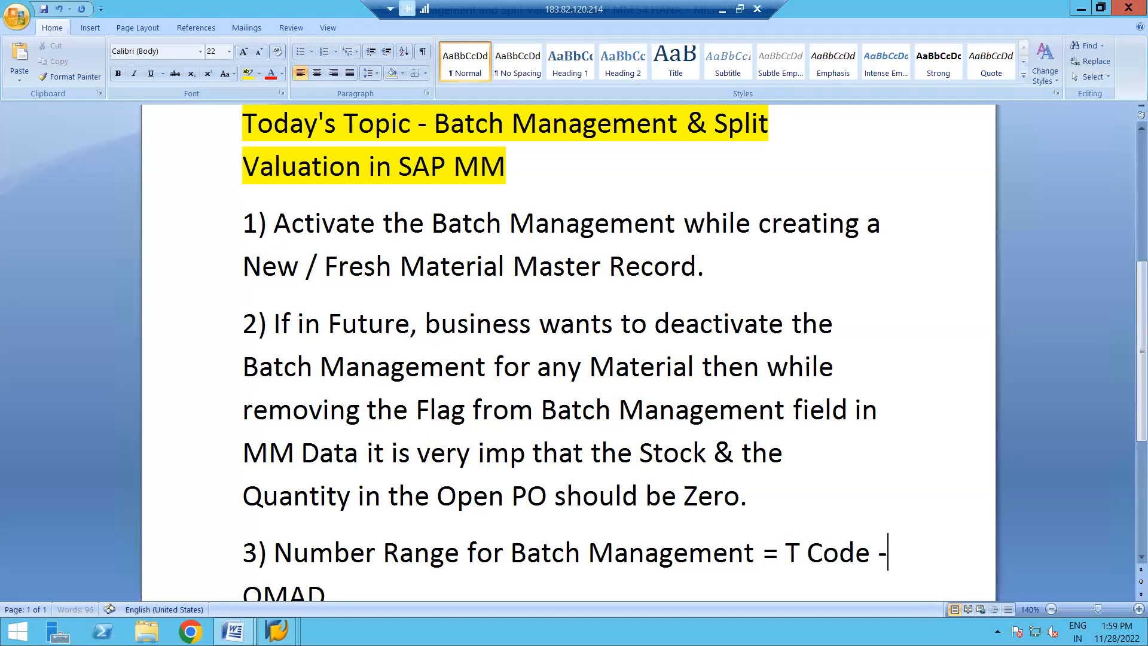
type(">")
key("ctrl+s")
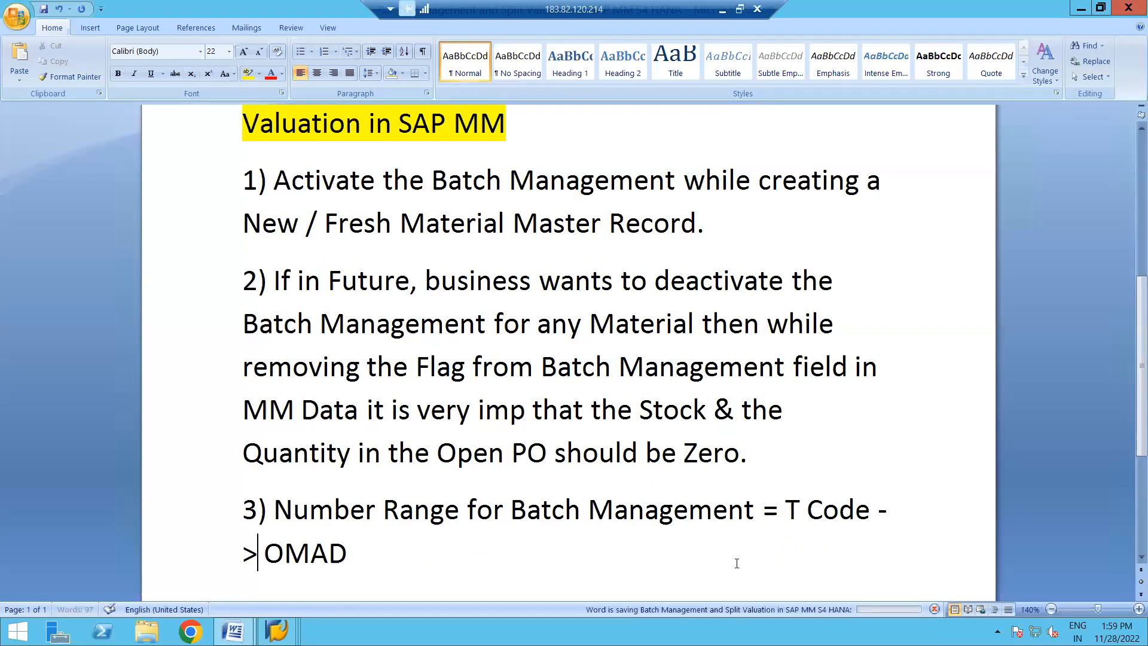
- Switch back to SAP, display the batch number intervals once more, and return to the number range object's initial screen
key("alt+Tab")
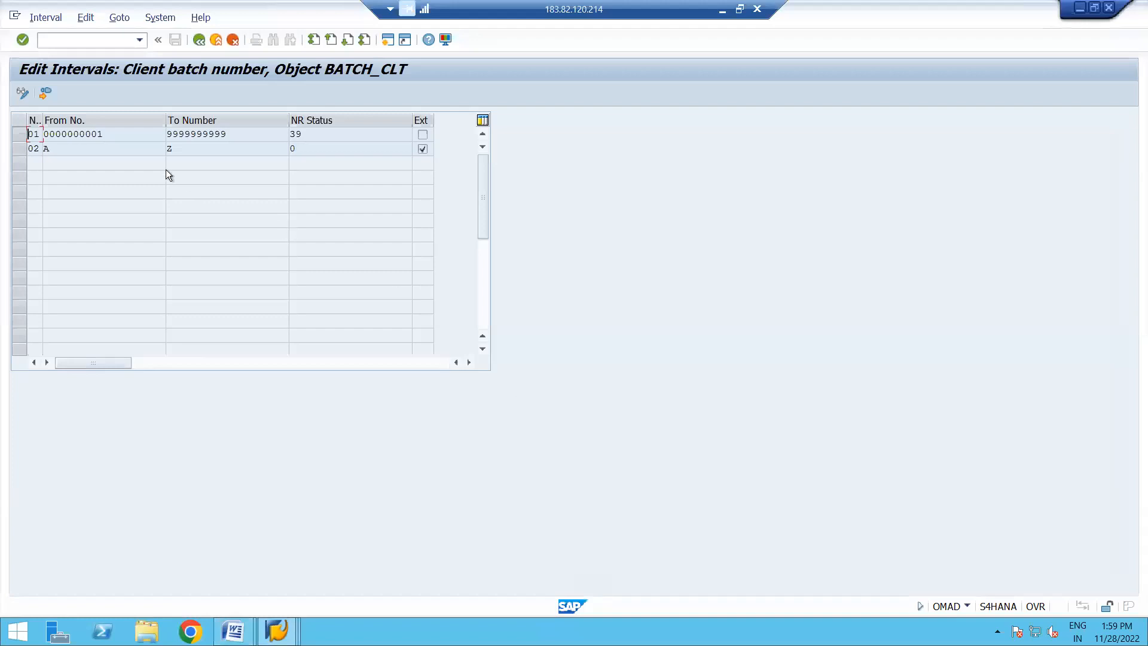
left_click(200, 40)
left_click(80, 147)
left_click(198, 43)
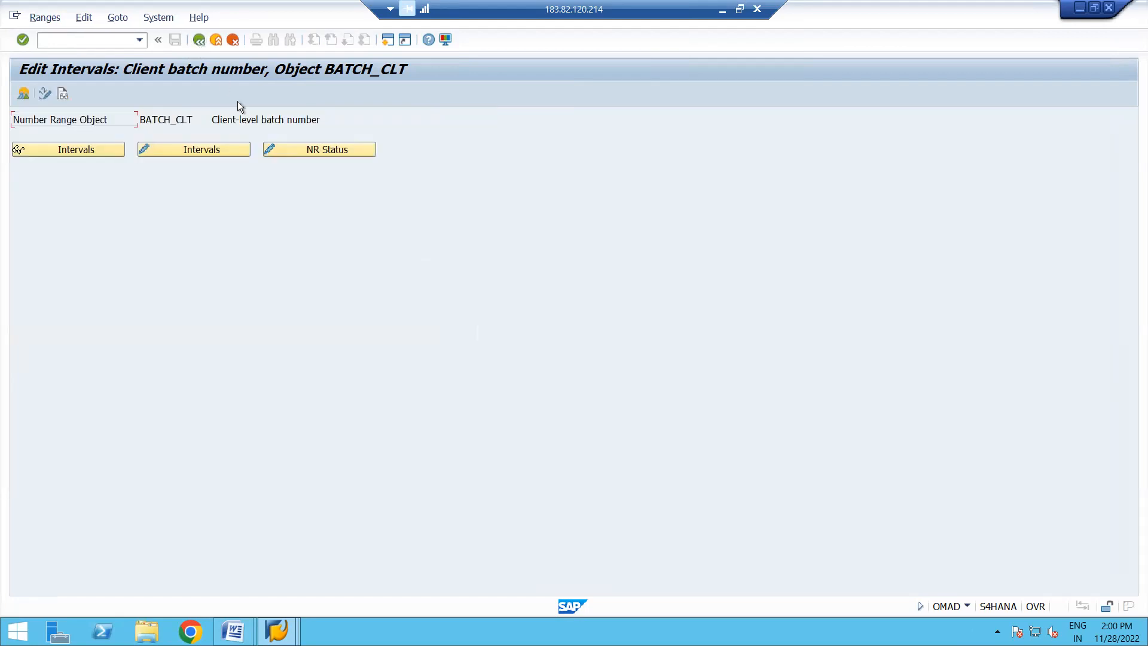
- Return to the IMG structure, expand Batch Master and Field Selection Batch Master, and run Edit Field Selection Control
key("F3")
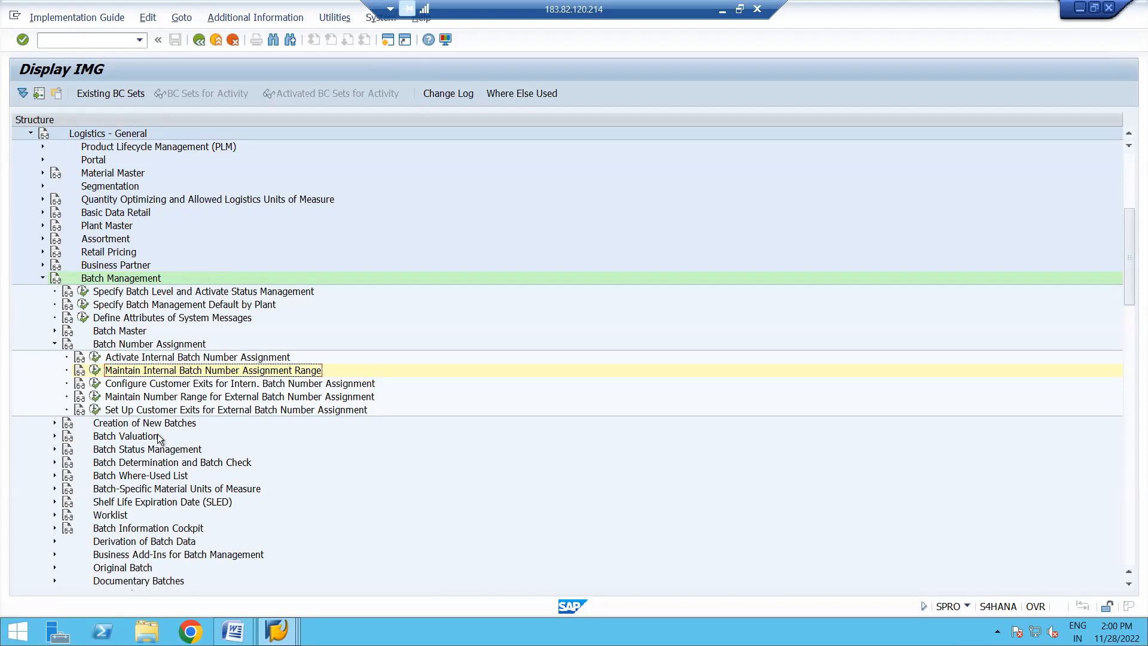
left_click(188, 421)
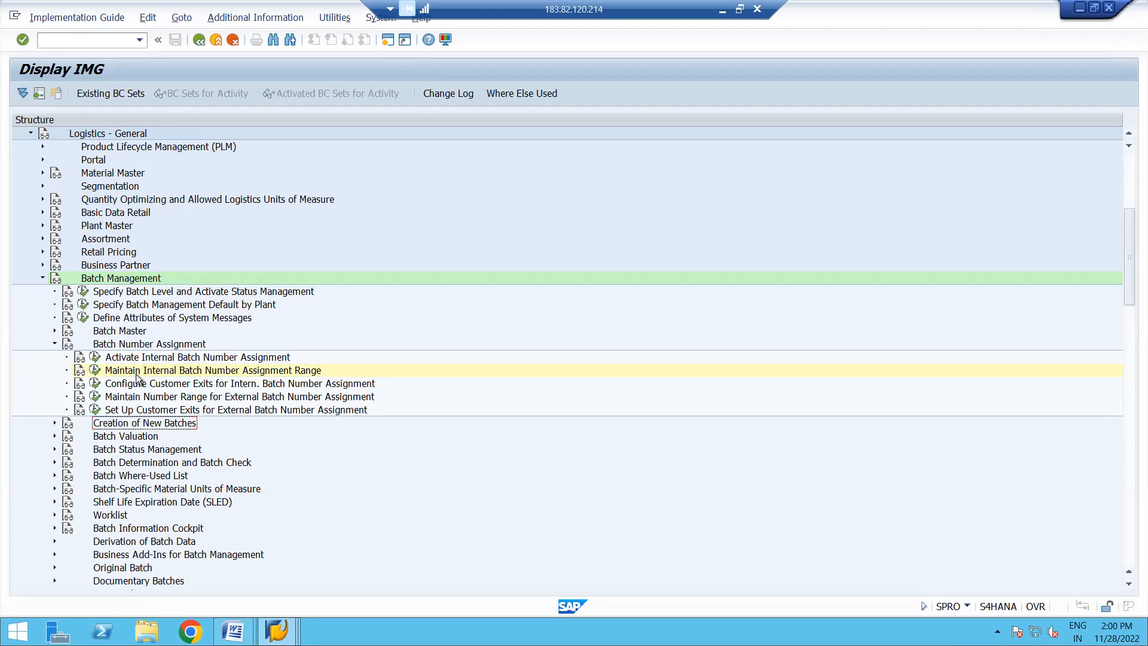
left_click(55, 331)
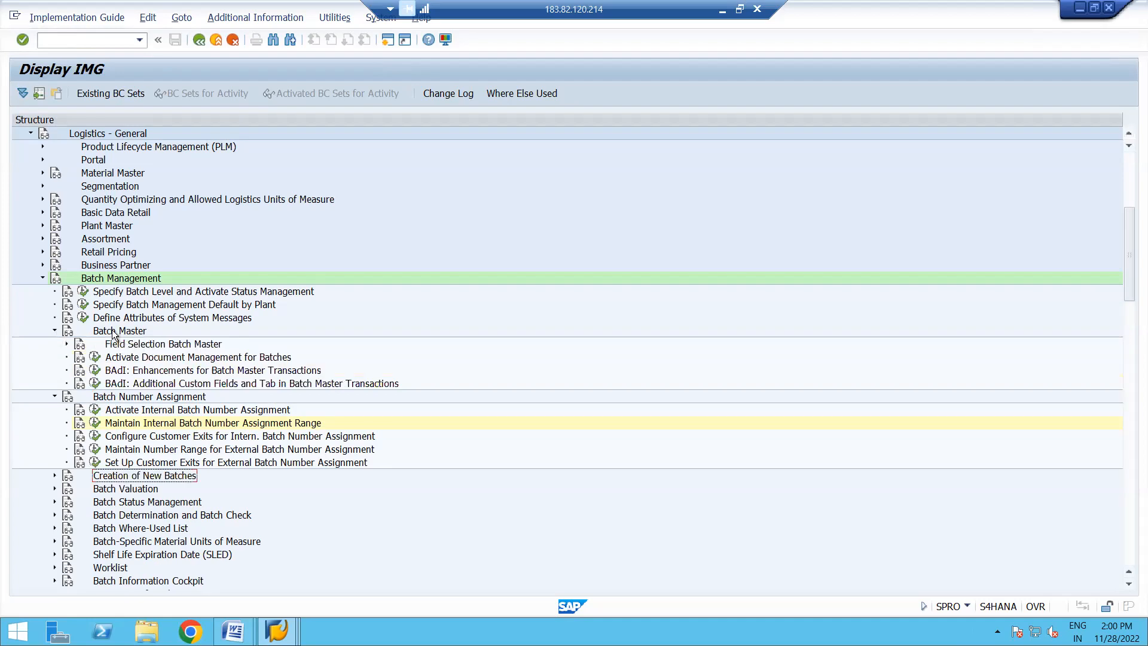
left_click(67, 344)
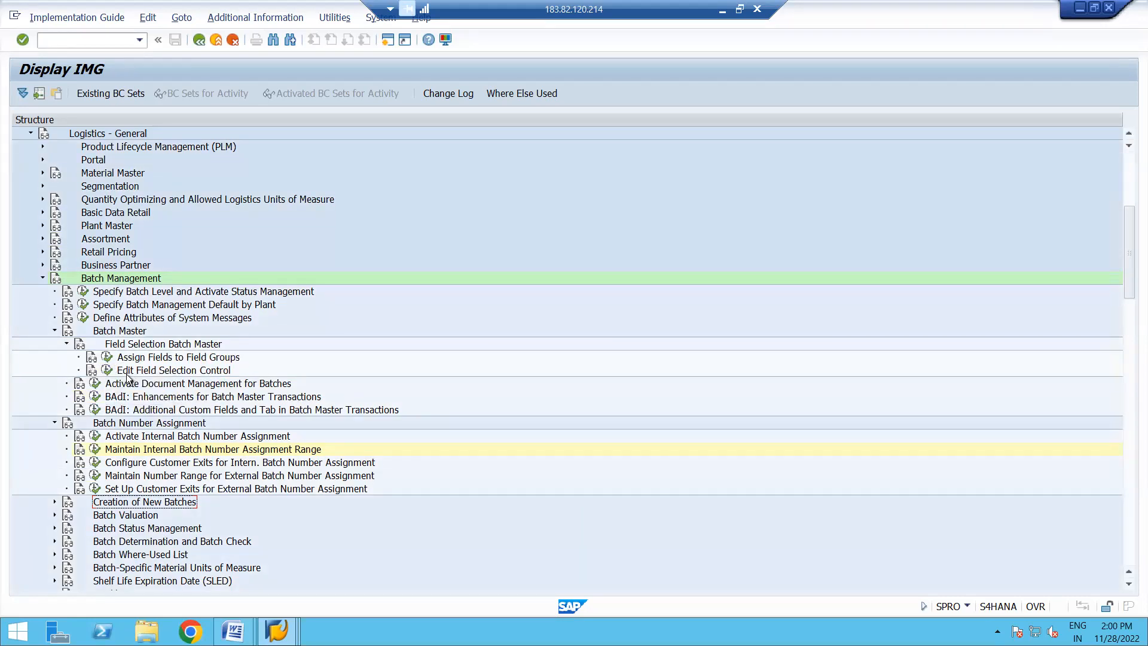
left_click(107, 371)
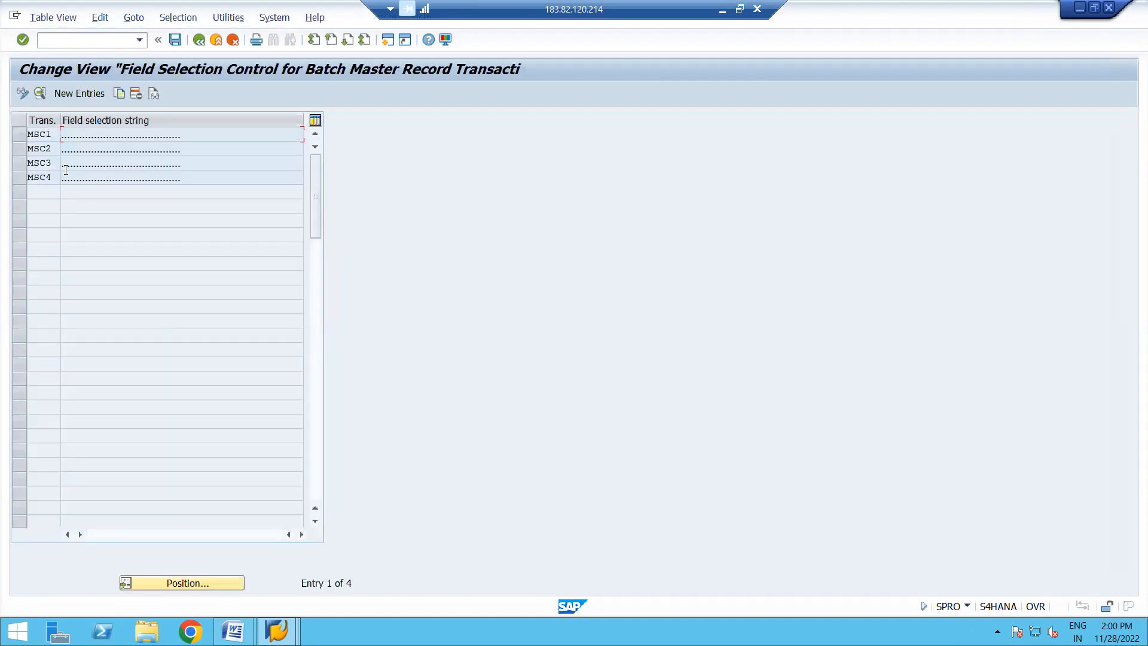
- Try to display the field selection details of transaction MSC1, and leave the Field Selection Control view
left_click(15, 133)
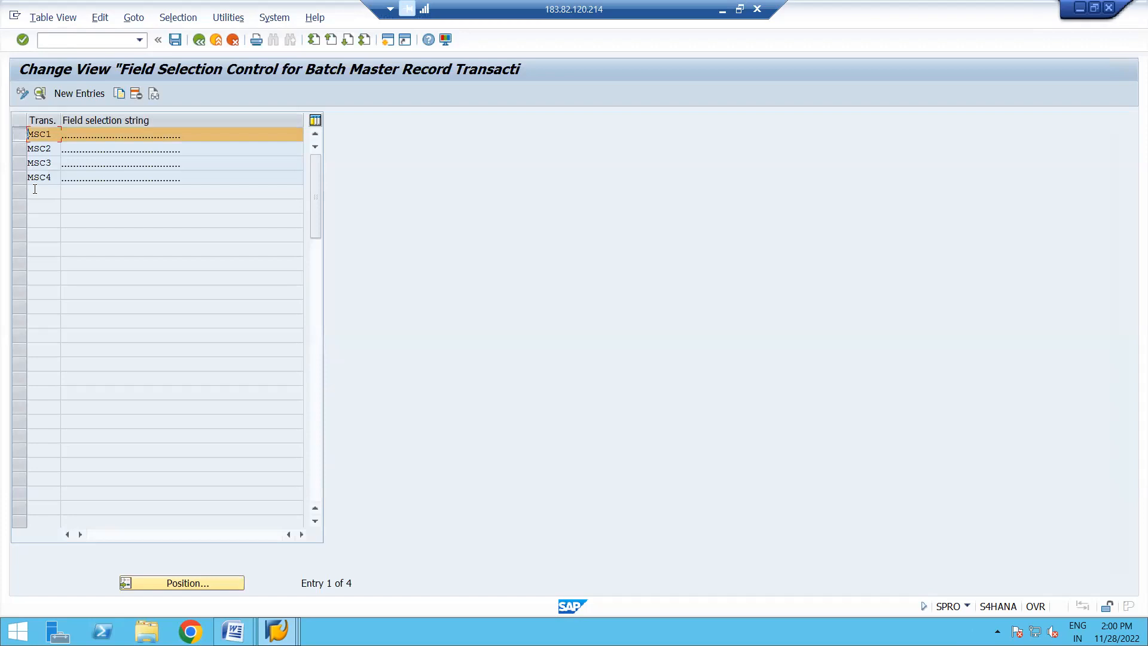
left_click(39, 93)
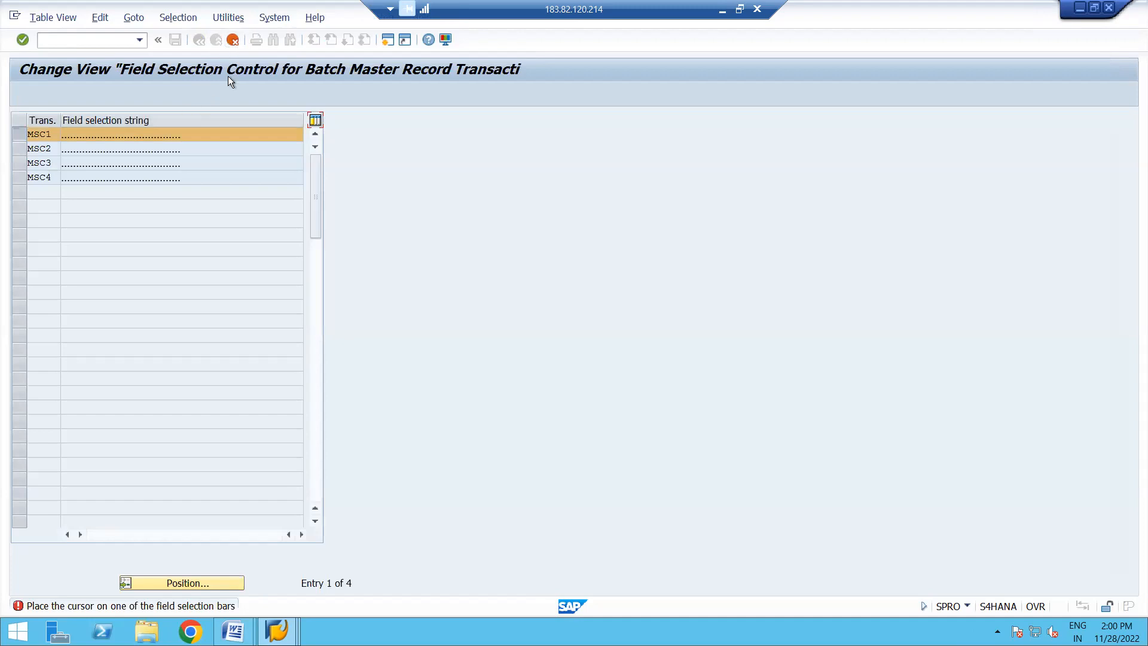
left_click(233, 40)
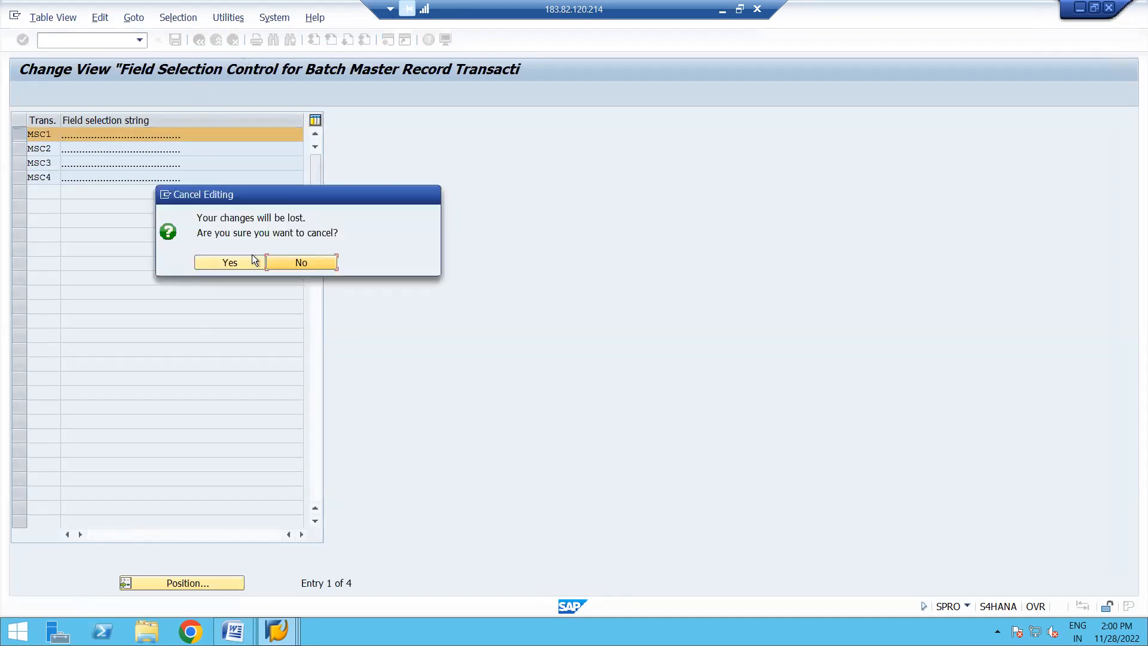
left_click(293, 264)
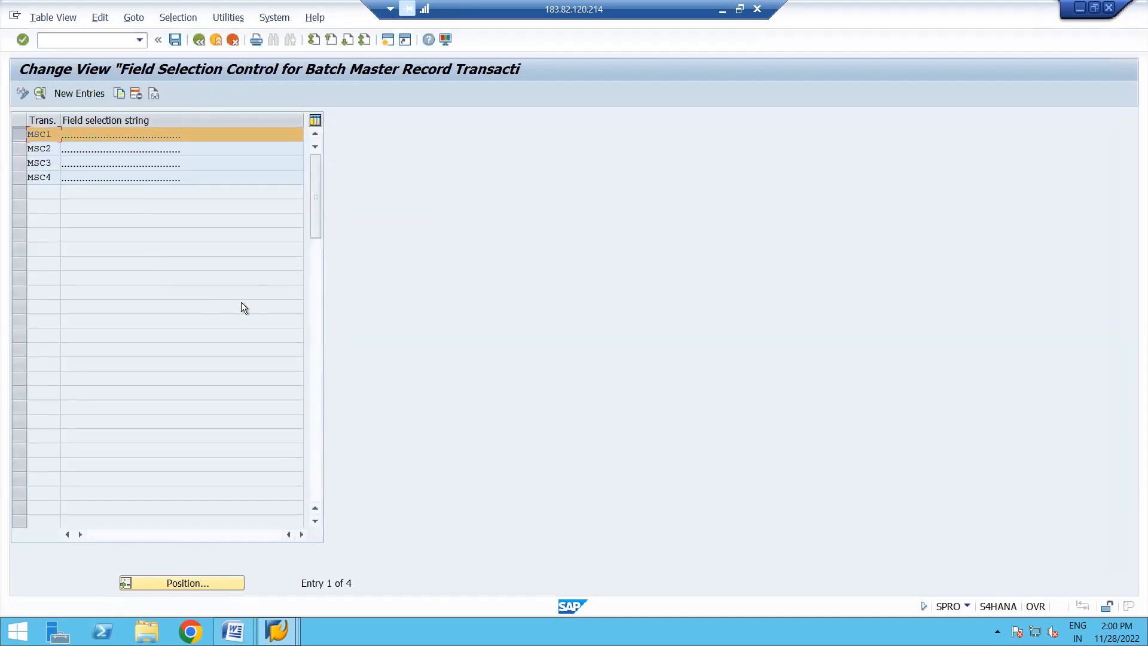
left_click(234, 40)
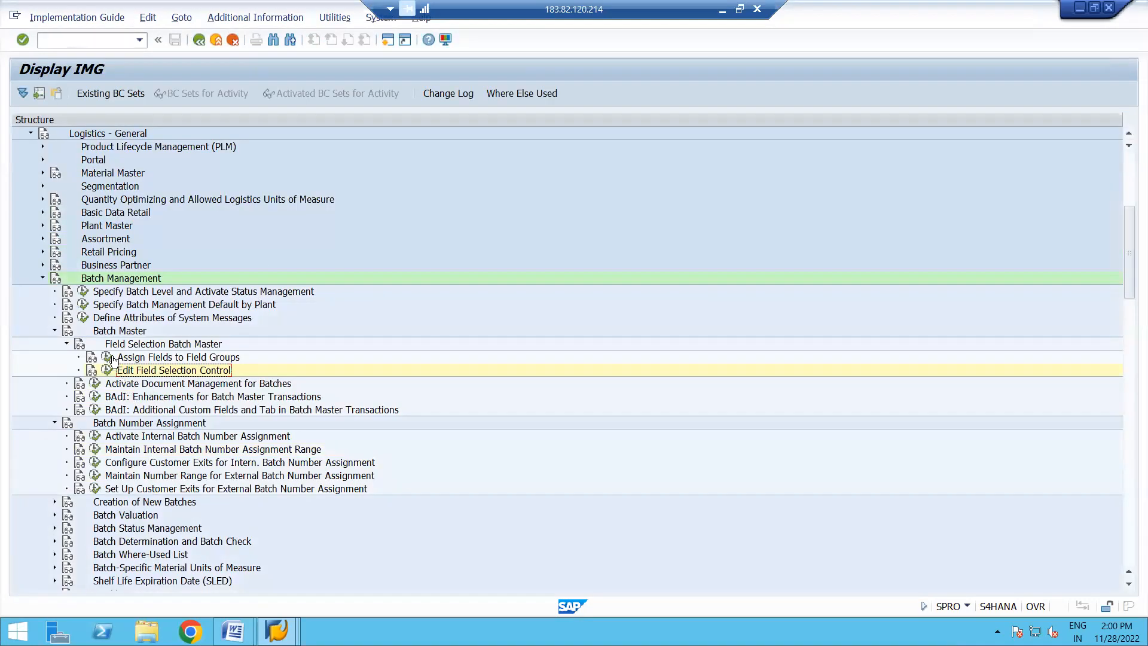
- Run Assign Fields to Field Groups, review the whole list of batch master field assignments, and return to the IMG
left_click(108, 357)
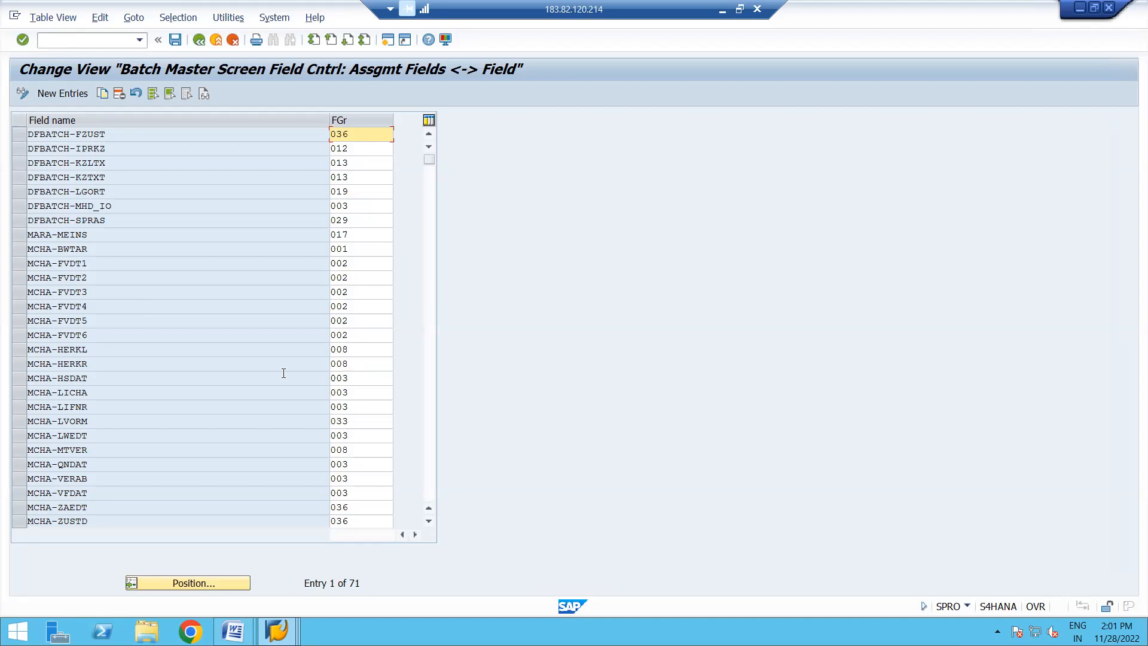
left_click(432, 267)
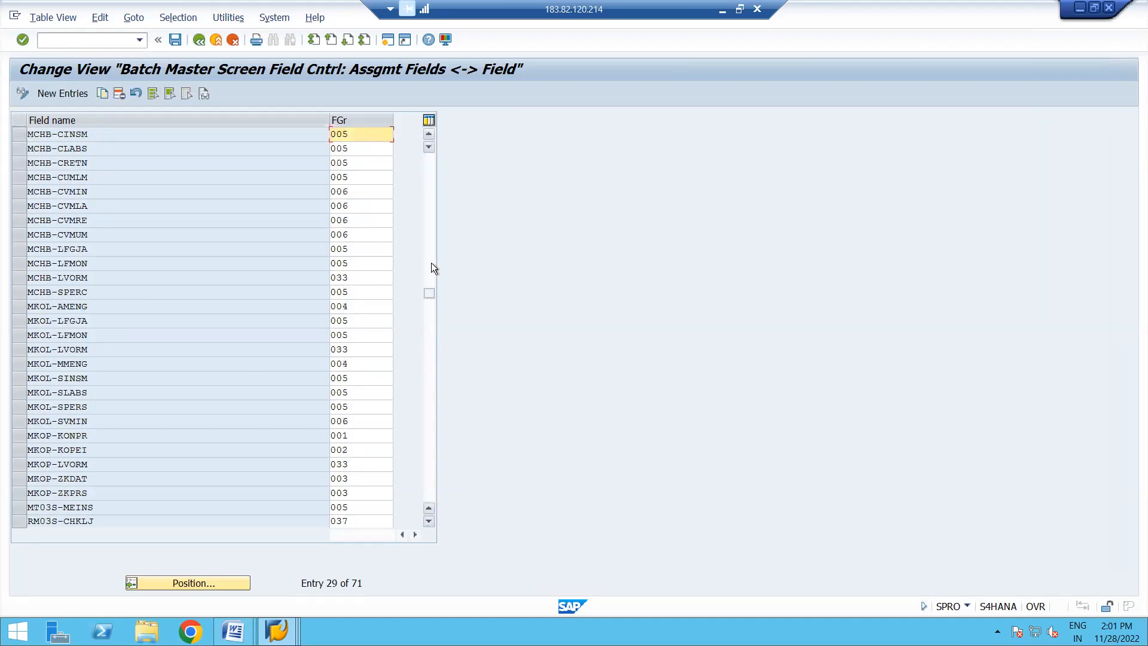
left_click(430, 375)
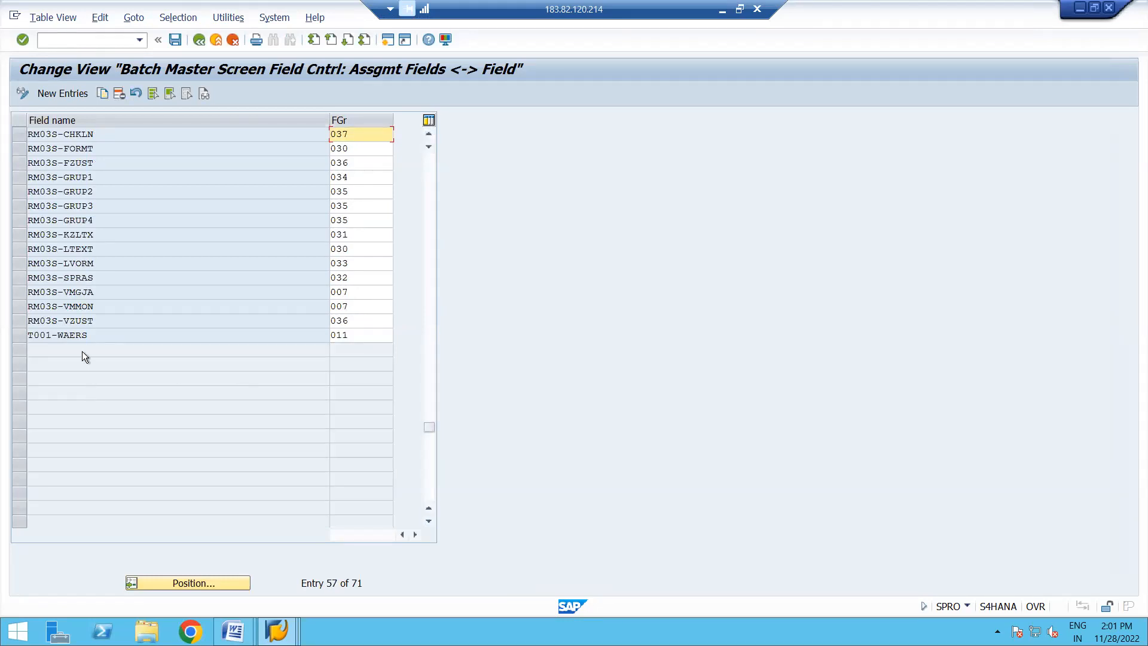
left_click(200, 41)
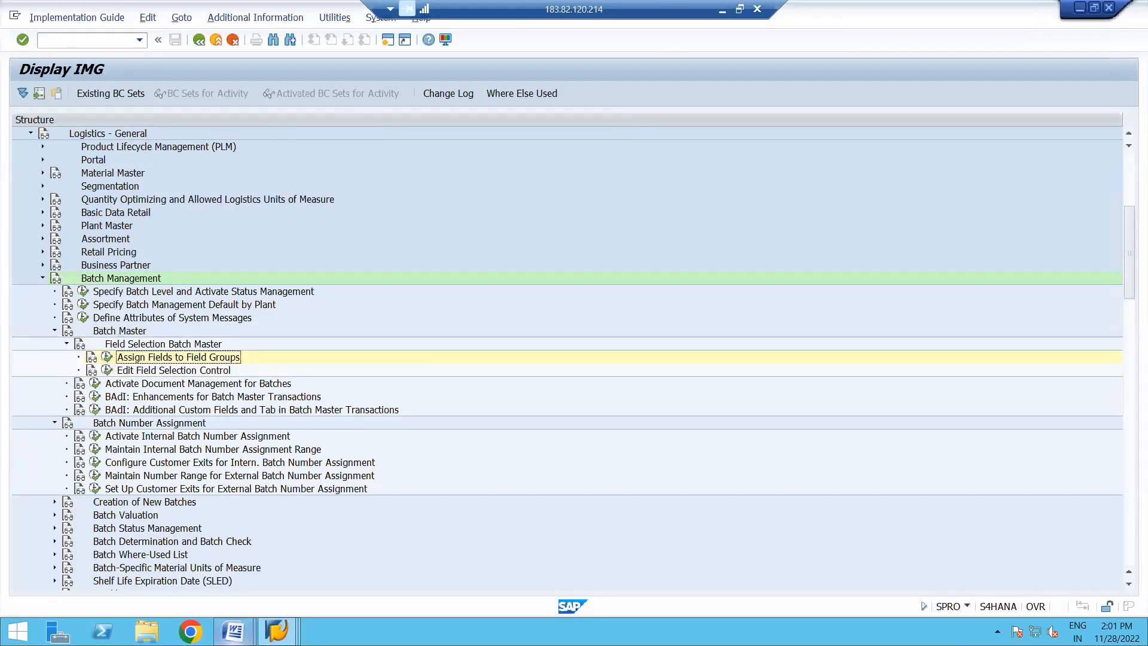
- Switch to the Batch Management notes in Word and start a new paragraph after the OMAD note
left_click(252, 629)
left_click(160, 576)
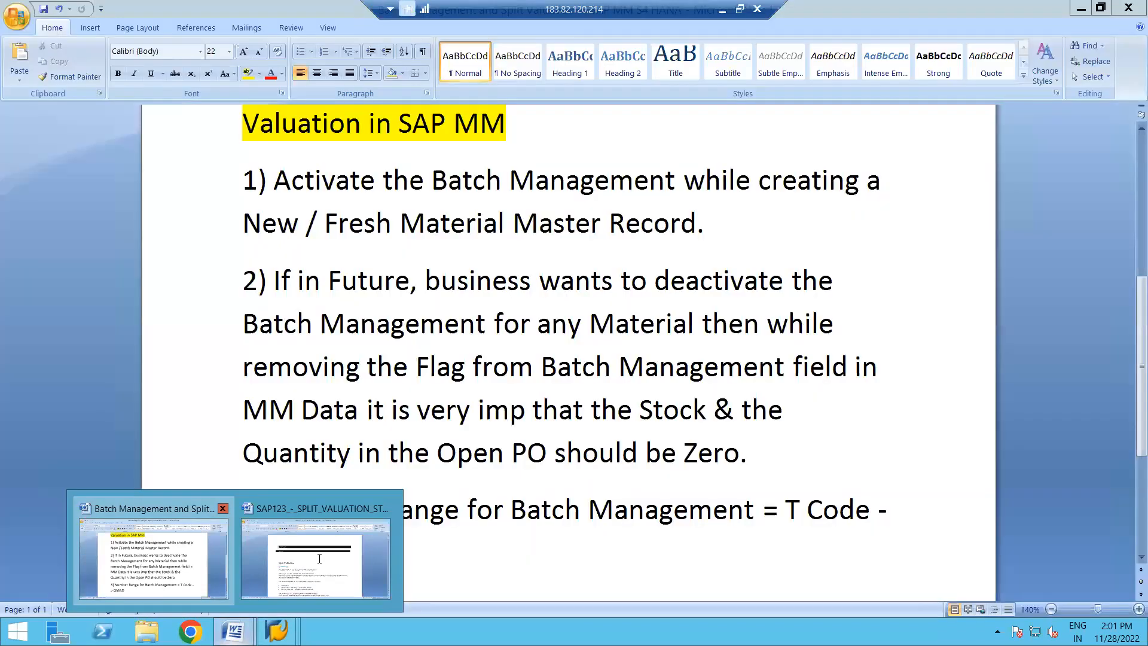
left_click(362, 547)
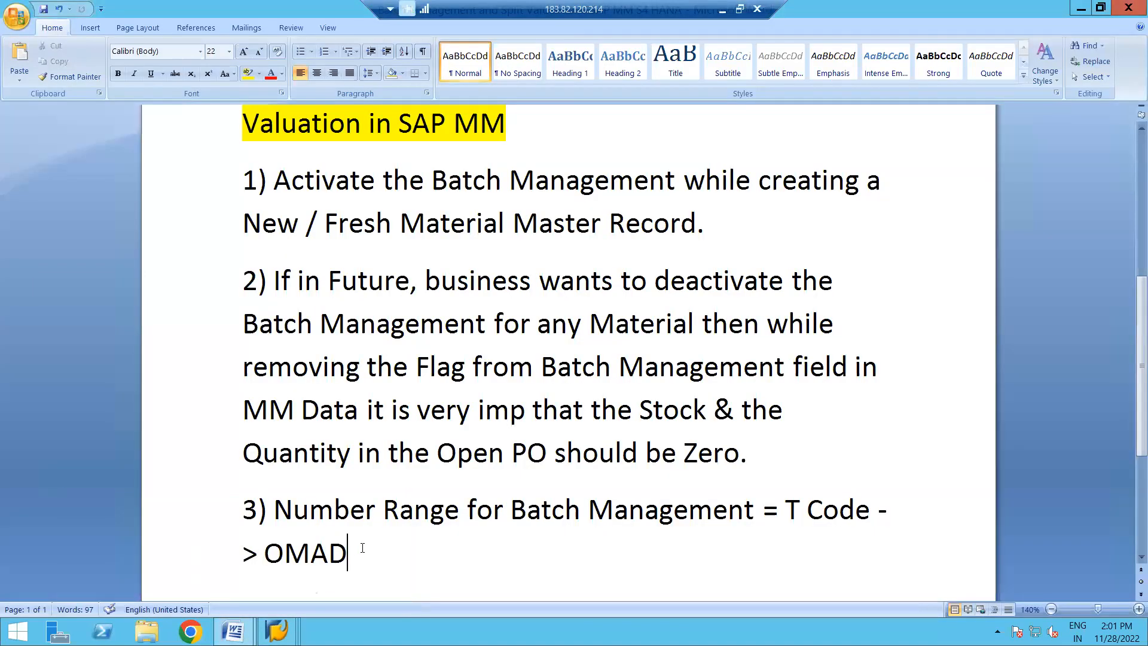
key("Return")
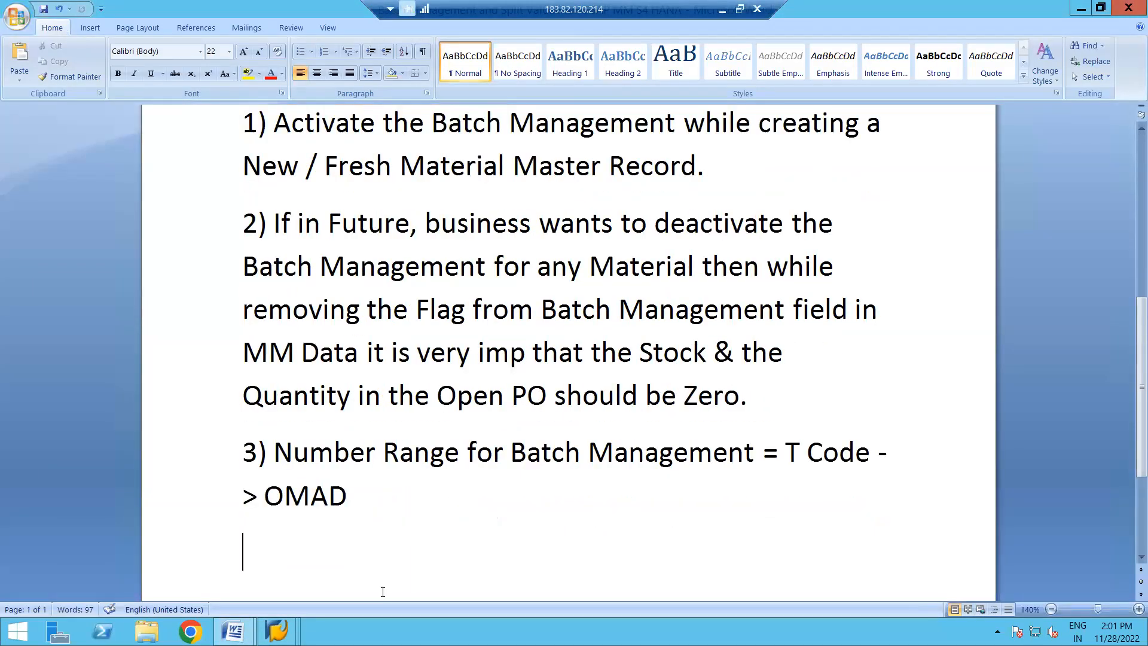
left_click(277, 631)
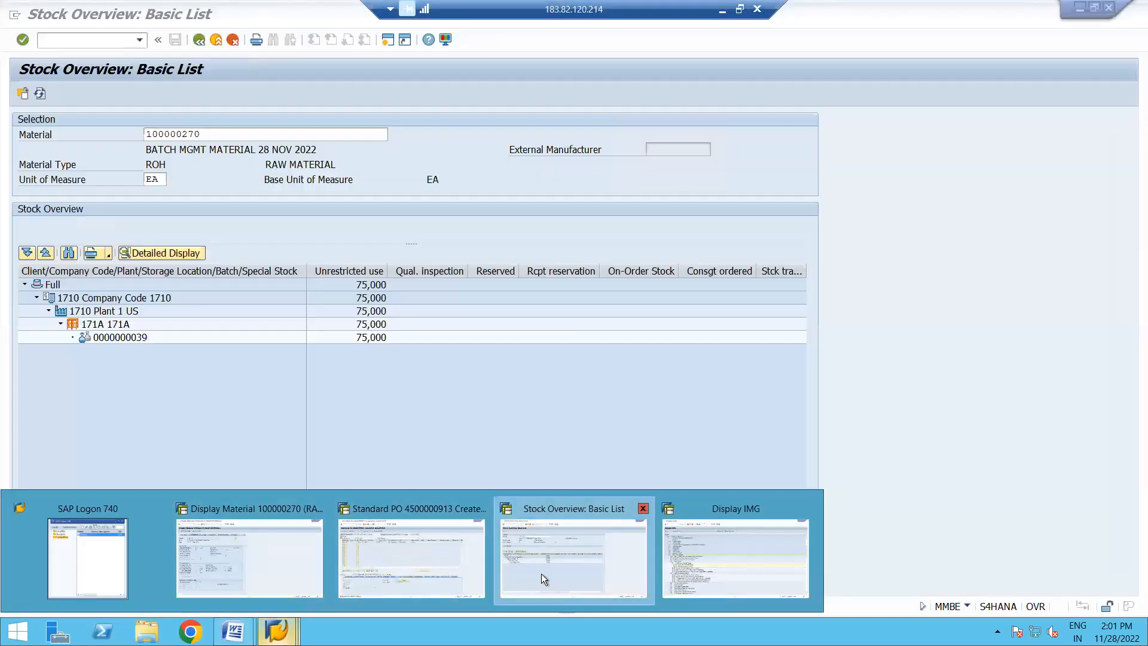
left_click(540, 573)
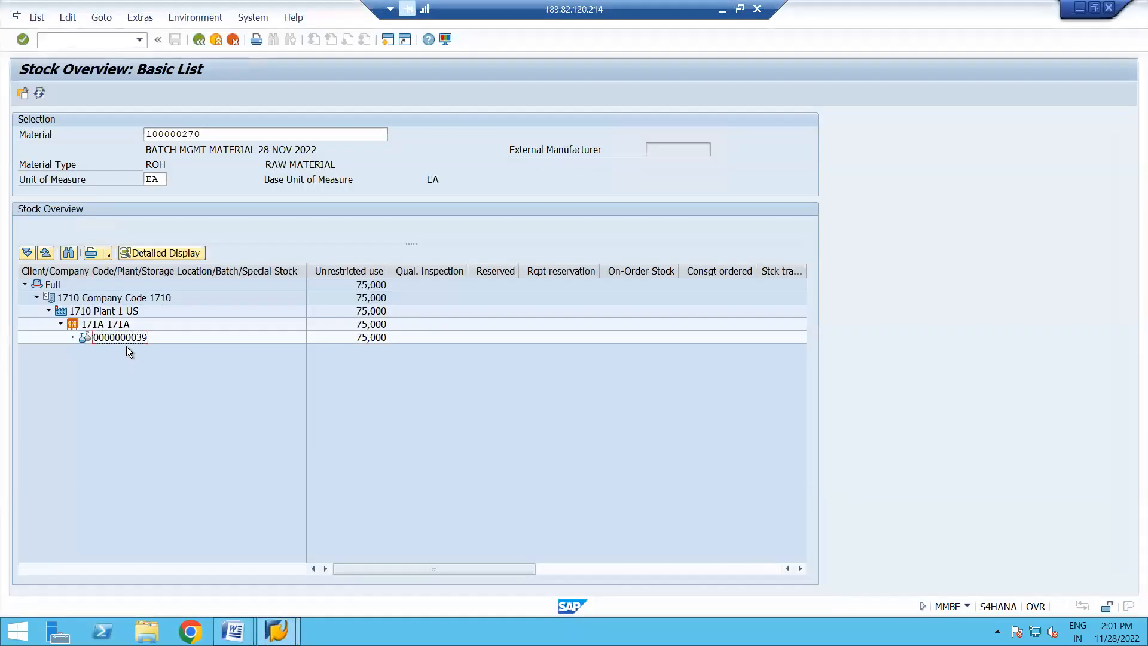
left_click(123, 338)
left_click(387, 42)
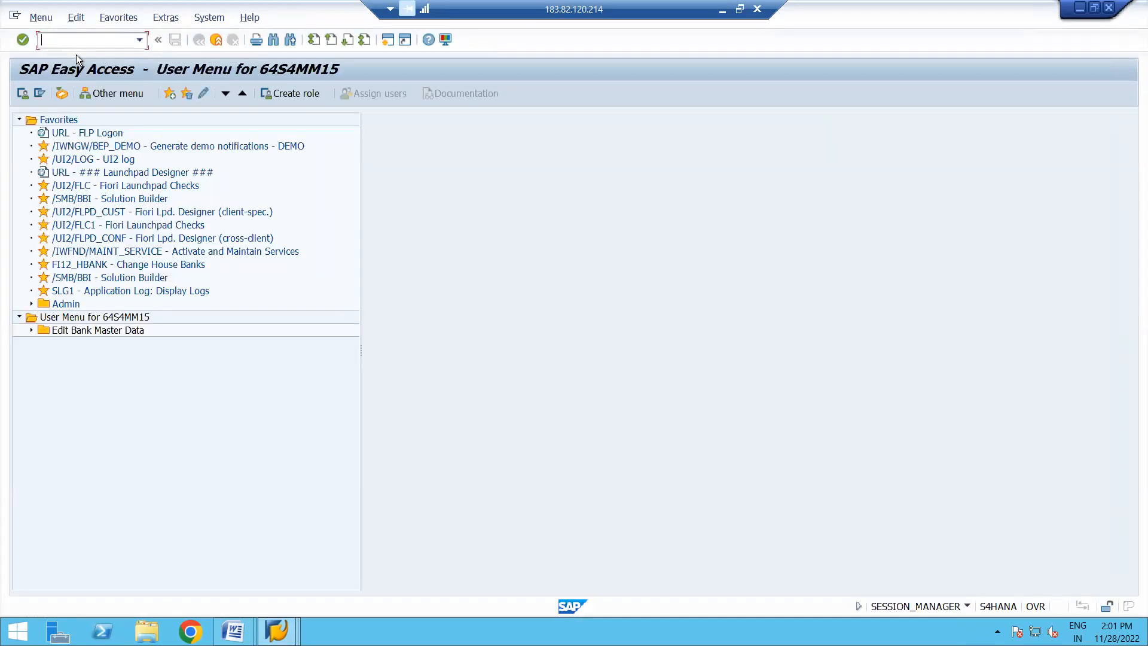
type("msc3n")
key("Return")
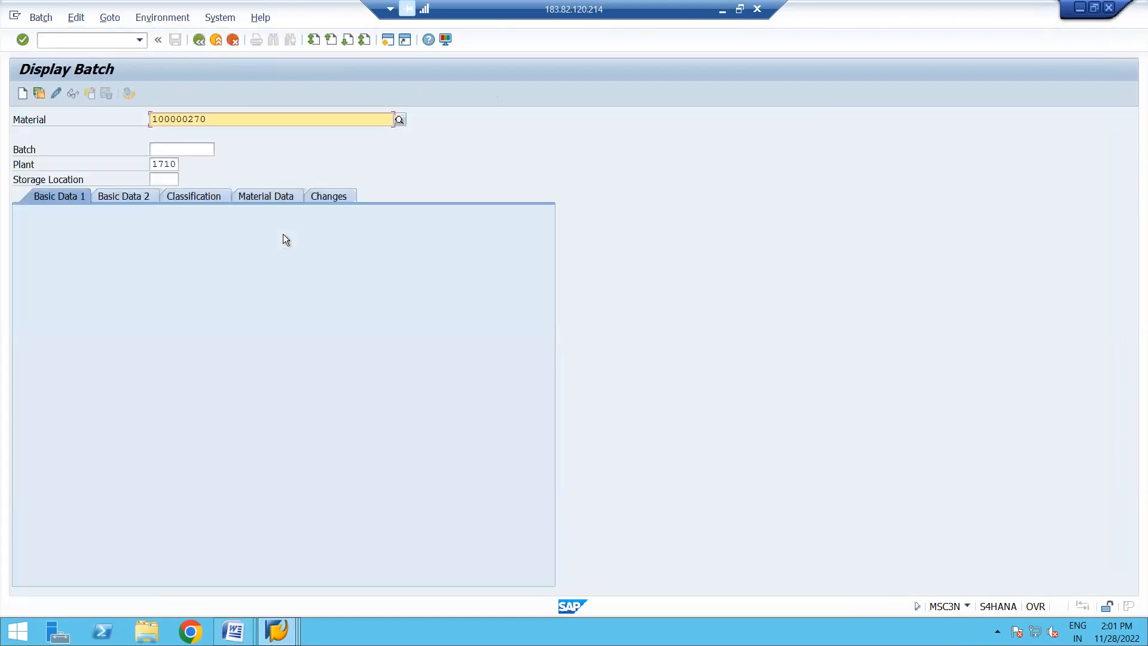
left_click(185, 154)
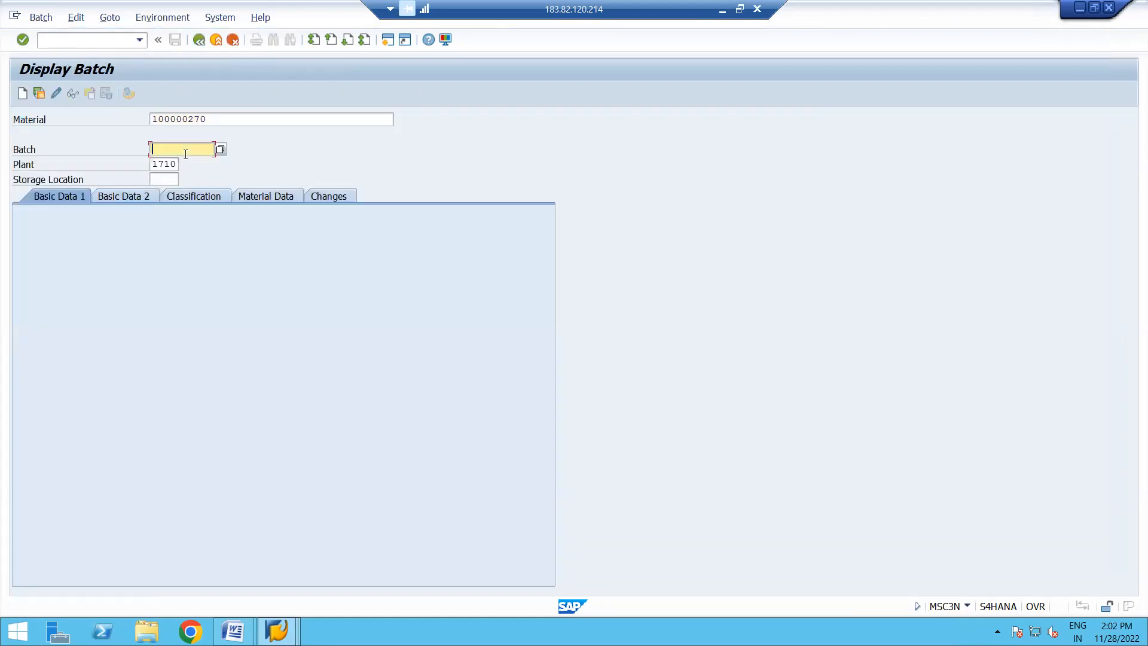
key("ctrl+v")
left_click(71, 95)
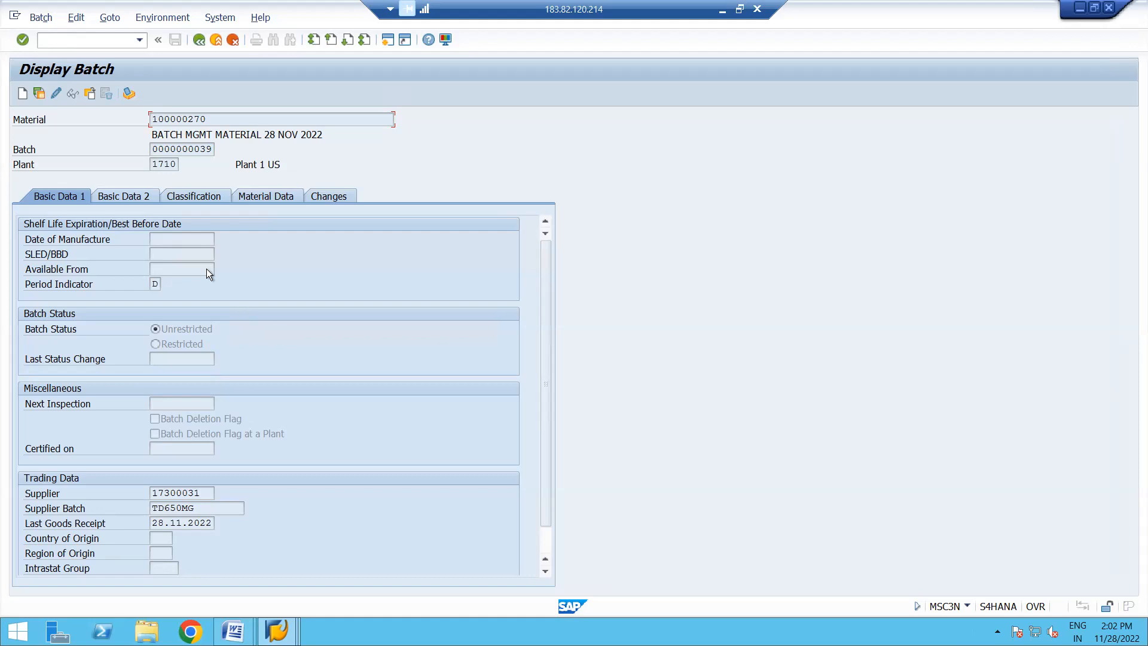
left_click(186, 240)
left_click(166, 255)
left_click(176, 269)
left_click(55, 92)
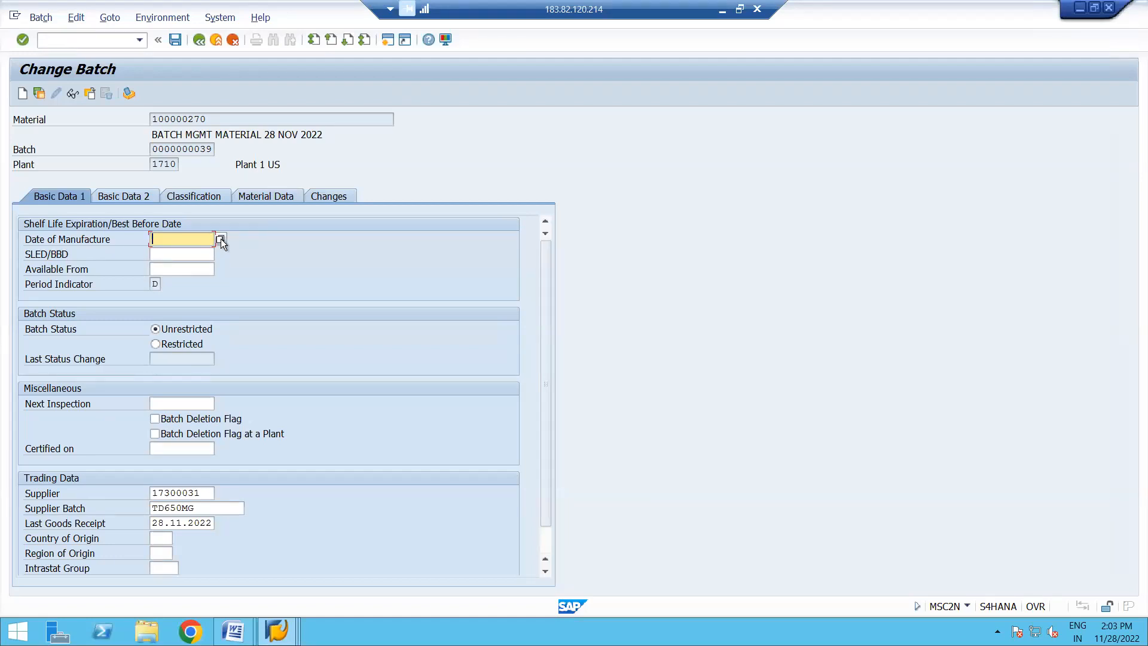
left_click(220, 239)
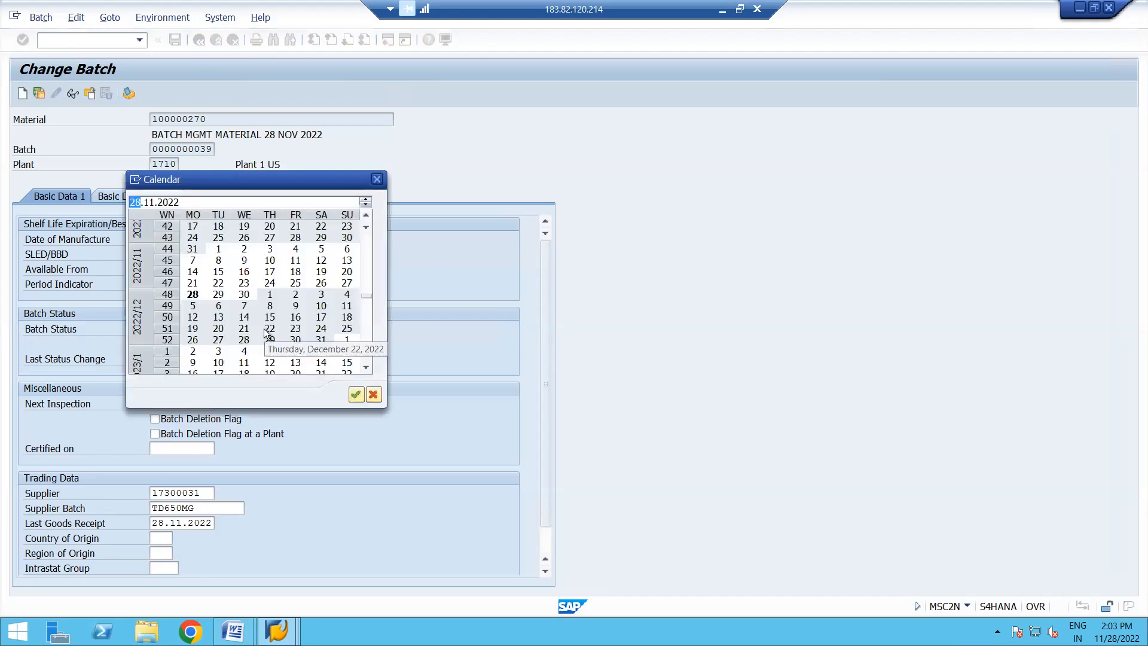
double_click(218, 294)
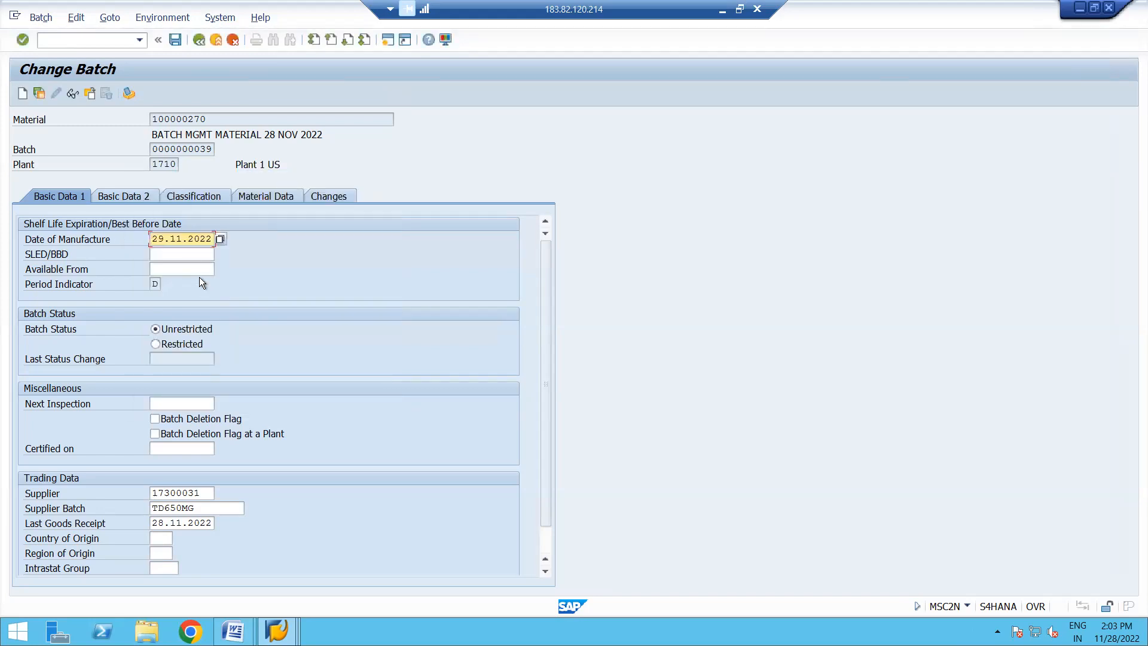
- Set the batch's SLED/BBD to 11.12.2022 and its Available From date to 28.11.2022
left_click(173, 251)
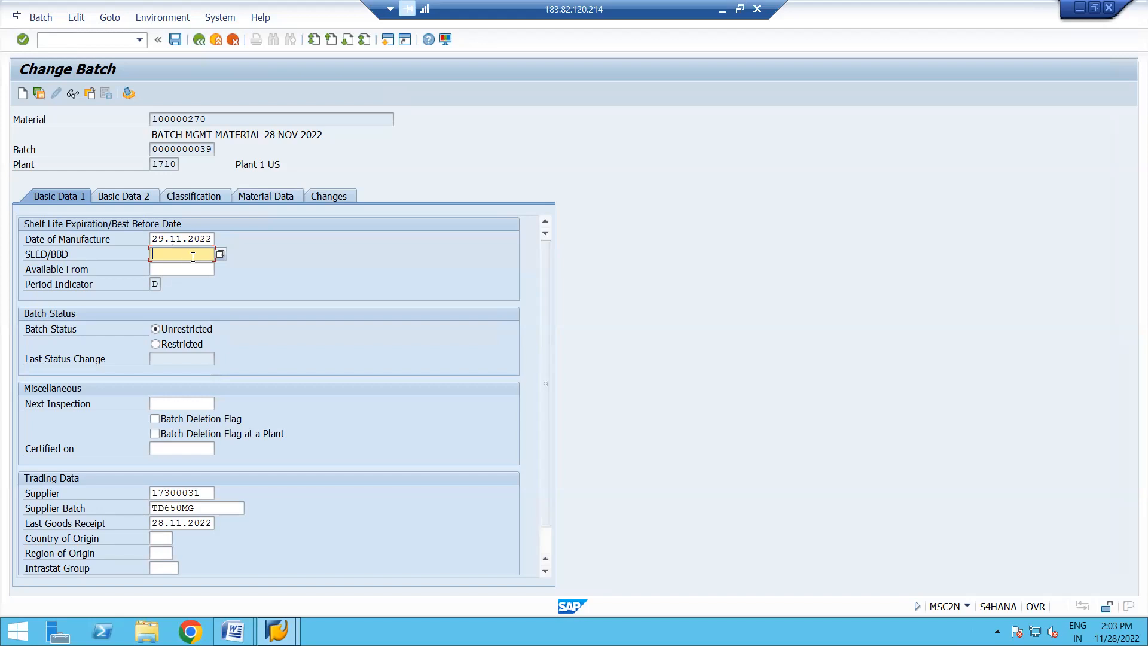
left_click(219, 256)
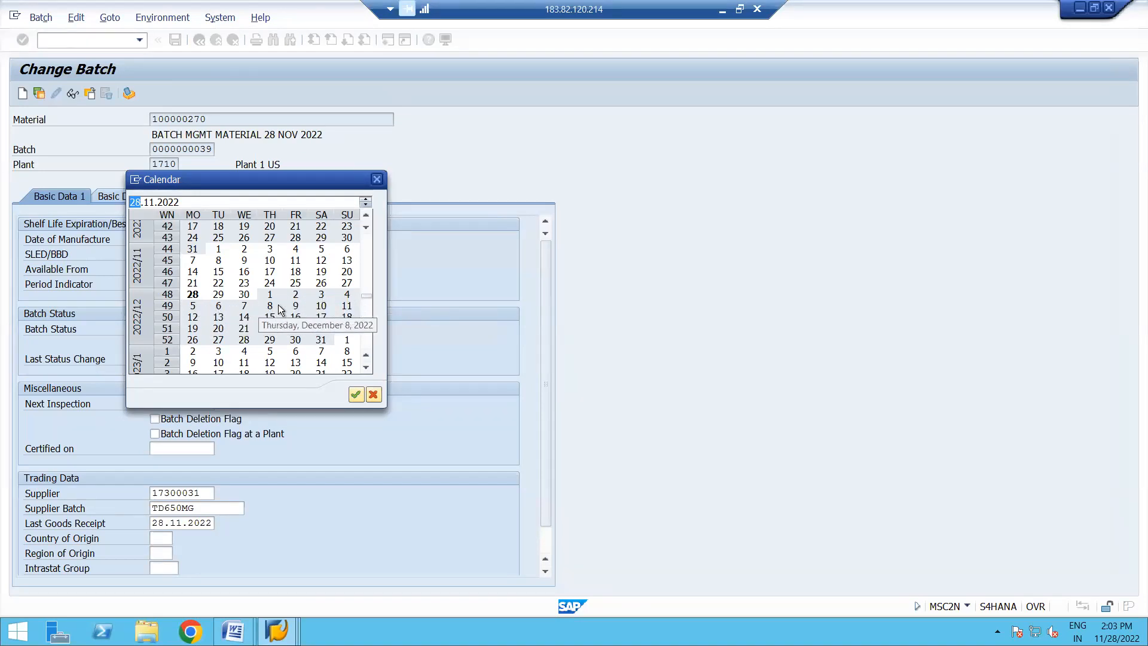
double_click(347, 306)
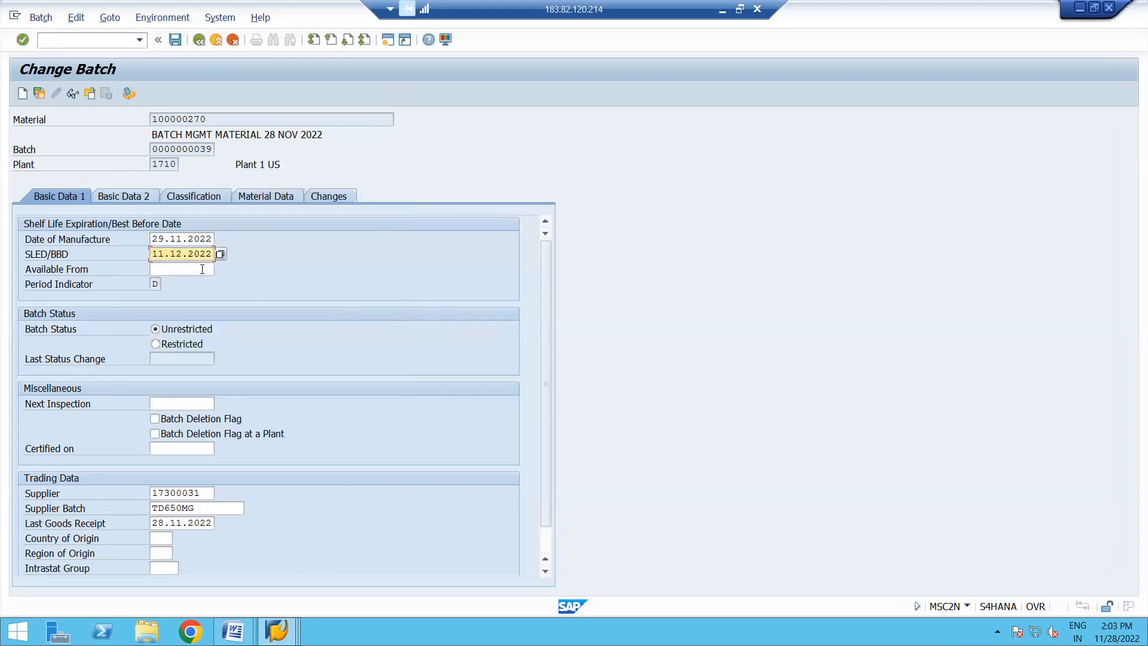
left_click(183, 270)
left_click(220, 270)
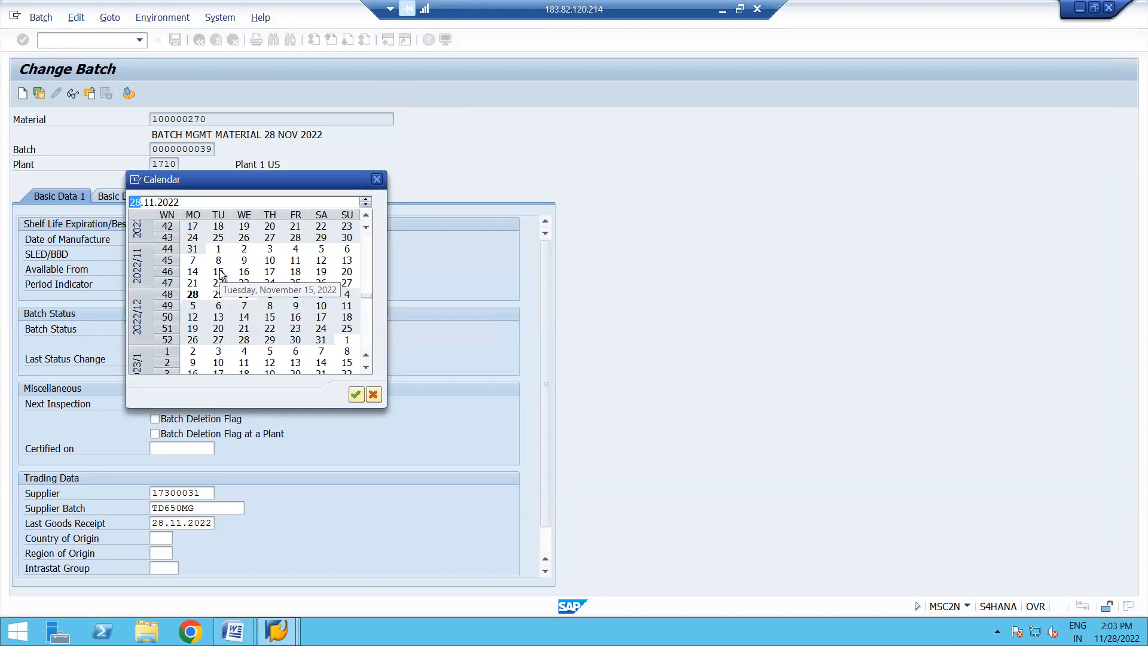
double_click(195, 294)
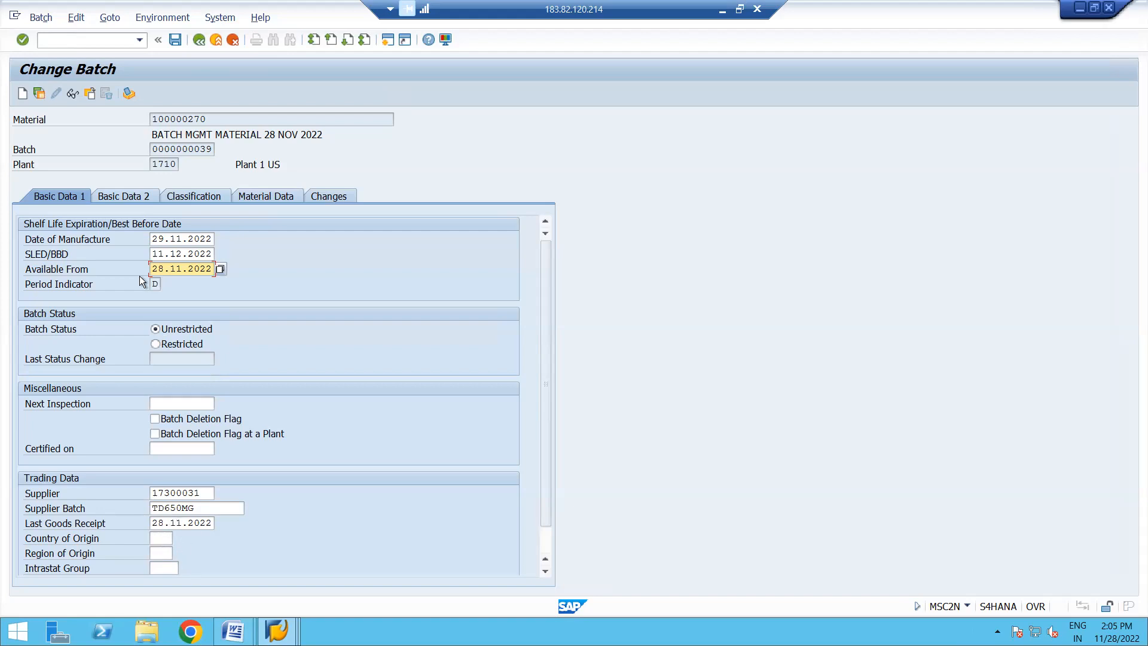
- Review the batch's Basic Data 2 and Classification views, then return to Basic Data 1
left_click(132, 195)
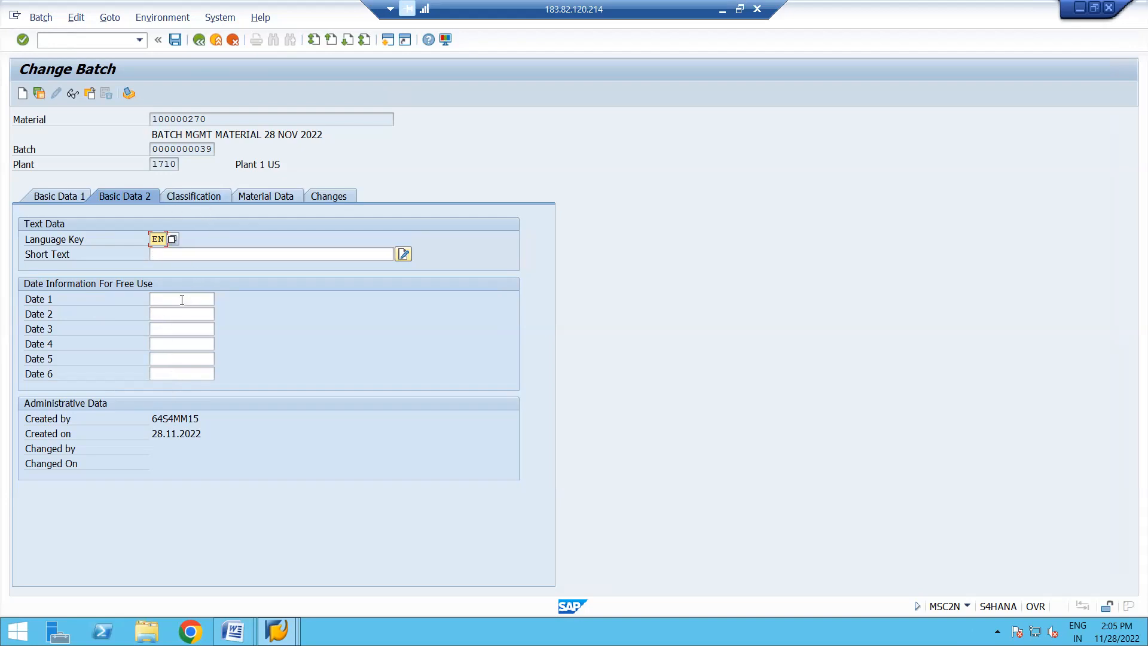
left_click(199, 197)
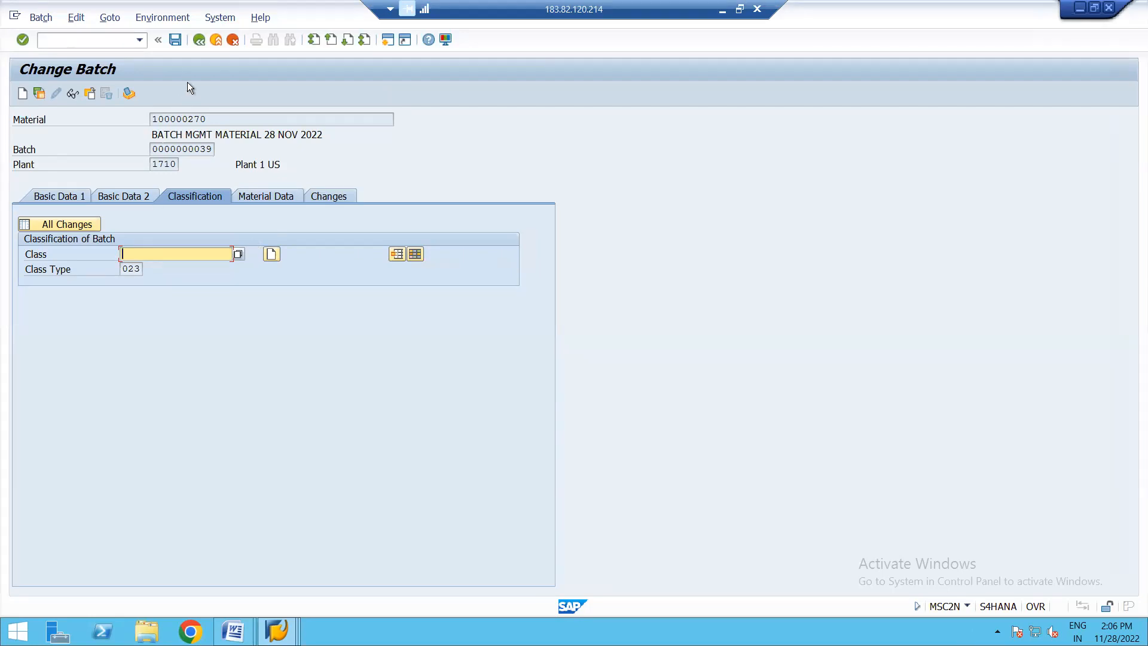
left_click(59, 196)
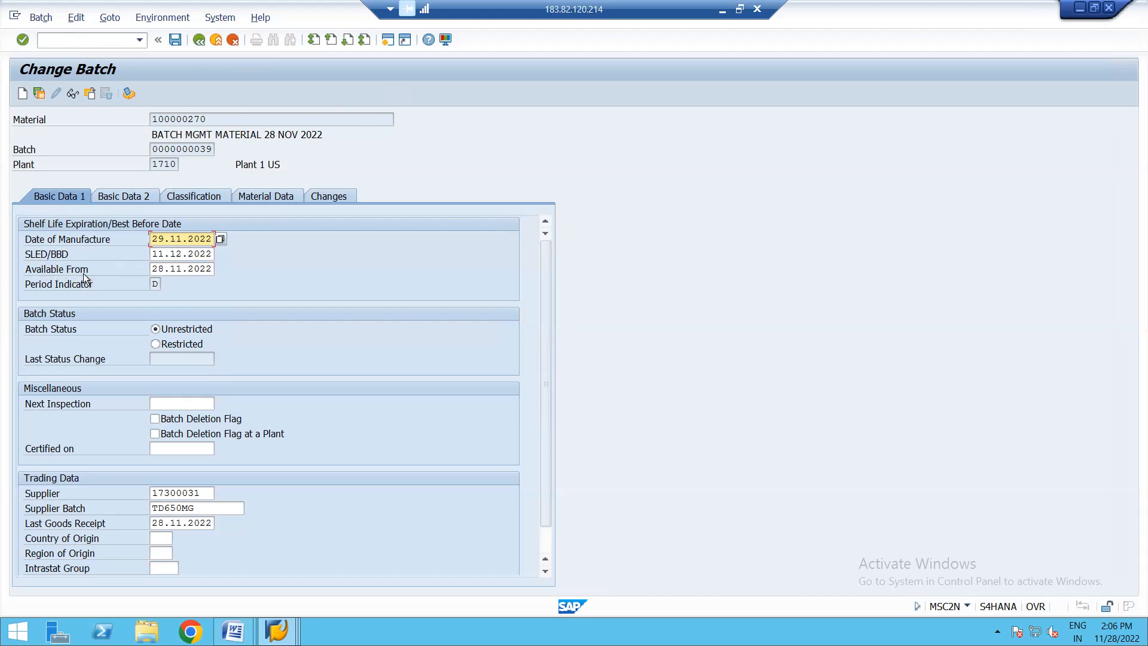
left_click(174, 40)
left_click(176, 41)
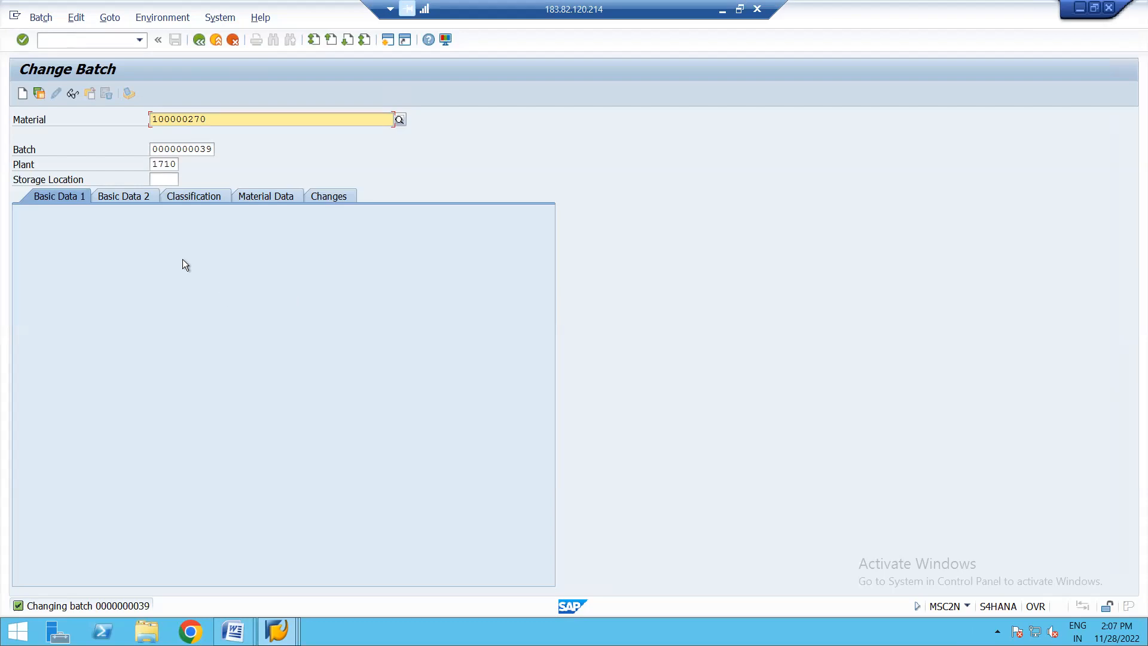
left_click(242, 628)
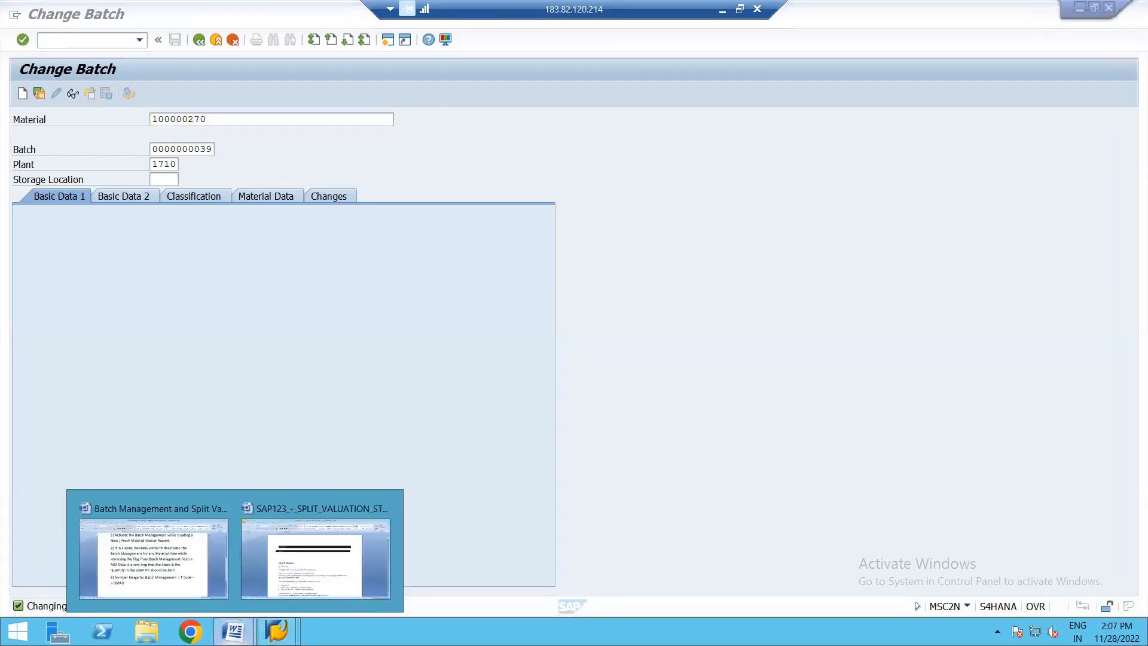
left_click(175, 569)
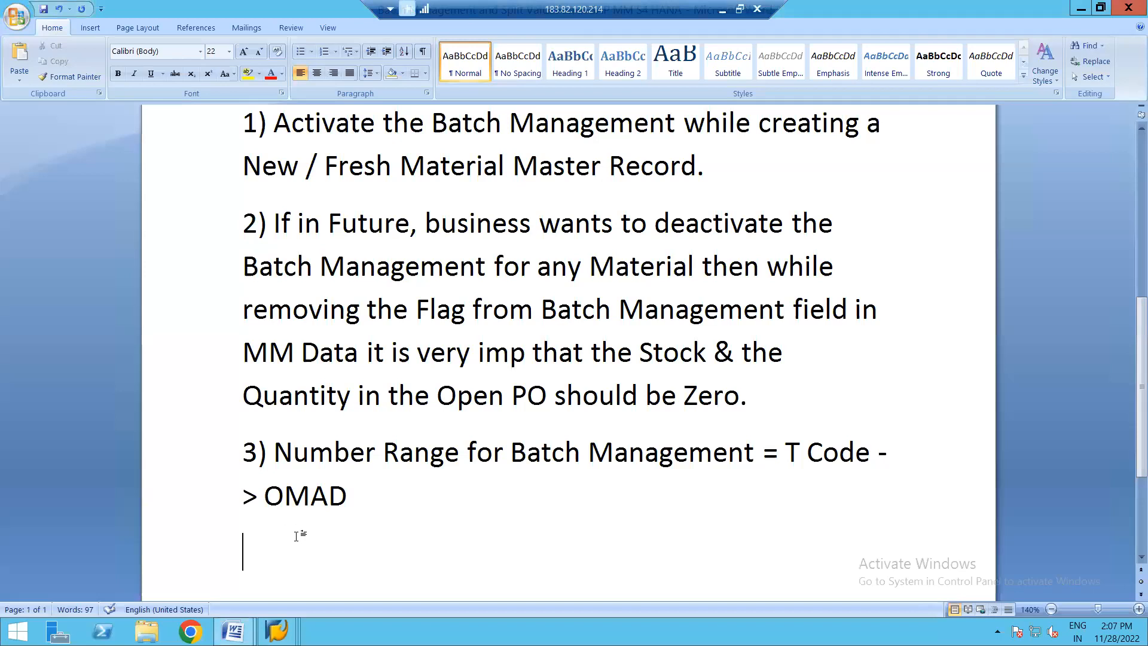
type("t c")
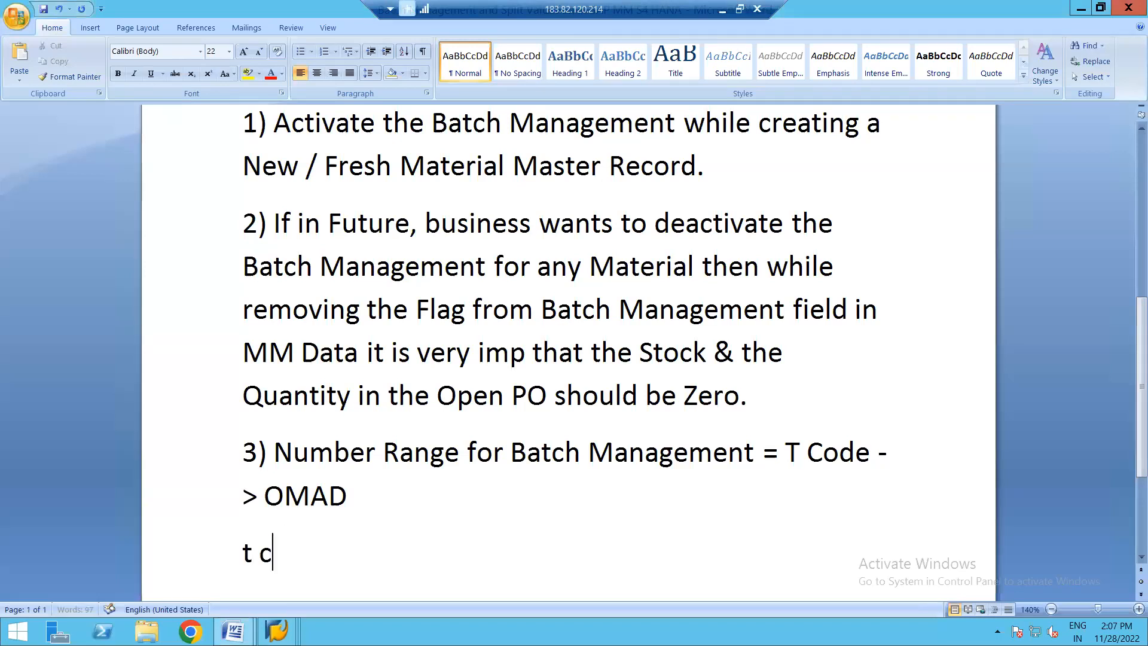
type("ODE")
key("BackSpace")
key("BackSpace")
key("BackSpace")
key("BackSpace")
key("BackSpace")
key("BackSpace")
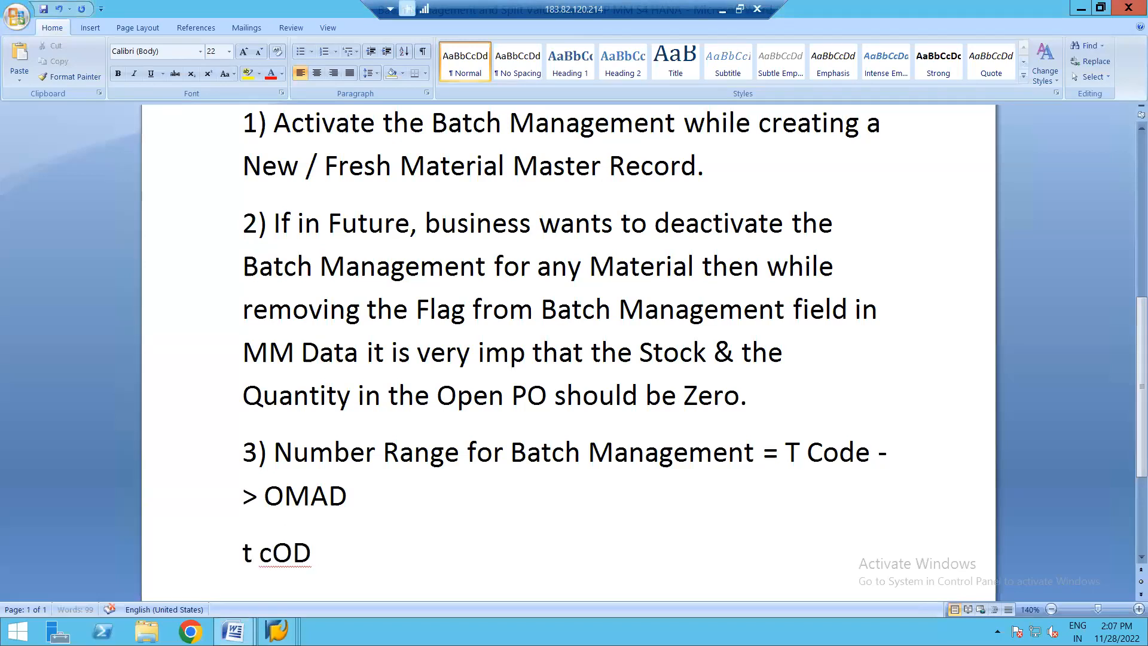
key("BackSpace")
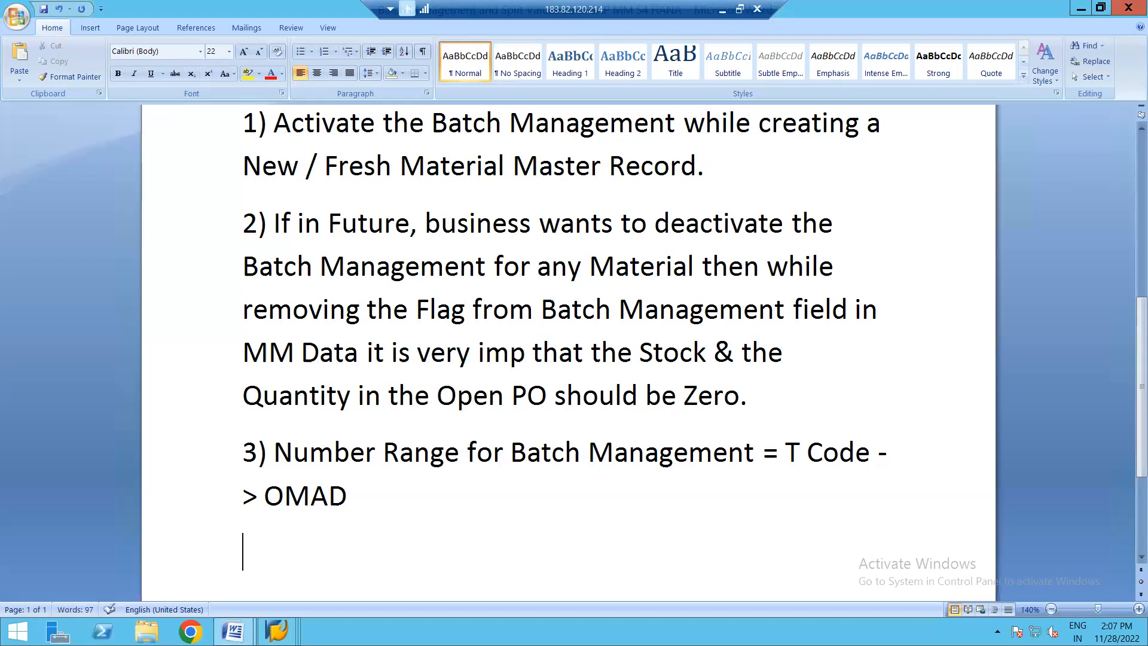
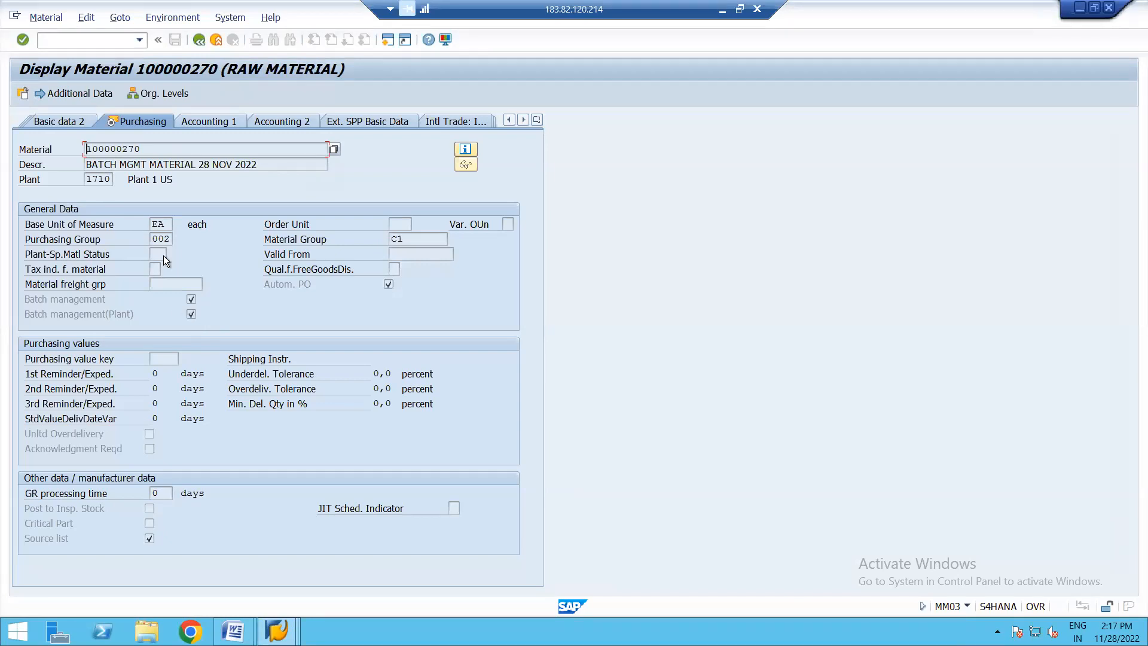
- Open material 100000270 for immediate change in its Purchasing view for plant 1710
left_click(199, 40)
left_click(48, 18)
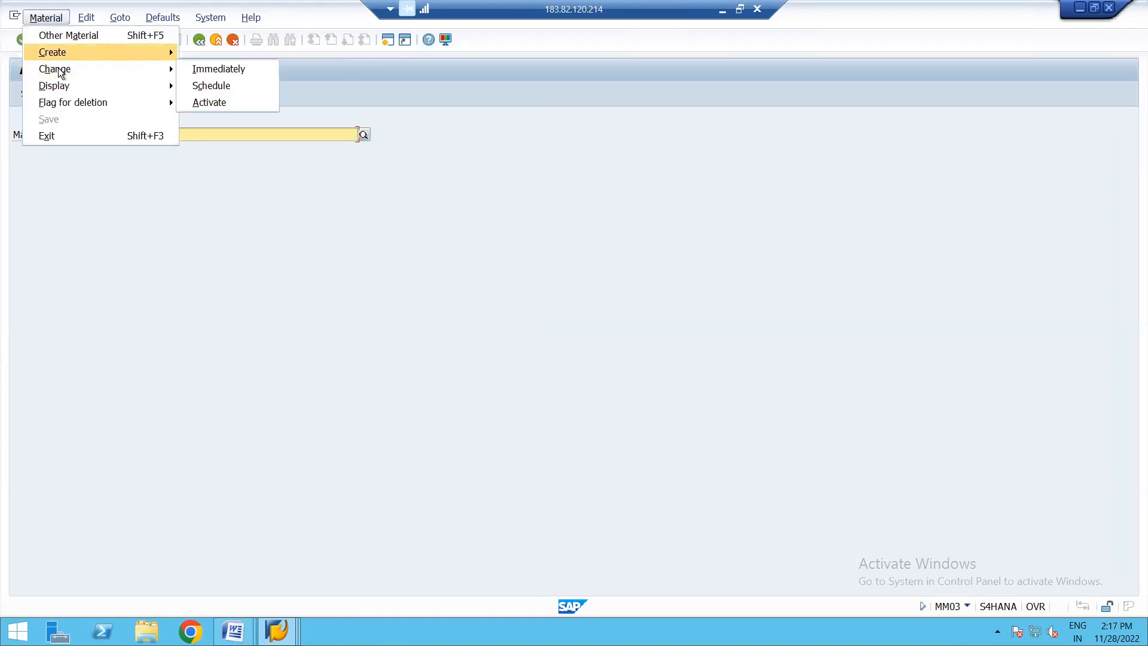
mouse_move(151, 72)
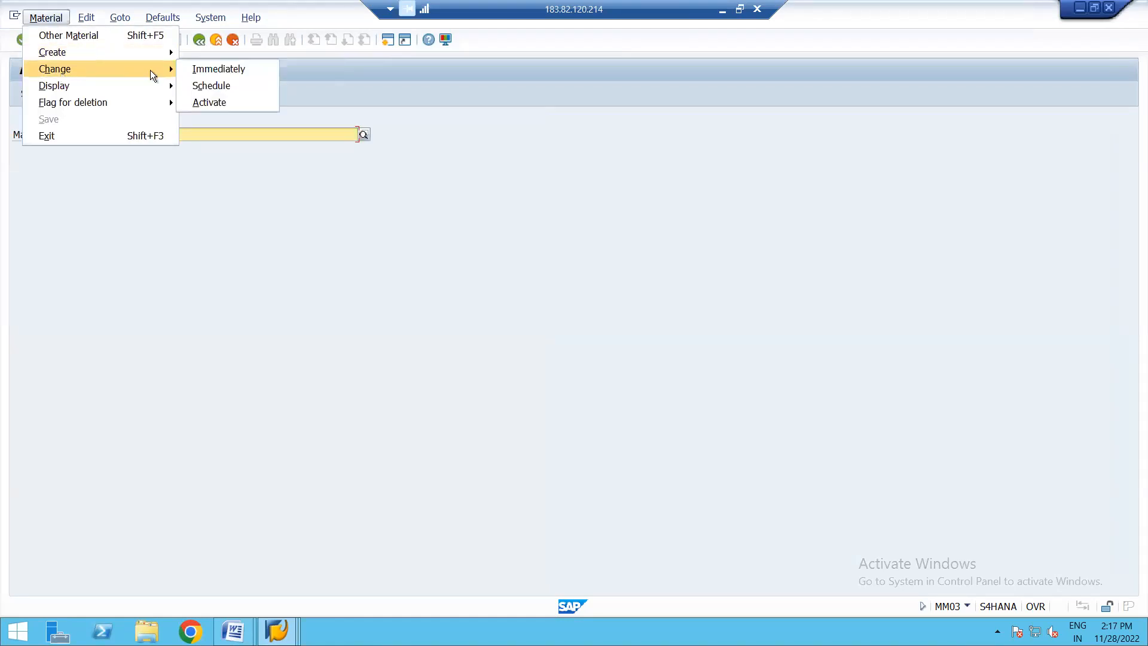
left_click(209, 69)
key("Return")
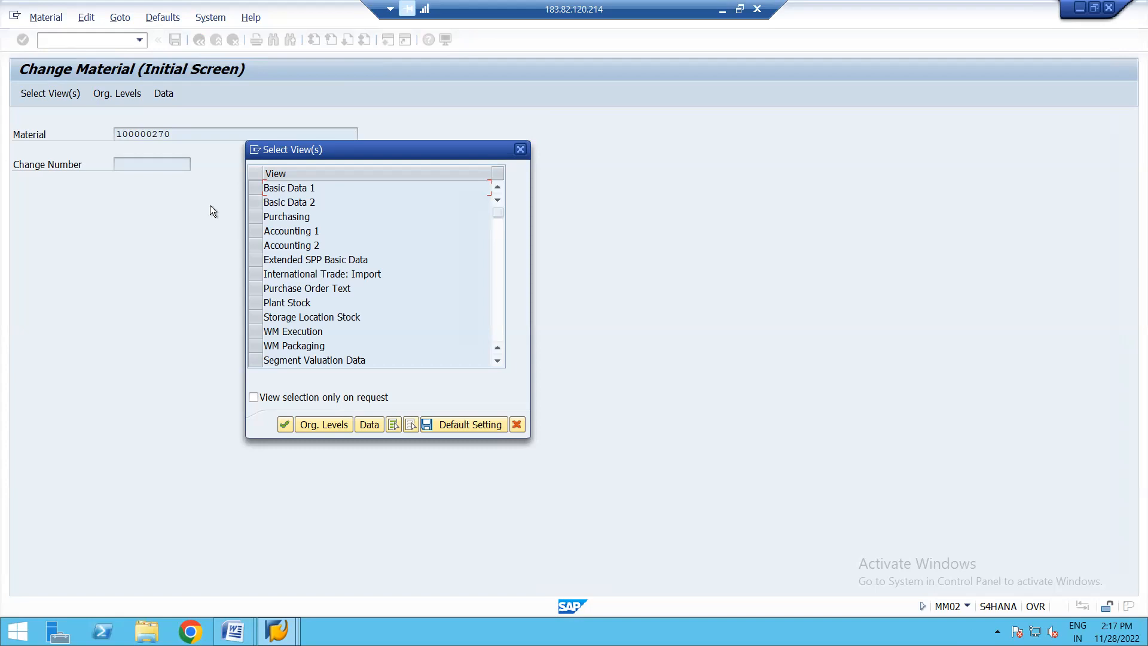
left_click(256, 215)
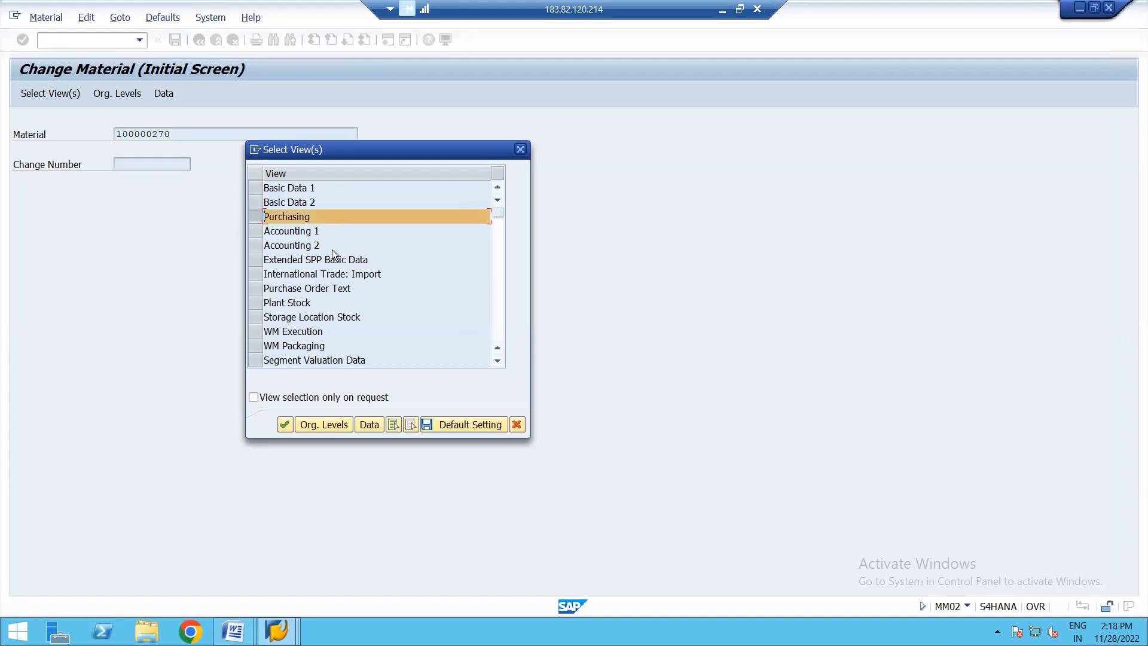
key("Return")
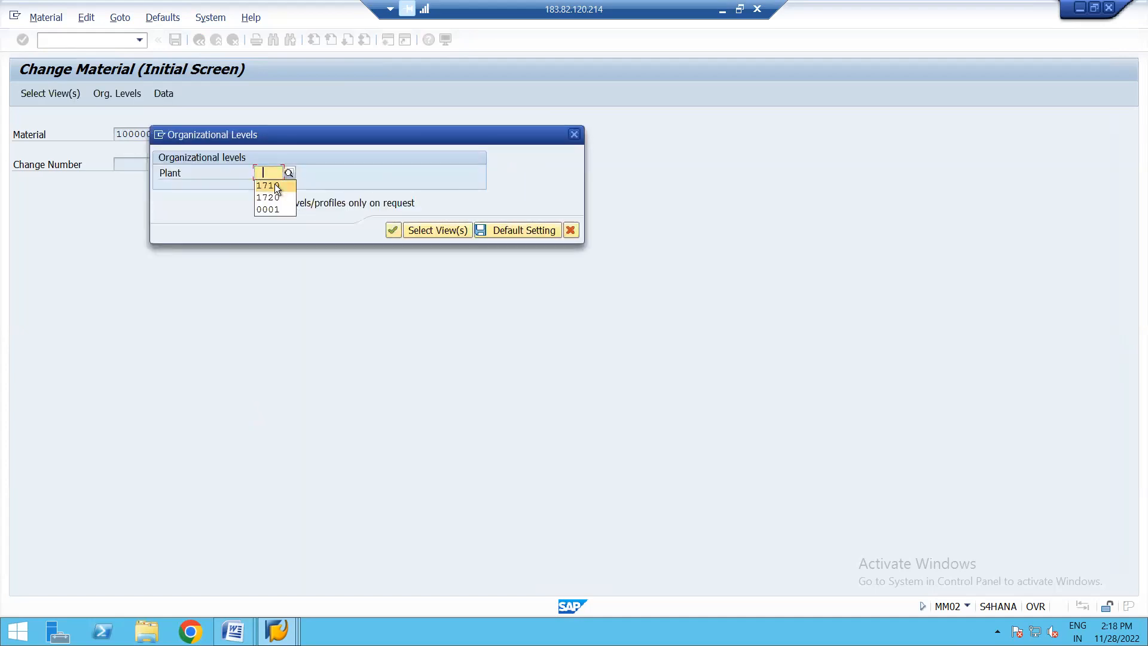
key("Return")
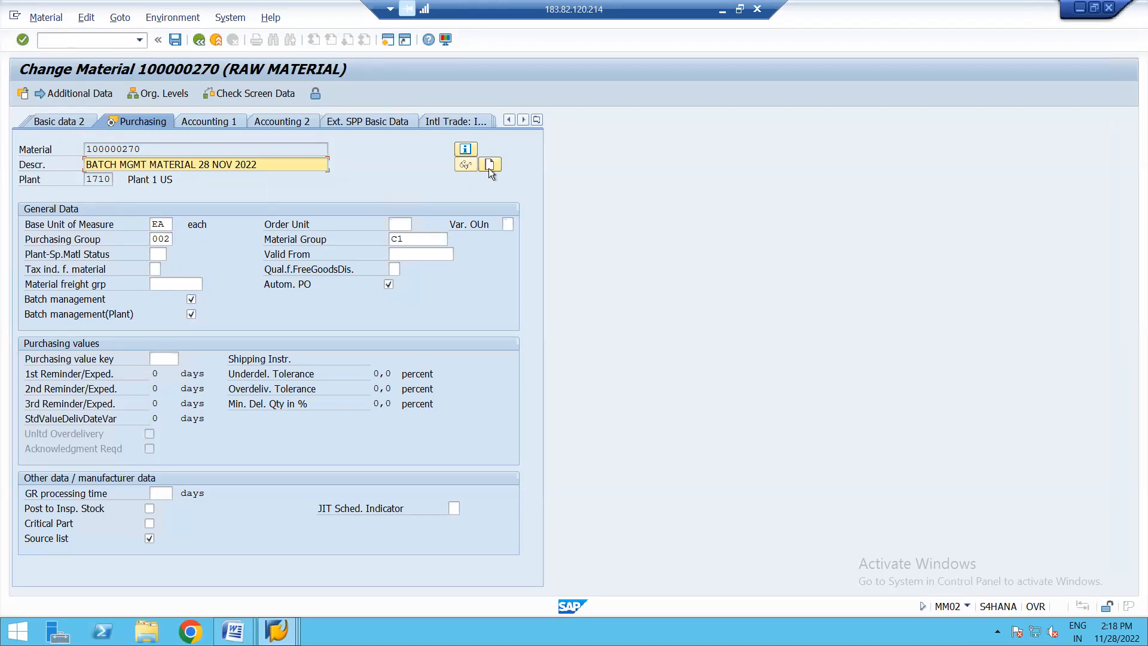
- Examine the material's plant stock, then its storage location stock for storage location 171A
left_click(537, 120)
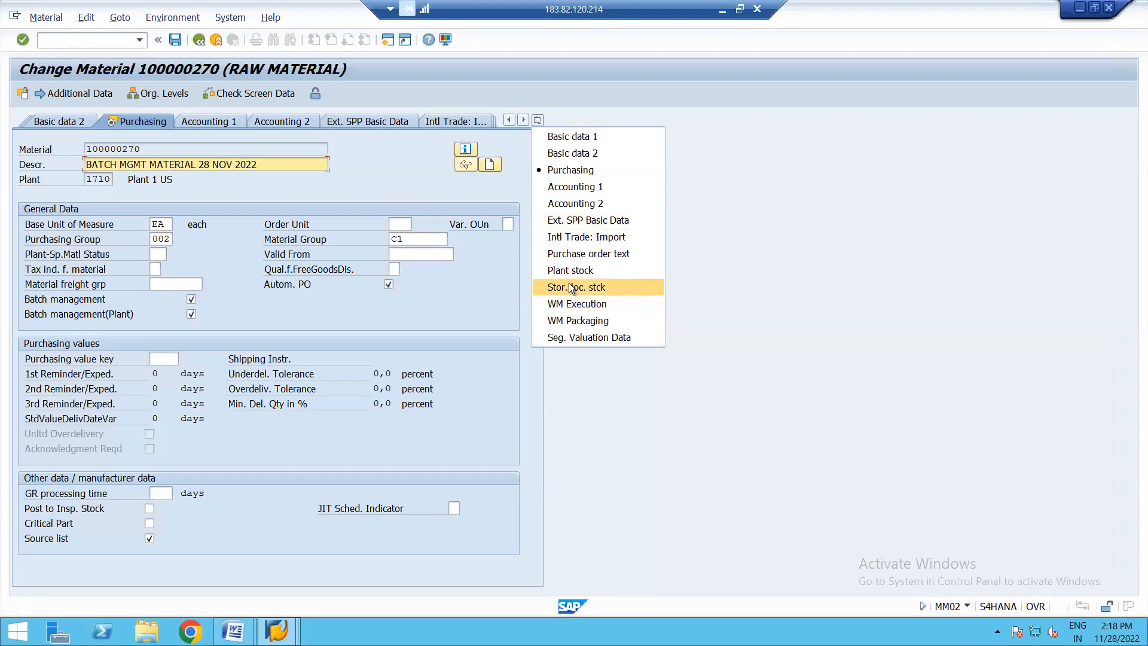
left_click(558, 271)
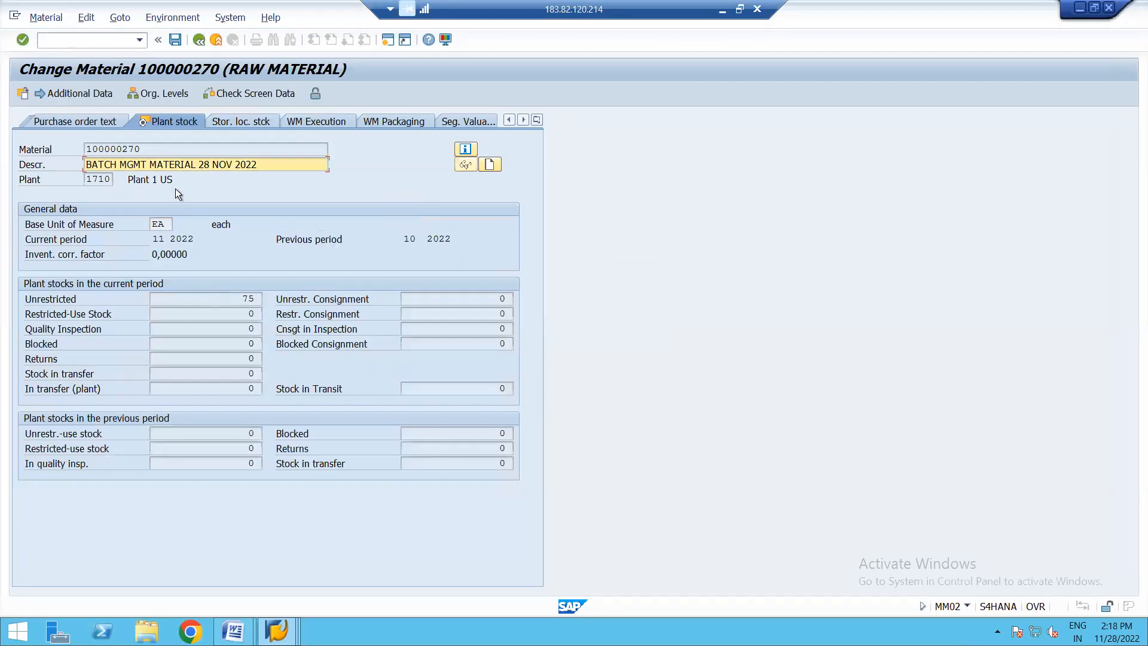
left_click(263, 119)
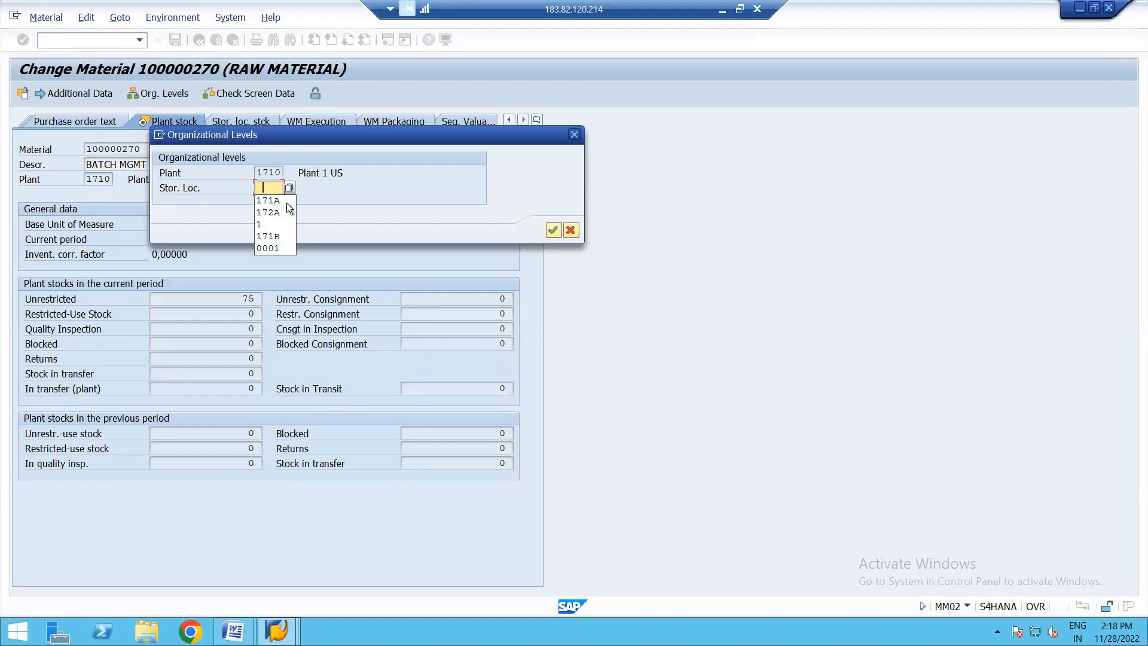
left_click(268, 200)
key("Return")
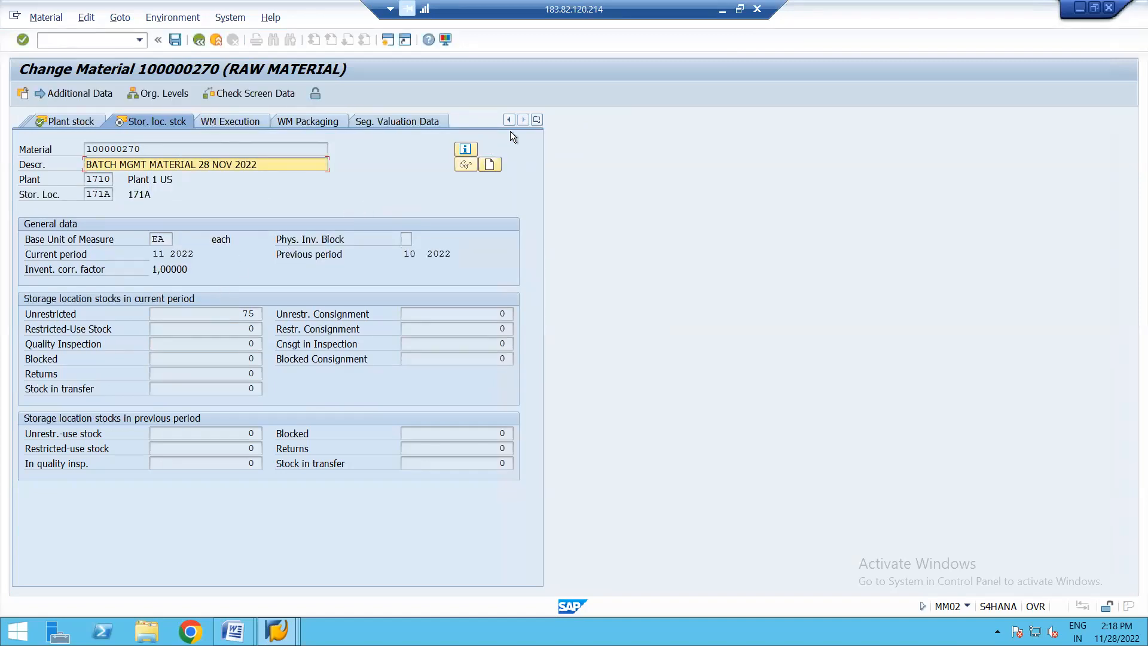
left_click(537, 121)
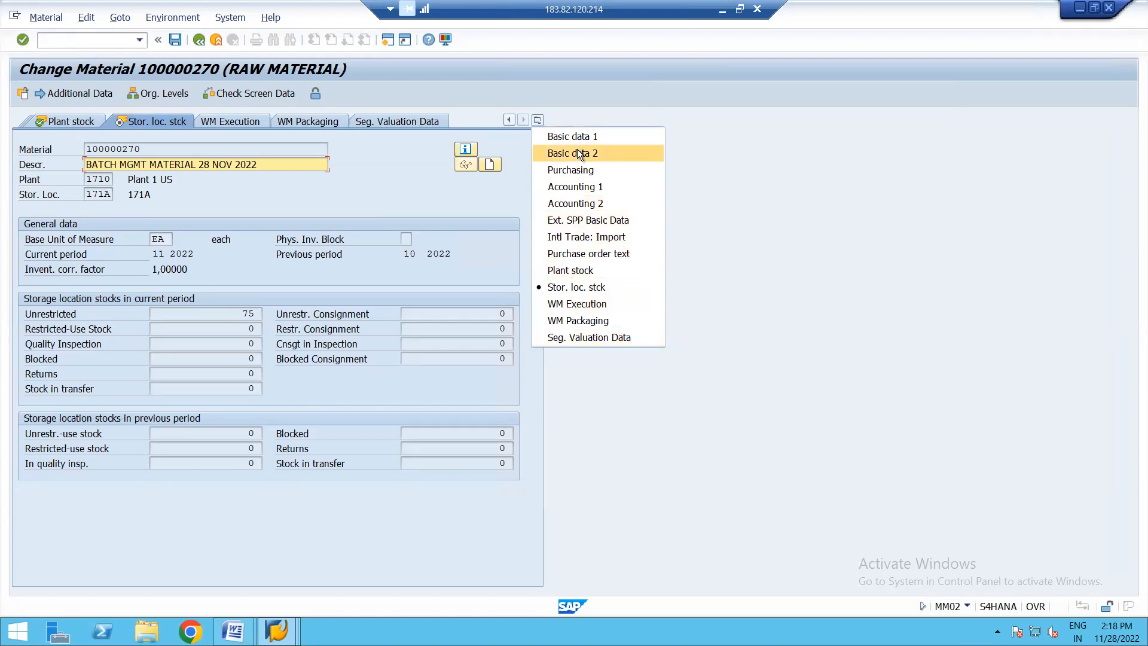
left_click(439, 193)
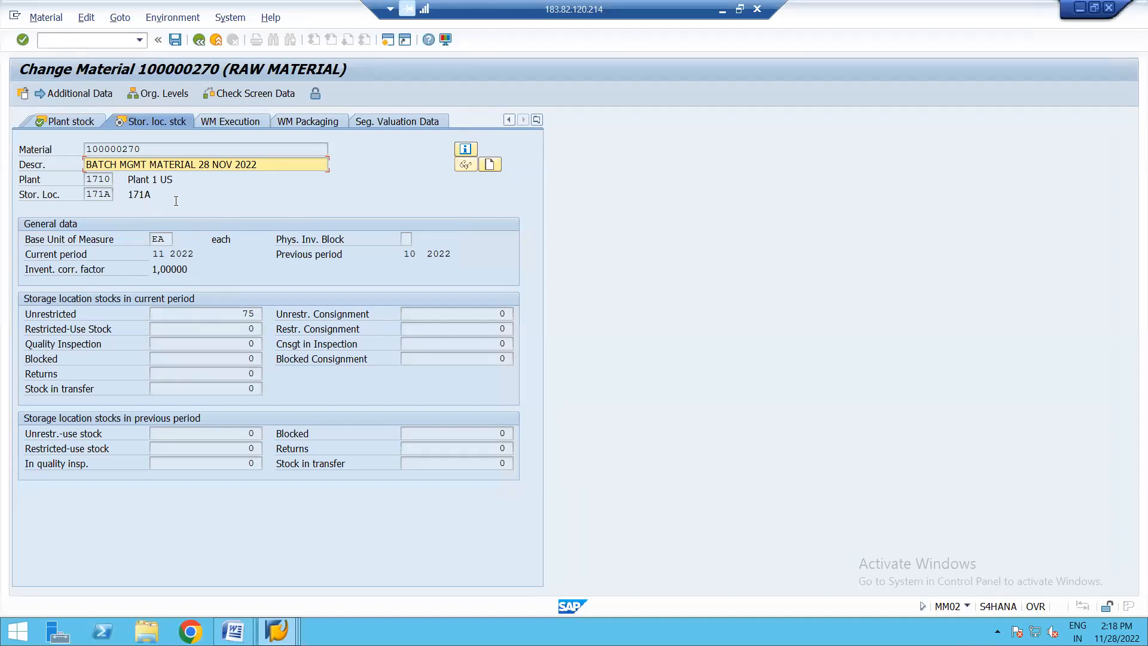
- Open transaction OMS2 in a new session, find material type ROH and display its details
left_click(387, 41)
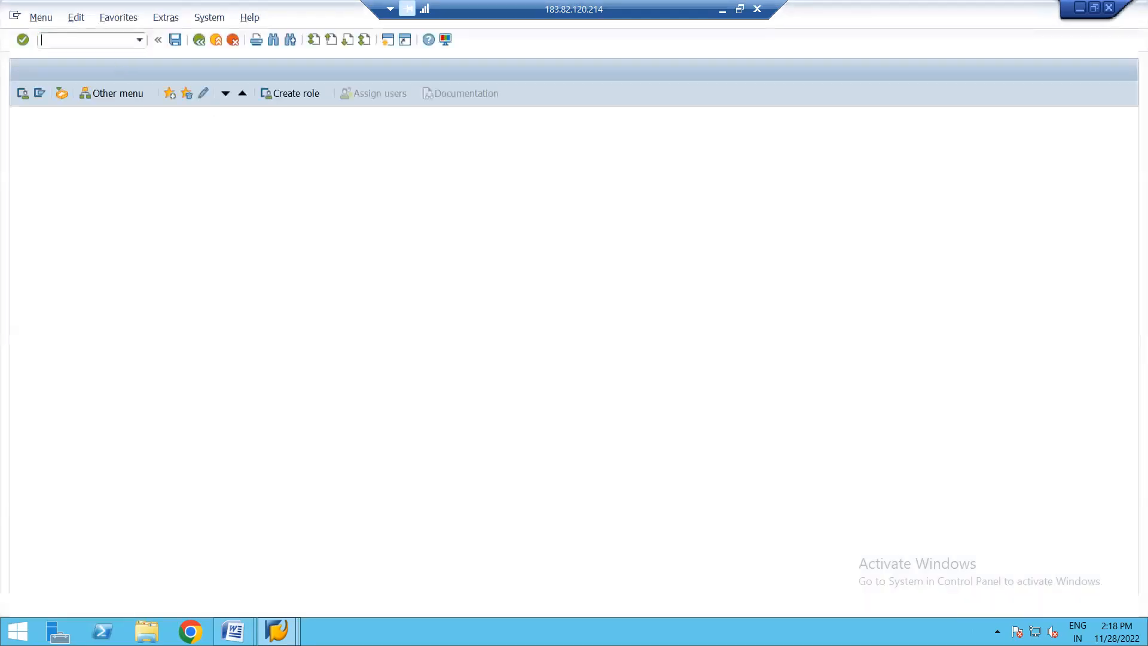
type("OMS2")
key("Return")
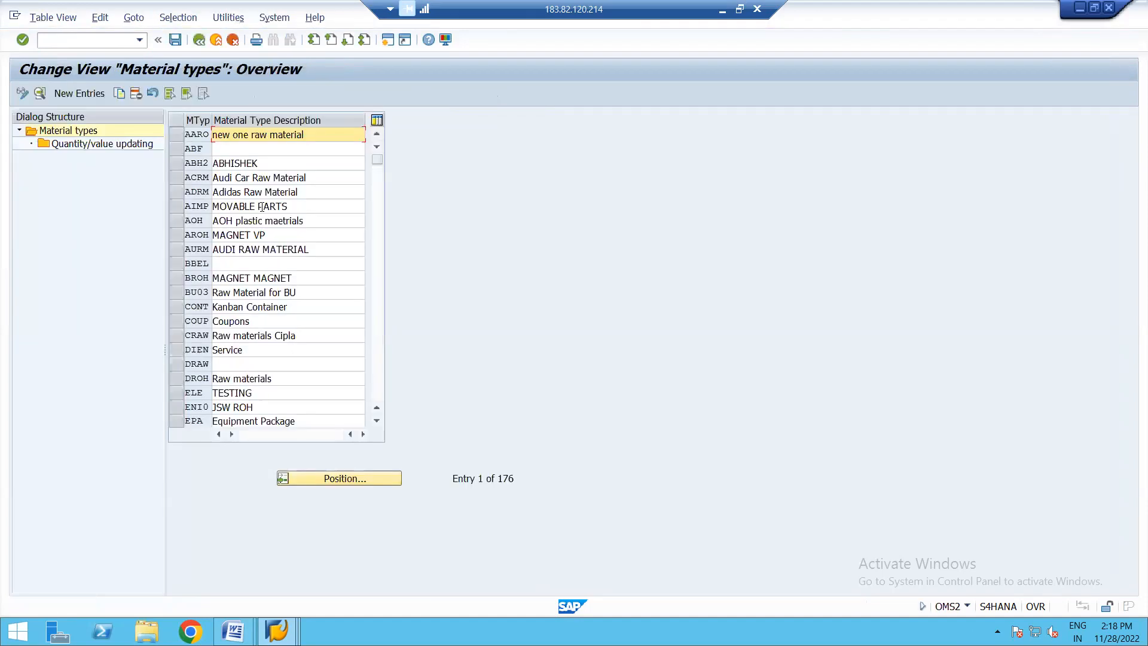
left_click(345, 479)
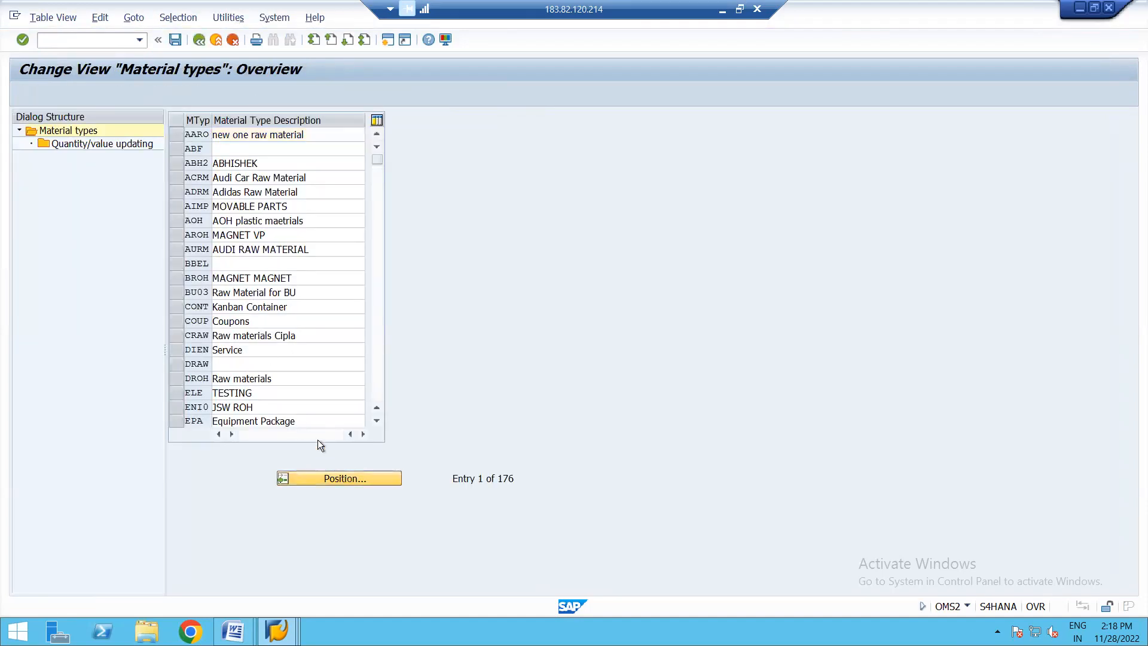
type("ROH")
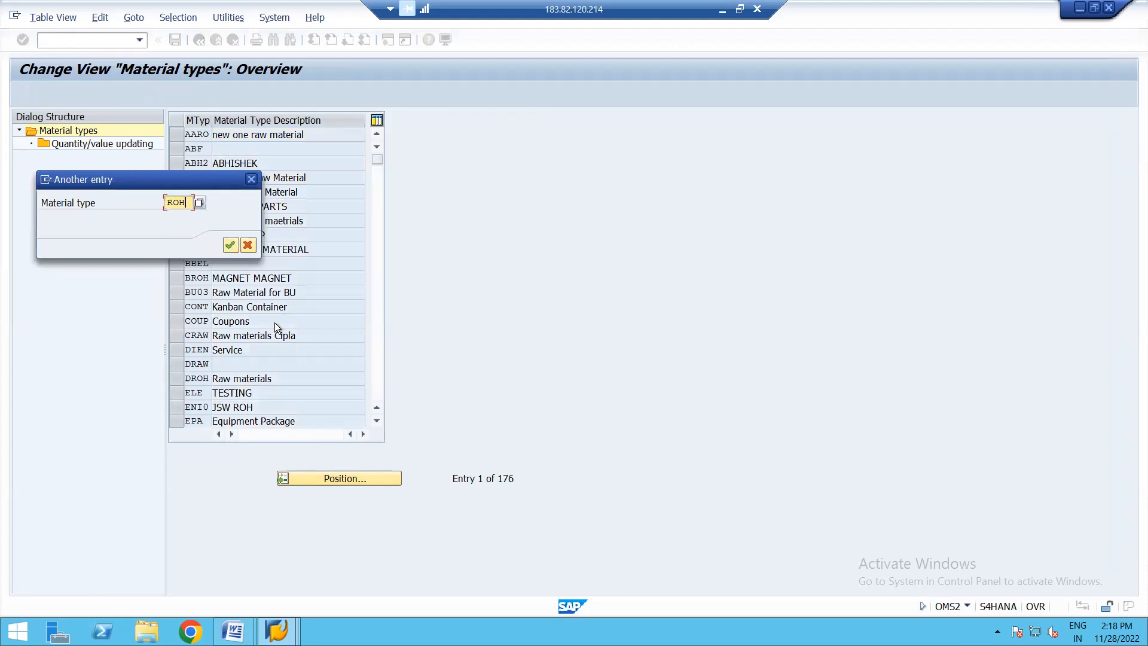
key("Return")
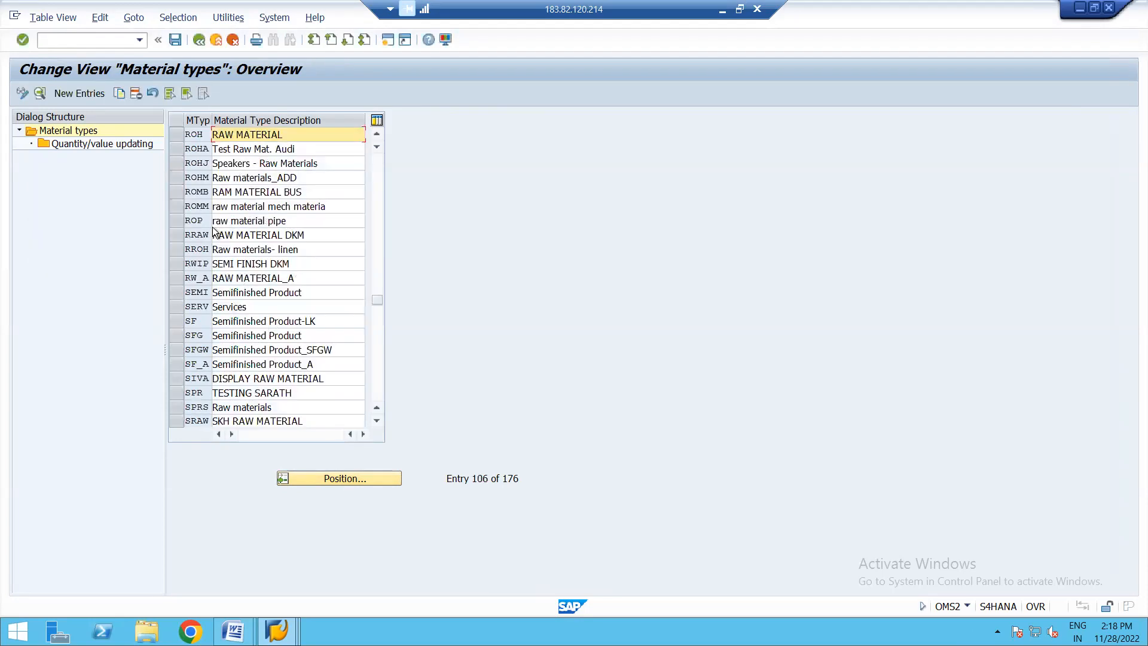
left_click(175, 130)
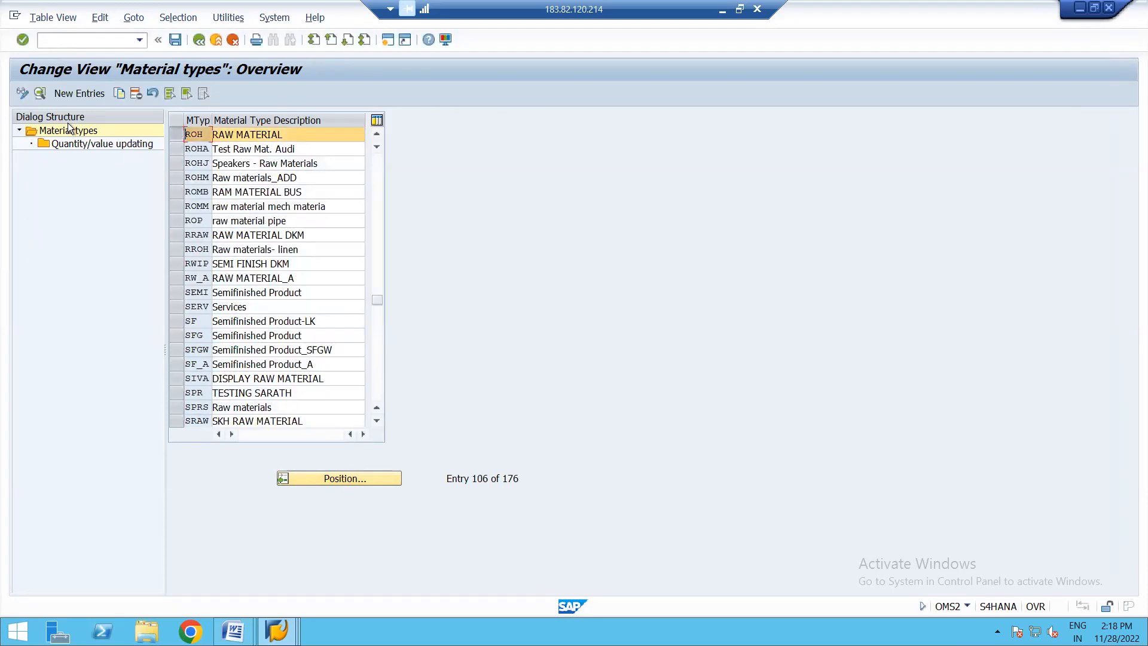
left_click(40, 93)
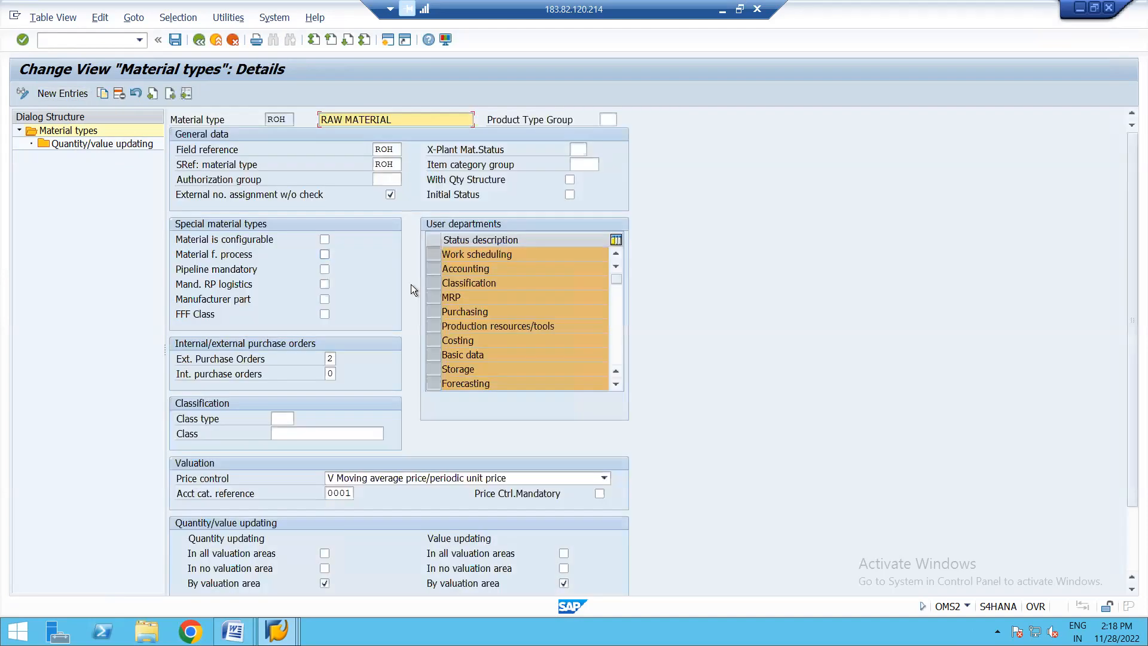
- Review all user departments assigned to material type ROH, then leave the material type settings and return to the material
left_click(616, 385)
left_click(615, 386)
left_click(615, 386)
left_click(615, 386)
left_click(616, 386)
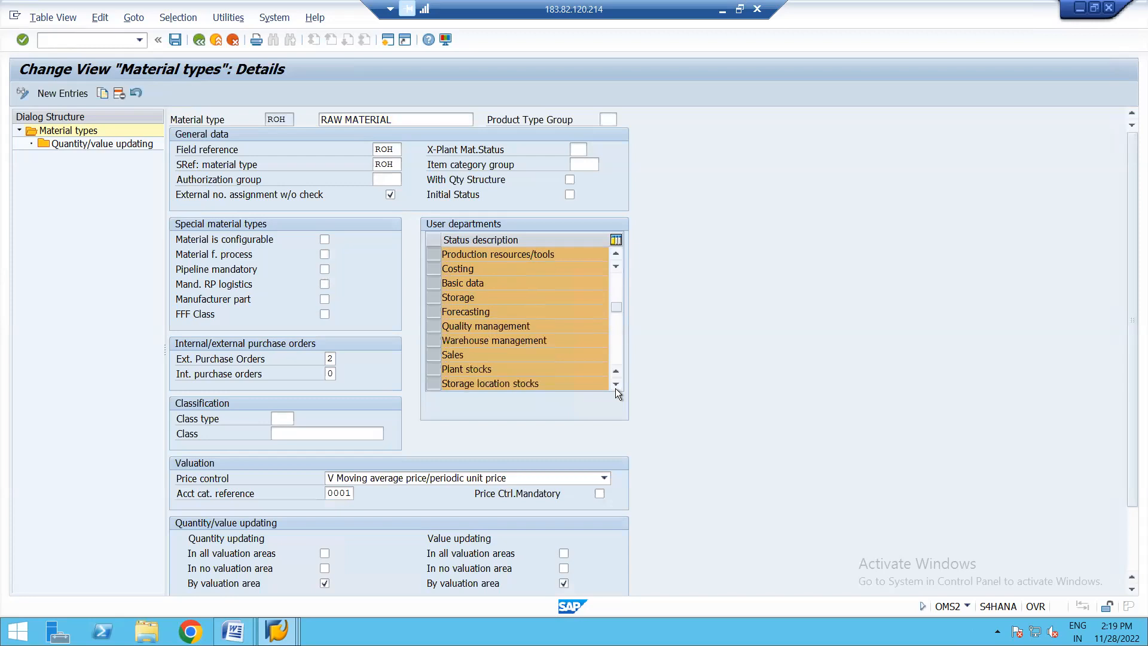
left_click(616, 385)
left_click(615, 385)
left_click(616, 386)
left_click(615, 385)
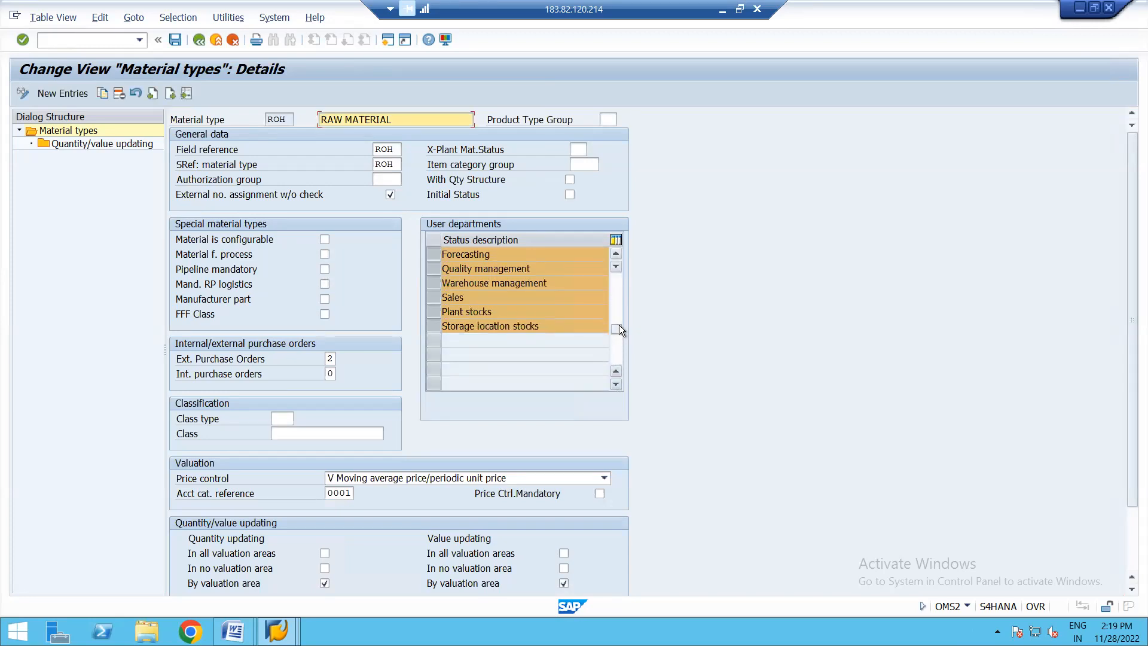
left_click_drag(618, 326, 619, 260)
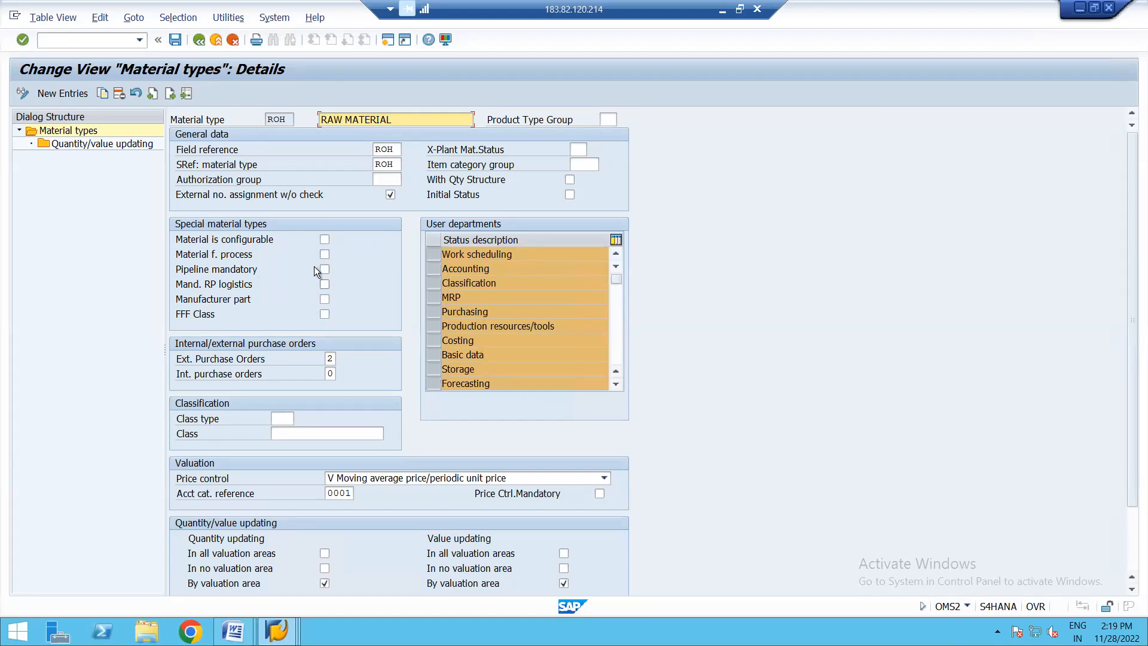
left_click(198, 40)
left_click(198, 41)
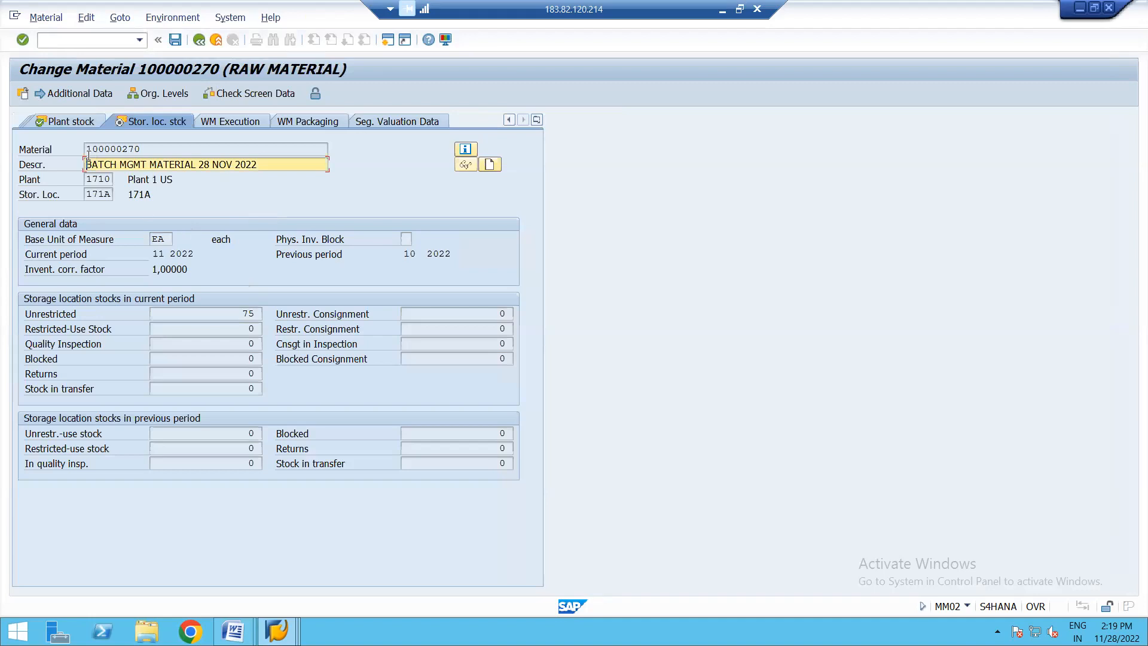
- Compare the material's Purchasing view with its unrestricted stock in the Plant stock view
left_click(537, 120)
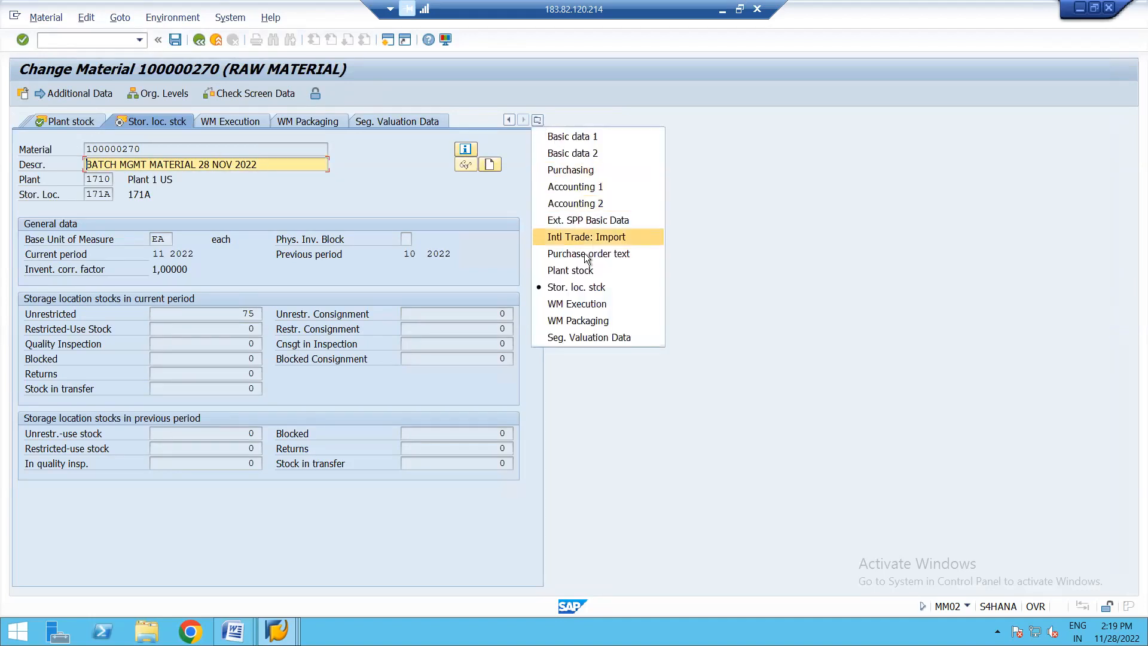
left_click(551, 171)
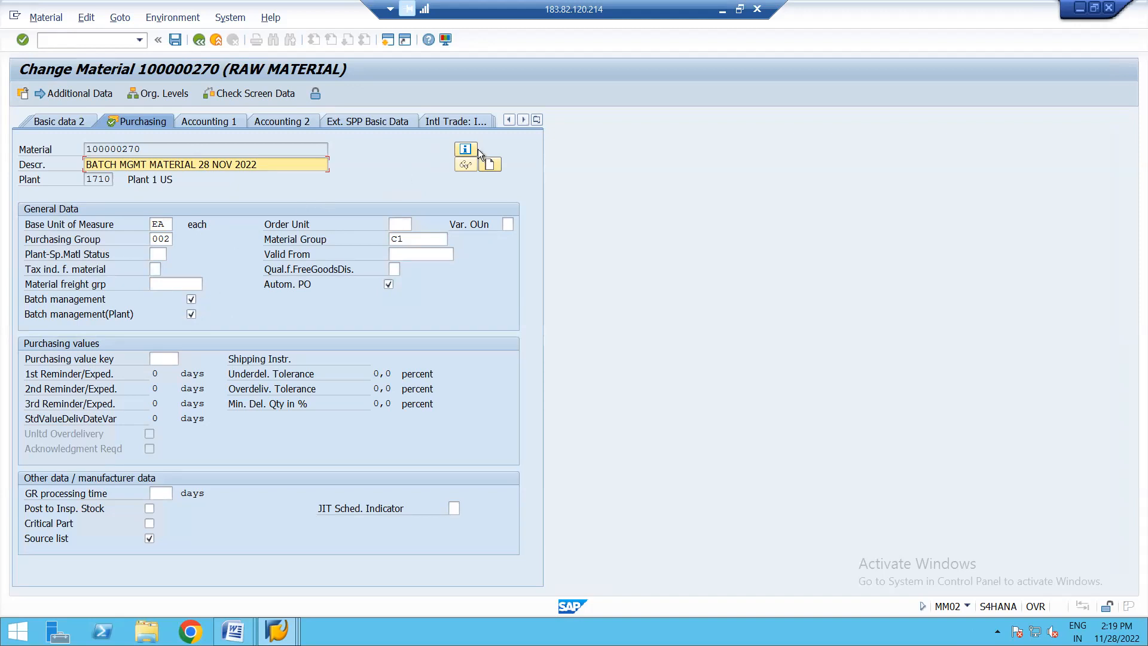
left_click(538, 120)
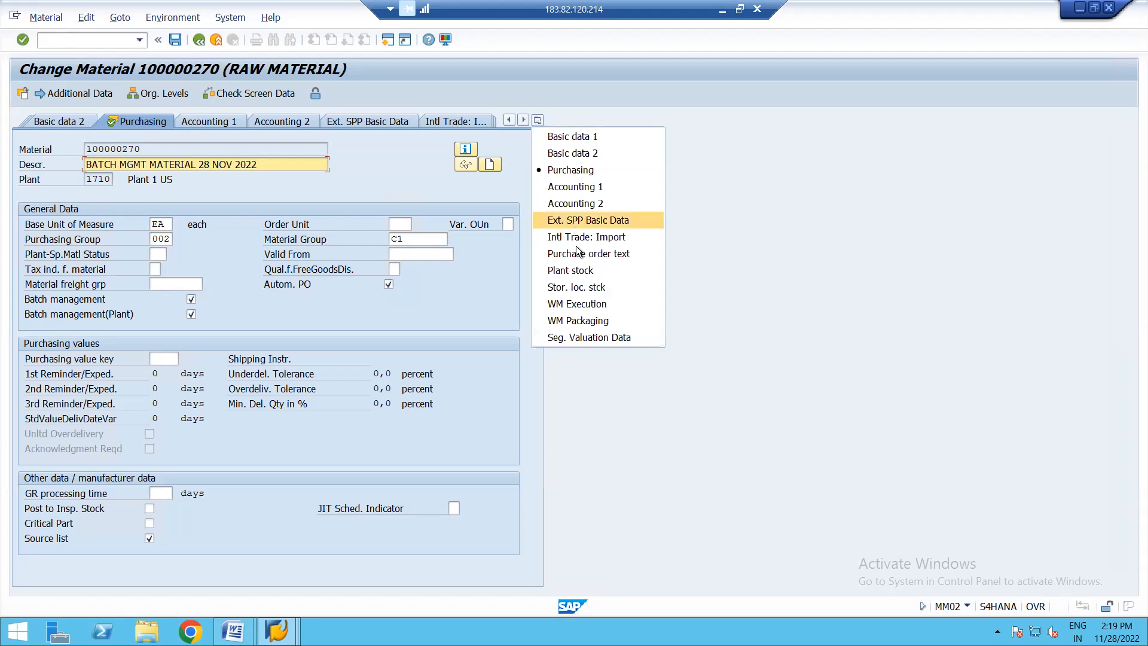
left_click(561, 270)
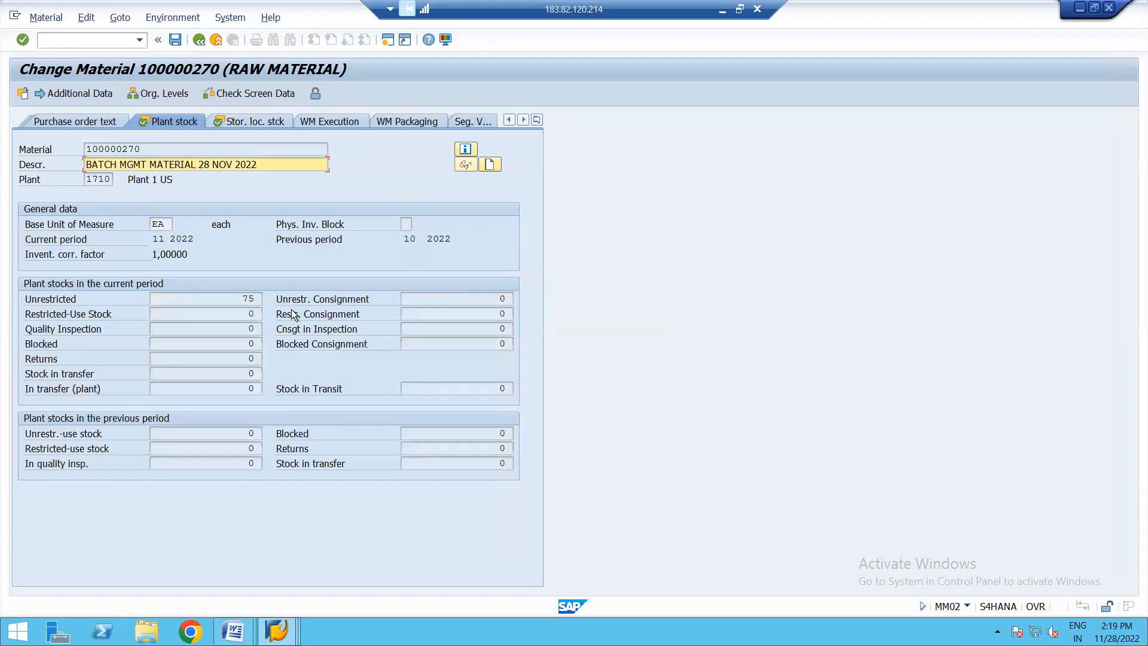
left_click(250, 302)
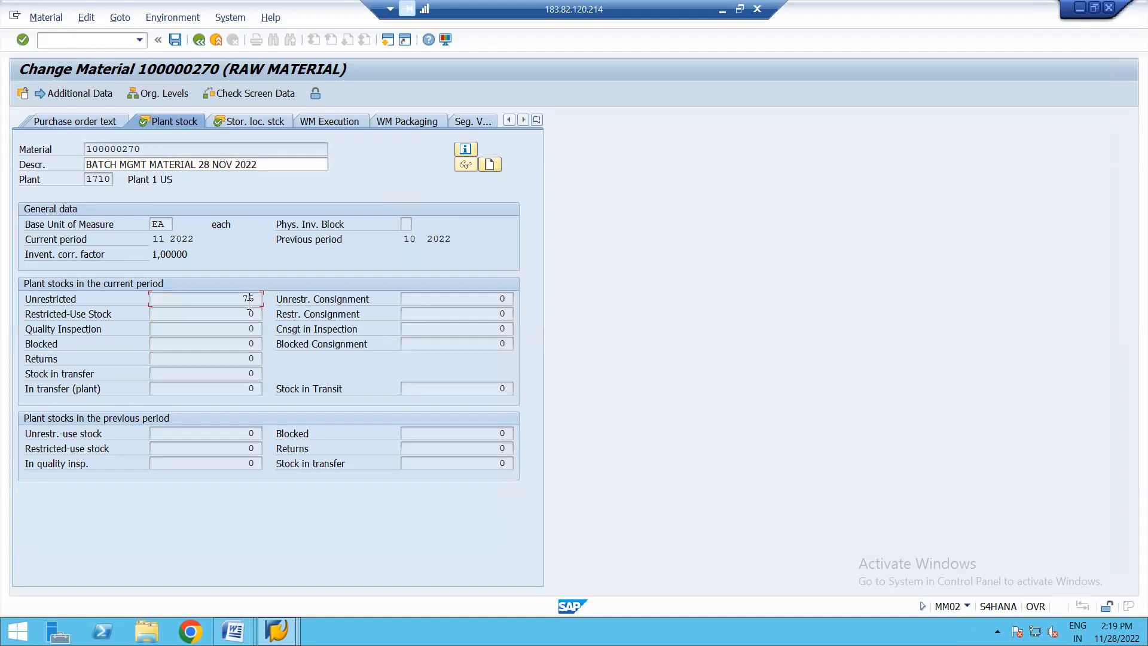
- Return to the Purchasing view and try to deselect the Batch management indicator for the material
left_click(537, 120)
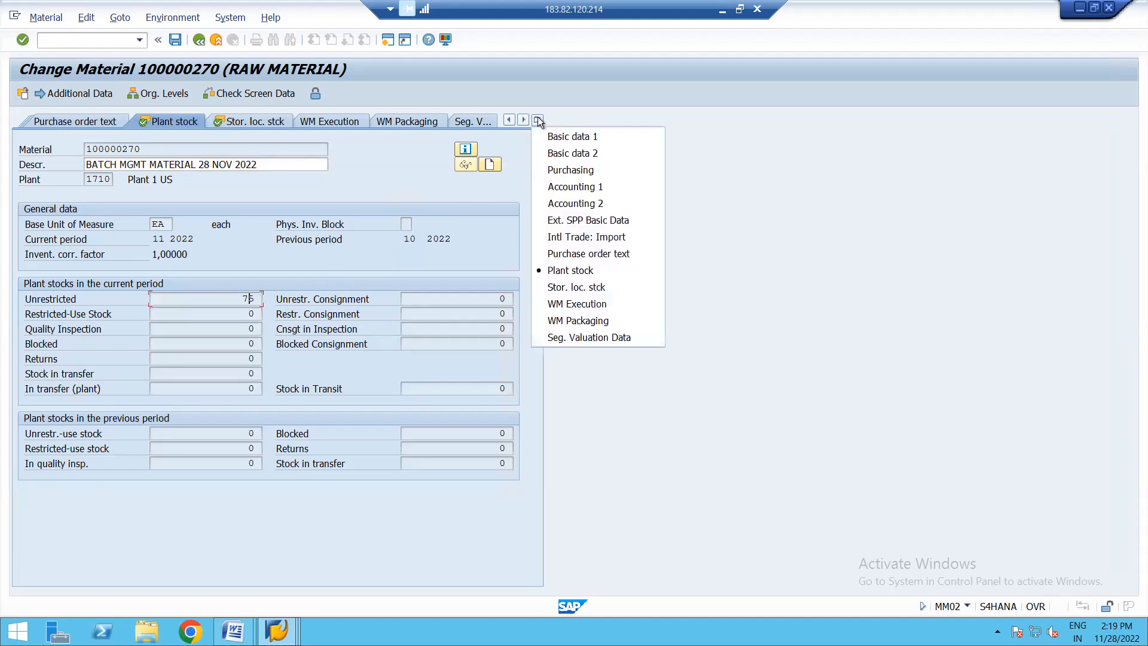
left_click(561, 171)
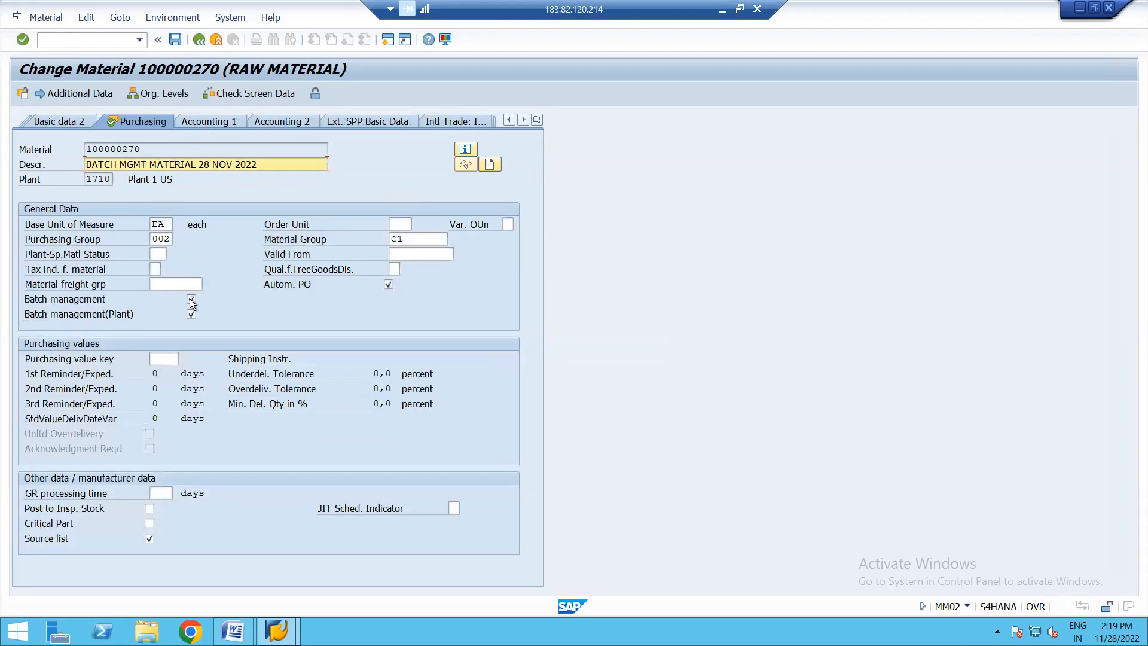
left_click(191, 299)
key("Return")
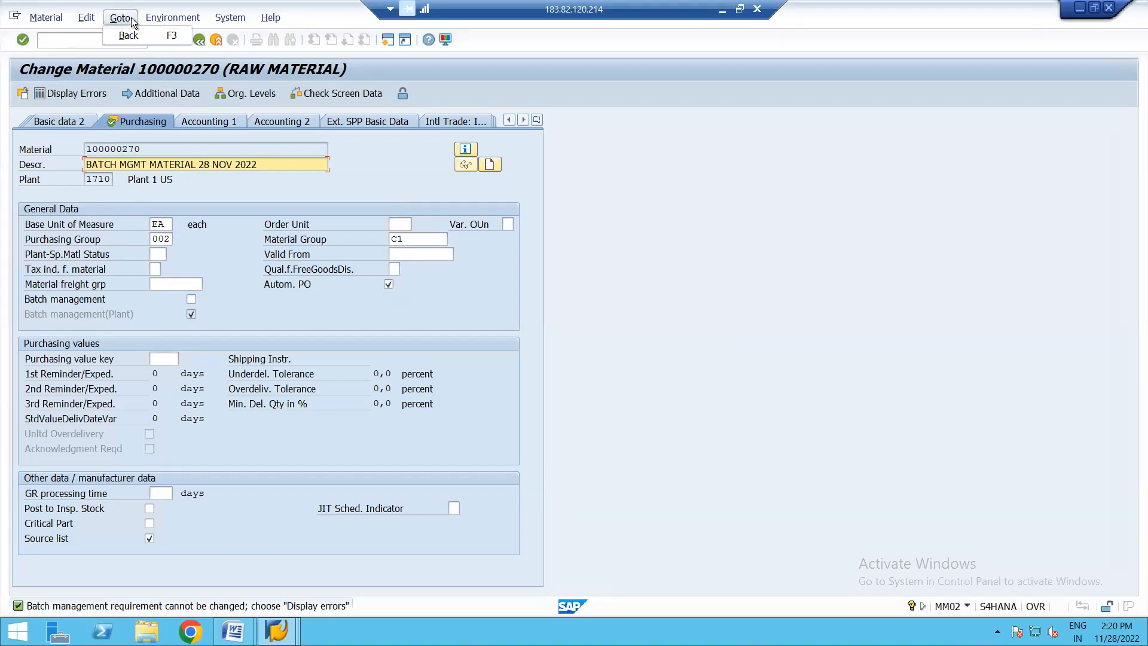
left_click(179, 20)
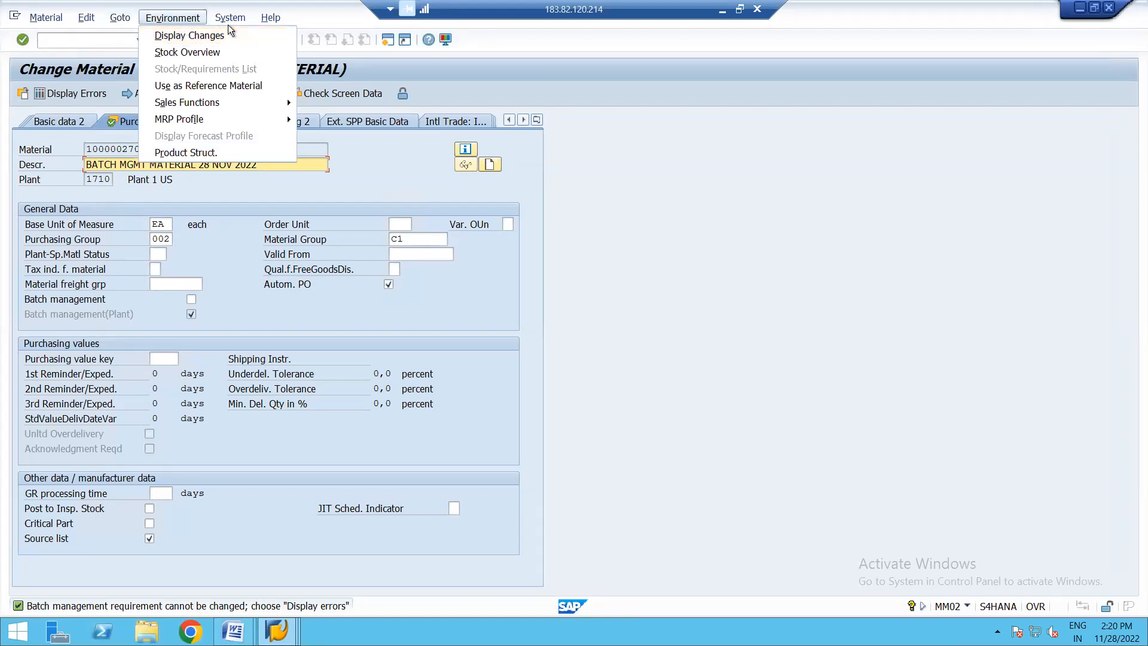
mouse_move(228, 24)
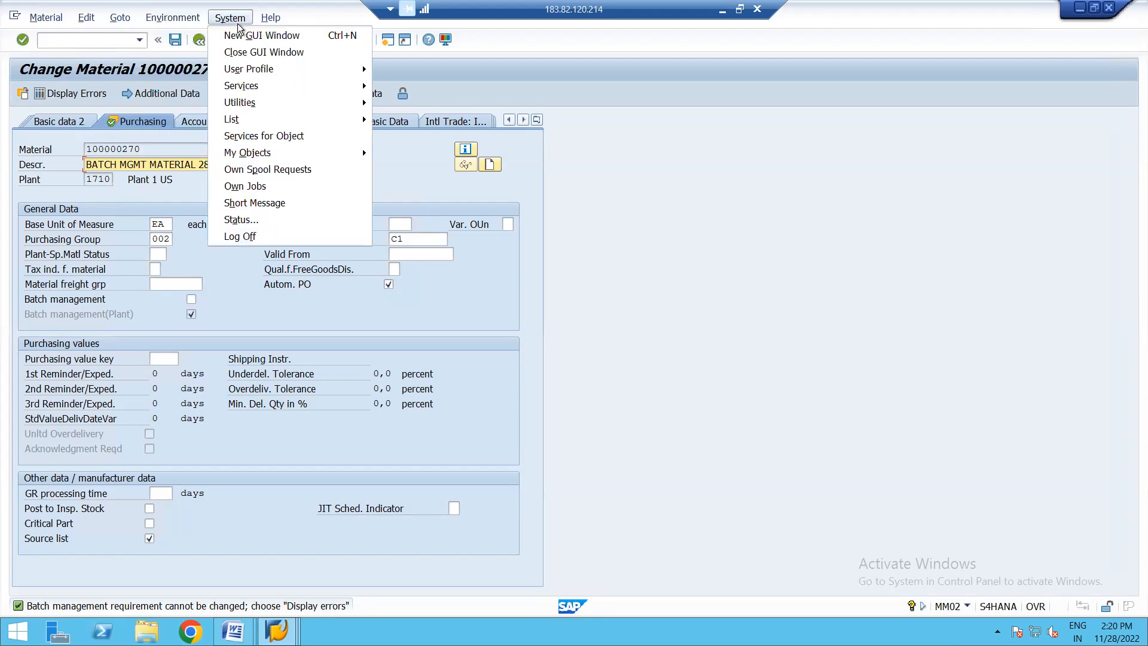
left_click(149, 192)
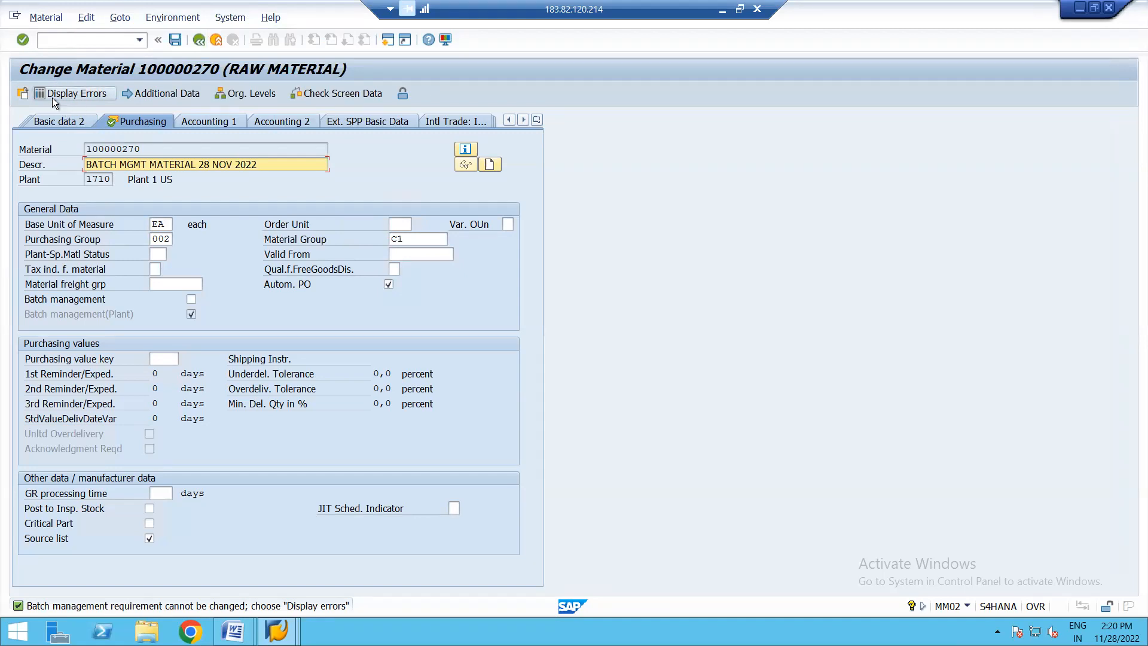
- Display the errors for the batch management change and open the long text of the status message
left_click(84, 94)
left_click(82, 94)
double_click(231, 605)
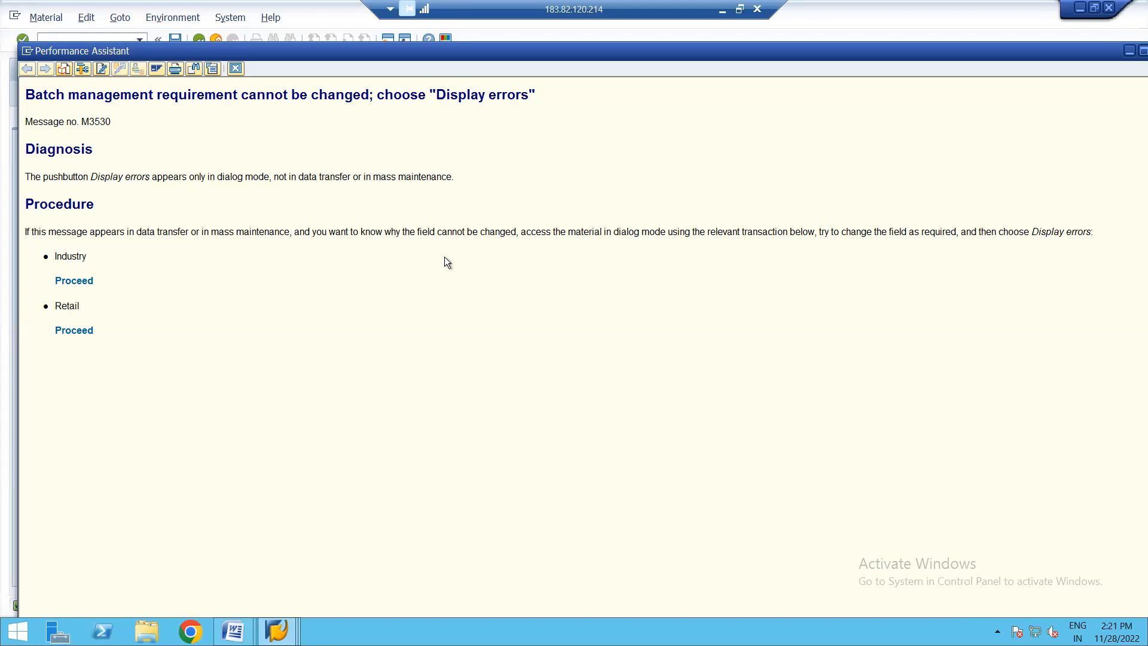
- Follow the Industry link in the message help and try to open material 100000270 in the linked transaction
left_click(79, 282)
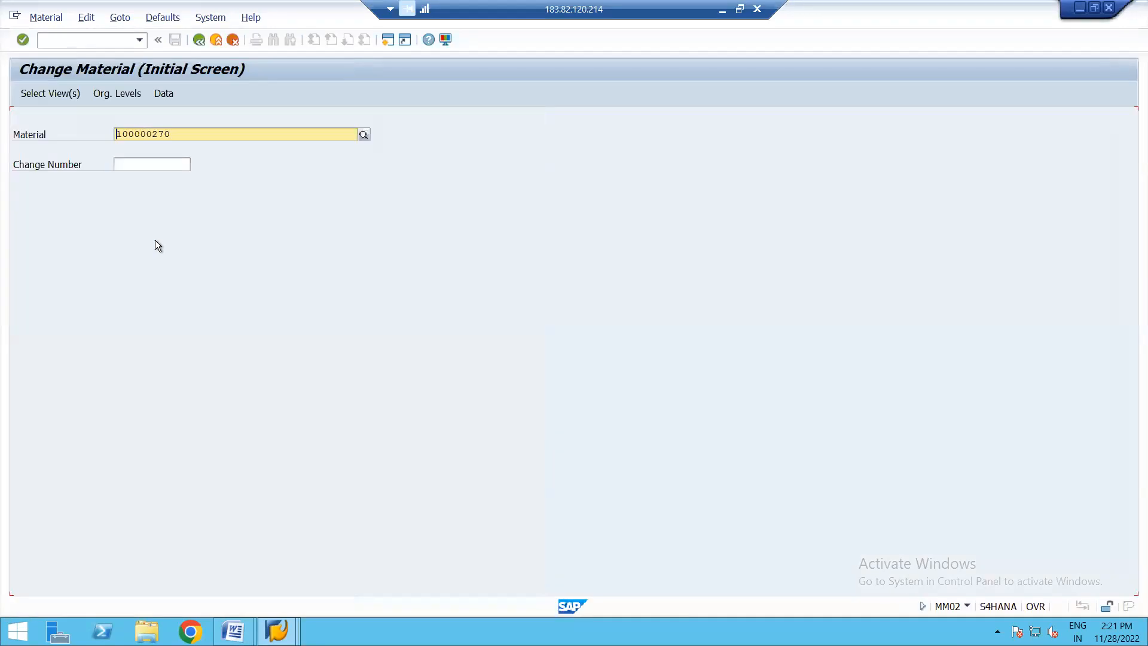
key("Return")
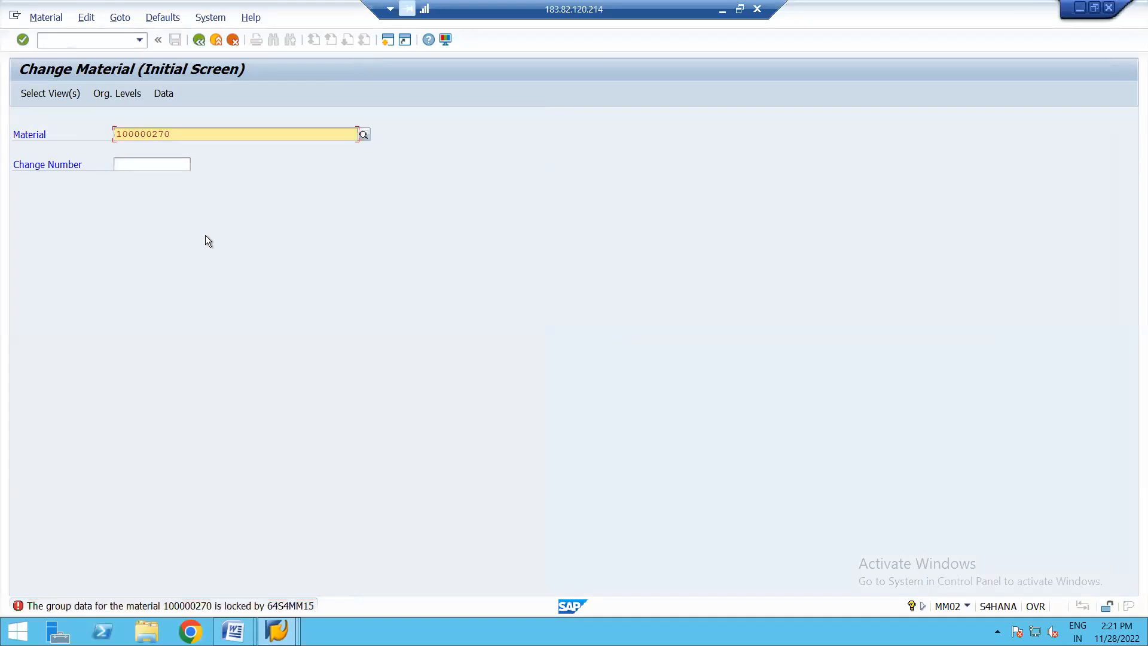
left_click(200, 41)
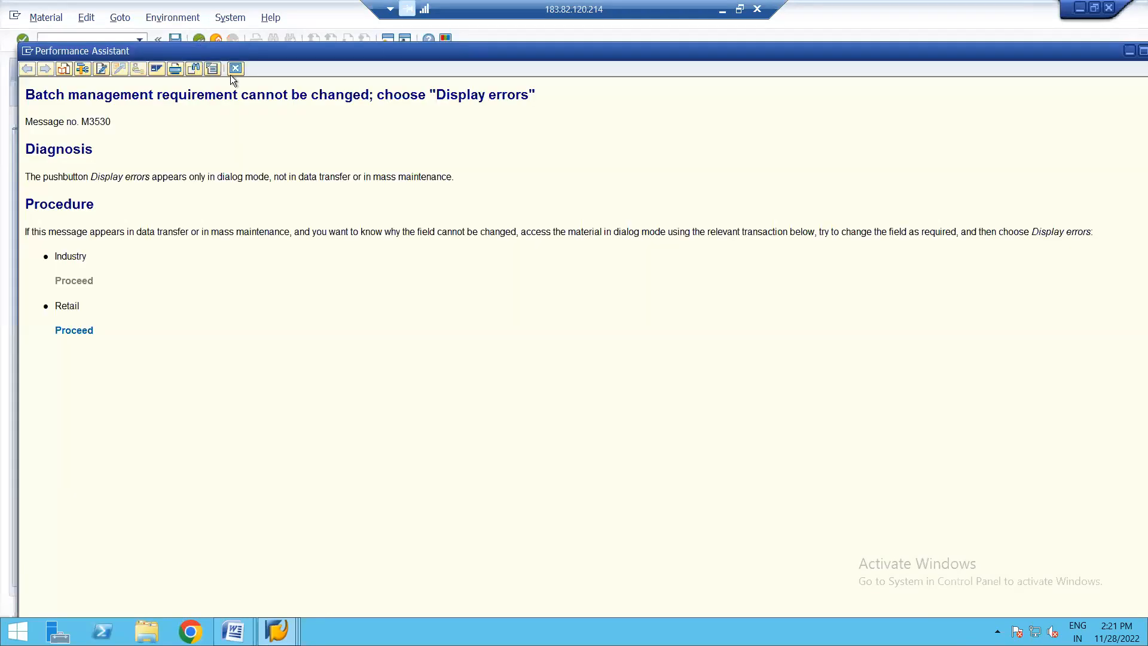
left_click(234, 69)
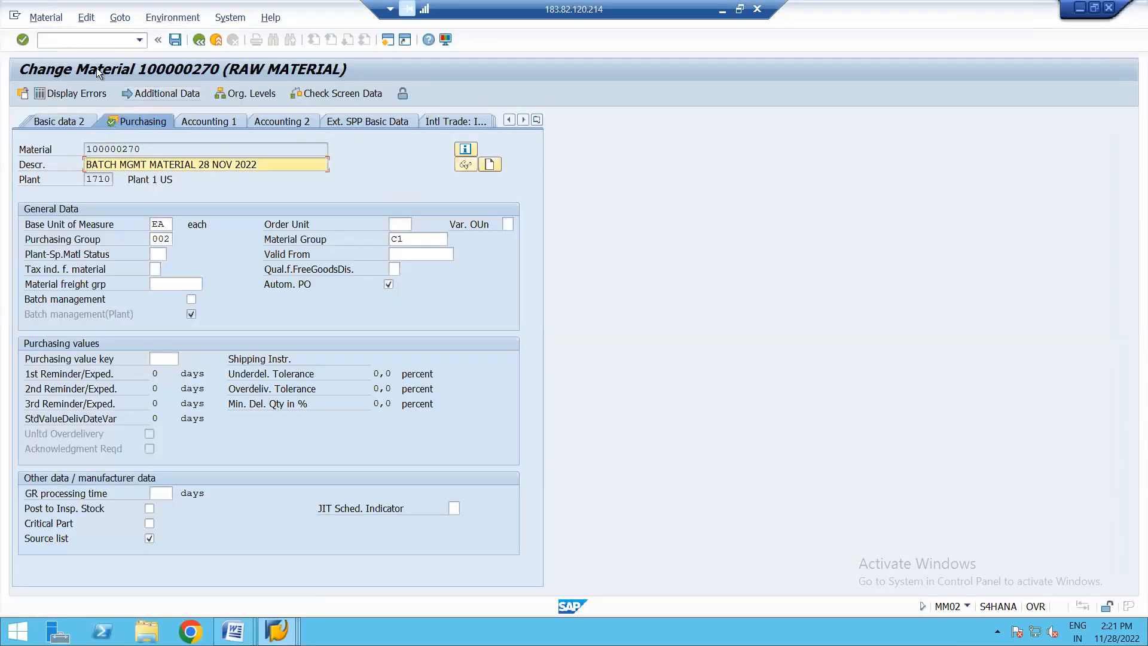
- Display the batch management change errors again and check the long text of the status message
left_click(200, 41)
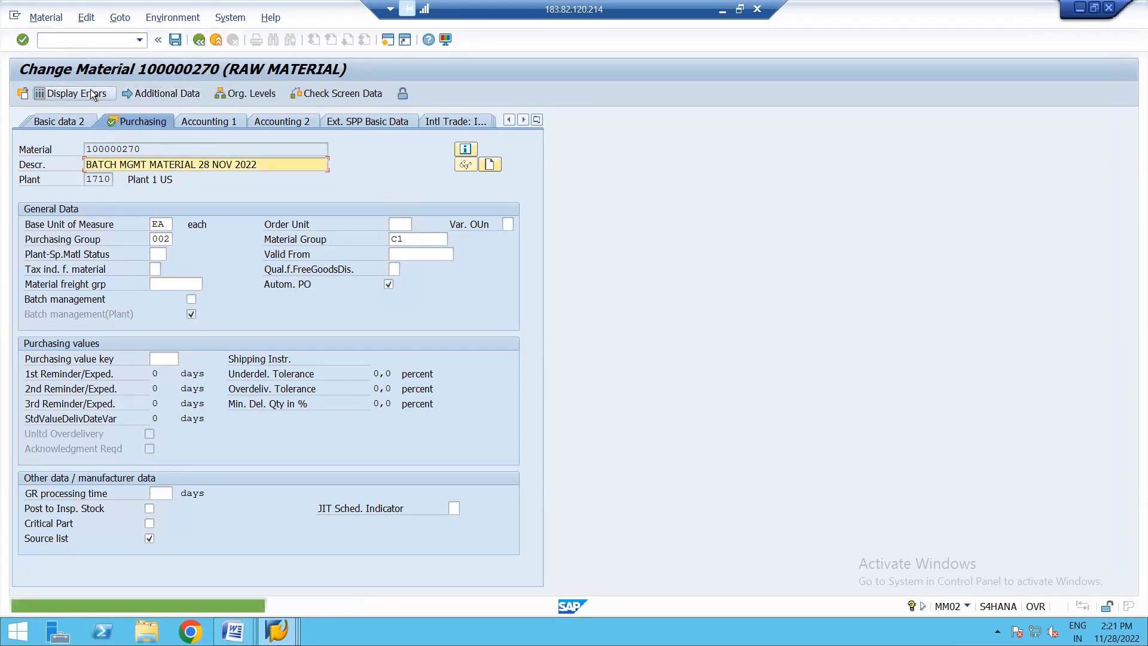
left_click(195, 310)
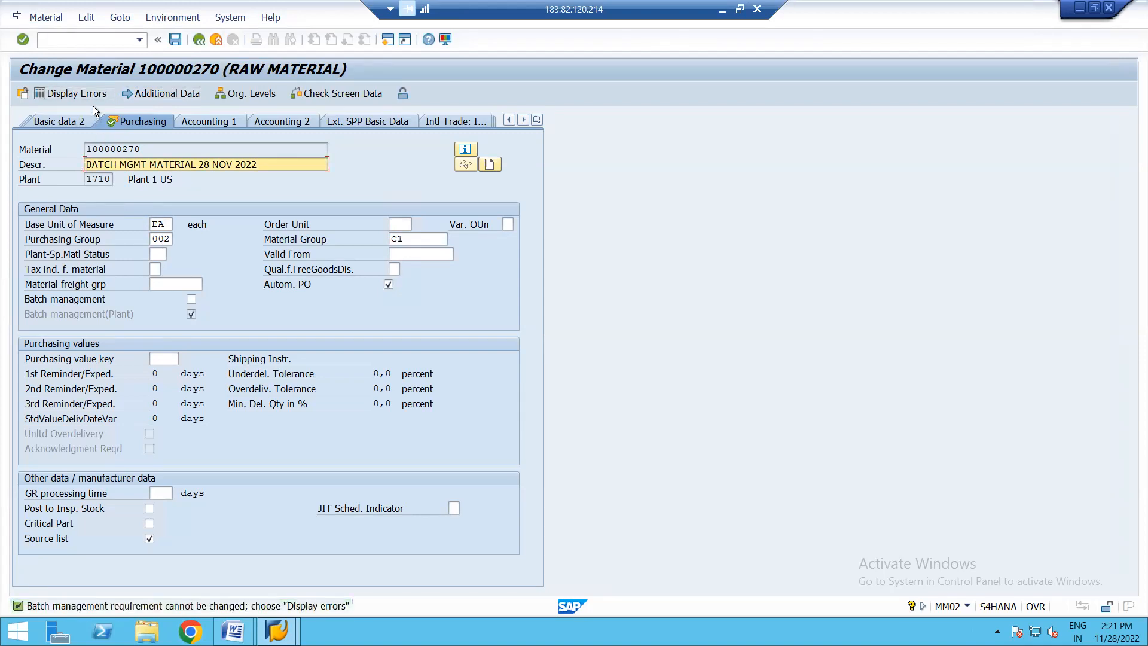
left_click(78, 97)
double_click(307, 606)
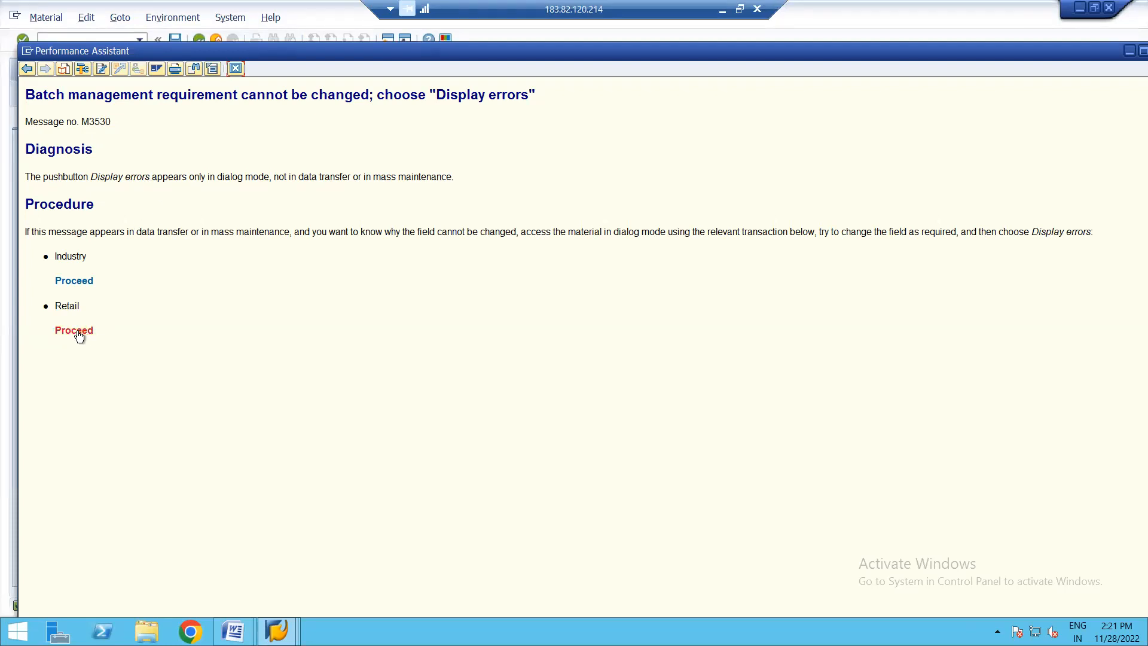
left_click(236, 69)
- Exit the material change without saving its data
left_click(63, 18)
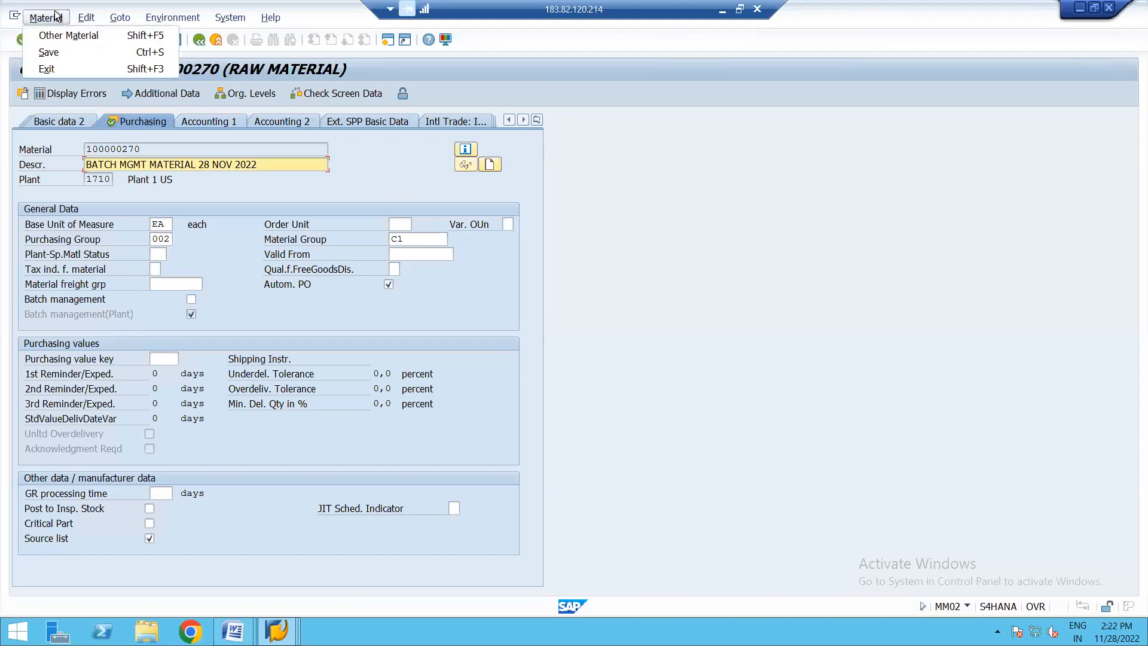
left_click(206, 185)
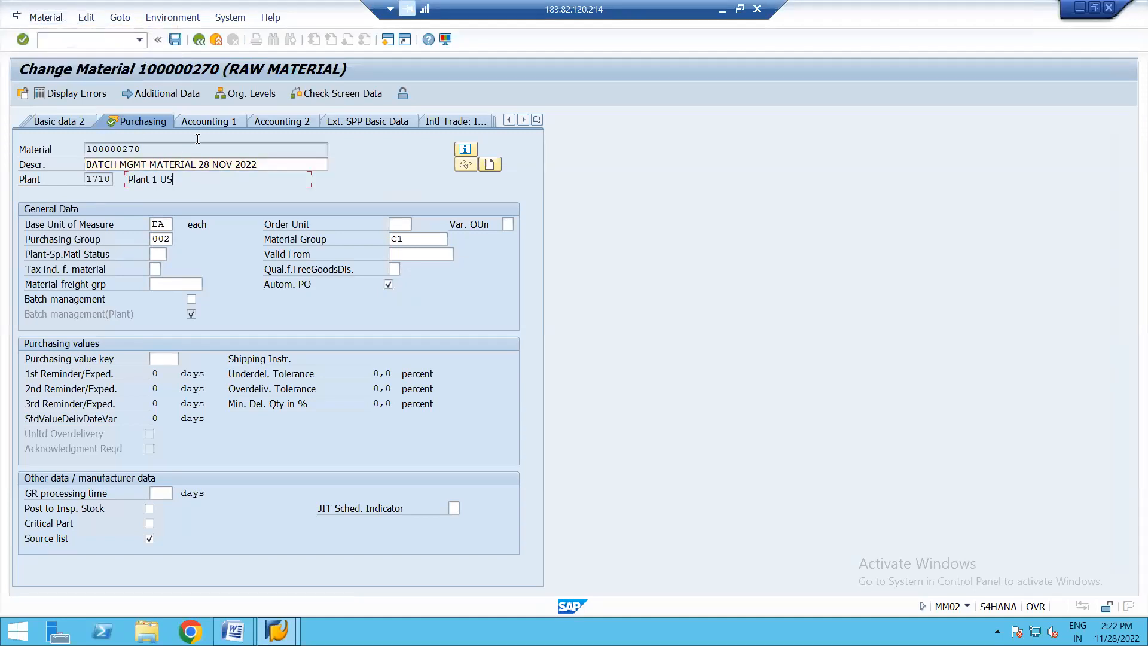
left_click(200, 40)
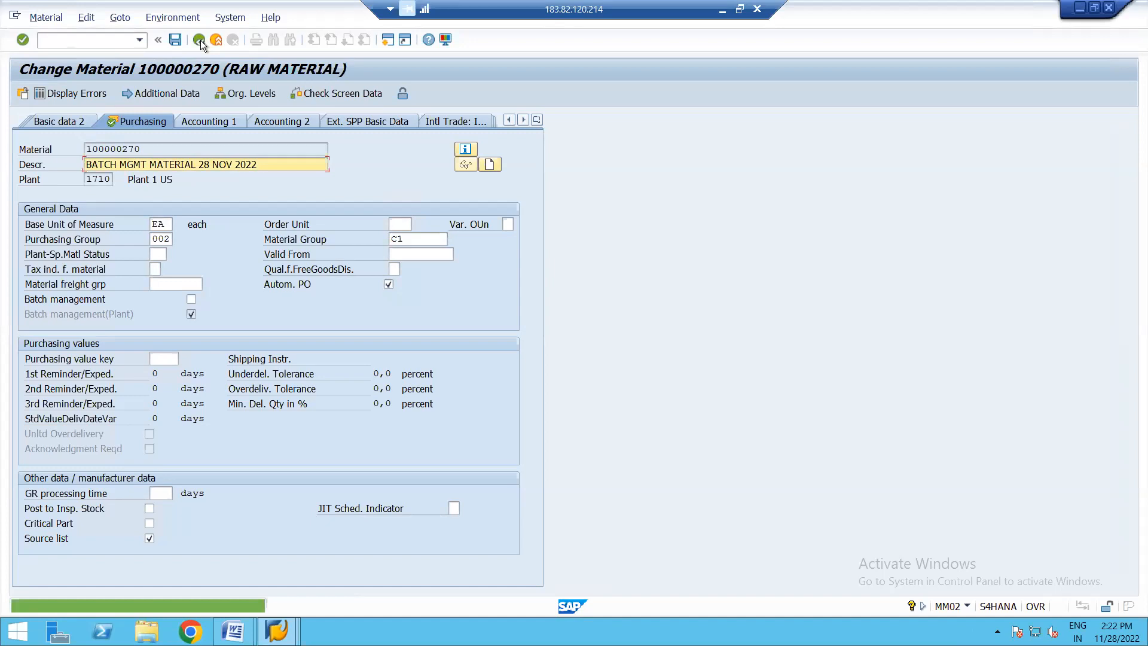
left_click(220, 41)
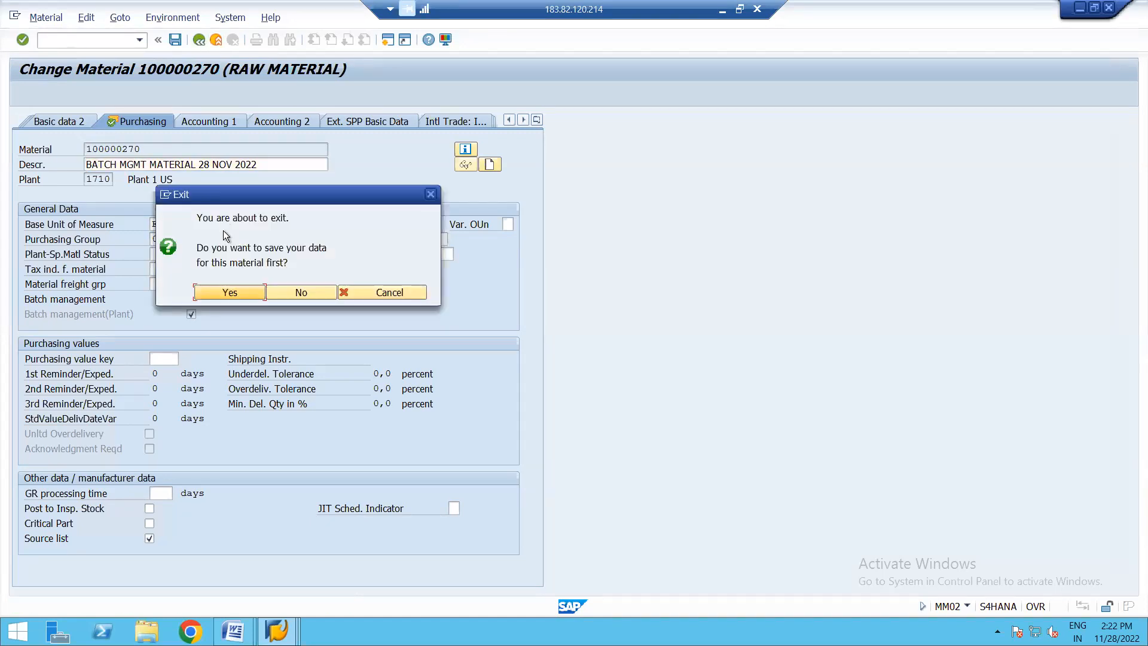
left_click(284, 292)
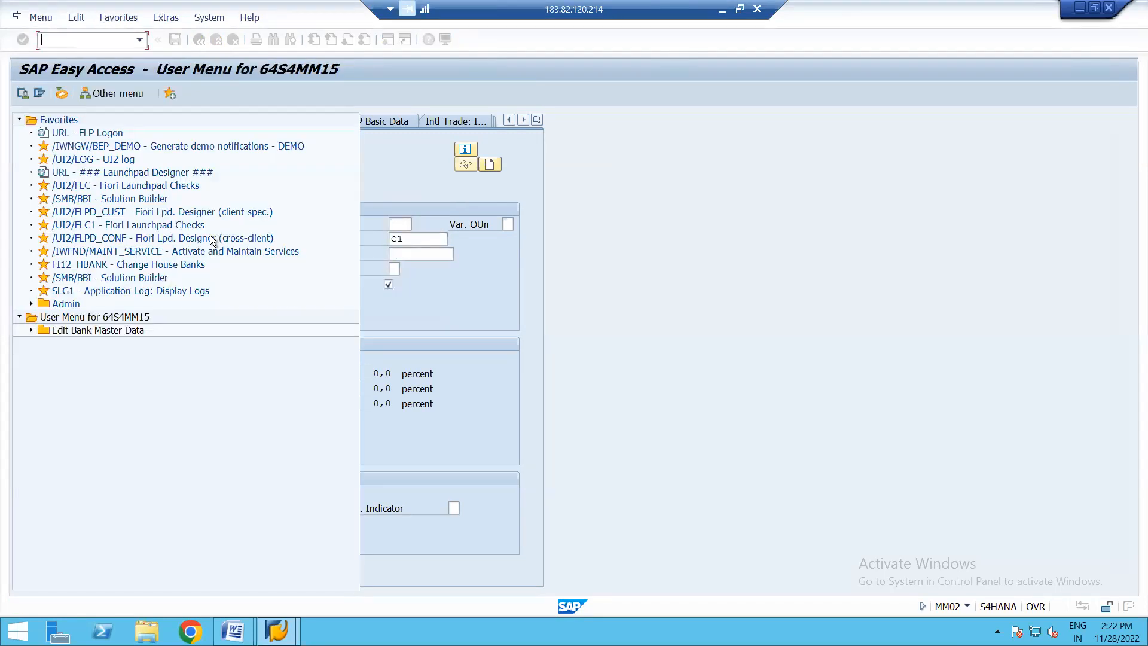
- Start transaction MM02 and open the Purchasing view of material 100000270 for plant 1710
type("MM0")
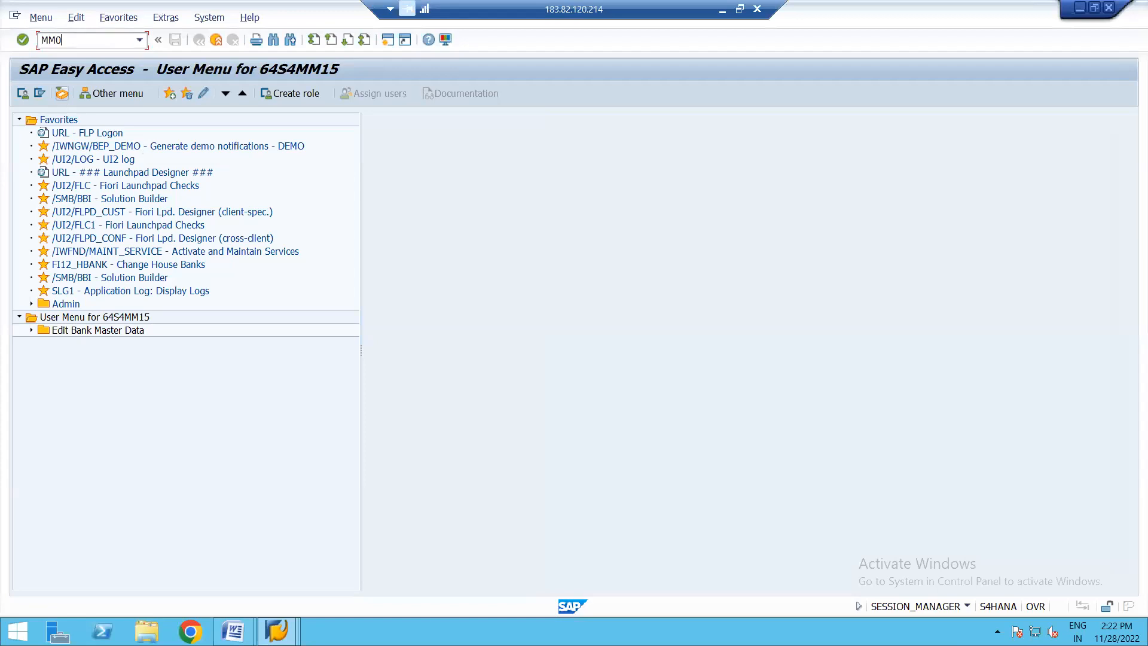
type("2")
key("Return")
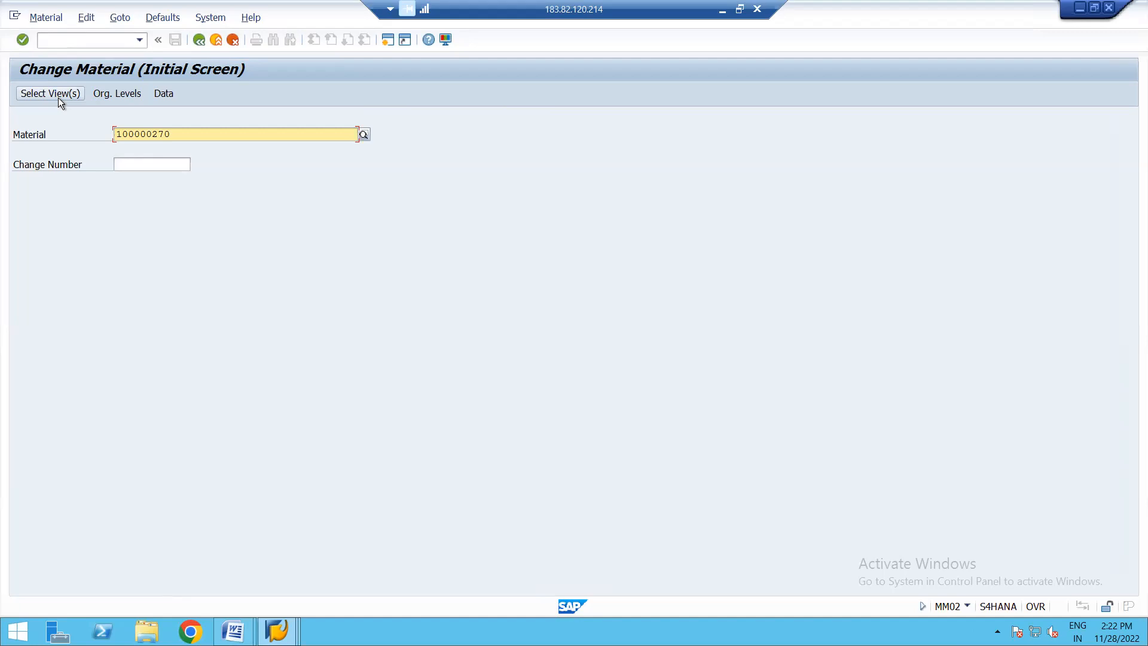
left_click(33, 96)
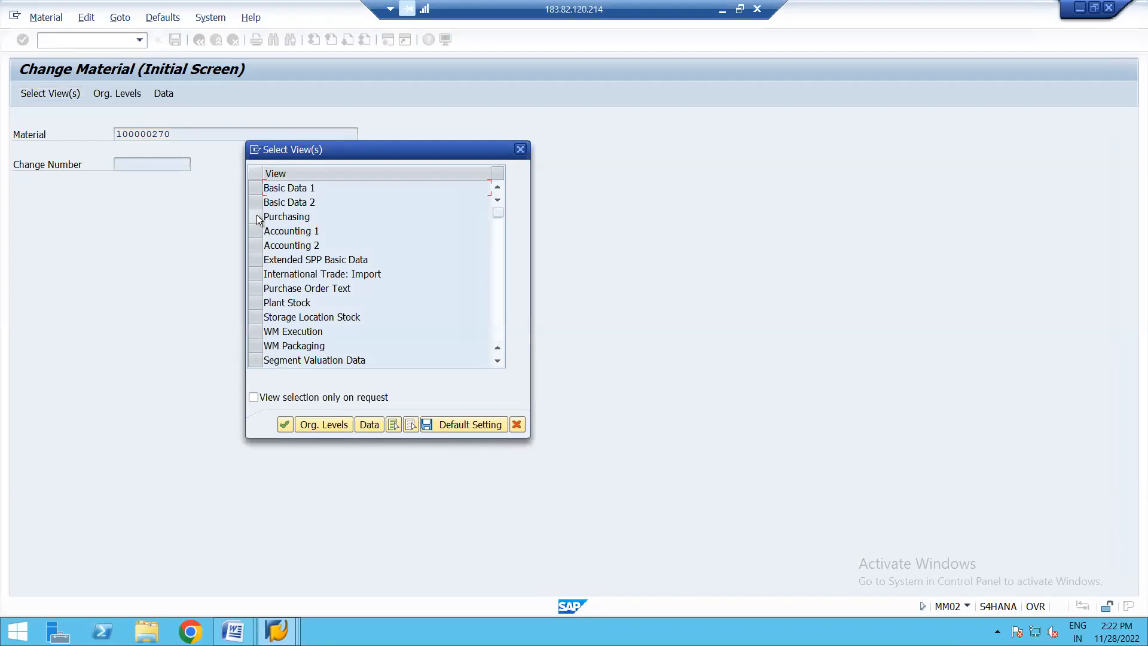
left_click(258, 217)
key("Return")
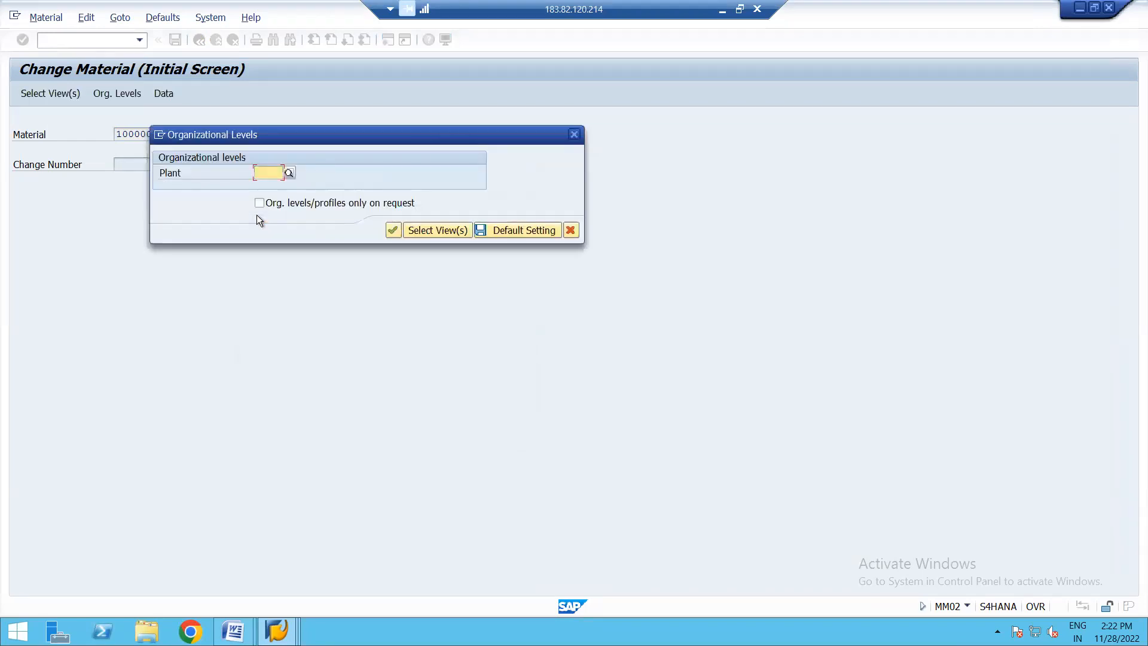
key("Down")
key("Return")
key("Return")
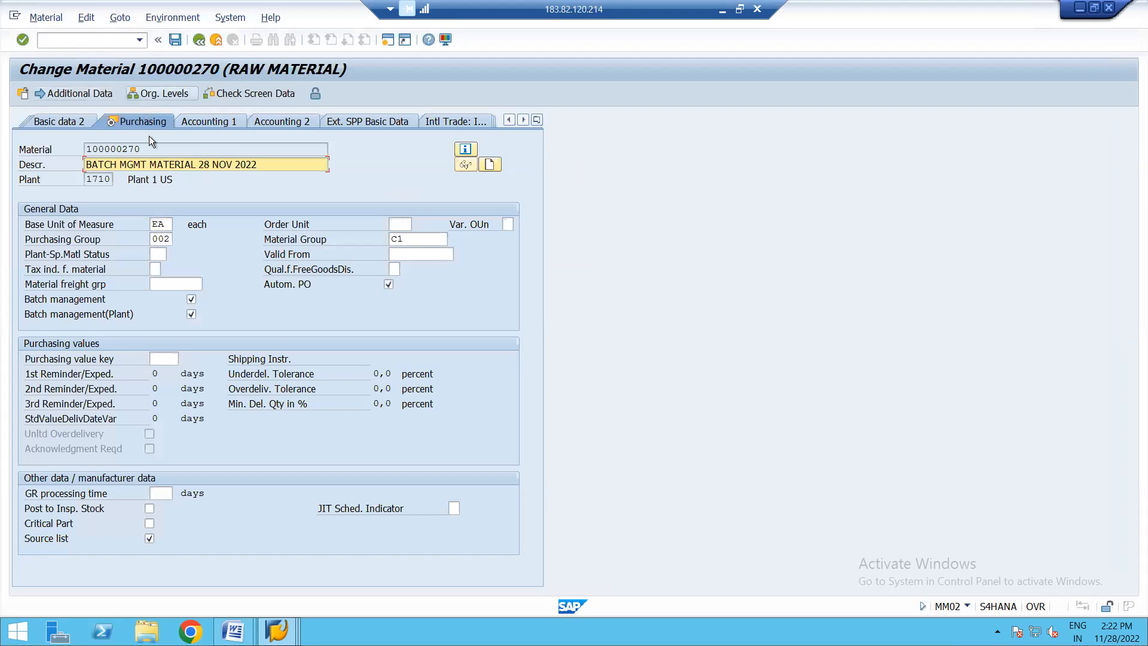
- Try to deselect the Batch management and Batch management(Plant) indicators for the material
left_click(193, 304)
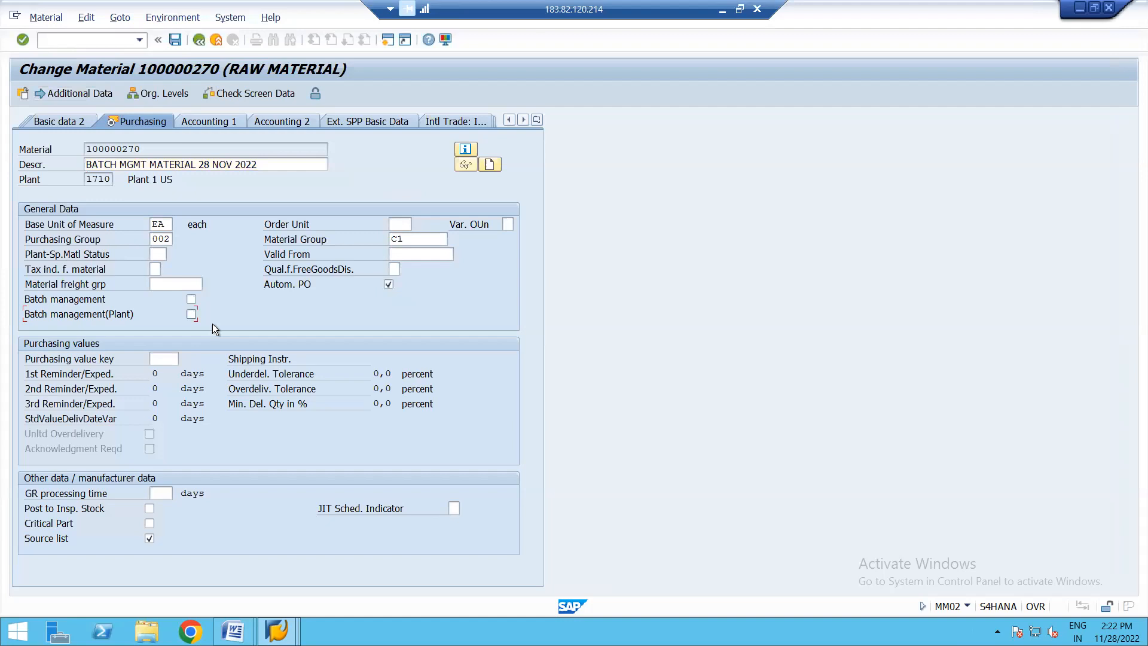
key("Return")
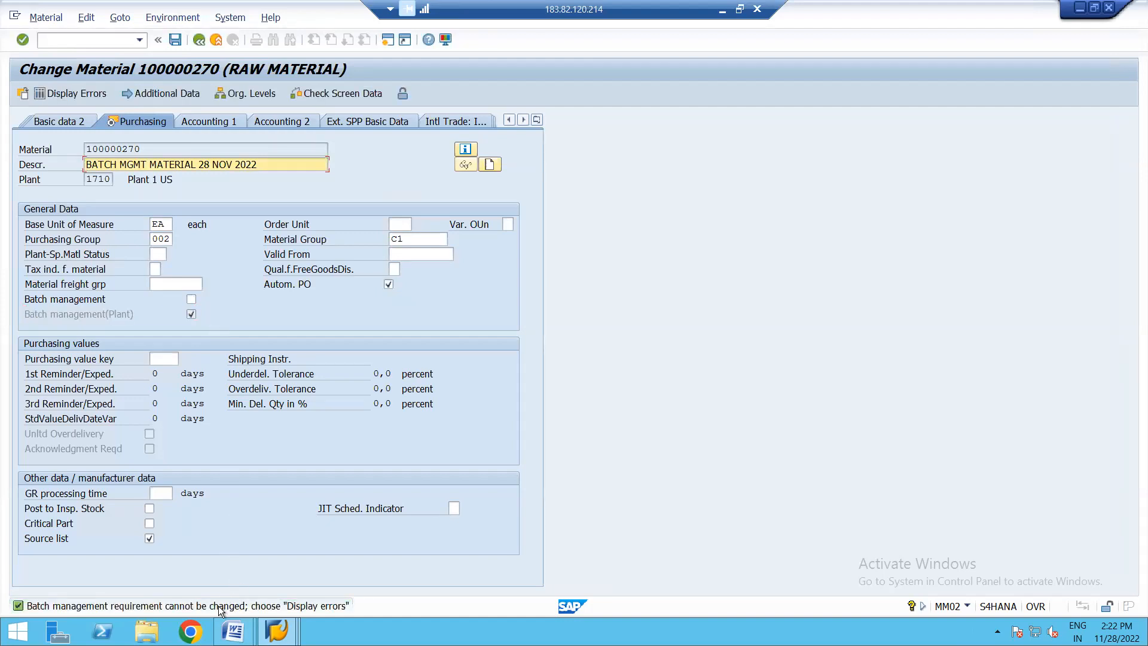
key("Return")
- Display the errors for the rejected change to the batch management requirement
left_click(83, 95)
left_click(182, 20)
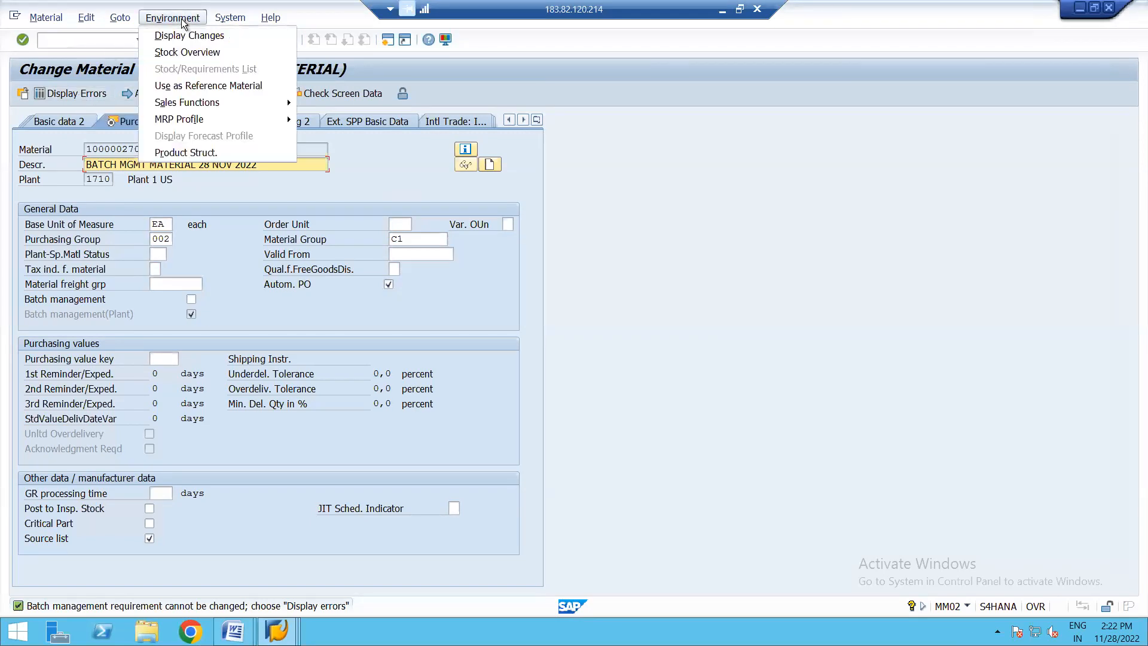
left_click(126, 20)
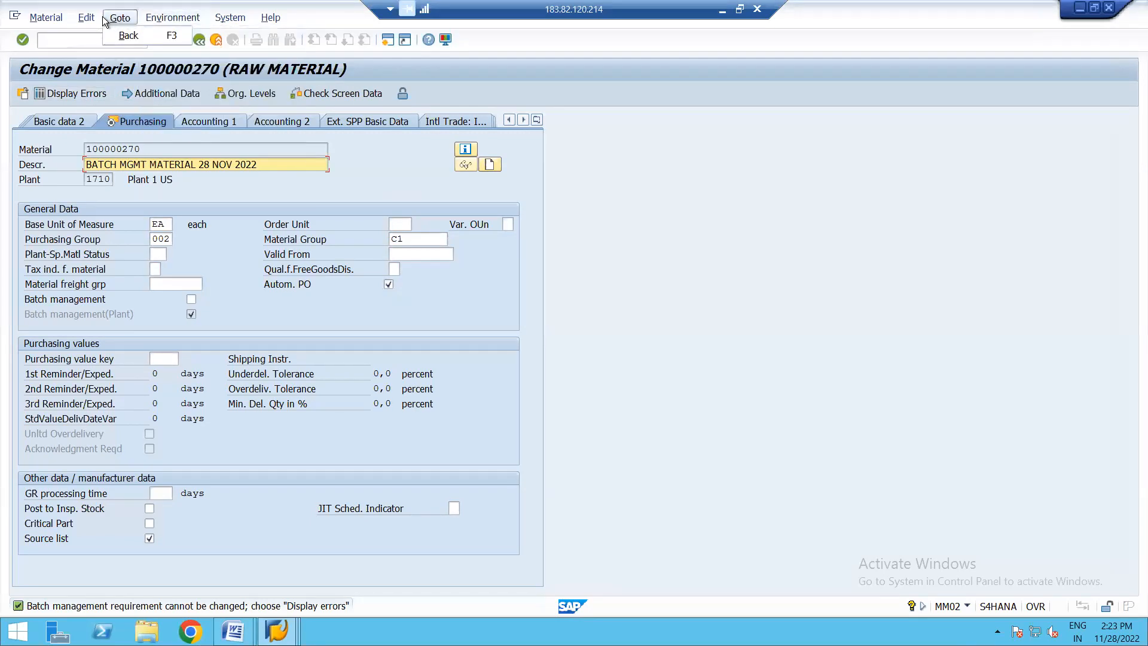
left_click(97, 20)
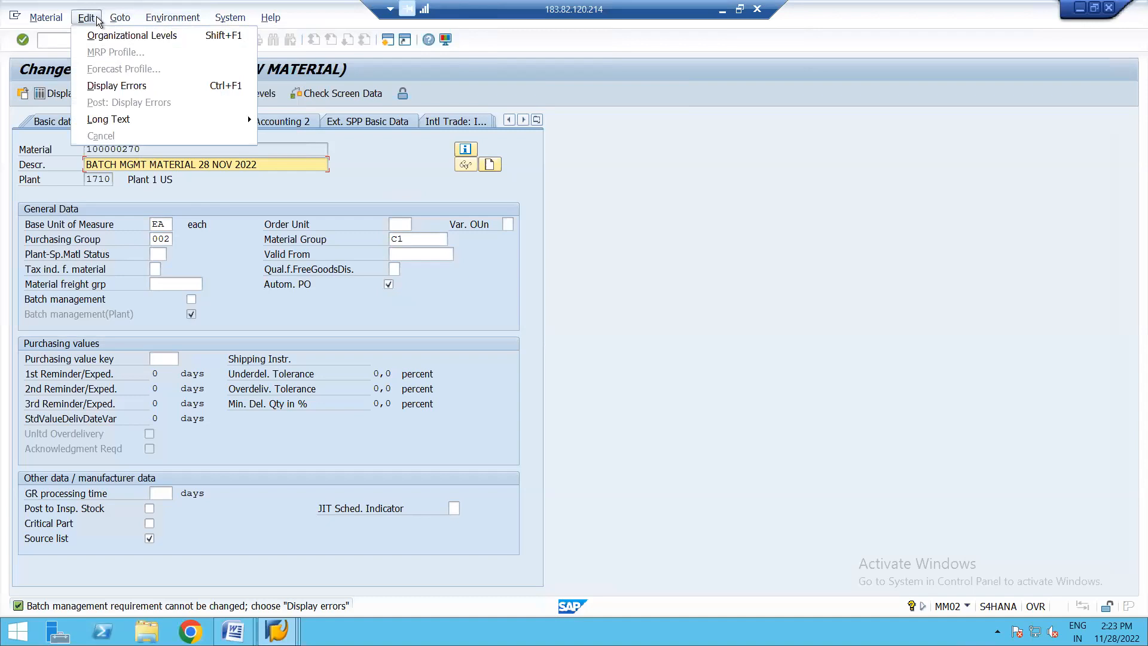
left_click(113, 86)
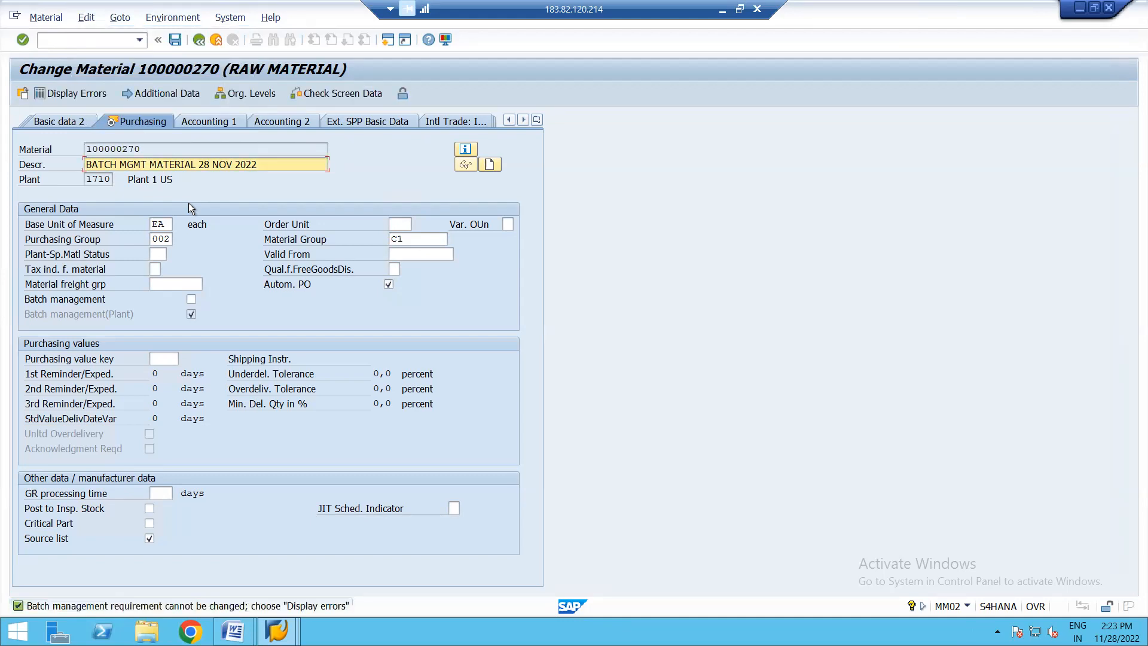
- Try to exit the material while saving its changed data
left_click(200, 41)
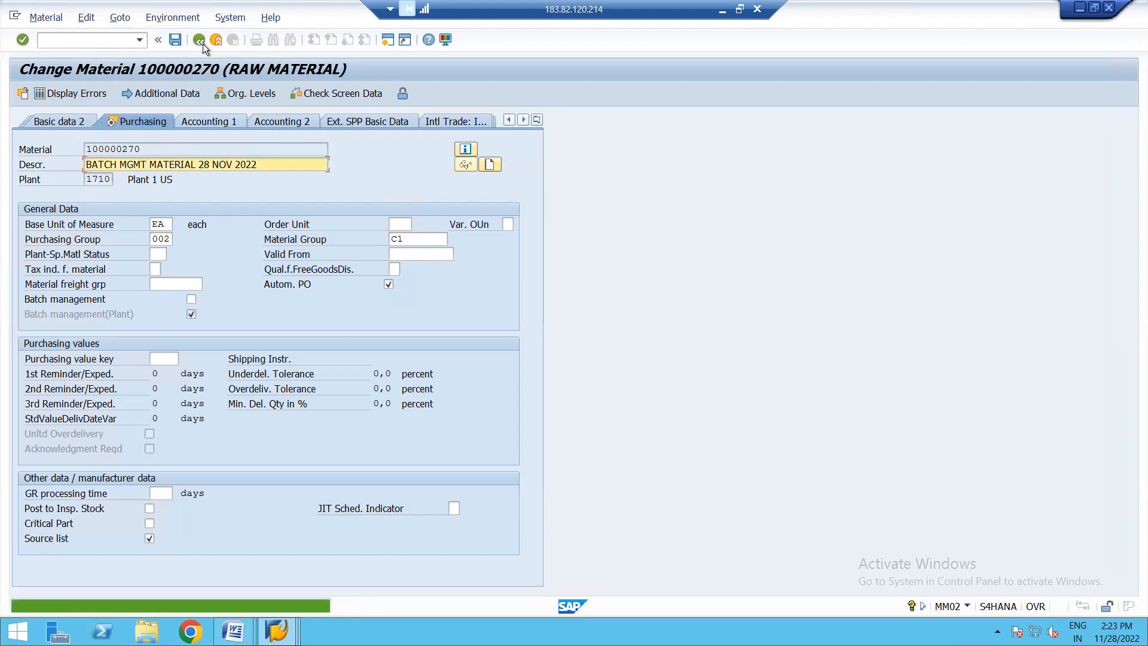
left_click(217, 40)
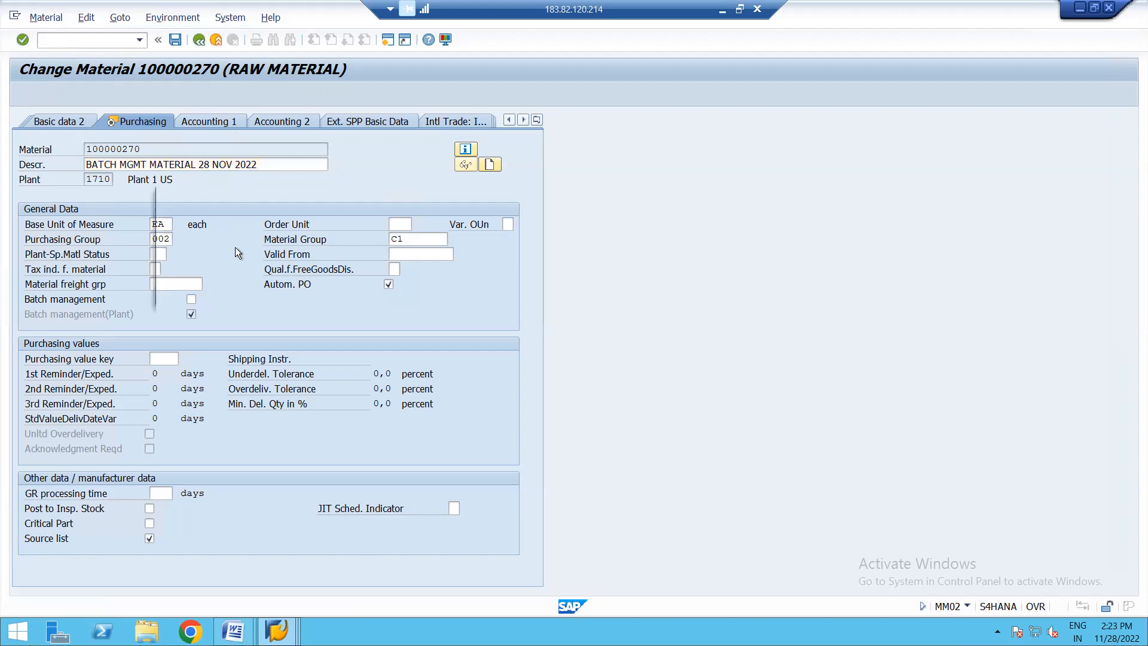
left_click(233, 293)
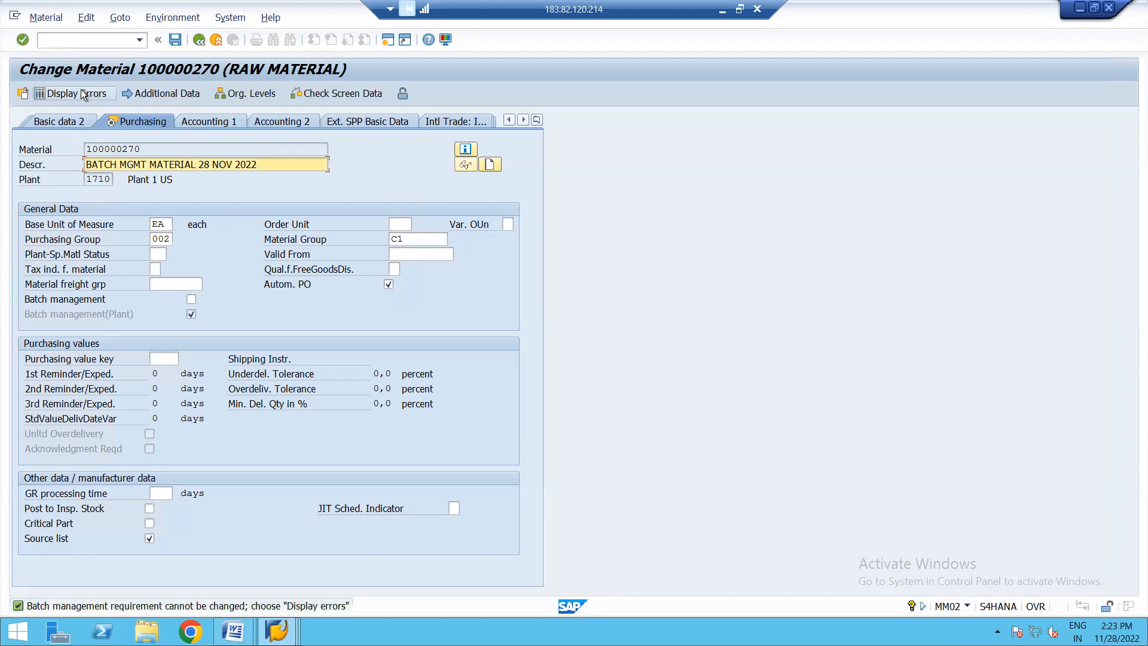
- Leave the material change and discard the unsaved data
left_click(199, 40)
left_click(220, 41)
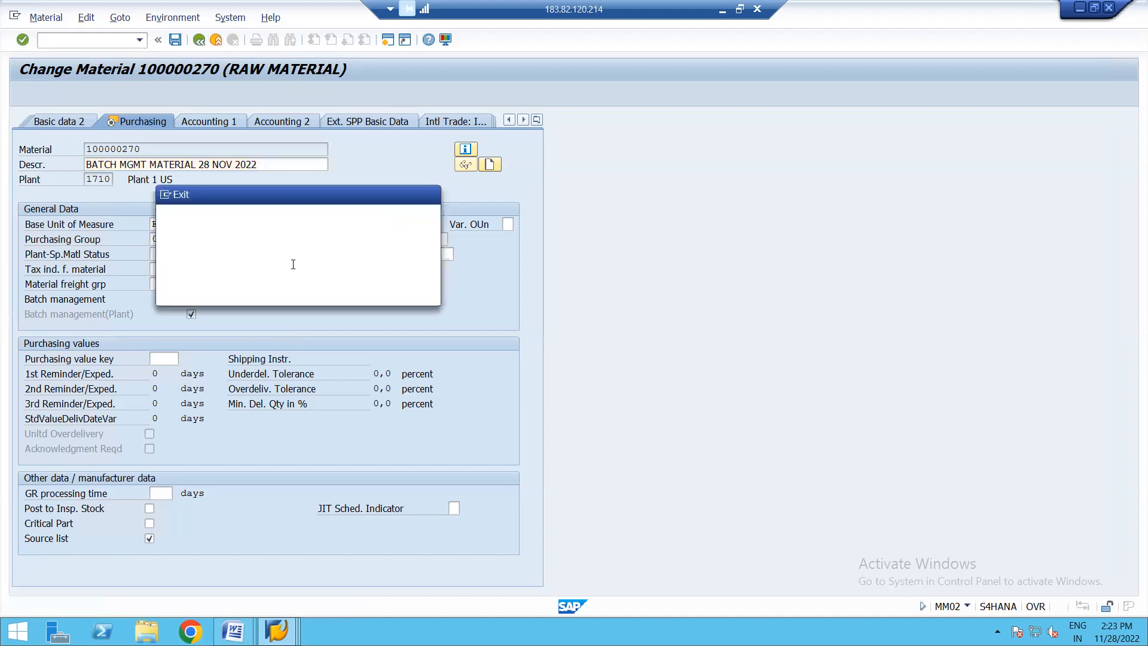
left_click(288, 293)
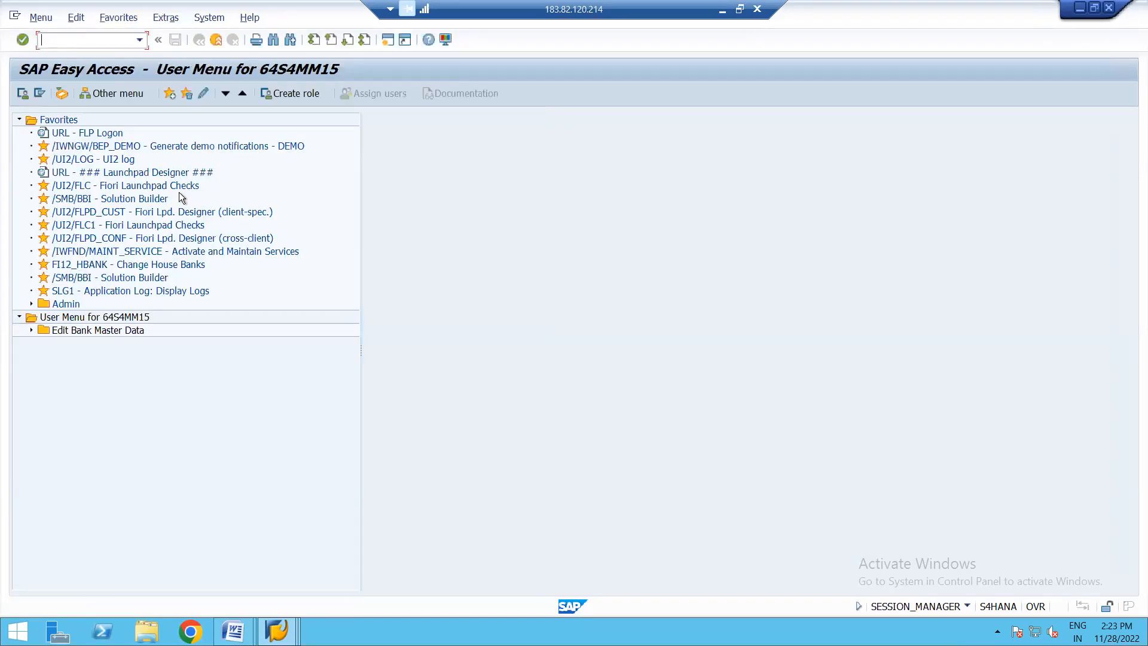
- Start transaction MM03 and display the Purchasing view of material 100000270 for plant 1710
type("MM03")
key("Return")
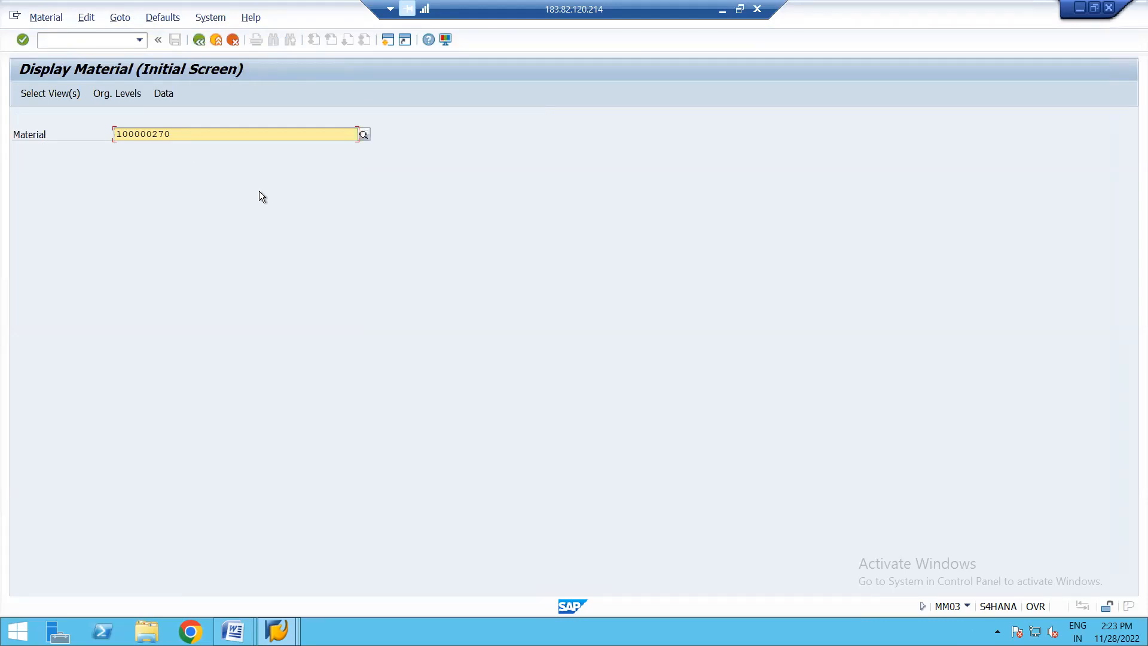
key("Return")
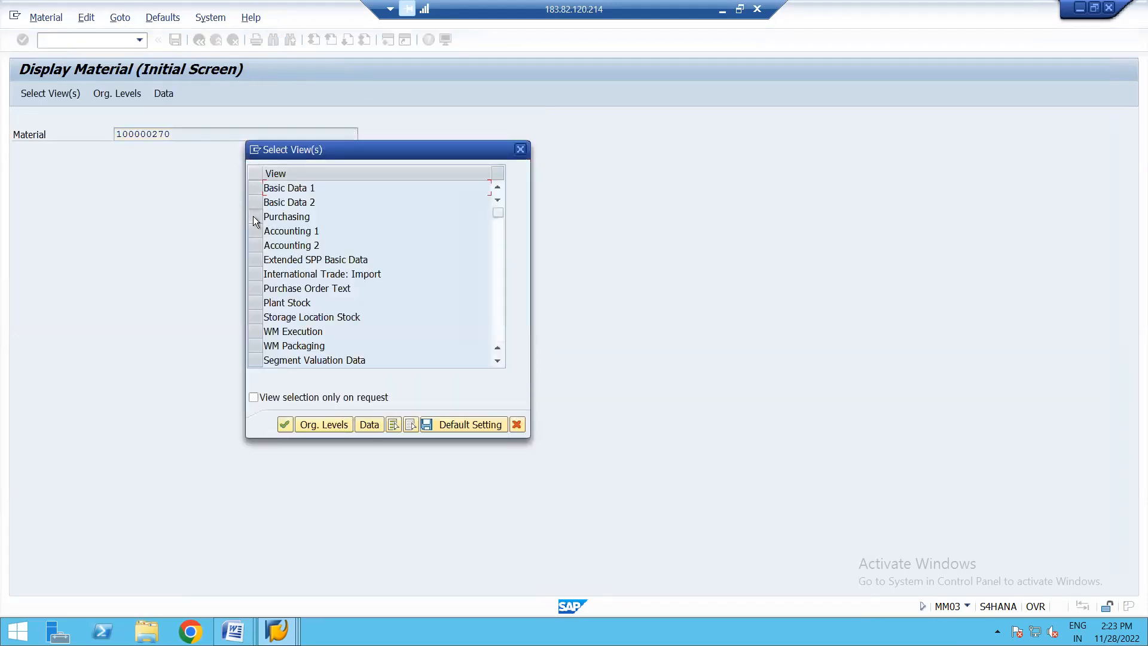
left_click(254, 217)
key("Return")
key("space")
key("Down")
key("Return")
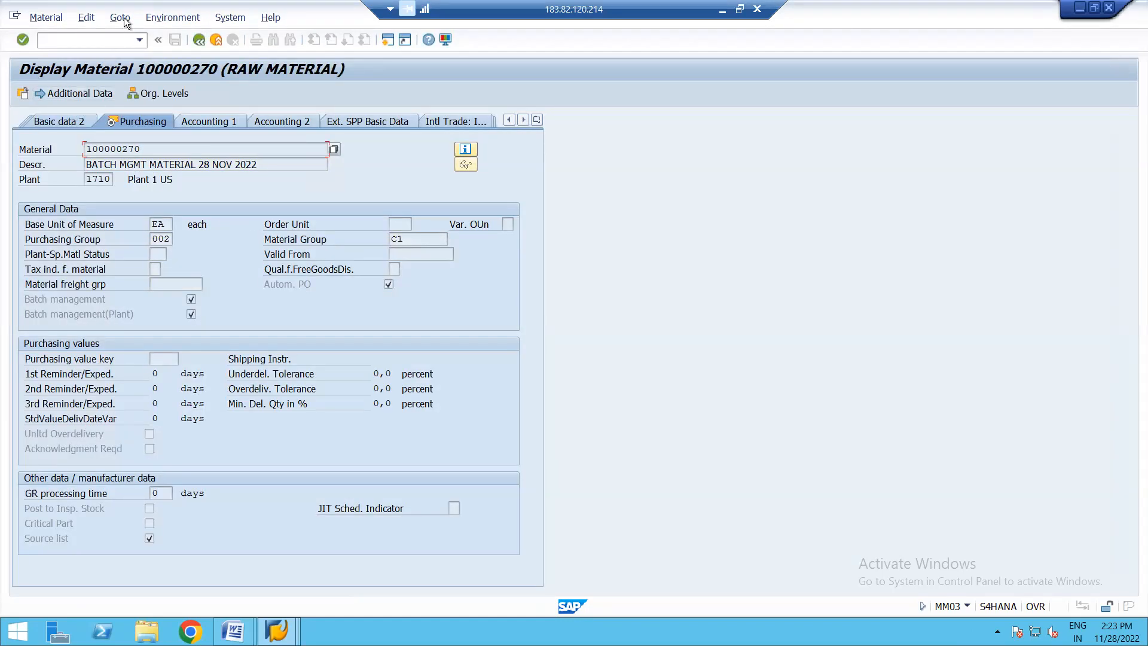
- Display the material's change documents and review the MM02 change from 28.11.2022 at 13:48:19
left_click(171, 20)
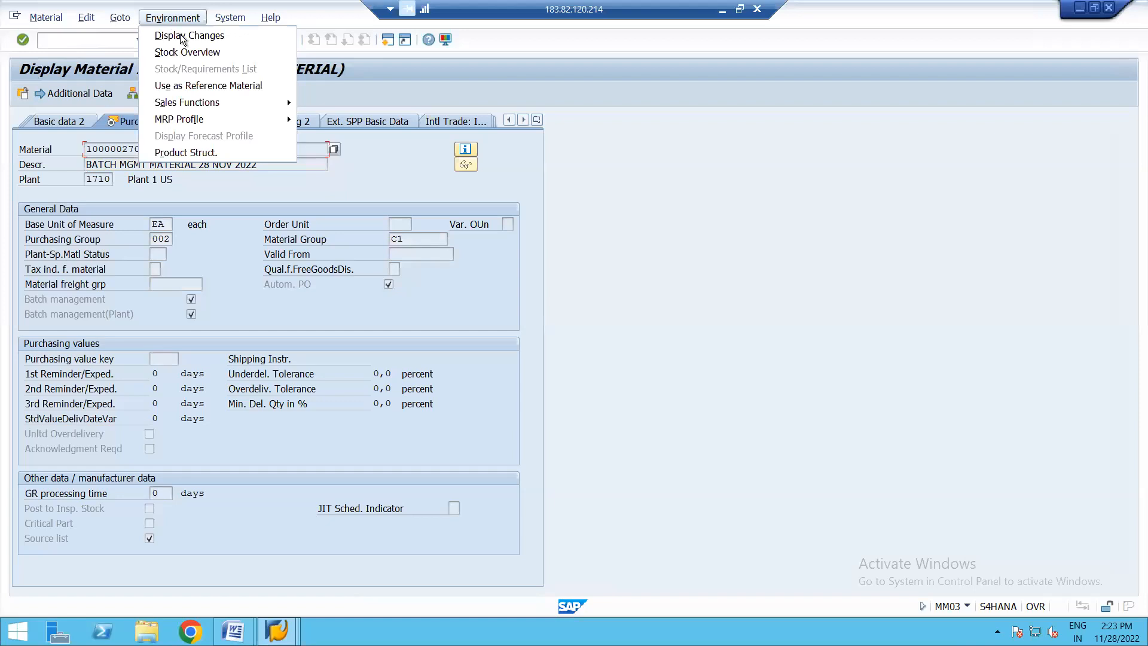
left_click(187, 37)
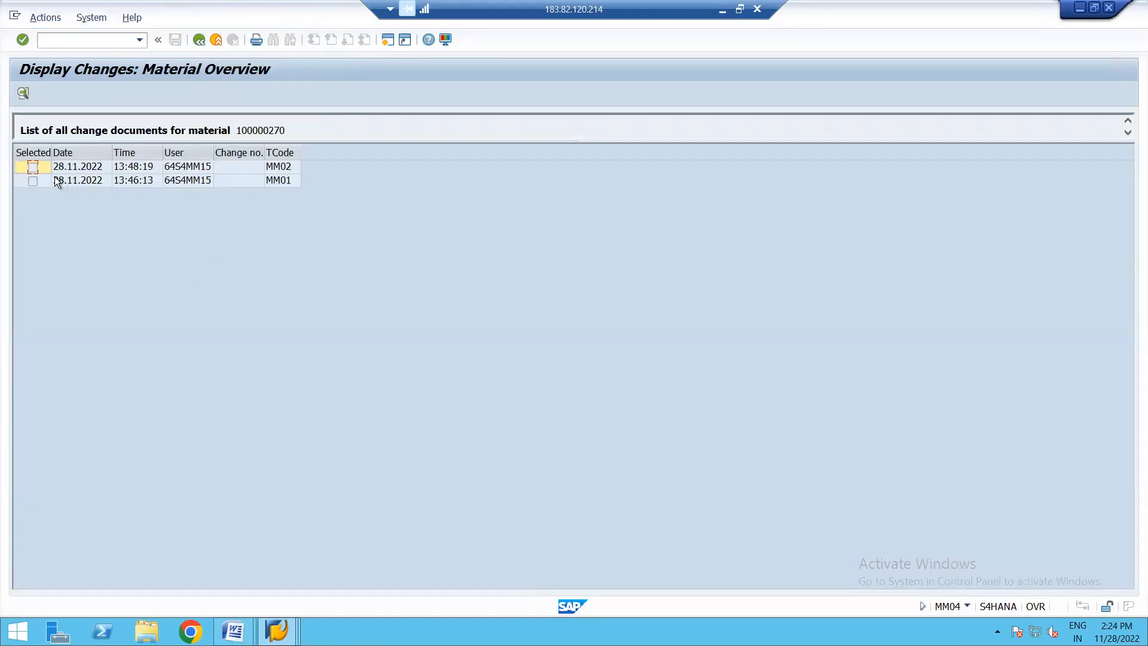
left_click(32, 167)
left_click(23, 93)
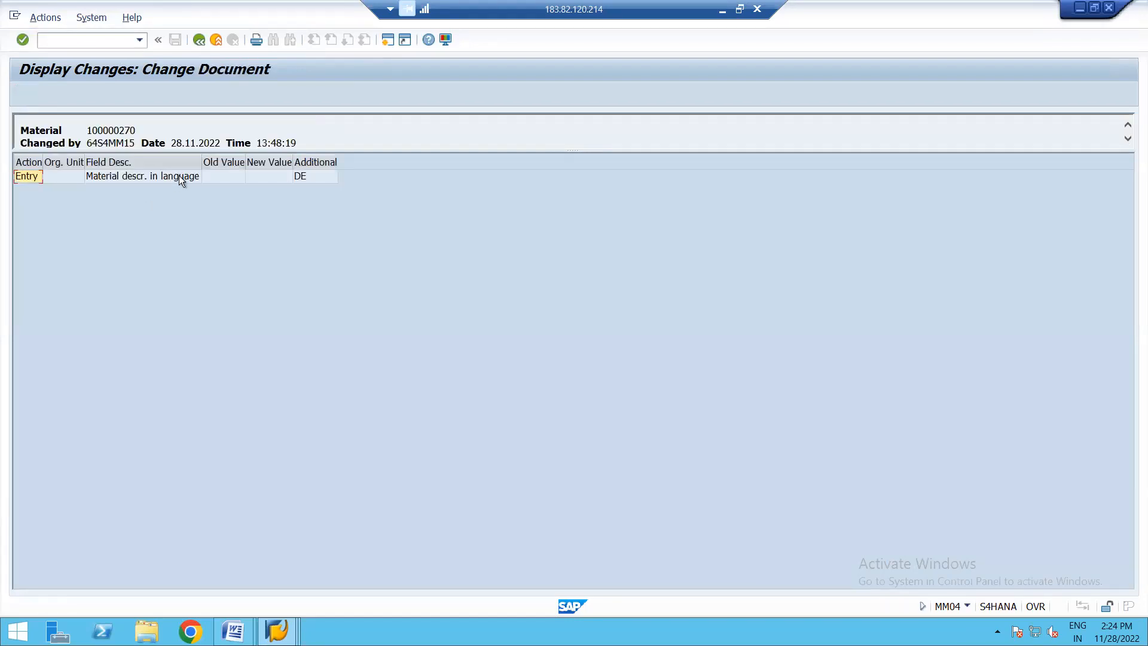
left_click(200, 44)
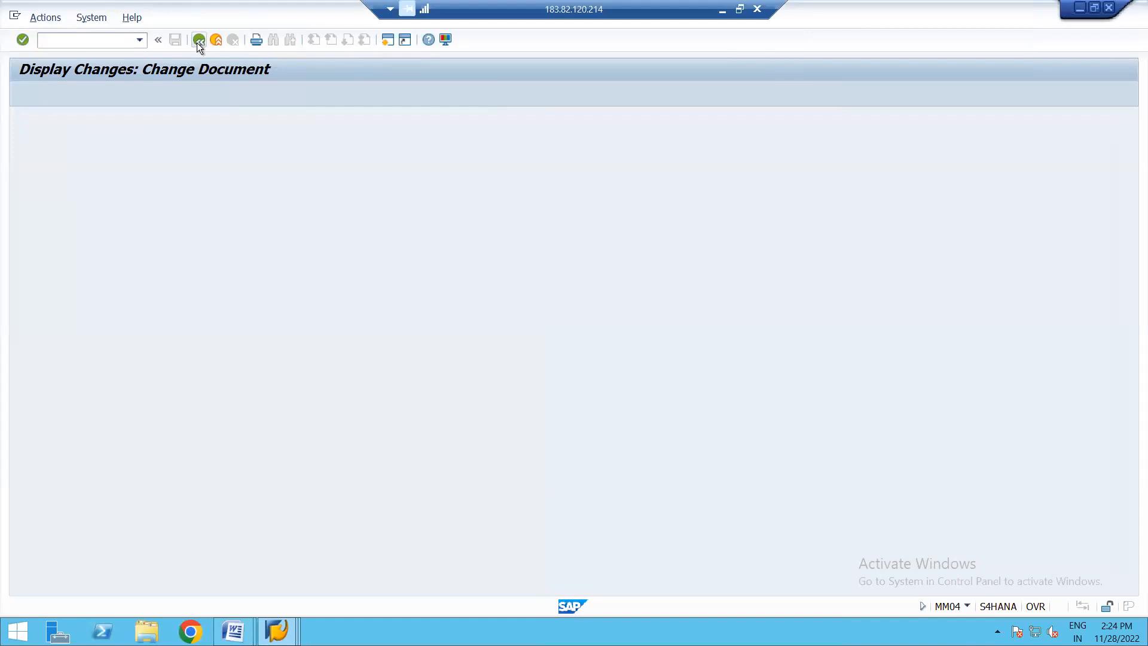
- Leave the material display and open material 100000270 for immediate change in the Purchasing view of plant 1710
left_click(198, 40)
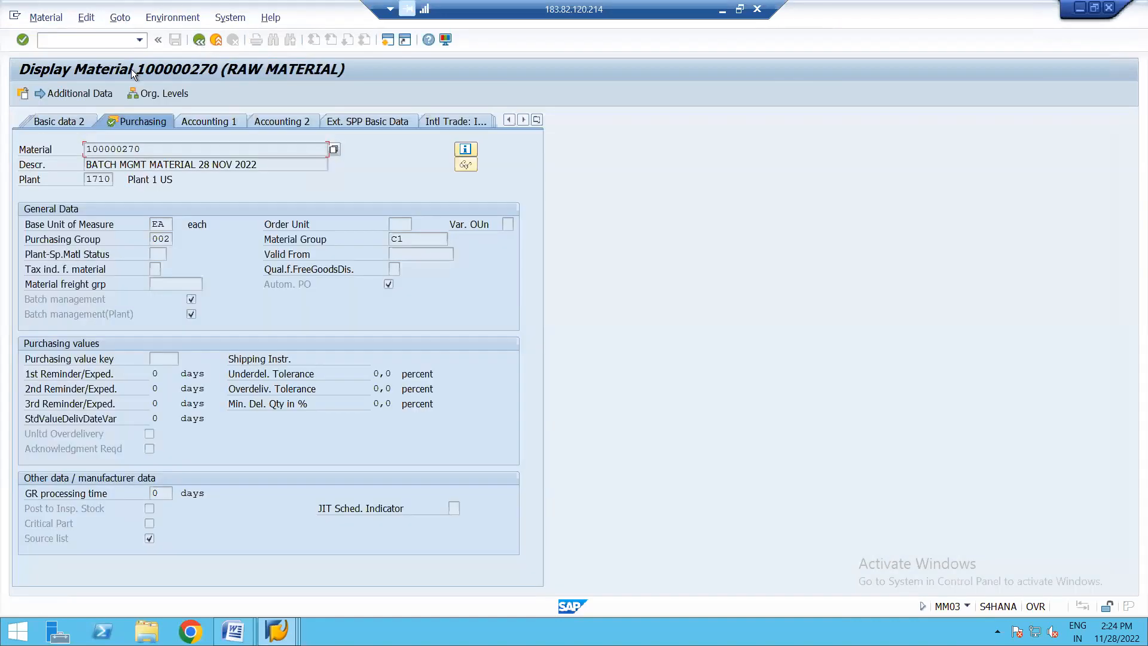
left_click(198, 45)
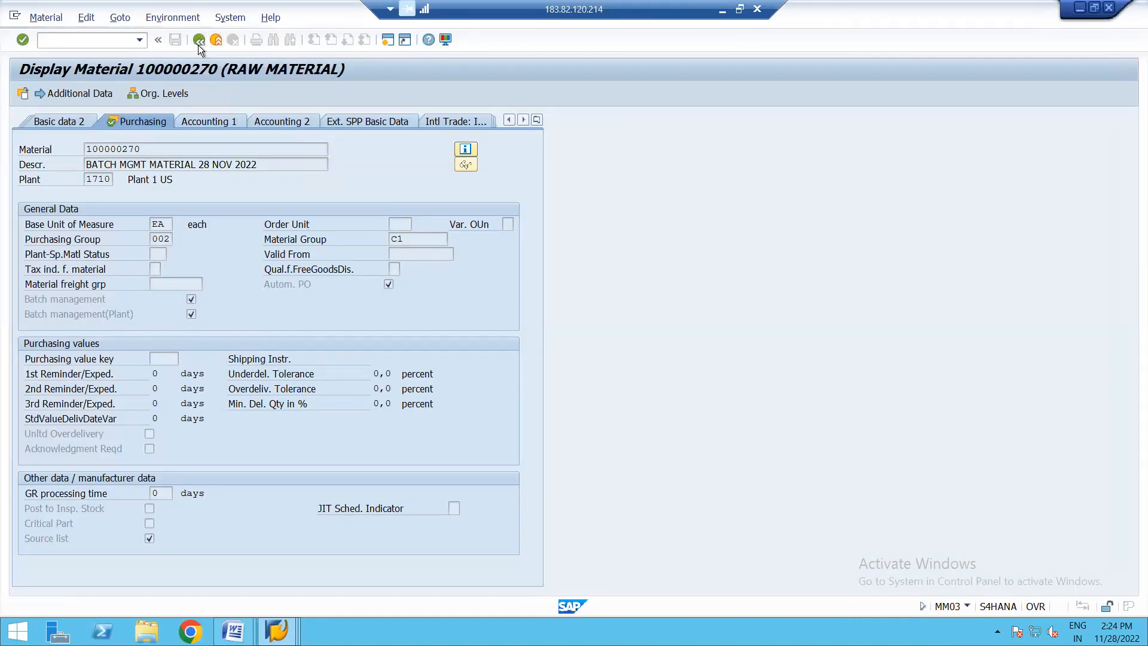
left_click(48, 18)
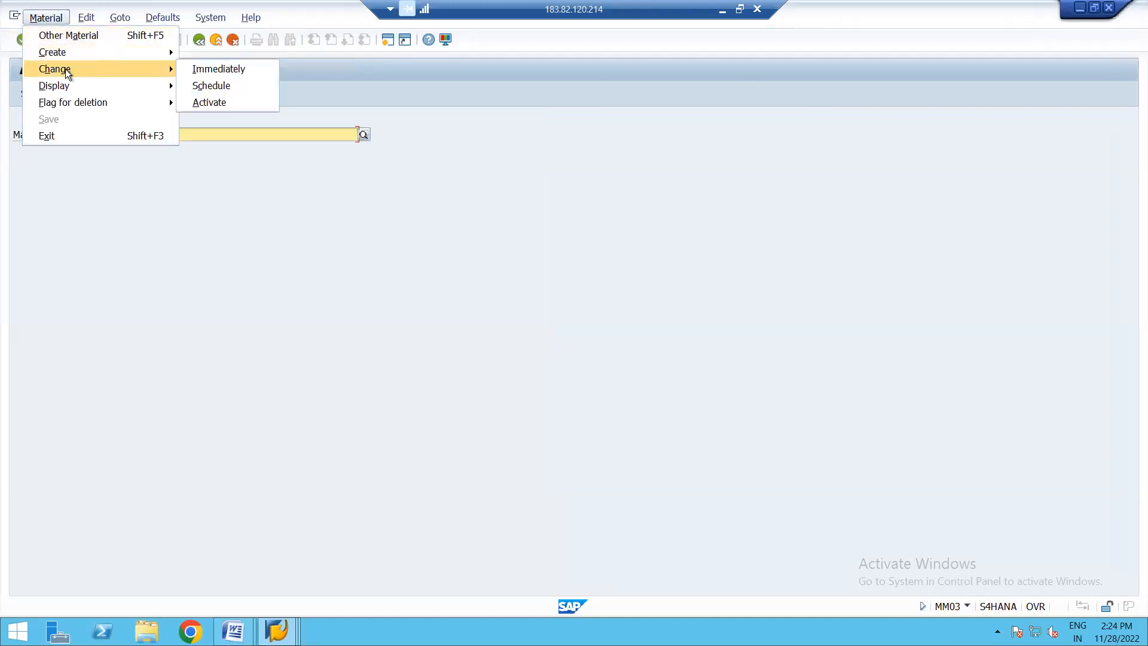
mouse_move(149, 69)
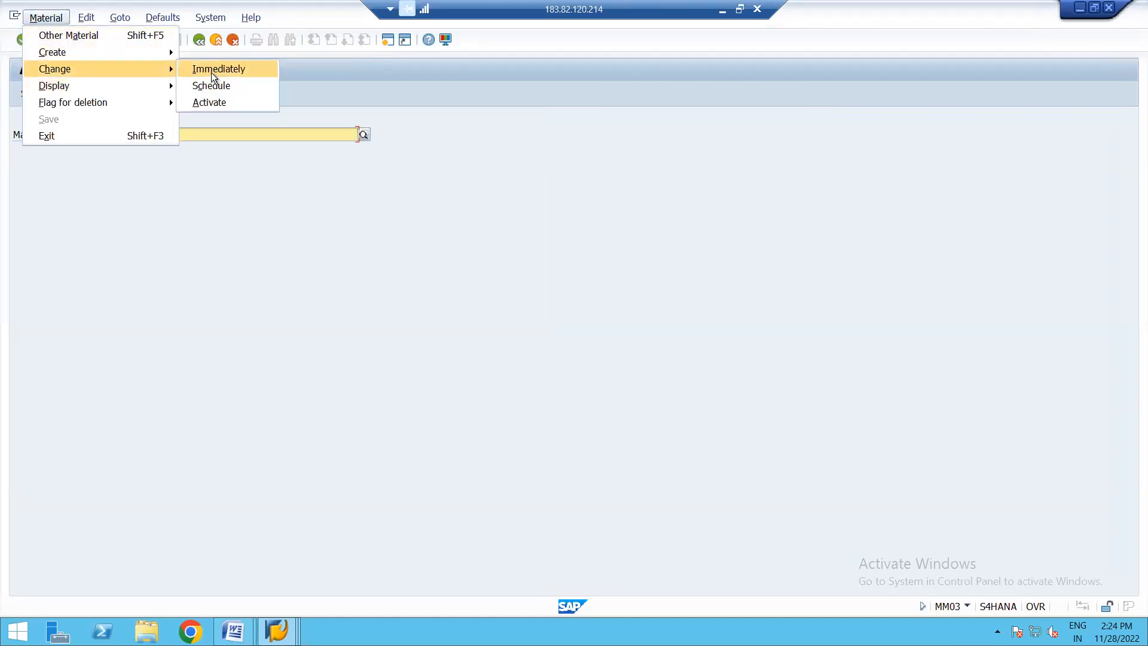
left_click(209, 70)
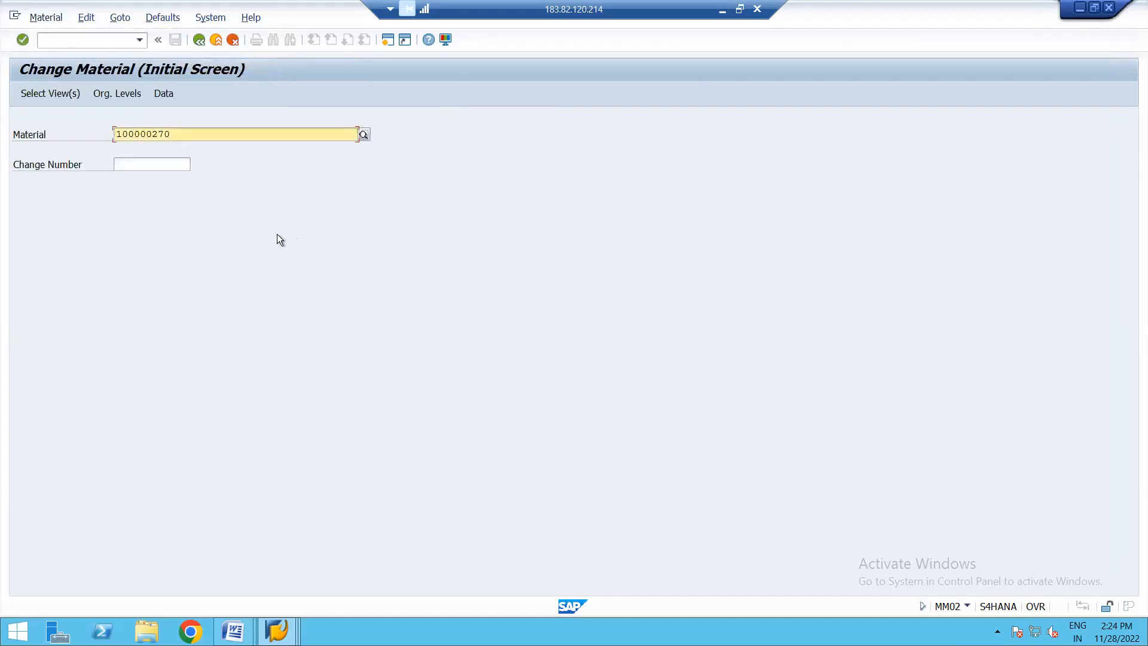
key("Return")
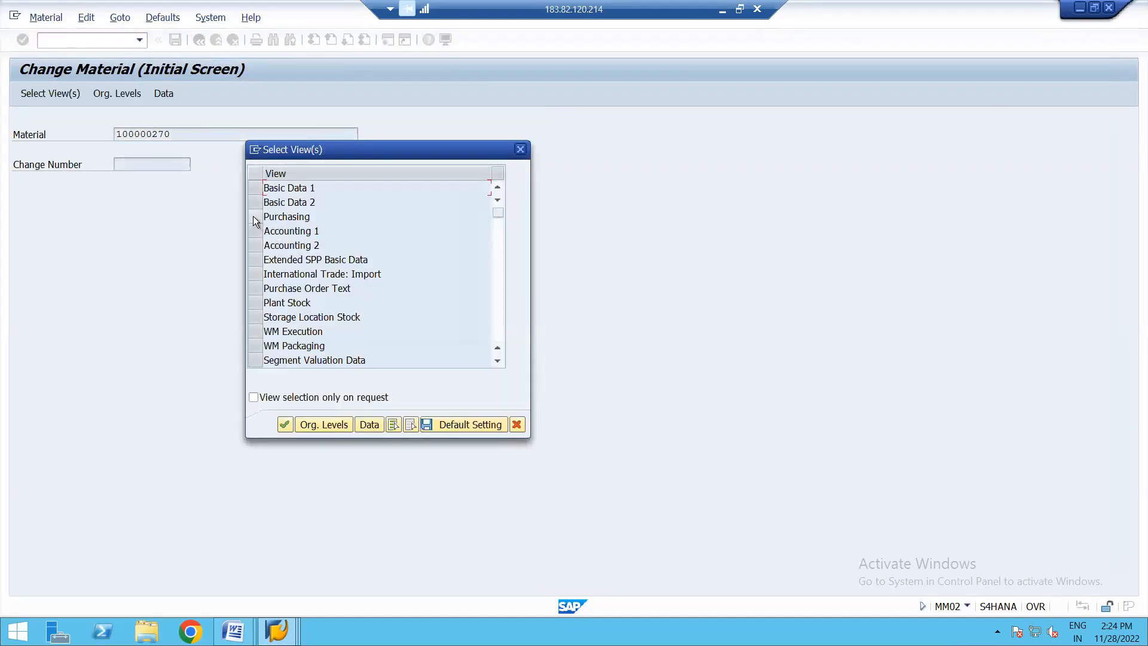
left_click(253, 219)
key("Return")
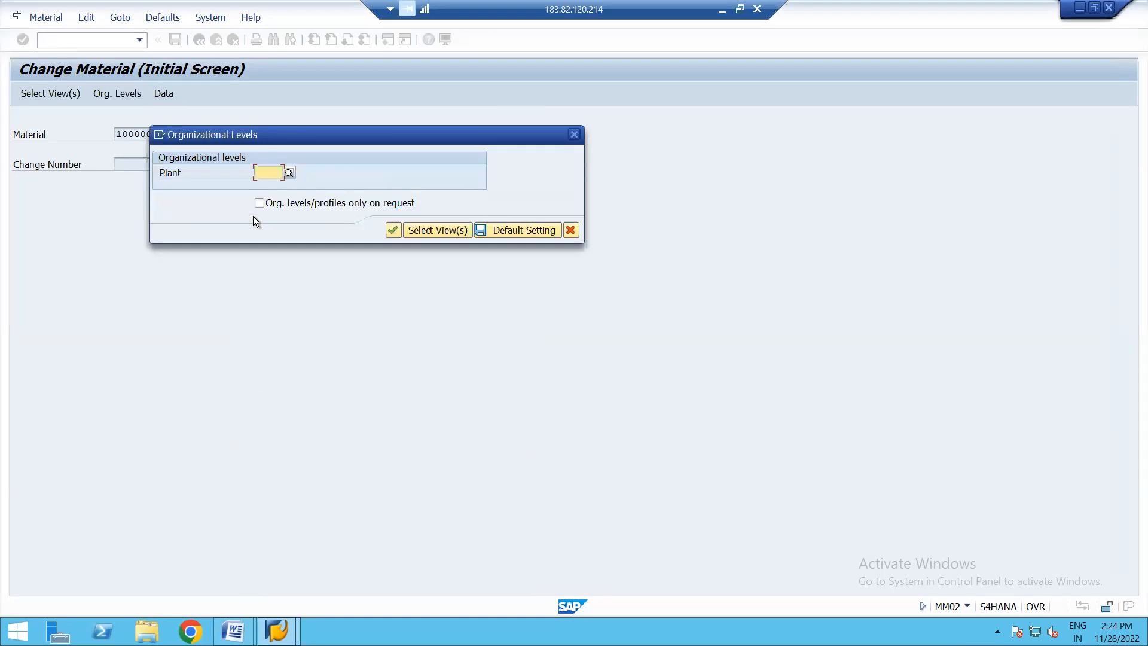
key("Down")
key("Return")
key("Return")
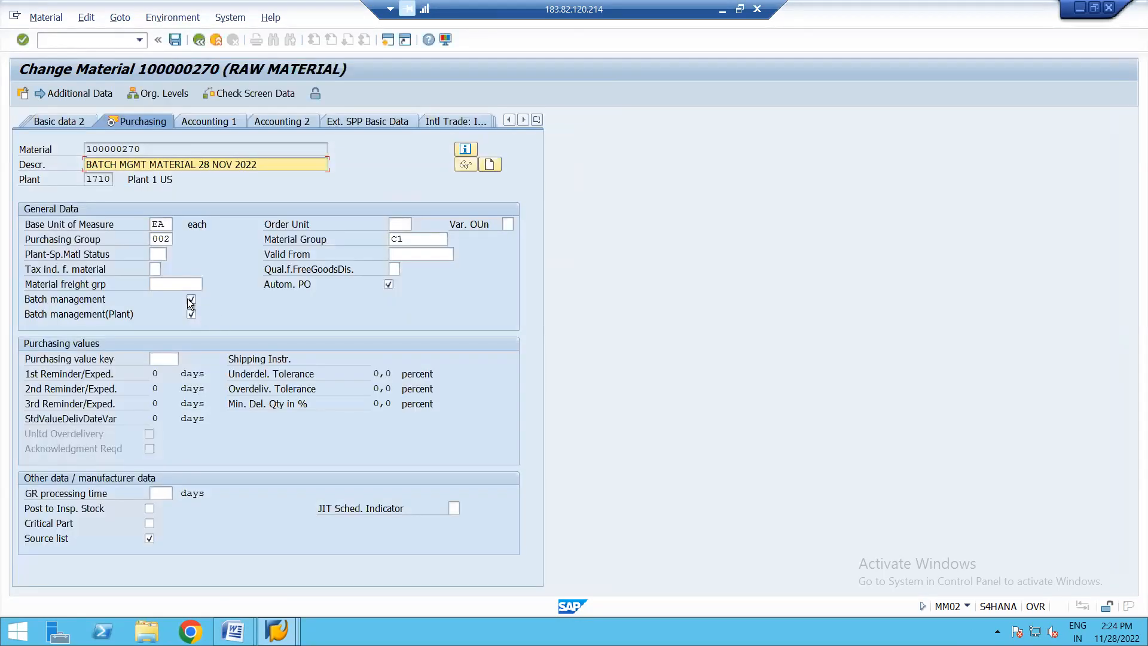
- Try to clear the material's general Batch management indicator and read the long text of the resulting message
left_click(191, 300)
key("Return")
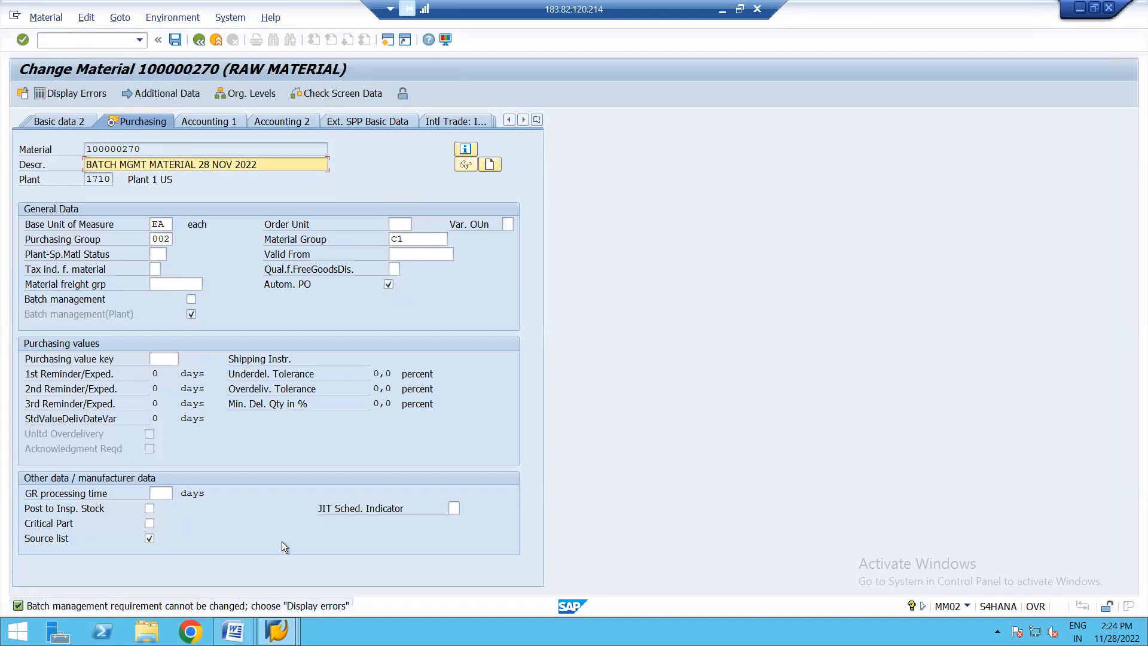
double_click(314, 608)
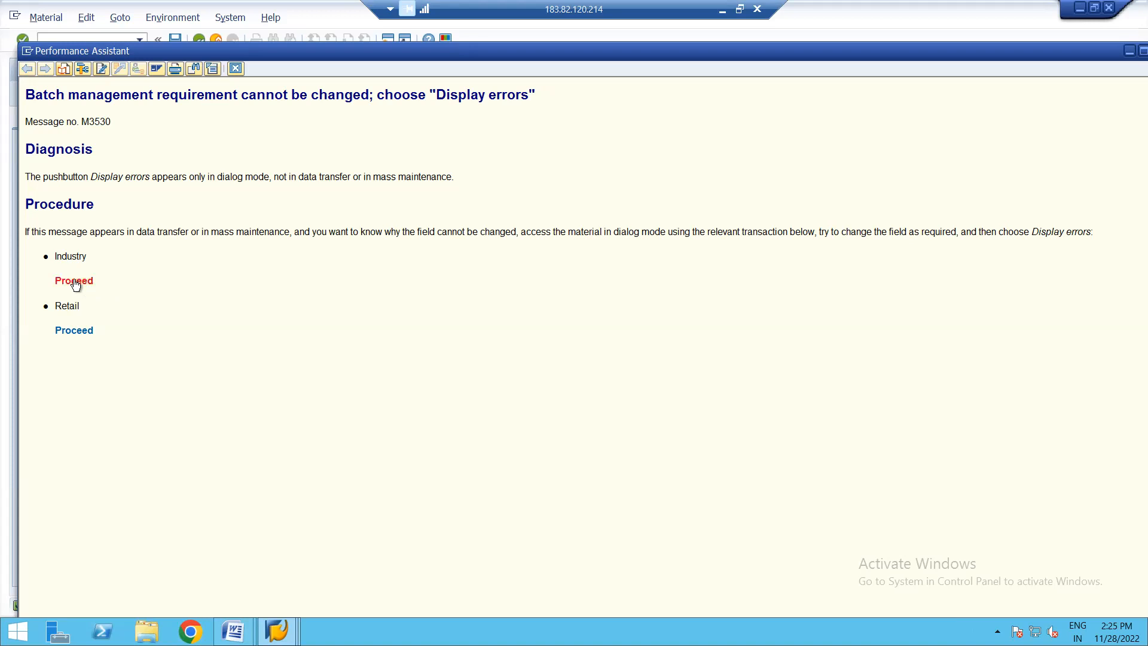
left_click(236, 68)
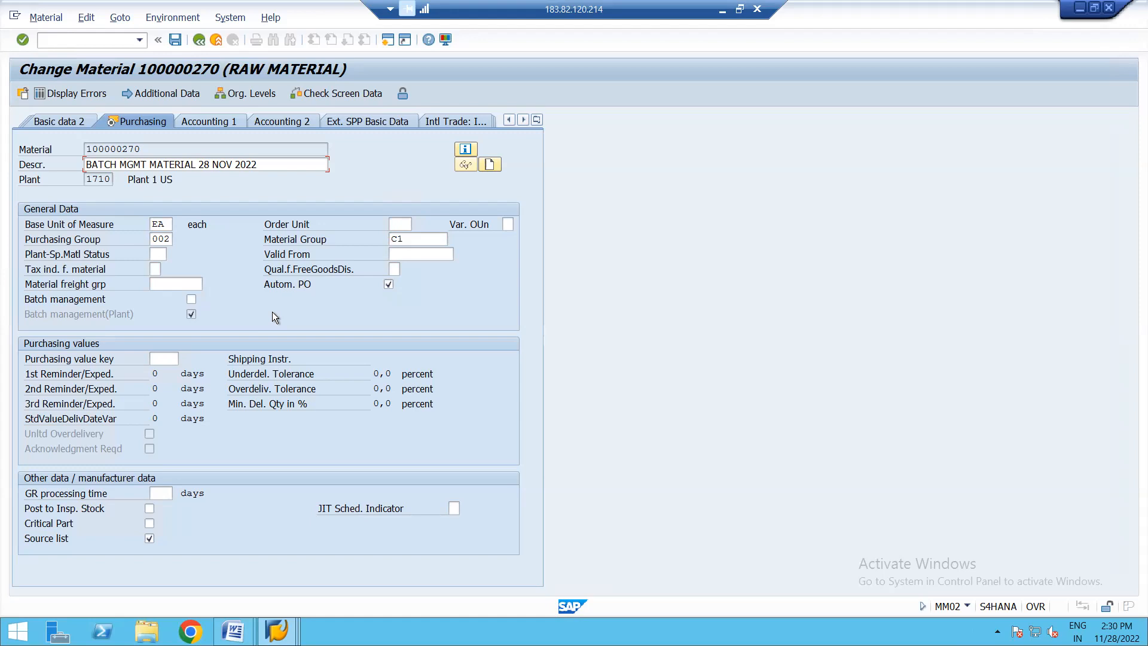
- Display the error list for the rejected batch management change and return to the Purchasing view
left_click(80, 92)
left_click(78, 299)
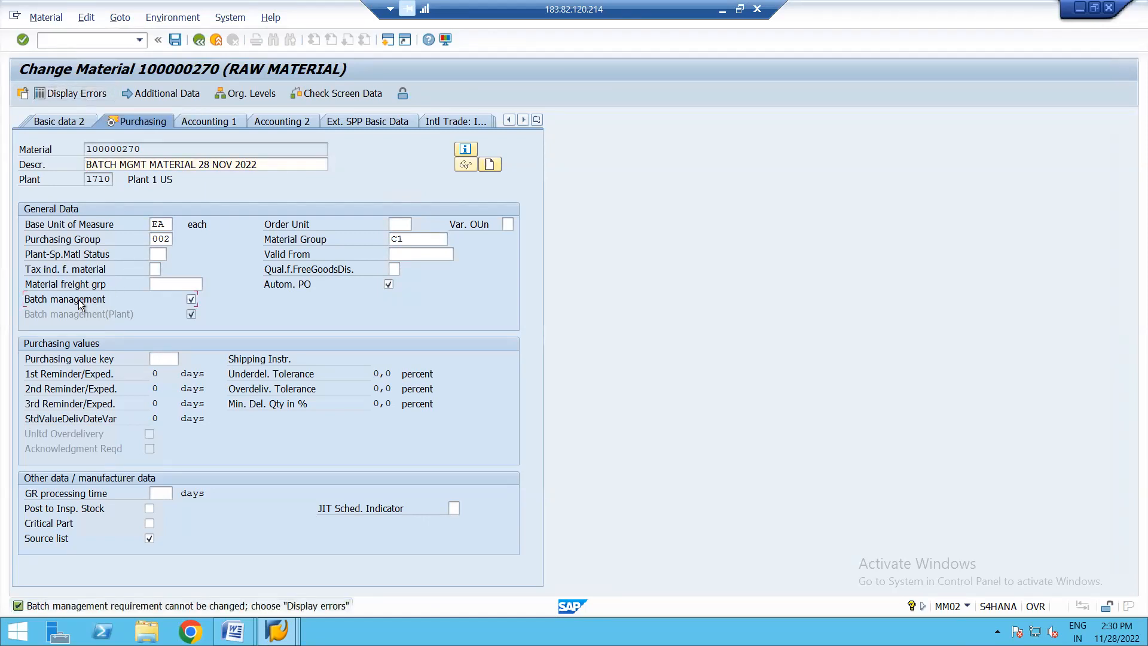
left_click(78, 91)
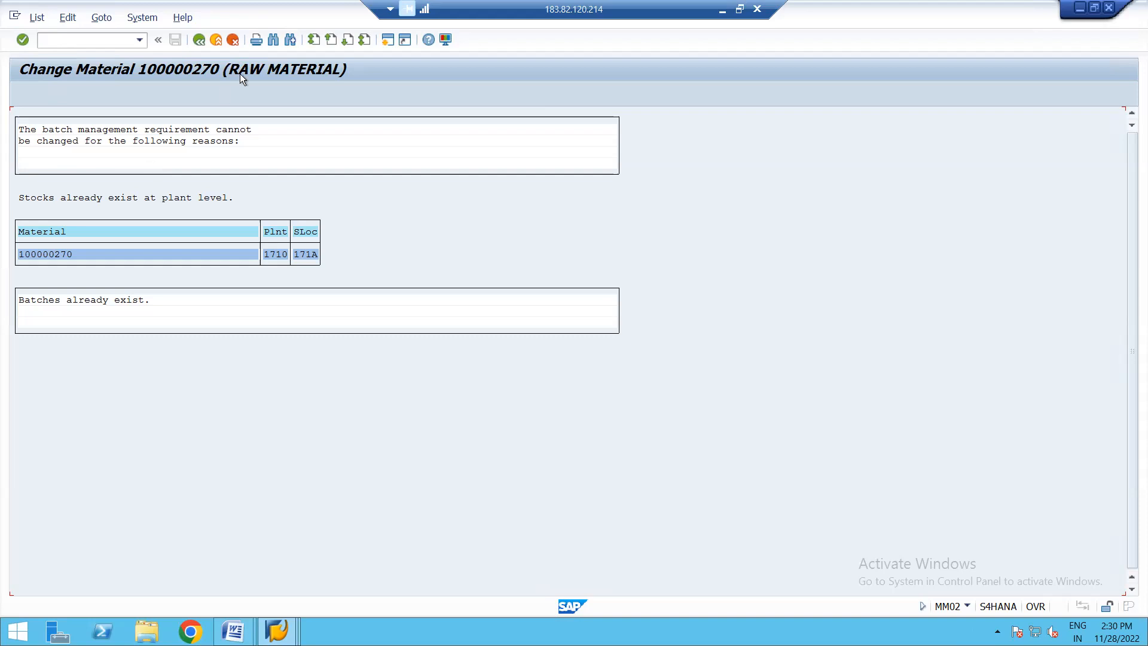
left_click(200, 40)
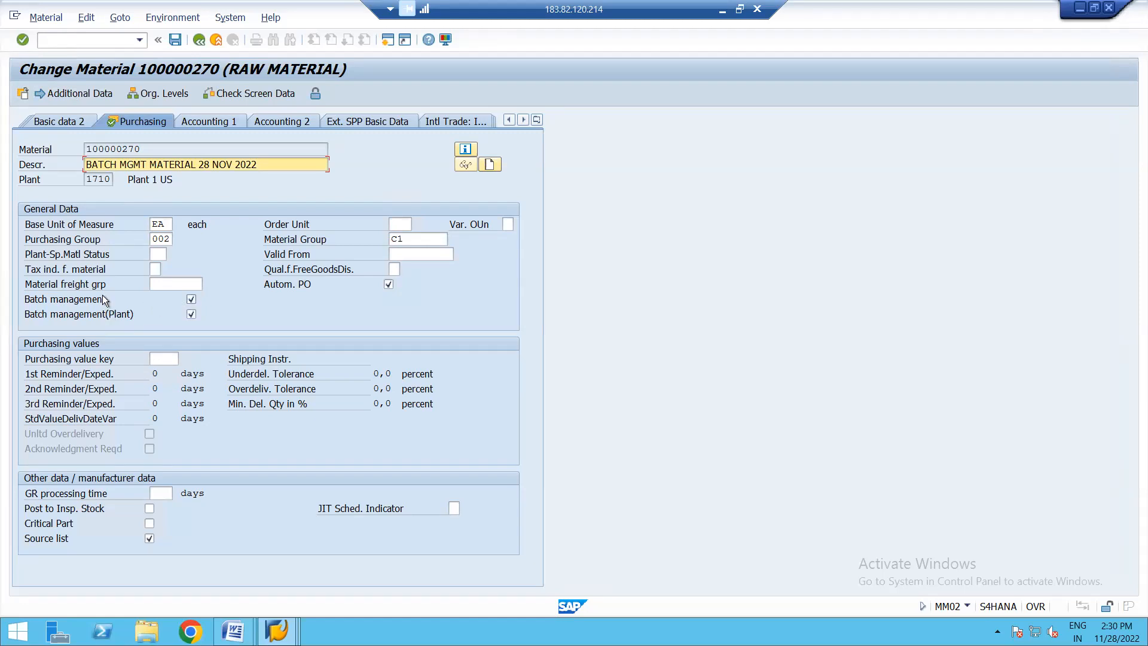
- Try again to clear the Batch management indicator and reopen the list of reasons preventing the change
left_click(191, 299)
key("Return")
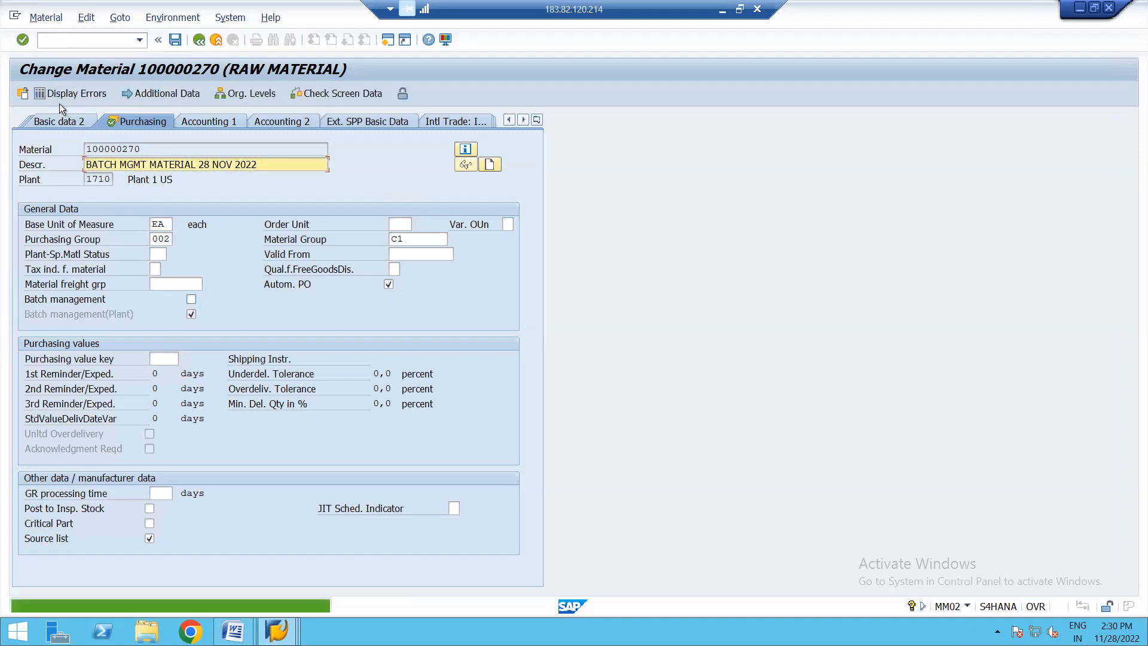
left_click(191, 299)
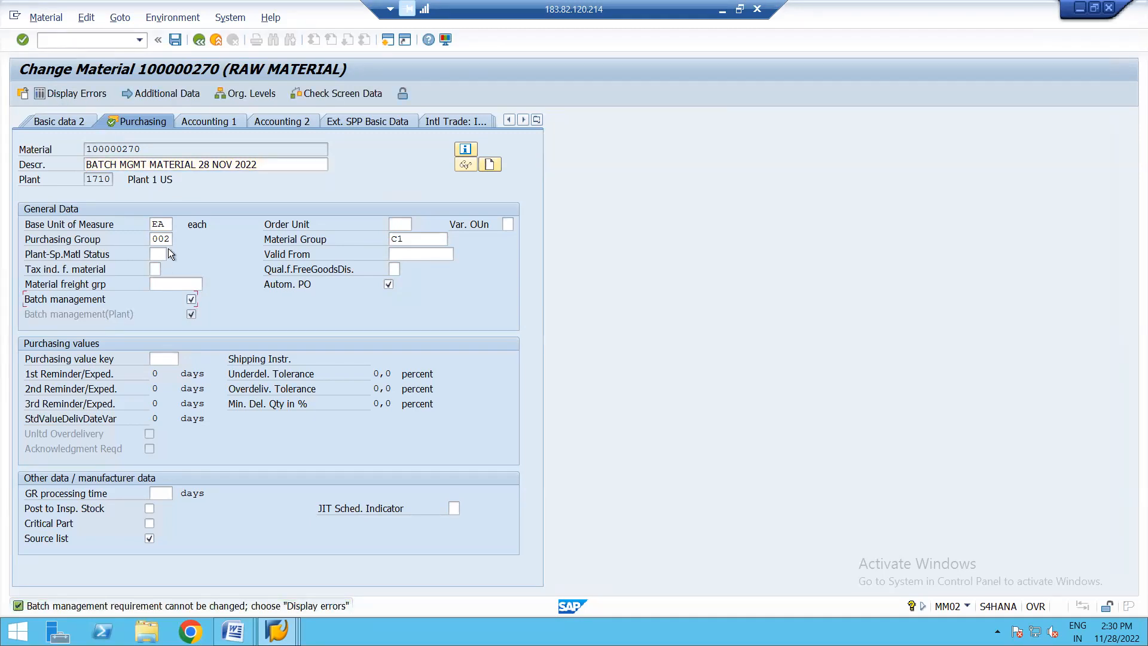
left_click(84, 91)
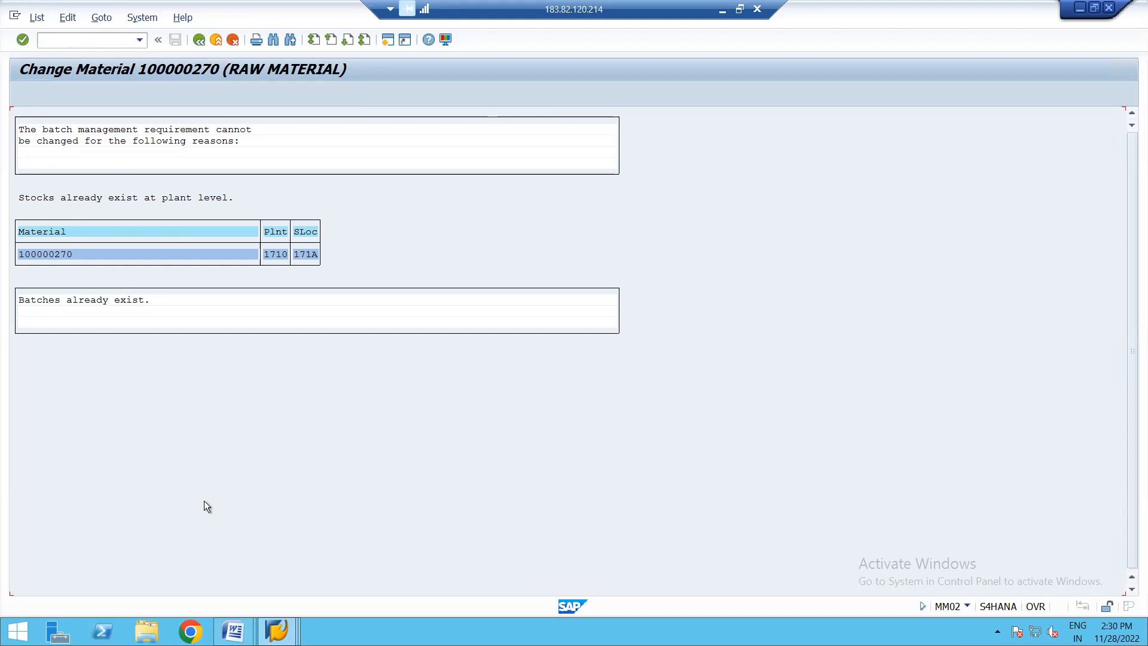
mouse_move(233, 631)
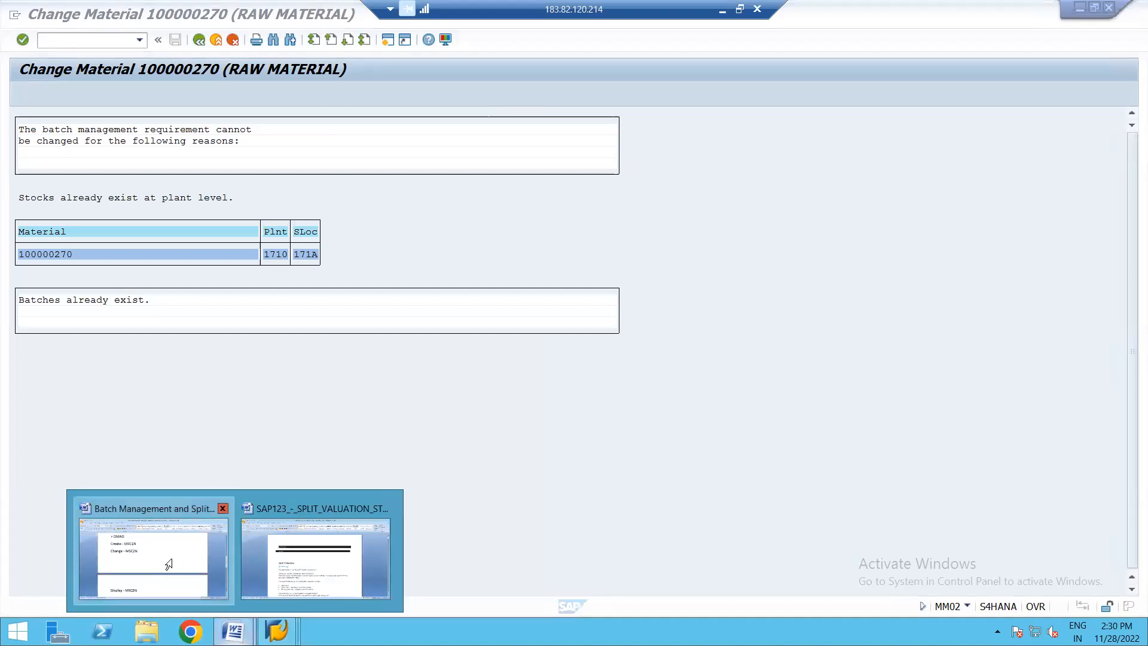
left_click(171, 558)
key("Return")
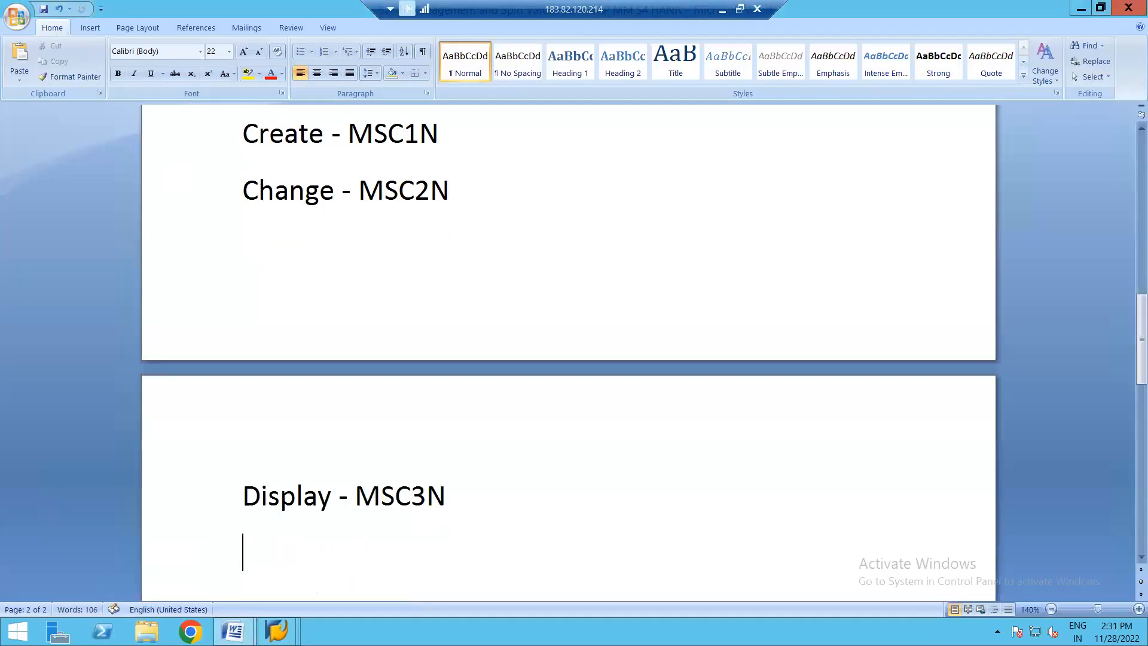
key("ctrl+v")
key("BackSpace")
key("BackSpace")
key("BackSpace")
key("BackSpace")
key("BackSpace")
key("BackSpace")
key("BackSpace")
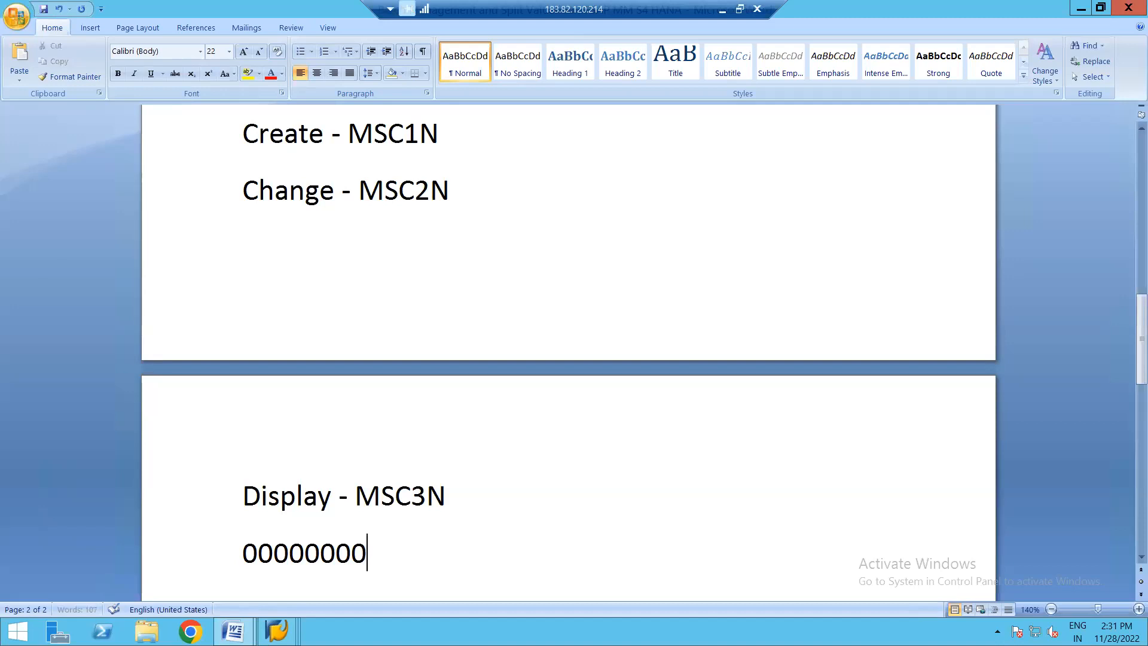
key("BackSpace")
key("BackSpace")
key("BackSpace")
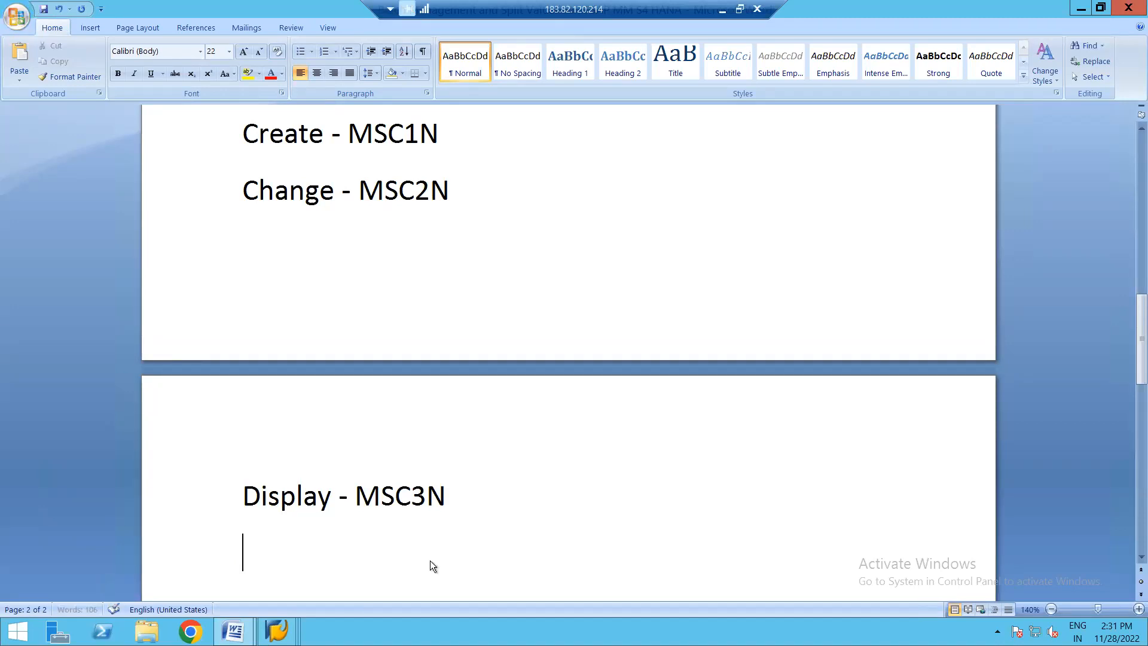
key("alt+Tab")
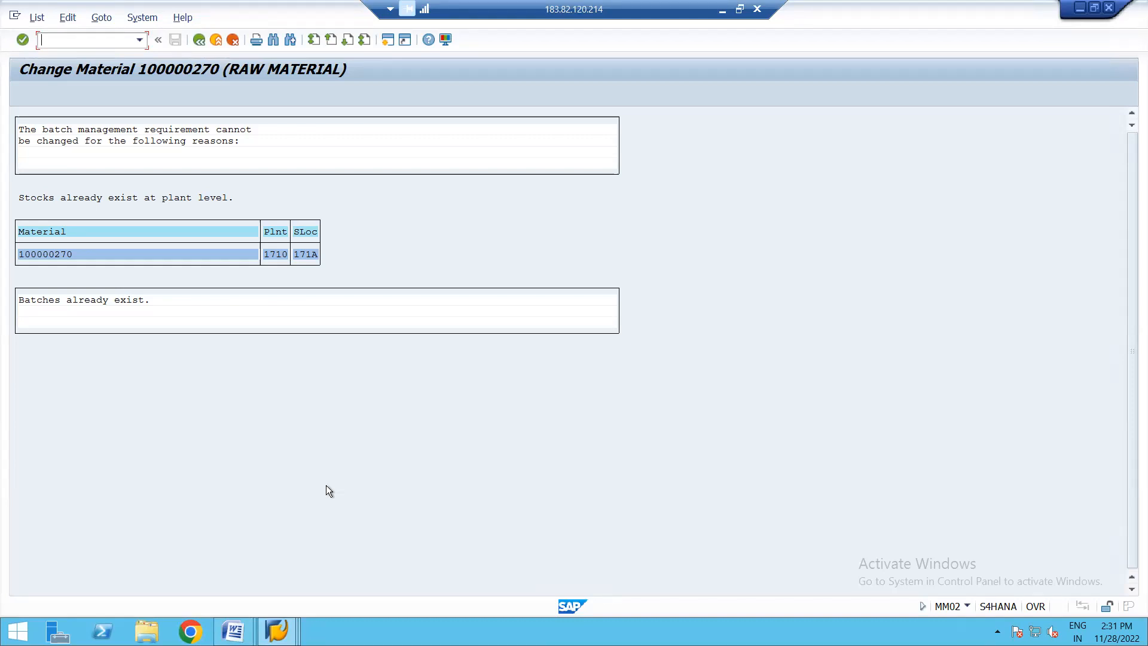
key("Insert")
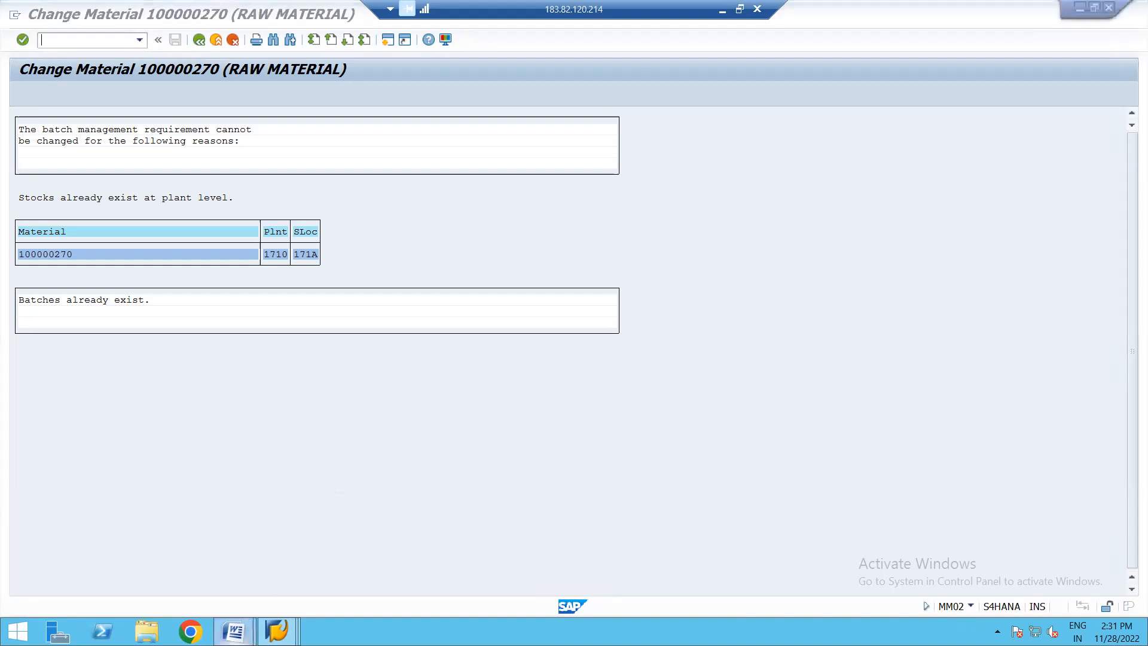
mouse_move(276, 631)
left_click(155, 562)
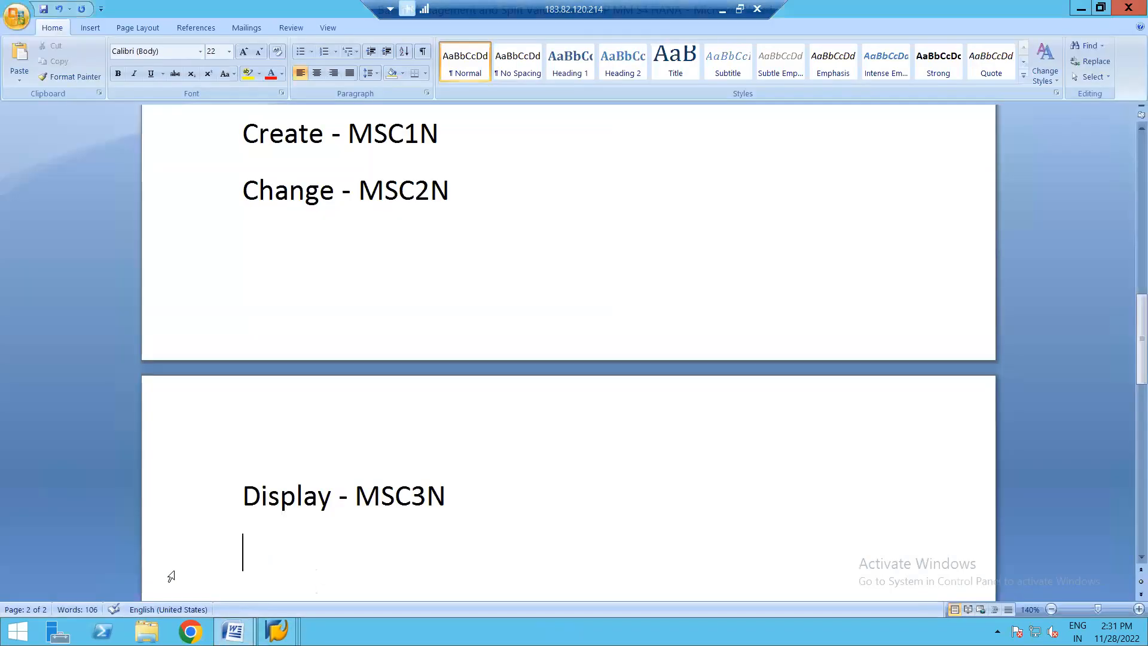
key("ctrl+v")
key("BackSpace")
key("BackSpace")
key("BackSpace")
key("BackSpace")
key("BackSpace")
key("BackSpace")
key("BackSpace")
key("BackSpace")
key("BackSpace")
key("BackSpace")
key("BackSpace")
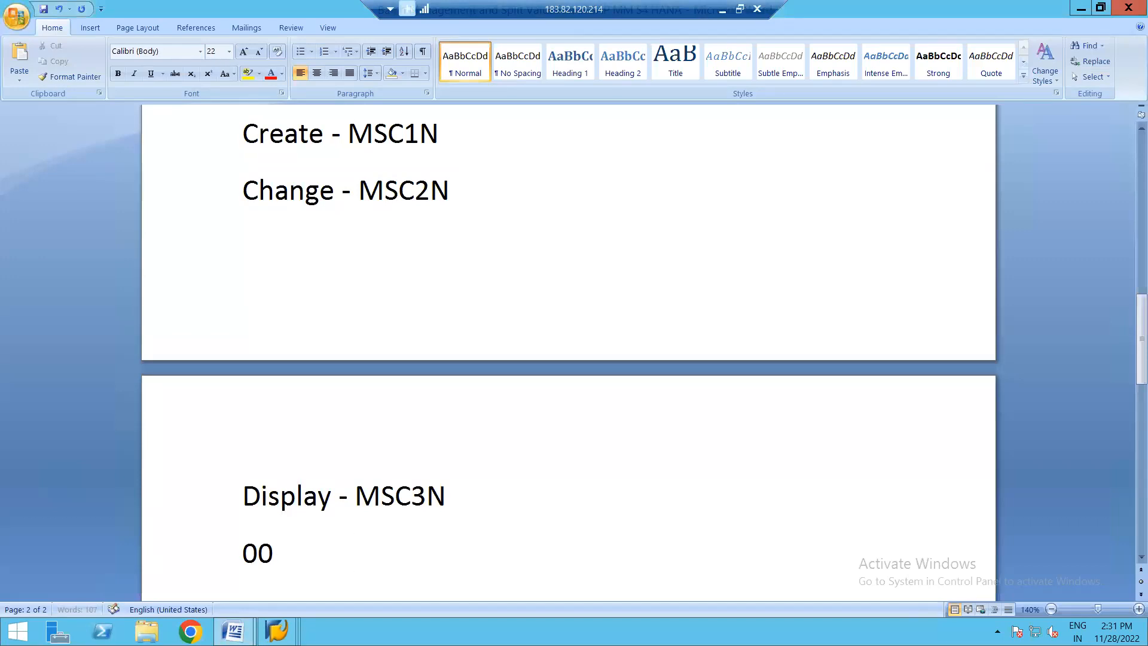
key("alt+Tab")
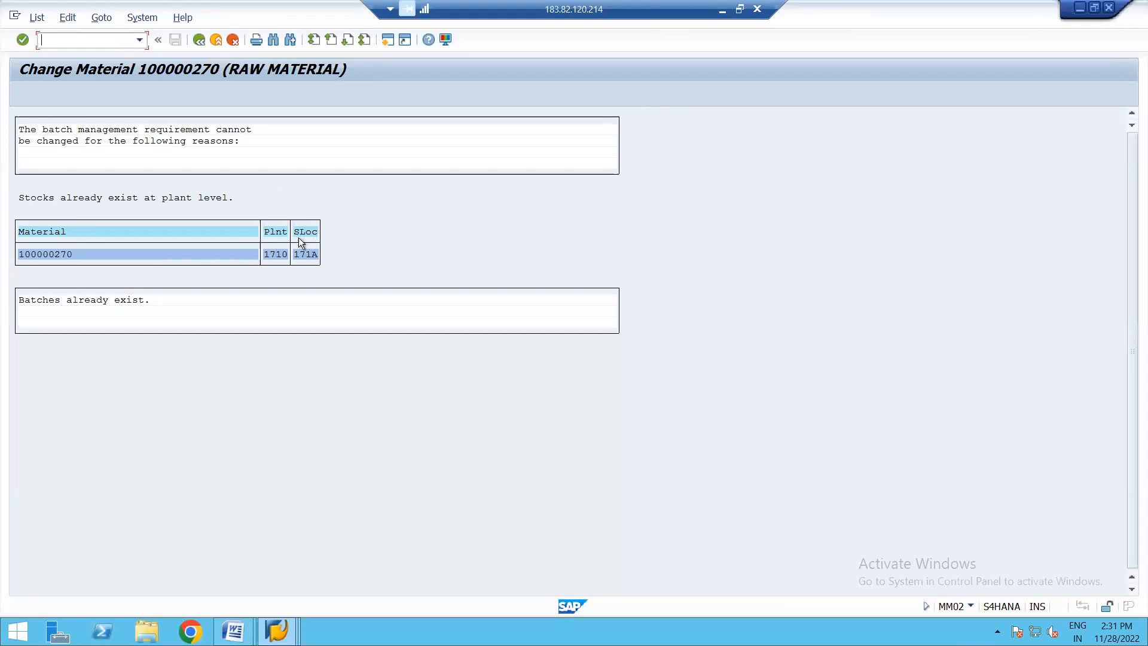
- Check the batch stock of material 100000270 in the open Stock Overview session and return to the Purchasing view of the material change
left_click(277, 630)
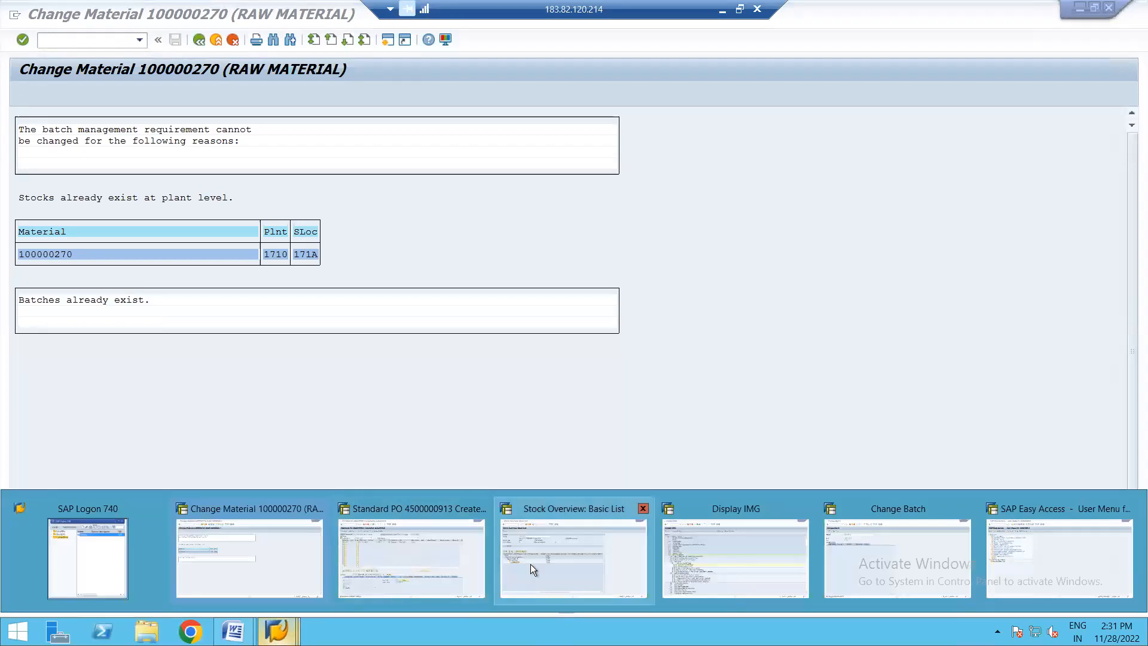
left_click(573, 558)
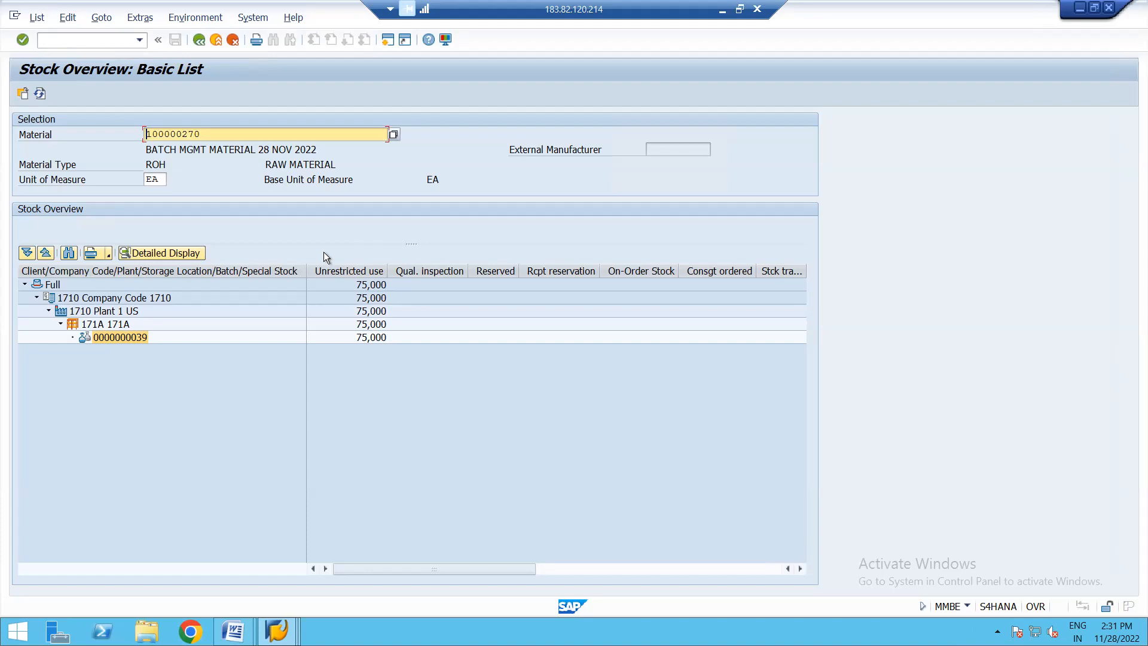
left_click(280, 637)
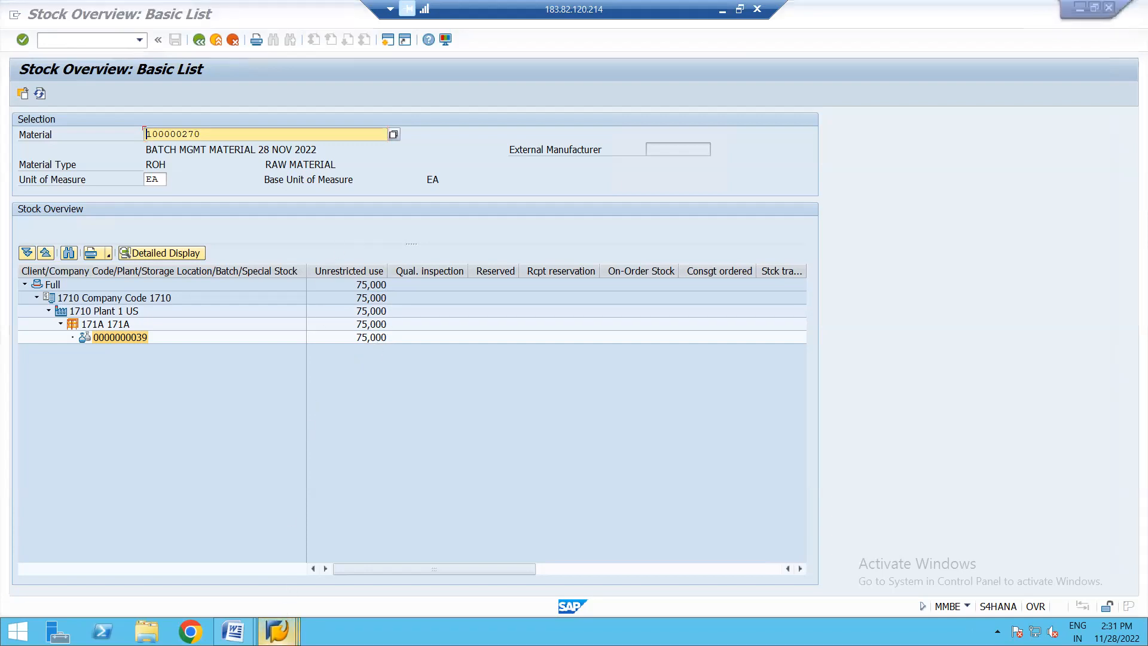
left_click(263, 530)
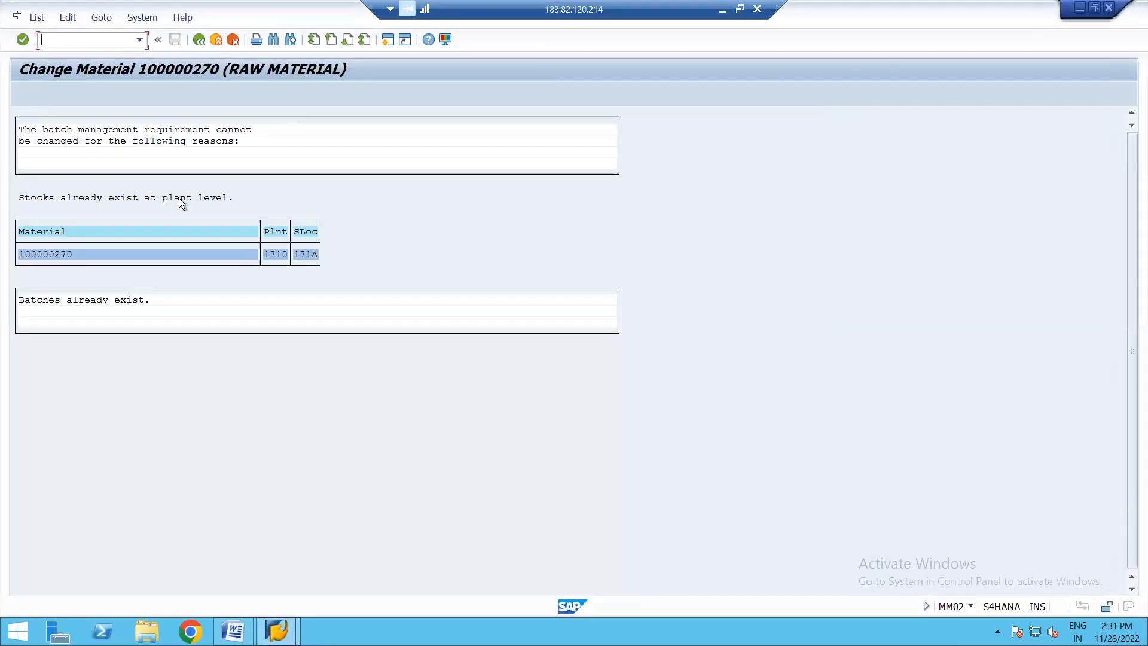
left_click(199, 40)
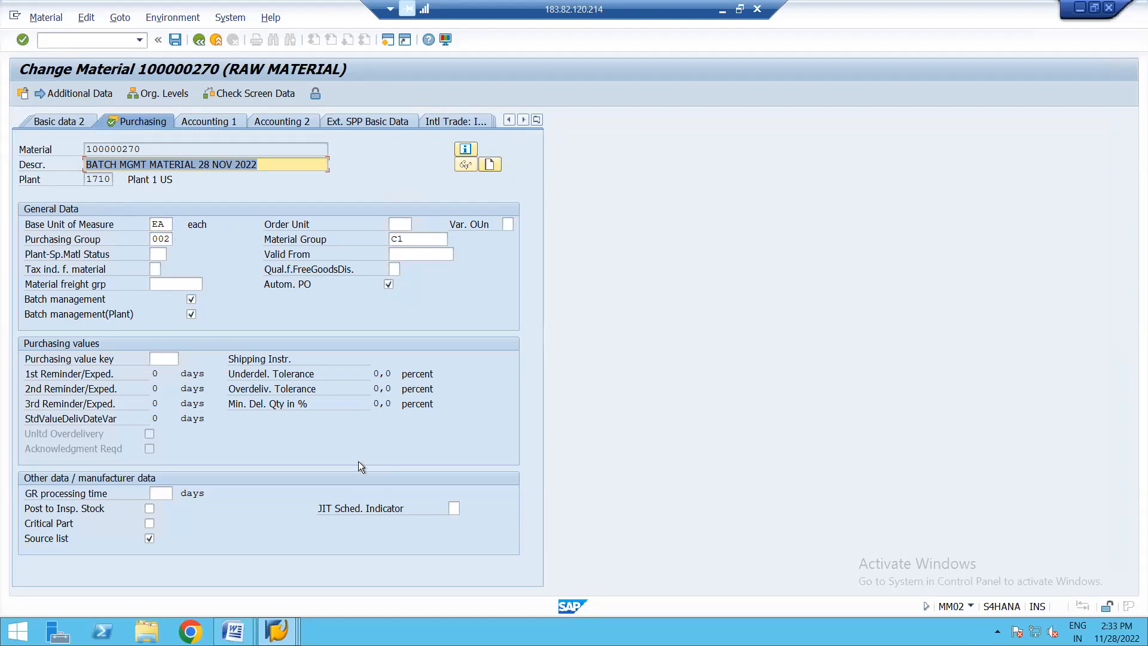
- Switch to the Batch Management and Split Valuation notes in Word and add the line "SPLIT VALUATION >" below "Display - MSC3N"
left_click(233, 631)
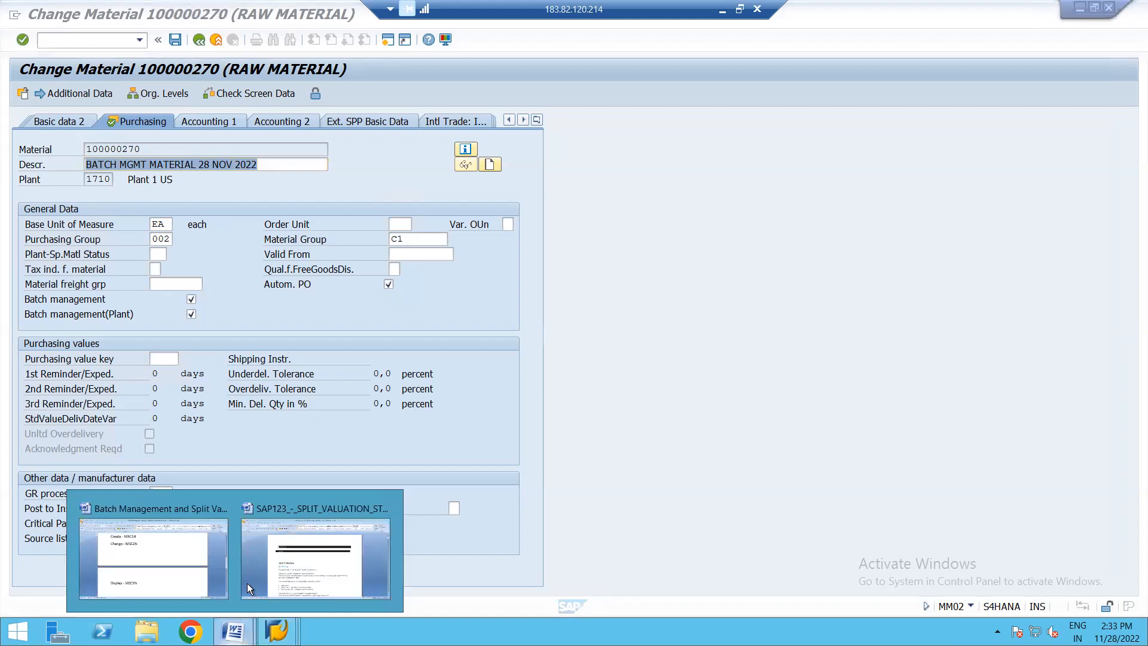
left_click(170, 562)
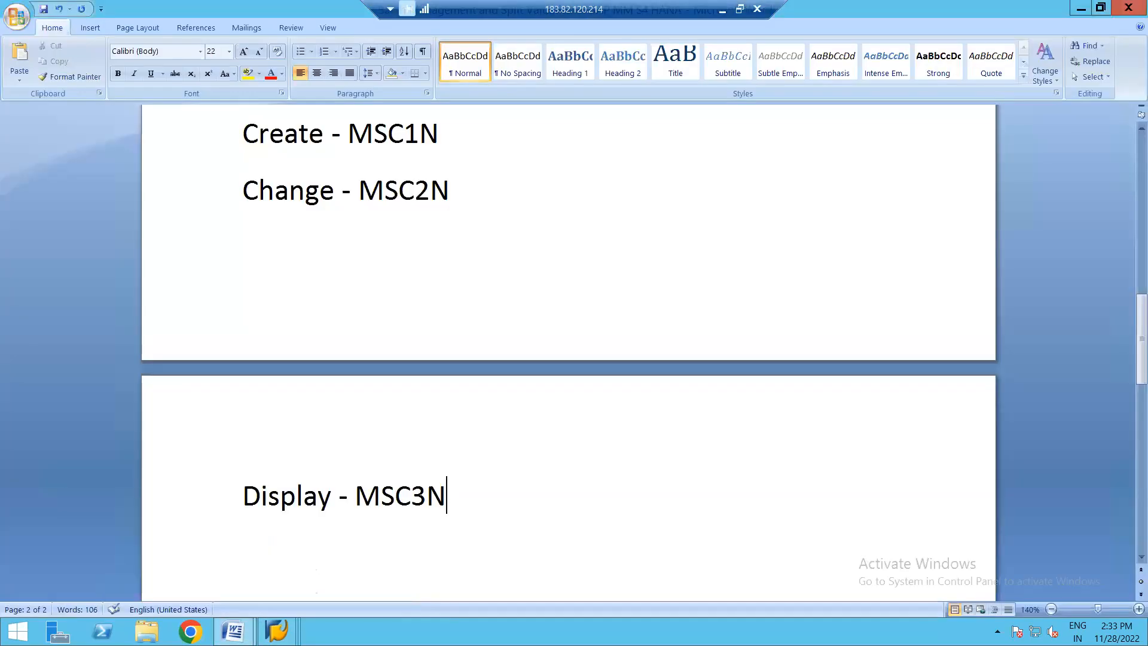
type("SP")
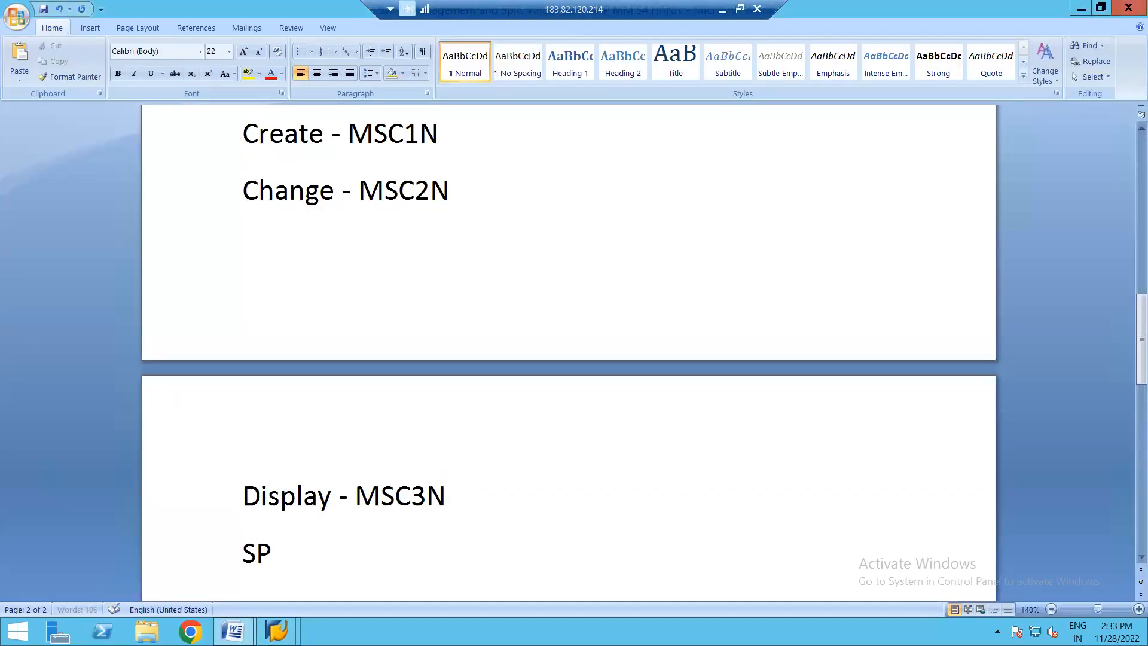
type("LIT VAL")
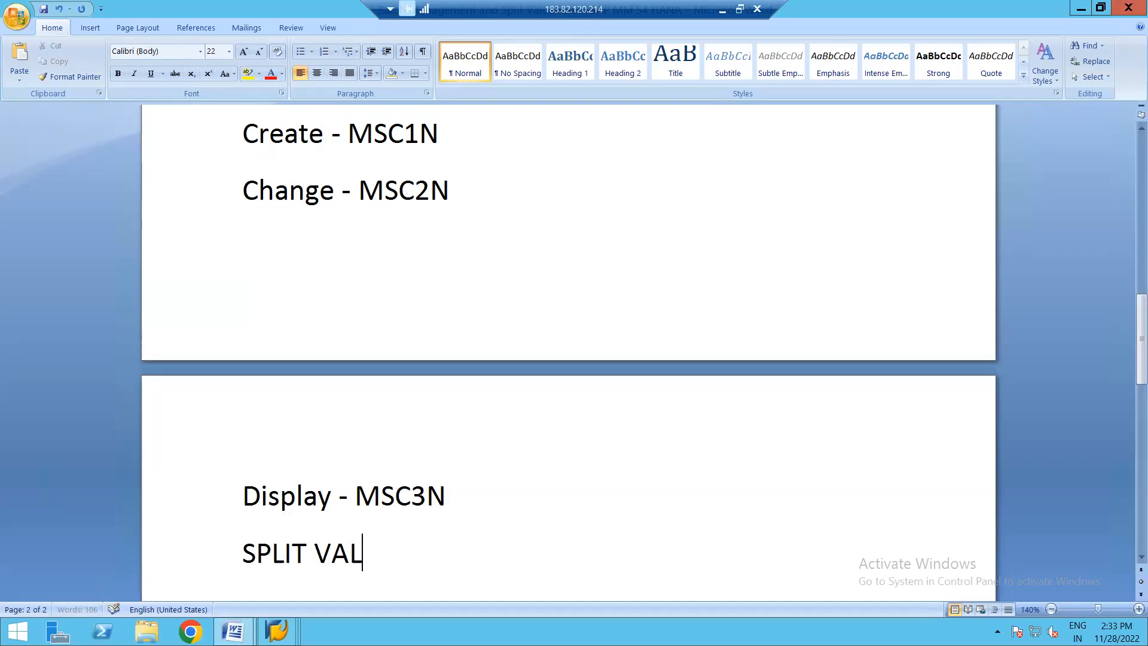
type("UATION >")
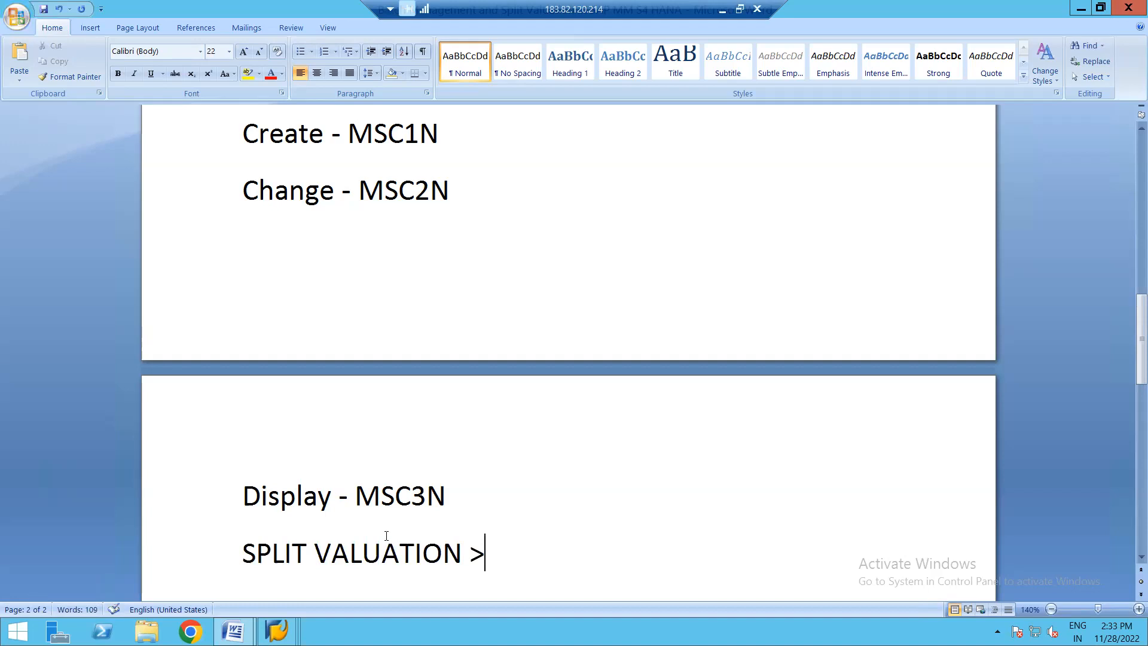
- Select the text of the new "SPLIT VALUATION >" line
key("shift+Left")
key("shift+Left")
key("shift+Left")
key("shift+Left")
key("shift+Left")
key("shift+Left")
key("shift+Left")
key("shift+Left")
key("shift+Left")
key("shift+Left")
key("shift+Left")
key("shift+Left")
key("shift+Left")
key("shift+Left")
key("shift+Left")
key("shift+Left")
key("shift+Left")
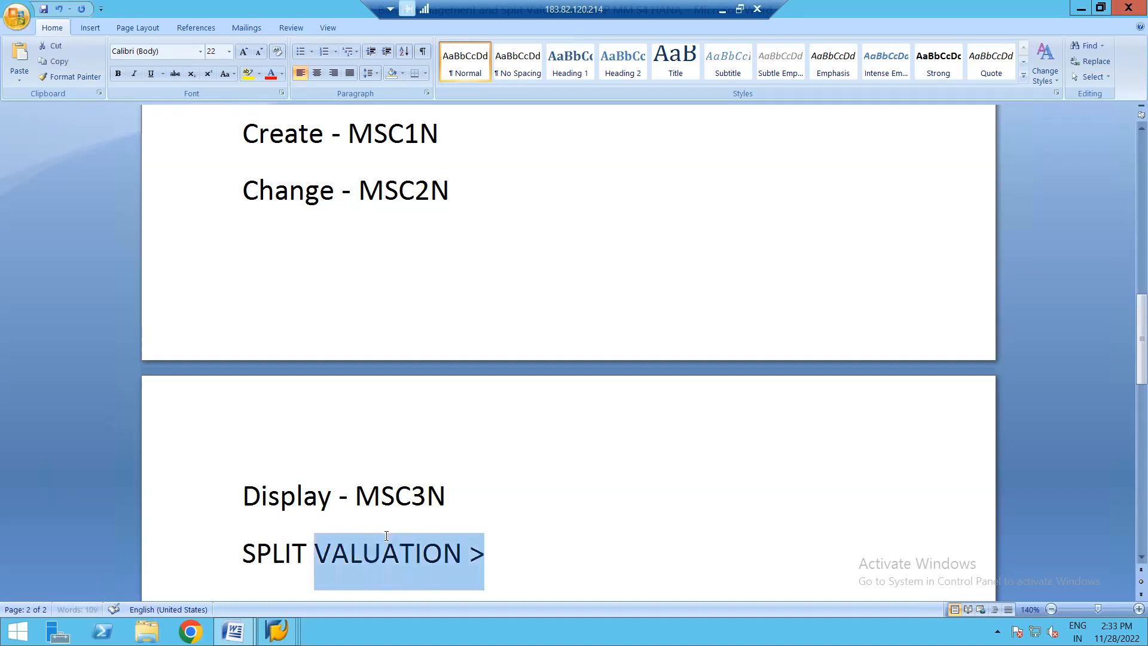
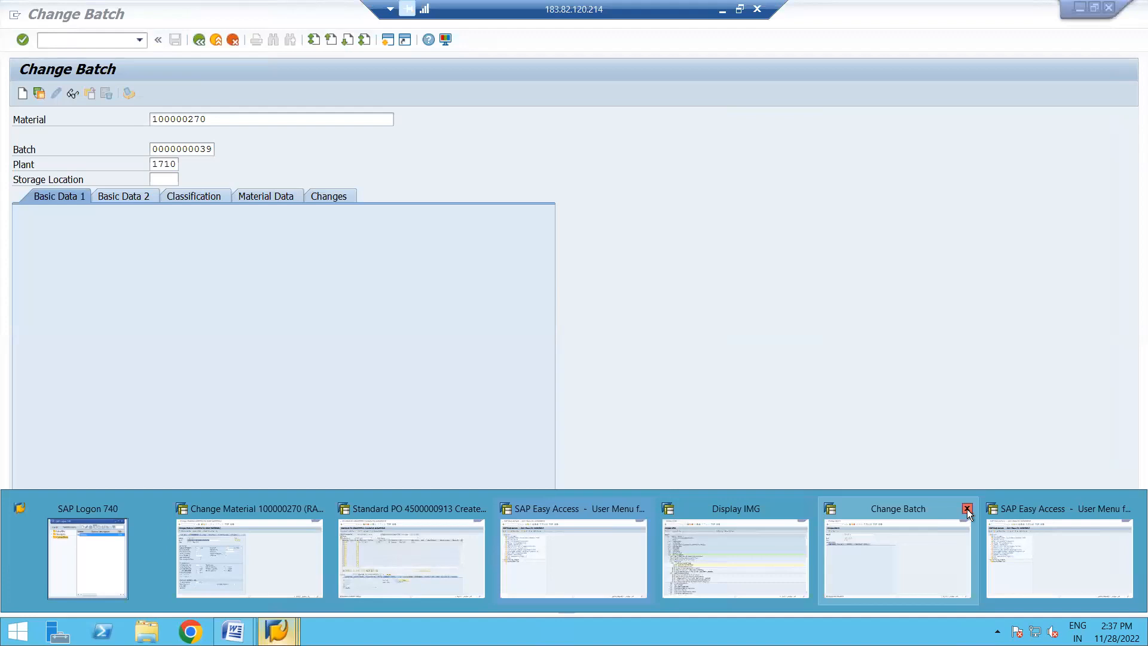
- Close the Change Batch, Change Material, purchase order and spare Easy Access sessions, and collapse Batch Management in the Display IMG structure
left_click(967, 509)
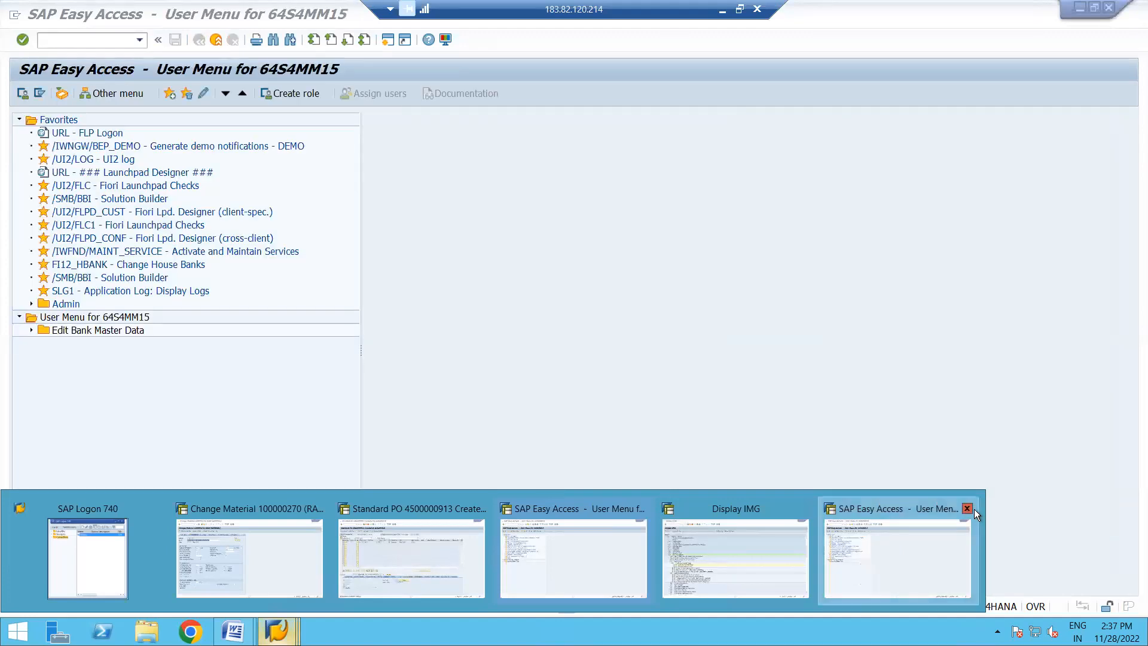
left_click(885, 508)
left_click(277, 630)
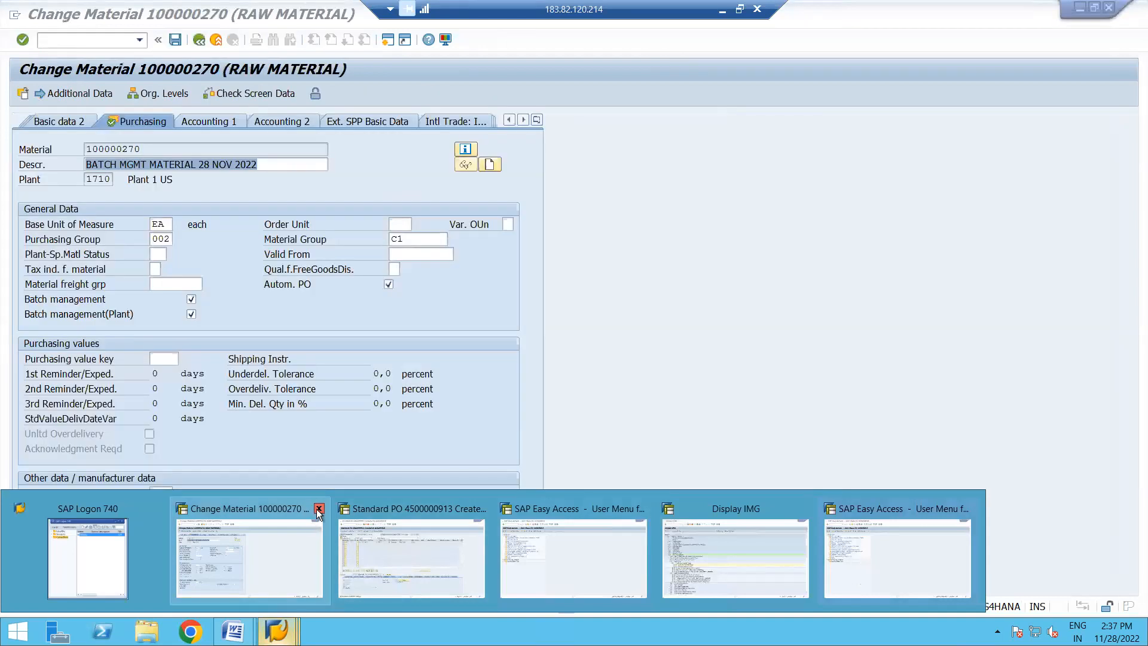
left_click(319, 508)
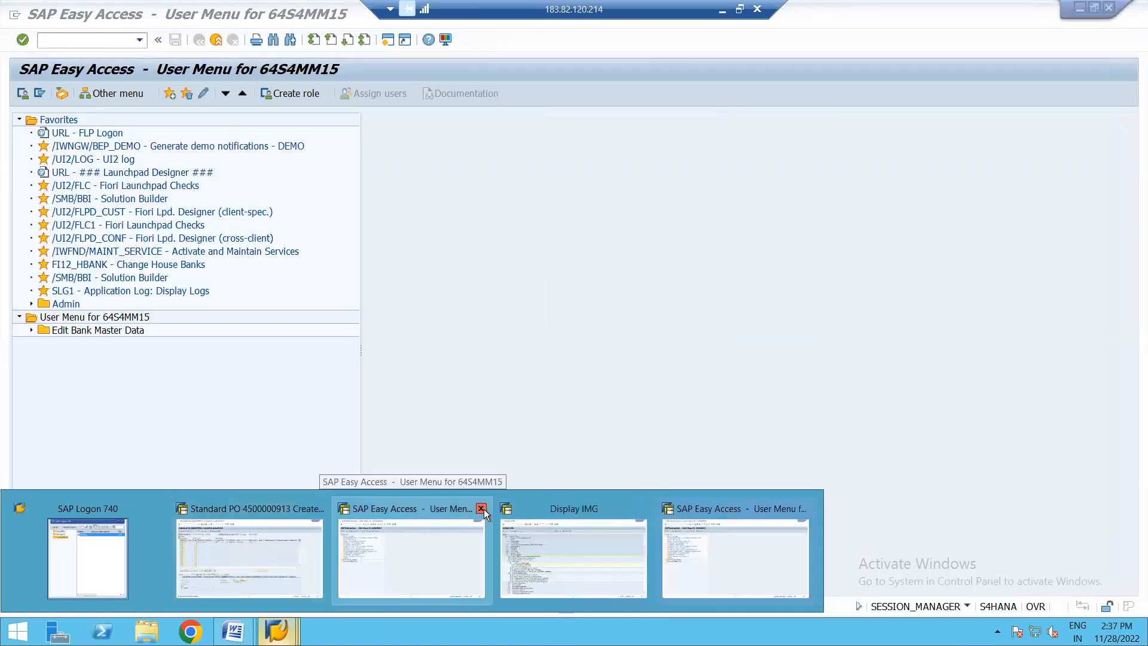
mouse_move(324, 511)
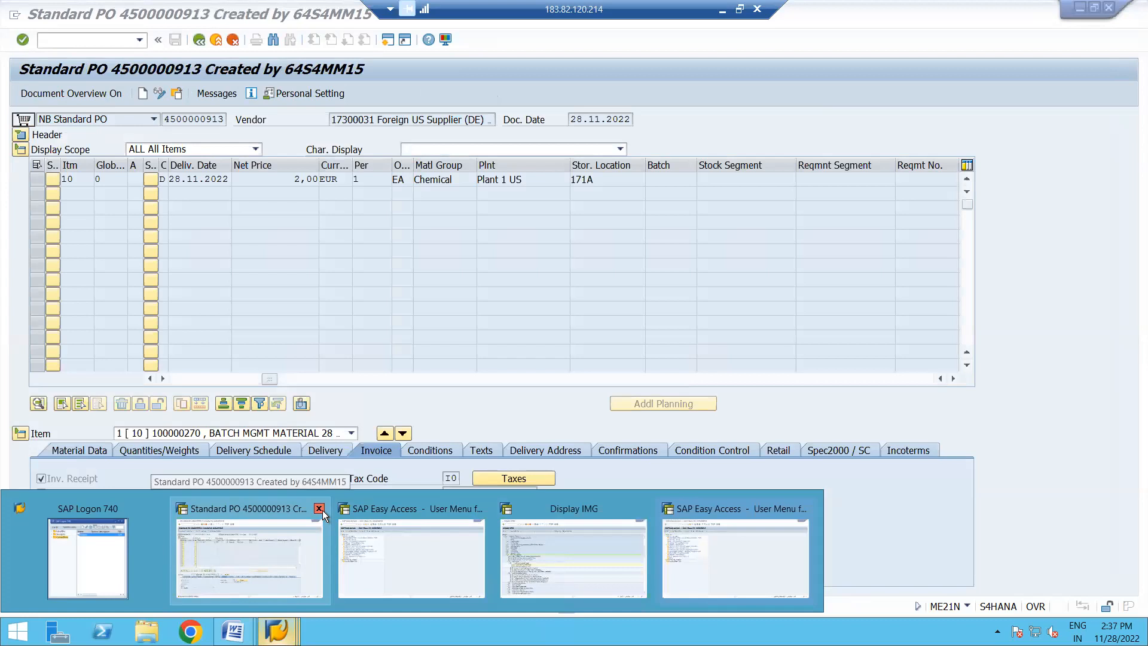
left_click(320, 509)
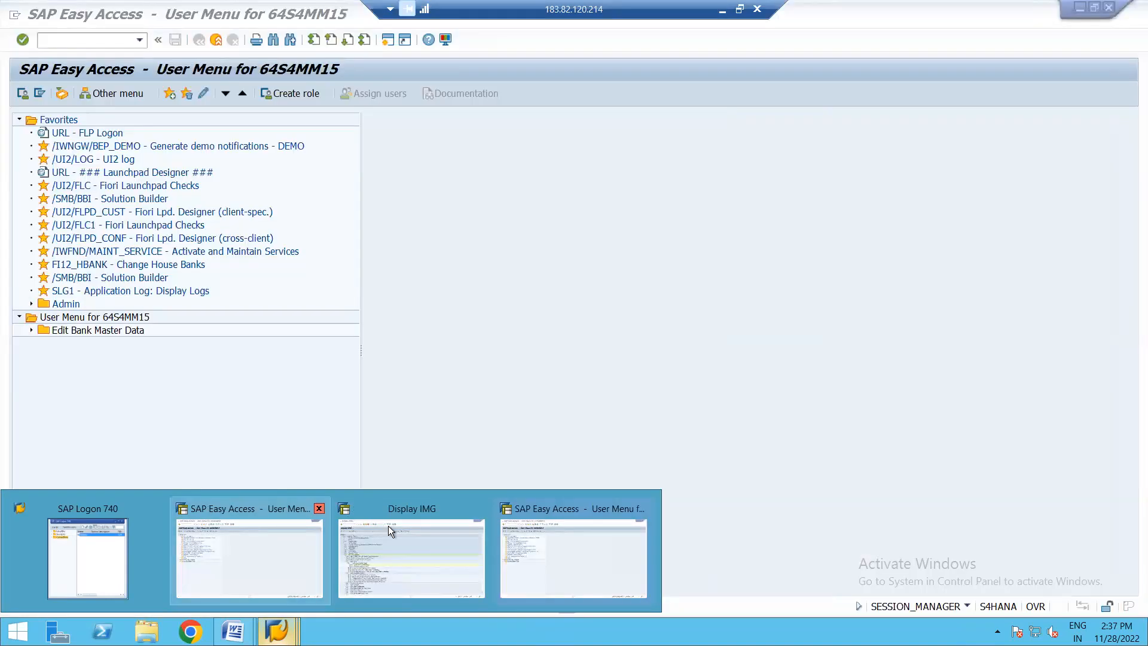
left_click(643, 509)
left_click(465, 540)
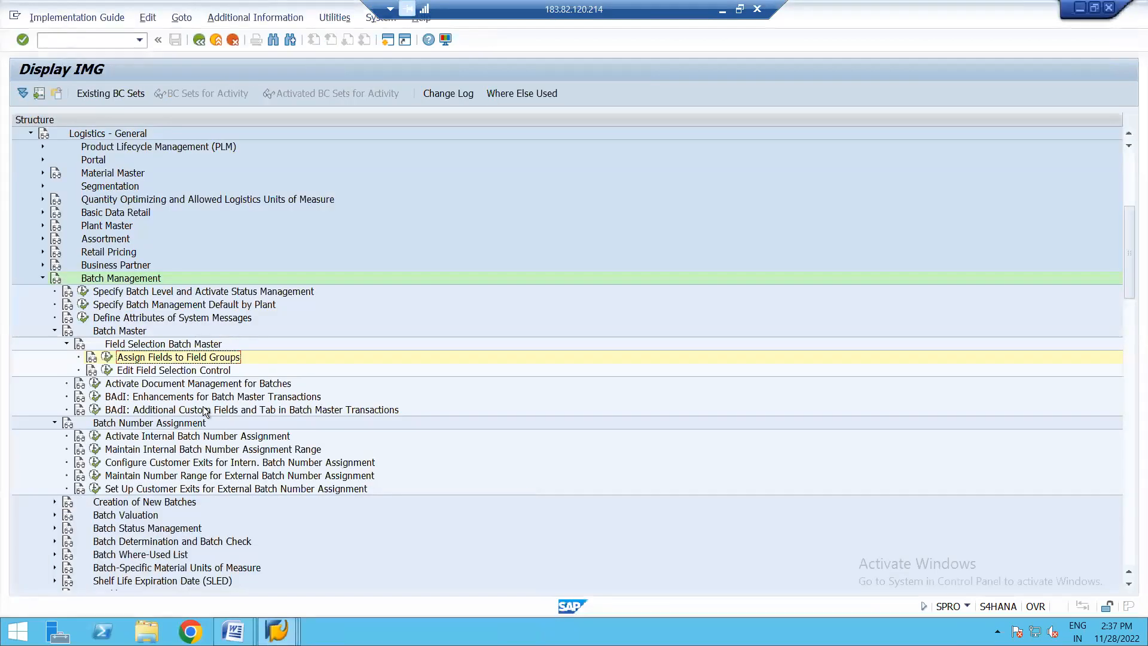
left_click(40, 278)
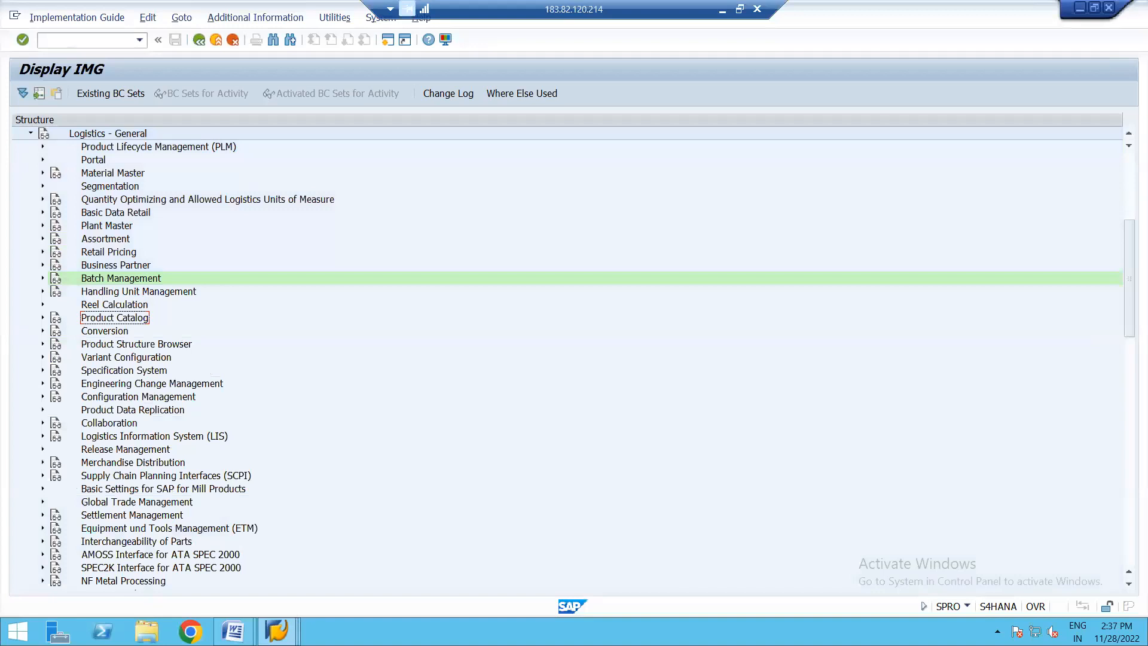
- Switch to the SAP123 split valuation guide in Word and read the setup steps through to the Activate Valuation section
mouse_move(232, 631)
mouse_move(332, 561)
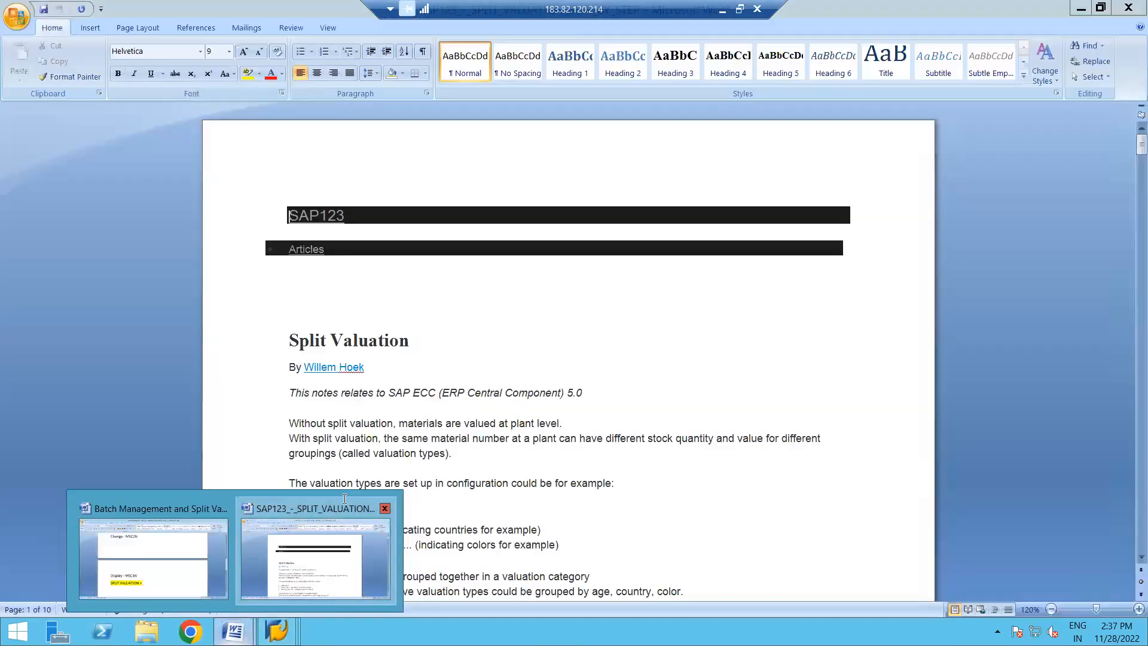
left_click(344, 499)
left_click(460, 366)
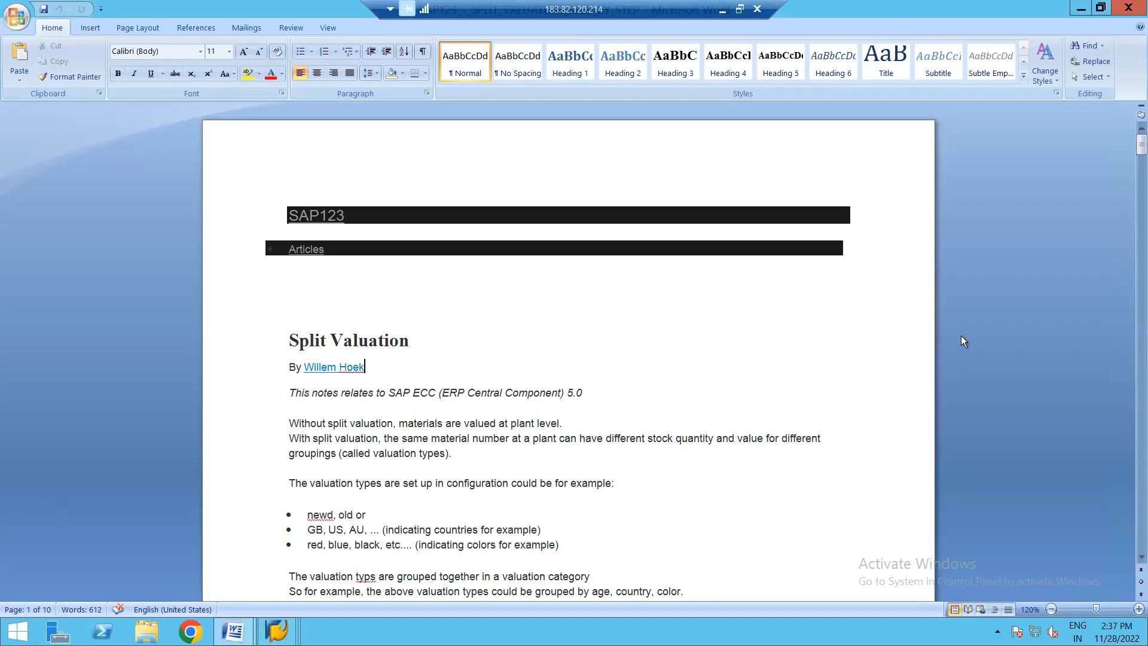
left_click_drag(1133, 148, 1133, 167)
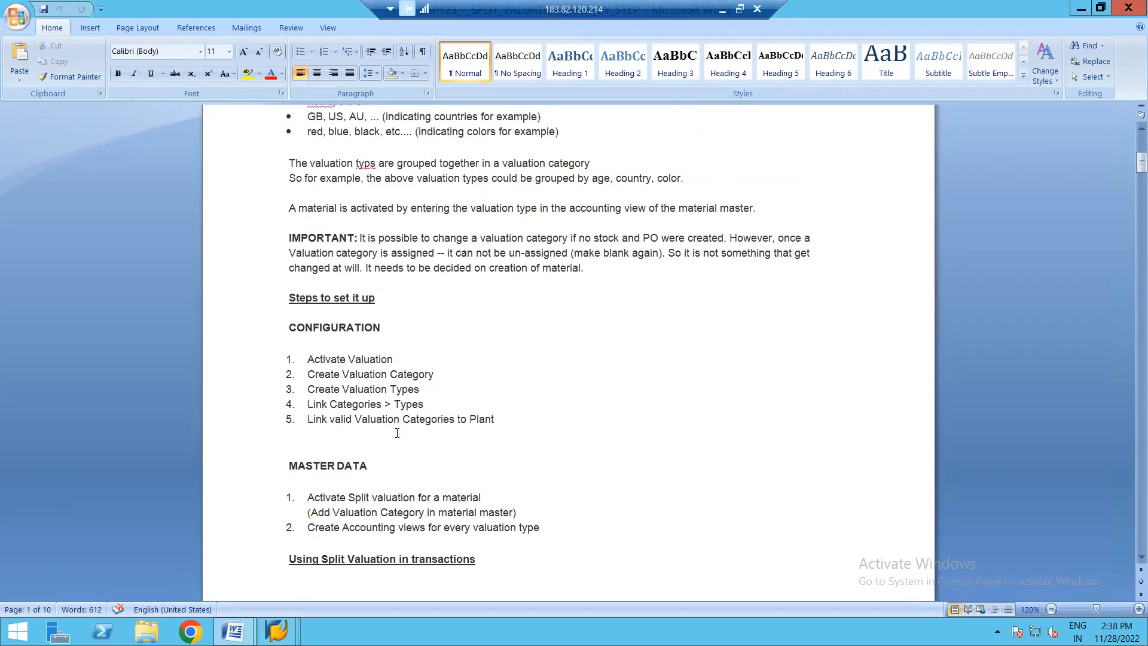
left_click(376, 373)
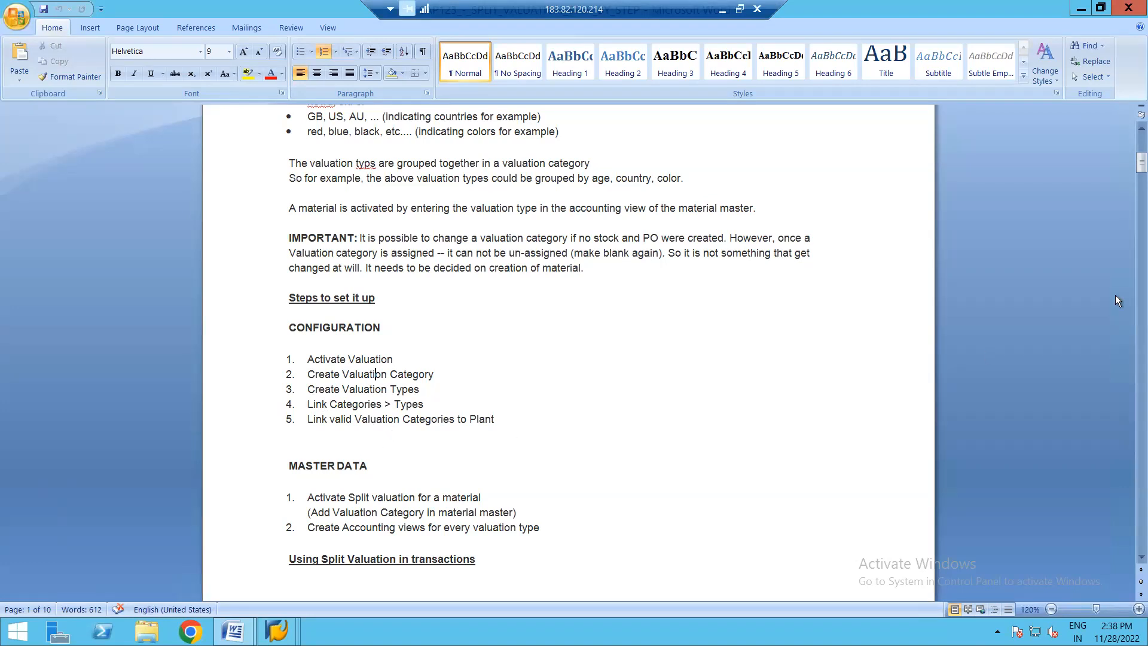
left_click_drag(1132, 163, 1134, 194)
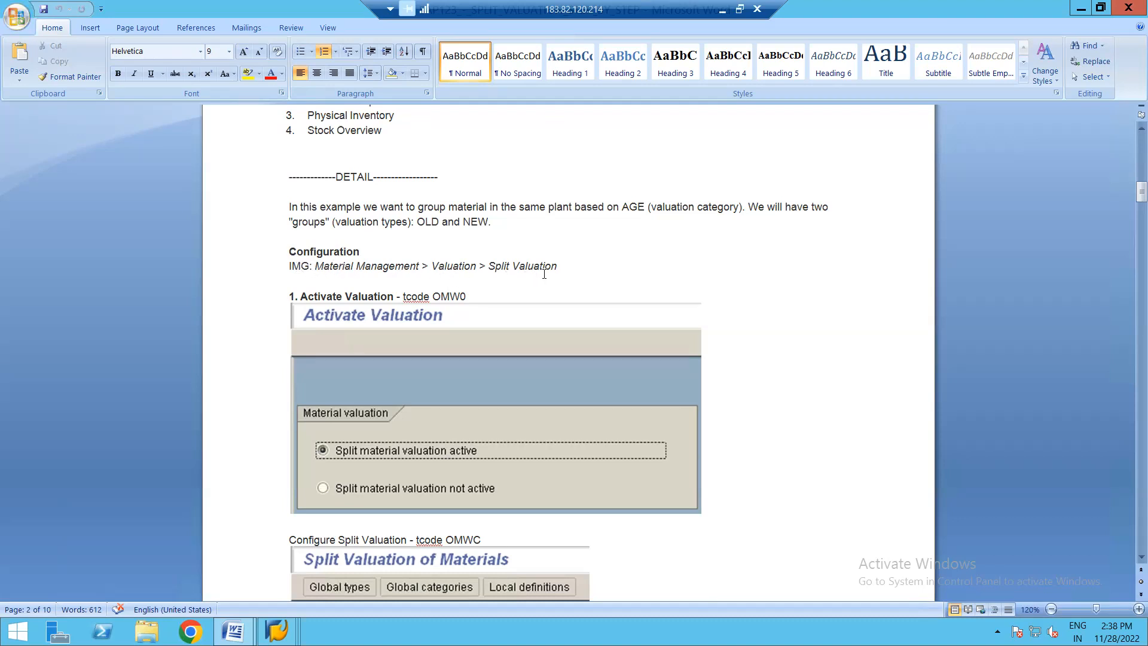
- Return to Display IMG in SAP, collapse Logistics - General and Inventory Management, and expand Split Valuation under Valuation and Account Assignment
mouse_move(278, 631)
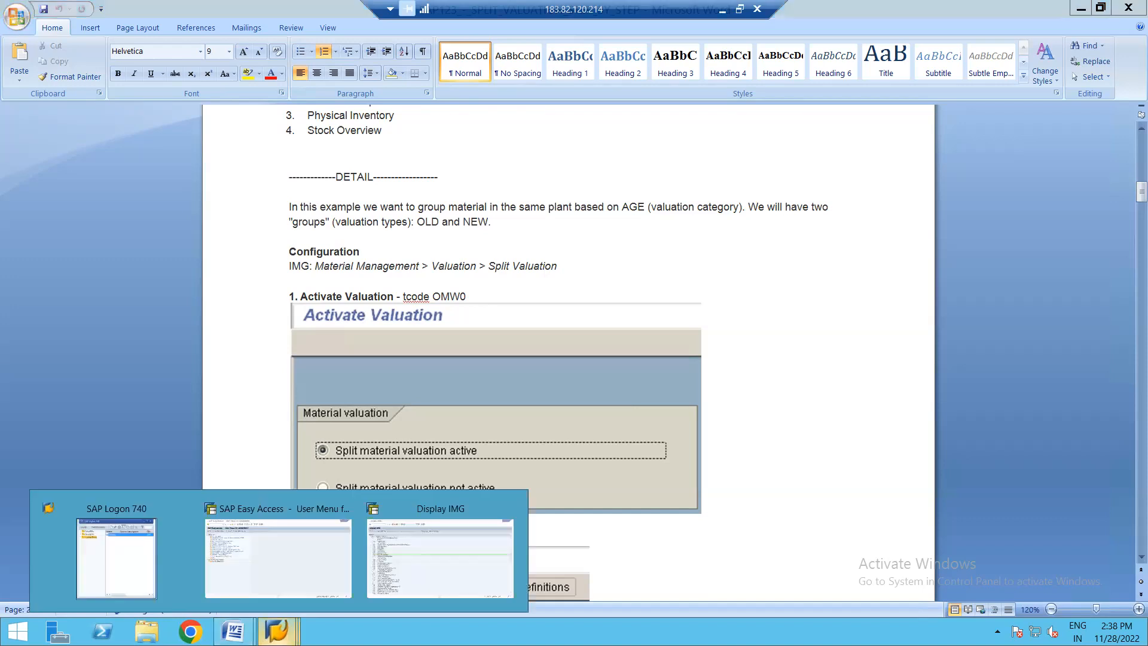
left_click(451, 554)
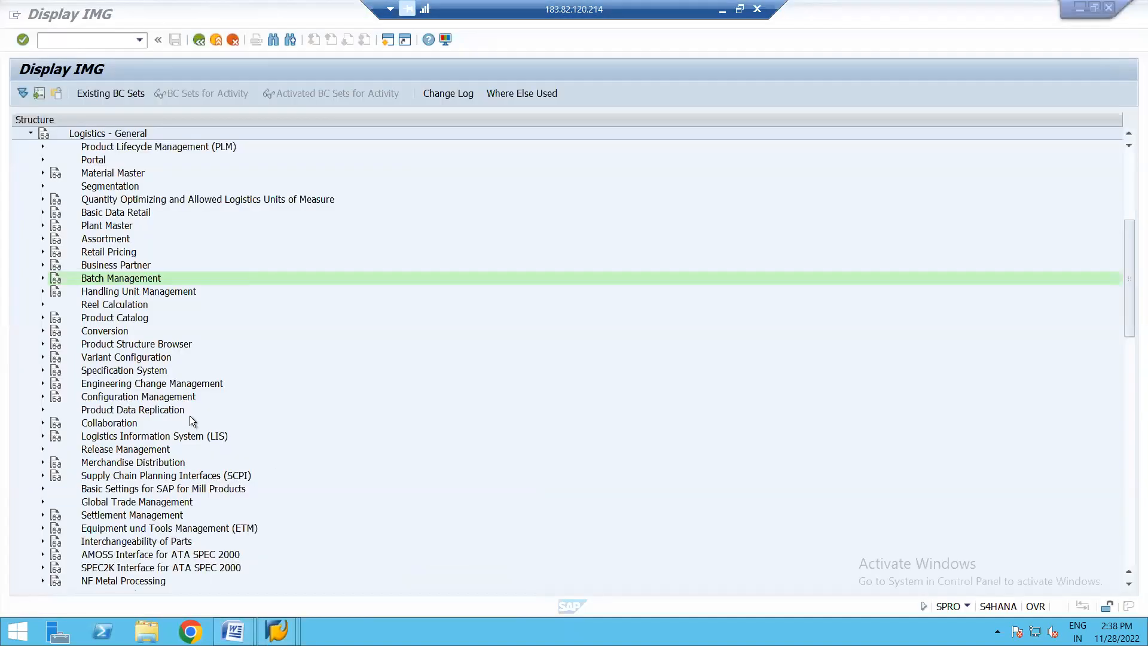
left_click(30, 132)
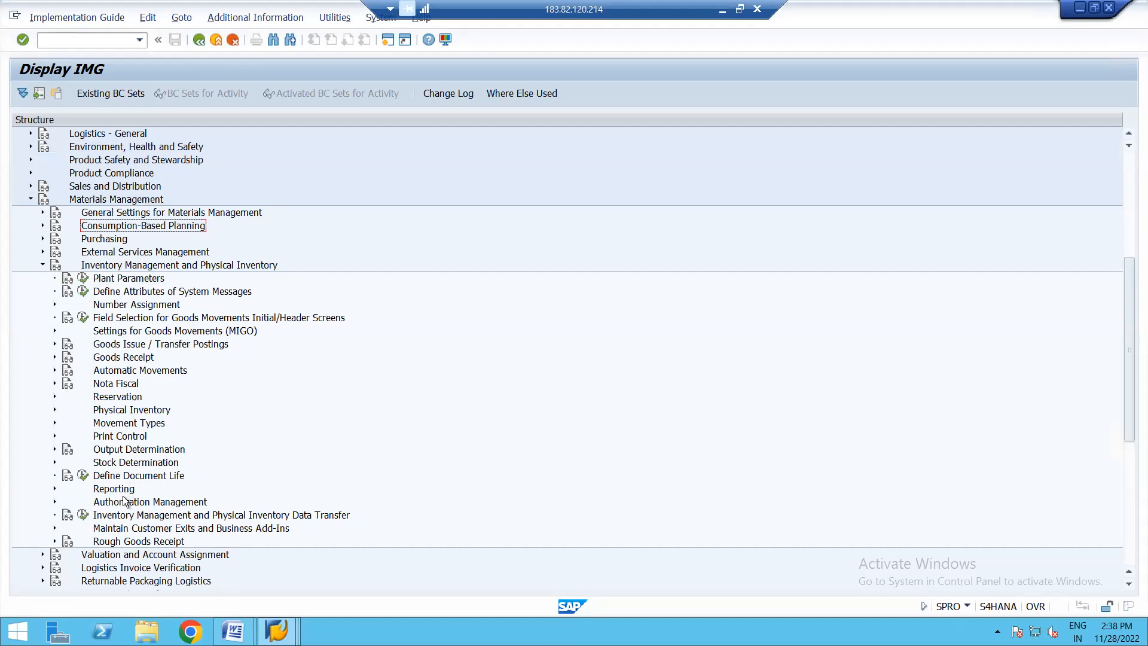
left_click(43, 266)
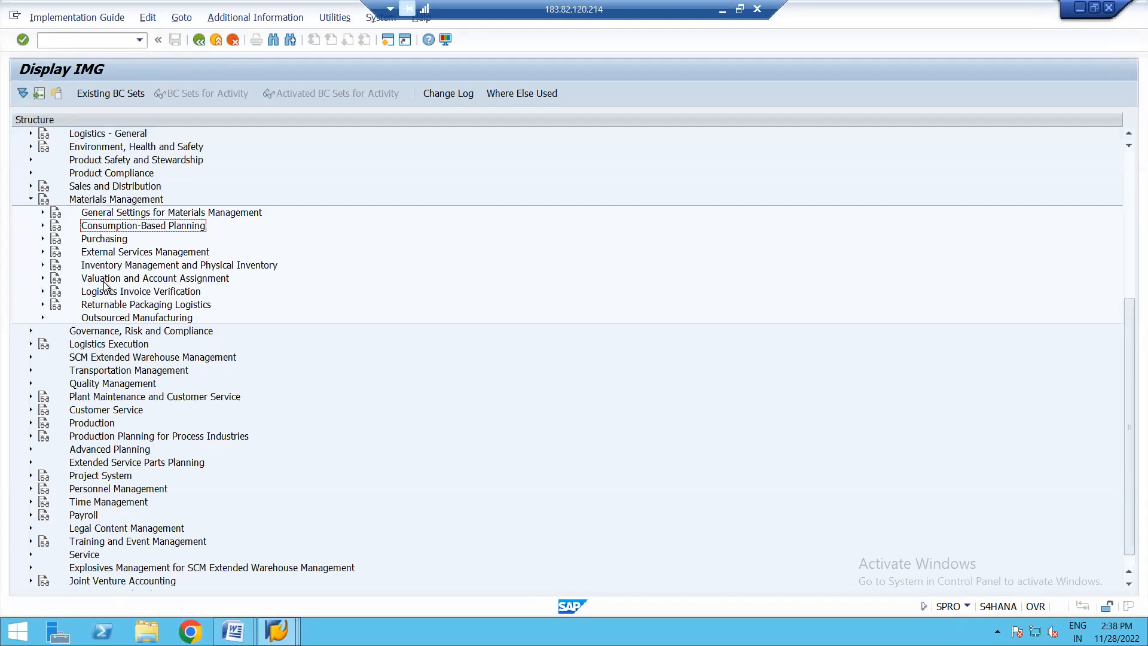
left_click(42, 279)
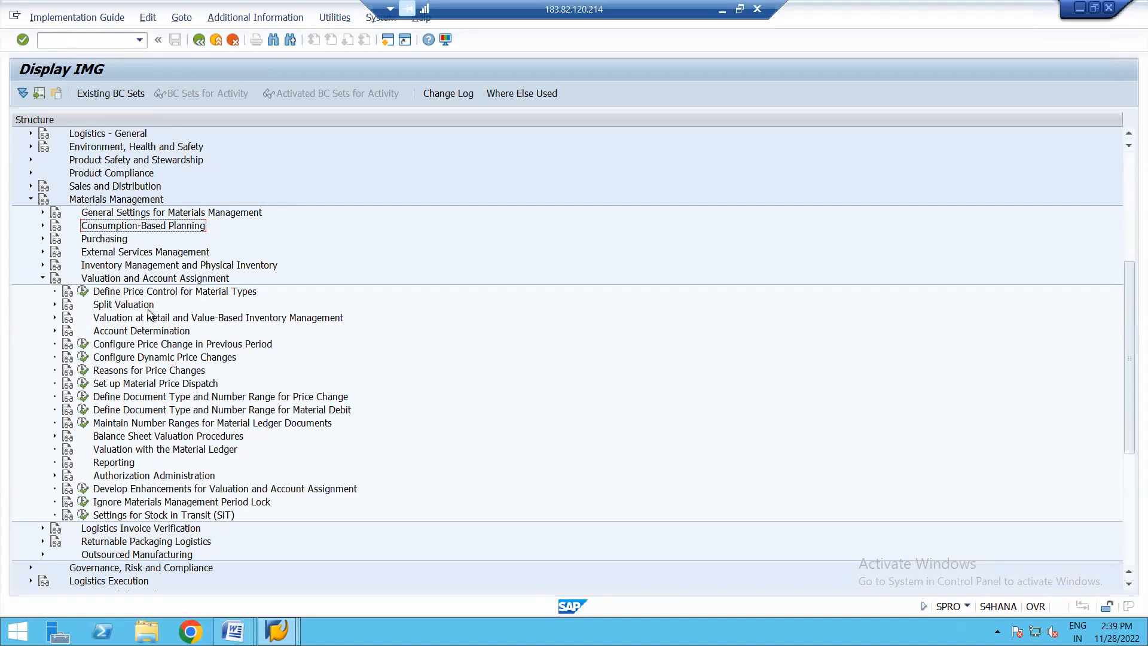
left_click(54, 304)
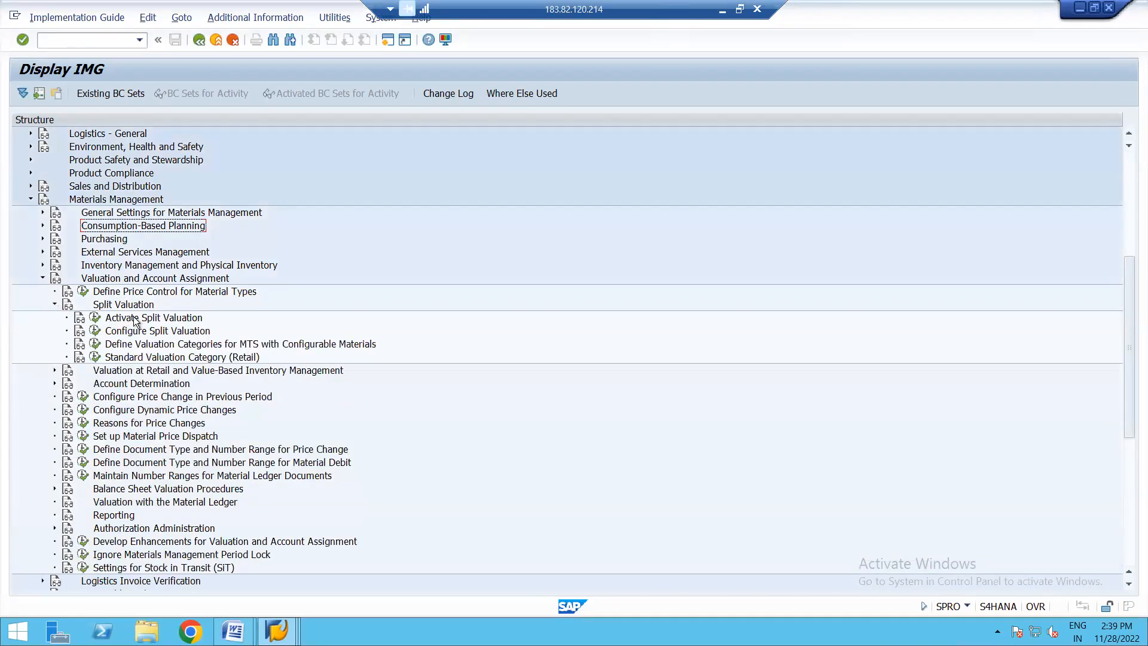
- Check the Activate Split Valuation setting and open the Configure Split Valuation activity, cancelling the valuation area entry
left_click(95, 318)
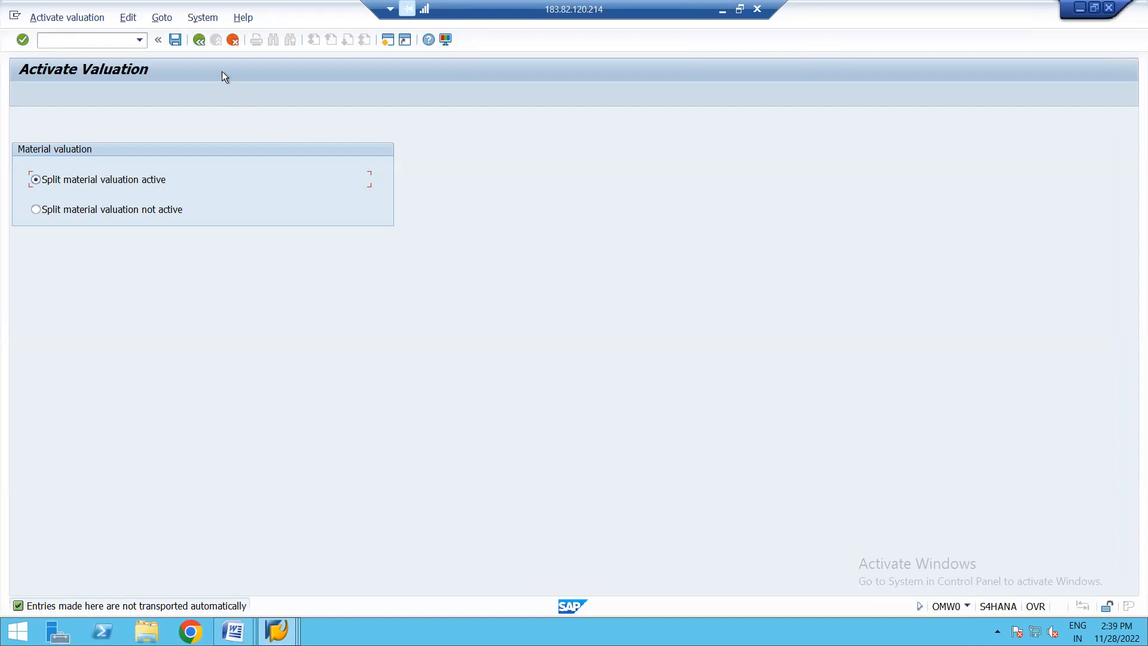
left_click(204, 44)
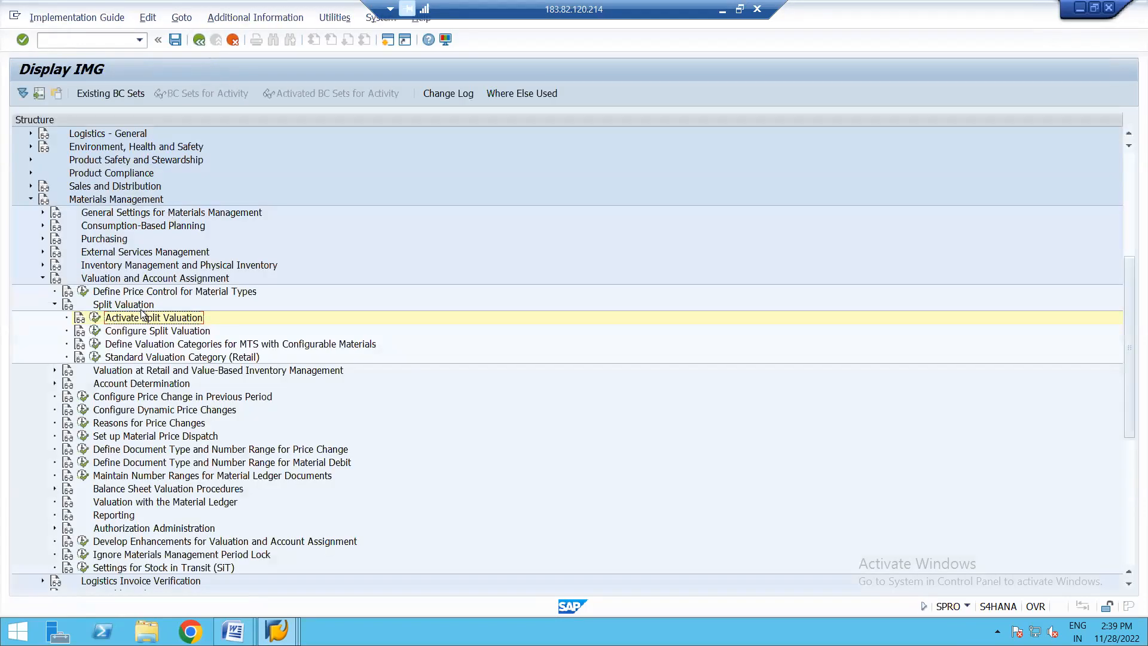
left_click(94, 331)
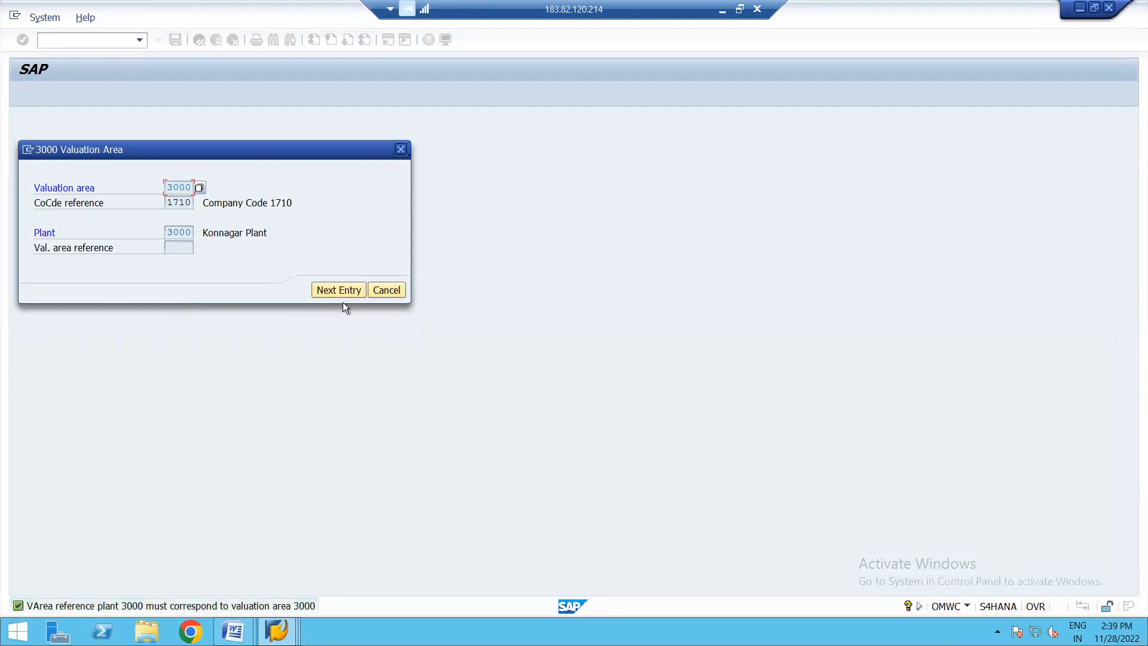
left_click(389, 290)
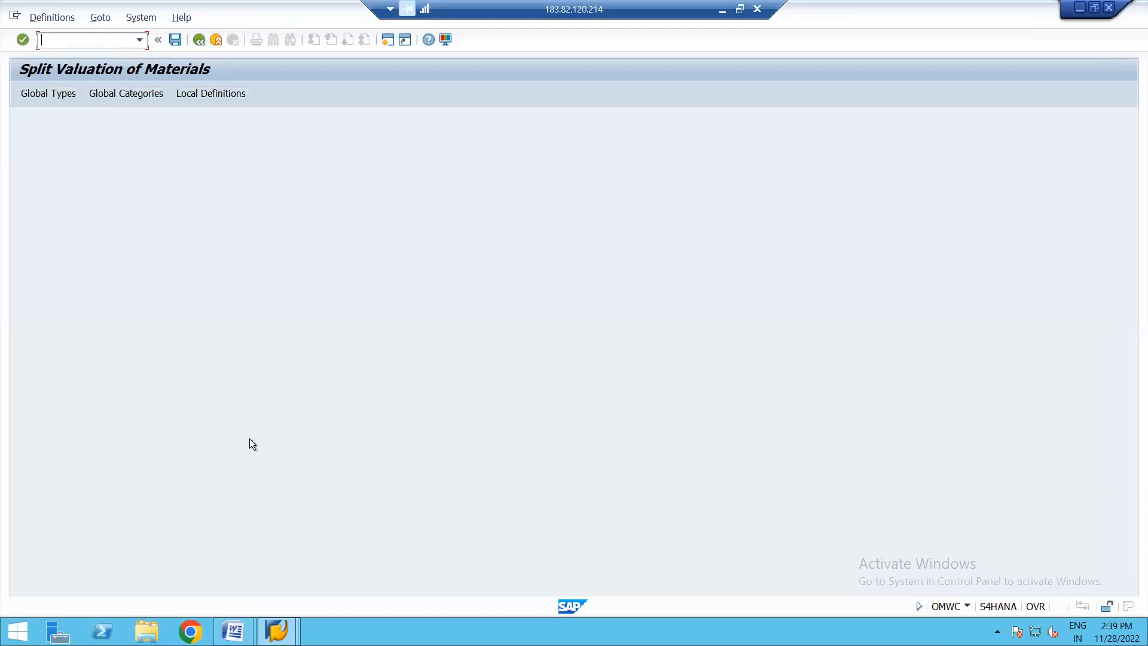
- Review the Word guide's Configure Split Valuation, Create Valuation Category and Create Valuation Types sections, including the example category's attributes
left_click(233, 631)
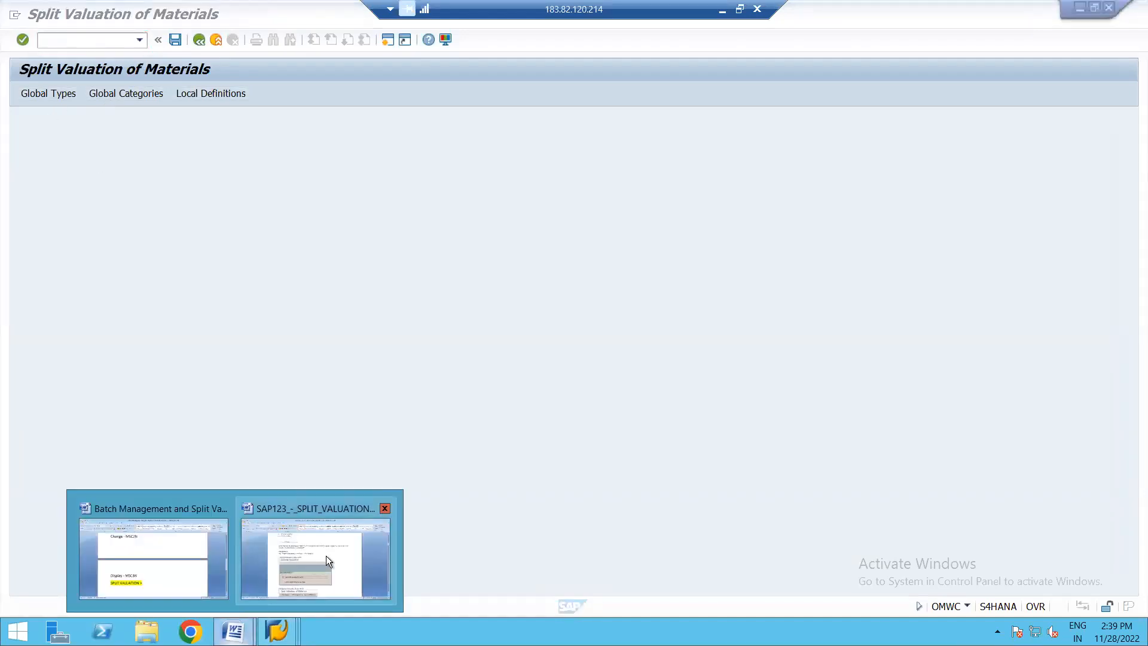
left_click(326, 557)
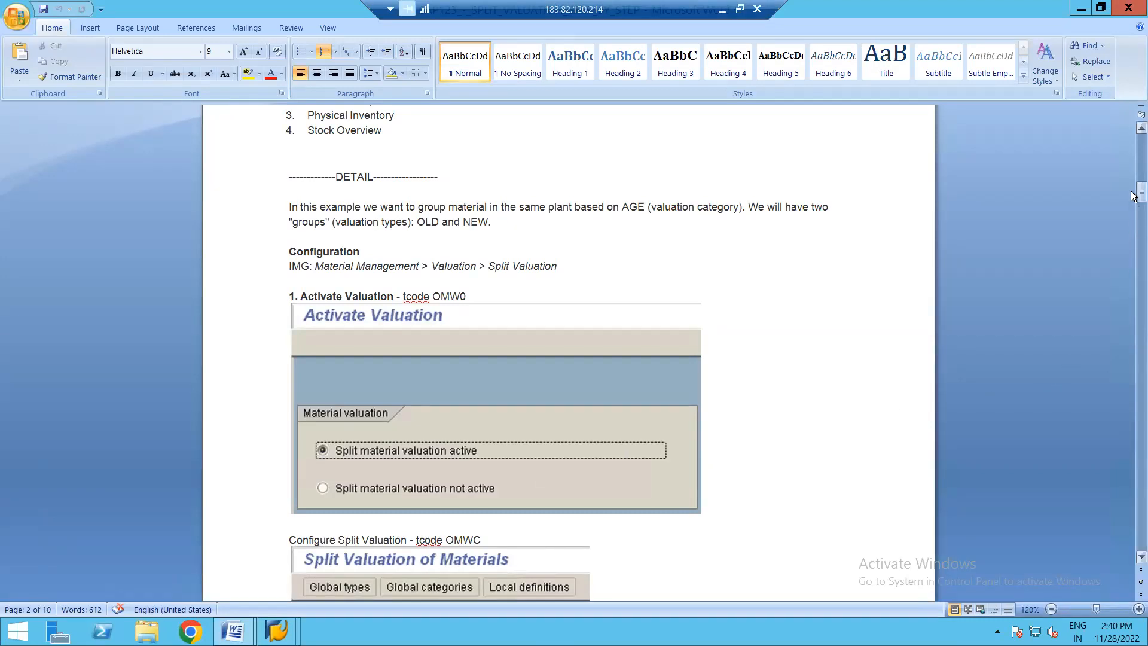
left_click_drag(1133, 196, 1133, 261)
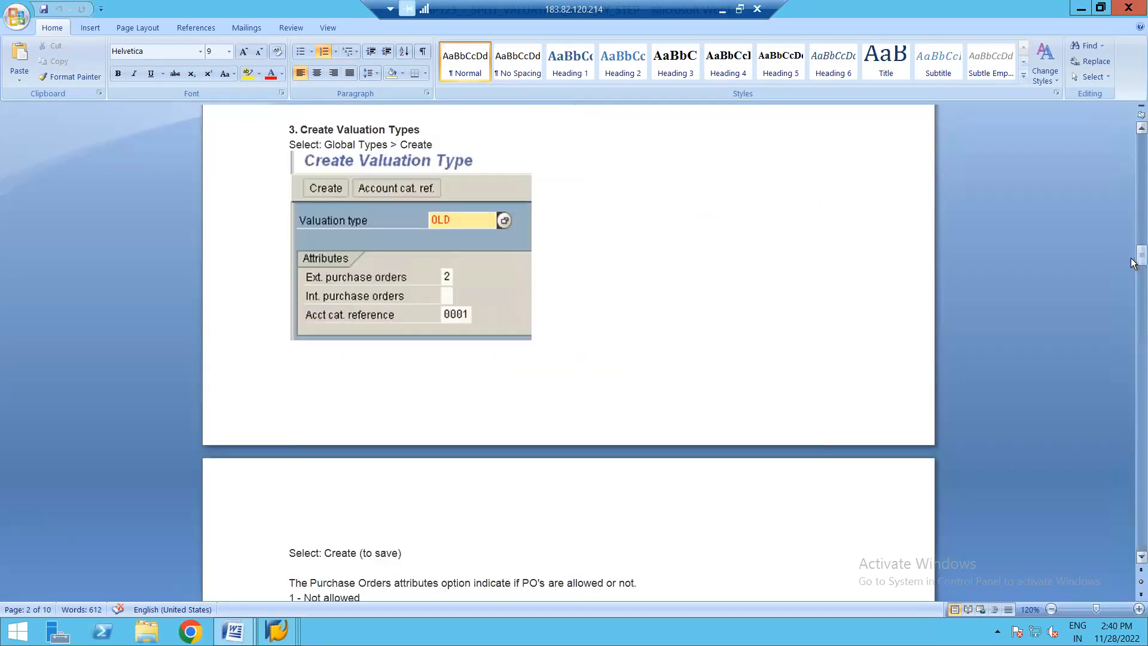
left_click(1140, 129)
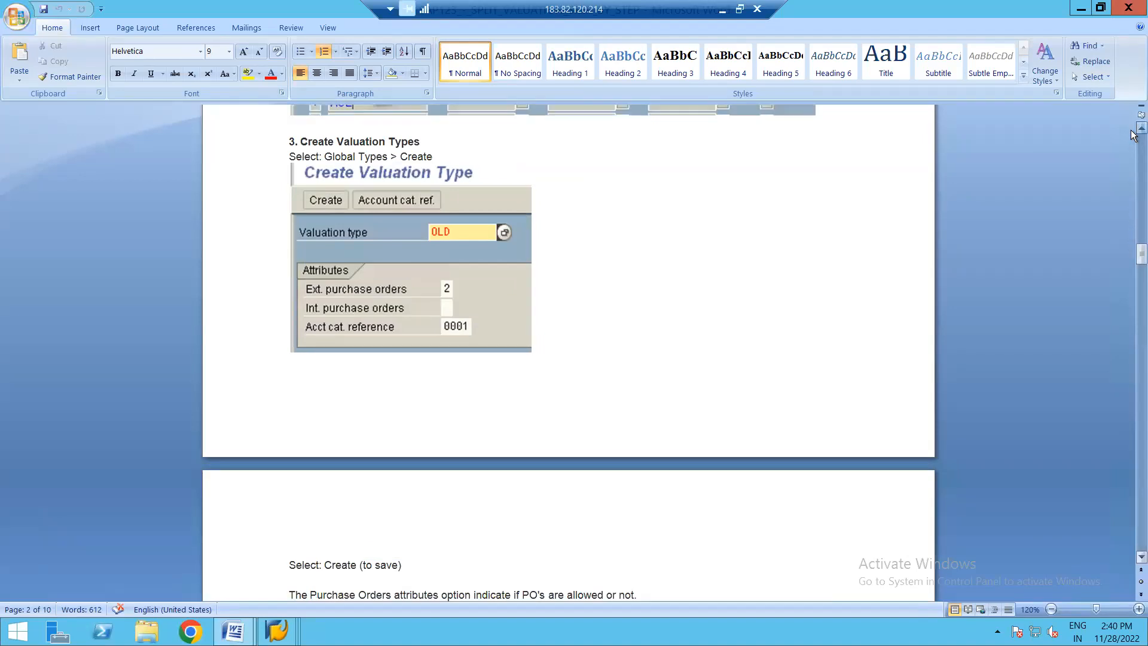
scroll(1133, 135, "up", 9)
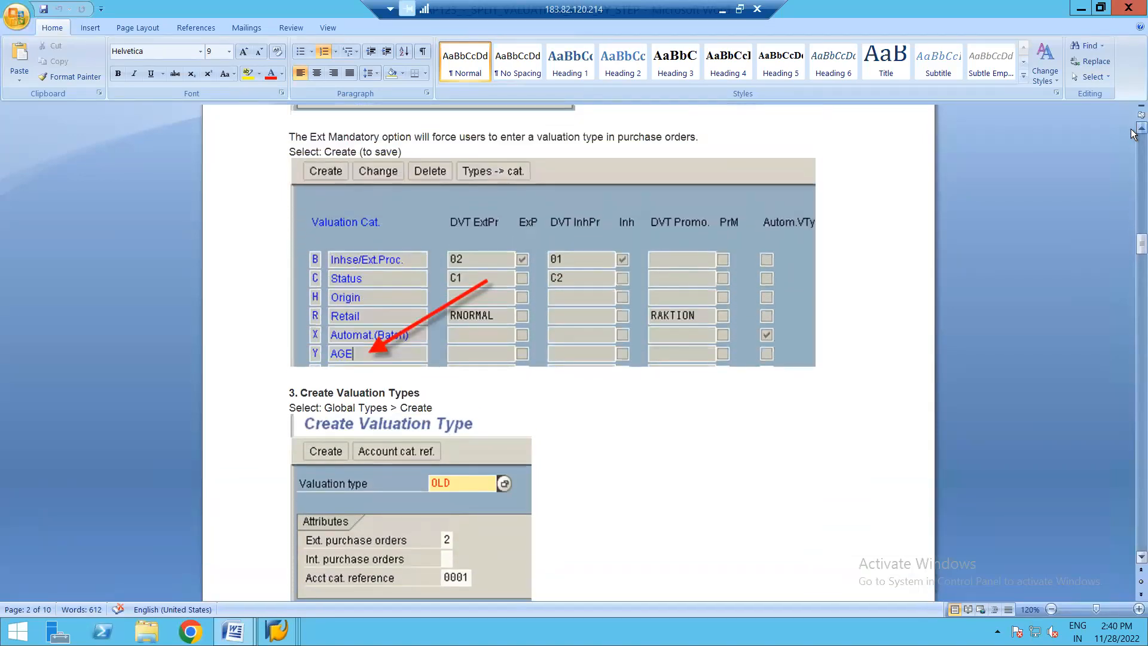
scroll(1134, 135, "up", 10)
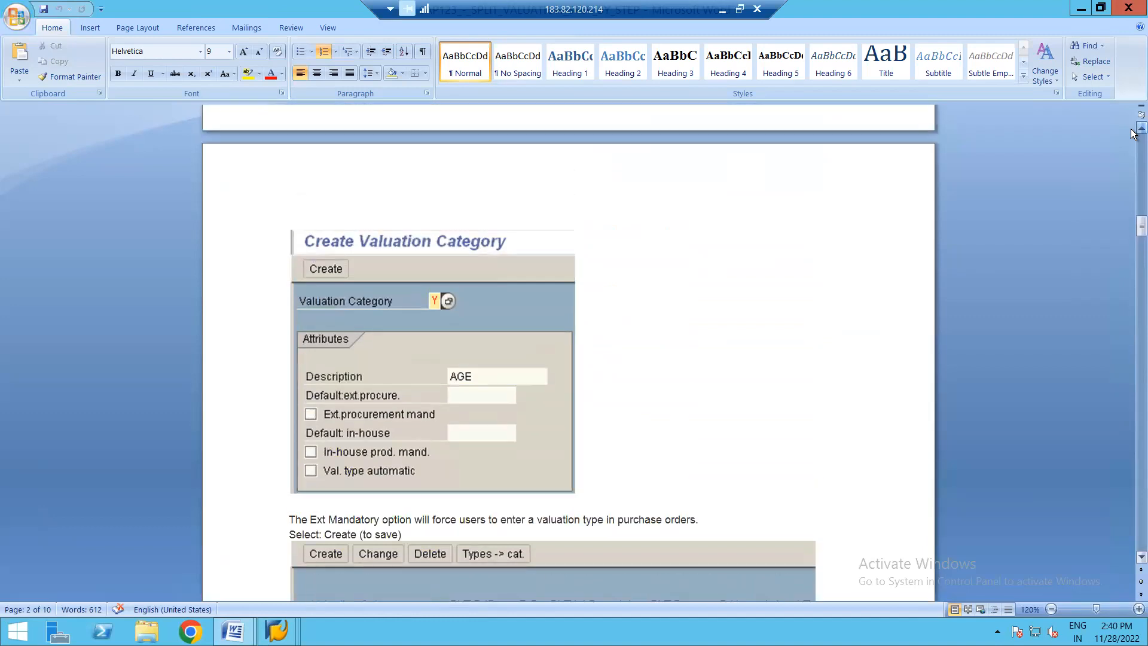
scroll(1133, 134, "up", 10)
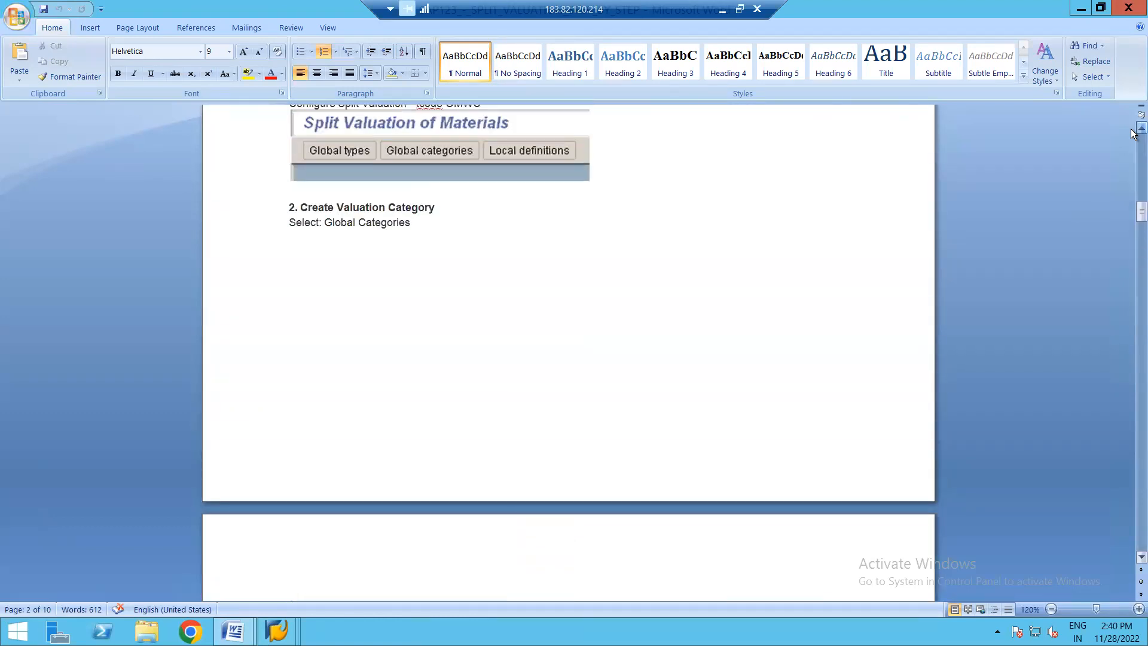
scroll(1133, 134, "up", 5)
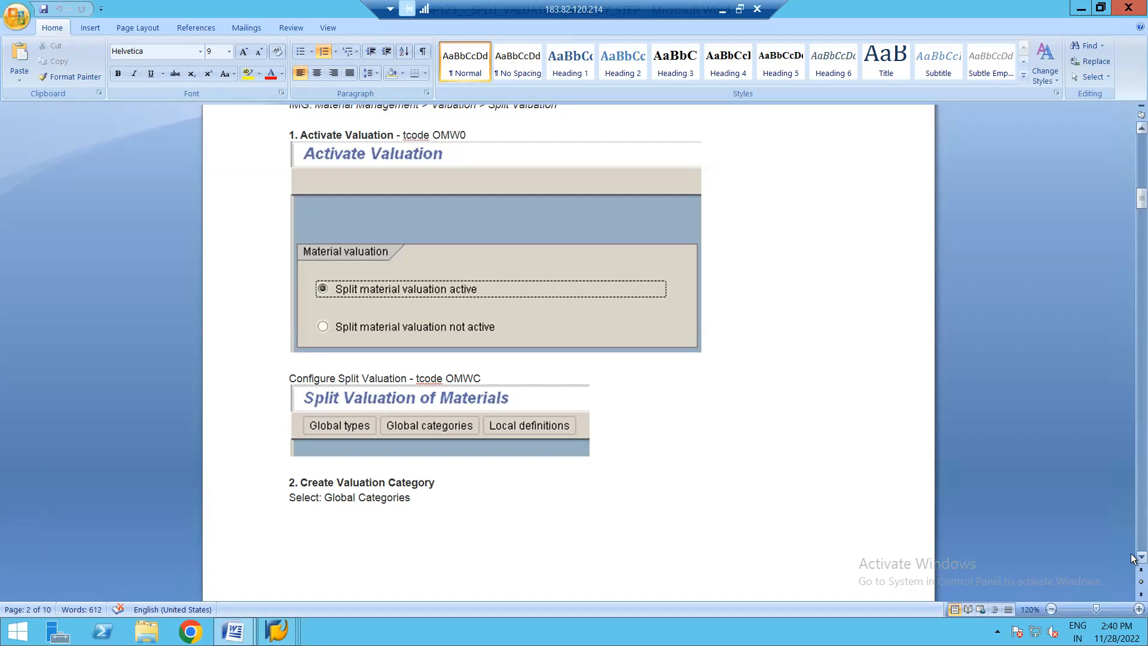
scroll(1132, 559, "down", 8)
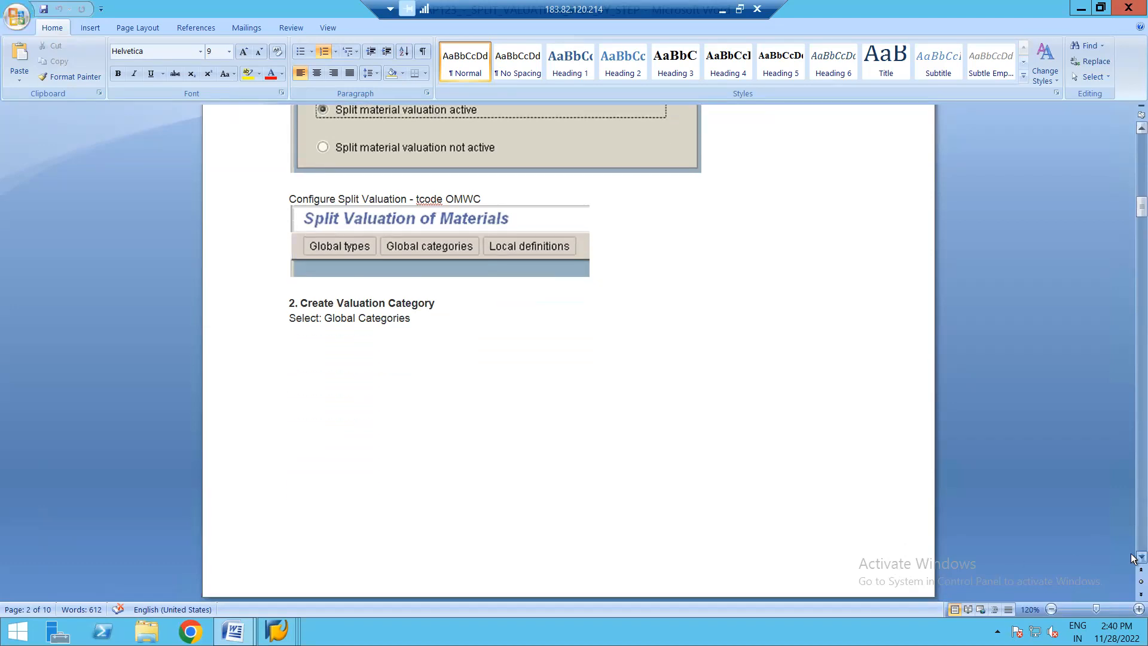
scroll(1132, 559, "down", 8)
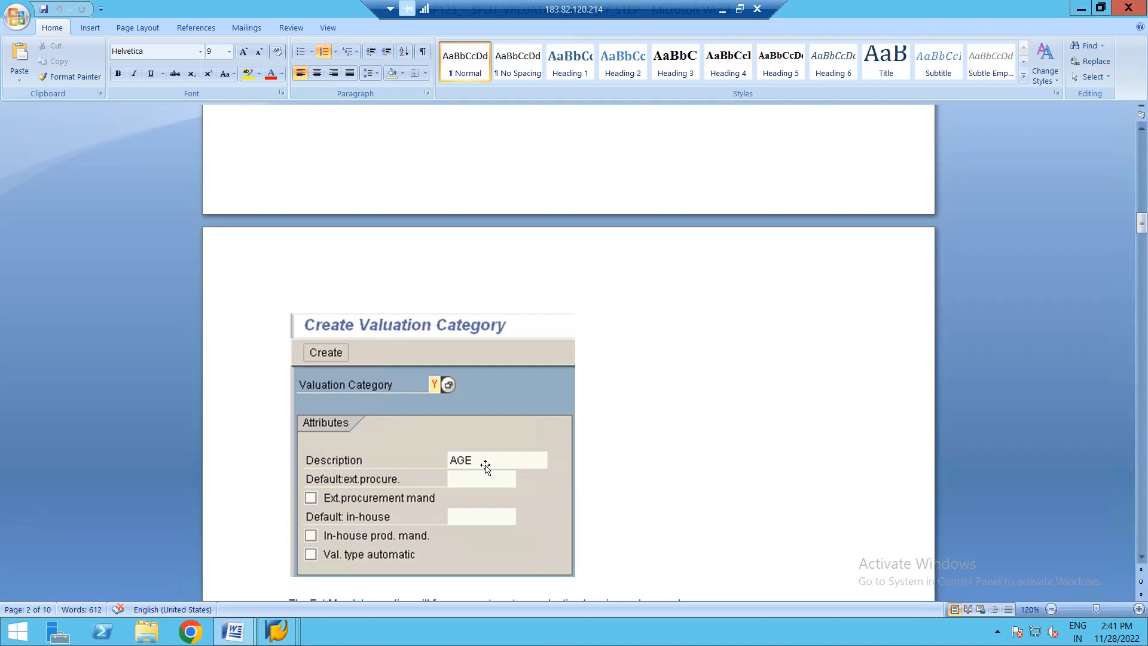
- Switch to SAP's Split Valuation of Materials and start a new global valuation category Q with the description QUALITY
mouse_move(277, 631)
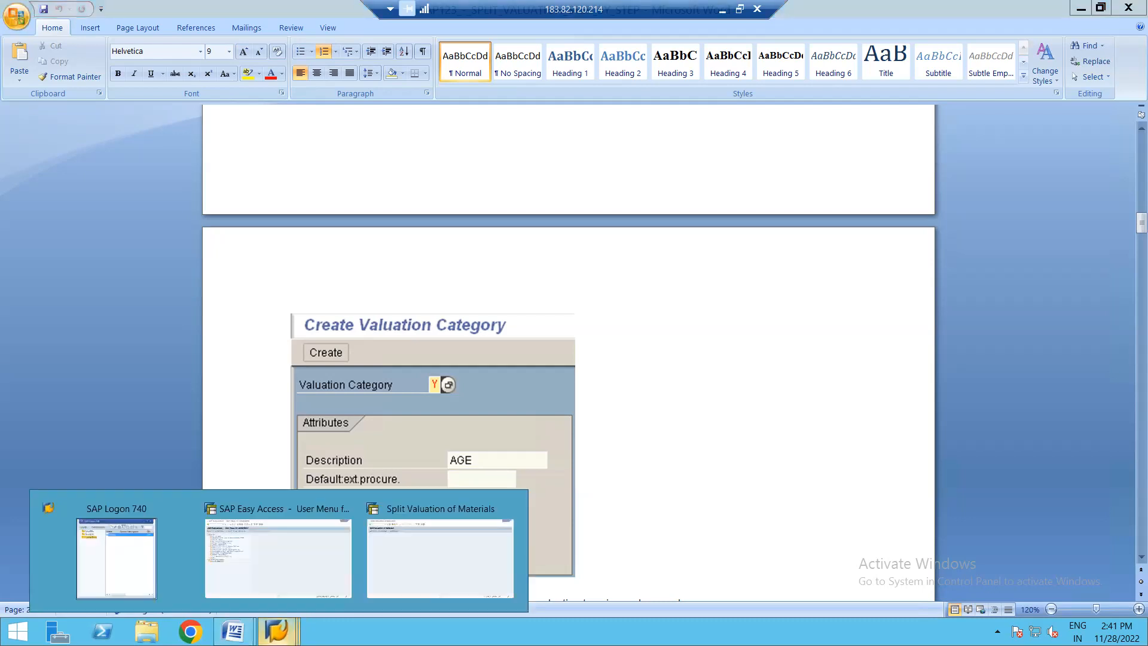
left_click(414, 550)
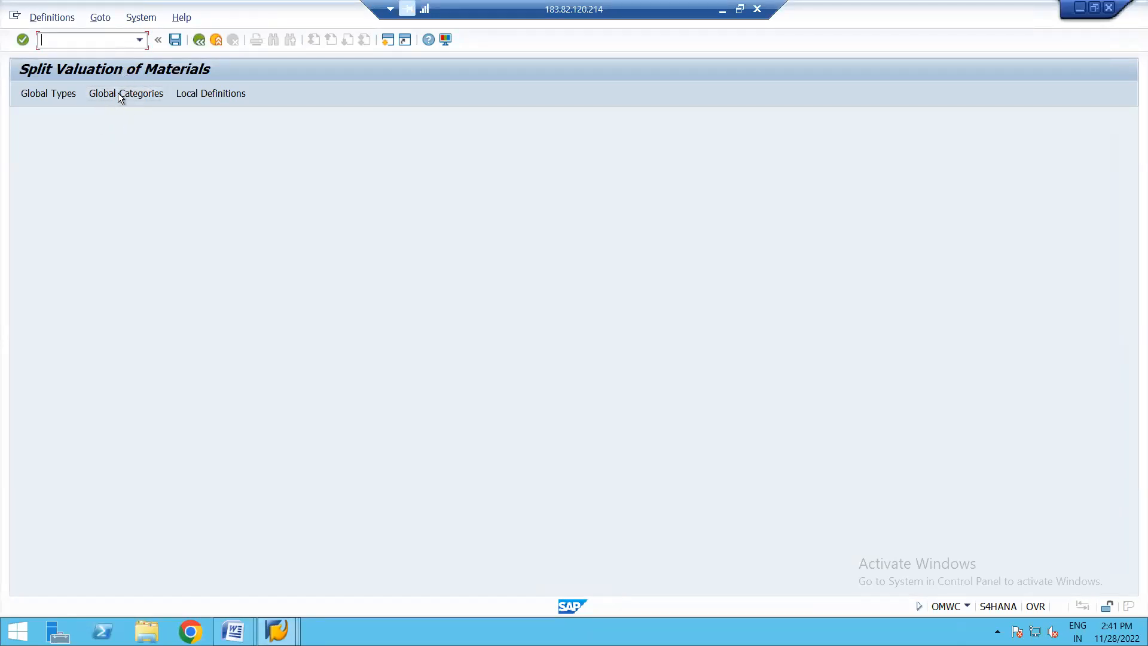
left_click(138, 95)
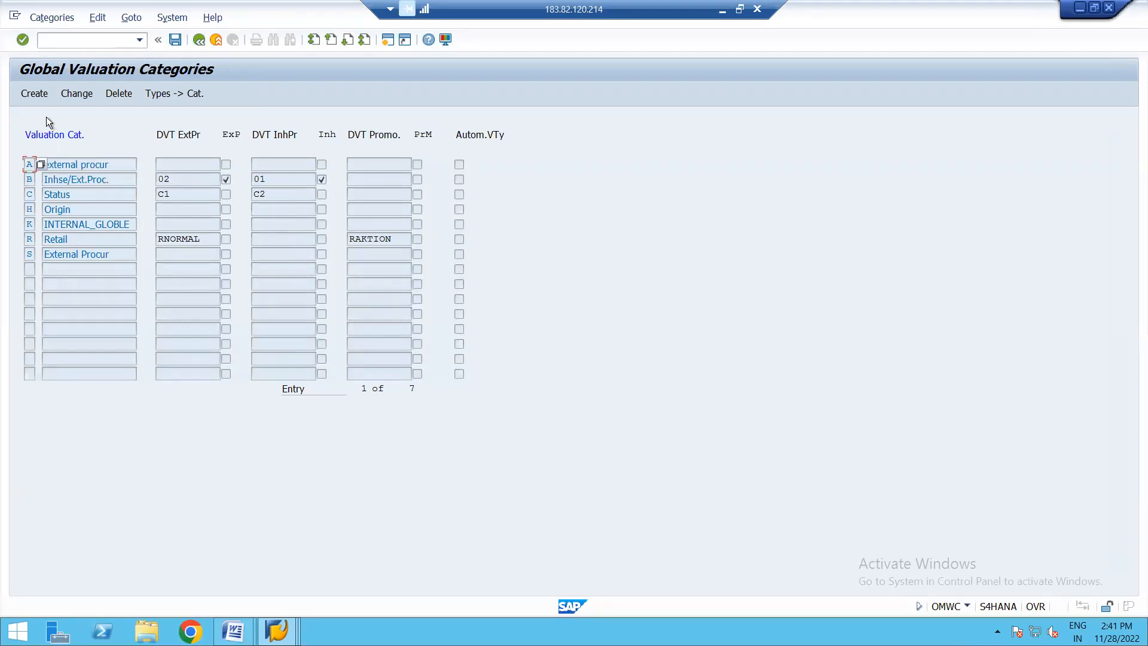
left_click(31, 93)
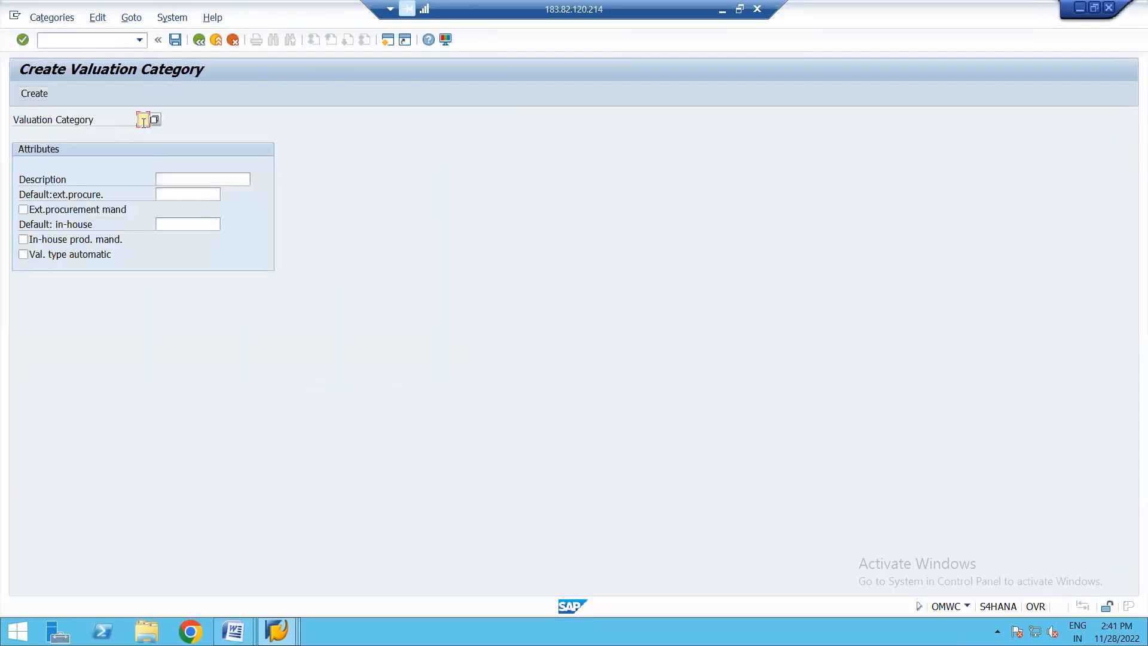
type("G")
left_click(183, 180)
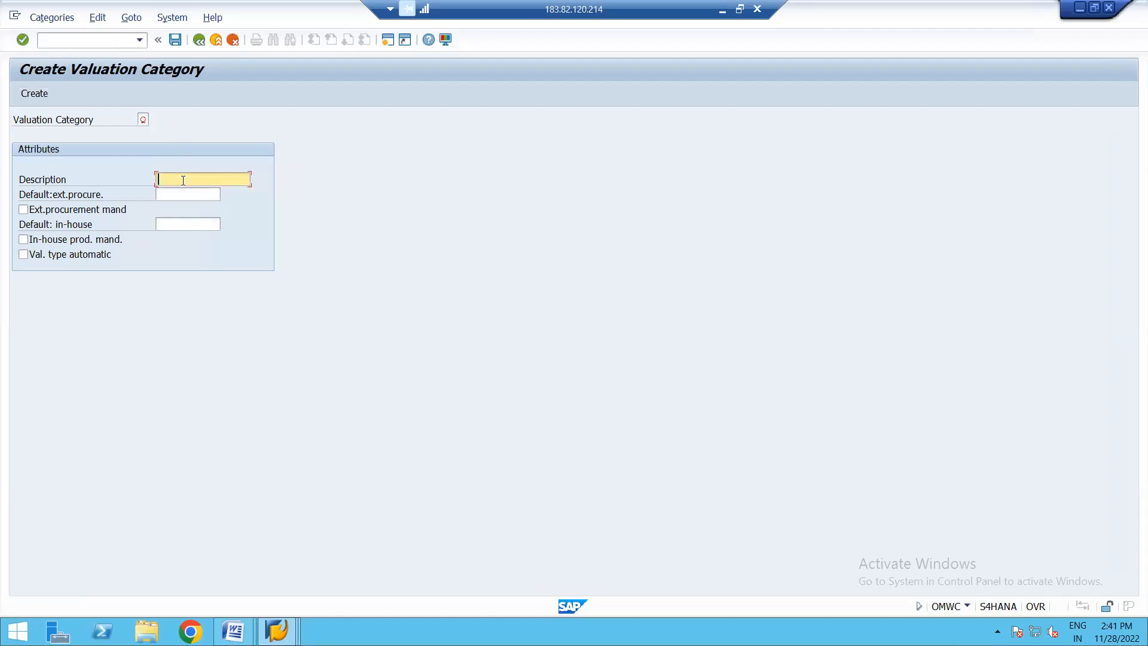
type("QUALITY")
- Check the Word split valuation guide for the Ext Mandatory option and how to save the new valuation category
mouse_move(234, 631)
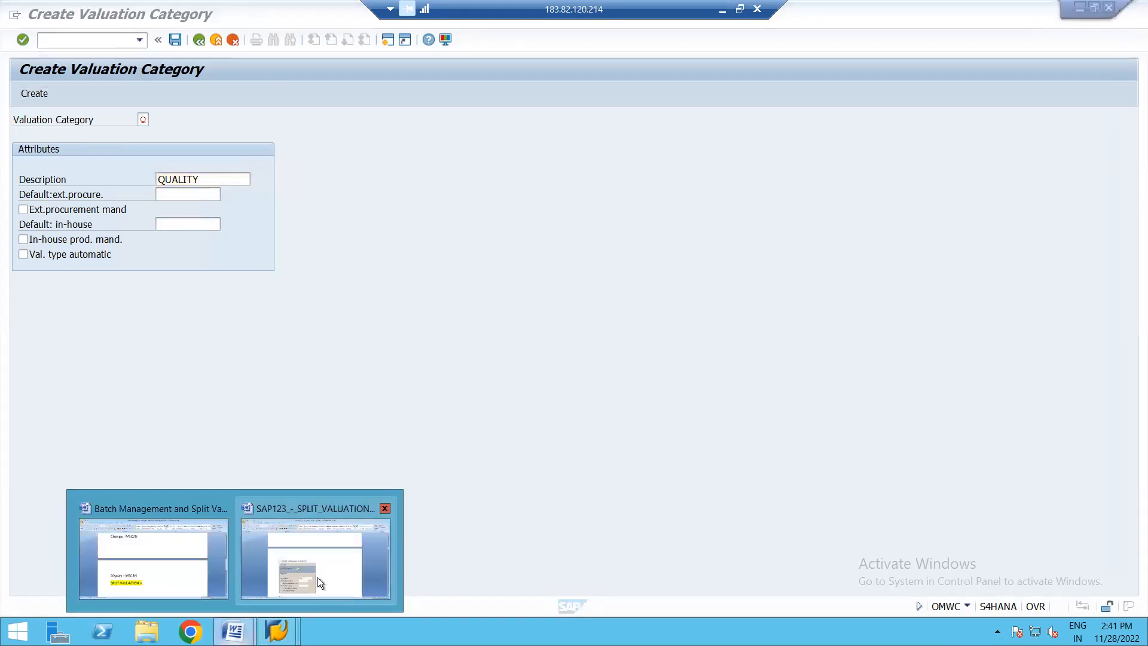
left_click(317, 576)
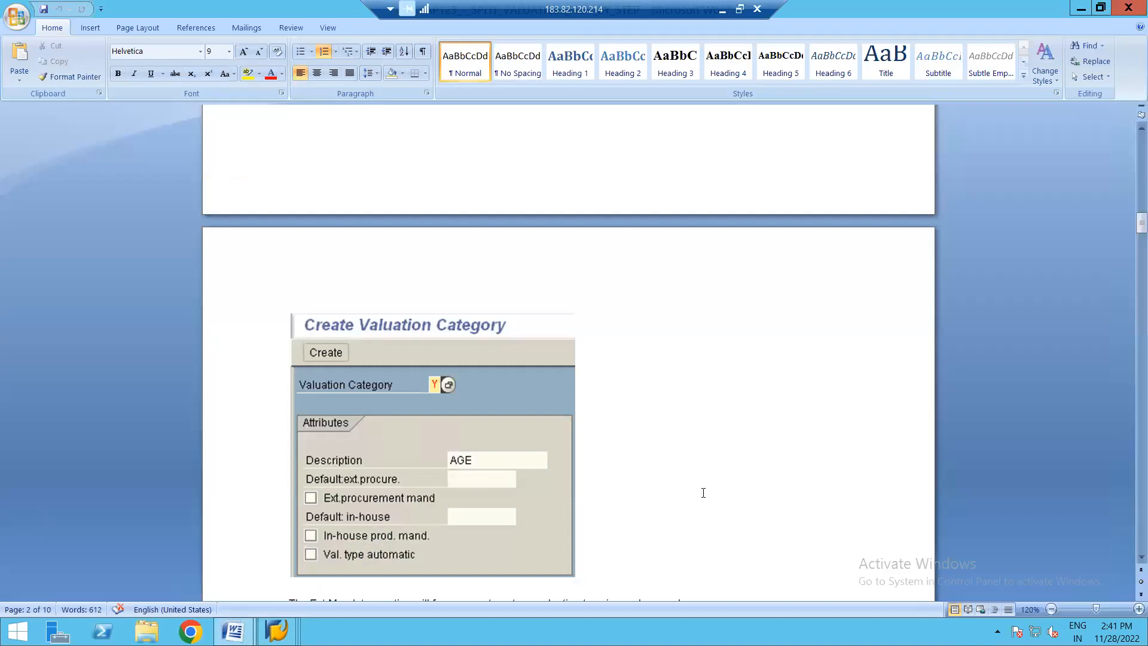
scroll(1132, 566, "down", 3)
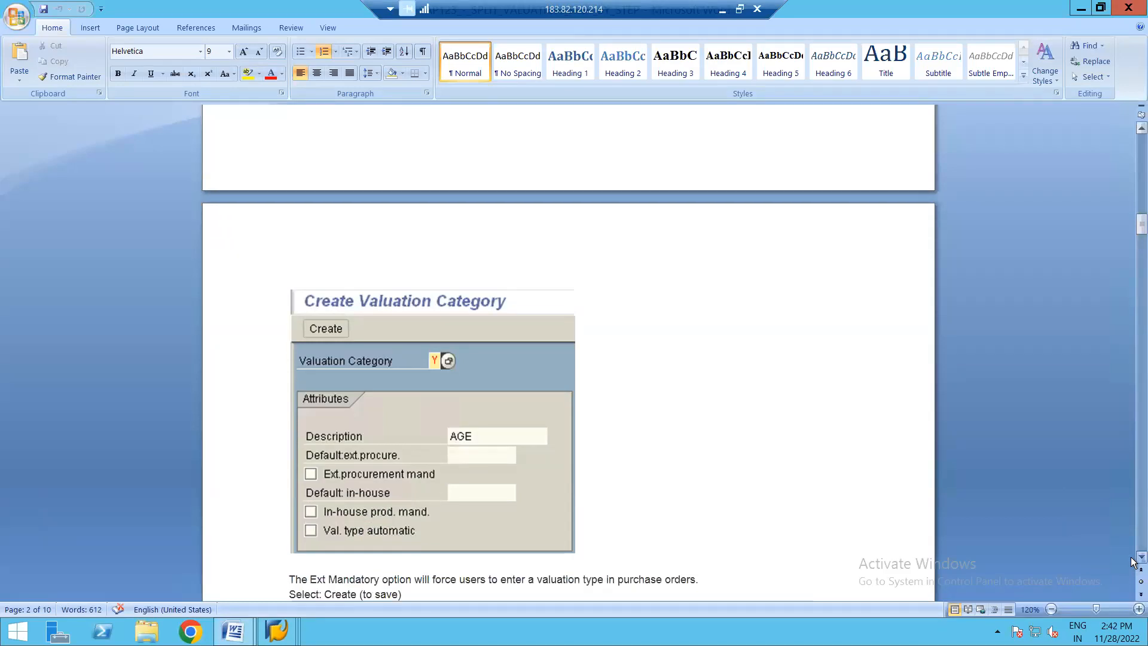
scroll(1132, 562, "down", 6)
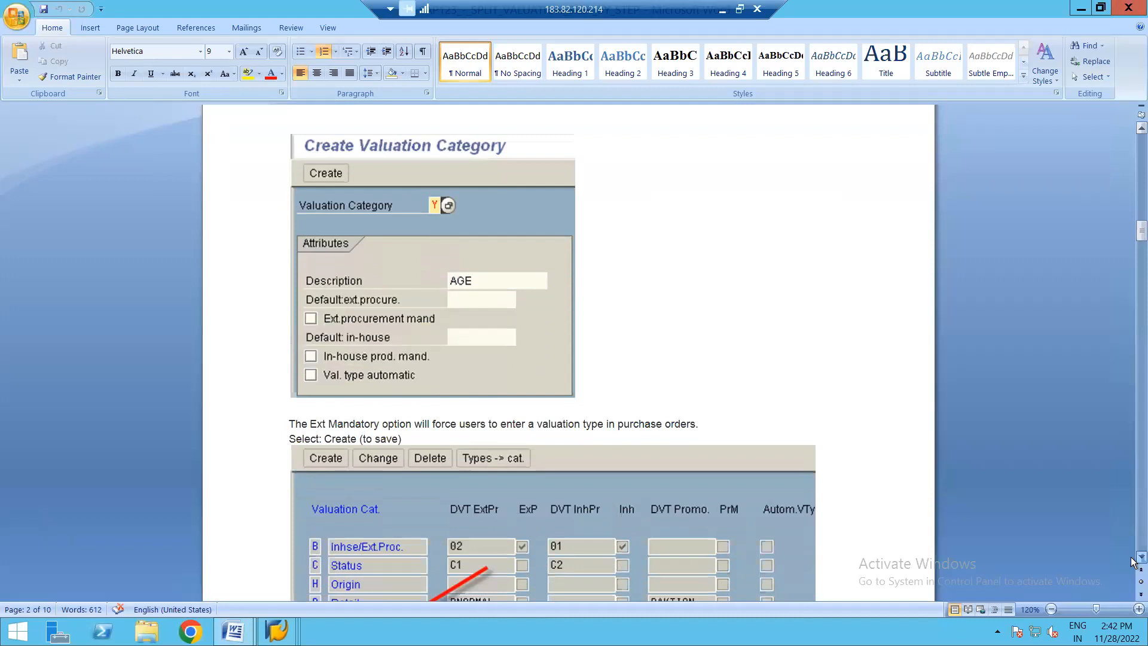
scroll(1132, 562, "down", 1)
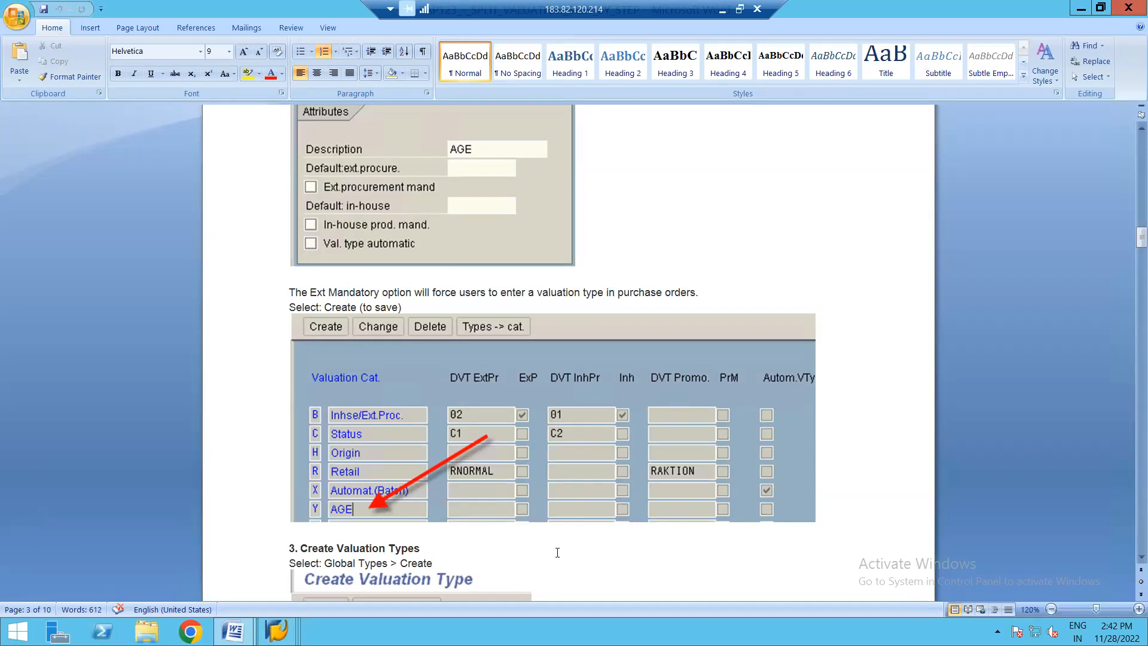
- Back in SAP, create and save valuation category Q, then check its QUALITY entry in the global categories list
key("alt+Tab")
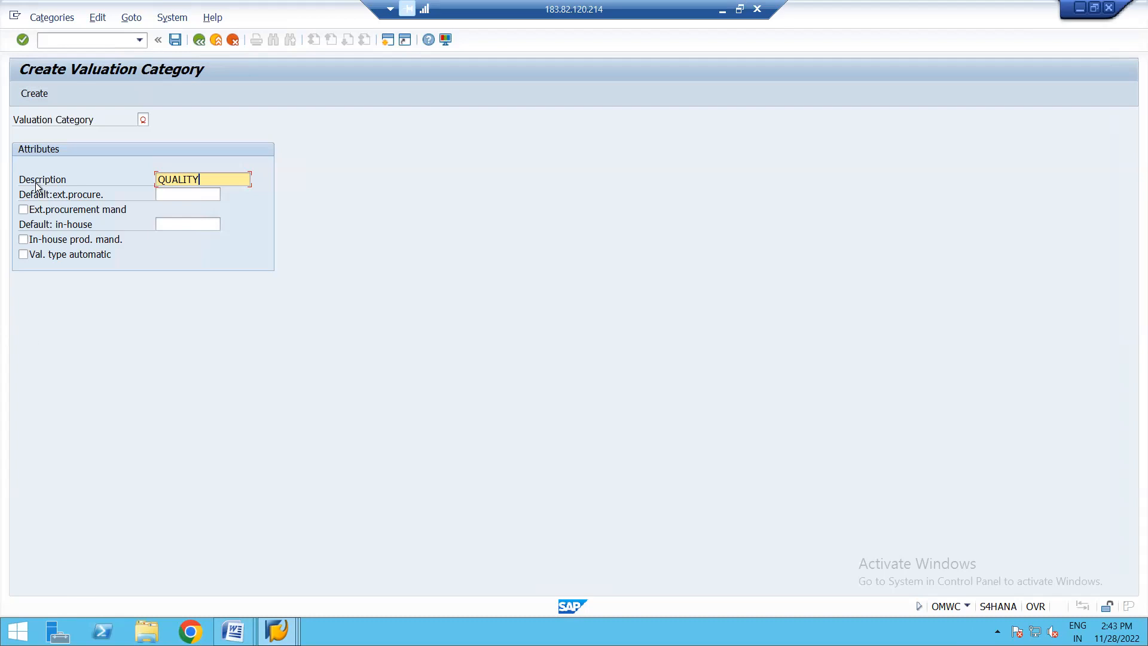
left_click(34, 94)
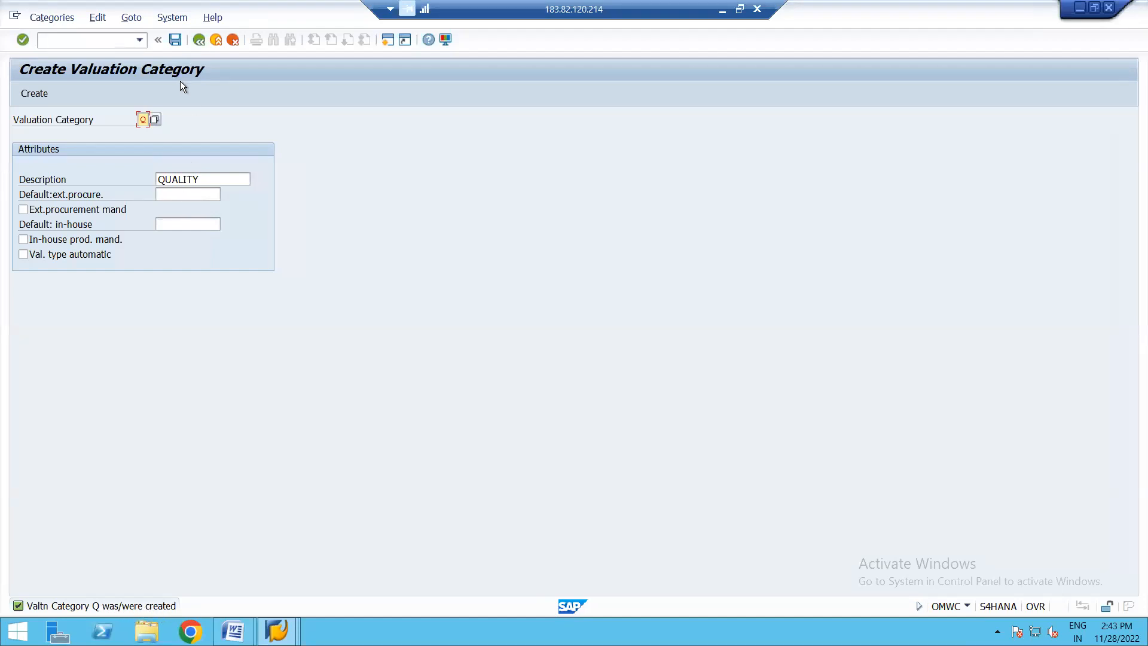
left_click(175, 41)
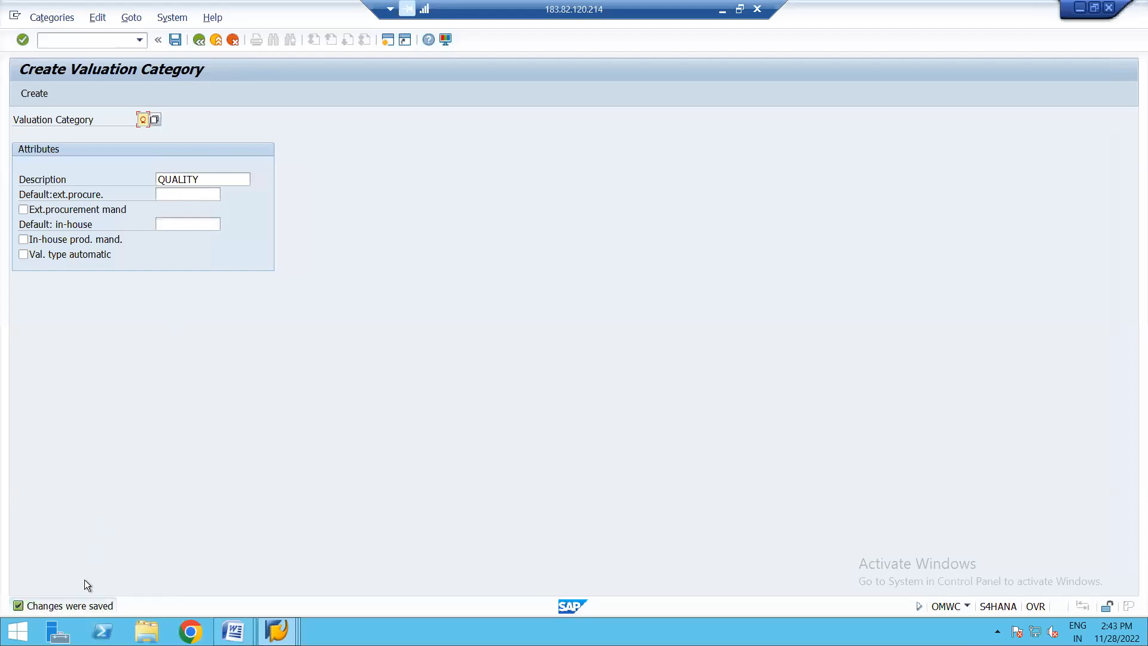
left_click(200, 41)
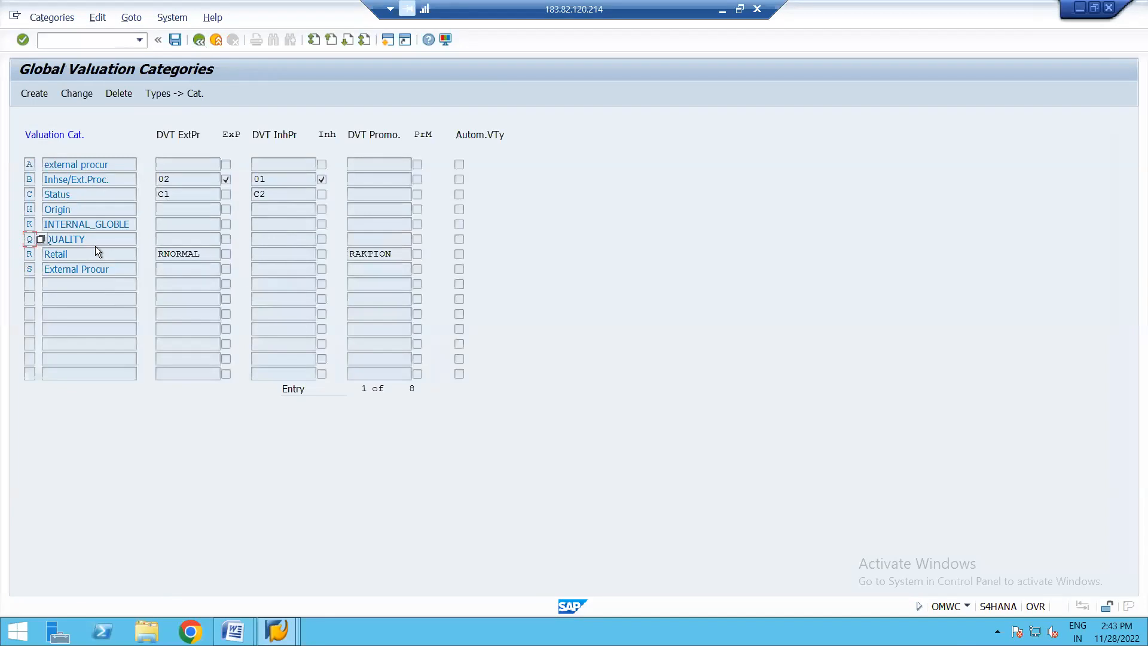
left_click(94, 240)
- Return to the Word split valuation guide and read the Create Valuation Types section with its example attributes
left_click(233, 631)
left_click(340, 555)
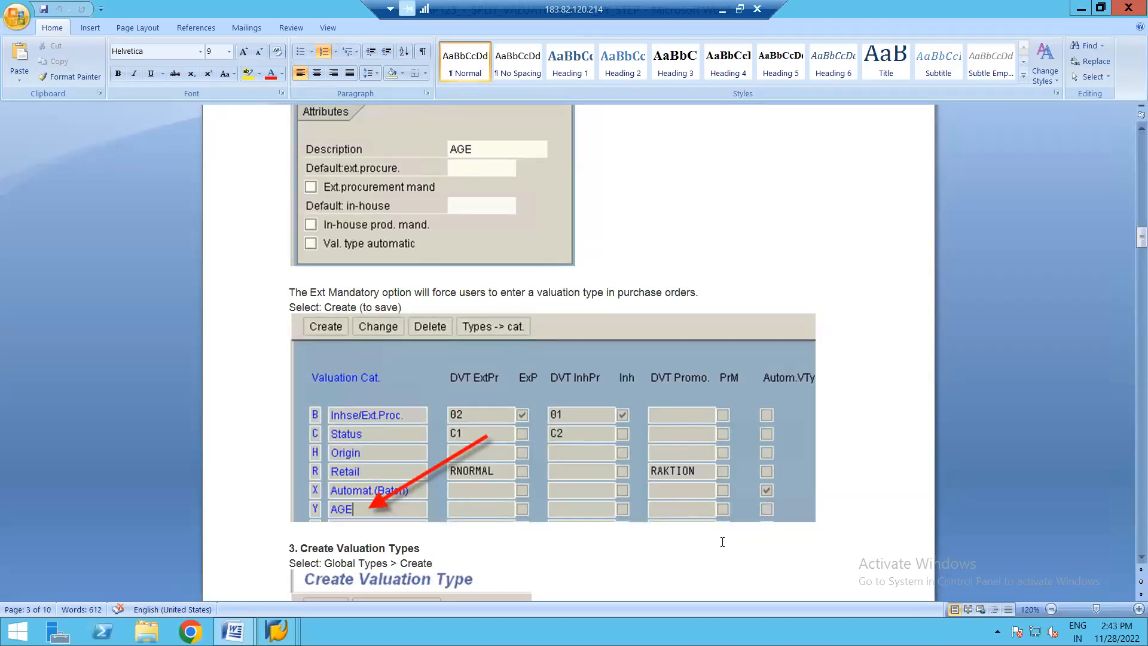
left_click(1139, 557)
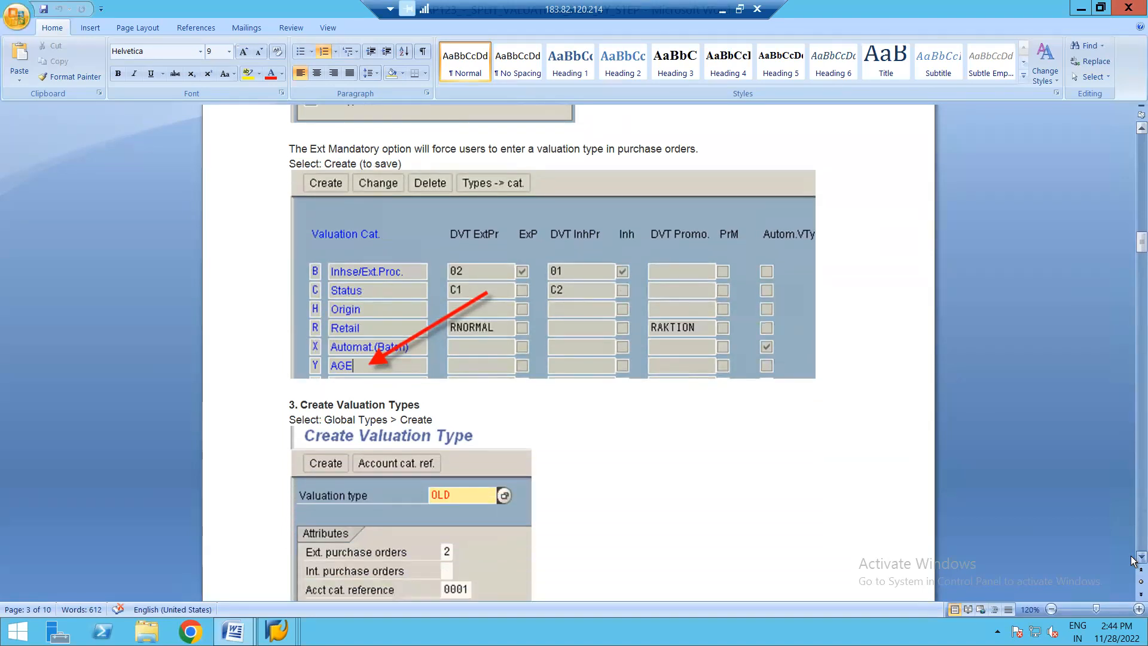
scroll(1132, 560, "down", 3)
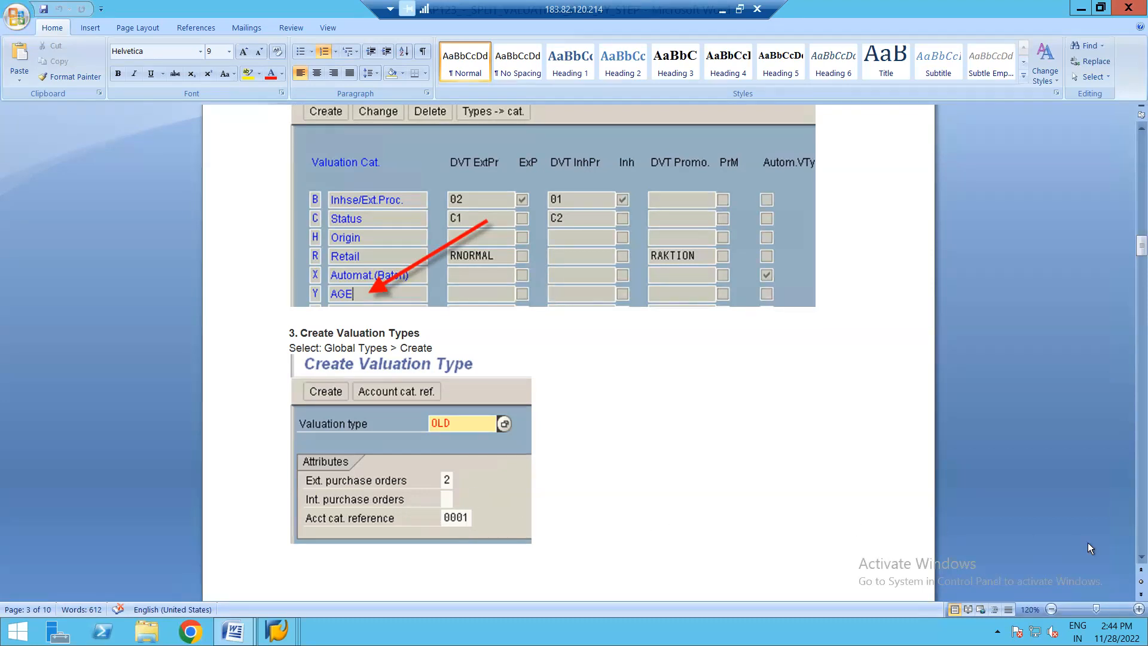
left_click(1140, 556)
left_click(1139, 557)
left_click(1140, 556)
left_click(1140, 557)
- Read the guide's purchase order attribute options, account category reference note and Link Categories > Types section
left_click(1139, 557)
left_click(1140, 557)
left_click(1139, 556)
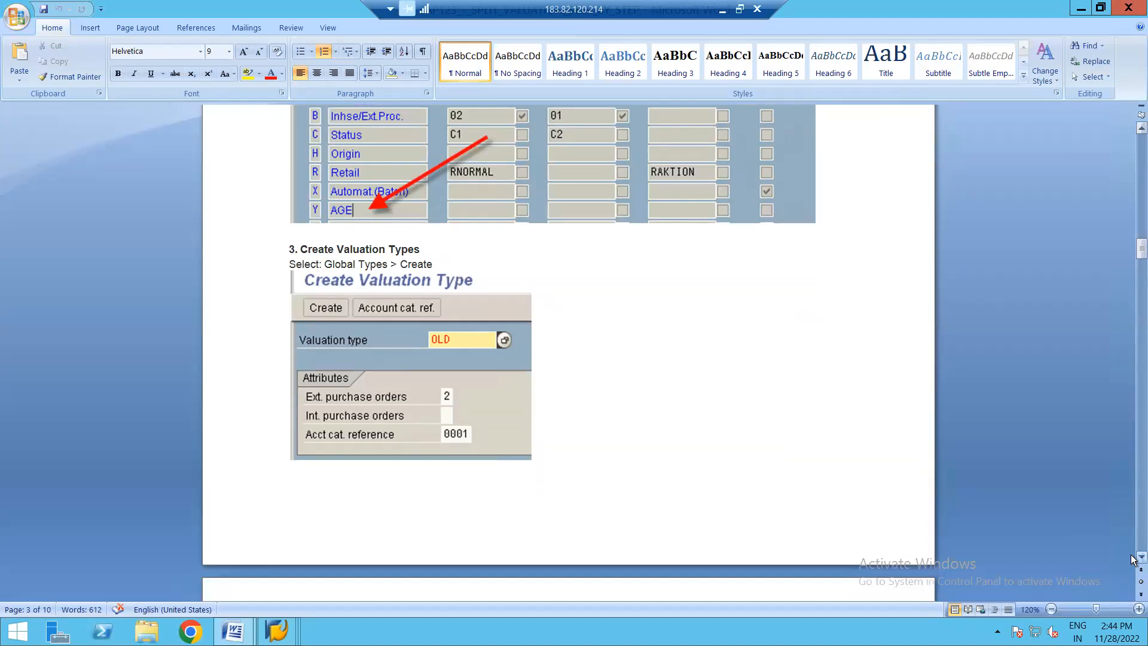
left_click(1140, 557)
left_click(1140, 556)
left_click(1139, 557)
left_click(1140, 557)
left_click(1140, 556)
left_click(1139, 556)
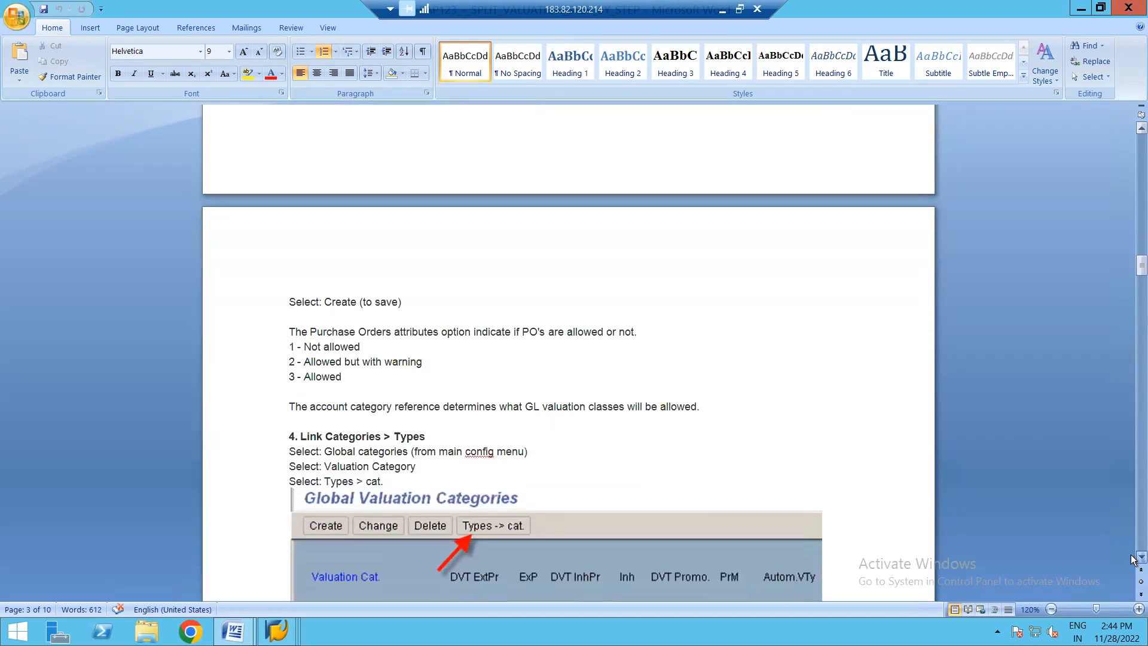
left_click(1138, 557)
left_click(1138, 556)
left_click(1138, 557)
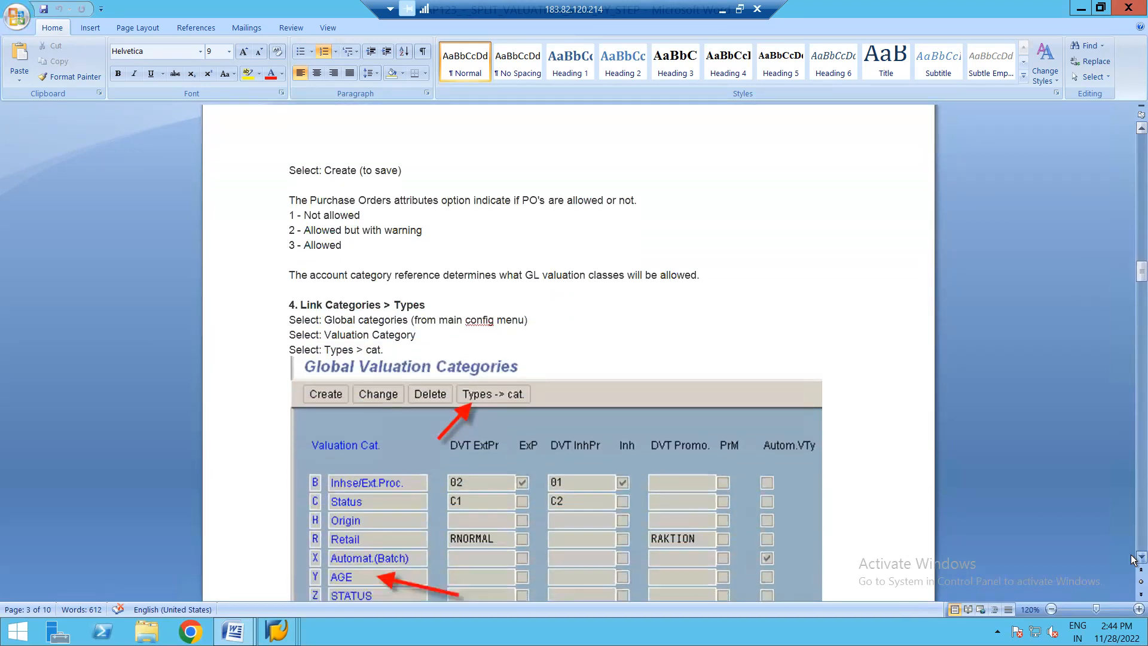
left_click(1139, 556)
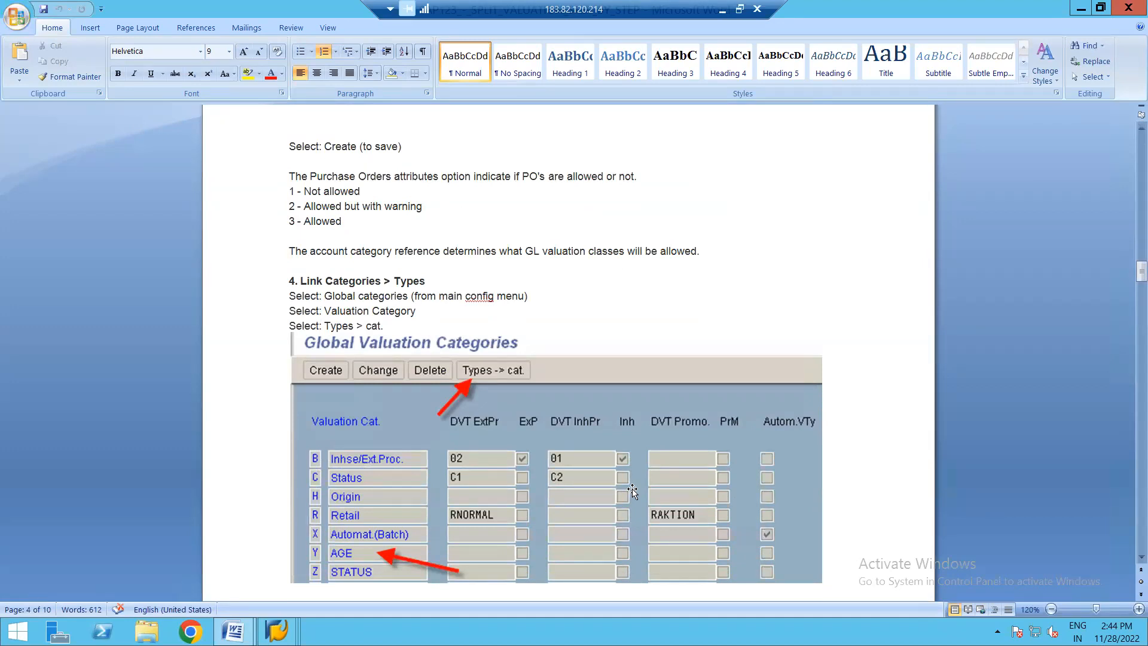
- Return to SAP, leave the global categories and start a new global valuation type named GRADE A
key("alt+Tab")
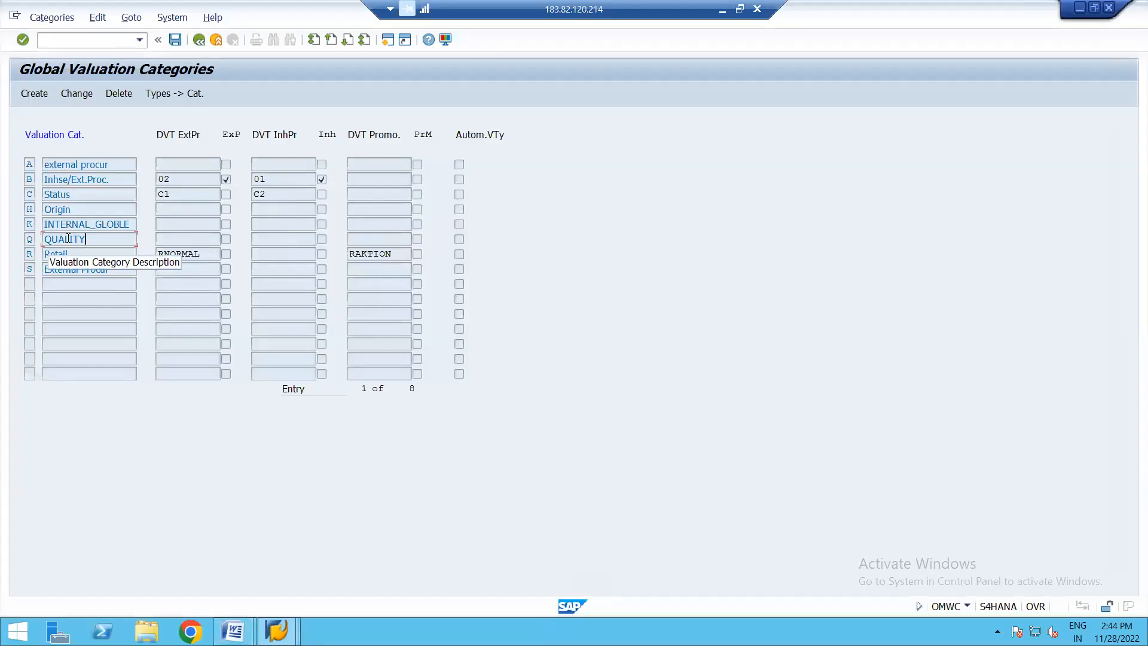
left_click(200, 42)
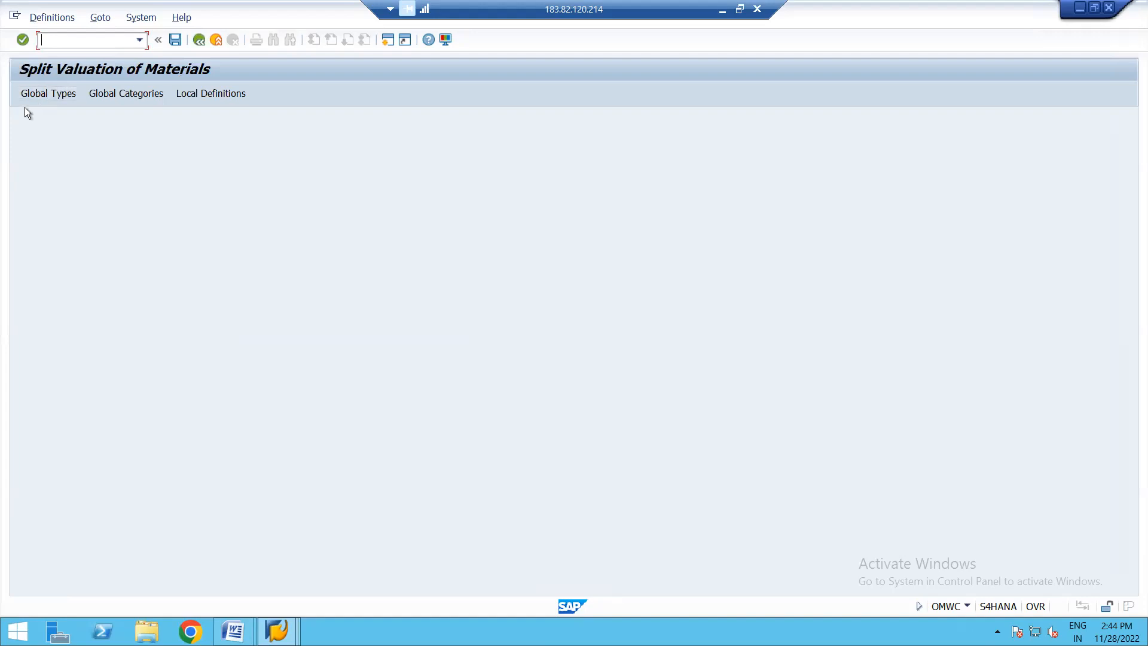
left_click(48, 95)
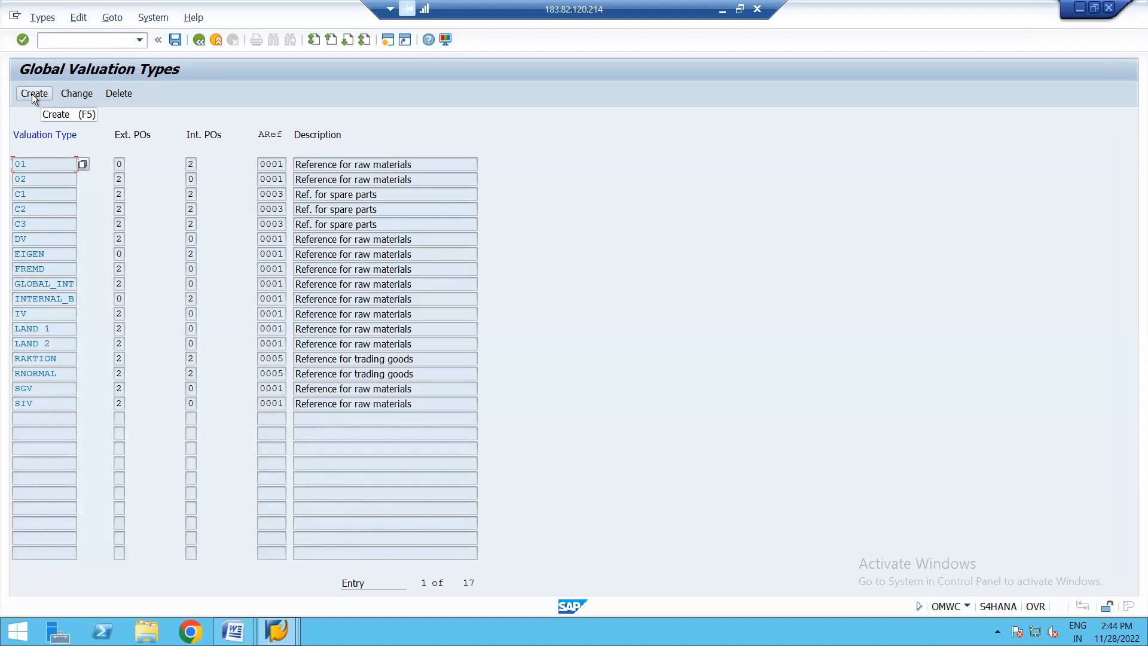
left_click(34, 93)
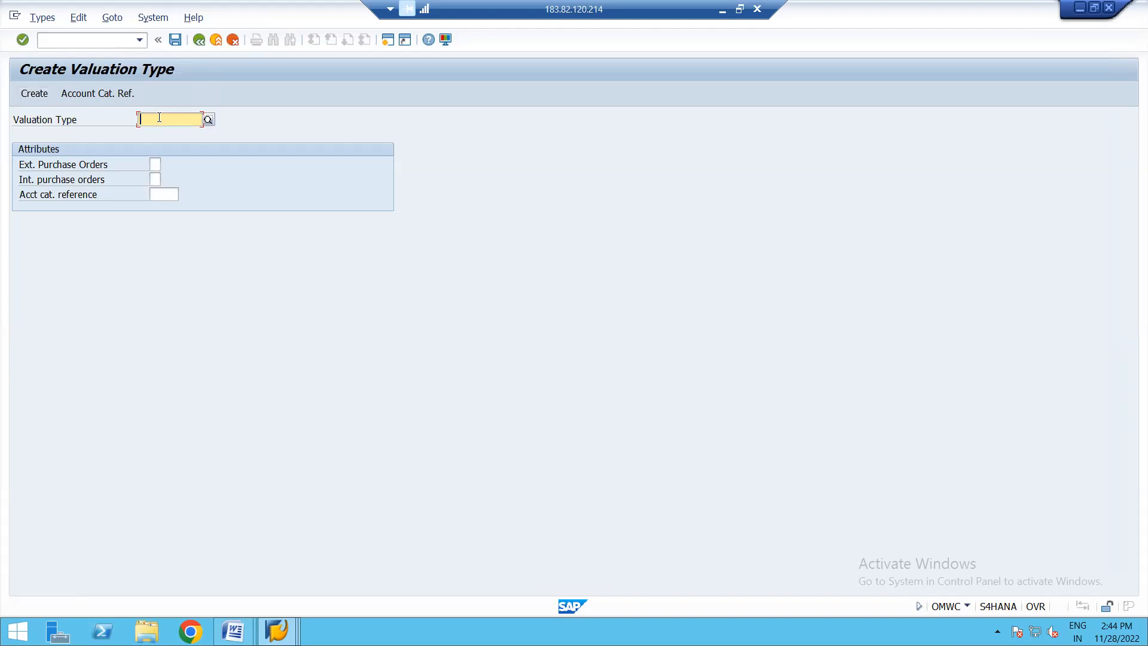
type("GRADE ")
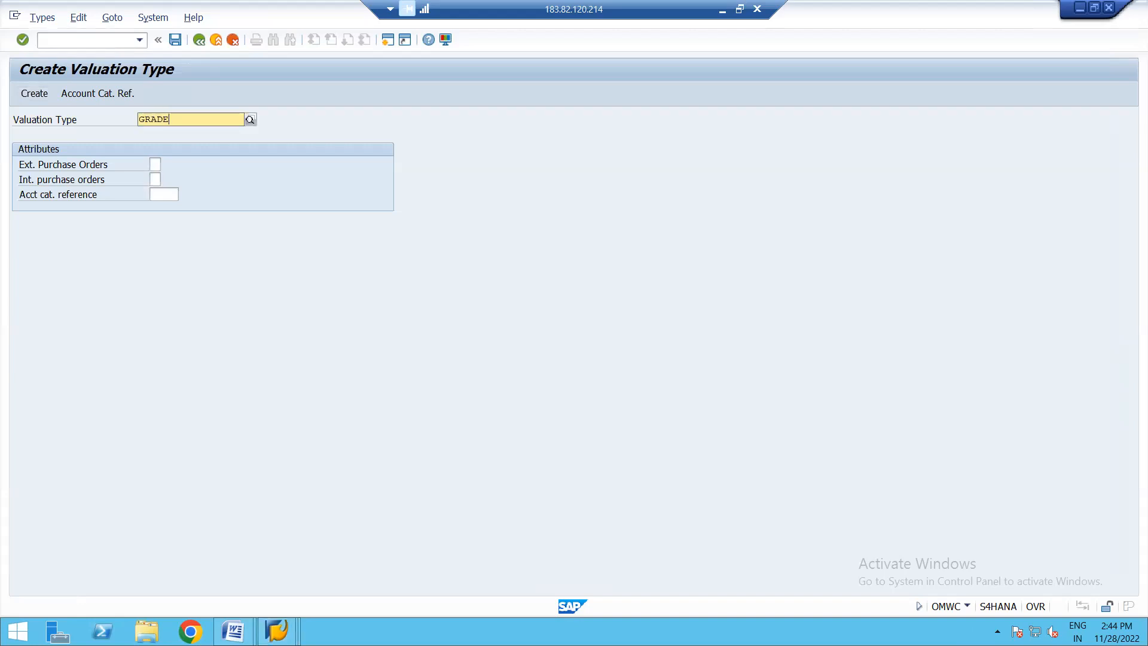
type("A")
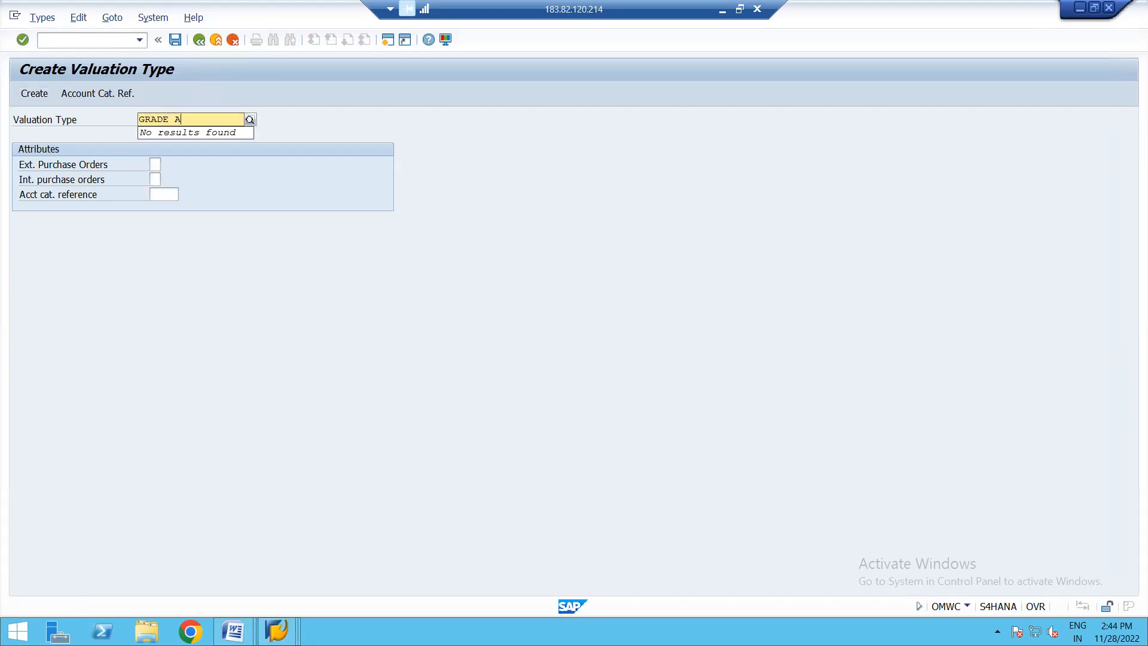
- Set GRADE A's external purchase orders to 2 and account category reference to 0001, then create and save the valuation type
left_click(154, 167)
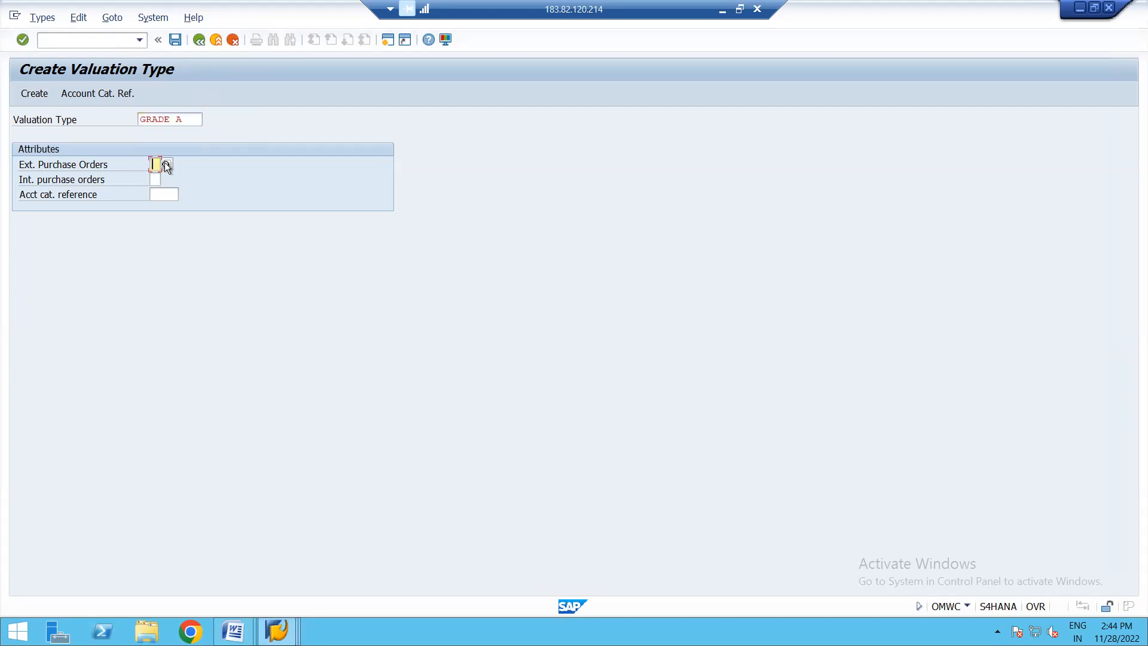
left_click(166, 166)
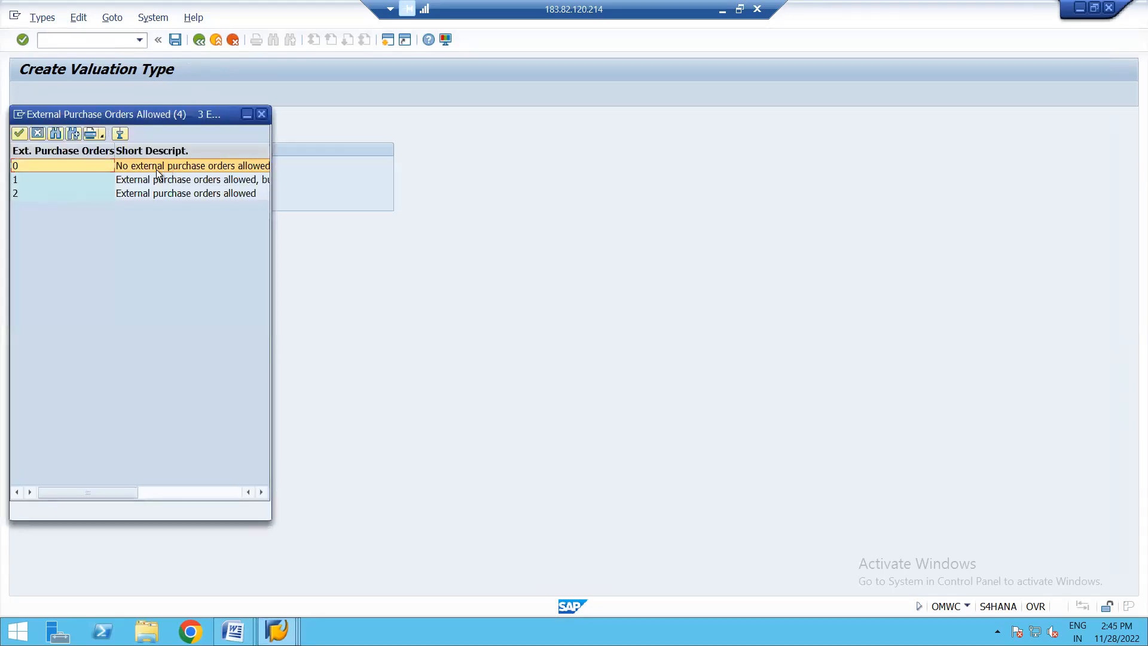
double_click(128, 192)
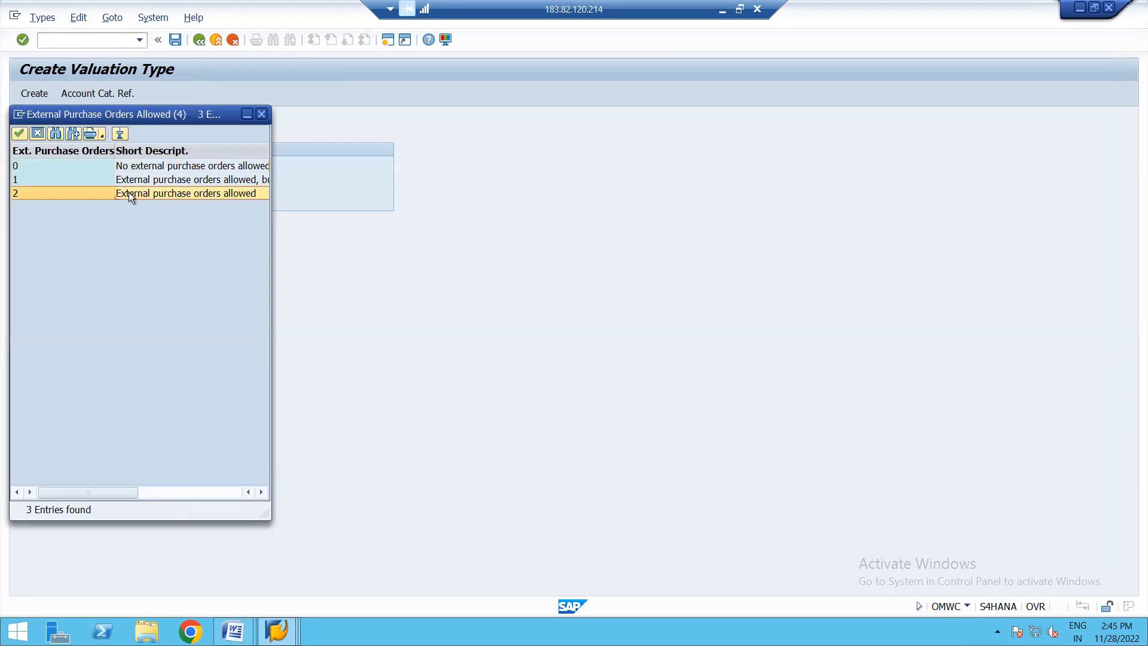
left_click(173, 192)
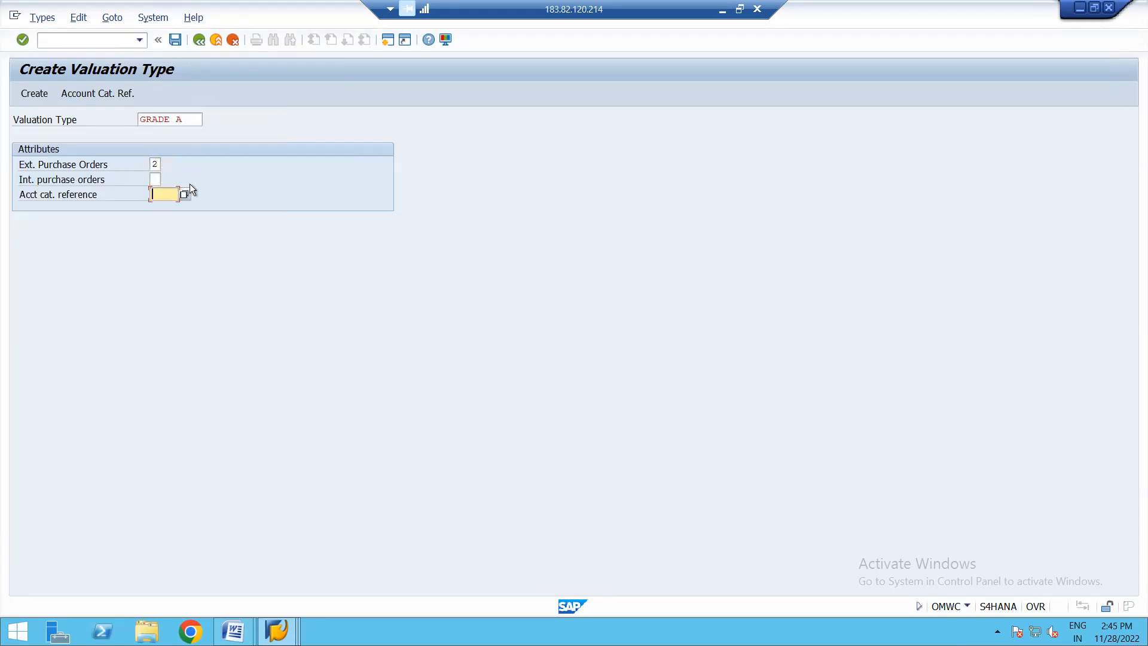
left_click(185, 195)
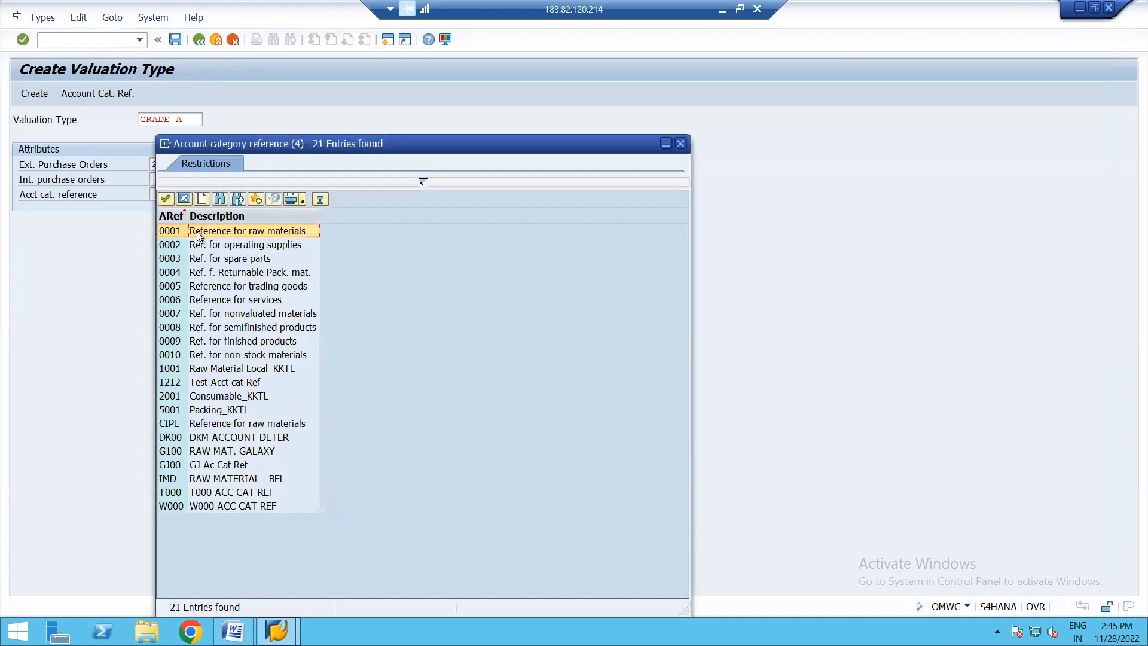
double_click(196, 231)
key("Return")
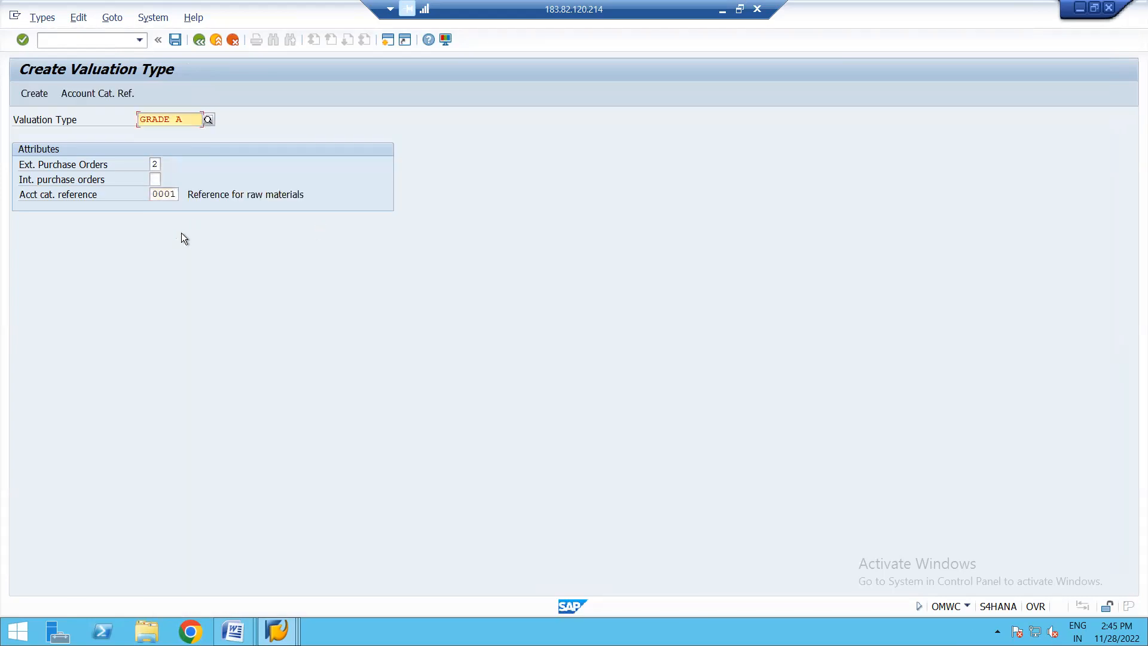
left_click(31, 94)
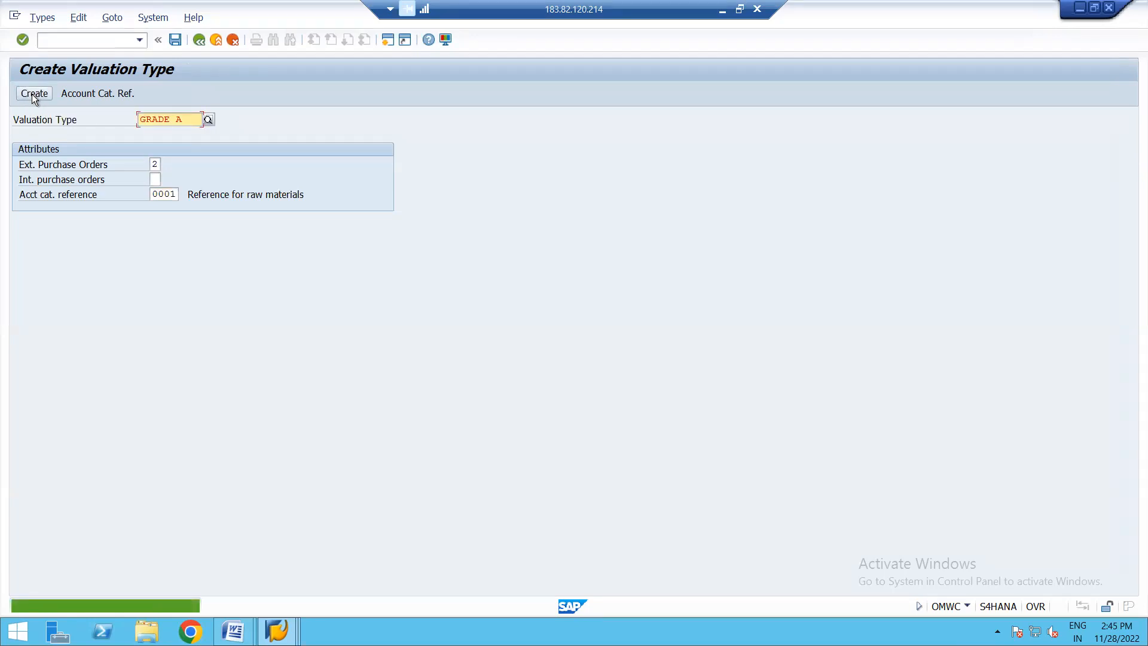
left_click(175, 39)
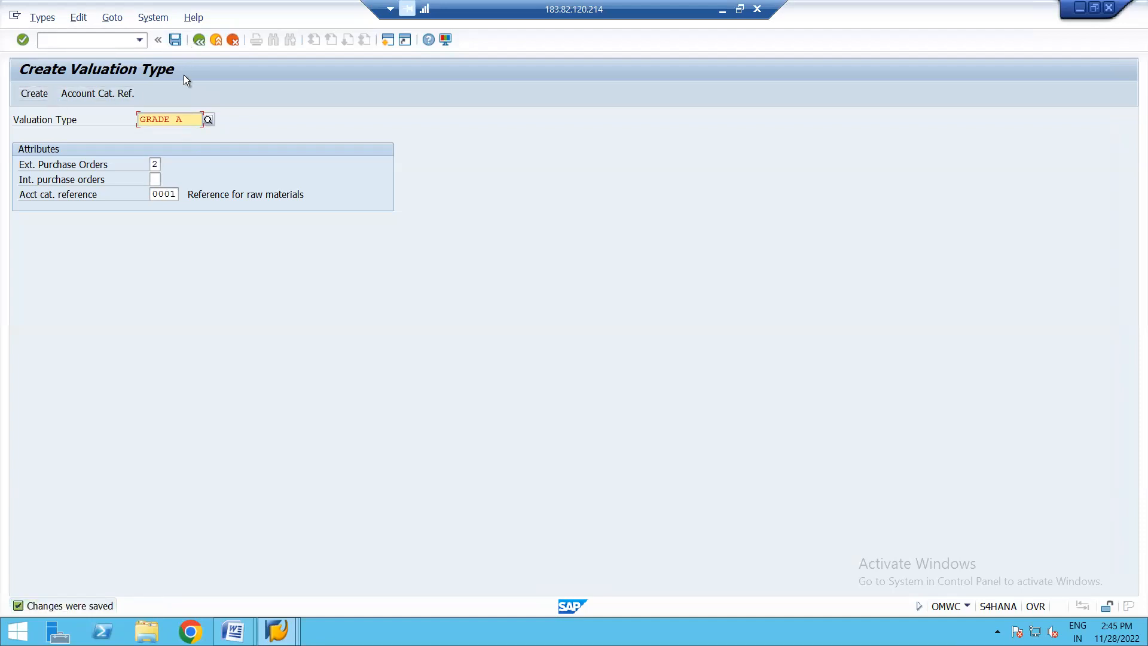
- Create and save global valuation type GRADE B, keeping external purchase orders 2 and account category reference 0001, and return to the types list
left_click(200, 41)
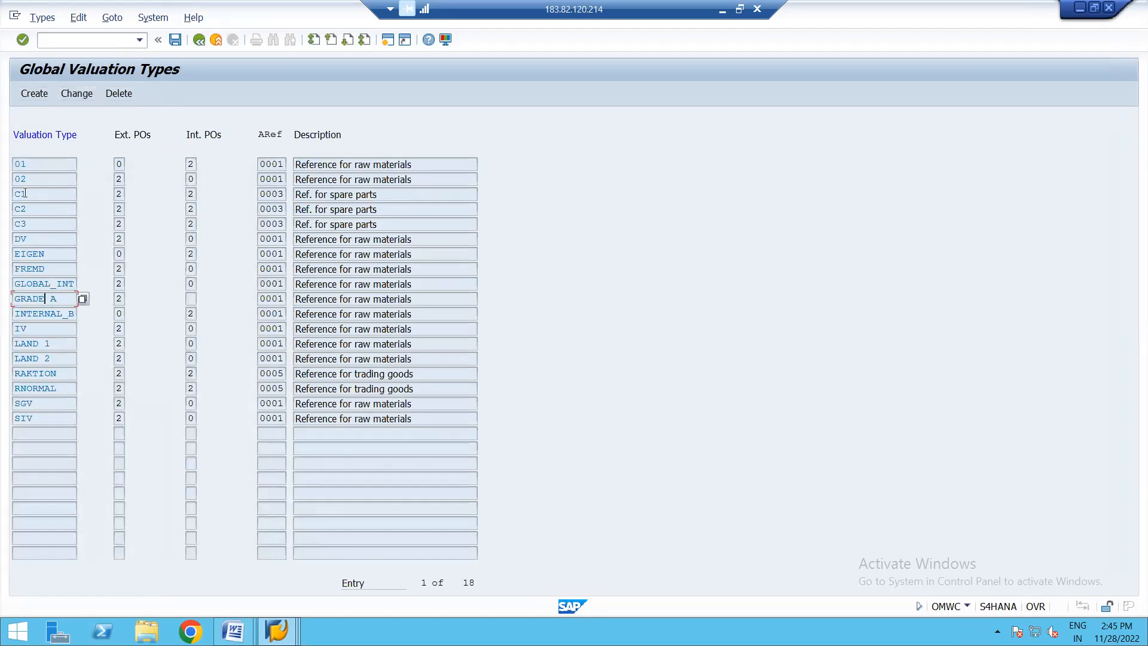
left_click(34, 94)
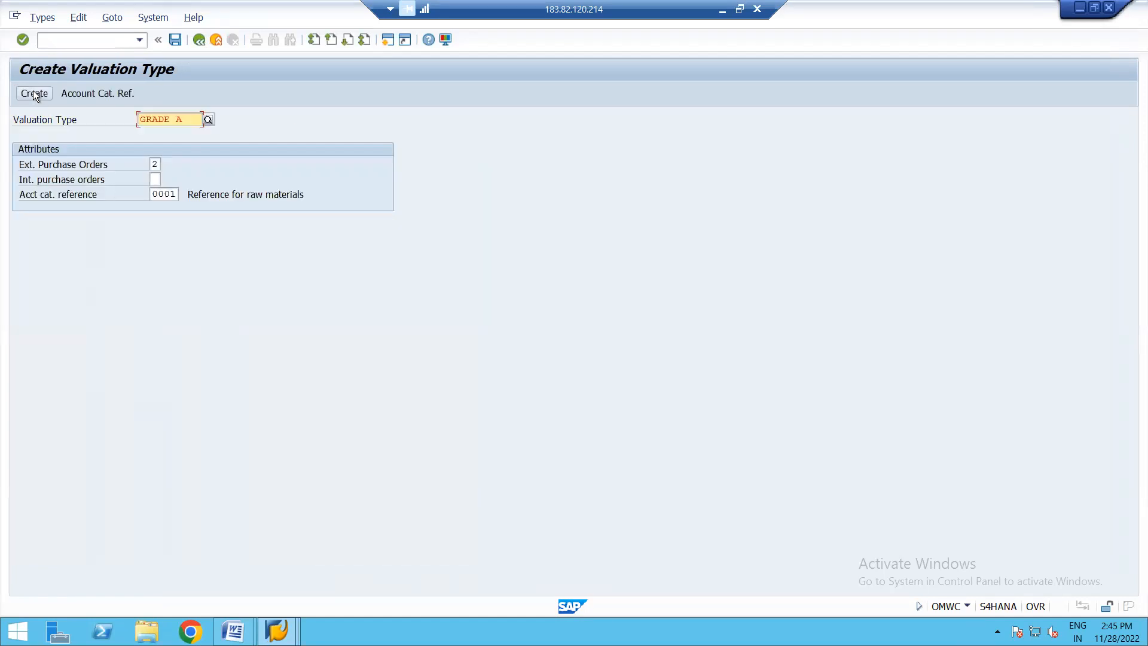
key("BackSpace")
type("B")
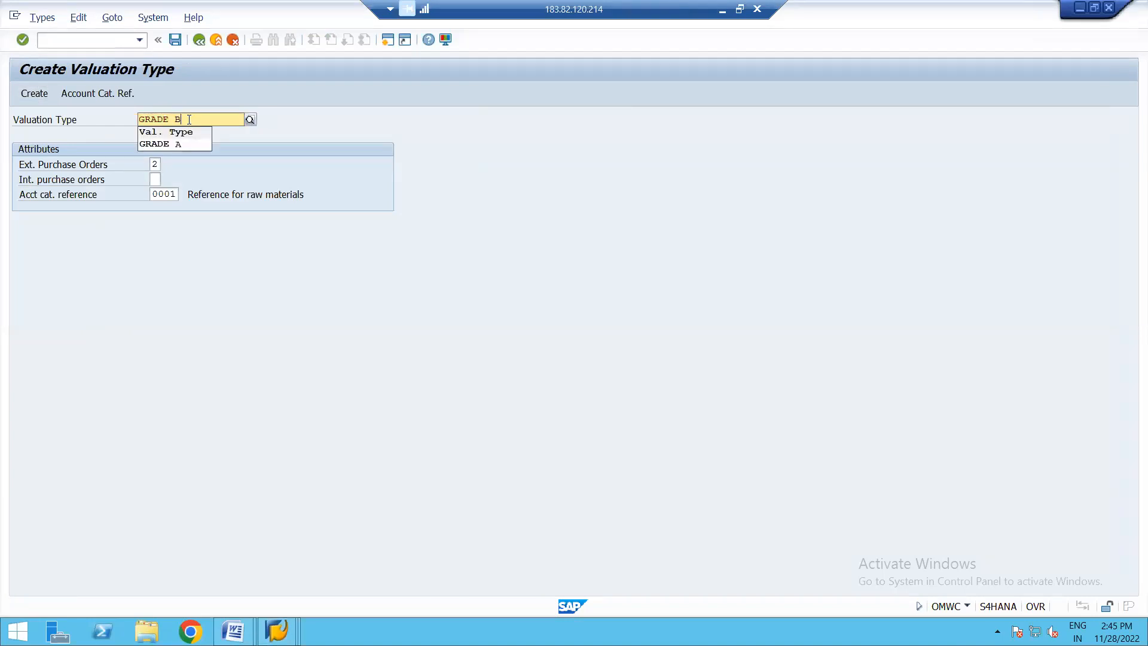
left_click(308, 153)
left_click(33, 94)
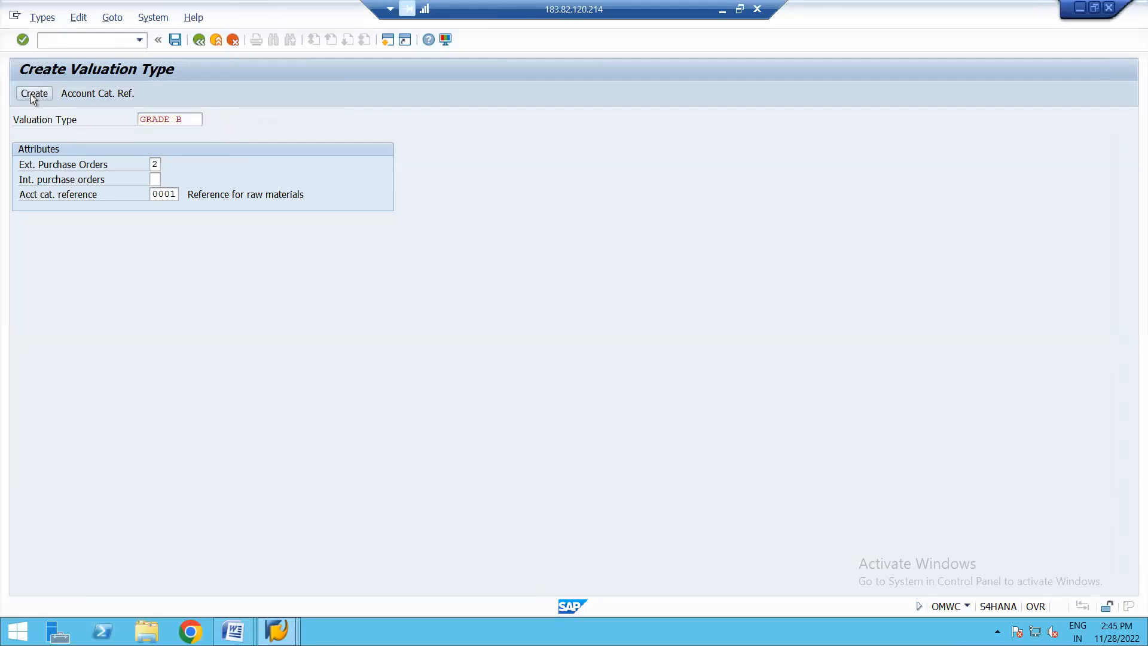
left_click(175, 39)
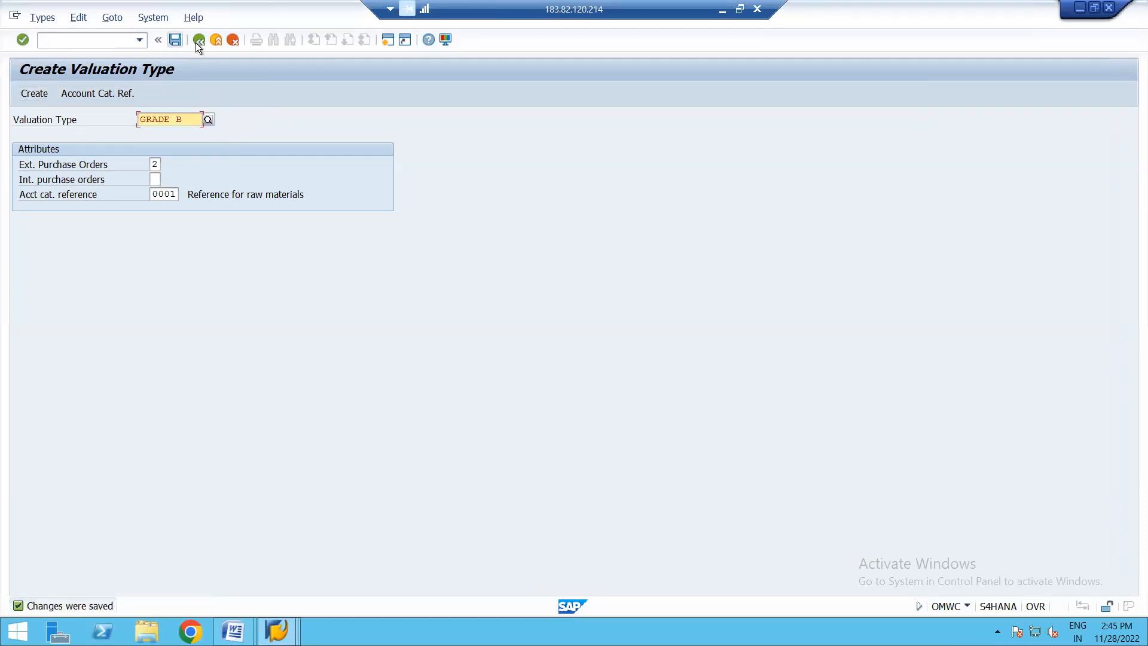
left_click(203, 40)
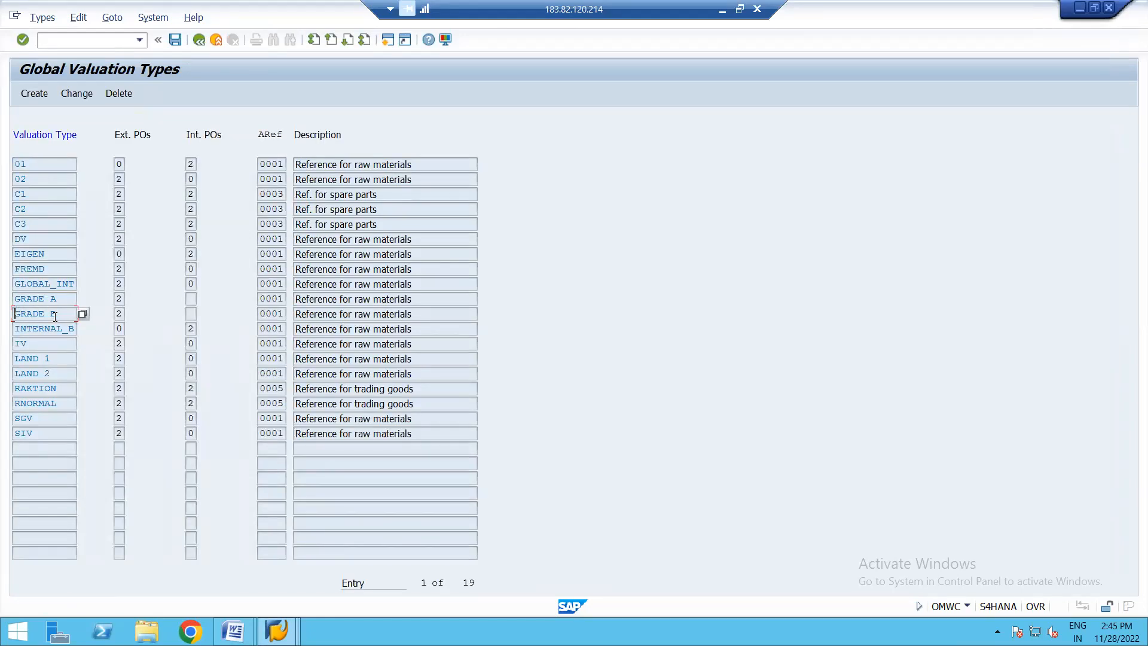
- Allocate valuation types GRADE A and GRADE B to global category Q (QUALITY) by activating both, and save the assignment
left_click(199, 40)
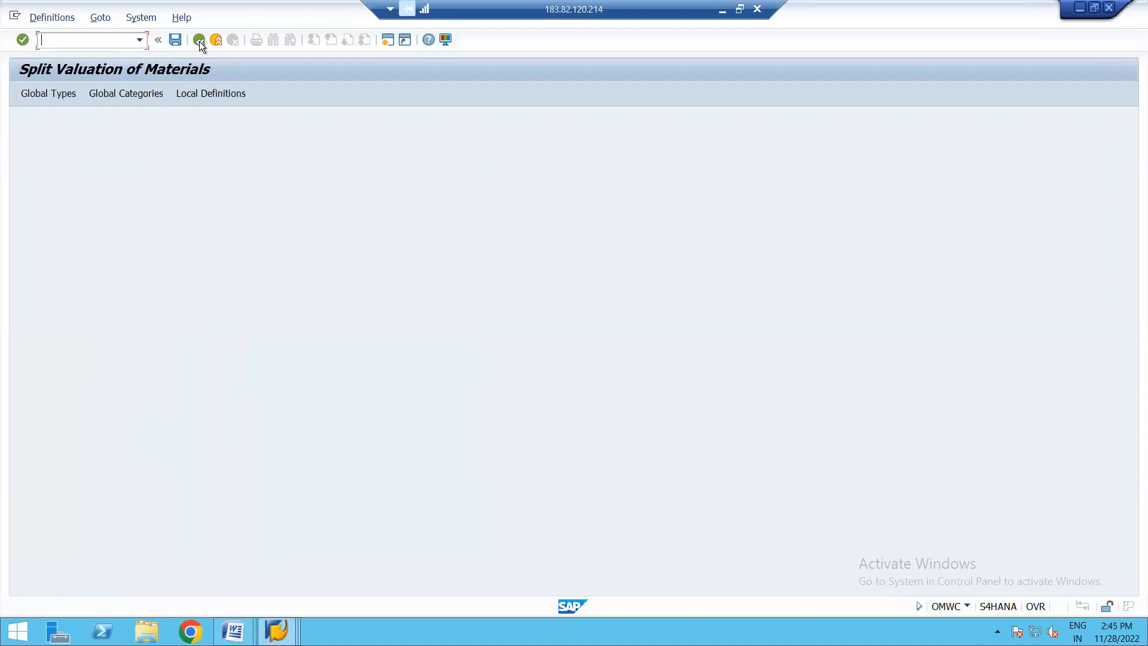
left_click(117, 95)
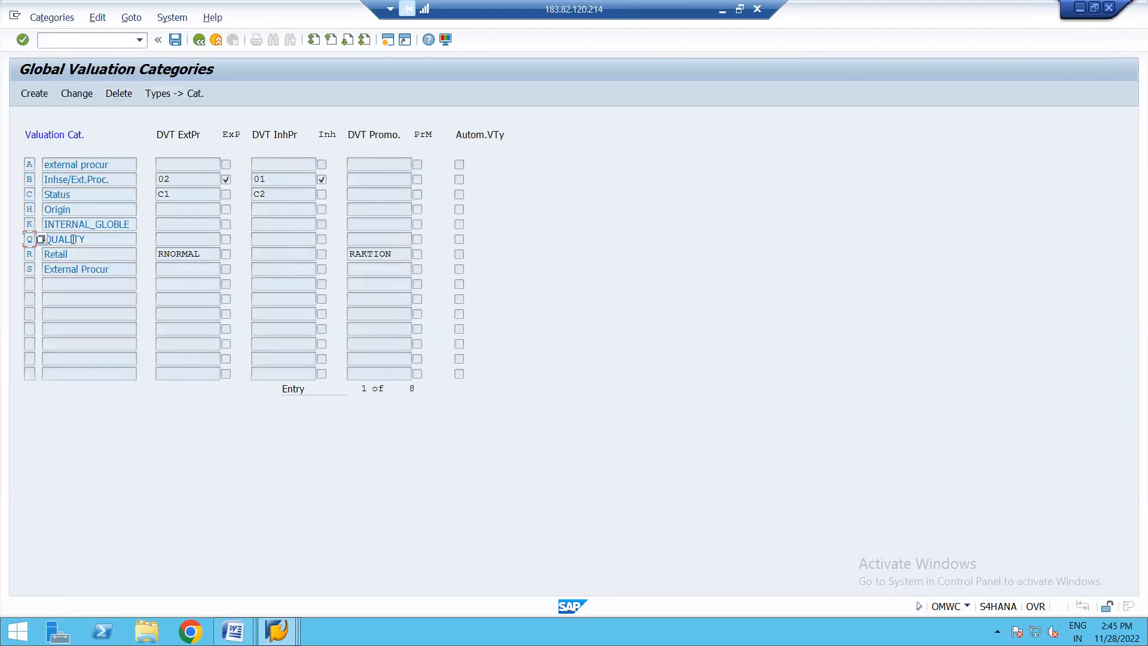
left_click(98, 240)
left_click(168, 91)
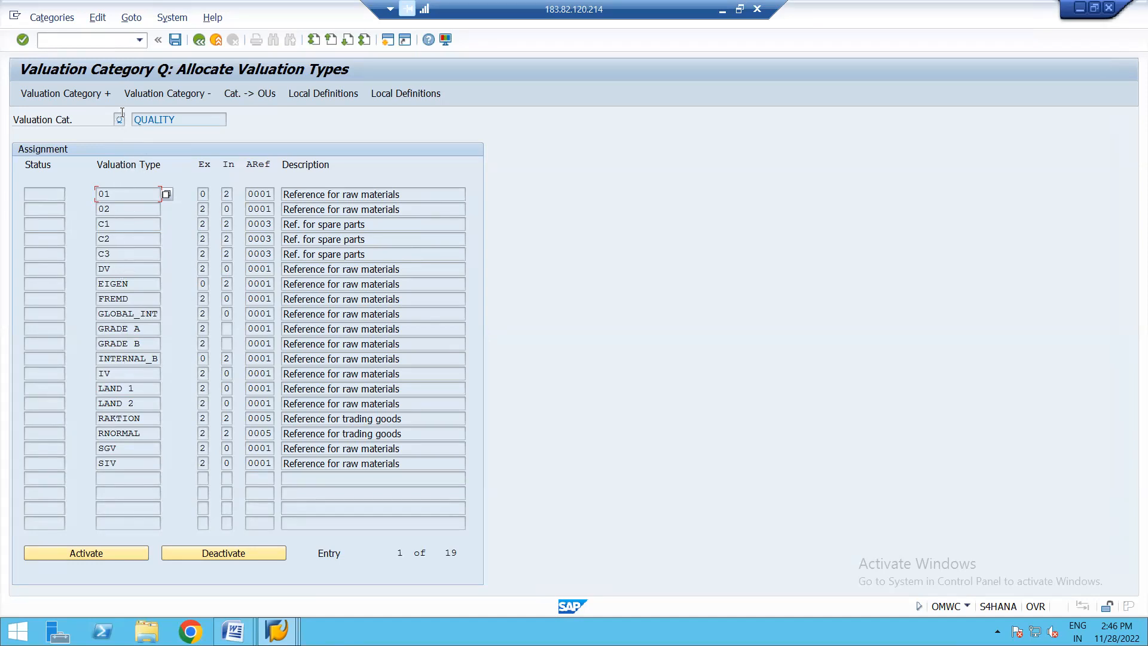
left_click(199, 120)
left_click(149, 329)
left_click(80, 551)
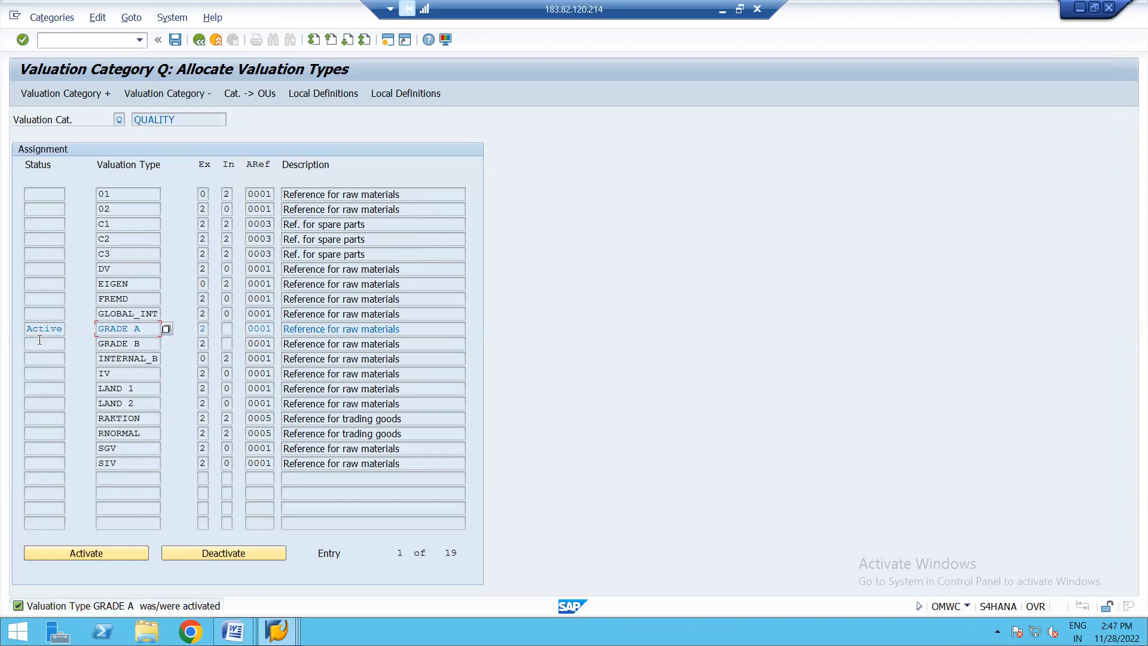
left_click(143, 342)
left_click(82, 550)
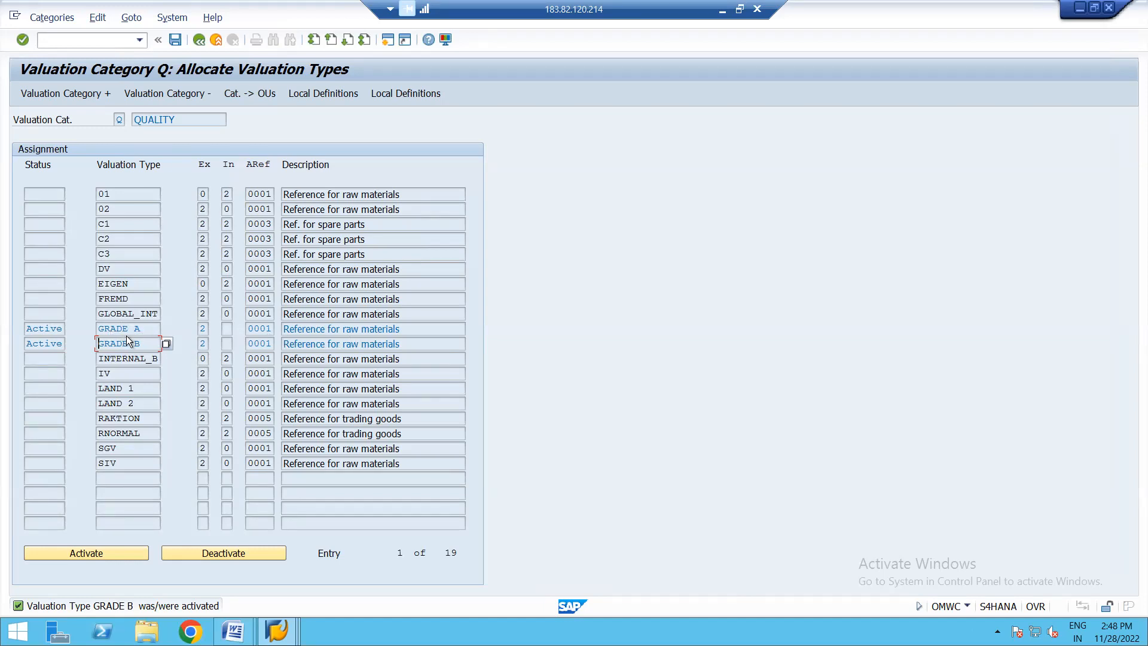
left_click(175, 39)
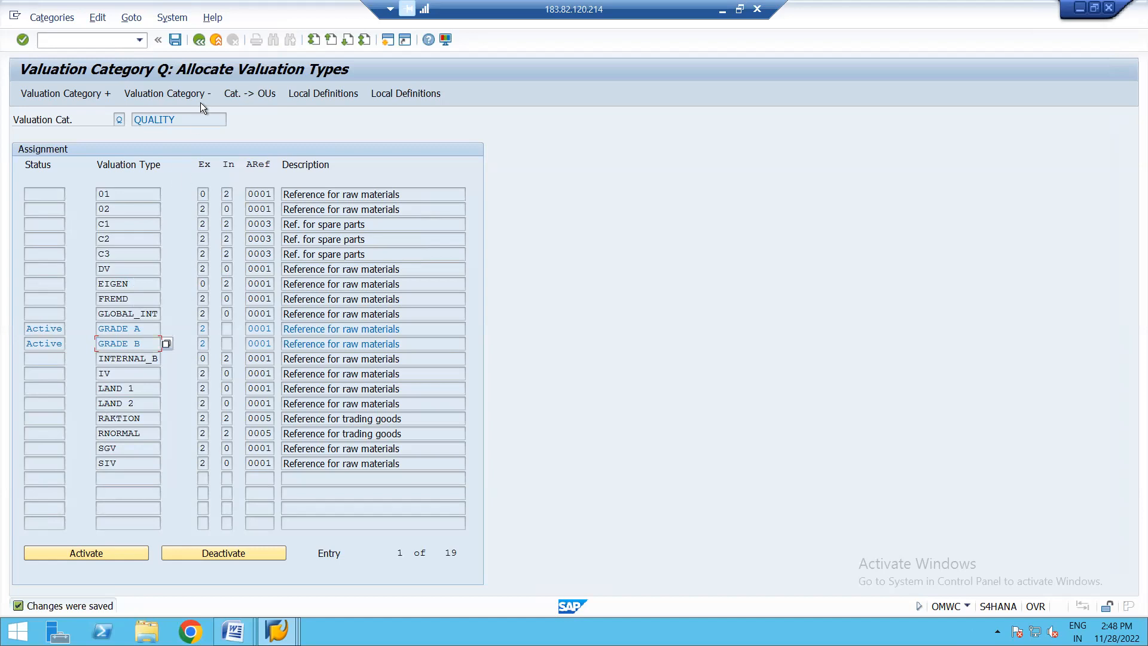
- Reopen the type allocation of global category QUALITY to check its active valuation types, and return to the global categories
left_click(199, 39)
left_click(199, 40)
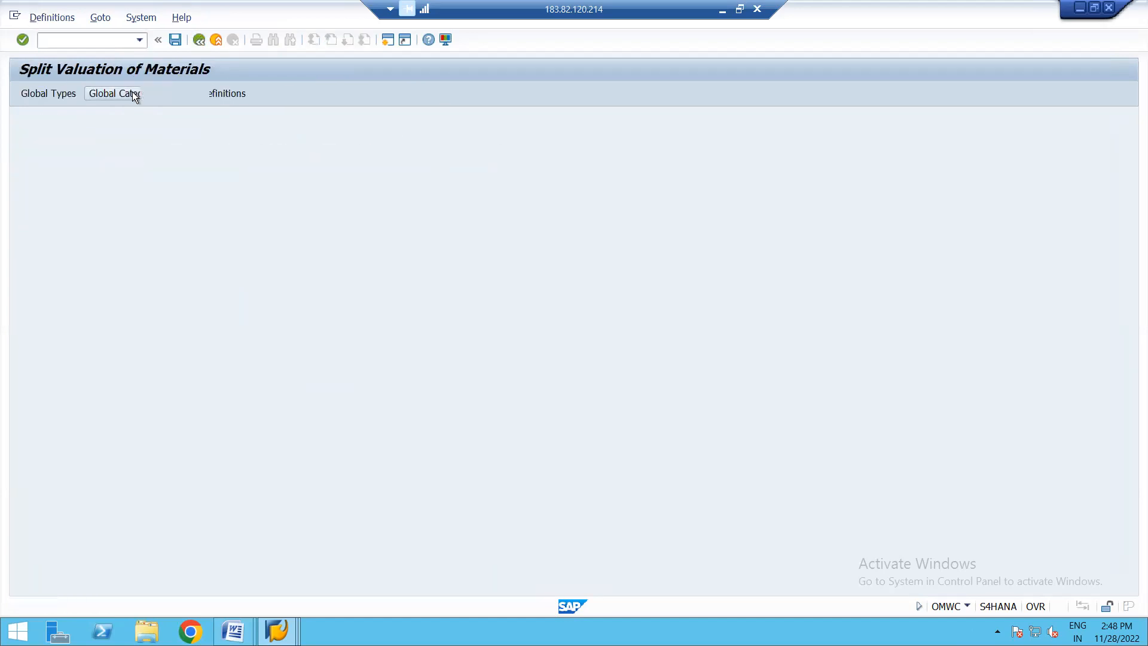
left_click(133, 95)
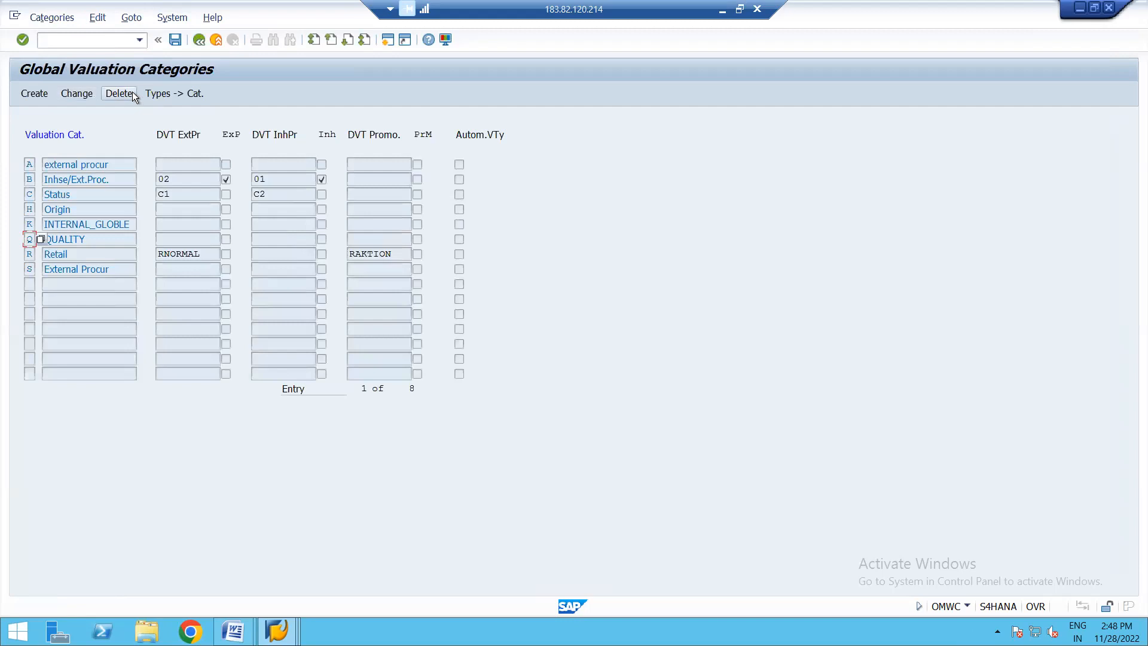
left_click(69, 237)
left_click(181, 94)
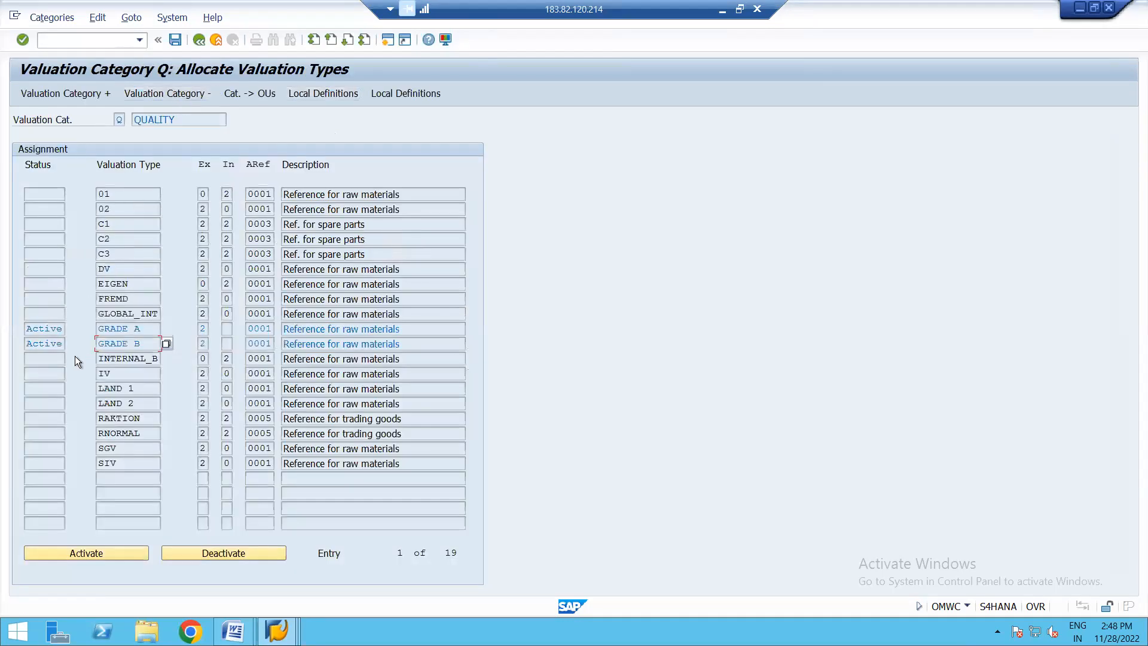
left_click(198, 40)
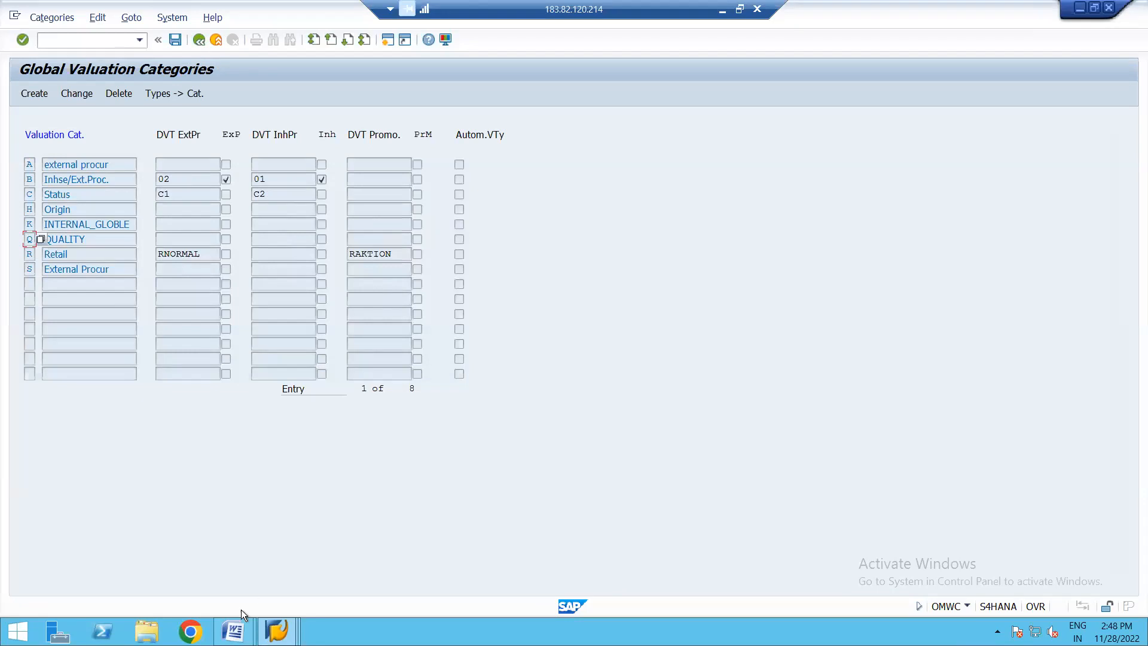
- Switch to the Word split valuation guide and read the Link Categories > Types section with its type activation example
left_click(244, 629)
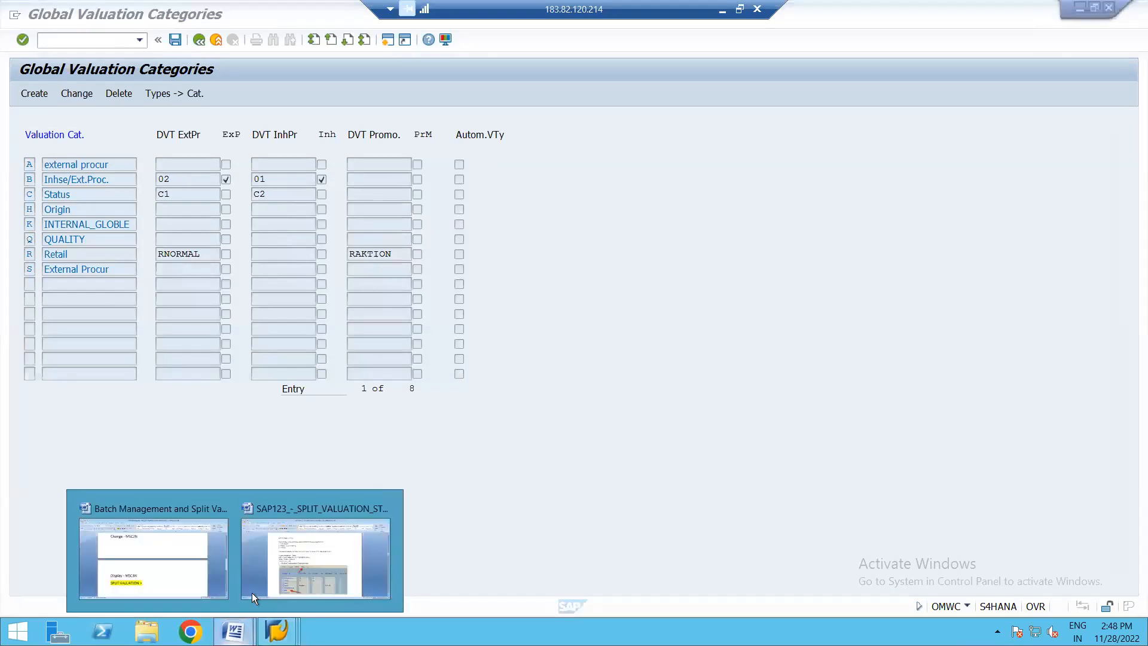
left_click(350, 551)
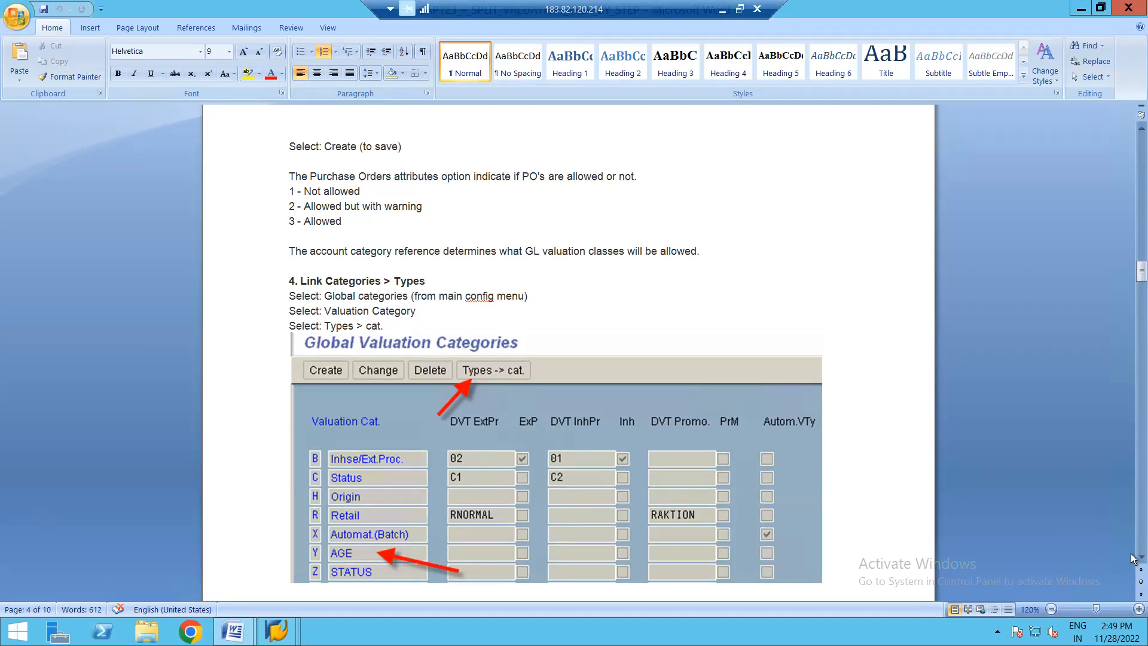
scroll(1132, 560, "down", 5)
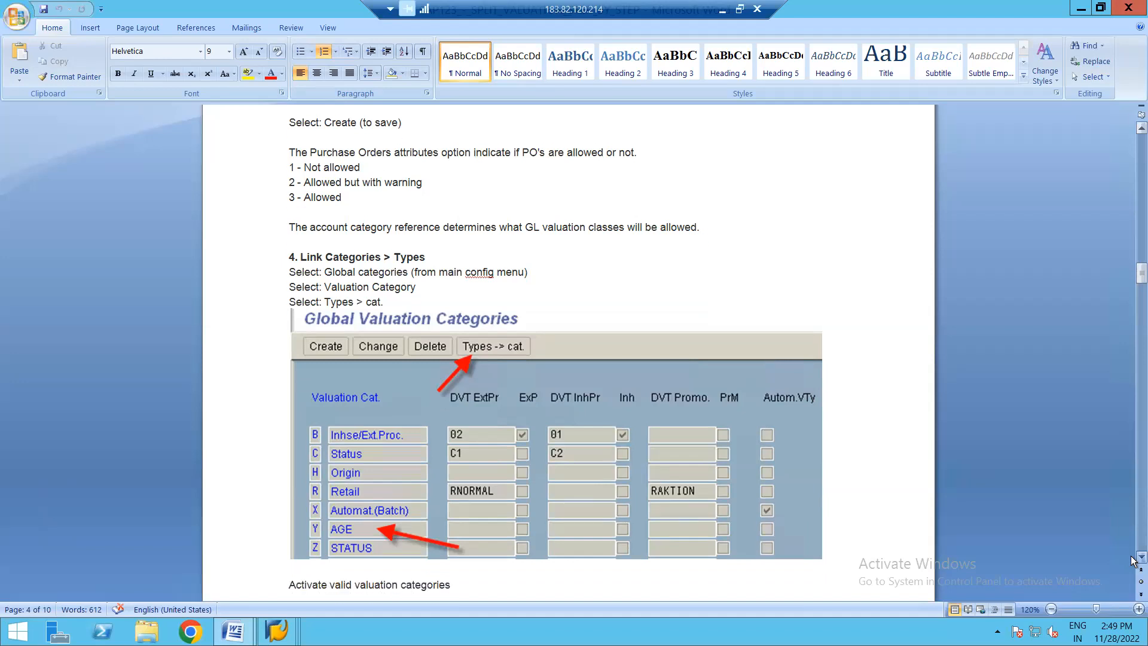
scroll(1132, 560, "down", 3)
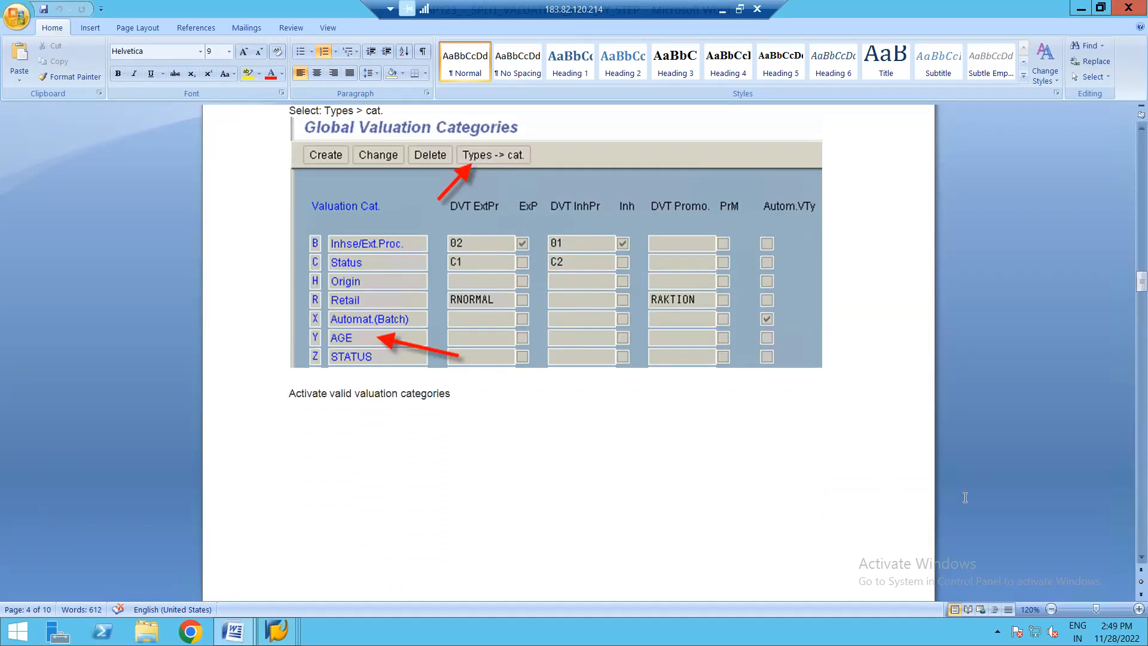
scroll(1132, 560, "down", 8)
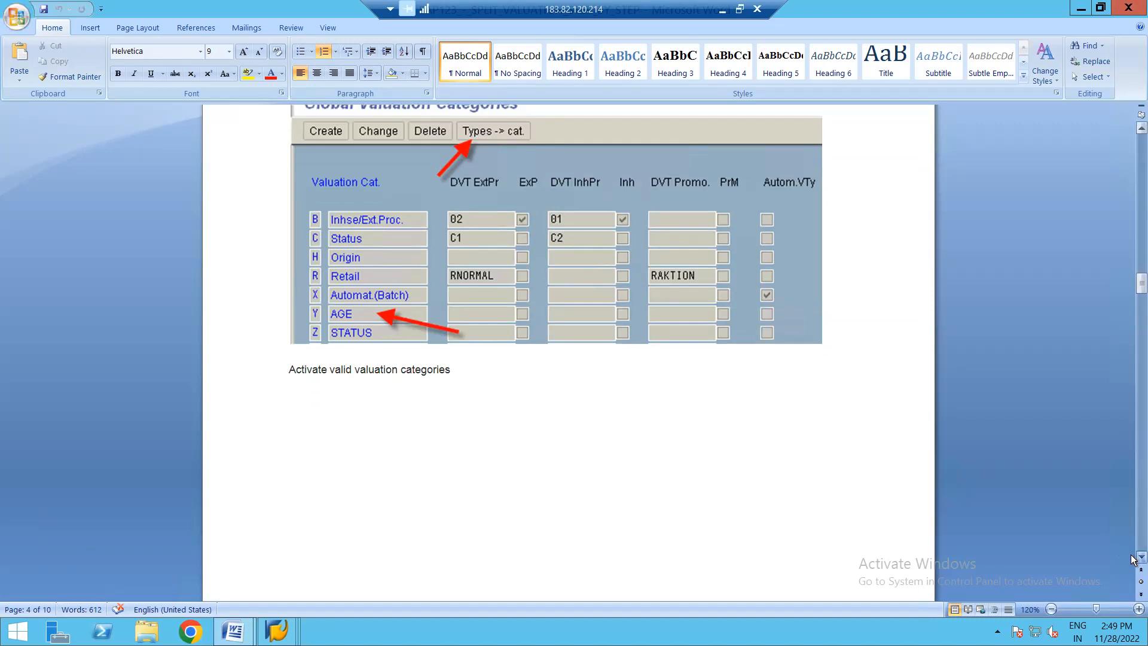
scroll(1132, 560, "down", 14)
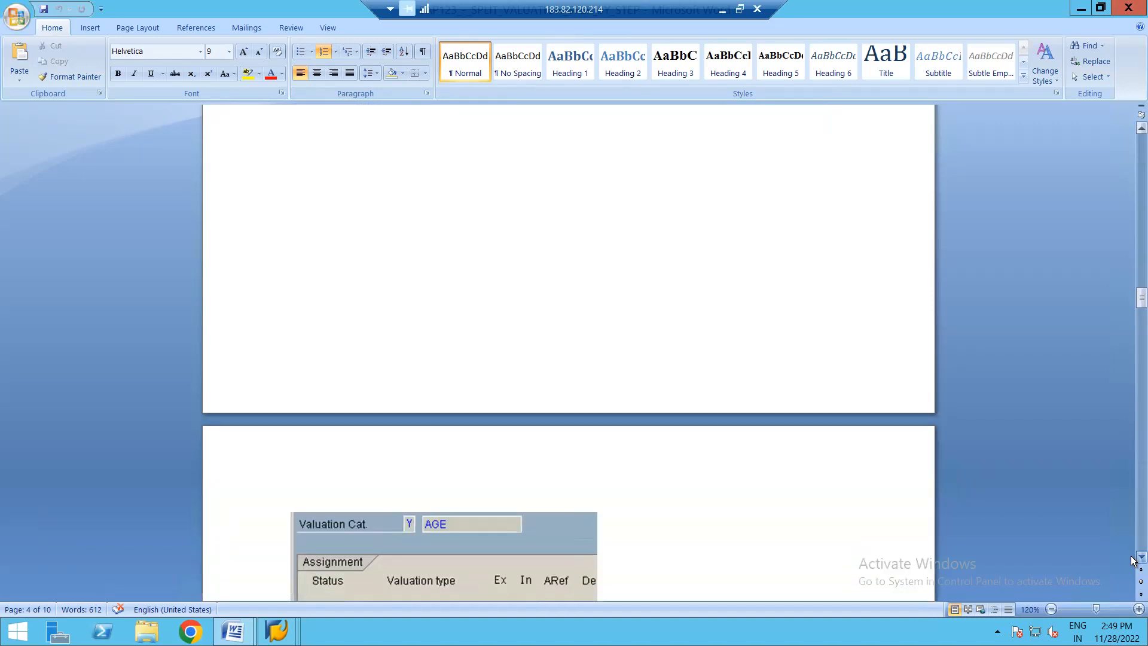
scroll(1132, 560, "down", 11)
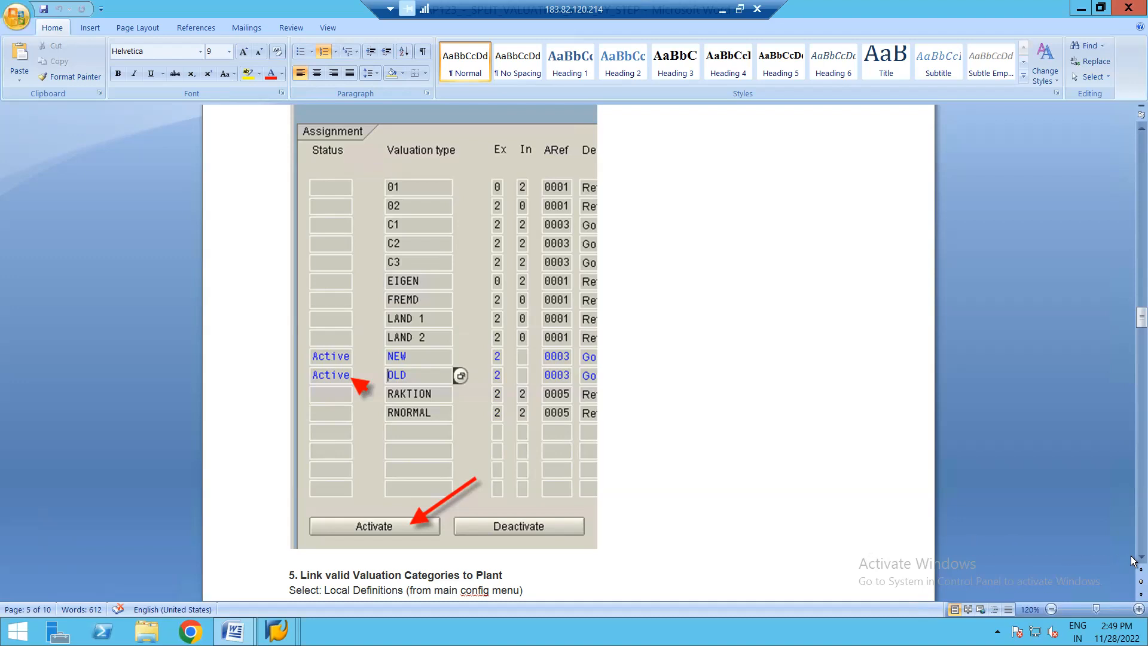
- Read the guide's section on linking valid valuation categories to a plant, including the category allocation example
scroll(1131, 561, "down", 1)
scroll(1131, 561, "down", 10)
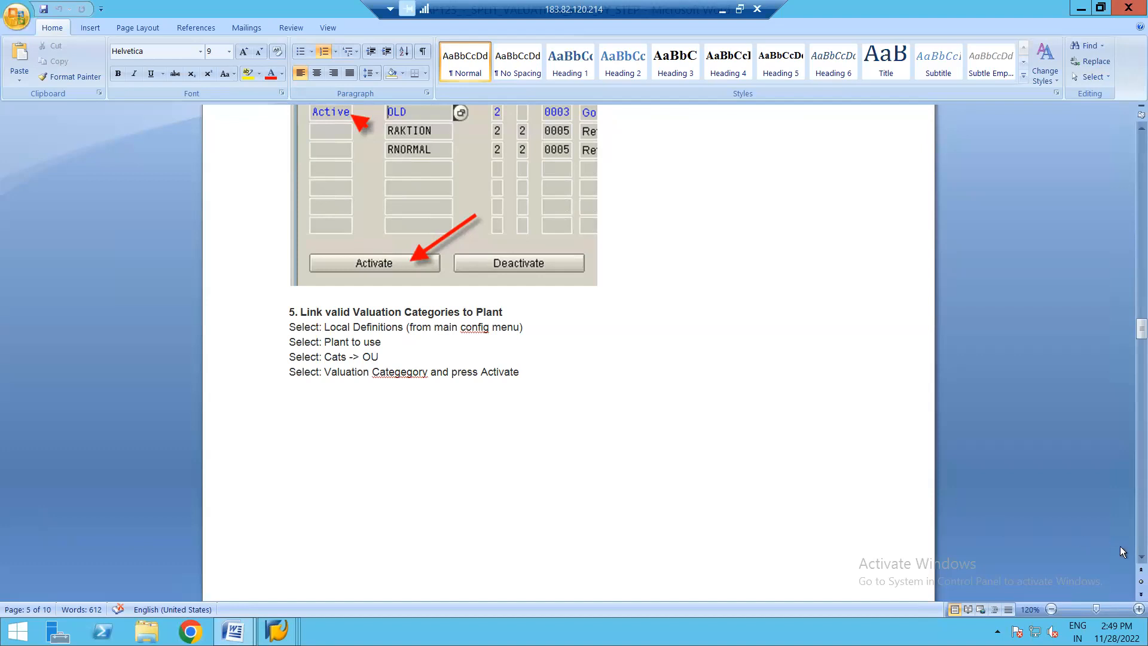
left_click(1132, 559)
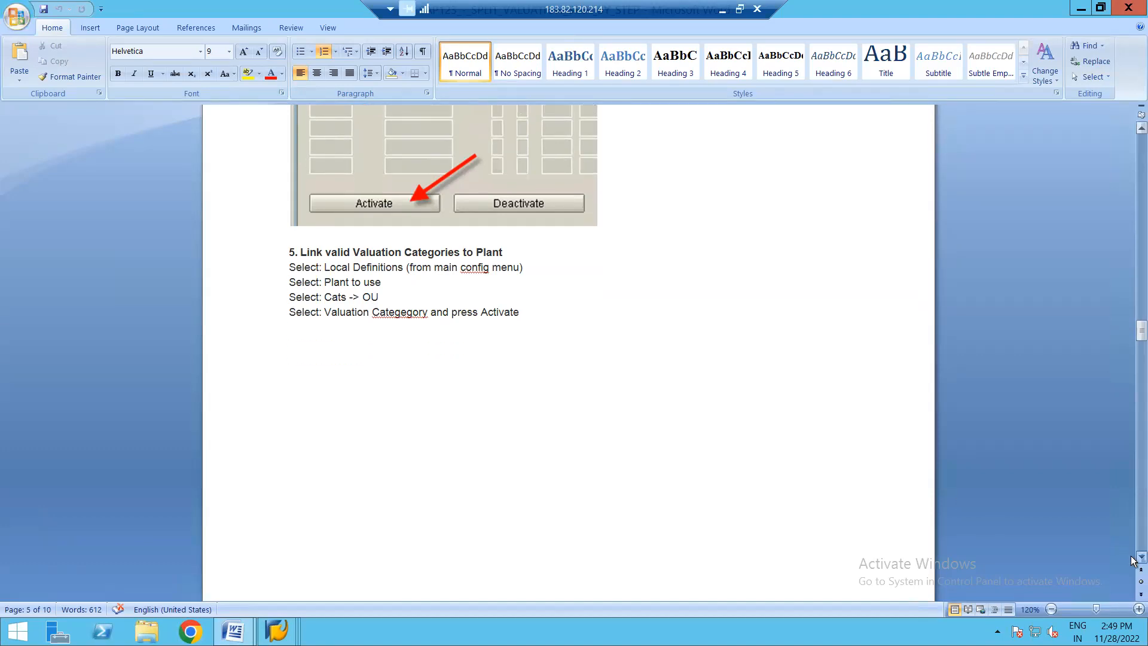
left_click(1132, 558)
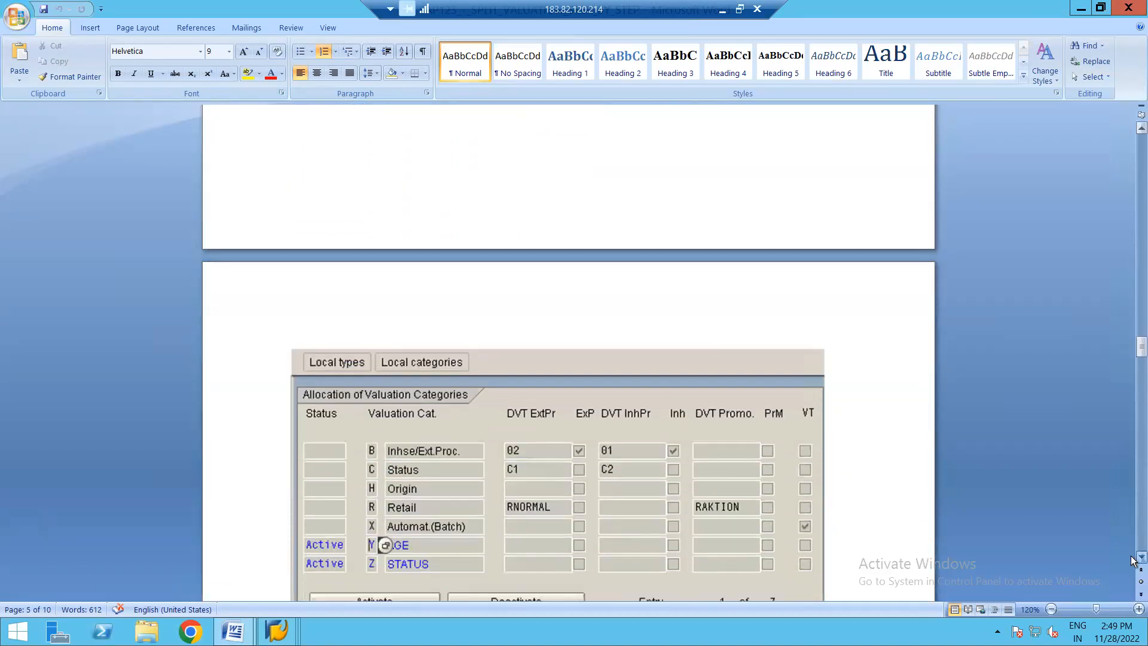
left_click(1132, 558)
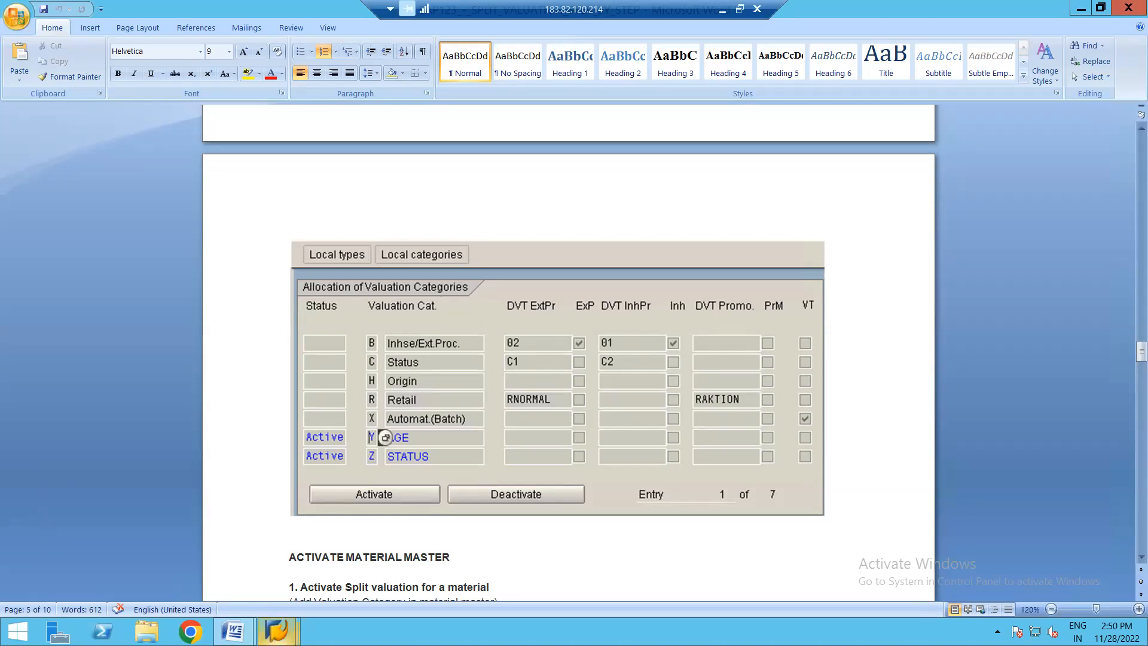
- Return to SAP and activate valuation category Q (QUALITY) for plant 1710 in the local definitions
mouse_move(294, 625)
left_click(410, 568)
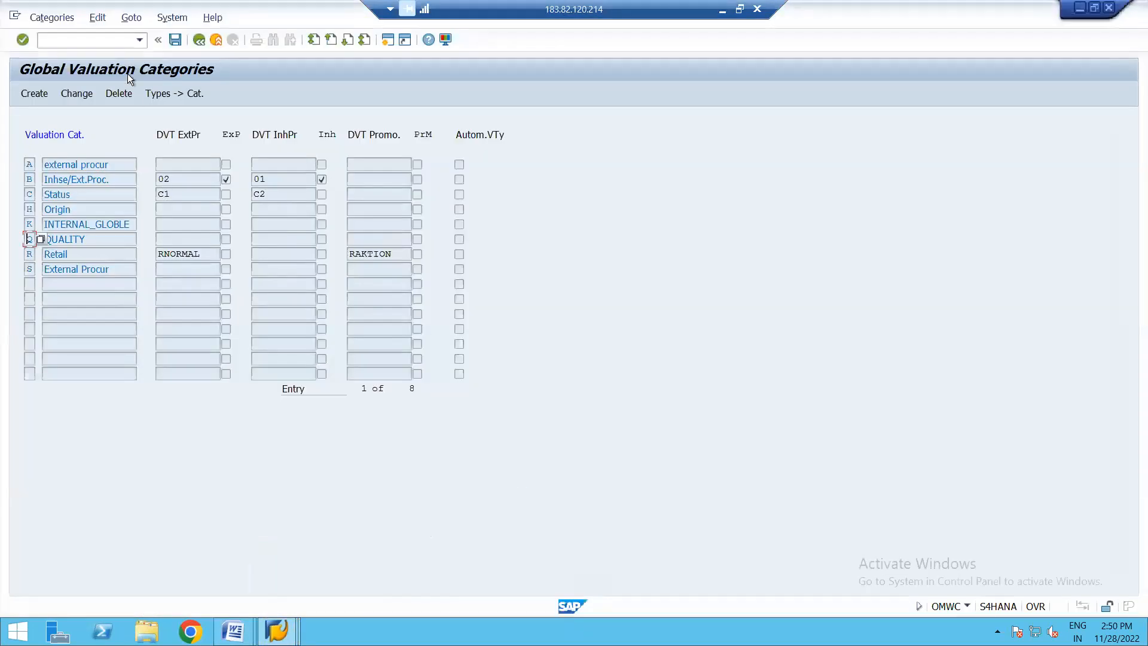
left_click(202, 41)
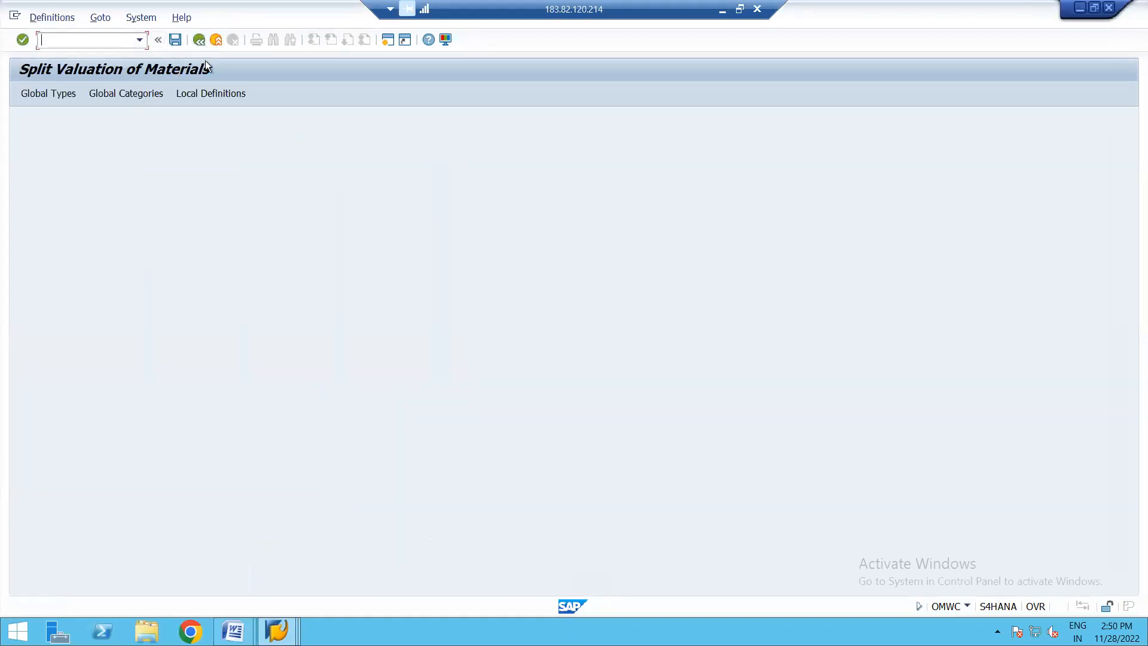
left_click(202, 95)
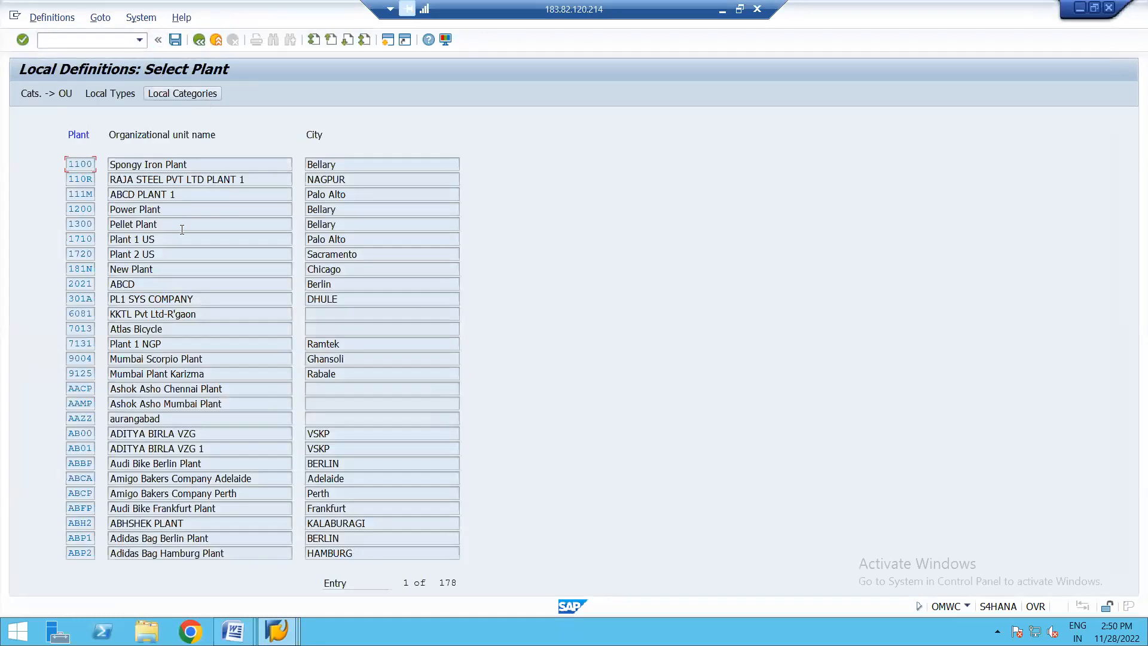
left_click(80, 238)
left_click(45, 92)
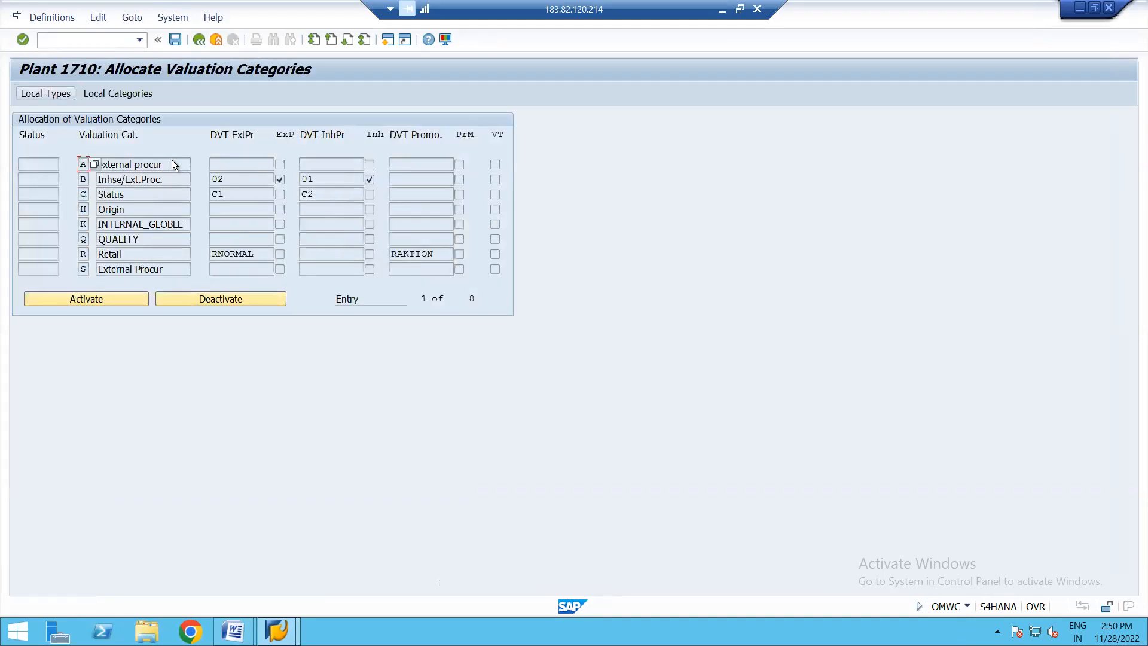
left_click(136, 240)
left_click(80, 296)
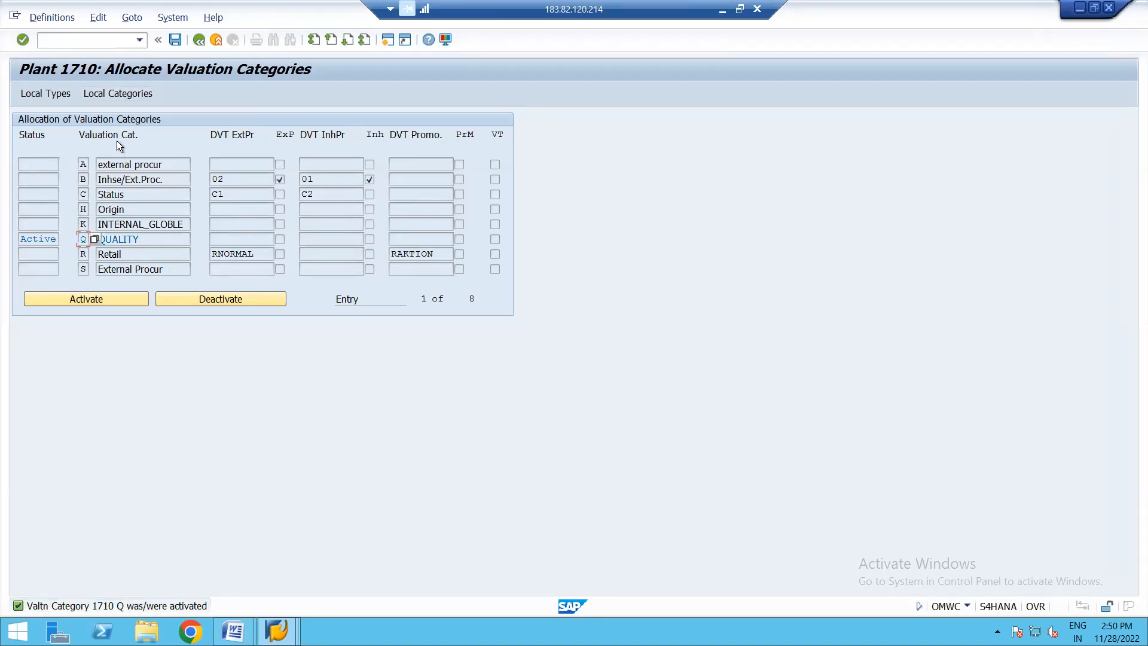
- Check plant 1710's local valuation categories and return to the plant selection
left_click(132, 92)
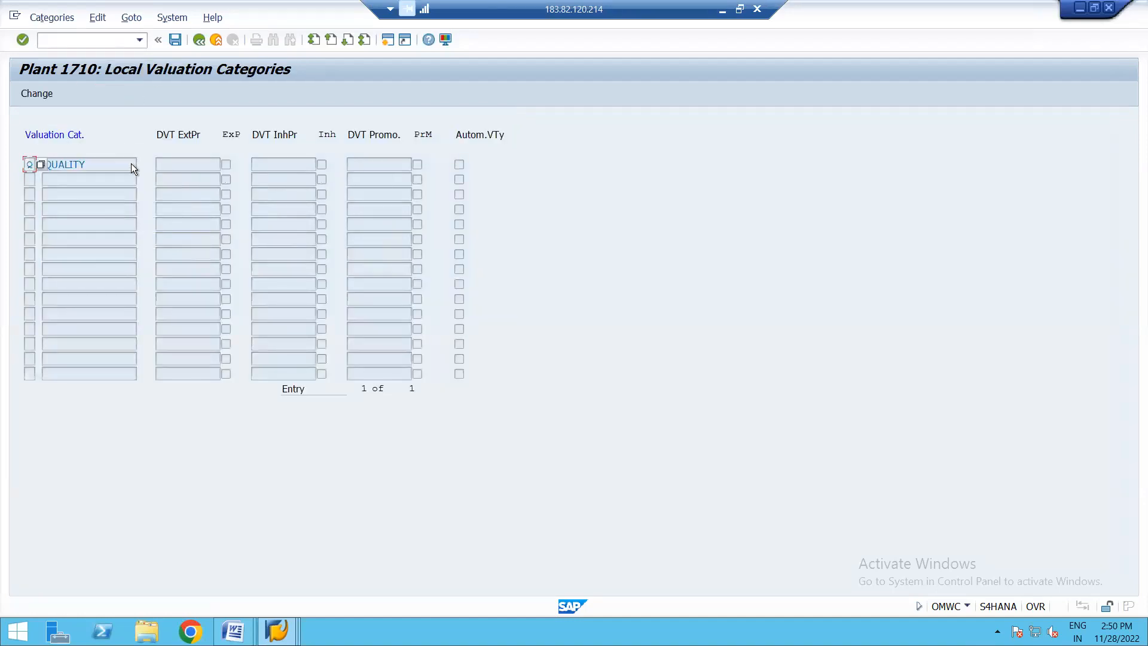
left_click(97, 162)
left_click(200, 41)
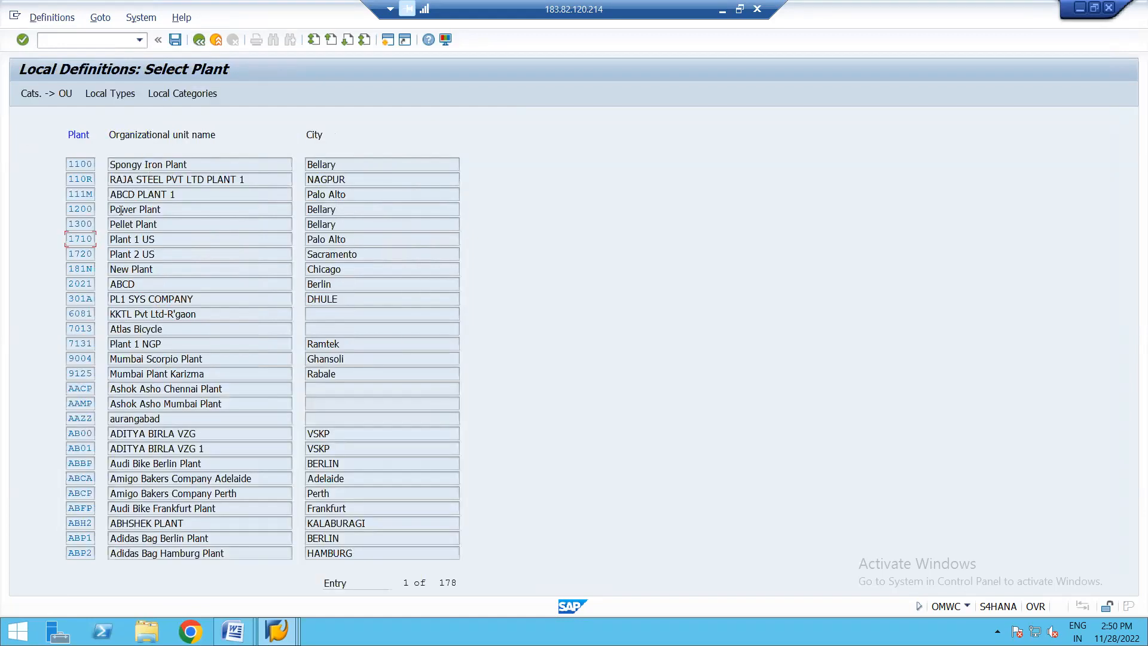
- Check the local valuation types of plant 1710 and return to the plant selection
left_click(112, 93)
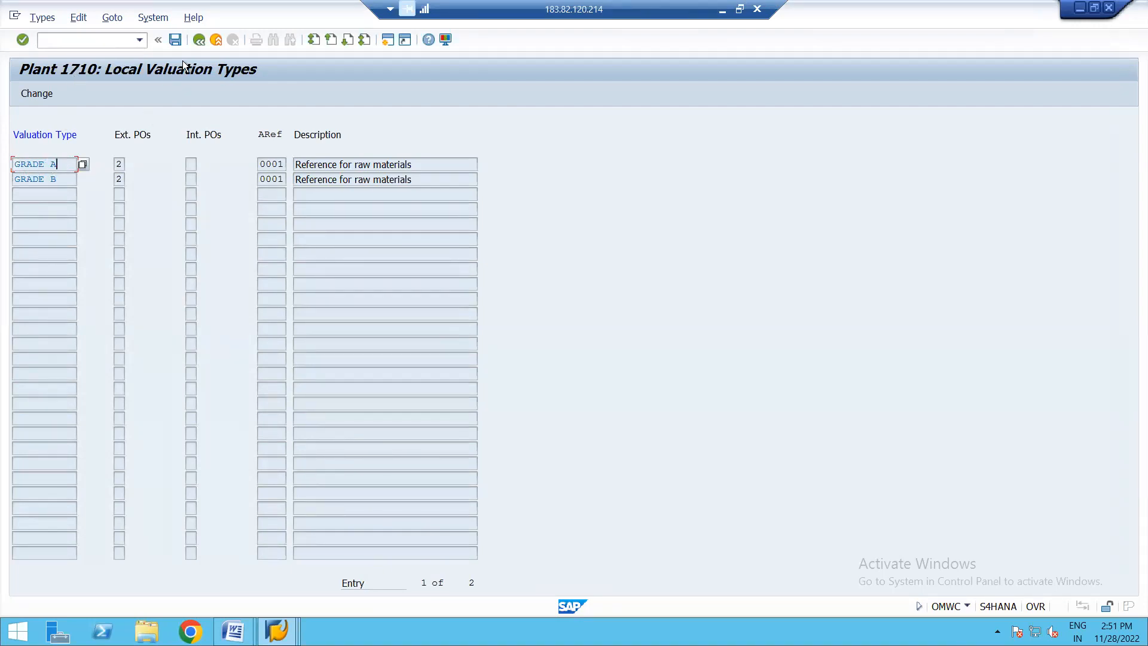
left_click(202, 40)
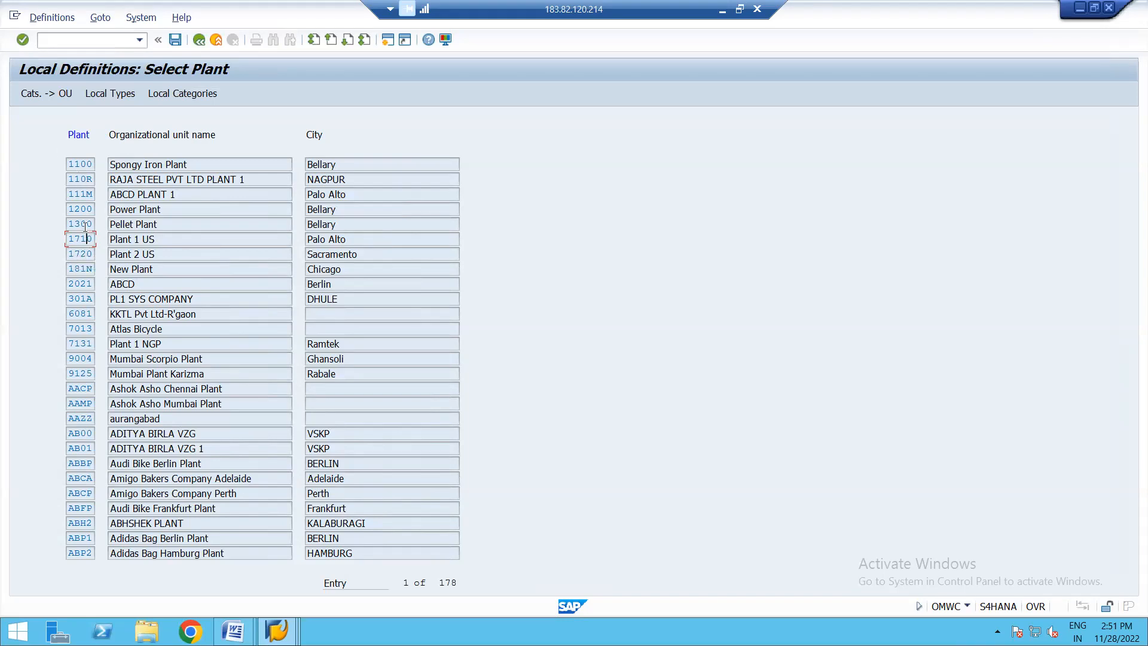
- Activate valuation category Q (QUALITY) again in plant 1710's category allocation, save, and review the plant's local valuation types
left_click(40, 96)
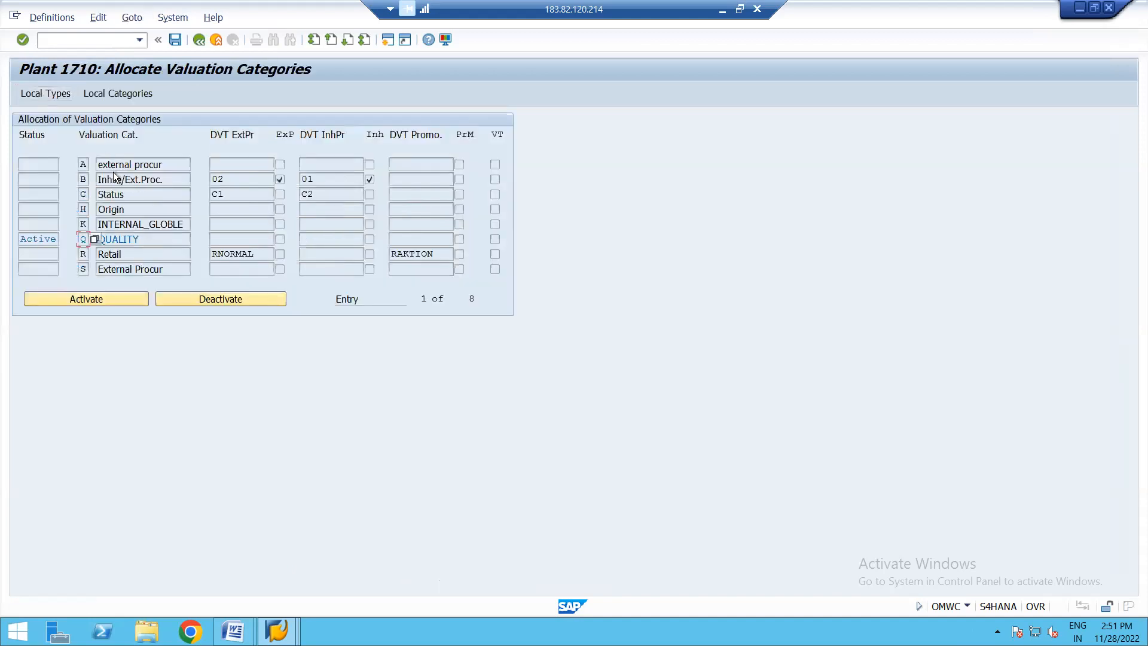
left_click(143, 238)
left_click(69, 299)
left_click(175, 40)
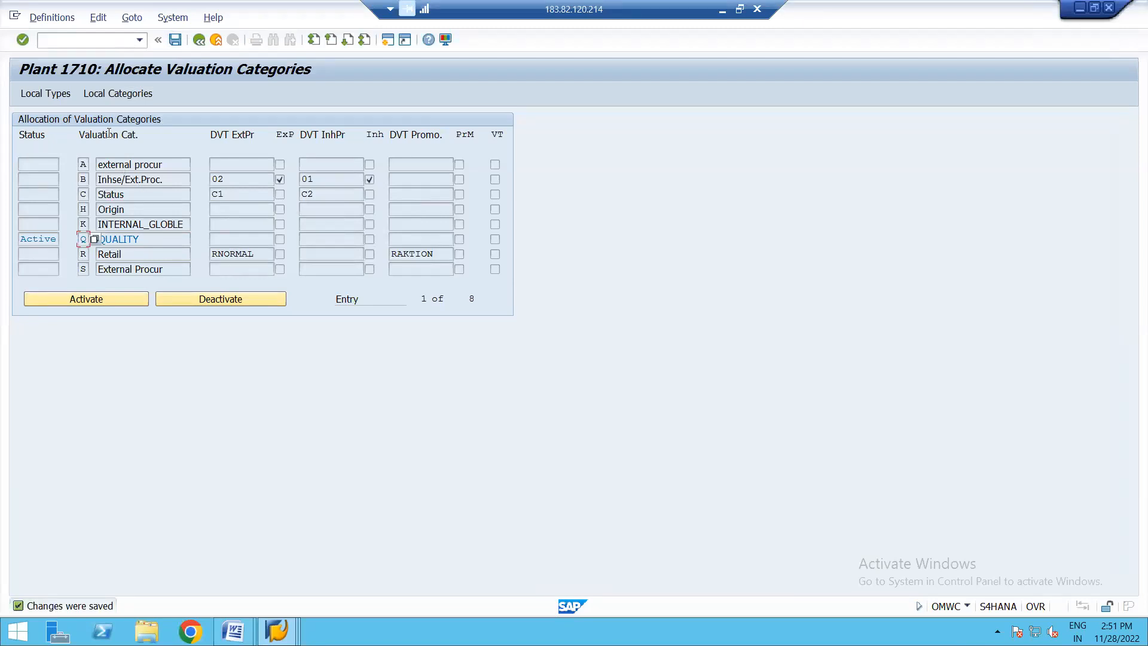
left_click(42, 93)
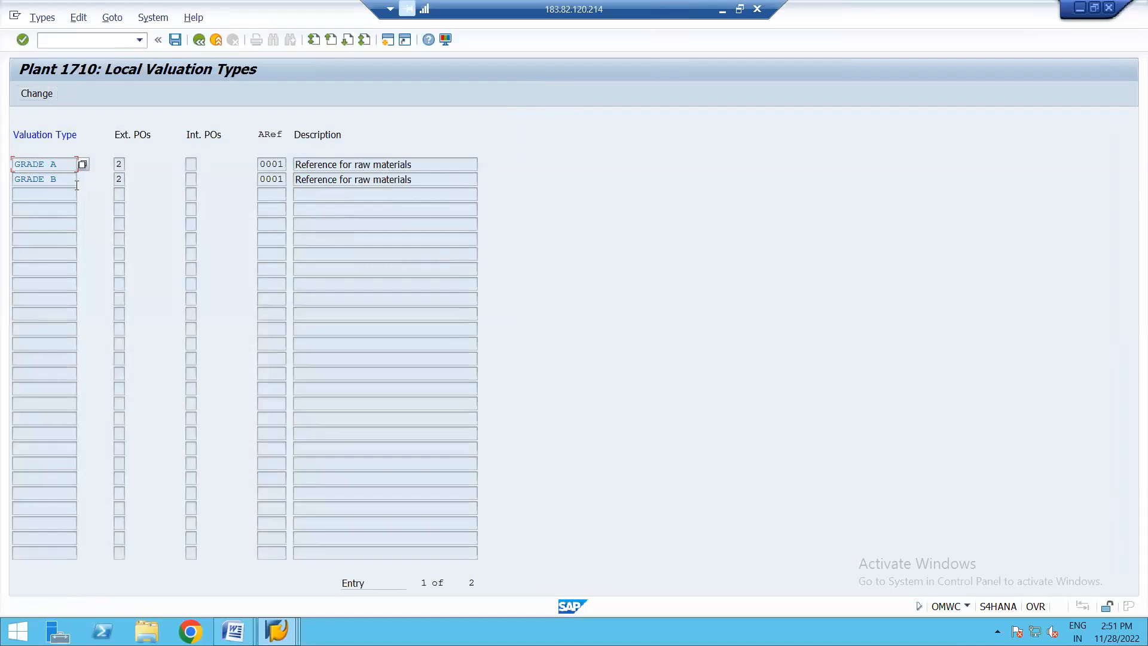
left_click(200, 38)
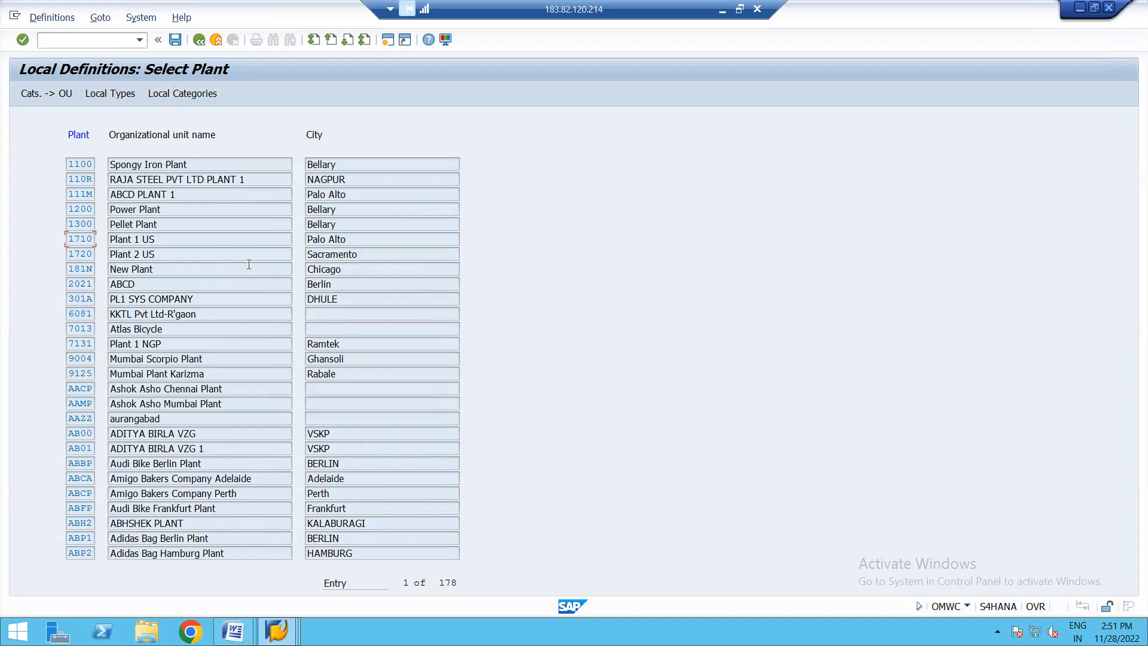
- Switch to the Word split valuation guide and read the Activate Material Master section on adding the valuation category in MM01
mouse_move(233, 630)
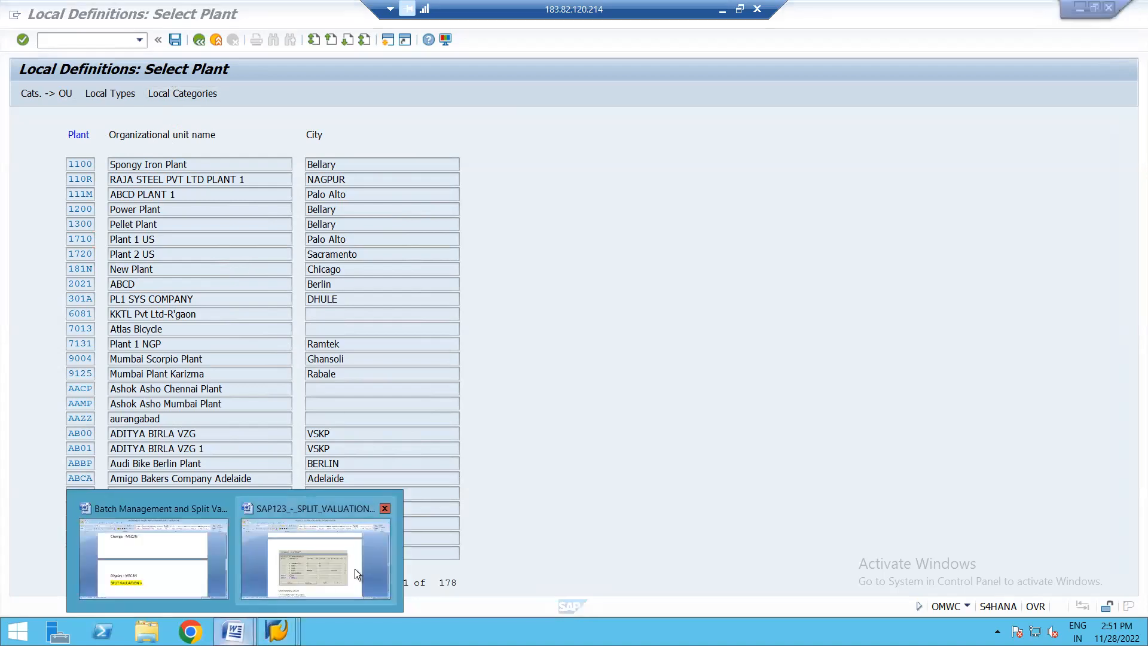
left_click(354, 568)
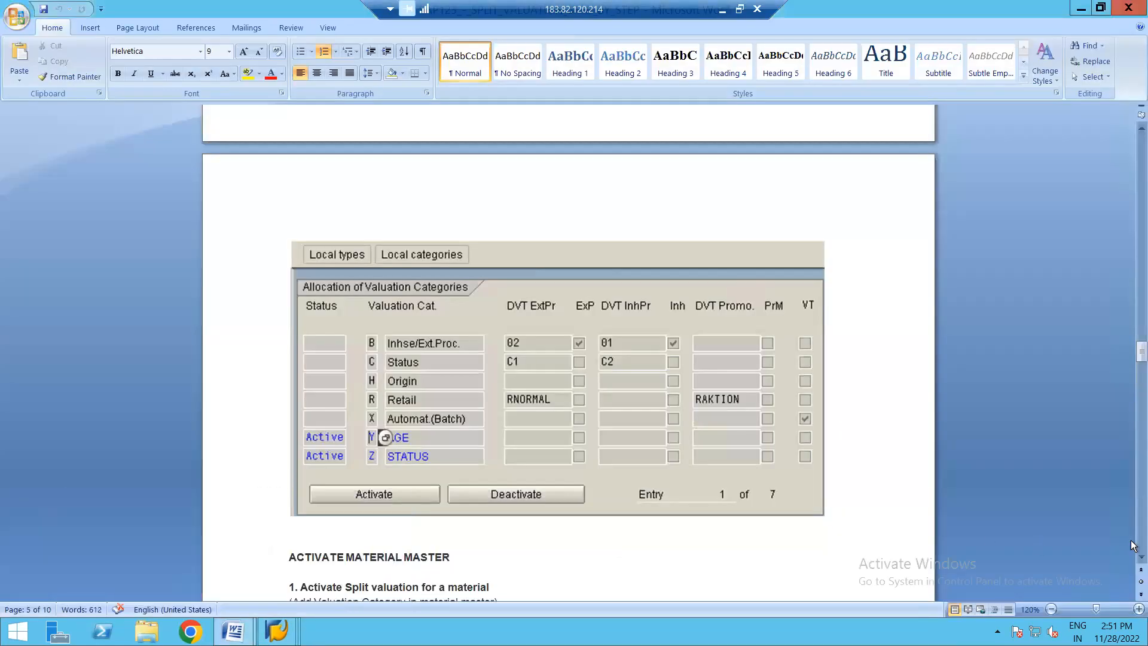
left_click(1141, 557)
left_click(1141, 558)
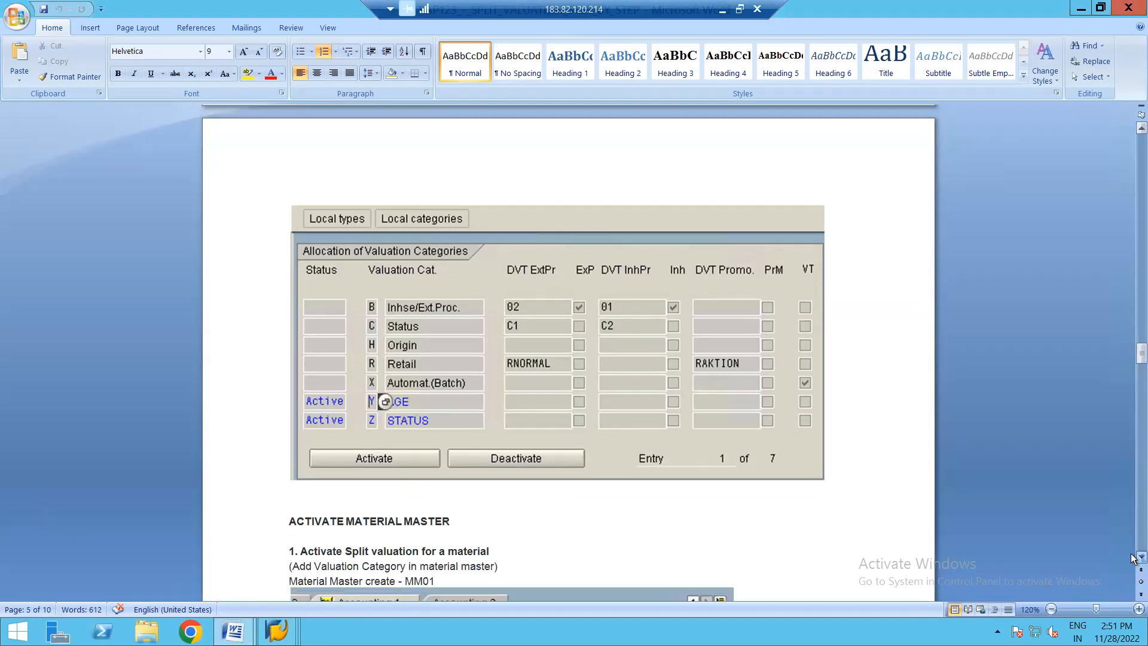
left_click(1142, 558)
left_click(1141, 558)
left_click(1135, 557)
left_click(1134, 557)
left_click(1134, 557)
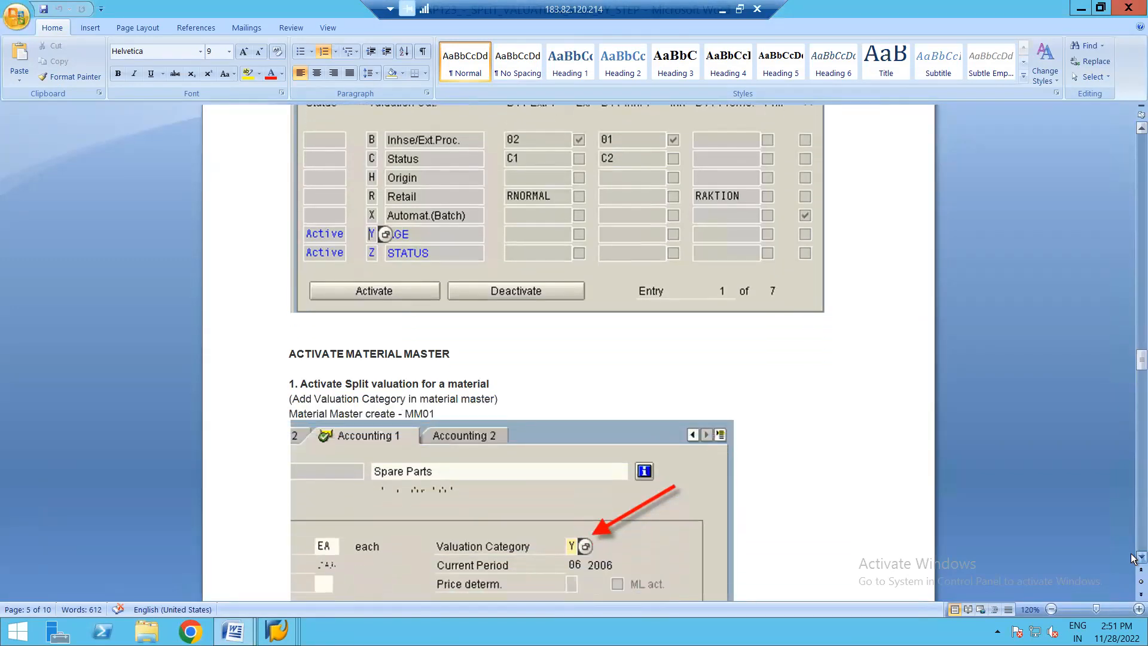
left_click(1134, 557)
left_click(1134, 557)
left_click(1134, 558)
left_click(1135, 558)
left_click(1134, 557)
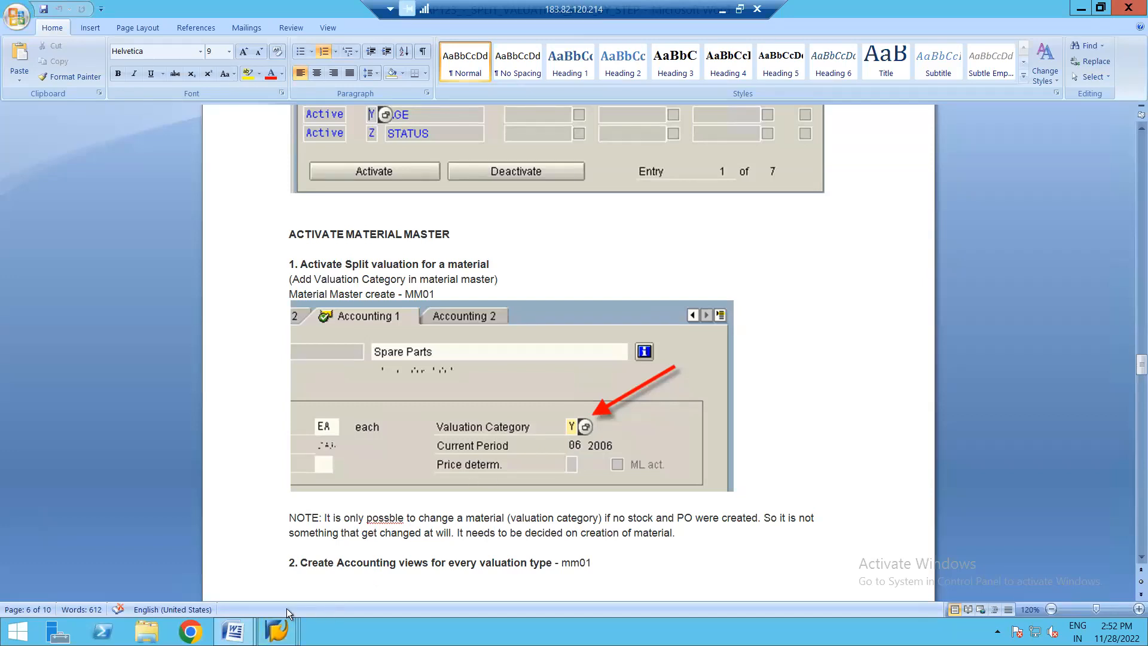
- Return to SAP, open a new session and start material creation with transaction MM01
mouse_move(278, 630)
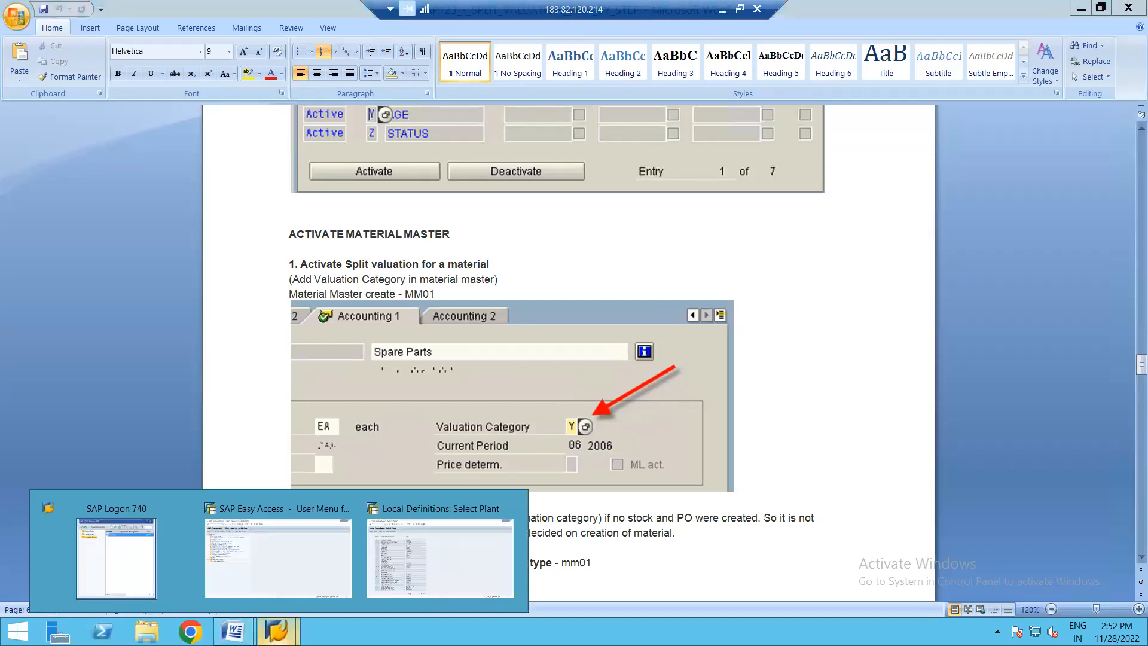
left_click(443, 547)
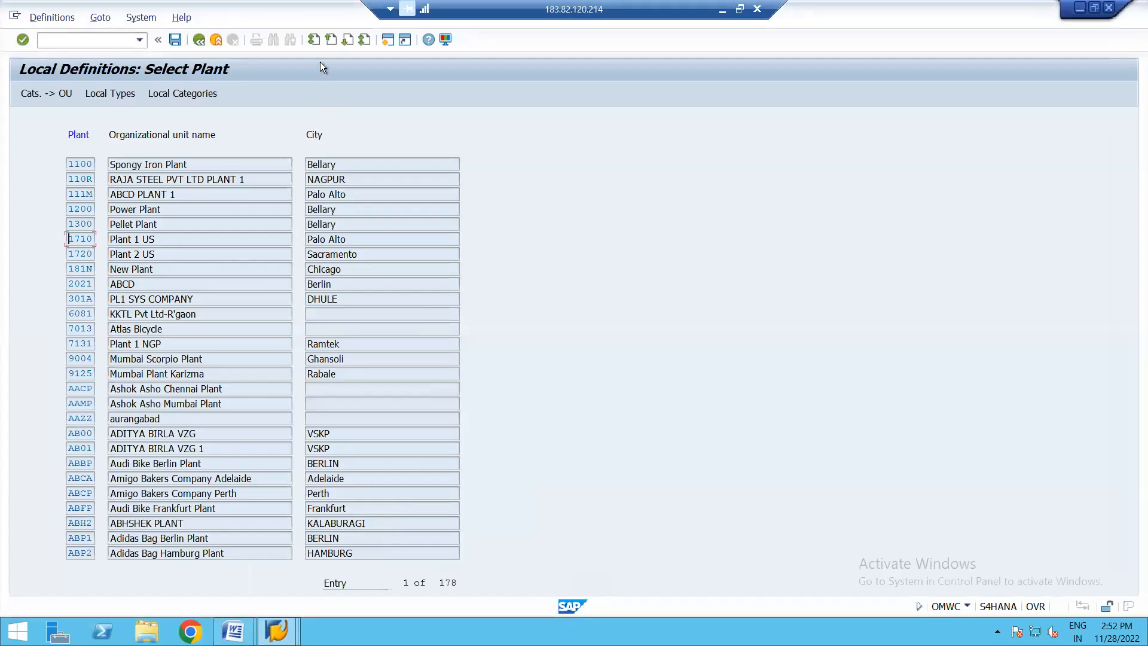
left_click(387, 40)
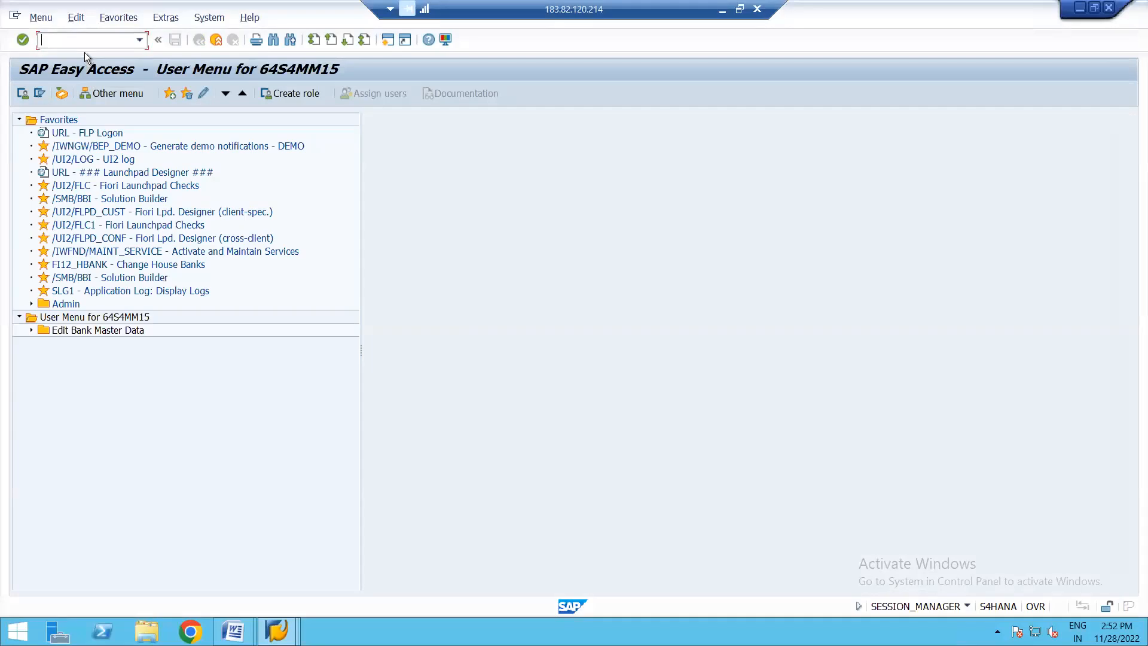
type("MM01")
key("Return")
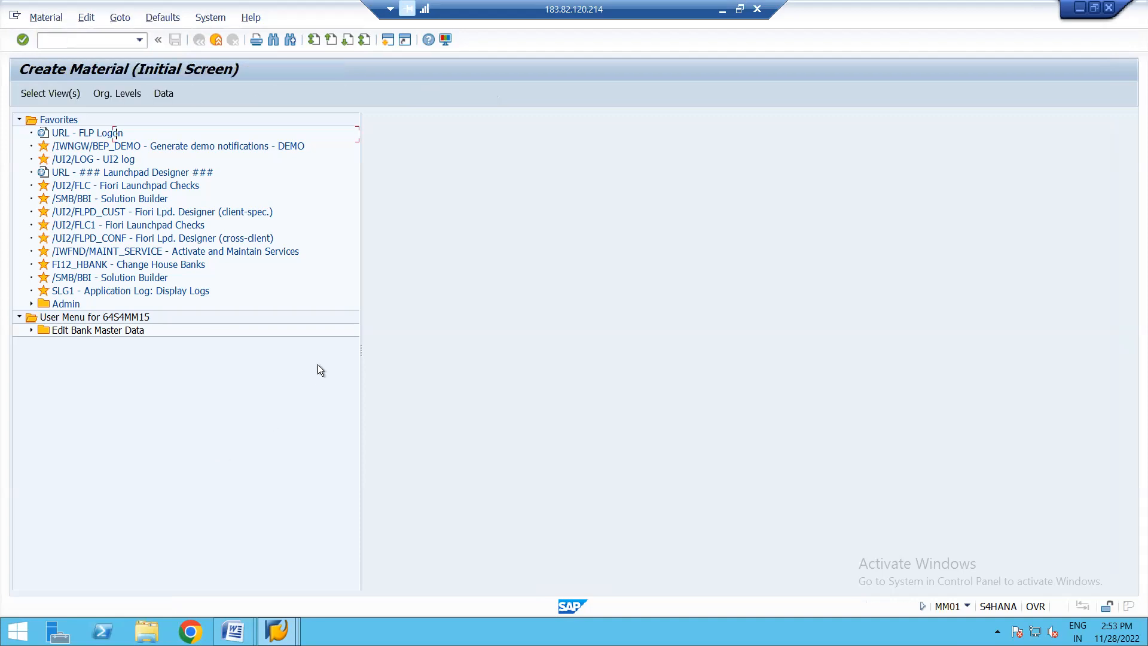
- Select the views Basic Data 1, Purchasing, General Plant Data / Storage 1 and 2, and Accounting 1 for the new material
left_click(52, 93)
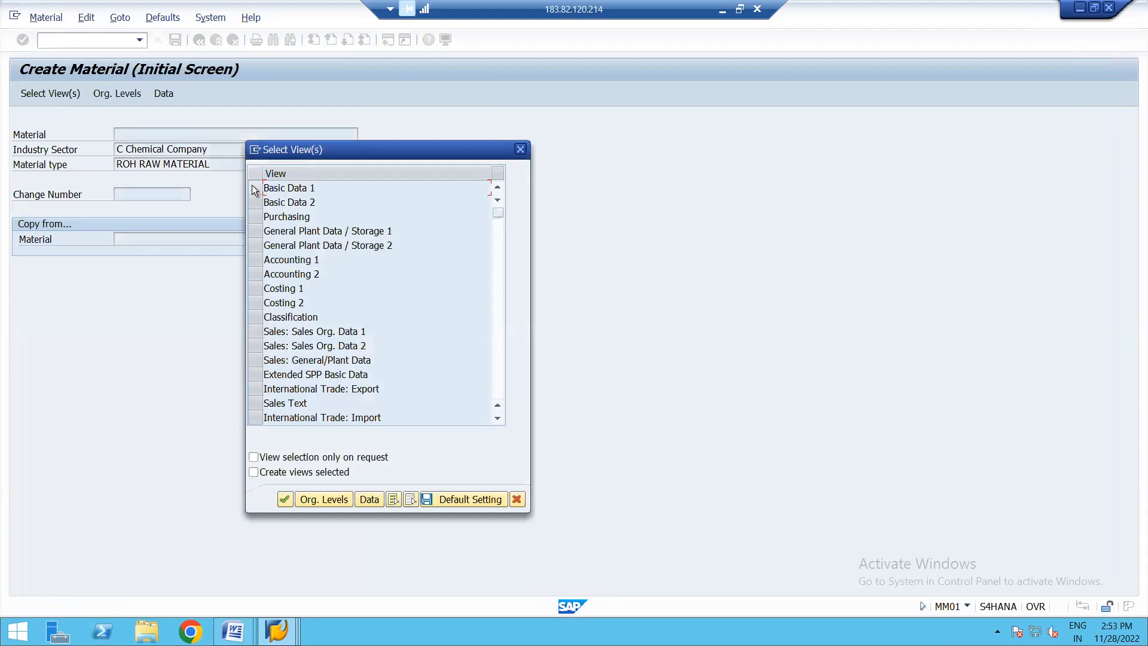
left_click(253, 186)
left_click(252, 217)
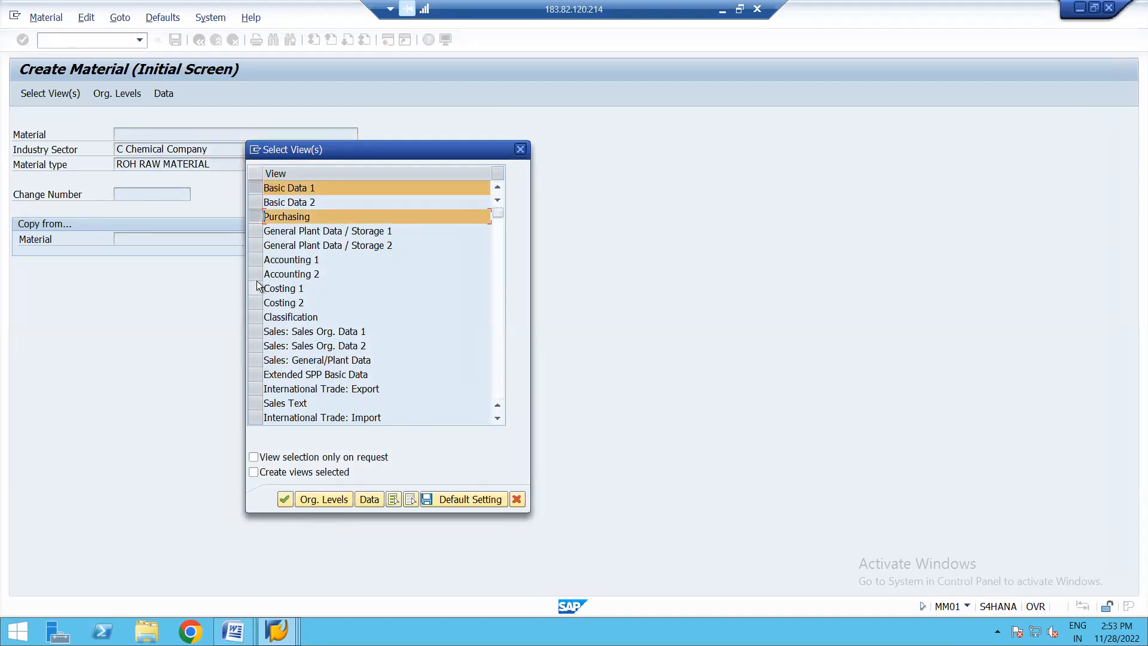
left_click(255, 260)
left_click(253, 232)
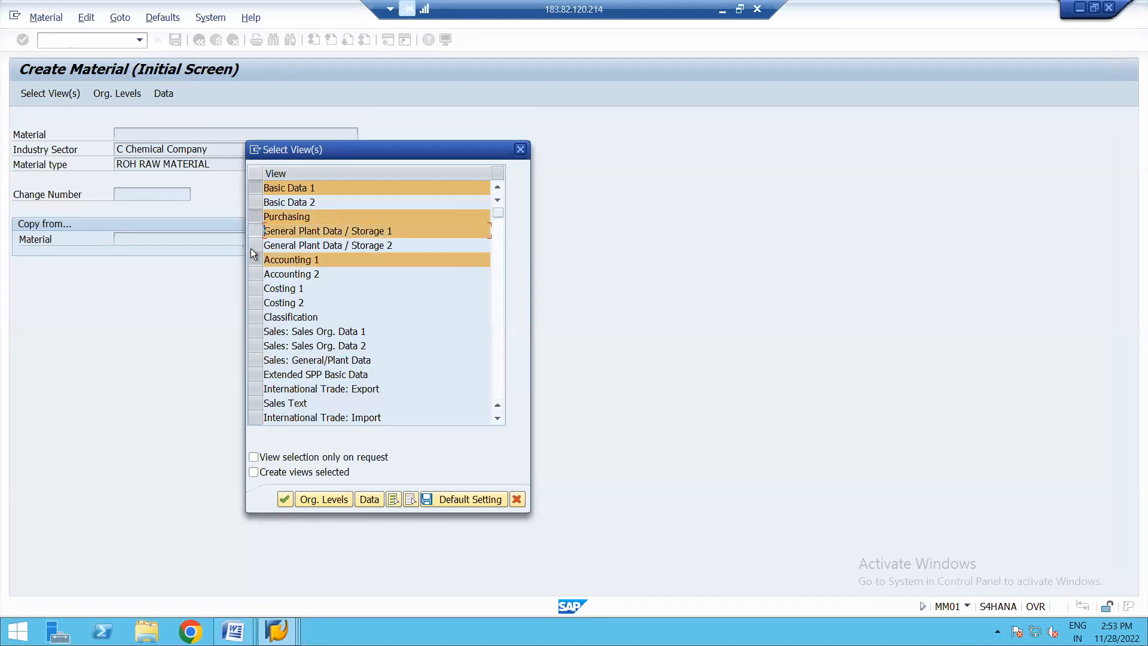
left_click(250, 247)
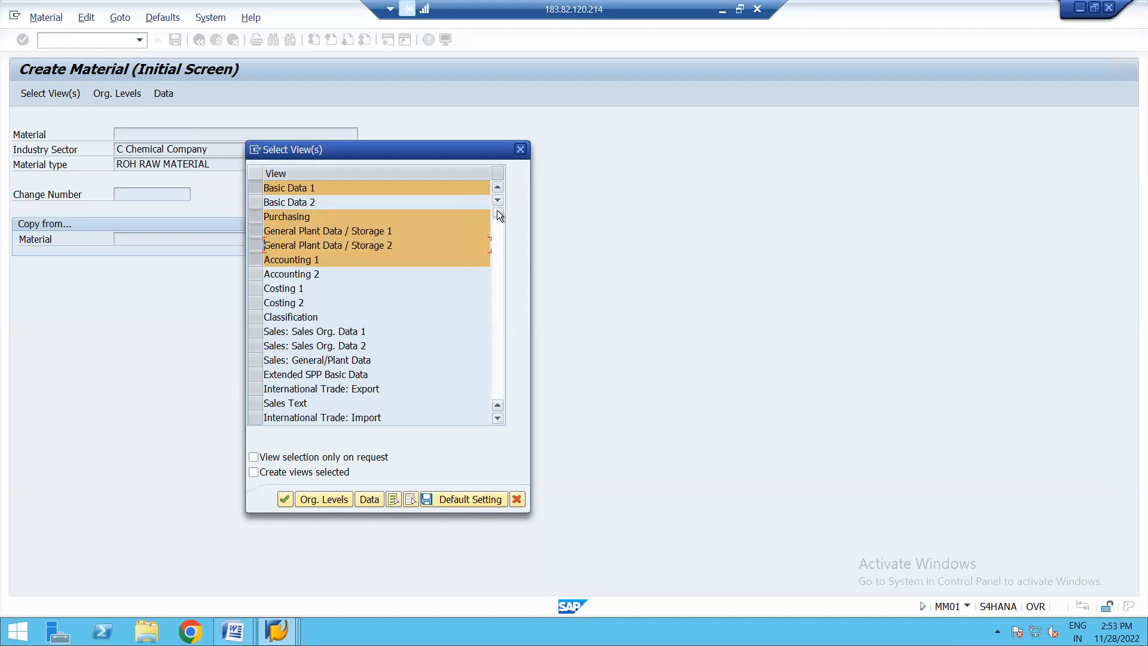
- Look through the remaining material views for any others worth including and return to the start of the list
left_click_drag(496, 210, 500, 242)
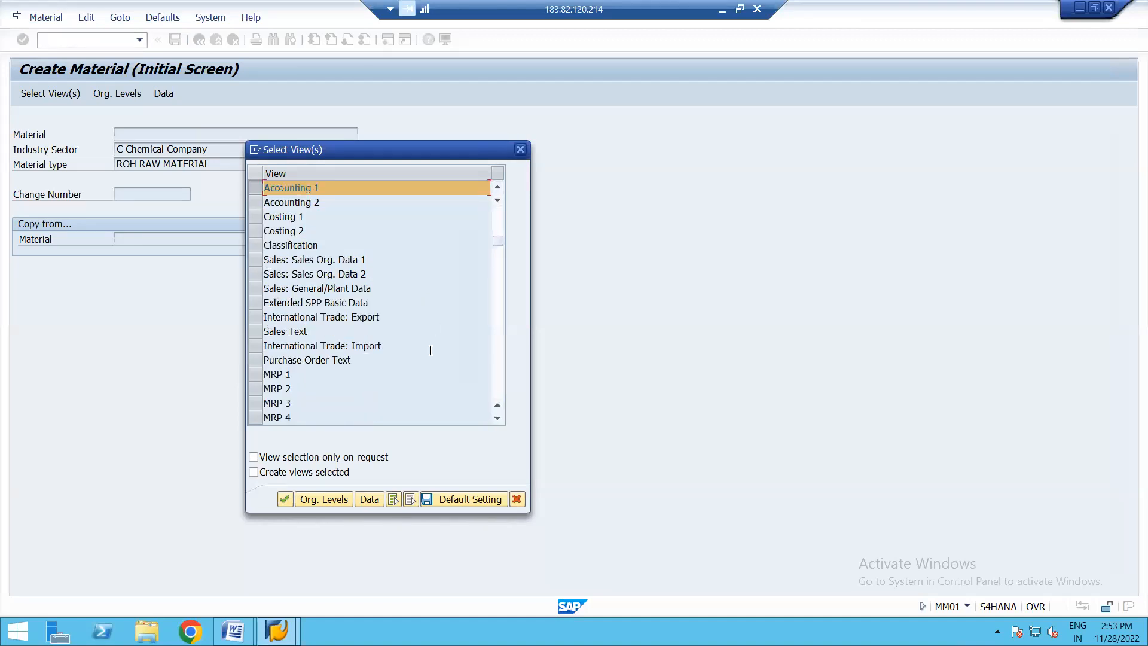
left_click(496, 285)
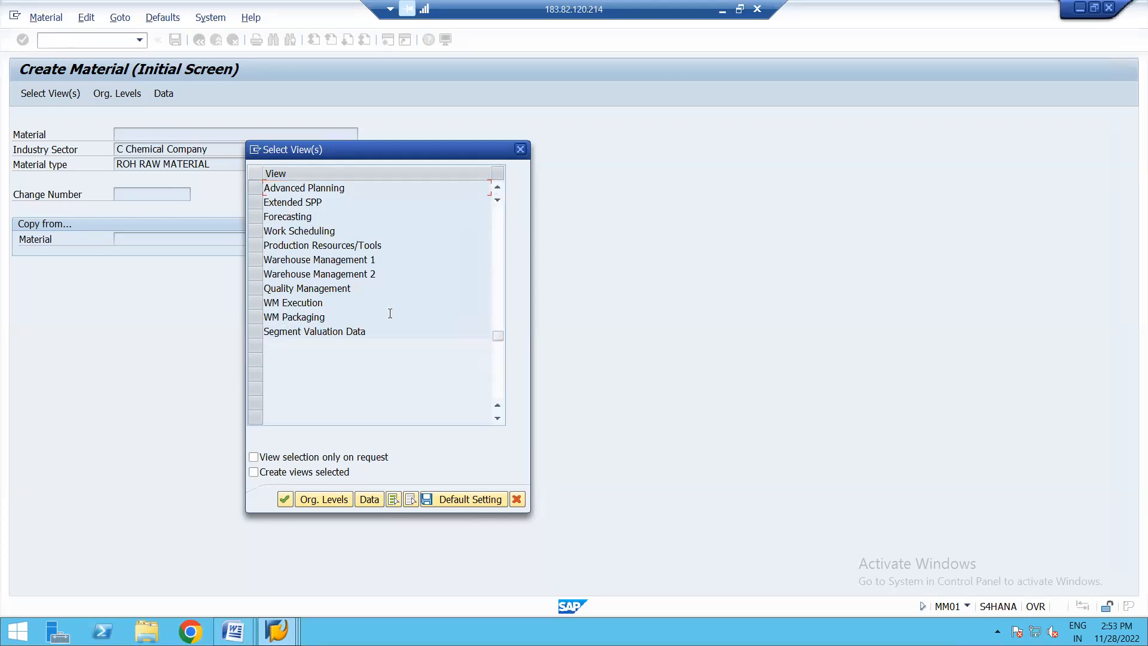
left_click(499, 188)
left_click(498, 188)
left_click(499, 187)
left_click(498, 188)
left_click(499, 187)
left_click(499, 188)
left_click(498, 187)
left_click(499, 188)
left_click(499, 188)
left_click(498, 188)
left_click(499, 188)
left_click(499, 188)
left_click(498, 188)
left_click(498, 188)
left_click(498, 188)
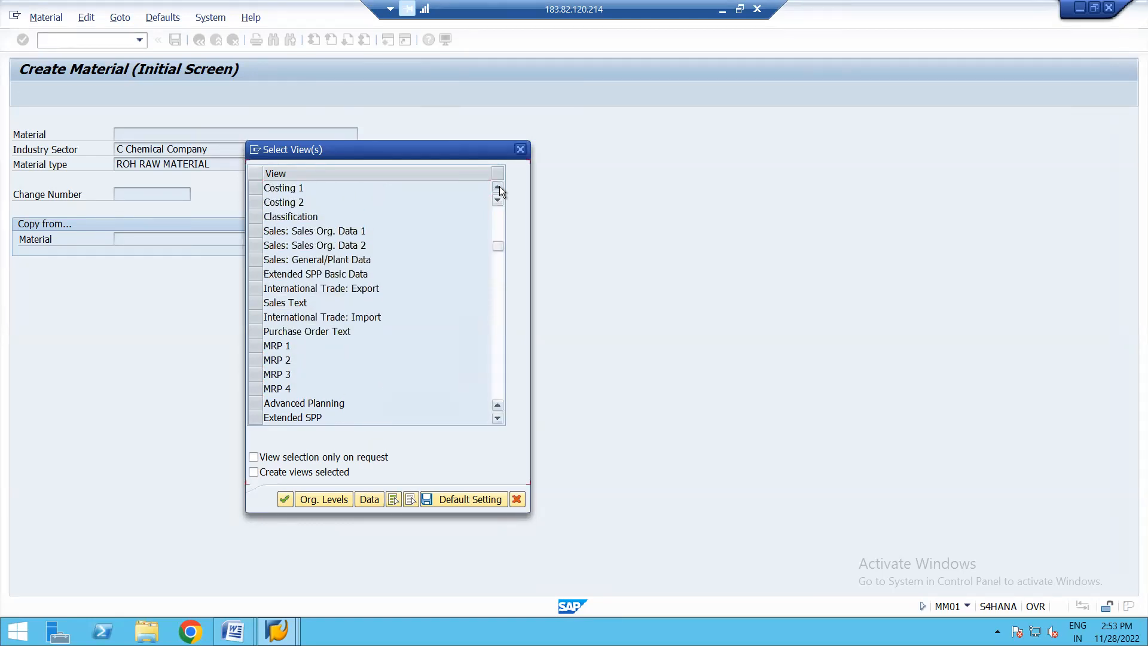
left_click(499, 187)
left_click(499, 188)
left_click(499, 188)
left_click(499, 187)
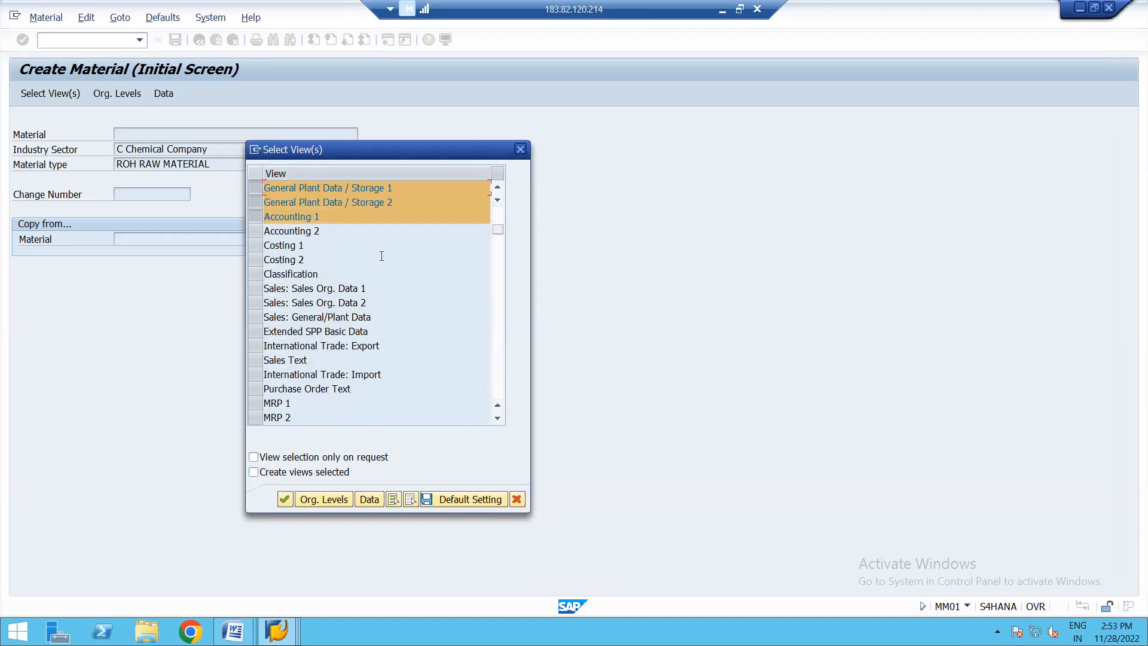
left_click(498, 187)
left_click(498, 187)
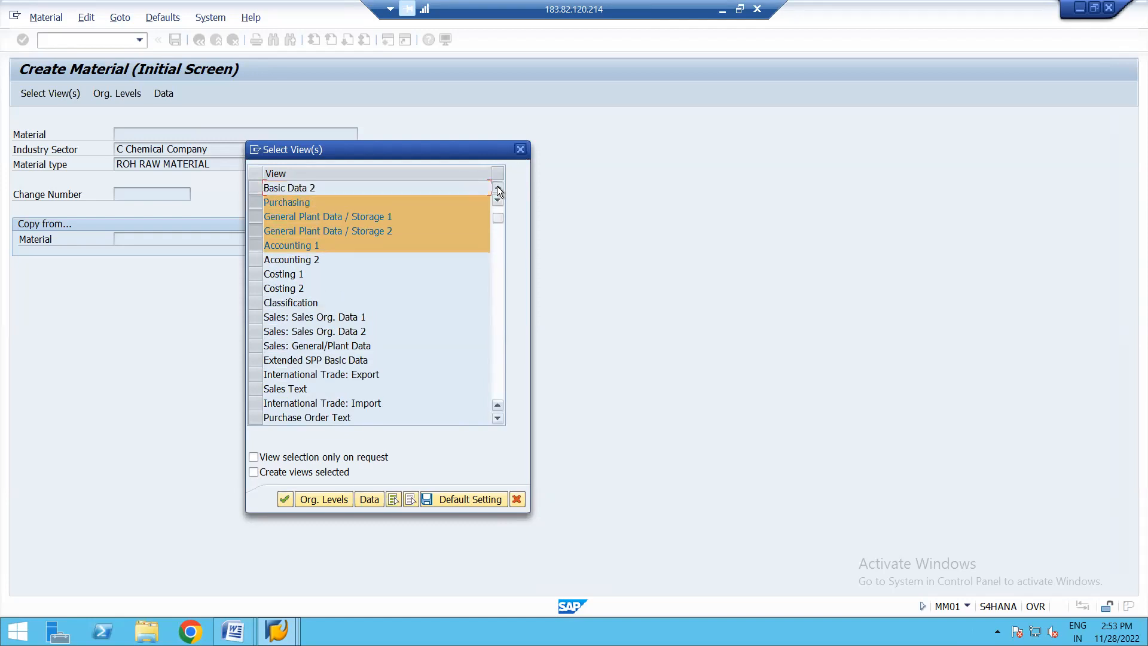
left_click(497, 187)
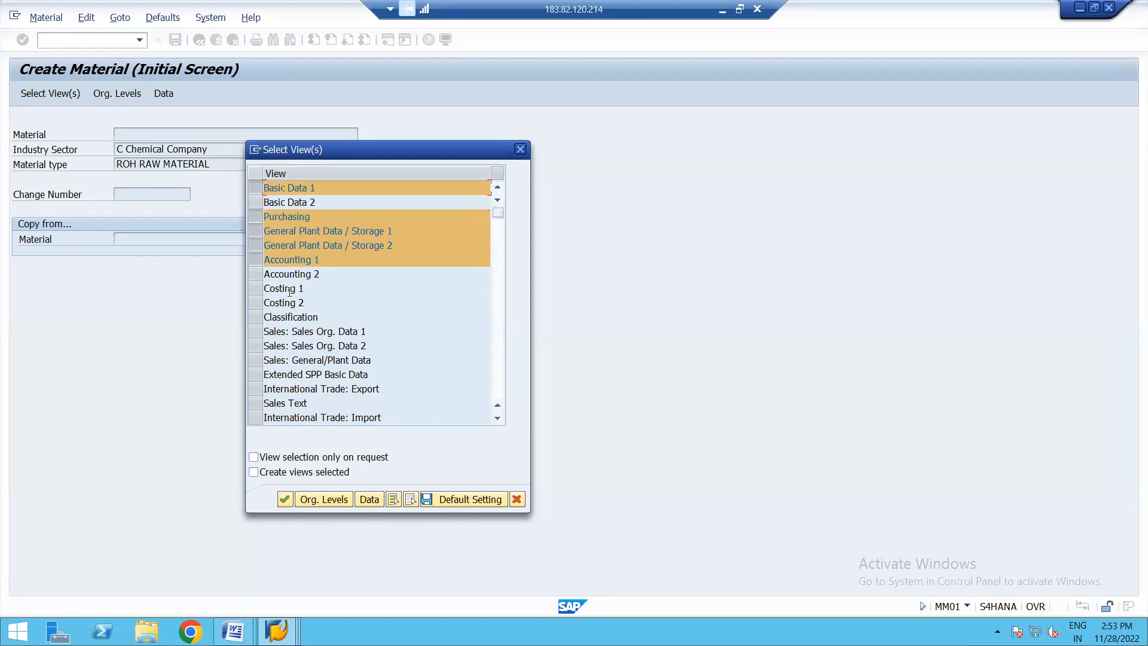
- Set the material's organizational levels to plant 1710 and storage location 171A and proceed to the basic data
left_click(325, 499)
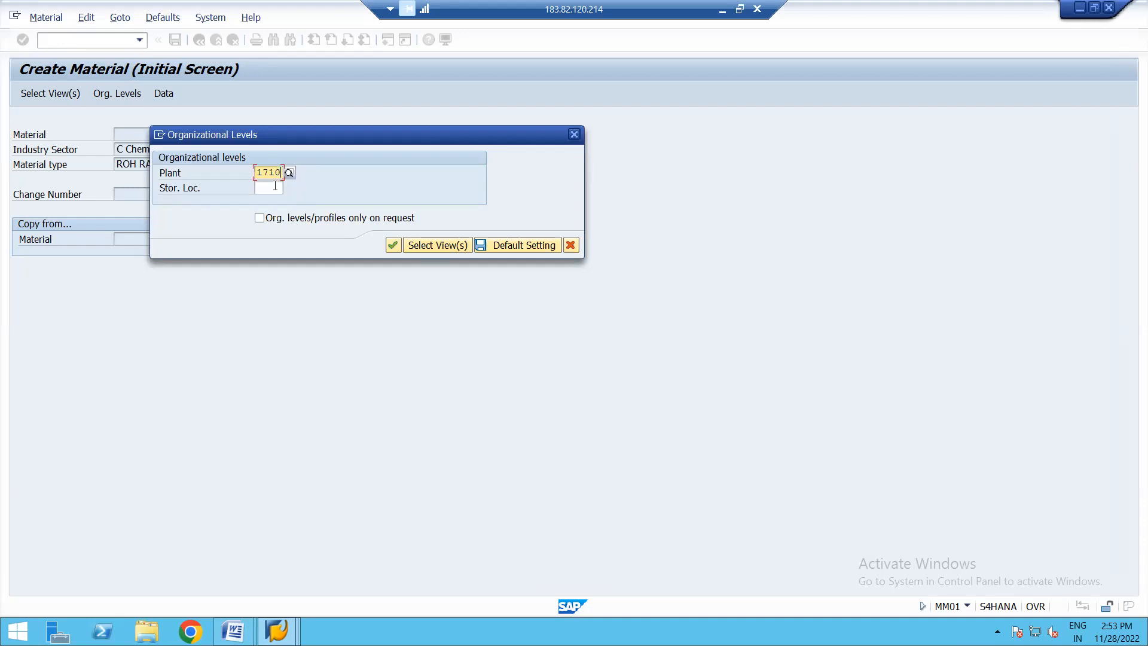
left_click(275, 186)
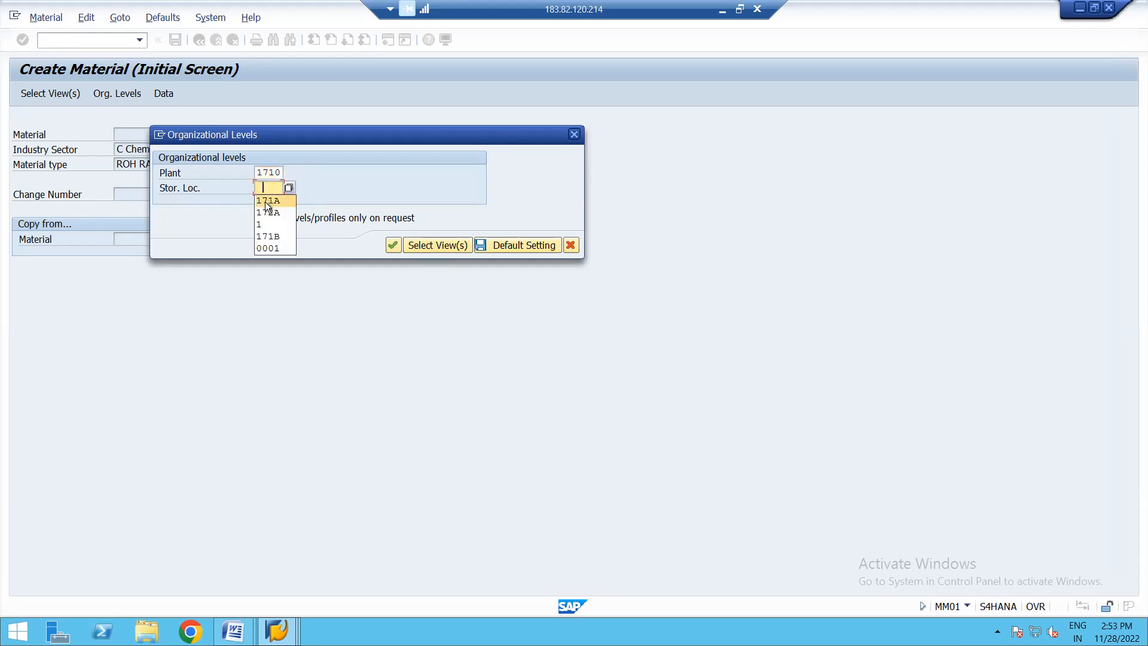
left_click(267, 201)
key("Return")
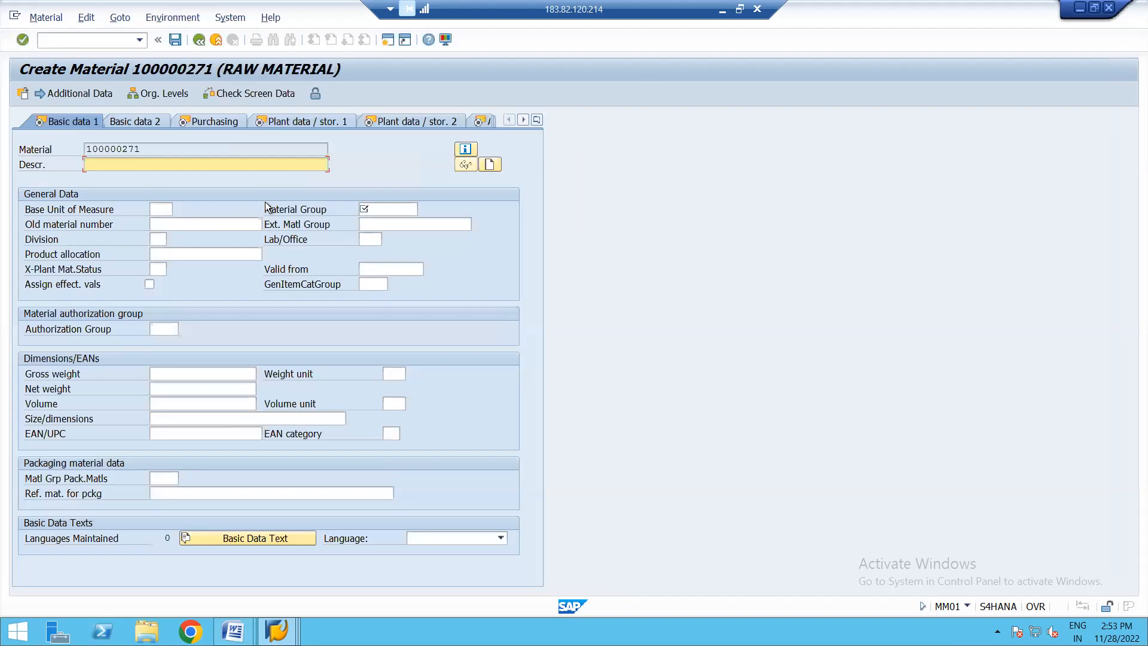
- Enter the description SPLIT VALUATED MATERIAL and set the base unit of measure to EA
type("SPLIT VALUATED MATERIAL")
left_click(168, 209)
left_click(168, 223)
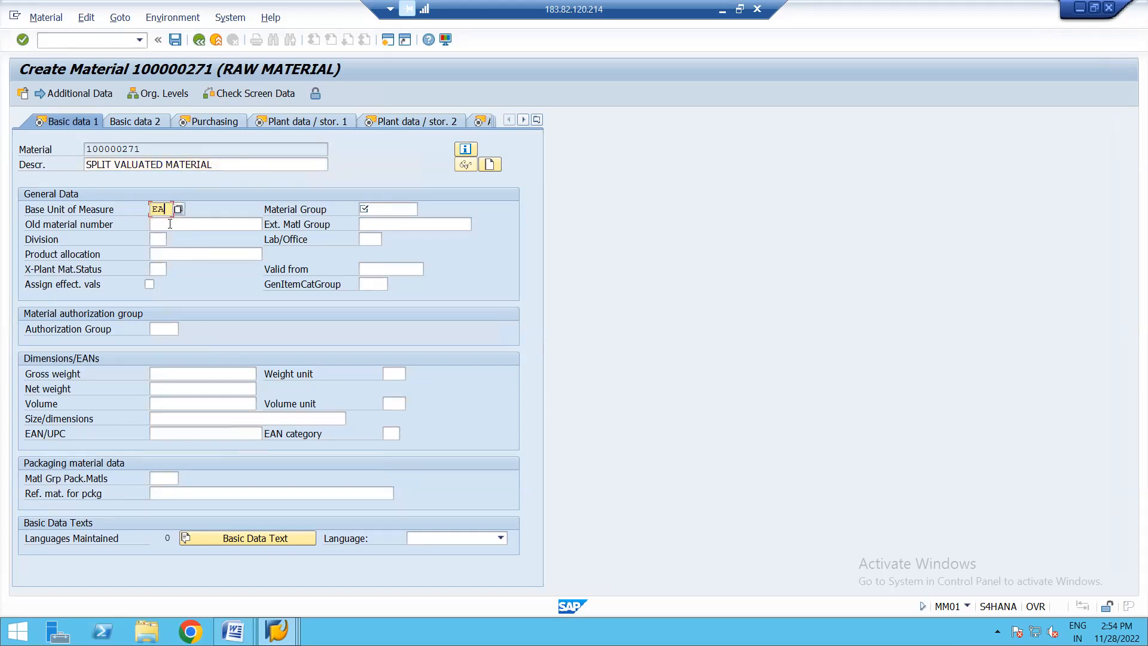
- Assign material group 14 (Screws) in the basic data and continue to the purchasing data
left_click(365, 206)
type("C")
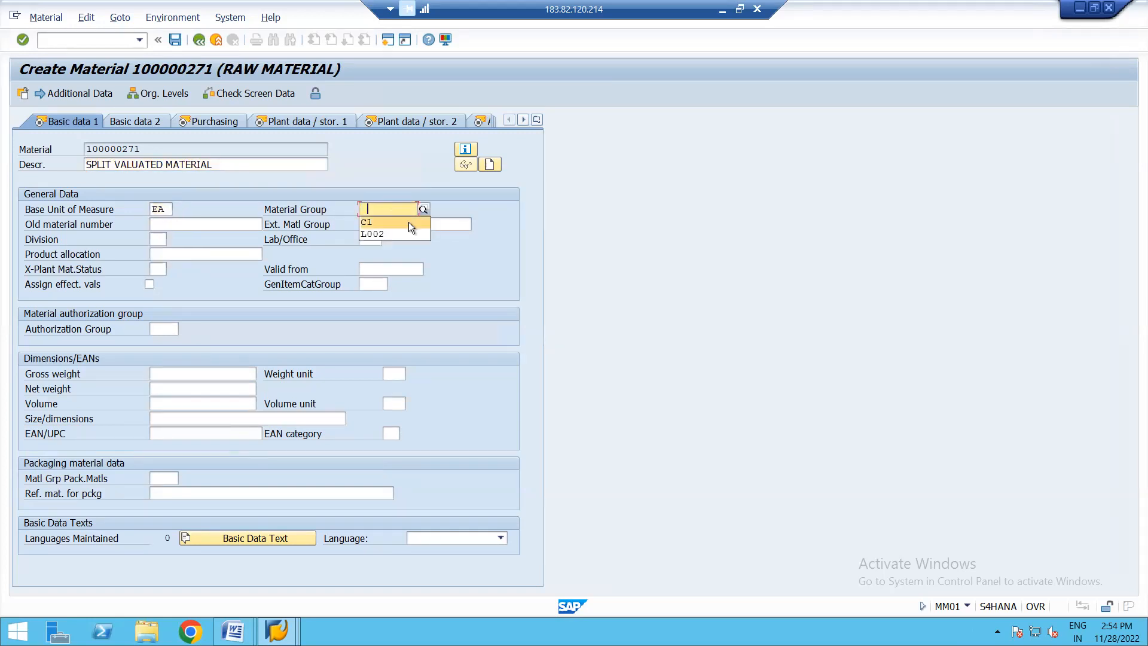
left_click(408, 221)
key("BackSpace")
key("BackSpace")
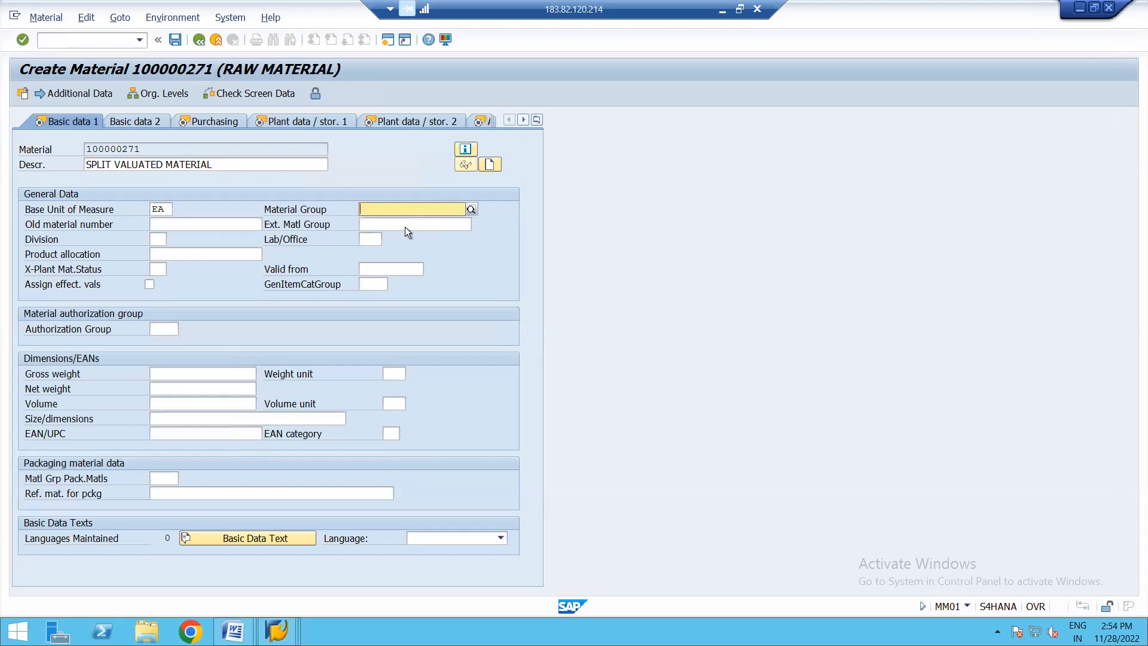
key("F4")
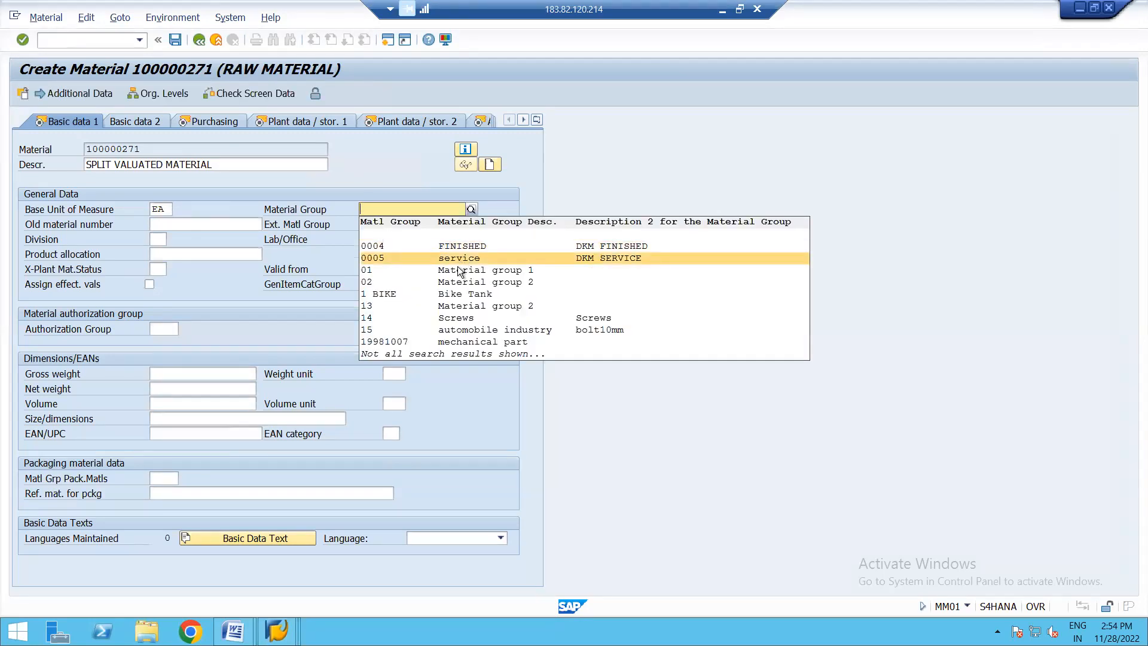
left_click(454, 318)
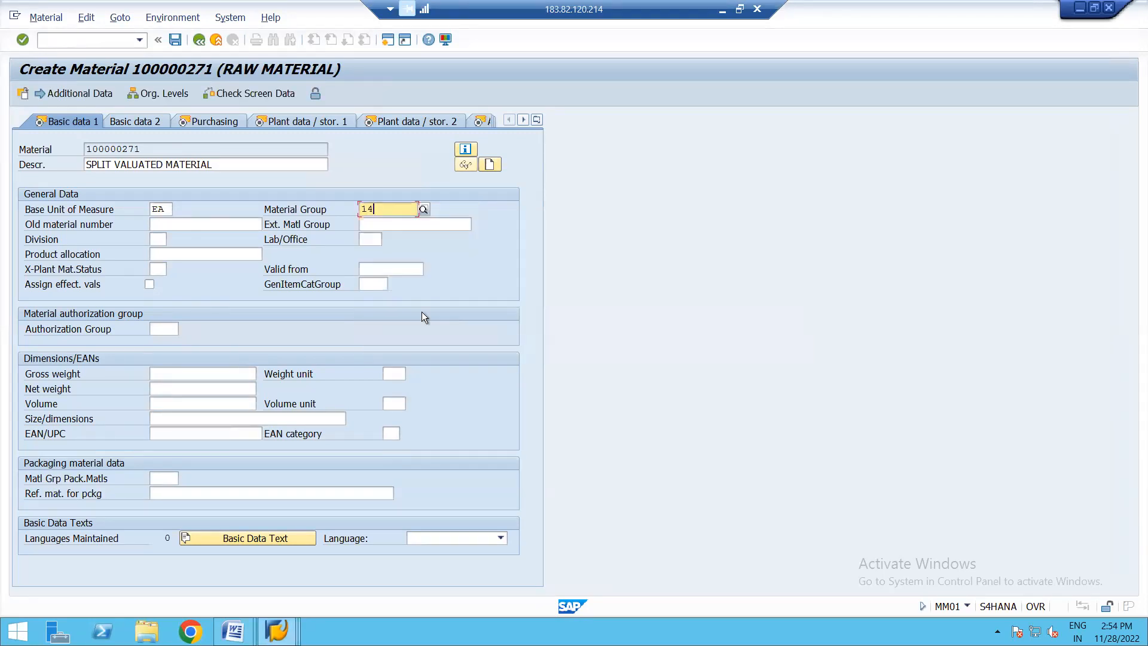
key("Return")
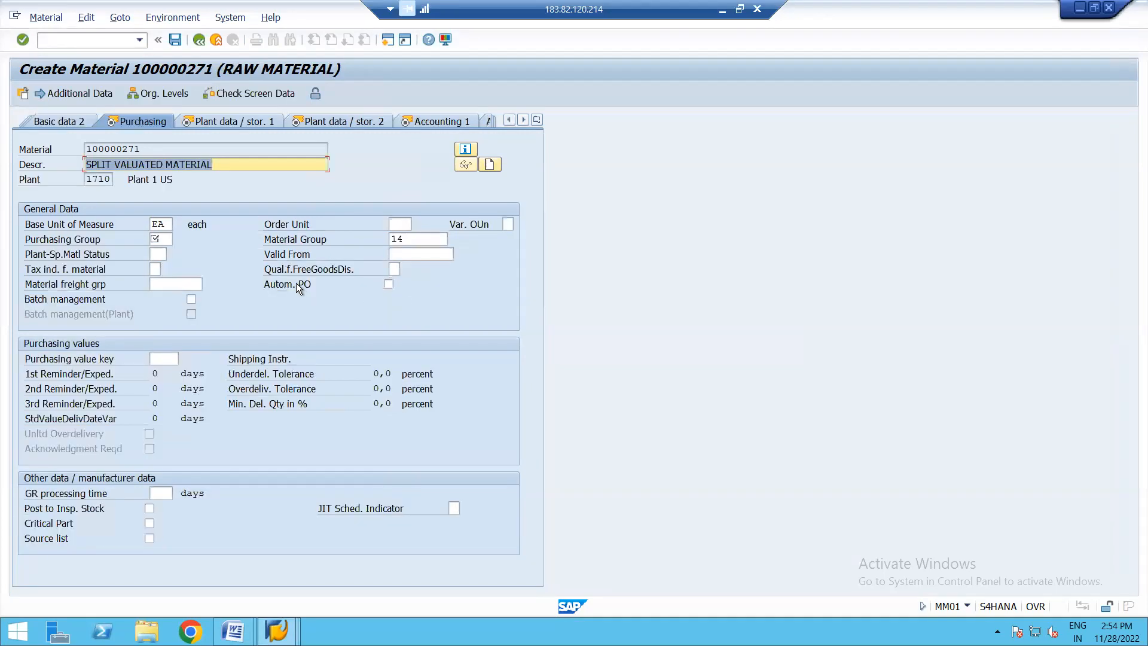
- Assign purchasing group 002 and enable automatic purchase orders in the material's purchasing data
left_click(159, 241)
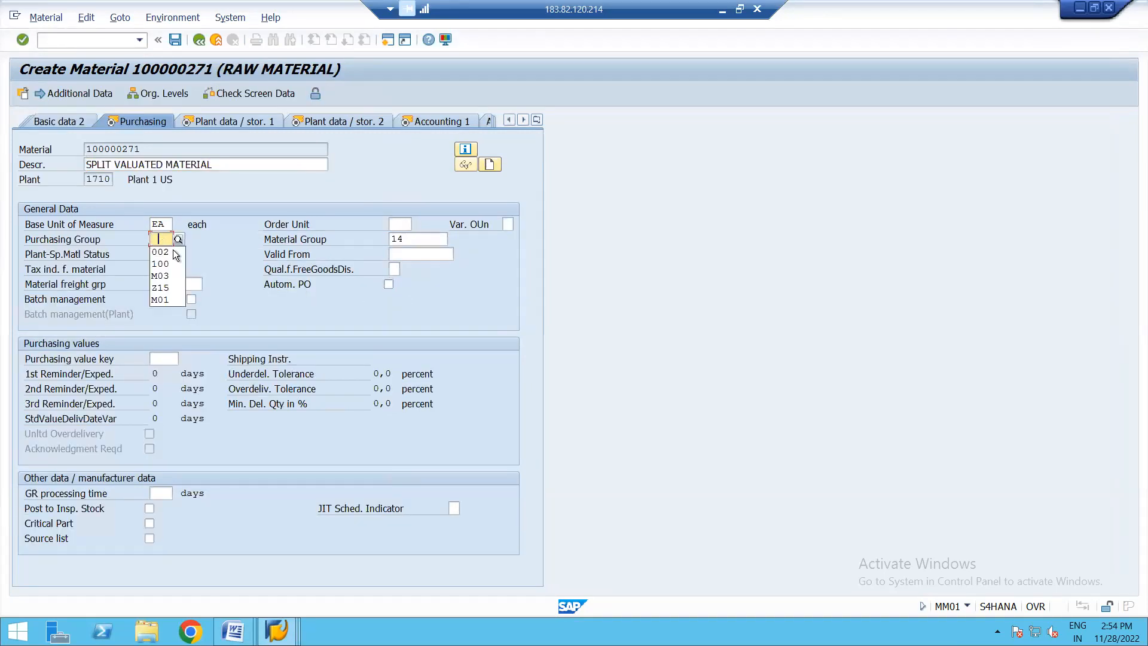
left_click(177, 254)
key("Return")
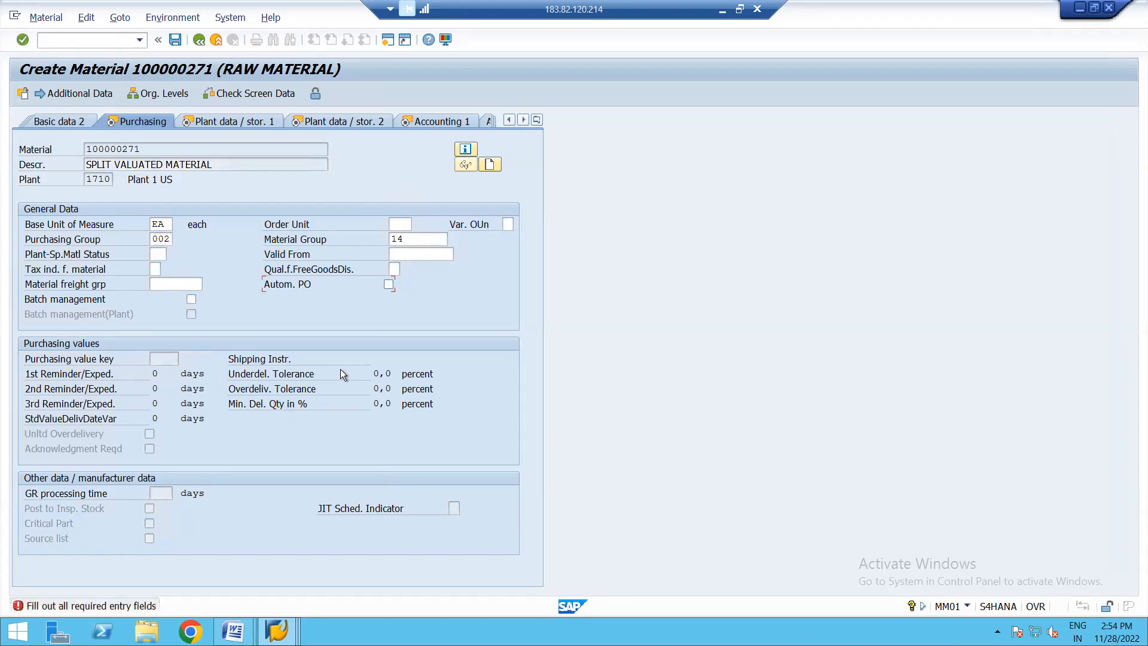
left_click(388, 284)
key("Return")
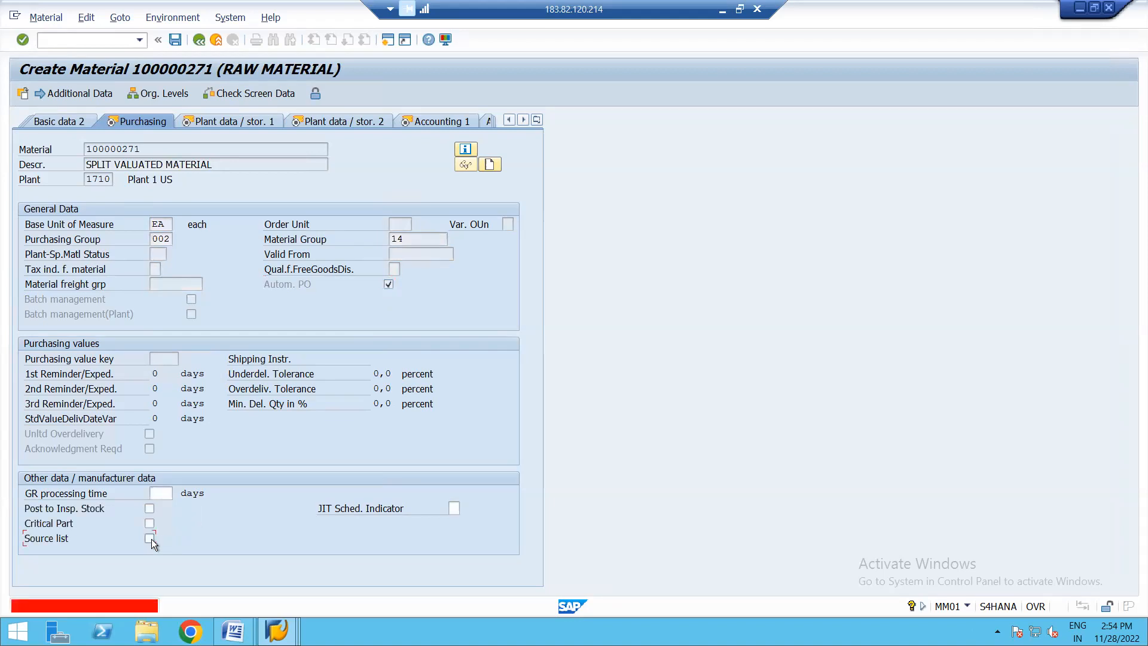
- Continue past the purchasing view and both plant data views to Accounting 1
key("Return")
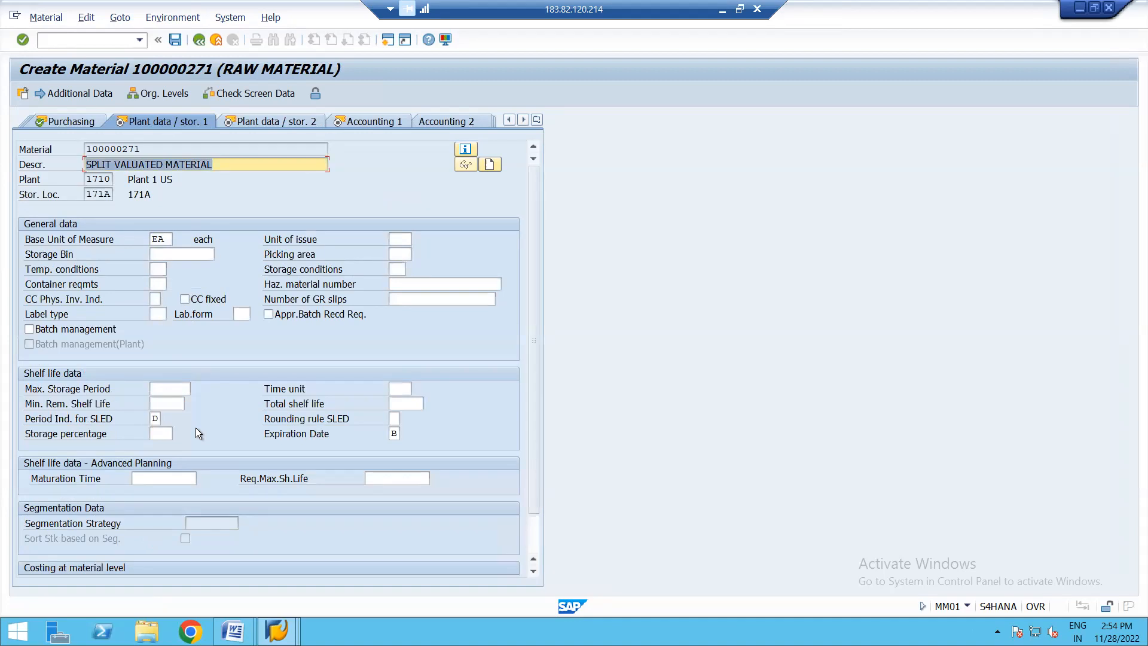
key("Return")
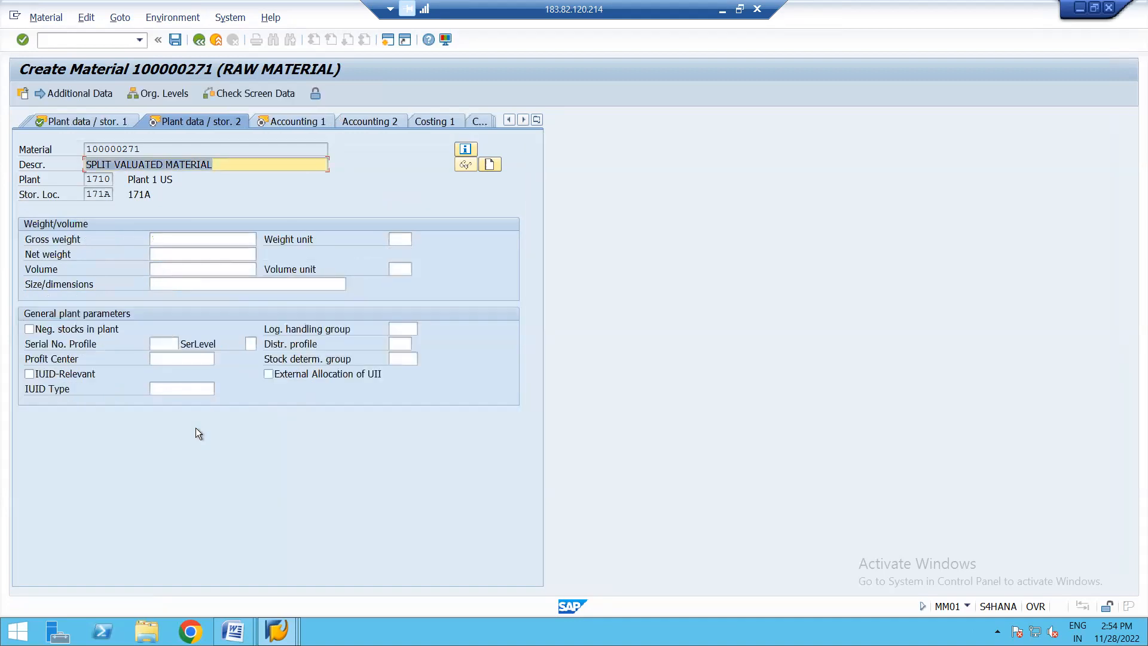
key("Return")
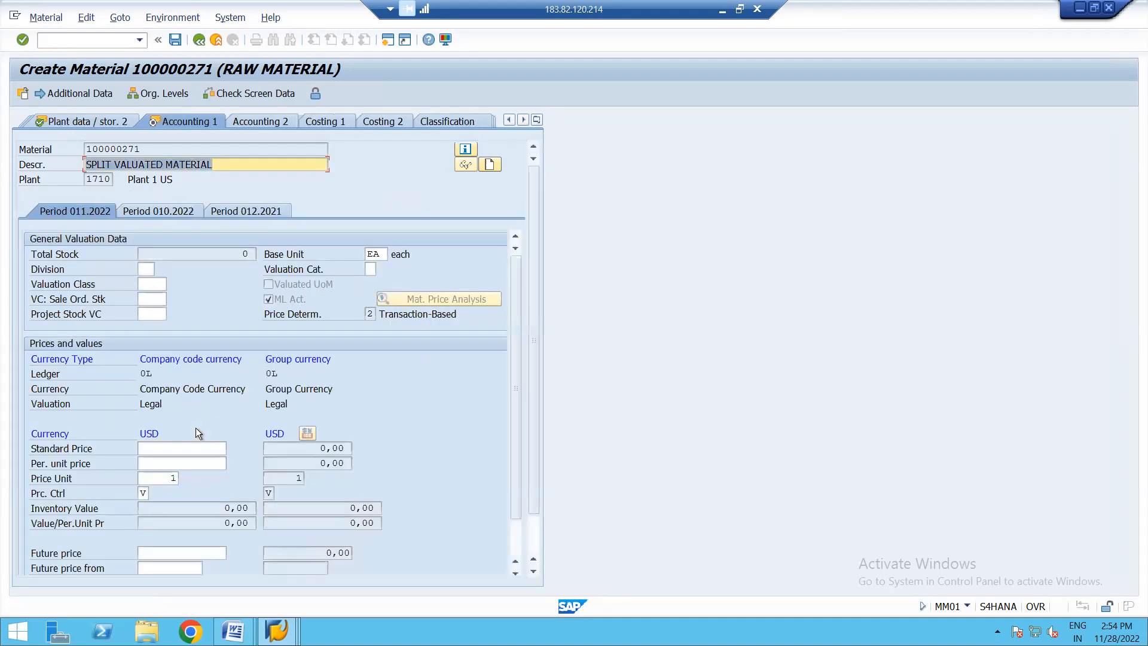
- Set the material's valuation class to 3000 in the general valuation data
left_click(369, 269)
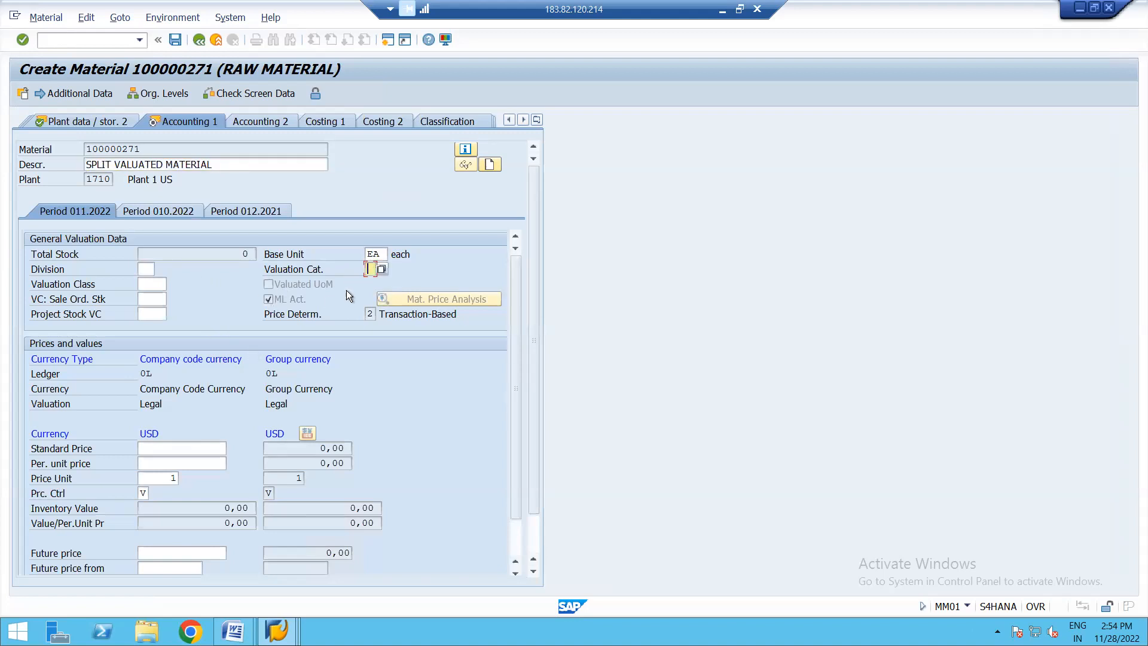
left_click(152, 283)
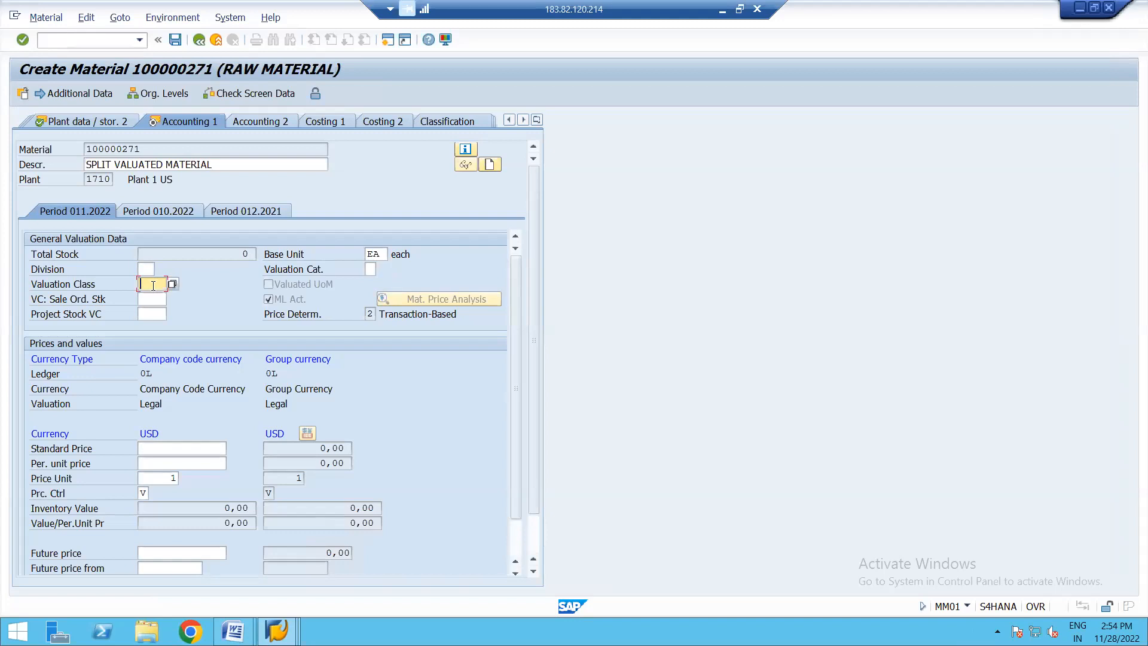
left_click(159, 297)
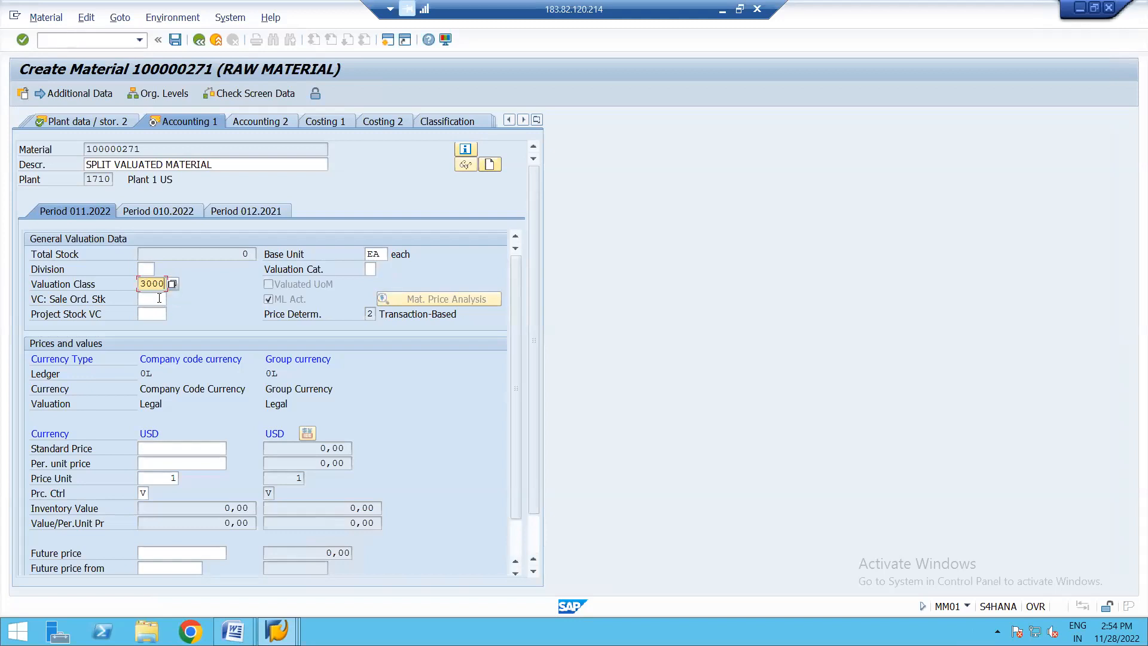
left_click(193, 449)
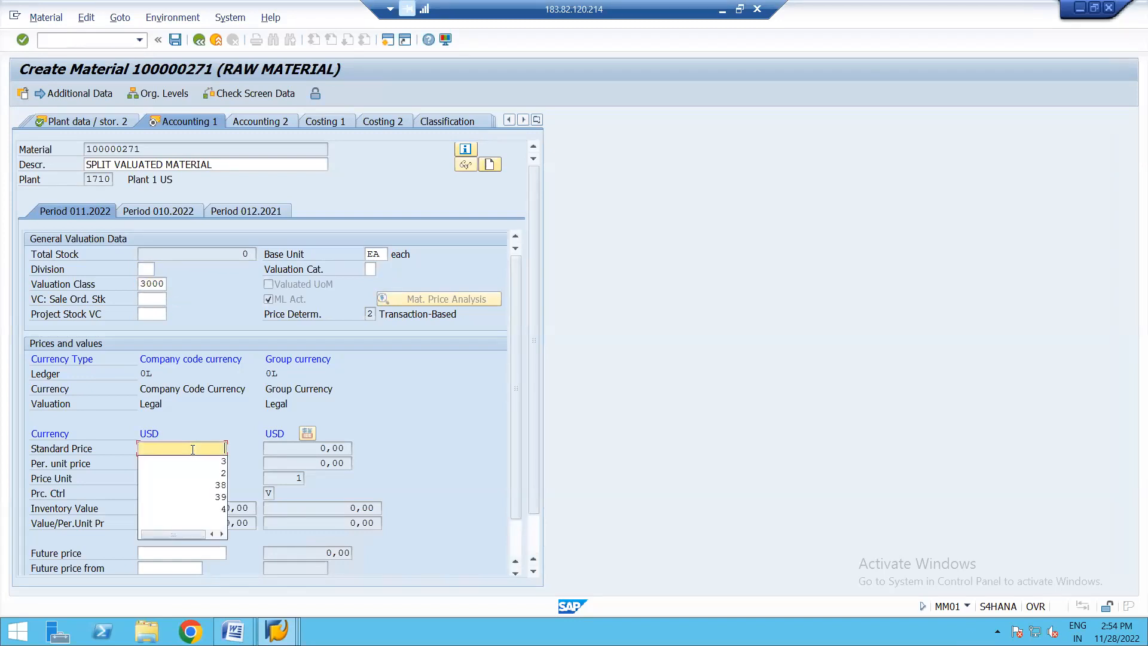
left_click(221, 421)
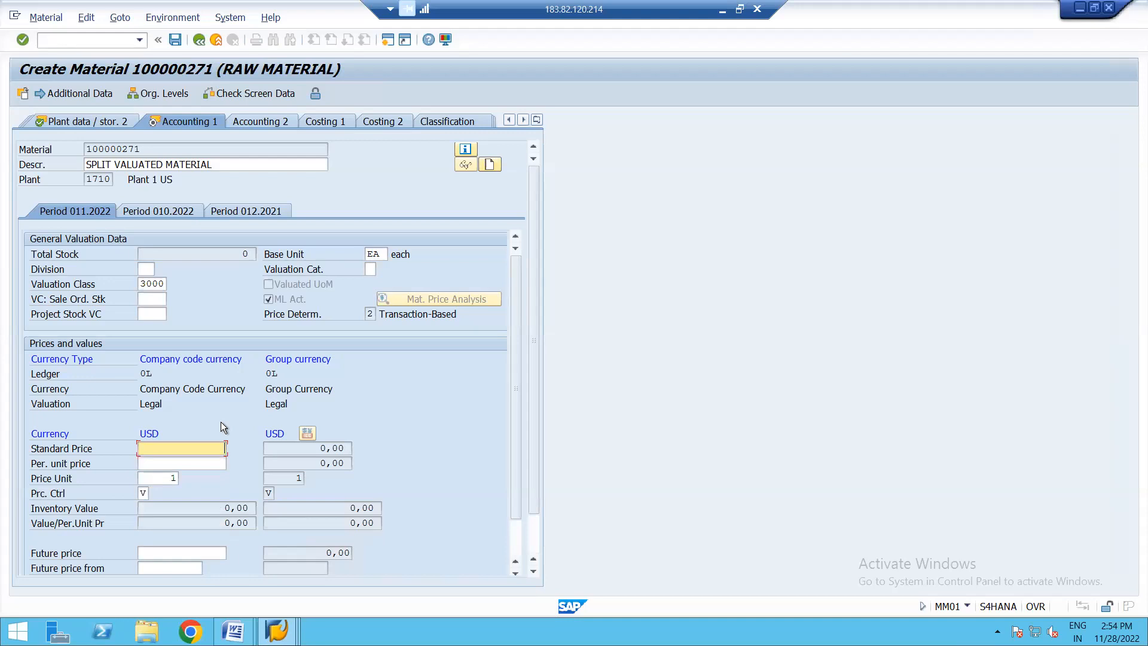
- Assign valuation category Q (QUALITY) of plant 1710 to the material and confirm it
left_click(371, 270)
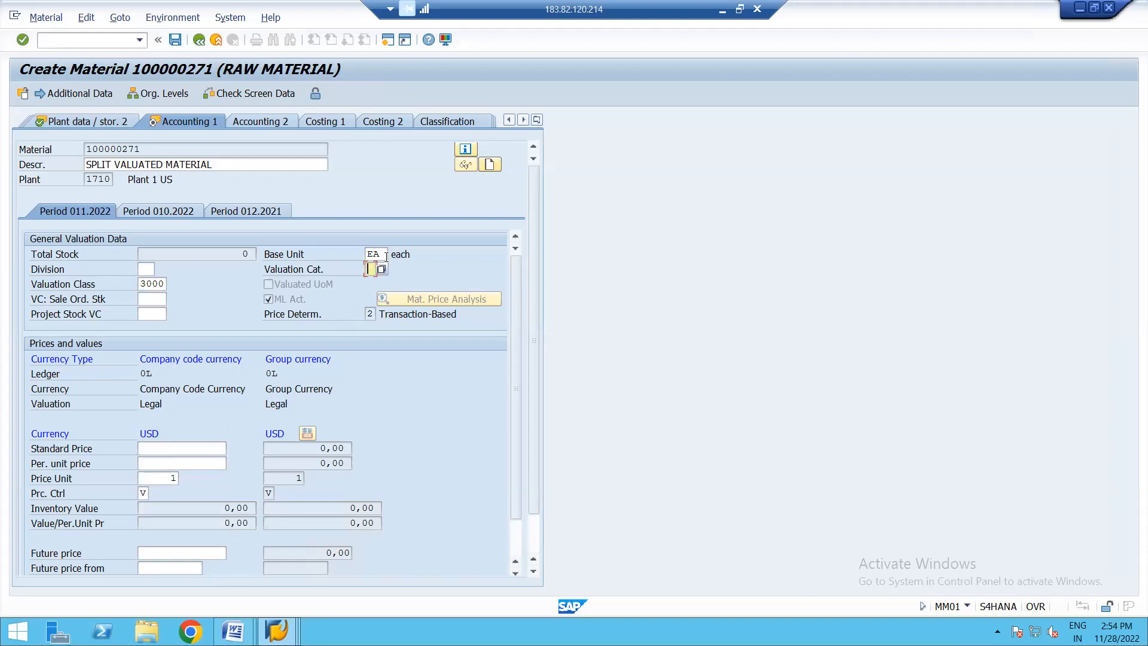
left_click(383, 271)
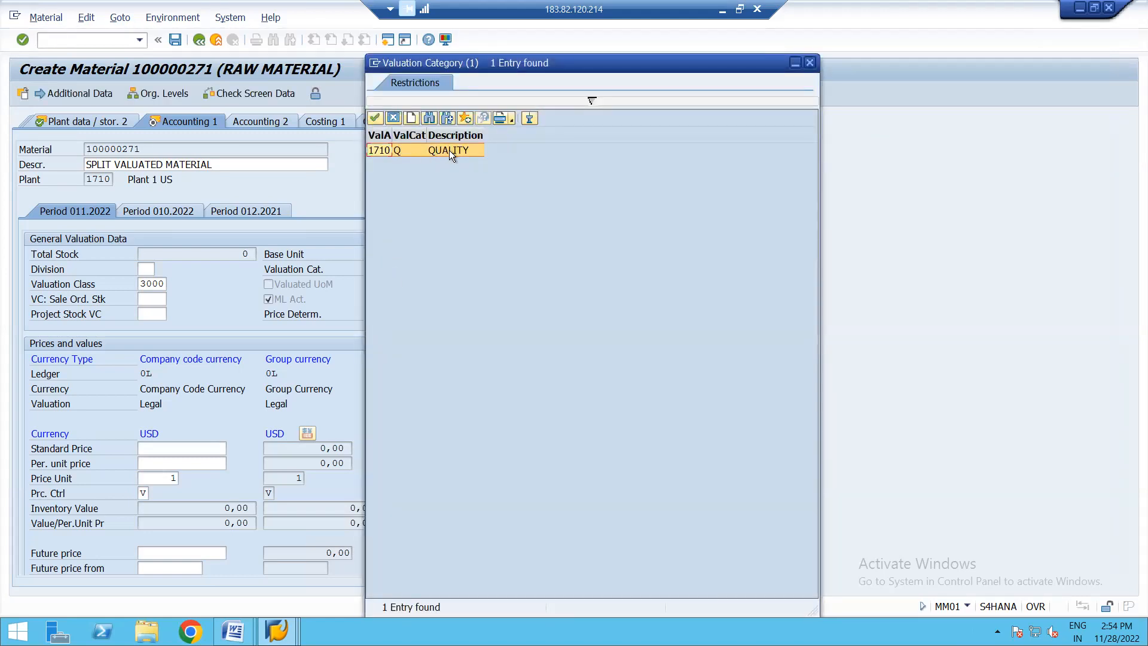
double_click(450, 149)
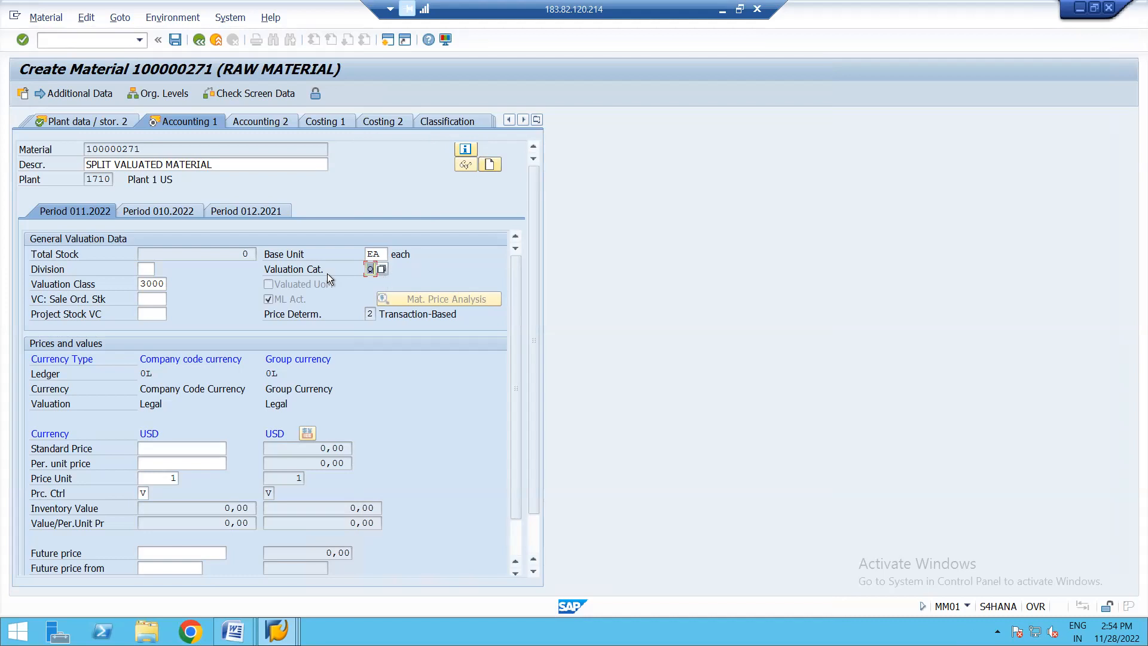
key("Return")
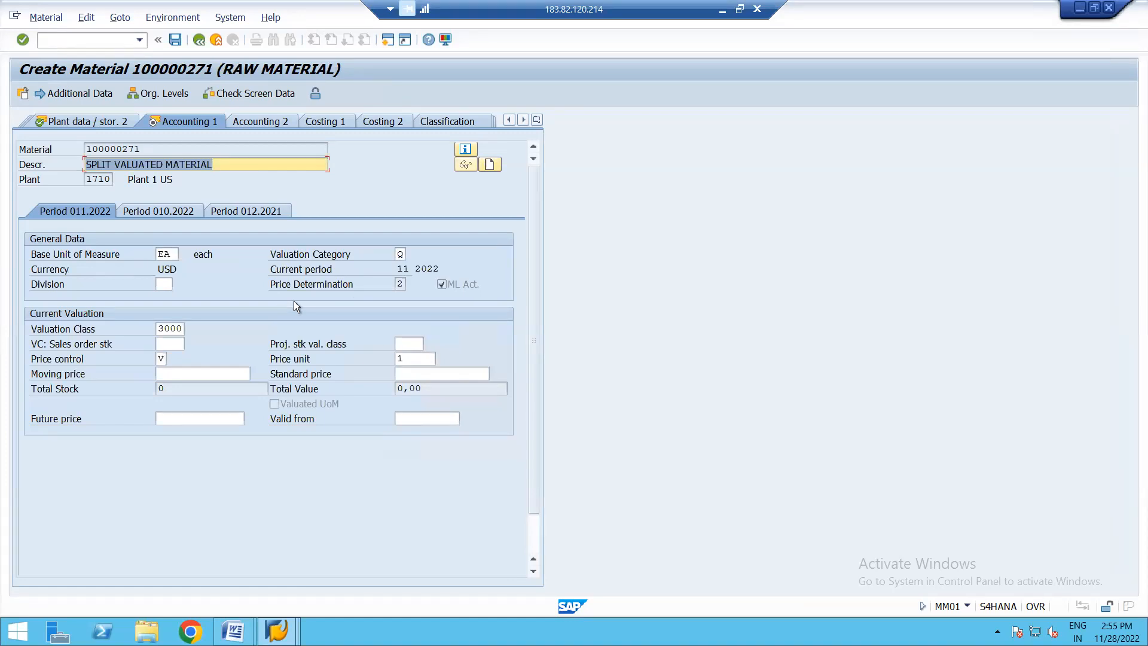
- Accept the accounting data without a moving price and save the new material
key("Return")
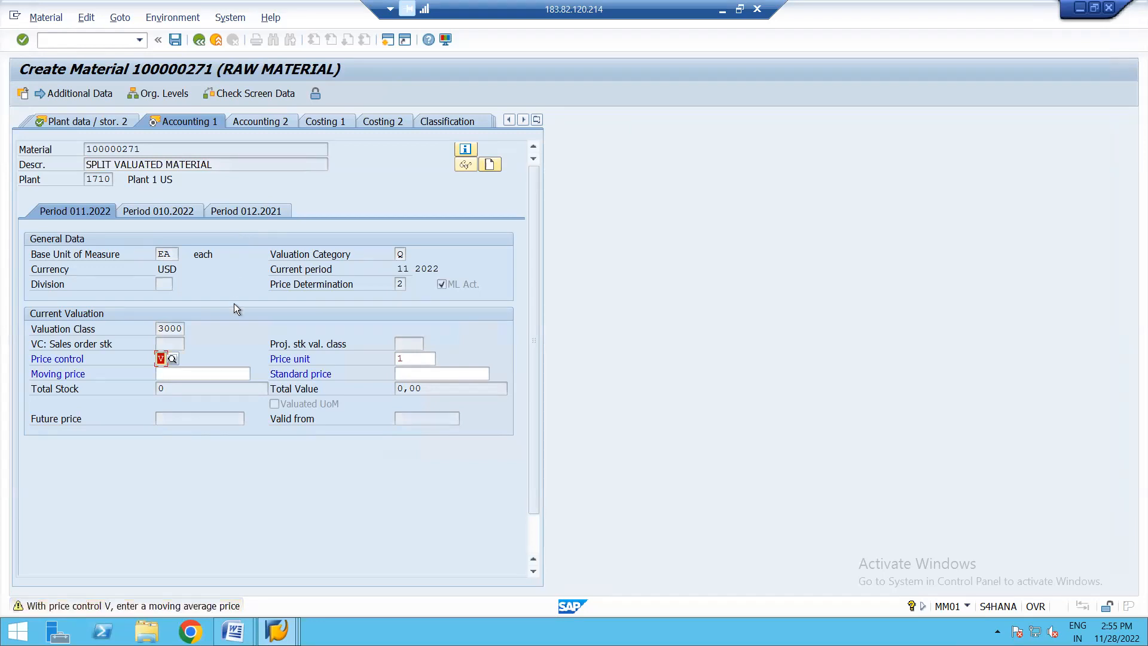
key("Return")
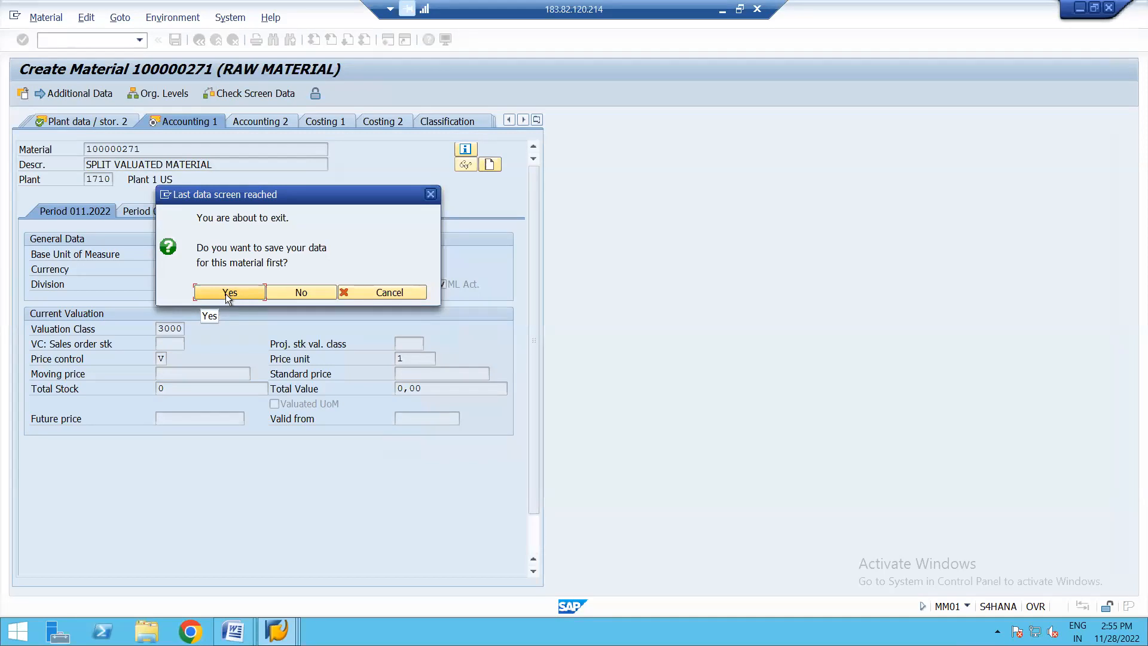
left_click(225, 293)
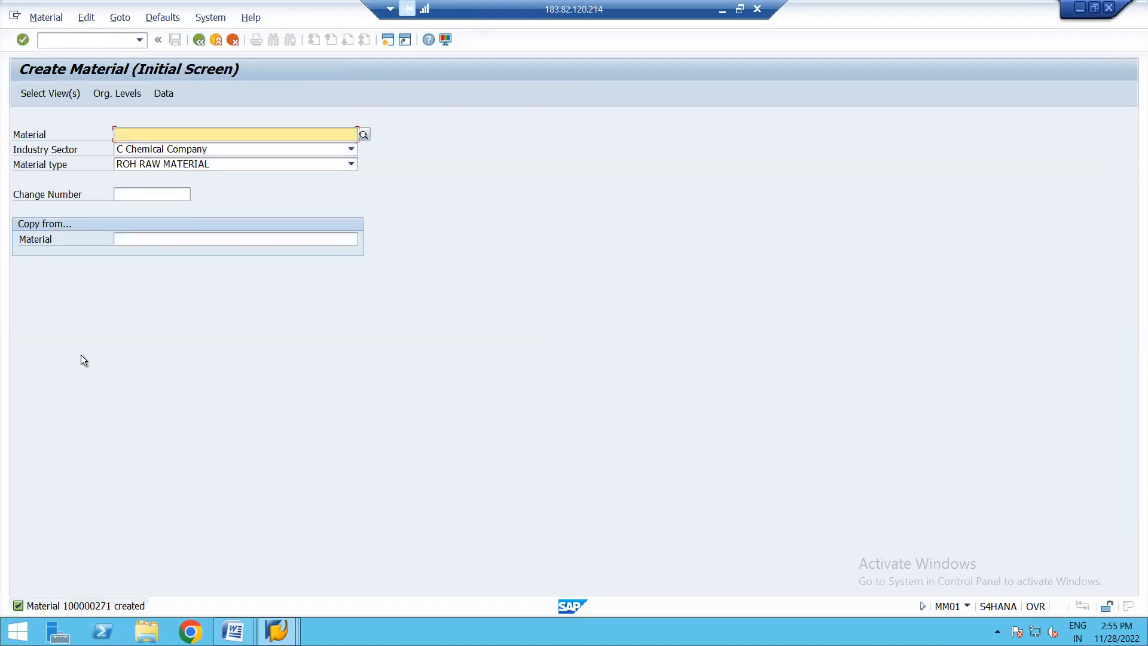
- Try to reopen material 100000271 from the material creation screen, and dismiss the express document notice
left_click(55, 18)
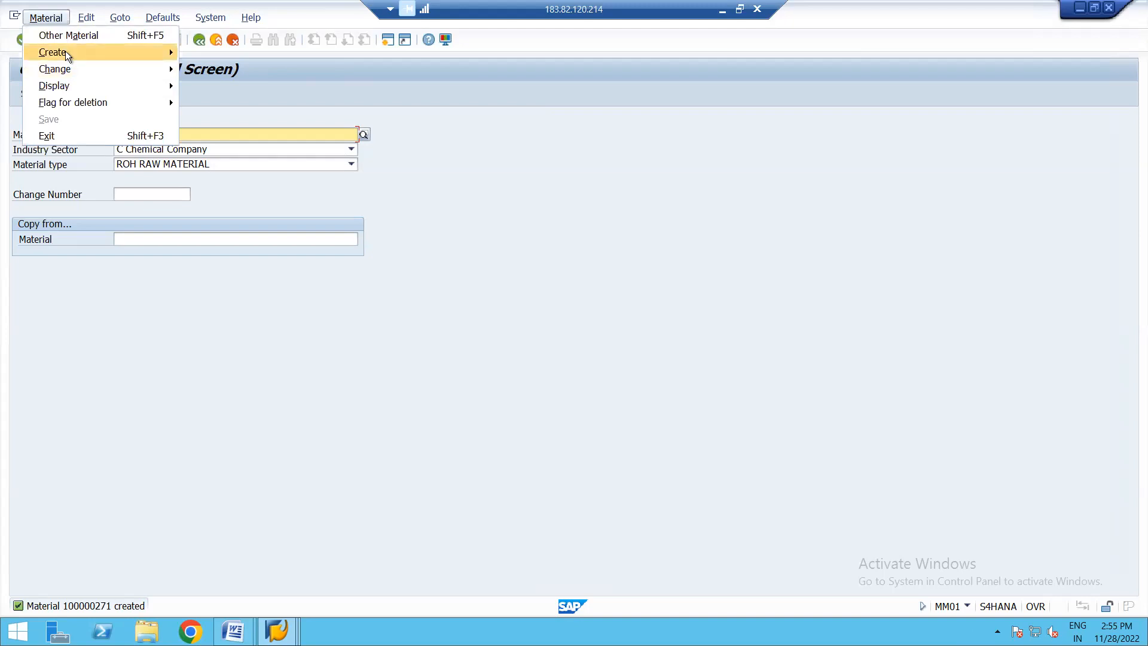
left_click(192, 257)
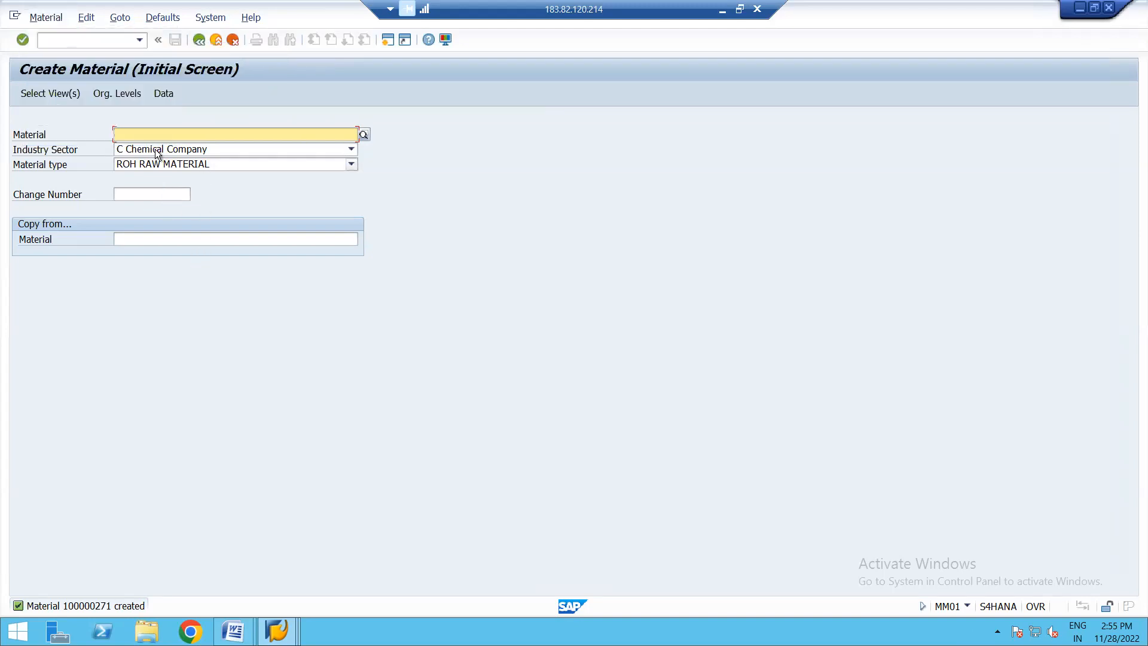
left_click(161, 133)
left_click(160, 132)
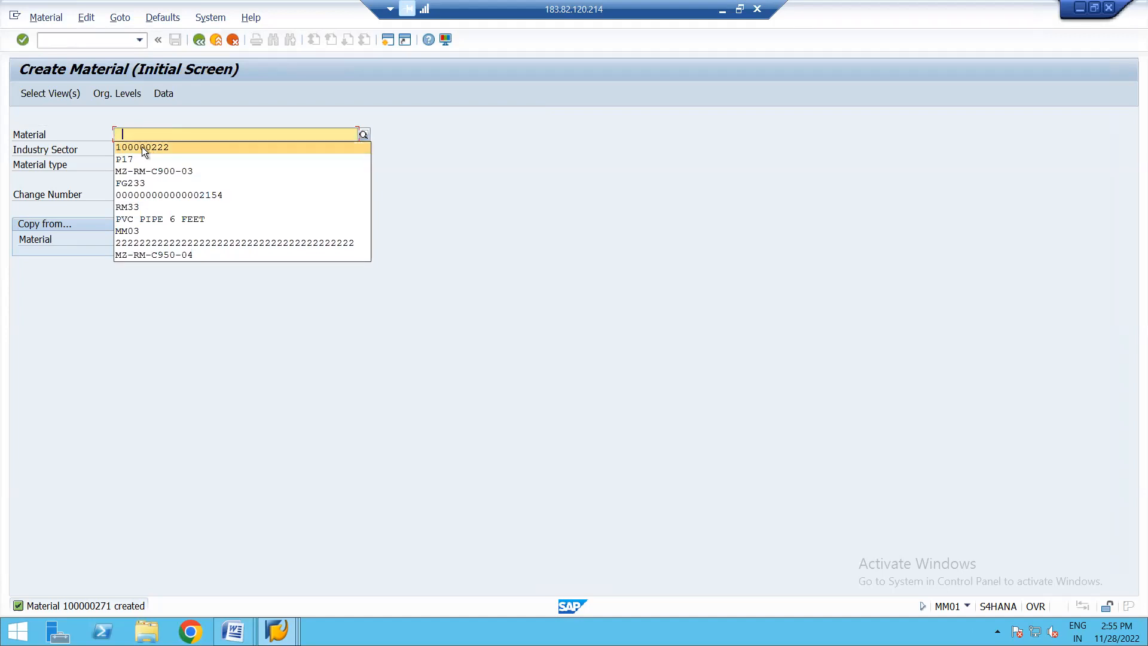
left_click(142, 147)
key("BackSpace")
key("BackSpace")
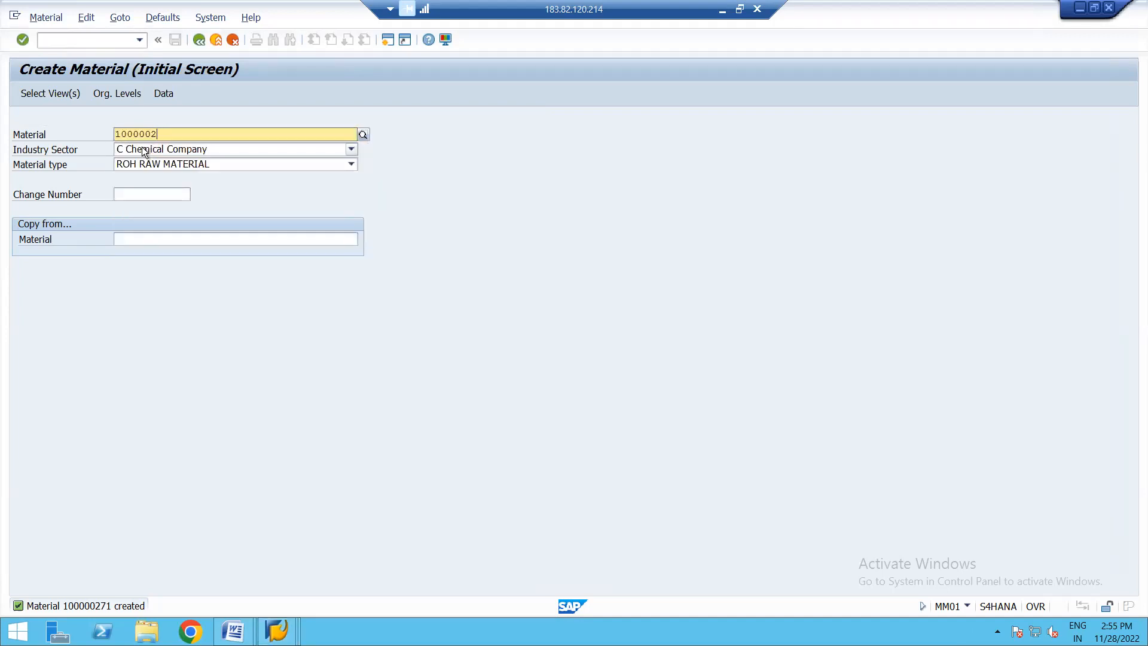
type("71")
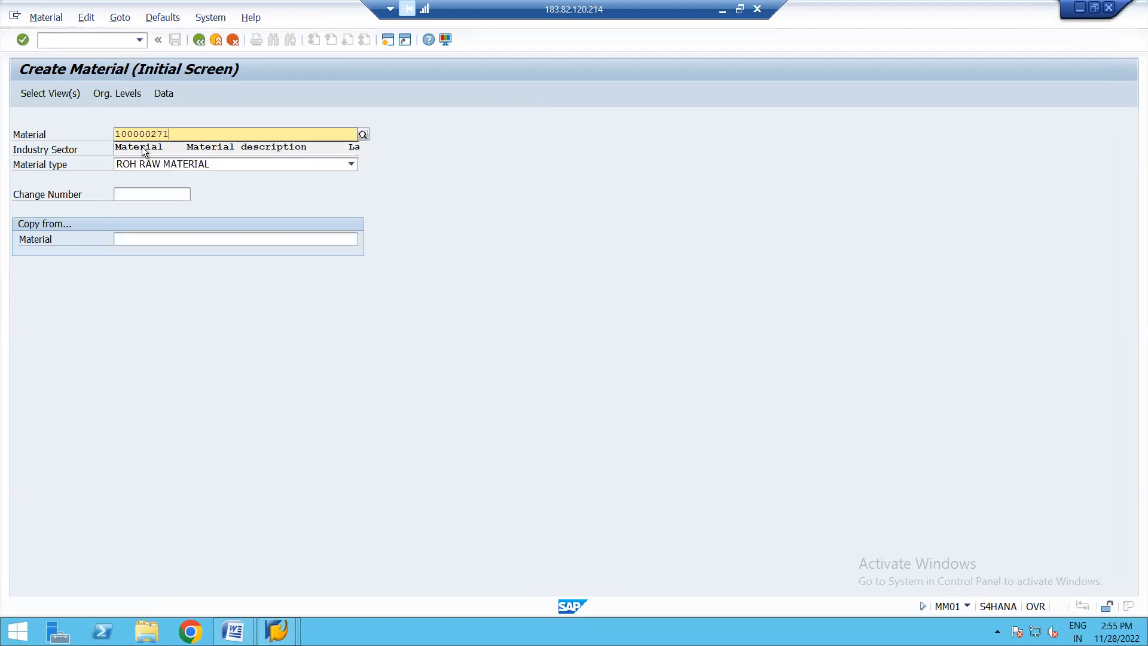
key("Return")
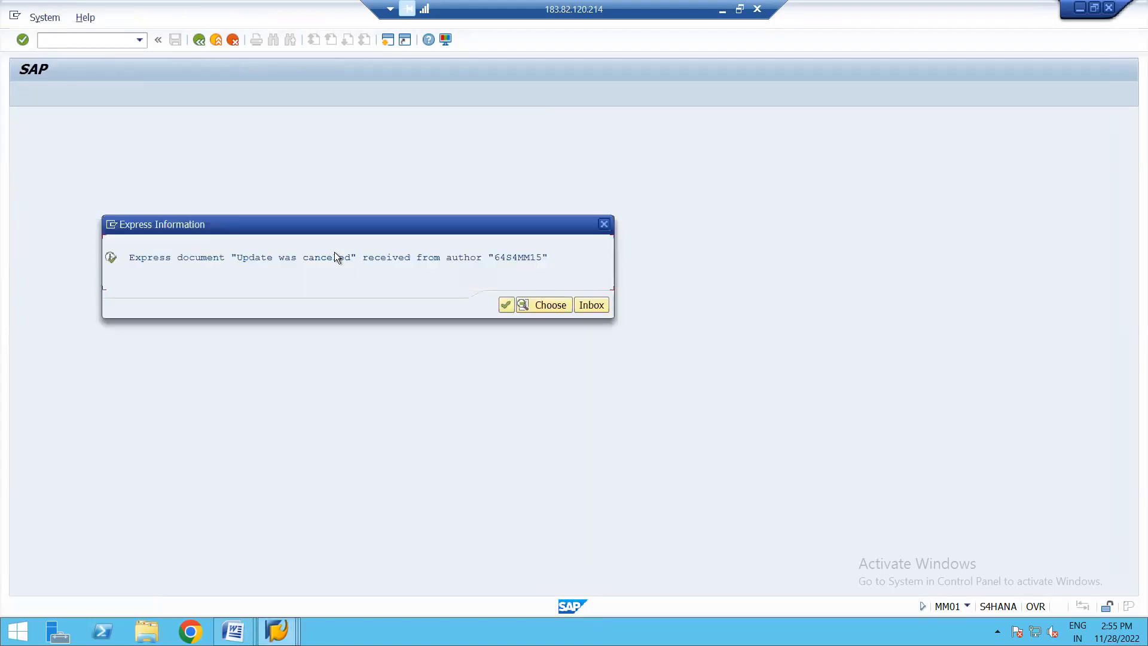
left_click(504, 306)
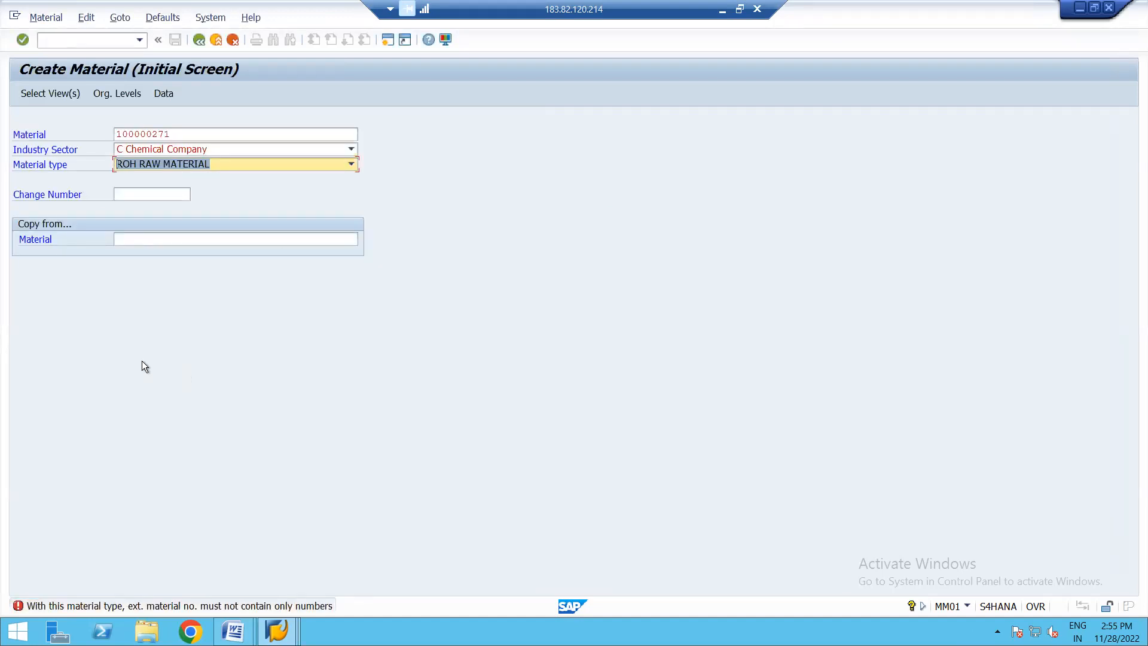
- Restart transaction MM01 and try entering material 100000271 again with sector C Chemical Company and type ROH
left_click(198, 40)
type("MM01")
key("Return")
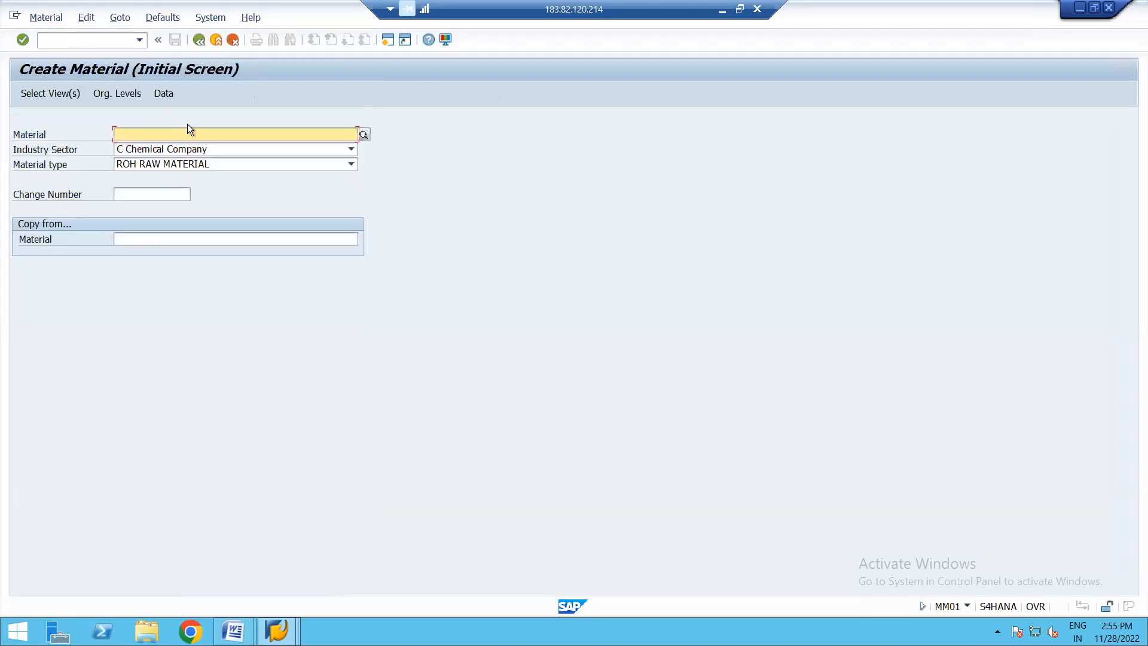
left_click(188, 137)
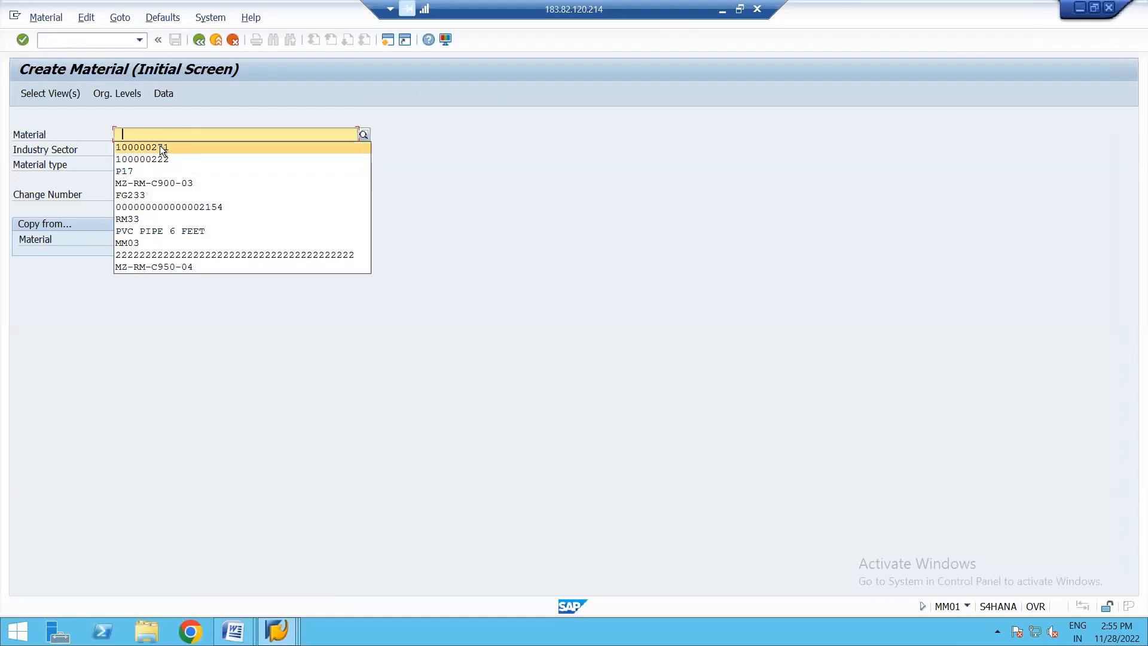
left_click(160, 146)
key("Tab")
key("Tab")
key("Return")
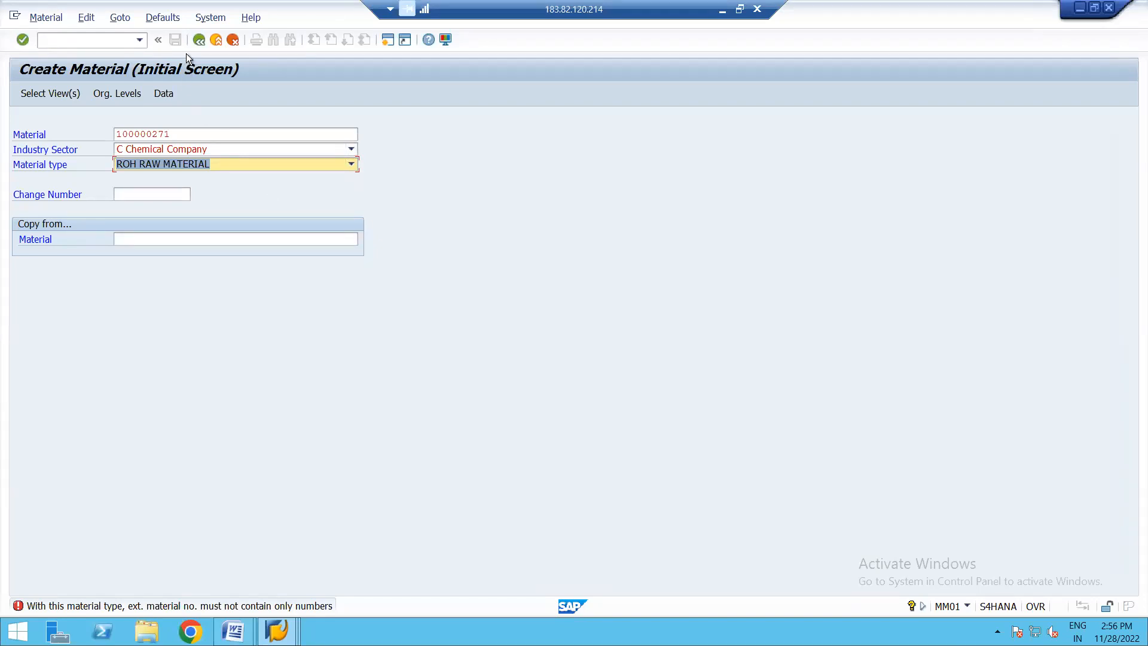
- Exit and reopen MM01 once more, and retry material 100000271 as an existing raw material
left_click(200, 39)
type("MM01")
key("Return")
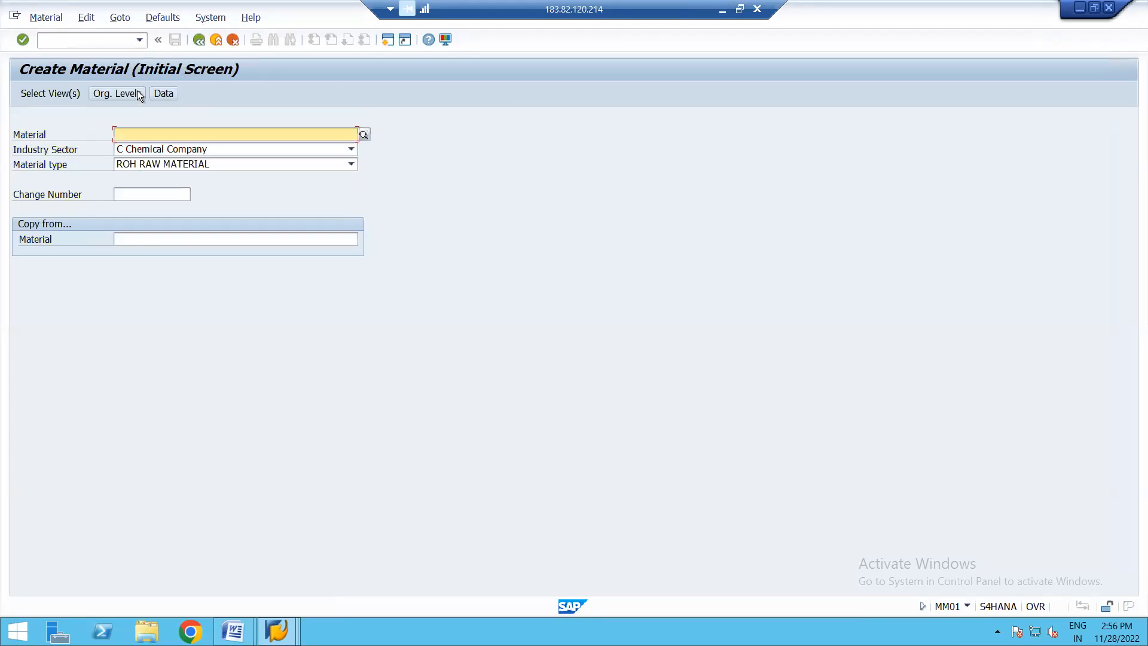
left_click(162, 132)
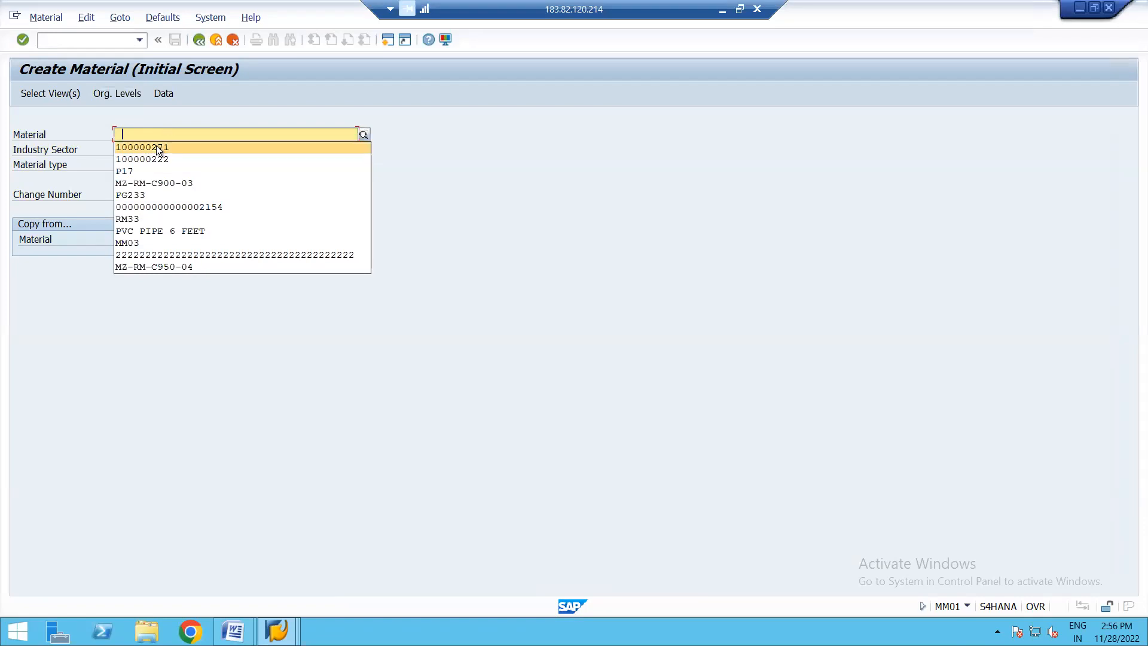
left_click(156, 146)
key("Return")
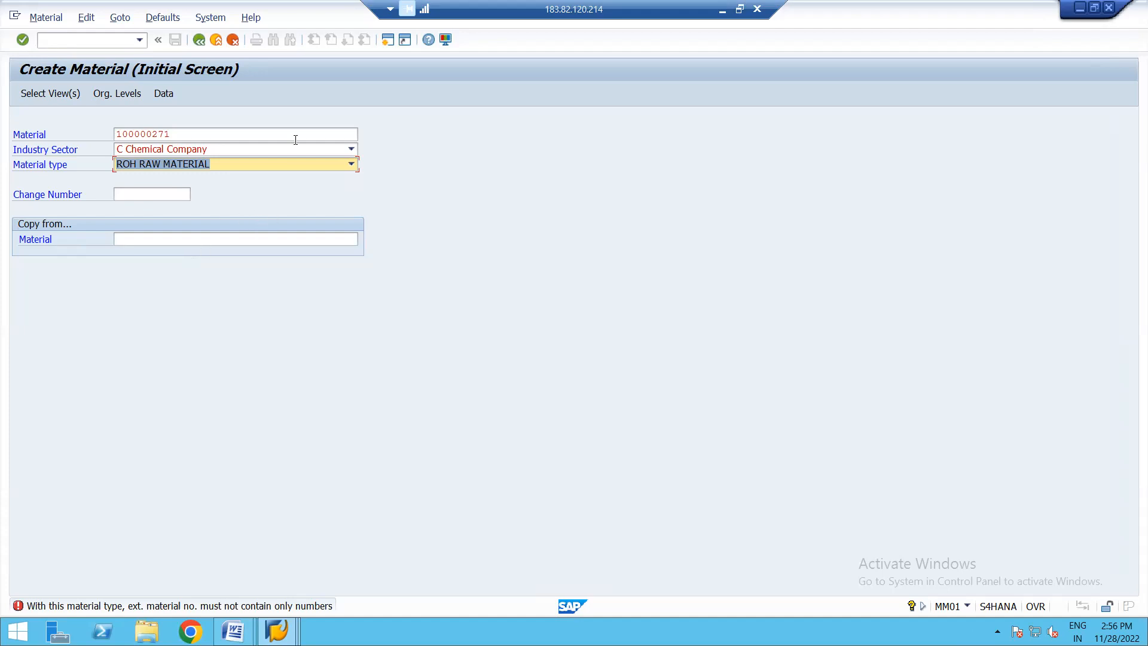
- Open the material master number ranges with transaction MMNR and bring up the groups for changing
left_click(386, 43)
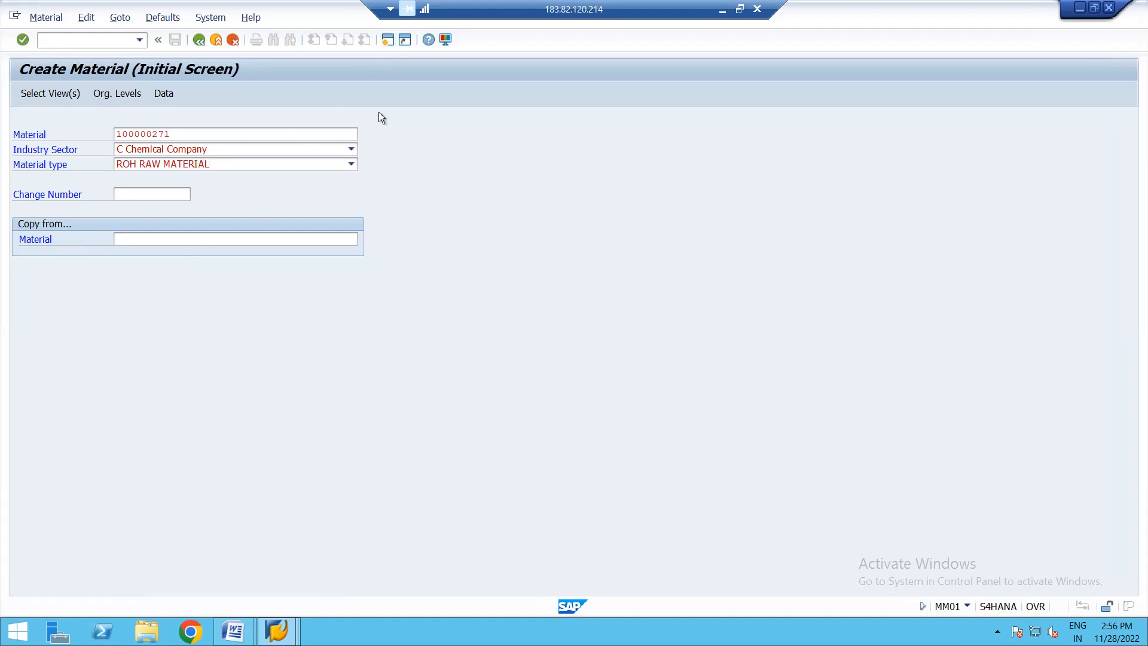
type("MMNR")
key("Return")
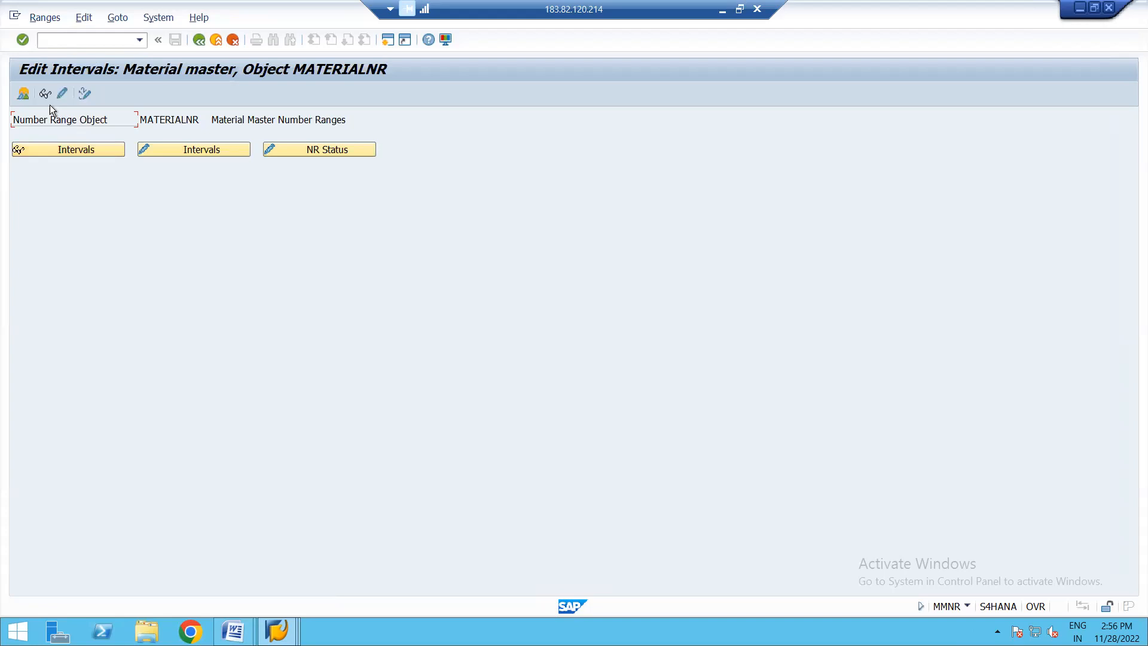
left_click(62, 93)
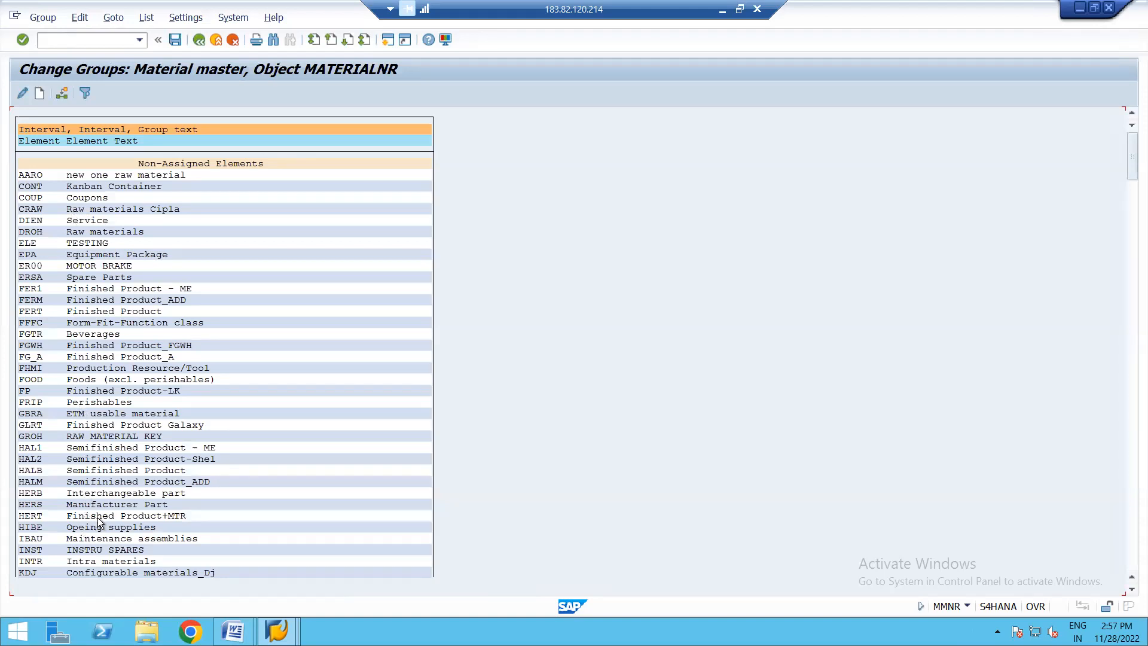
- Search the number range groups for material type ROH
key("ctrl+f")
type("ROH")
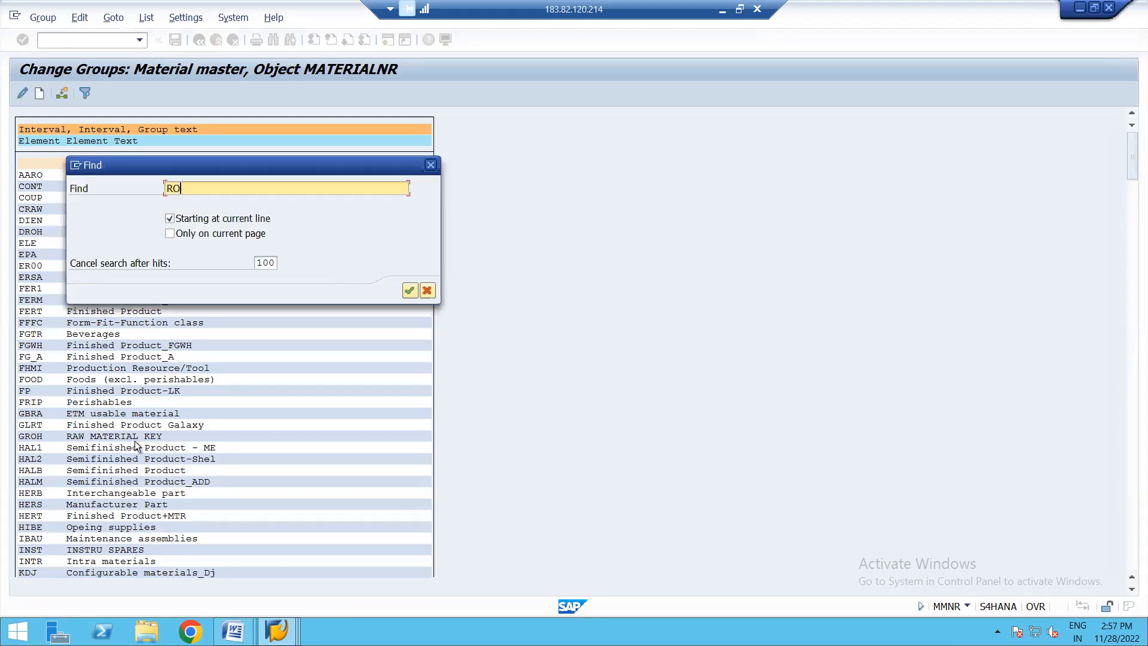
left_click(407, 290)
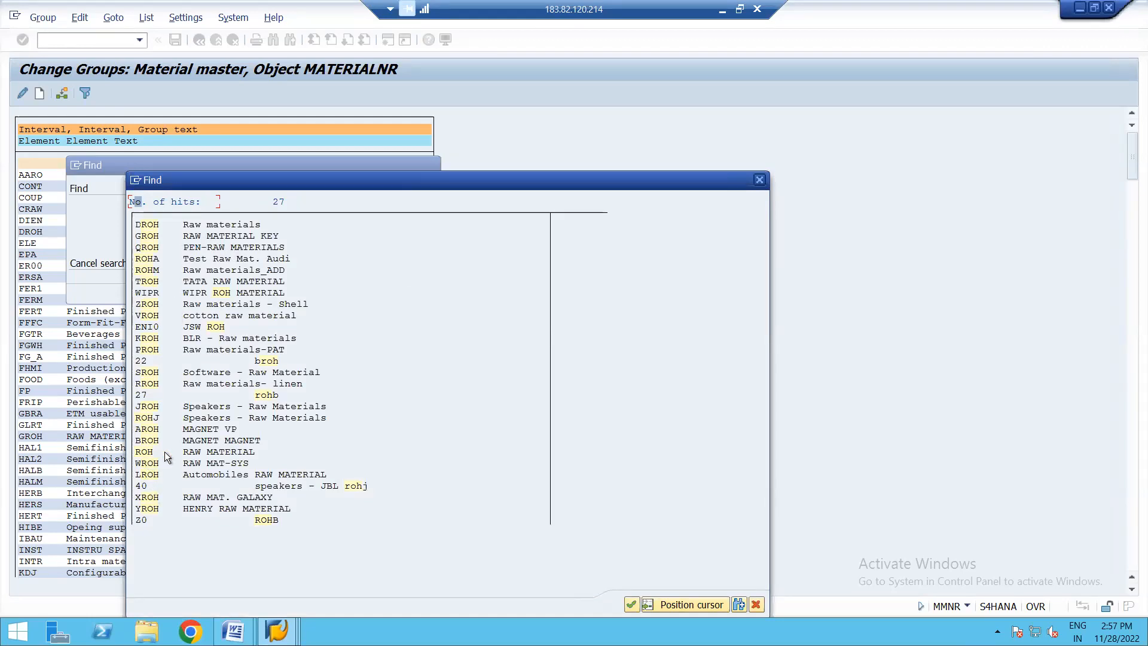
- Open the ROH raw material hit from the search results and return to the number range start screen
double_click(199, 453)
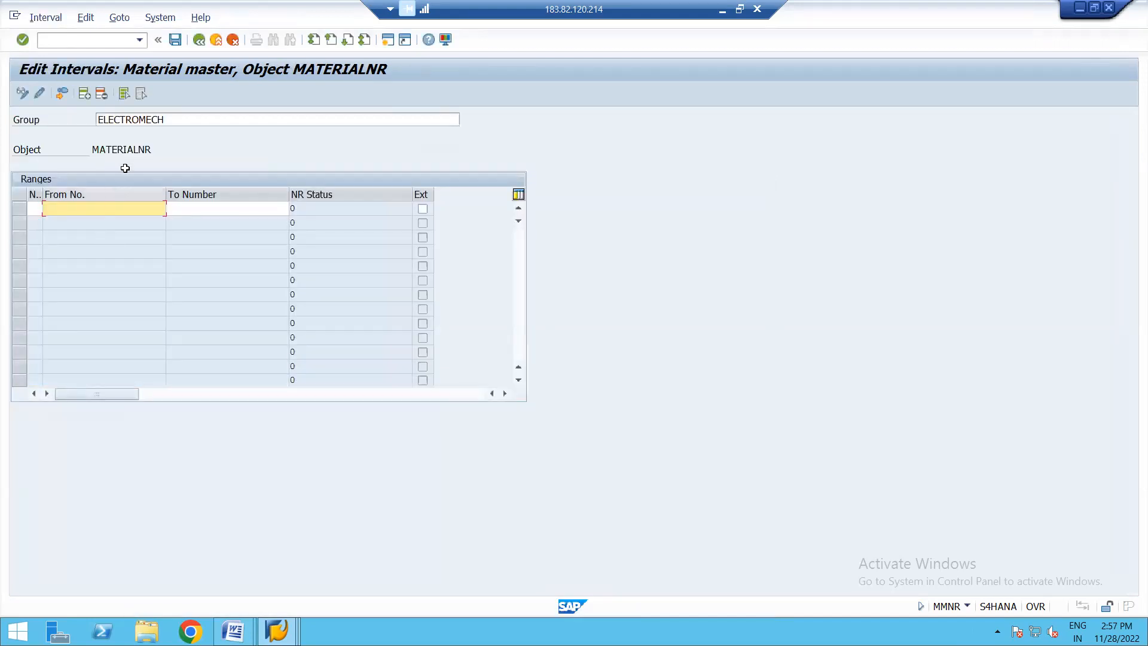
left_click(198, 40)
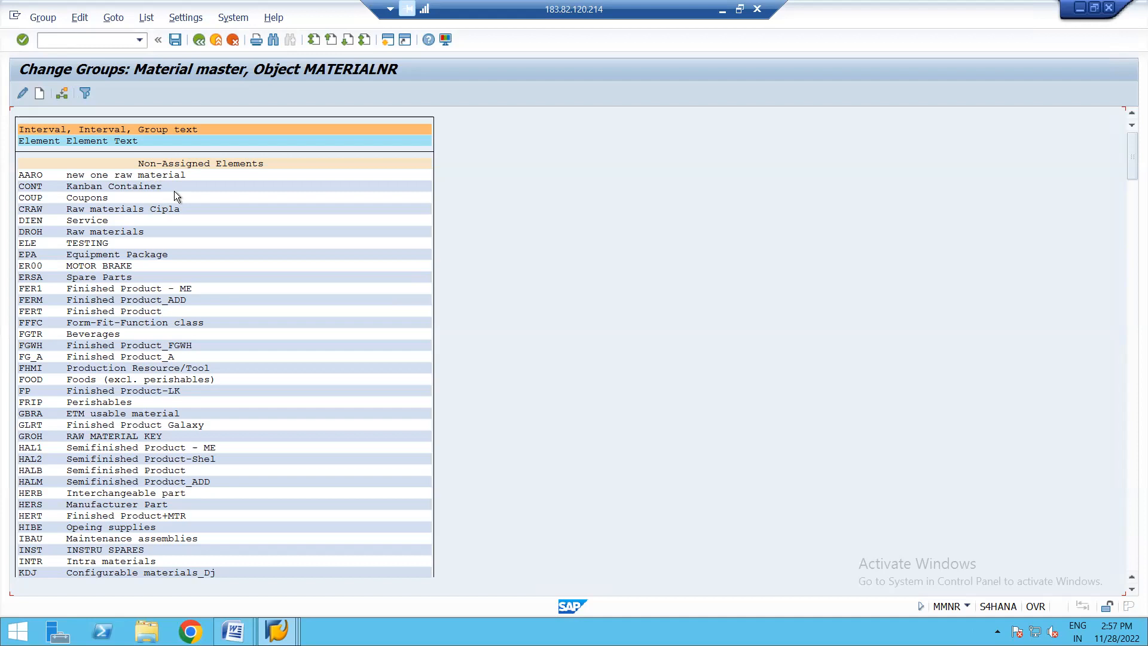
left_click(199, 38)
- Check the current number status of interval 34 in the material number range intervals, first in display and then in change mode
left_click(75, 147)
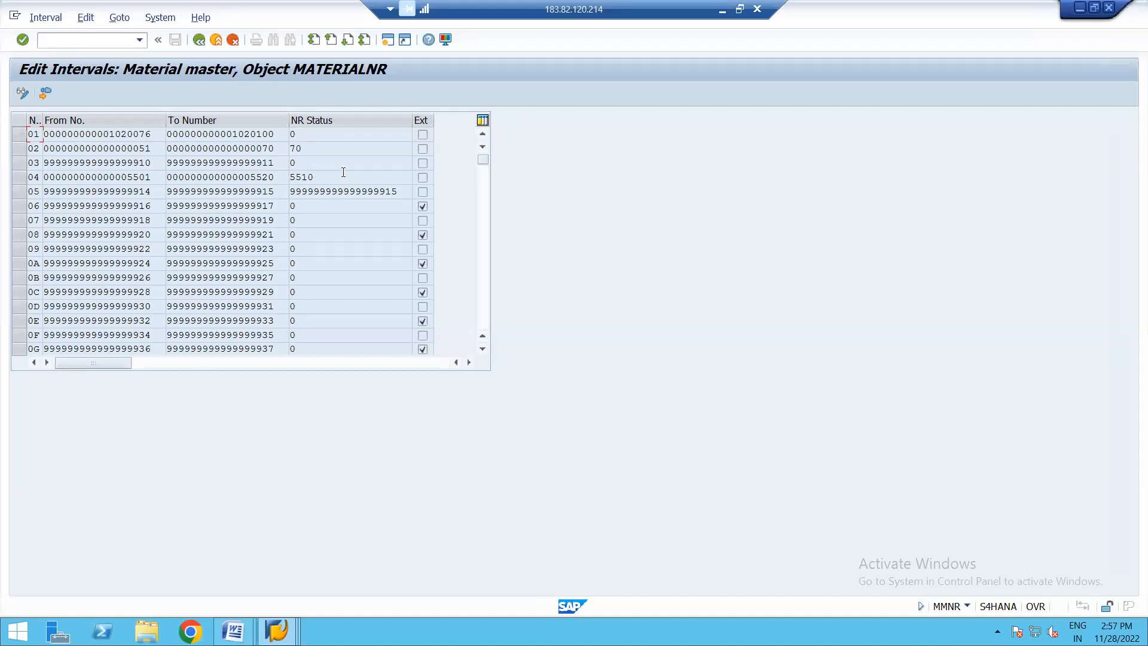
left_click(199, 40)
left_click(198, 149)
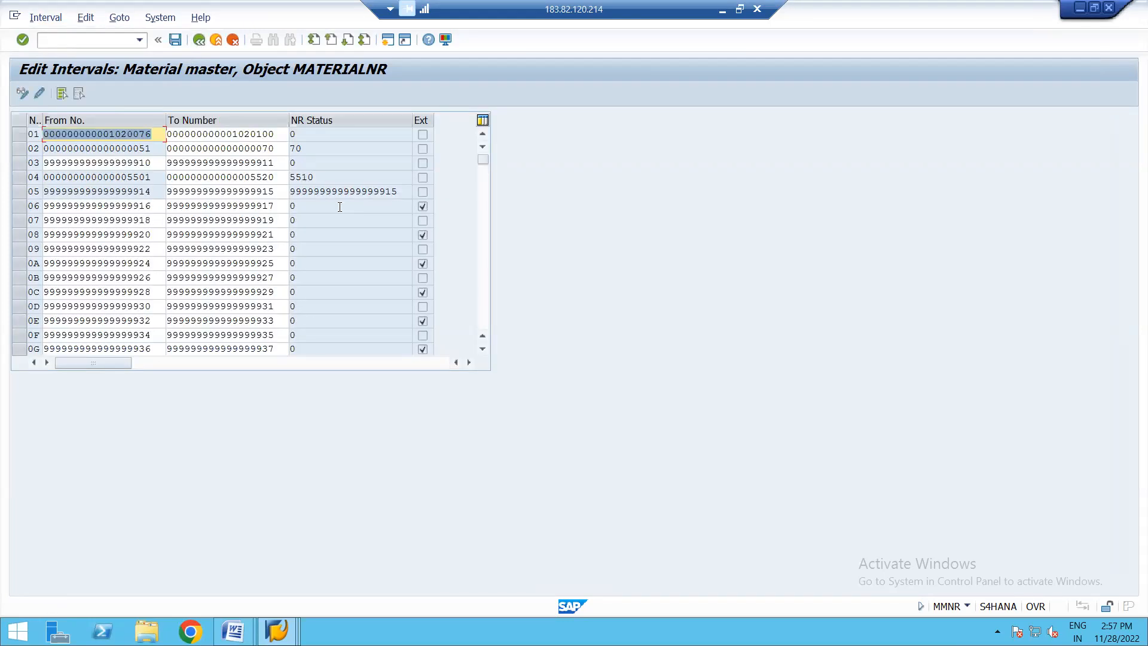
left_click_drag(483, 157, 483, 249)
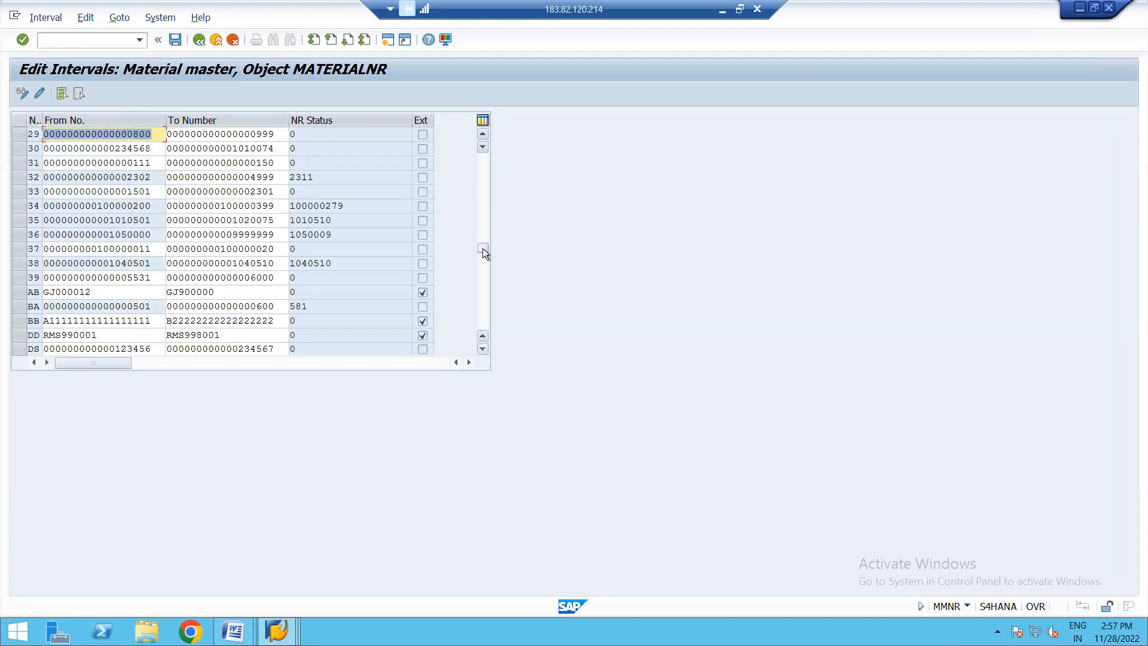
left_click(352, 206)
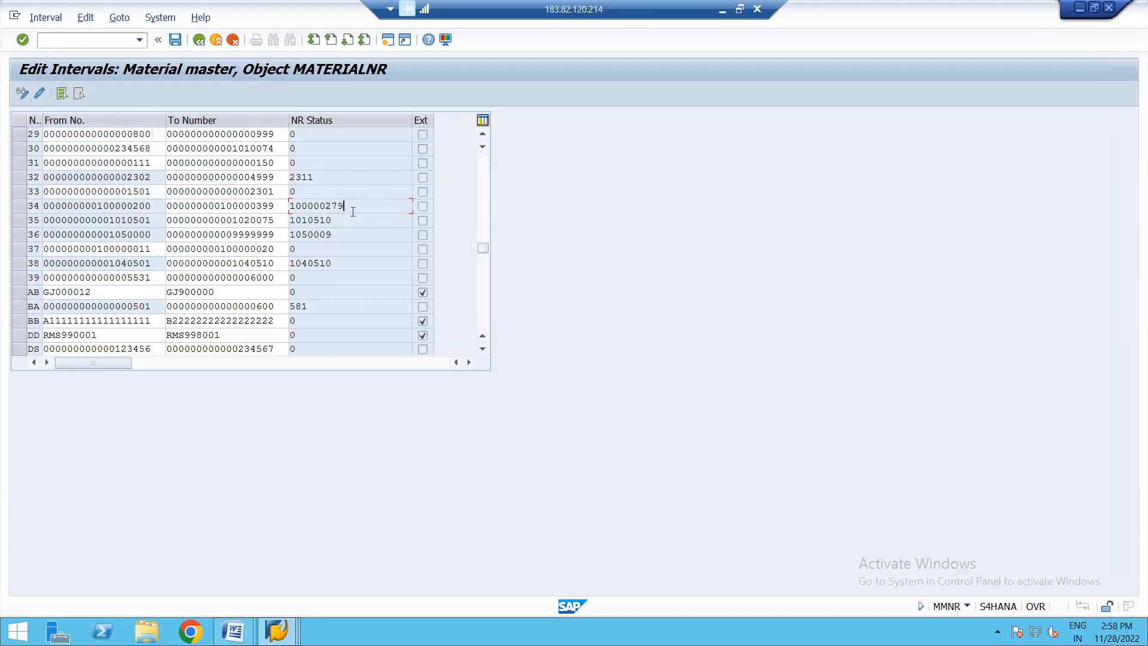
left_click(199, 39)
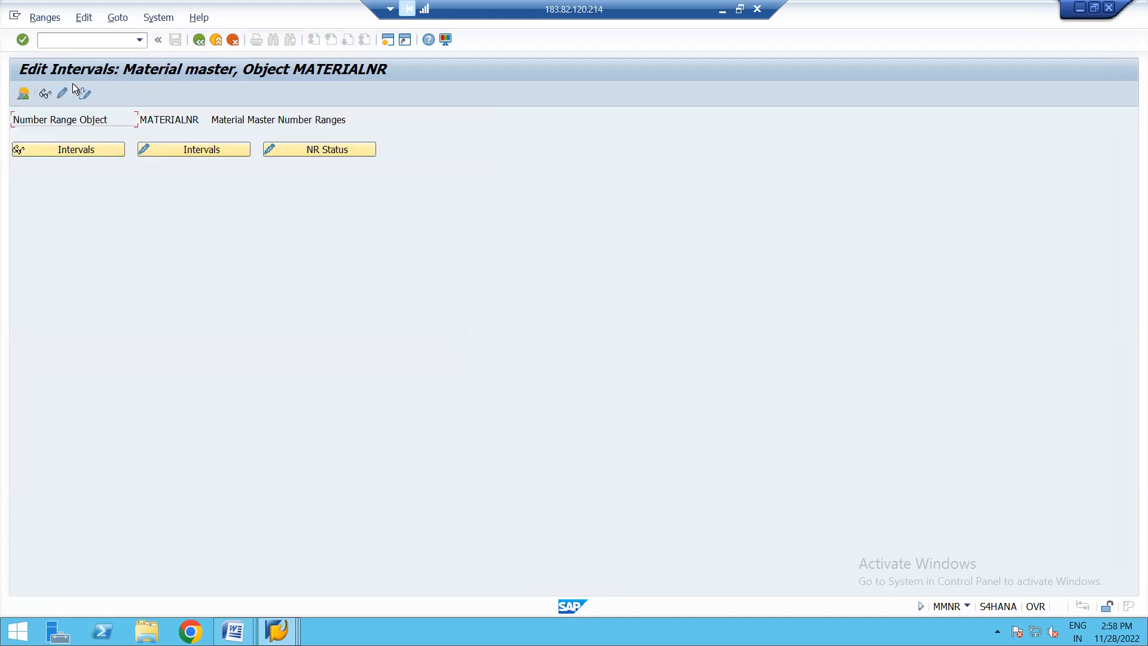
- Reopen the number range groups for changing and look for ROH among the non-assigned material types
left_click(62, 93)
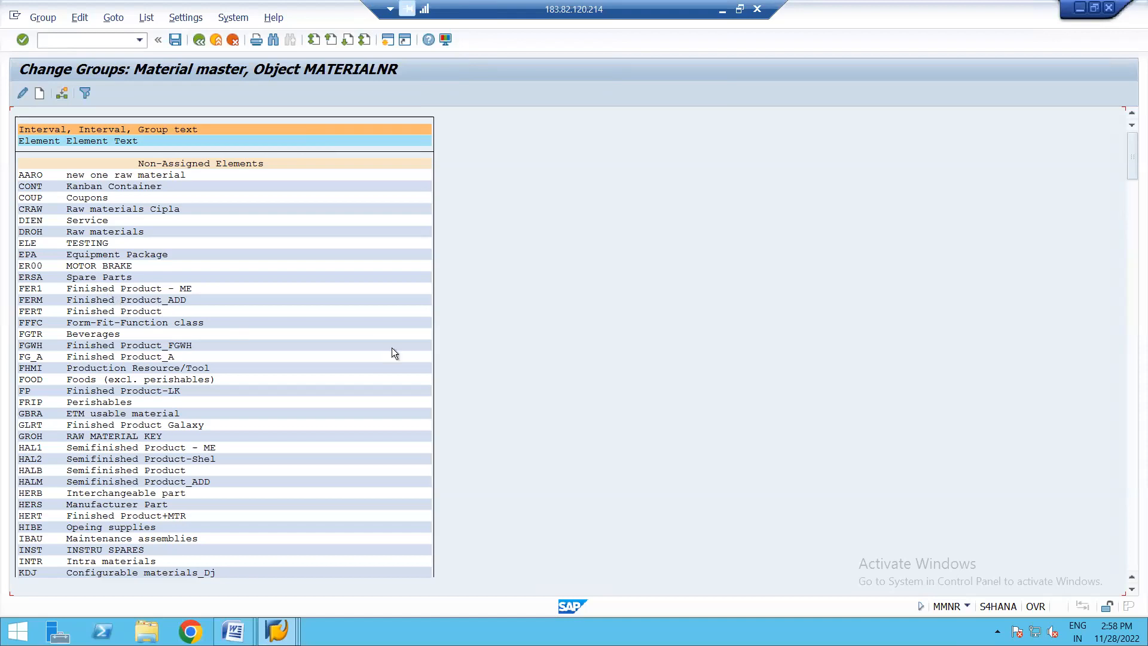
left_click_drag(1132, 171, 1134, 253)
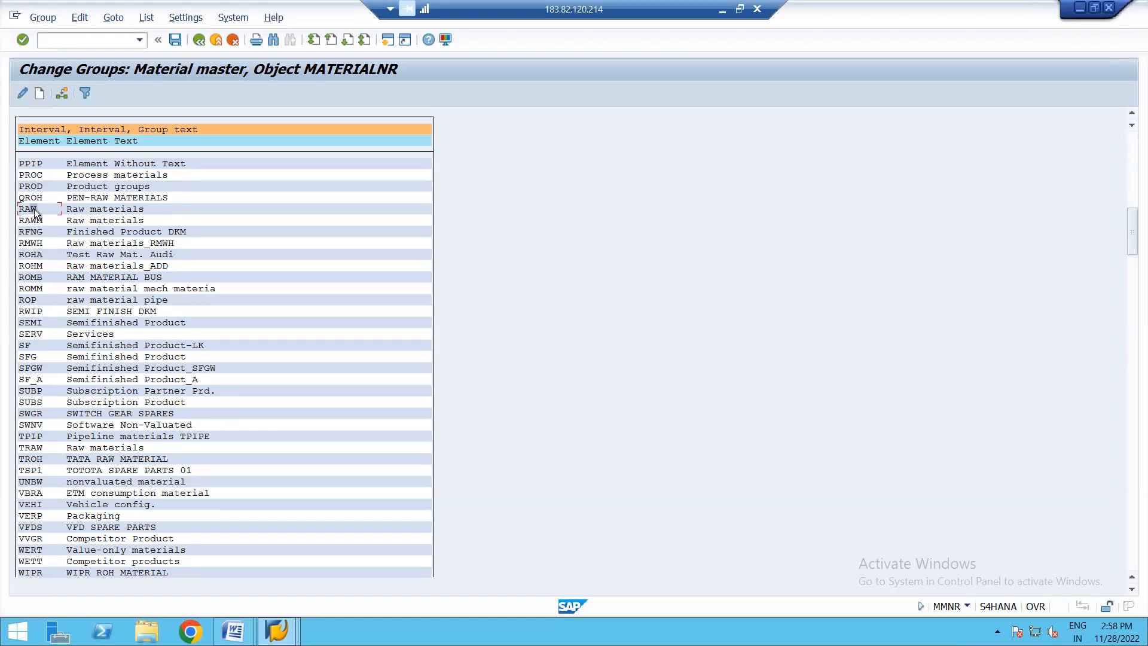
scroll(34, 209, "up", 2)
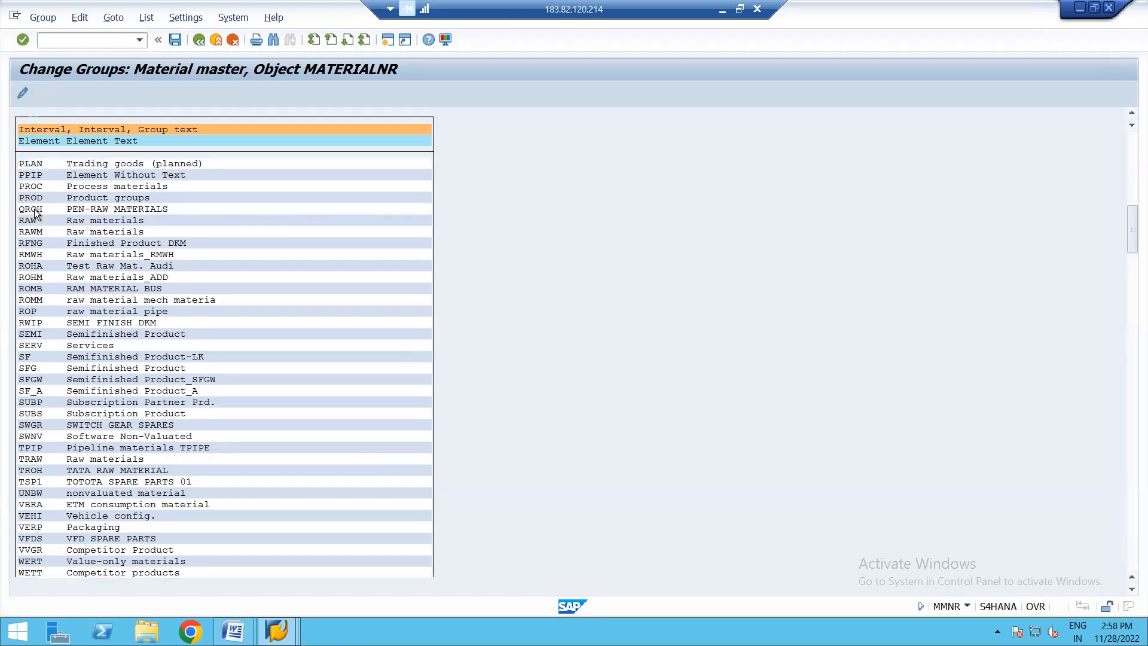
key("Down")
key("Down")
key("Down")
key("Down")
key("Down")
key("Down")
key("Down")
key("Down")
key("Down")
key("Down")
key("Down")
key("Down")
key("Down")
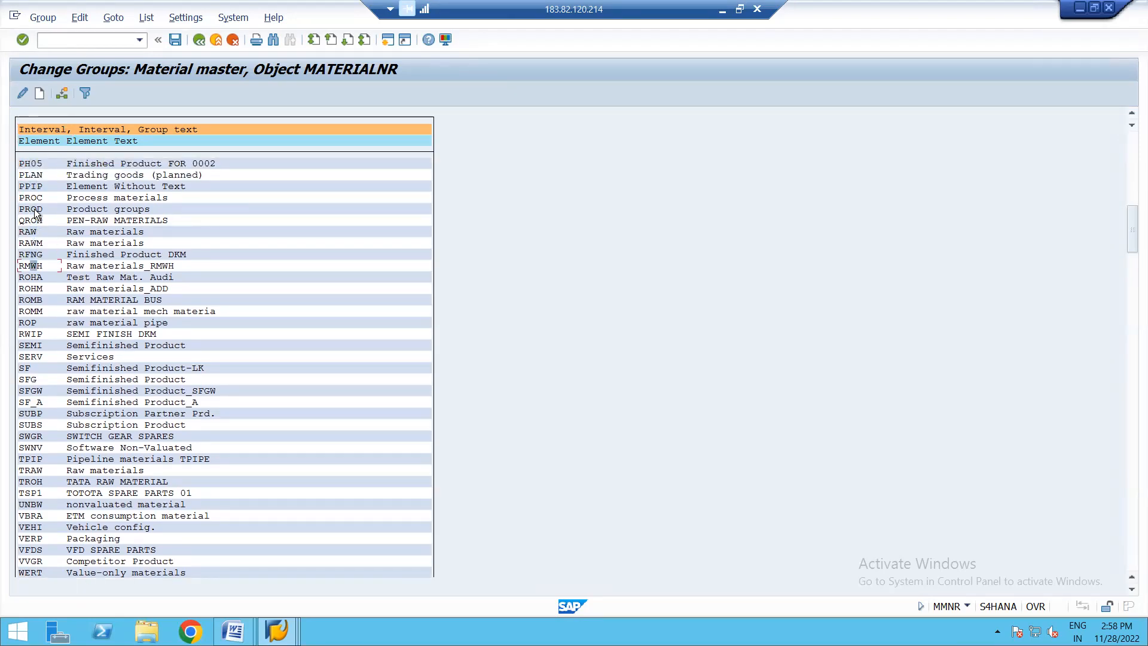
key("Down")
key("Down")
key("Down")
key("Down")
key("Down")
key("Down")
key("Down")
key("Down")
key("Down")
key("Down")
key("Down")
key("Down")
- Search the groups for ROH again and jump to the ROH RAW MATERIAL entry
key("ctrl+f")
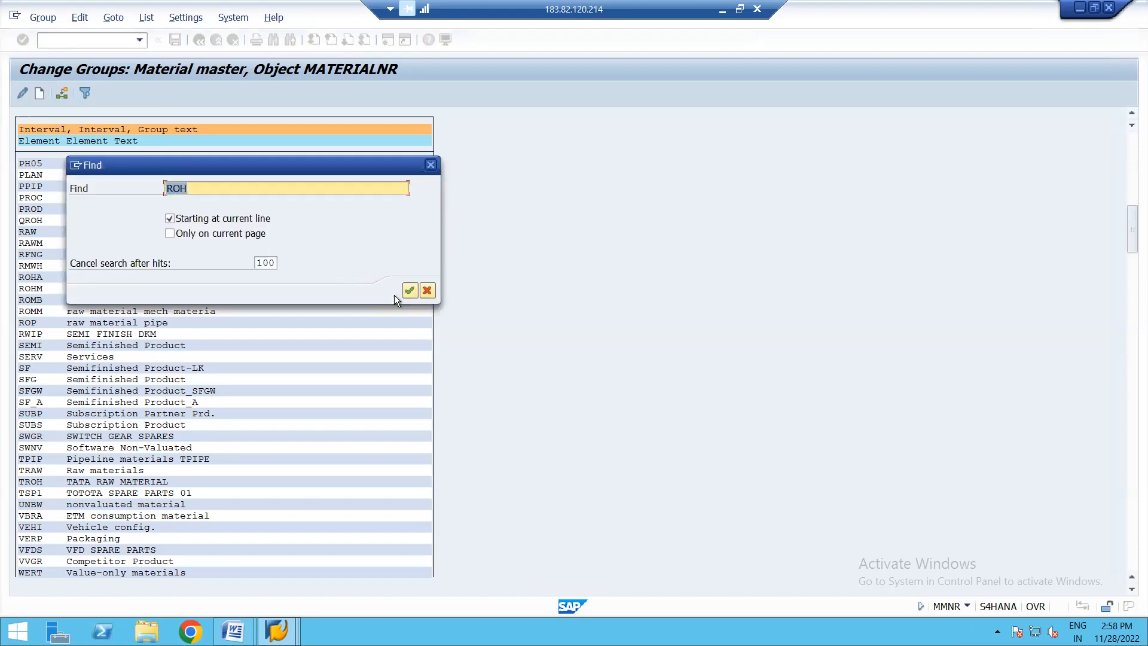
left_click(409, 291)
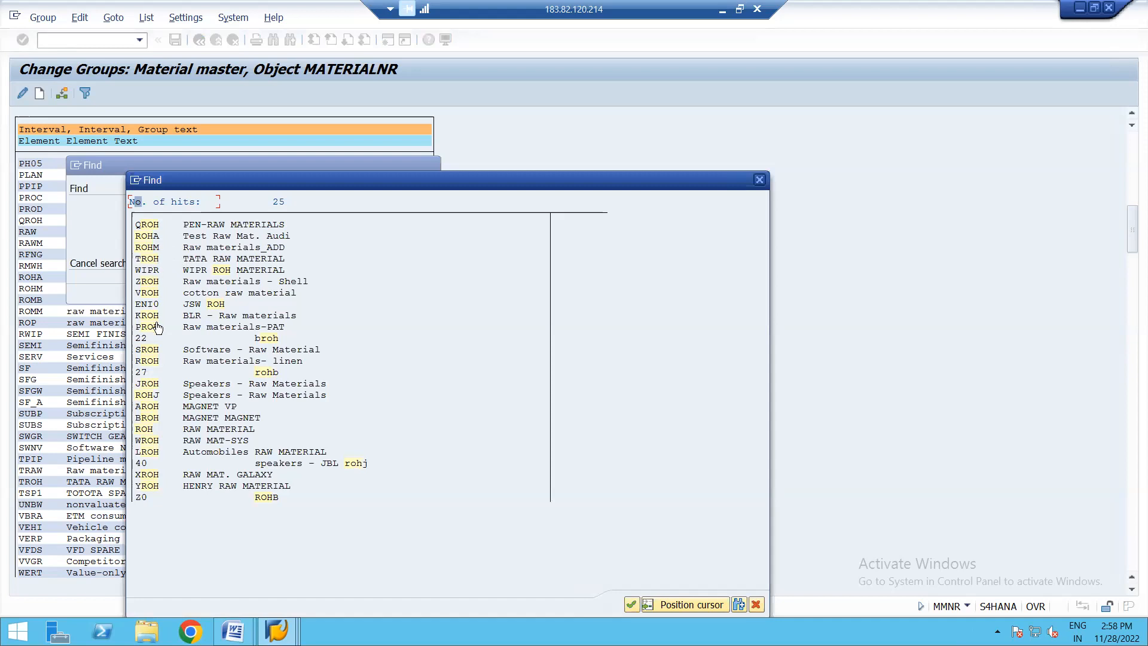
left_click(196, 429)
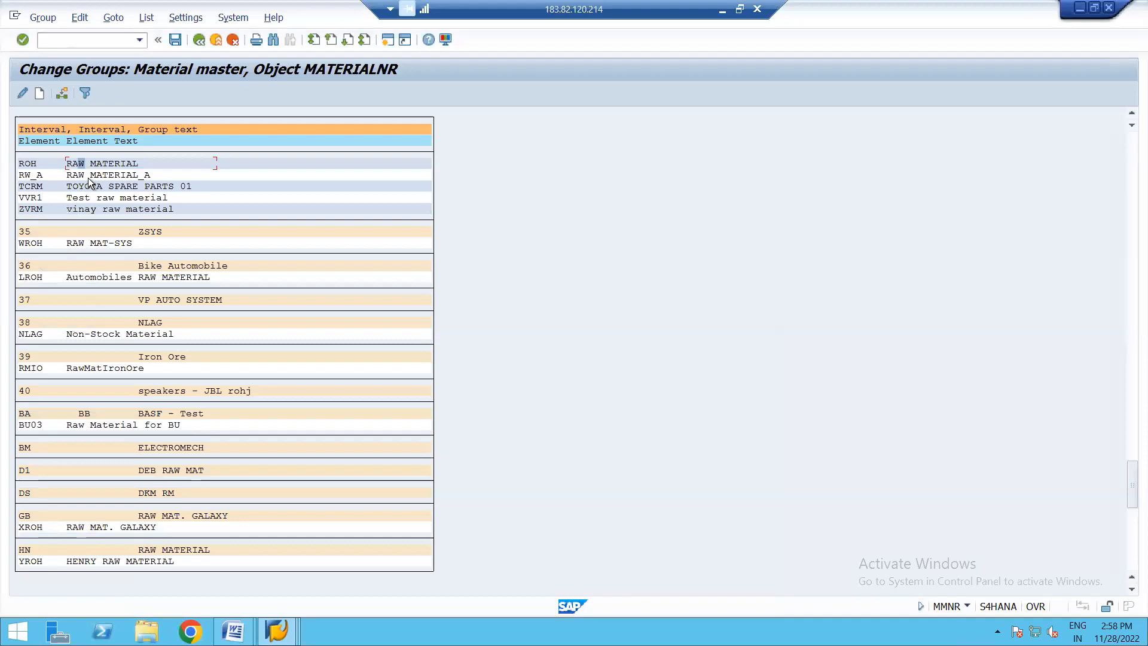
- Assign material type ROH to the group with number range 34, save the change, and leave the group maintenance
left_click(35, 164)
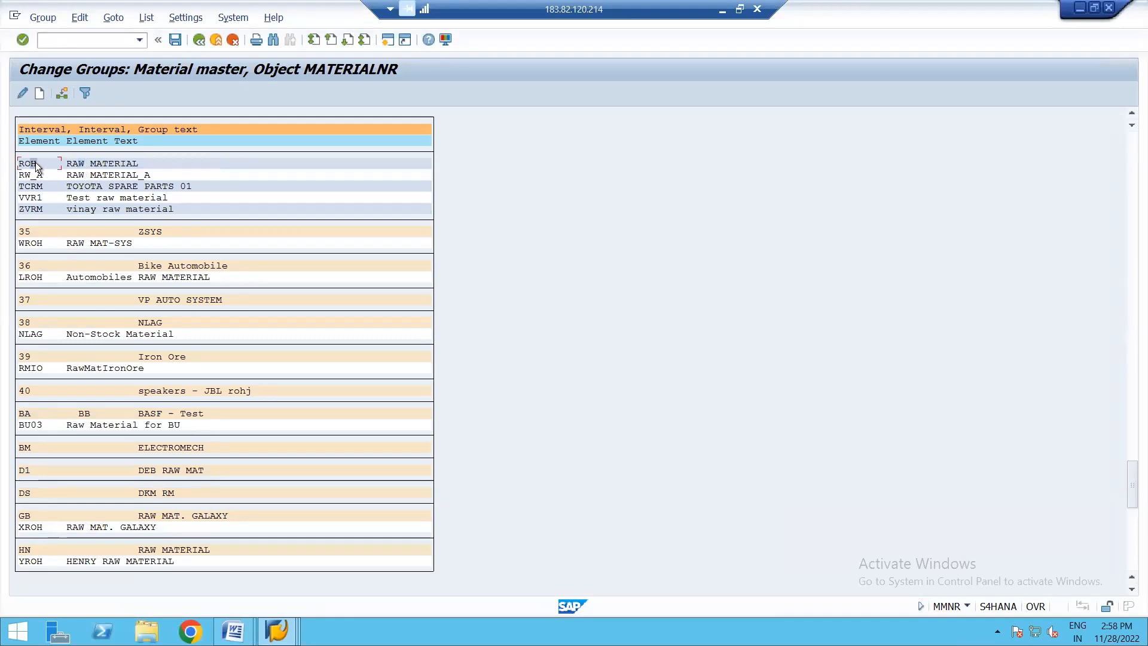
left_click(63, 95)
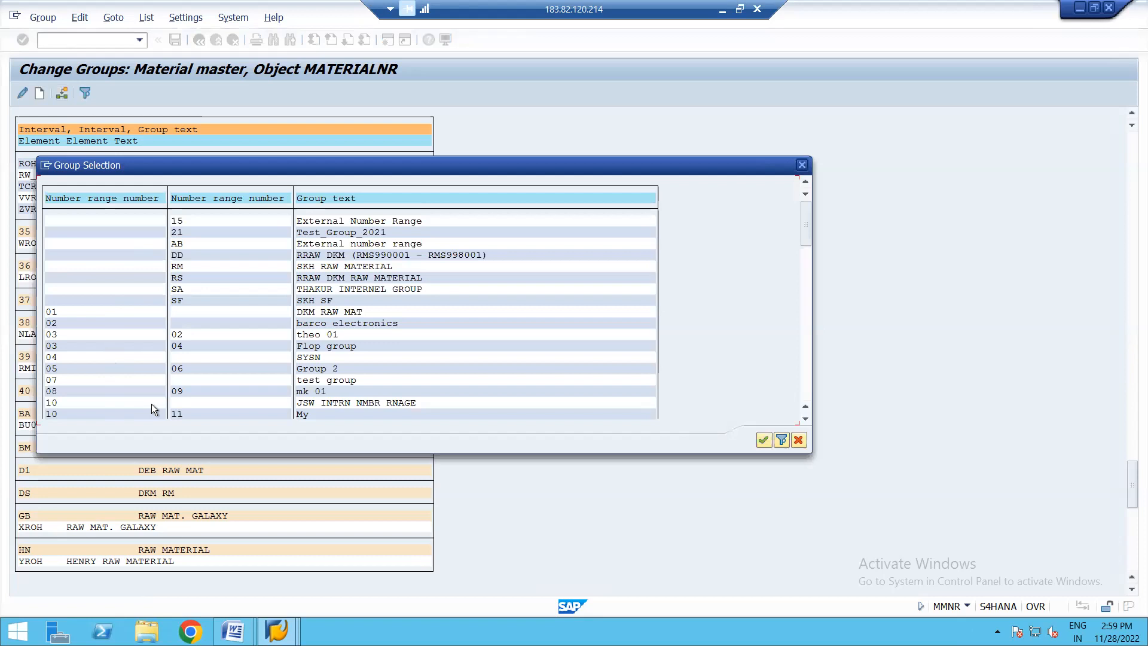
left_click(808, 313)
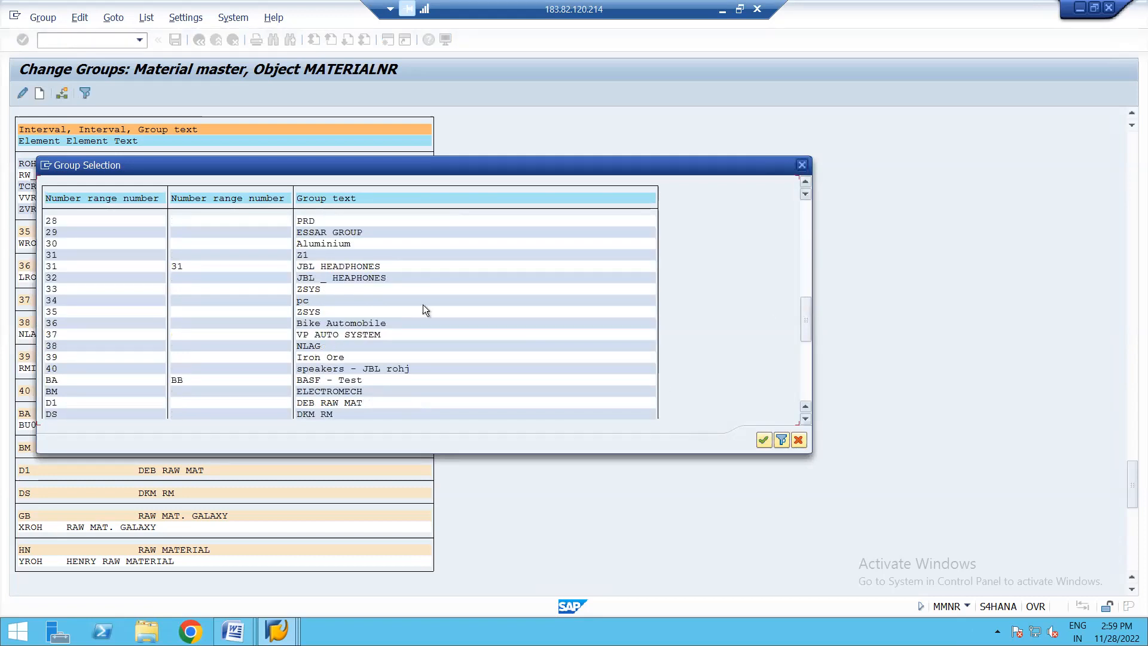
double_click(309, 302)
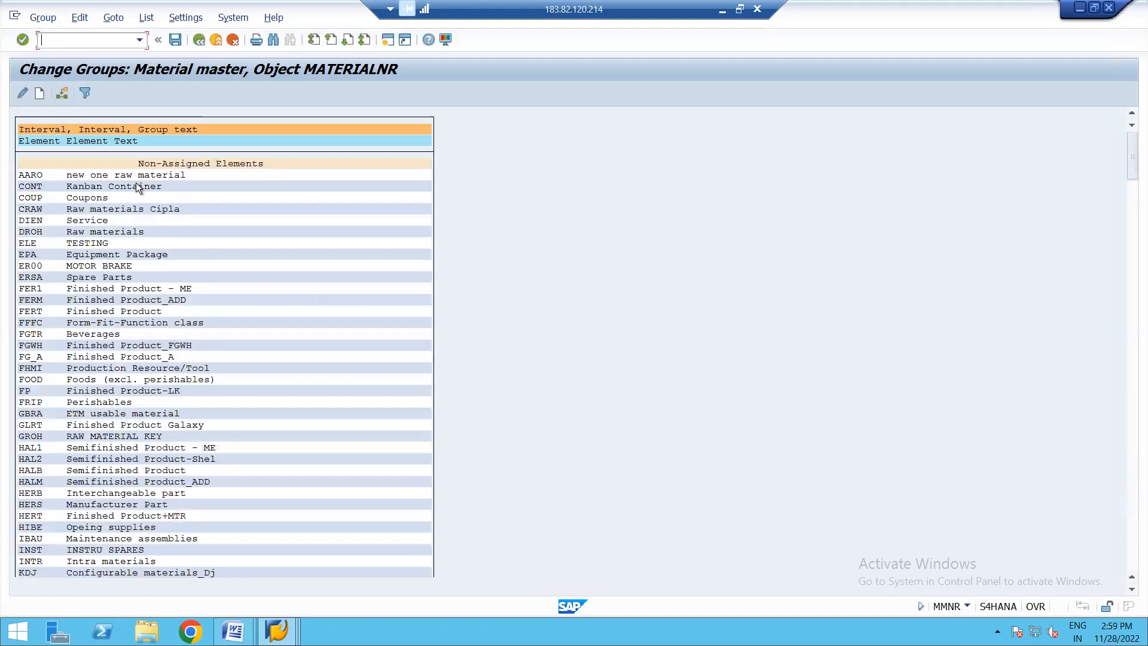
left_click(176, 39)
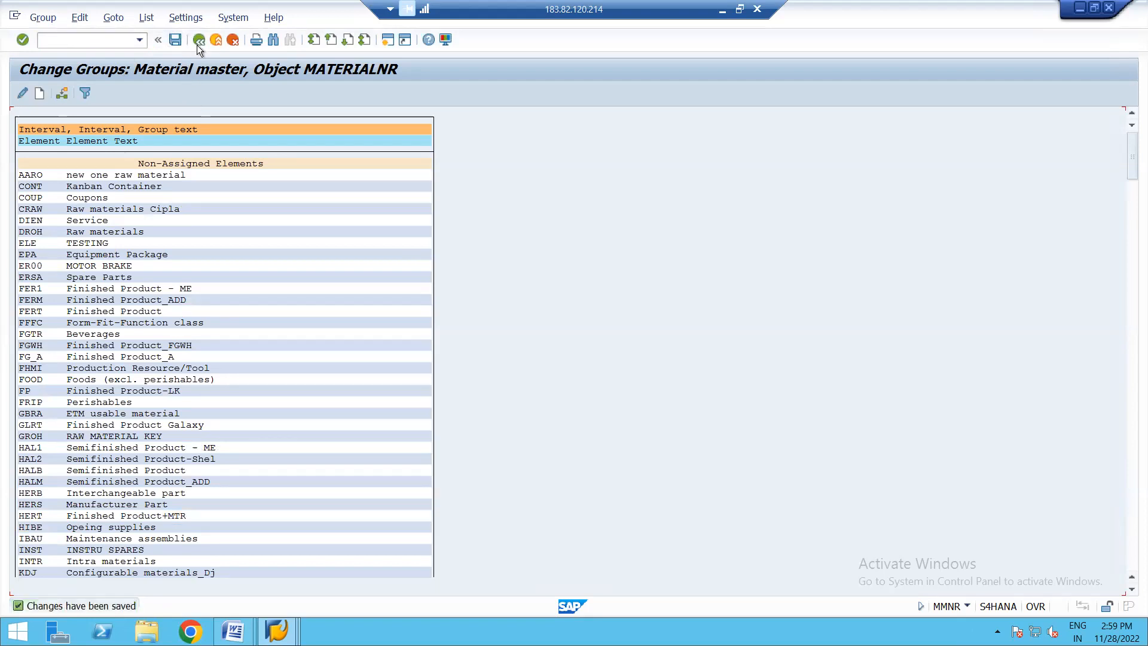
left_click(199, 40)
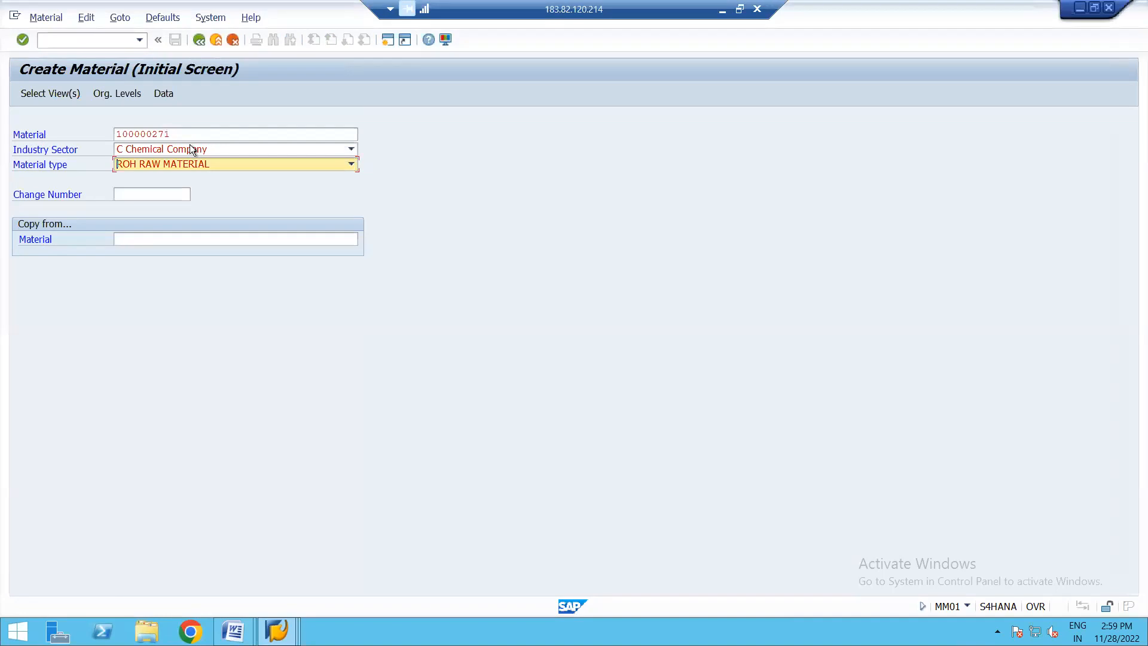
- Retry creating material 100000271 with sector C Chemical Company and type ROH, and restart transaction MM01
key("Return")
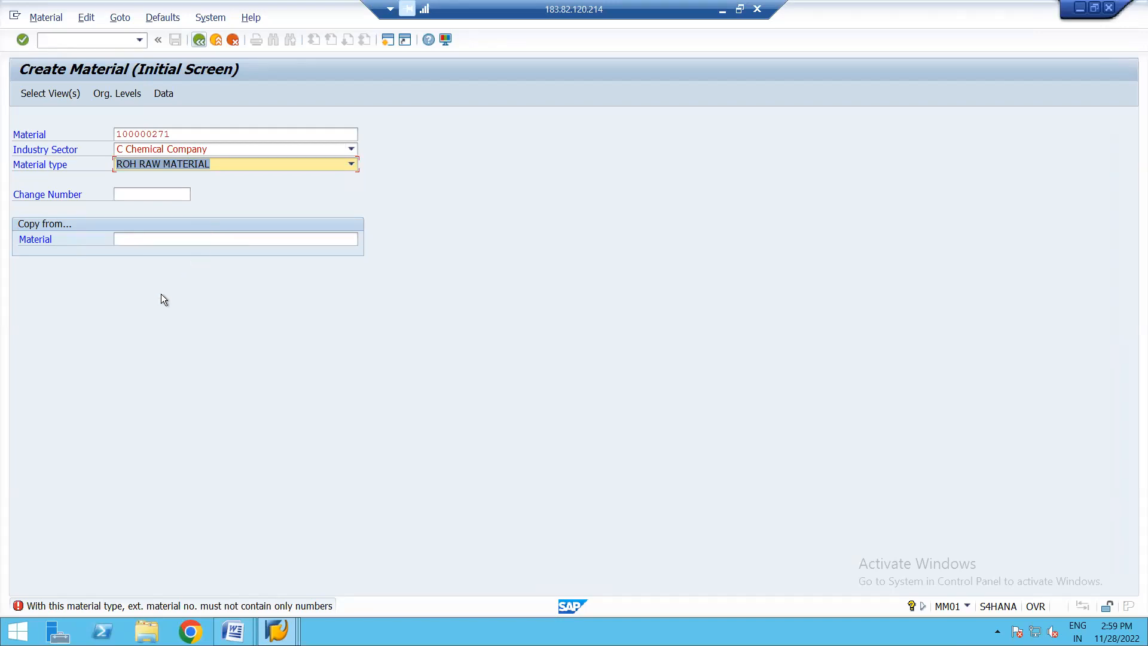
left_click(200, 39)
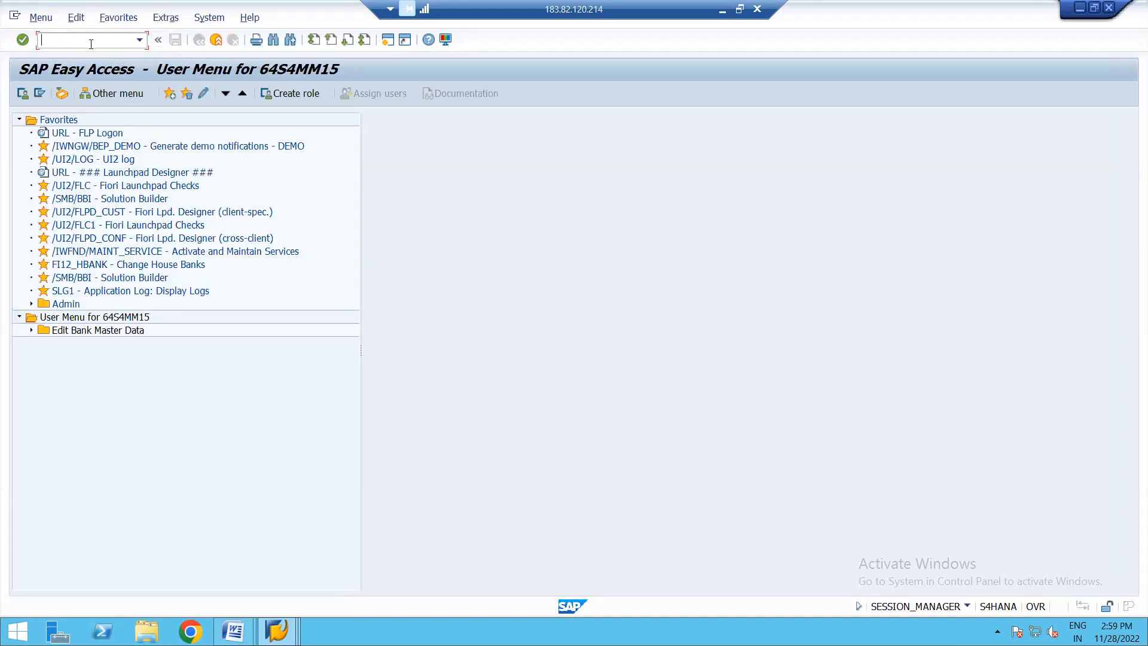
type("MM01")
key("Return")
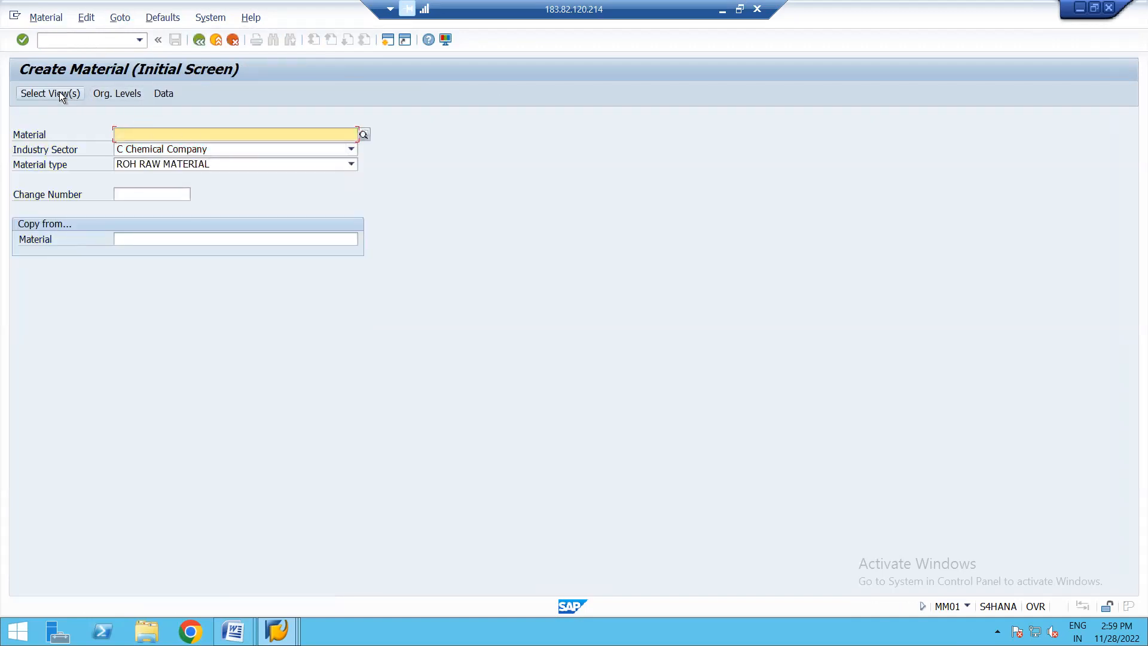
- Enter the existing material 100000271 again on the creation screen and read the long text of the error message
left_click(54, 20)
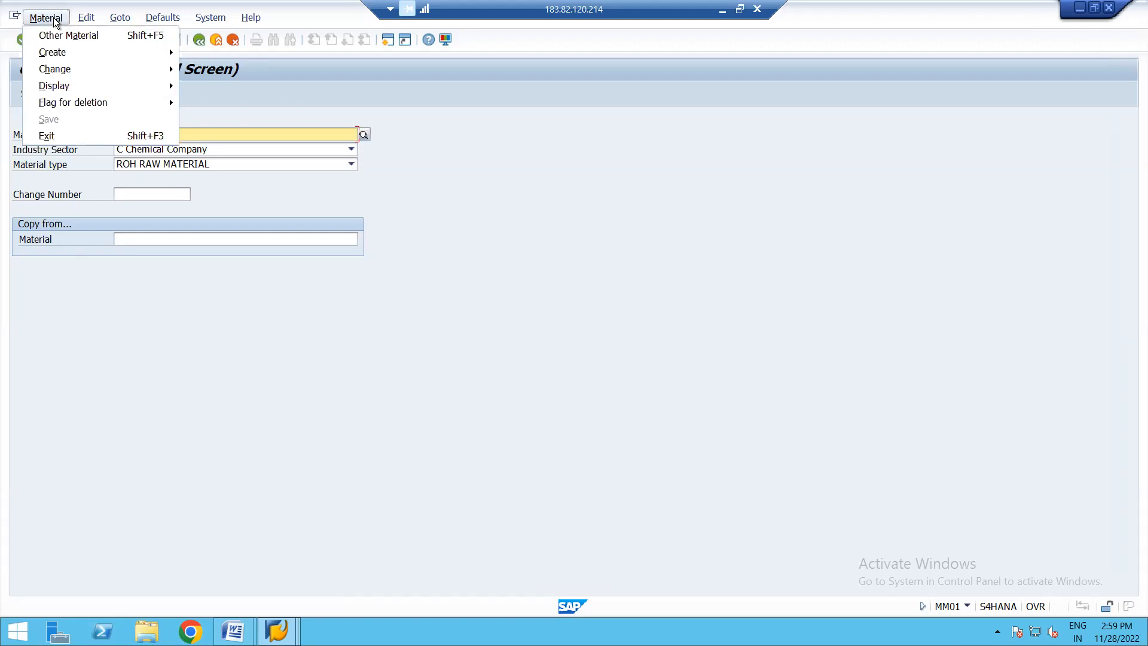
left_click(130, 286)
left_click(152, 131)
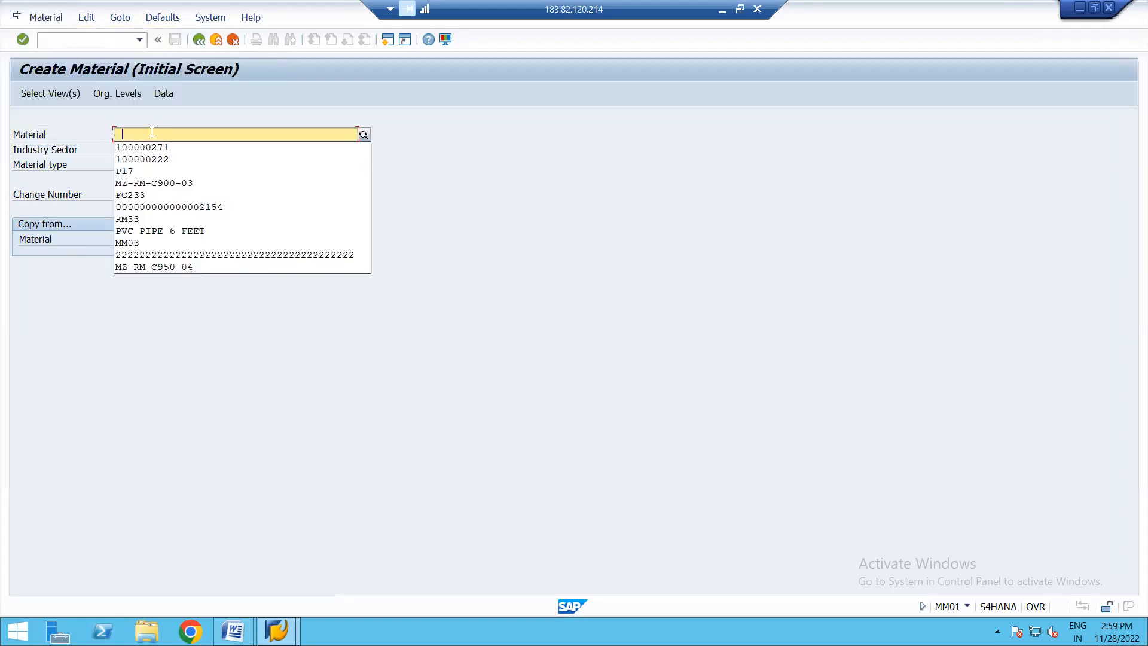
left_click(164, 148)
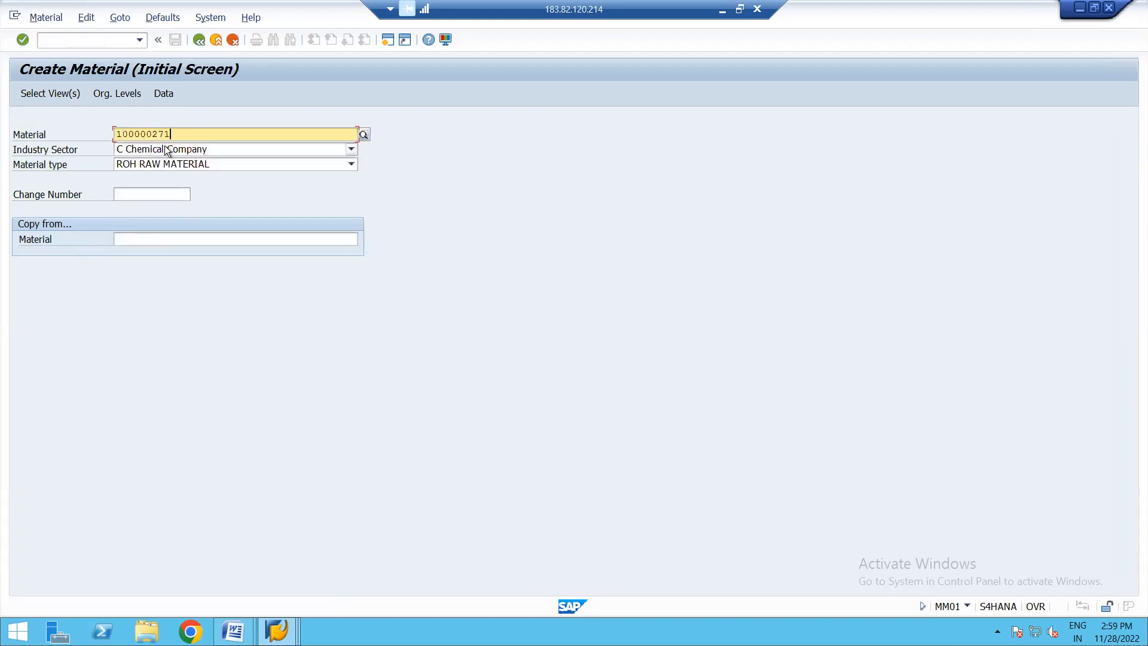
key("Return")
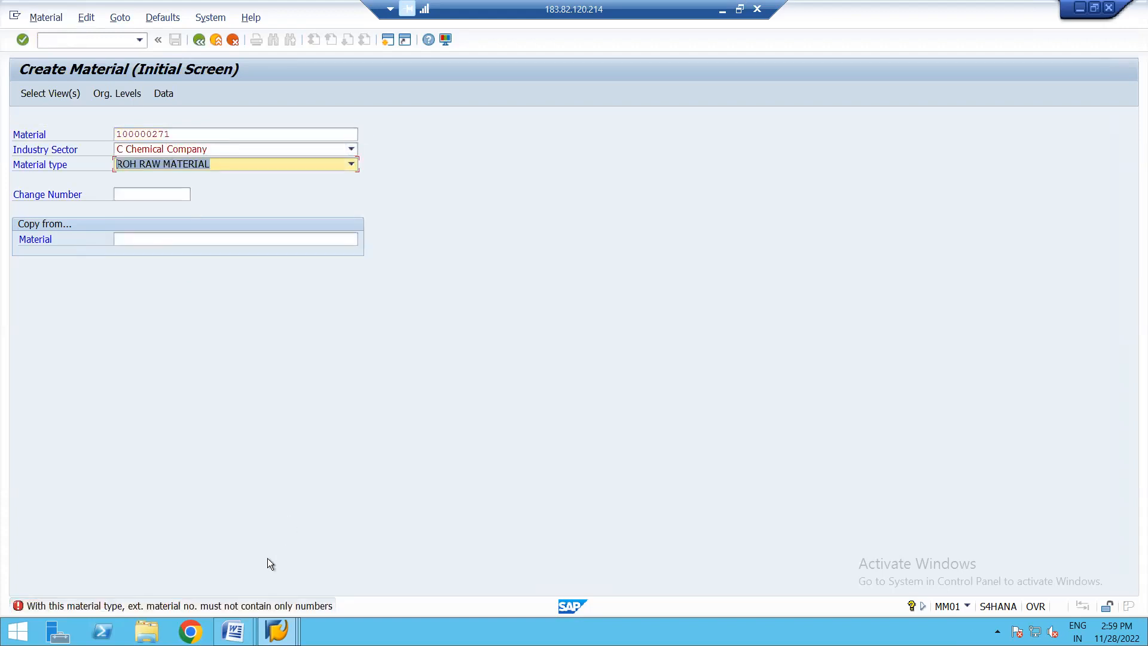
double_click(181, 607)
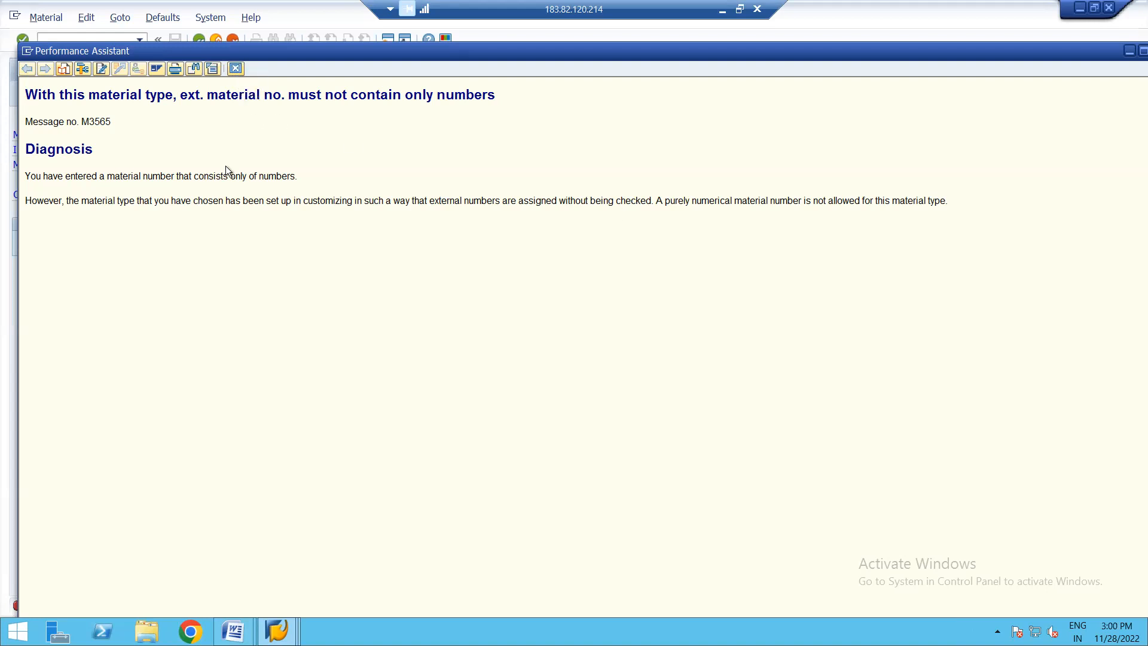
left_click(235, 69)
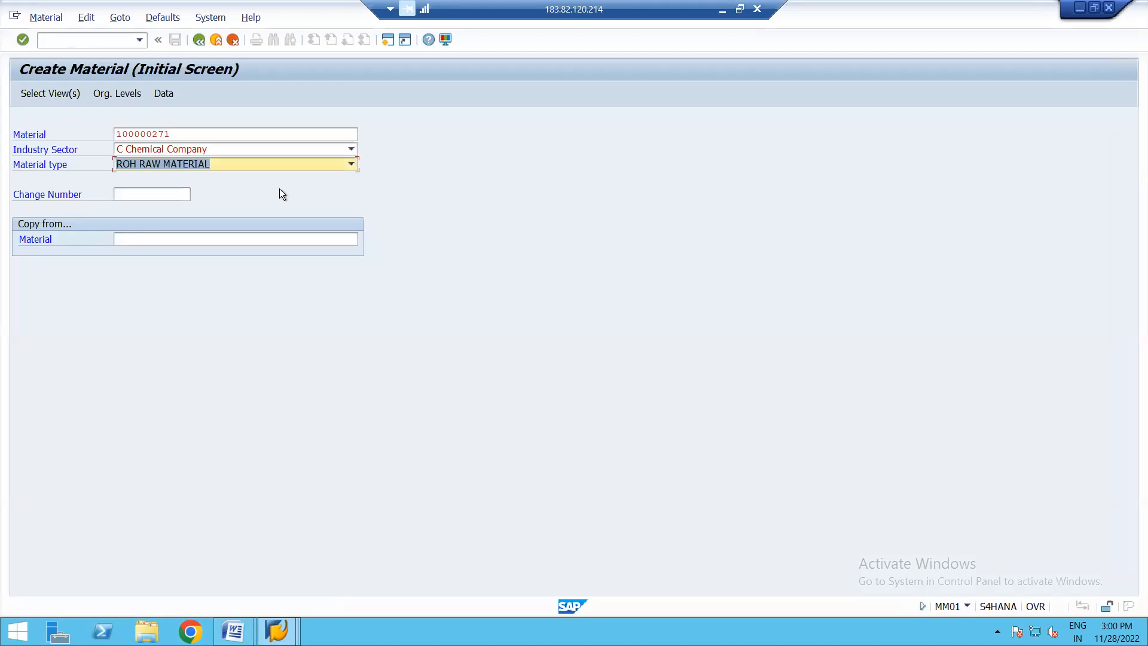
- Switch to displaying materials and look up 100000271 and 100000272
left_click(46, 17)
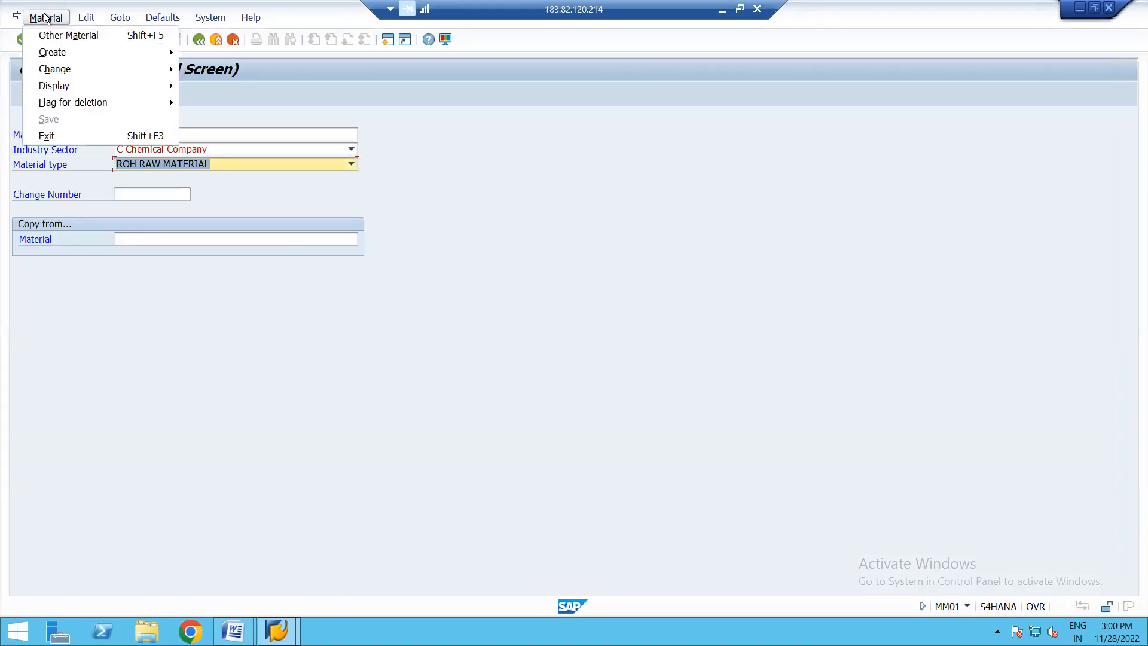
mouse_move(119, 85)
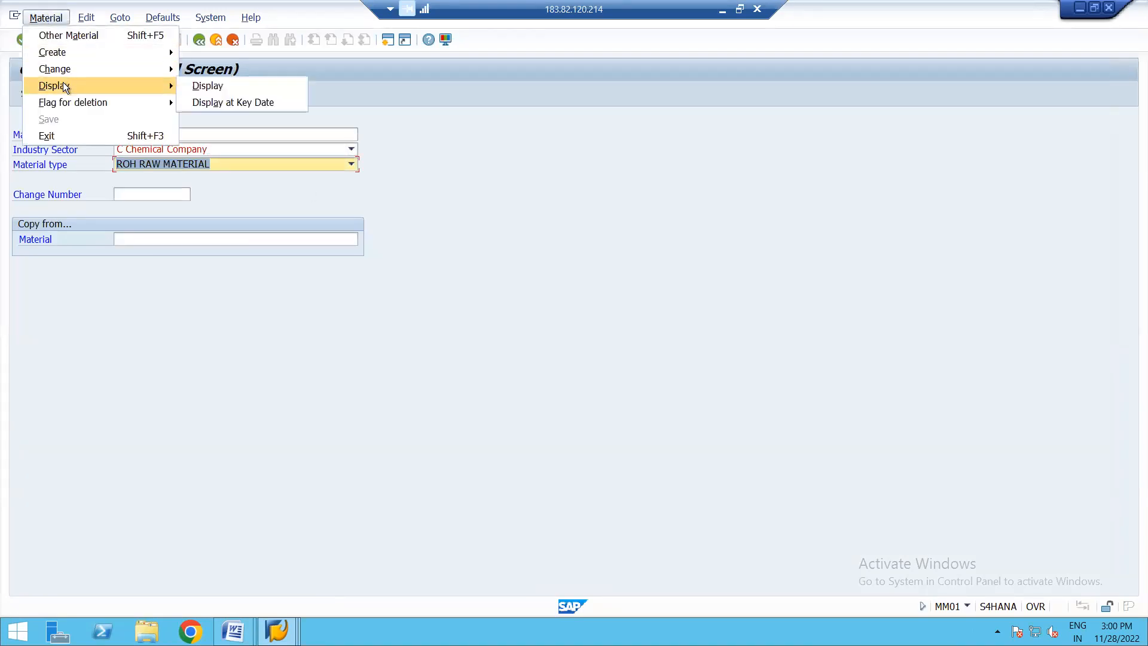
left_click(232, 85)
key("Return")
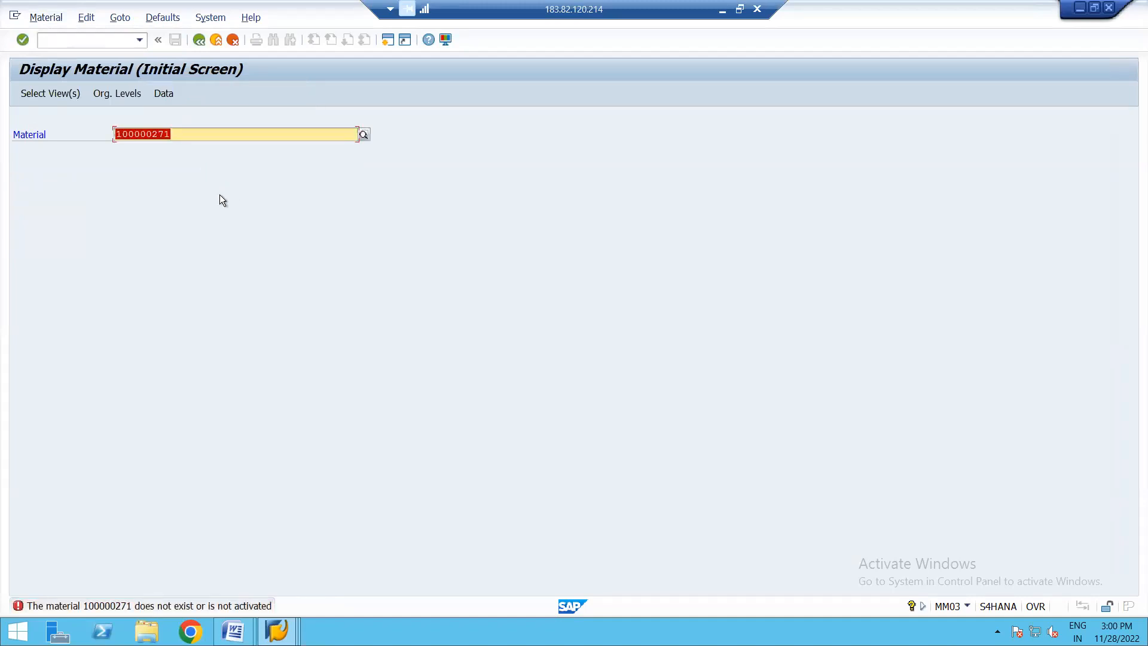
left_click(185, 134)
key("BackSpace")
type("2")
key("Return")
- Leave the material display and reopen transaction MM01 for creating a material
left_click(198, 39)
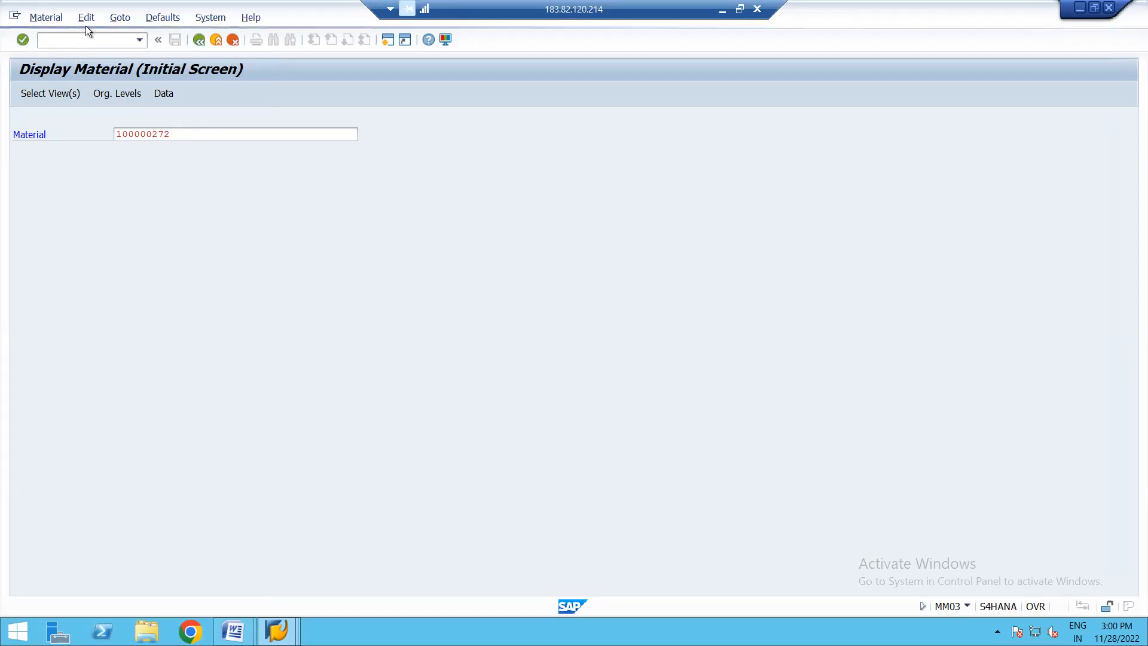
type("MM01")
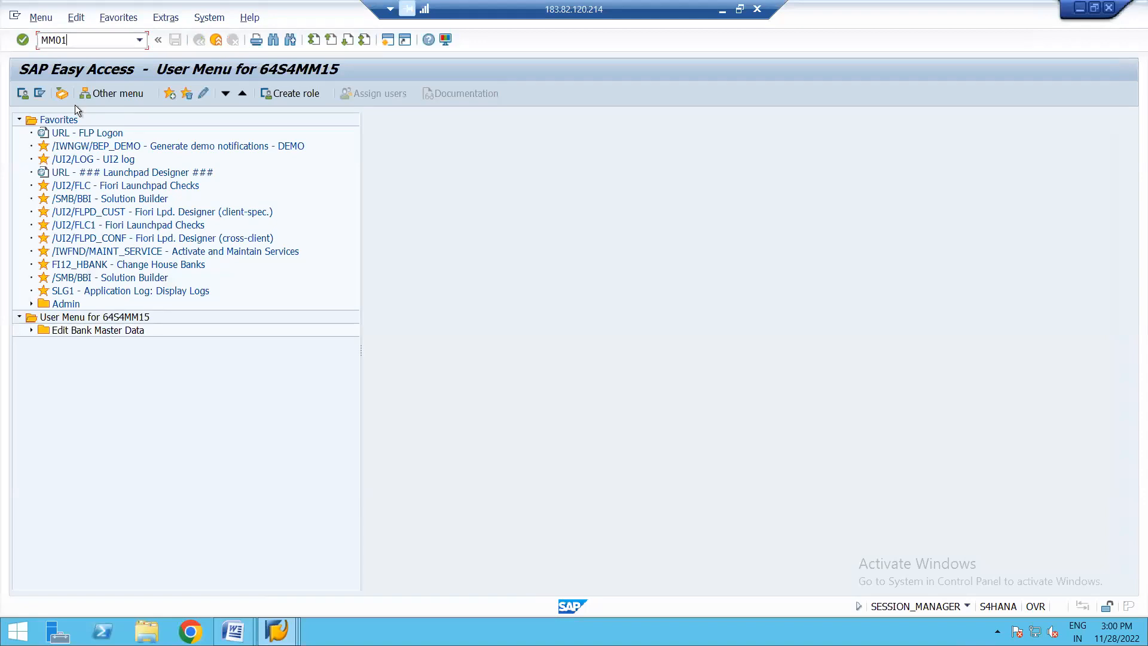
key("Return")
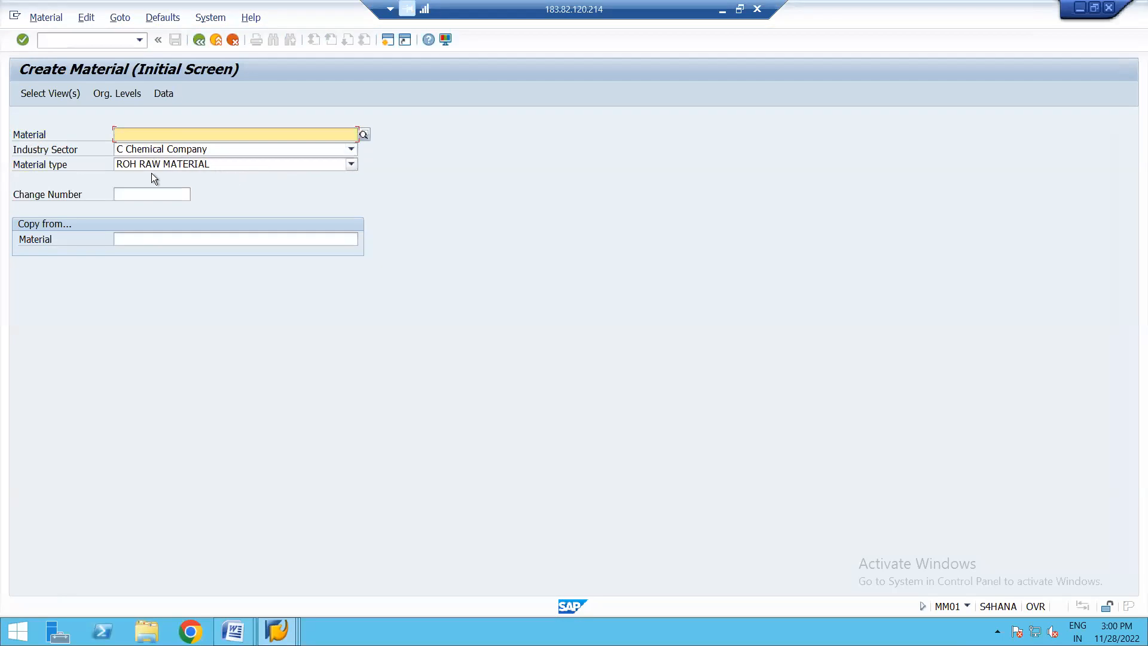
- Select the views Basic Data 1, Purchasing, General Plant Data / Storage 1 and 2, and Accounting 1 for the new raw material
left_click(50, 93)
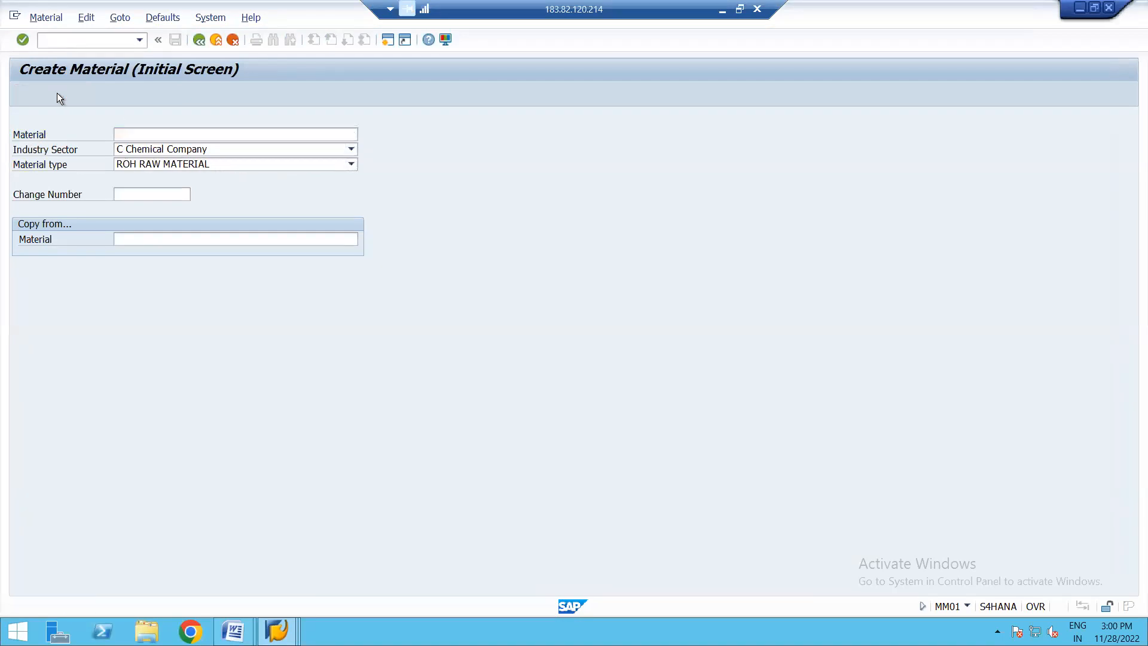
left_click(250, 189)
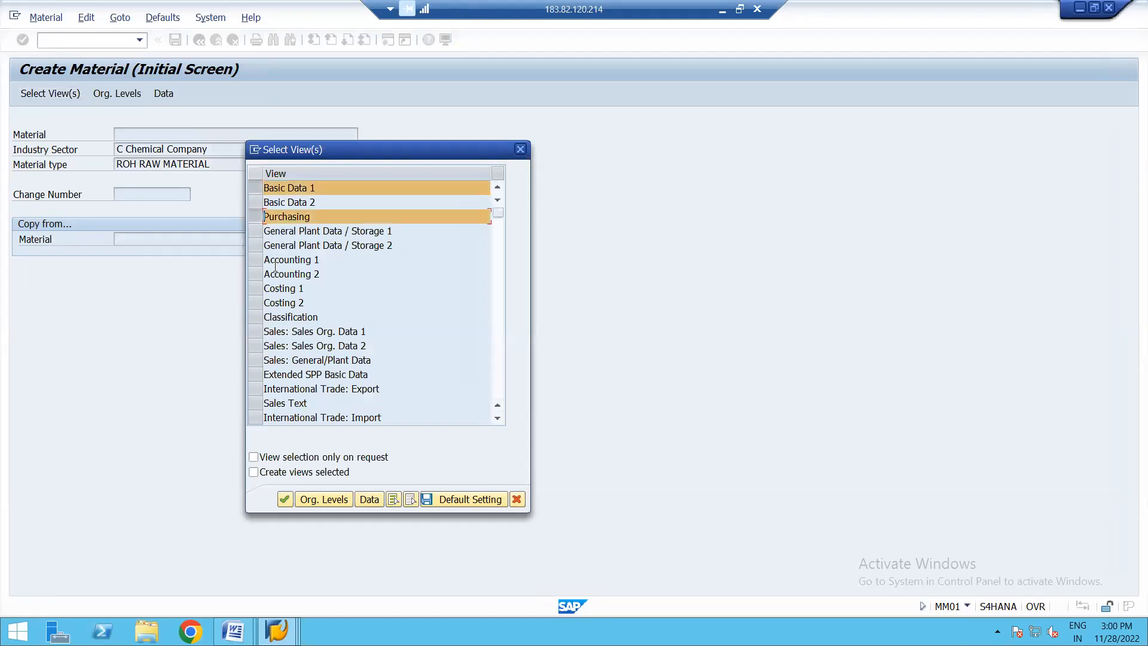
left_click(253, 262)
left_click(250, 243)
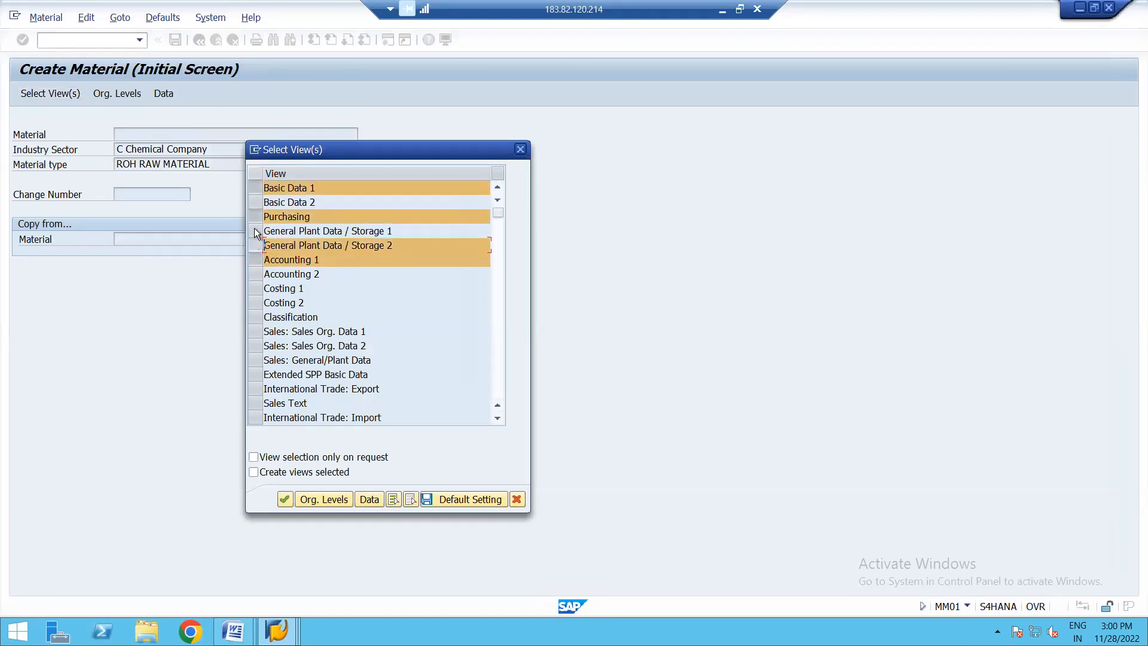
left_click(253, 229)
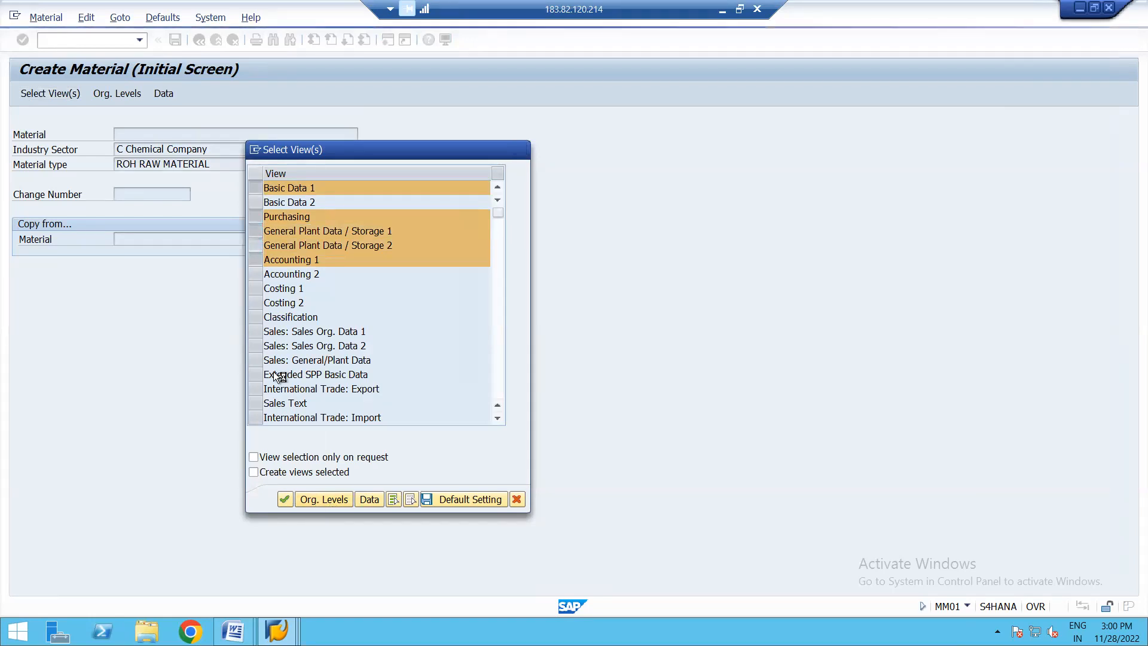
key("Return")
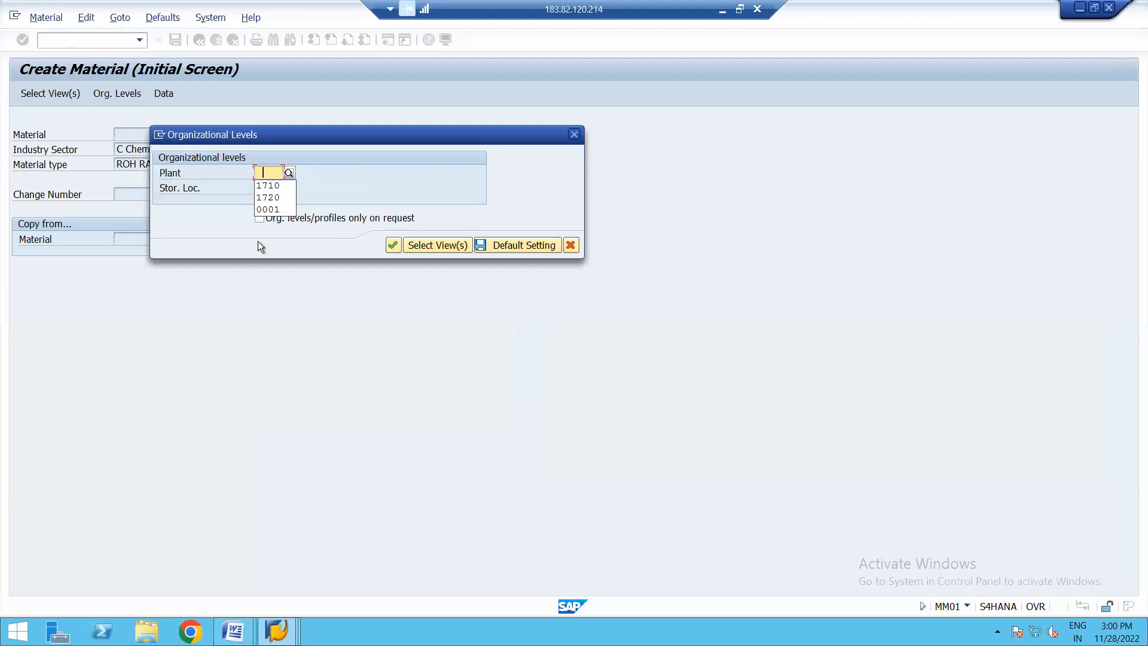
- Set the organizational levels to plant 1710 and storage location 171A
left_click(269, 186)
left_click(271, 189)
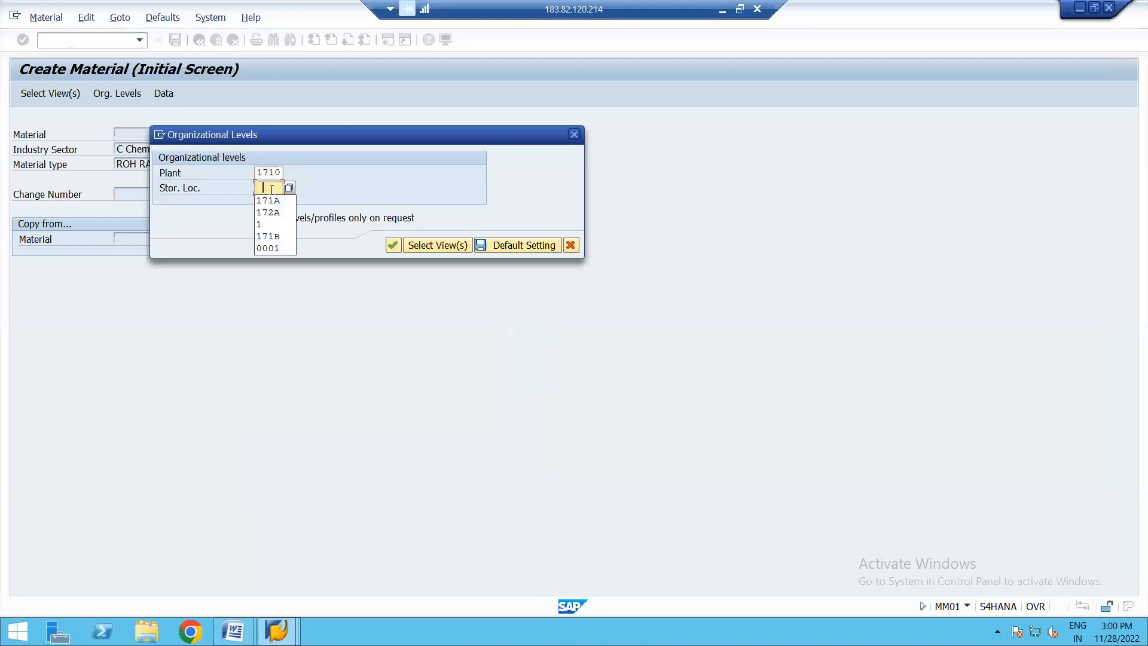
left_click(282, 198)
key("Return")
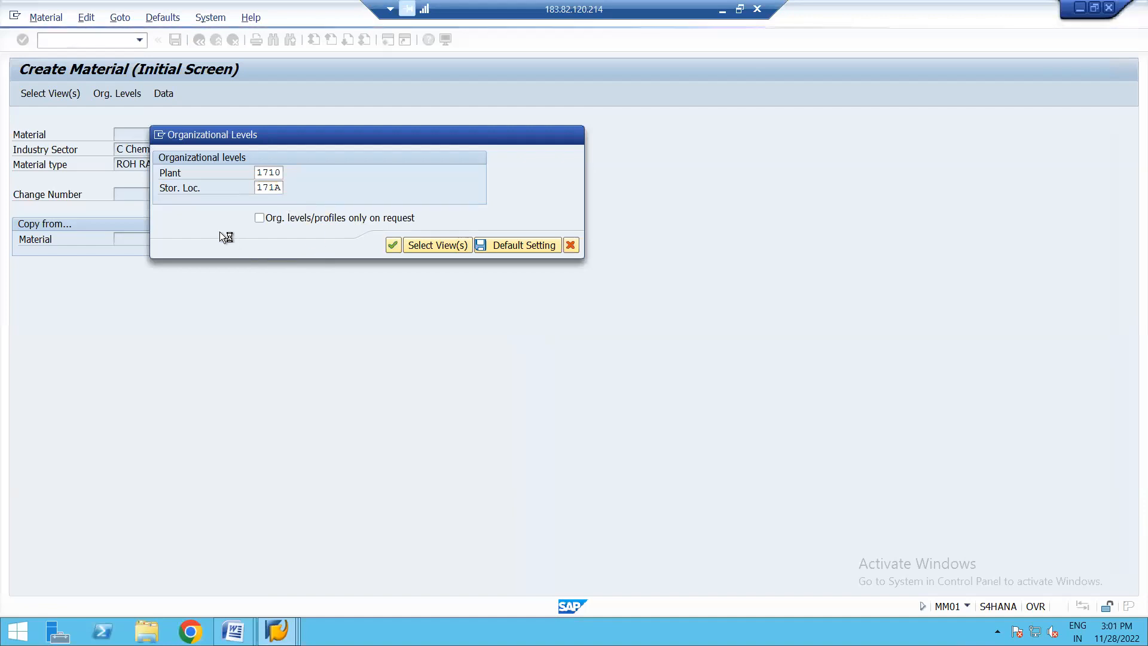
- Fill in the basic data with description BATCH MGMT MATERIAL 28 NOV 2022, base unit EA and material group 14
left_click(147, 165)
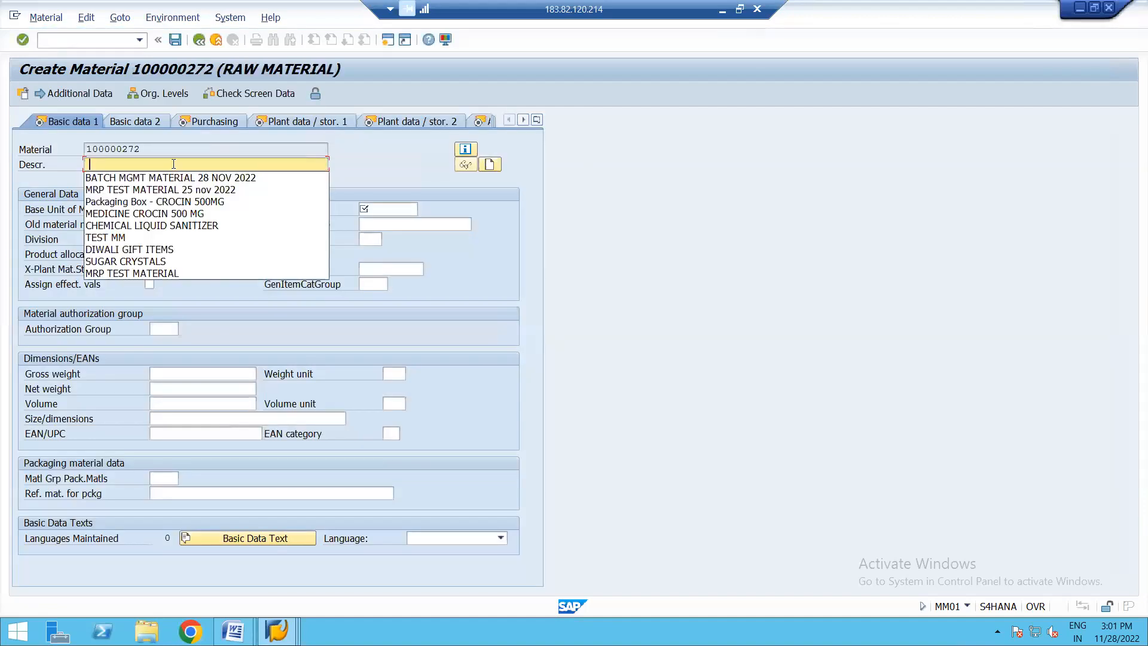
left_click(142, 177)
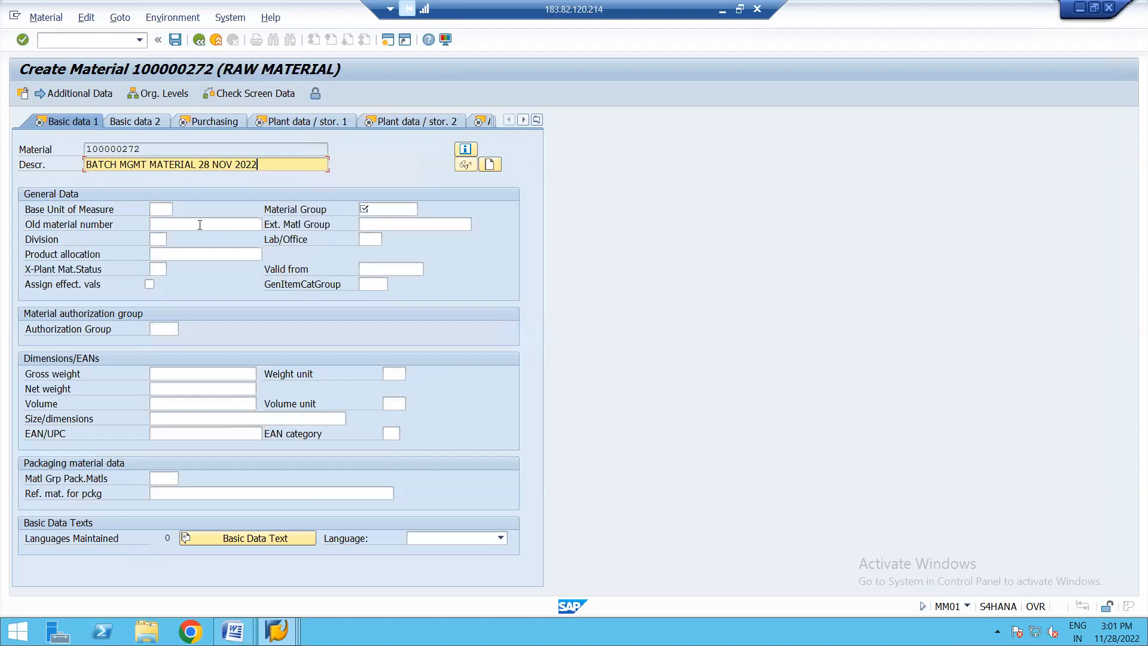
left_click(164, 205)
left_click(160, 224)
left_click(387, 208)
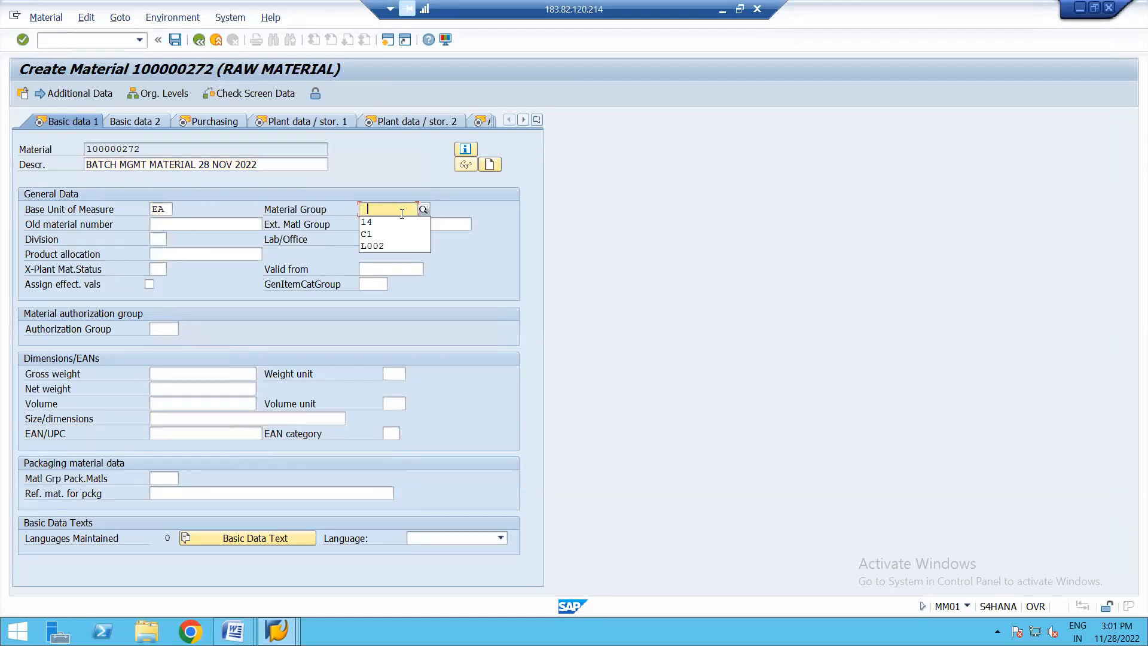
left_click(389, 222)
key("Return")
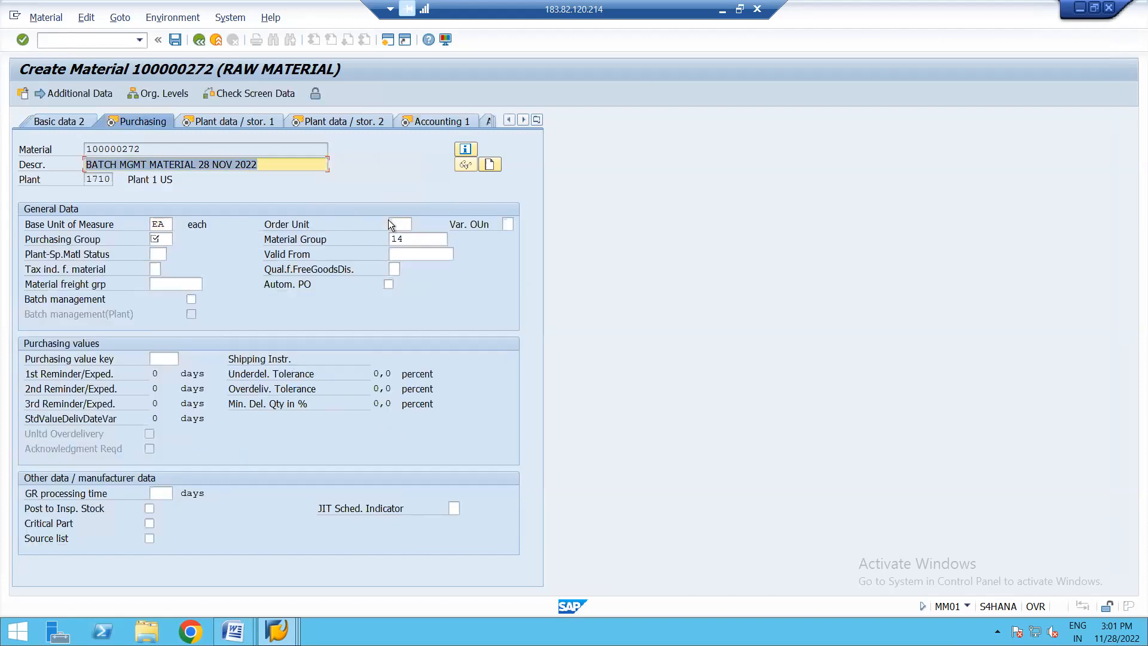
- Set purchasing group 002 with automatic PO allowed, and continue past both plant data views to the Accounting 1 view
left_click(161, 238)
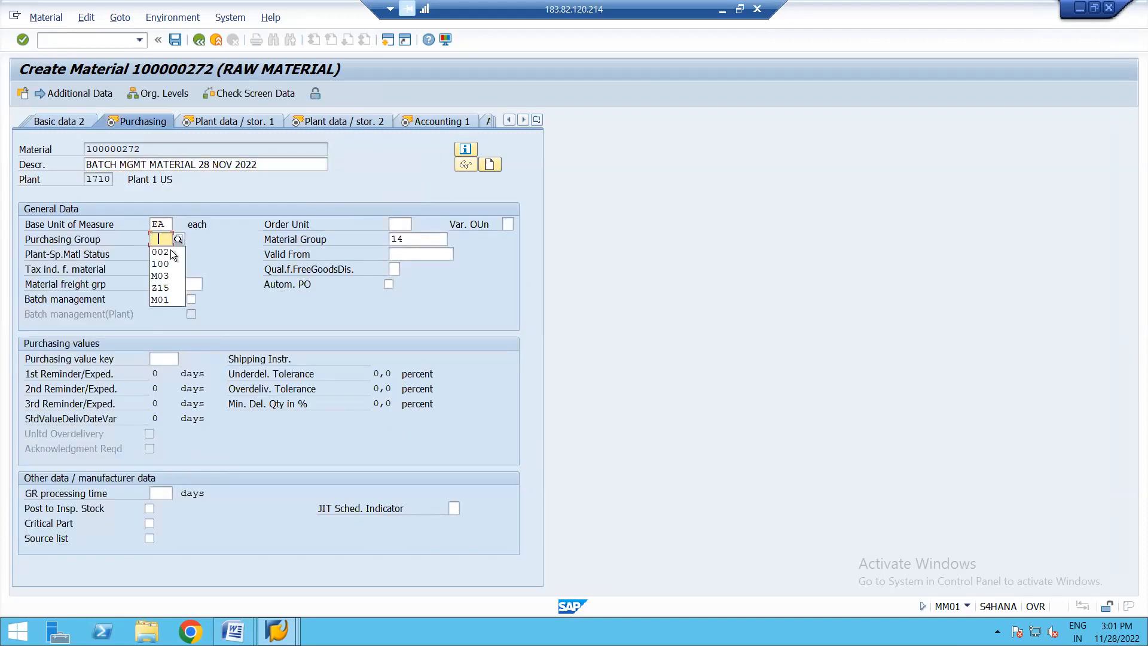
left_click(167, 250)
key("Return")
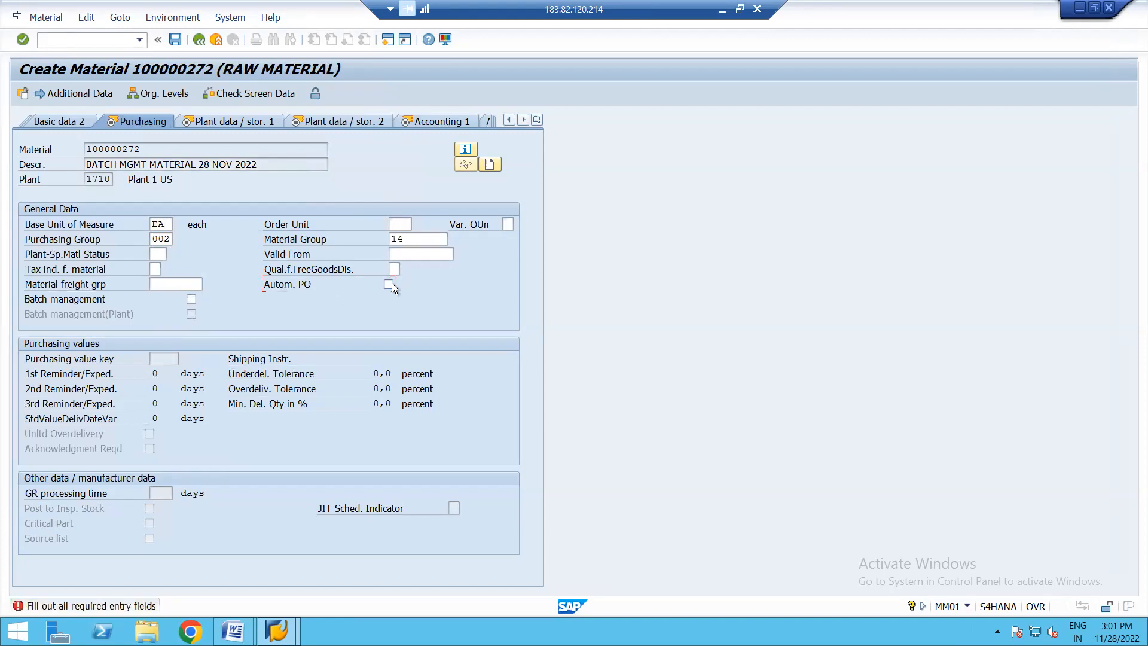
key("Return")
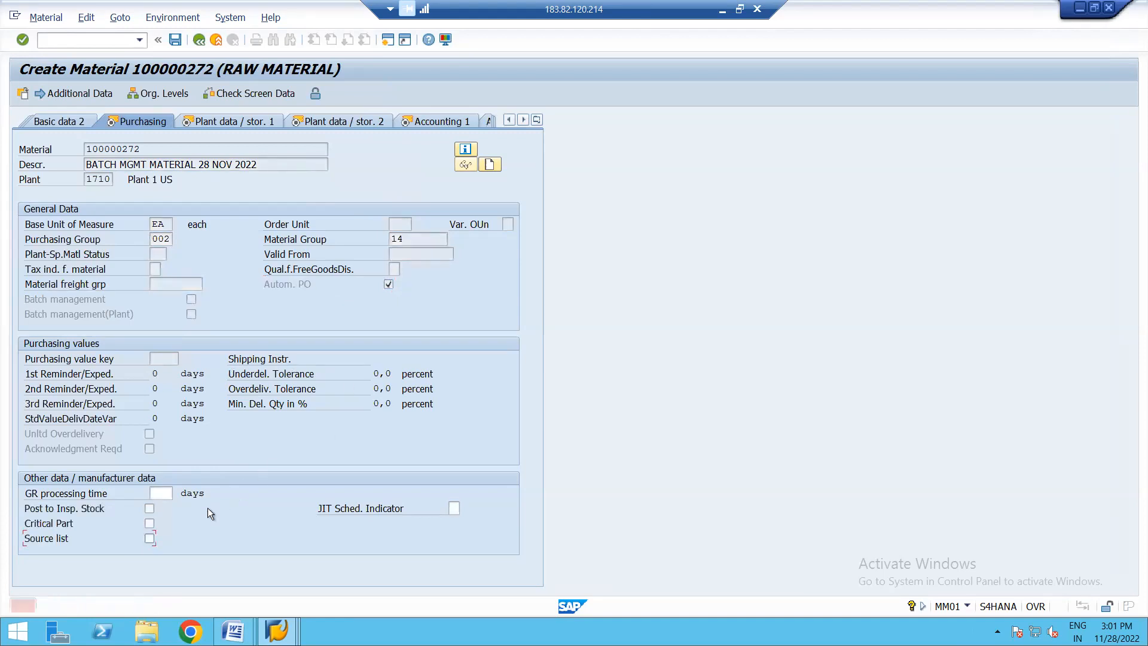
key("Return")
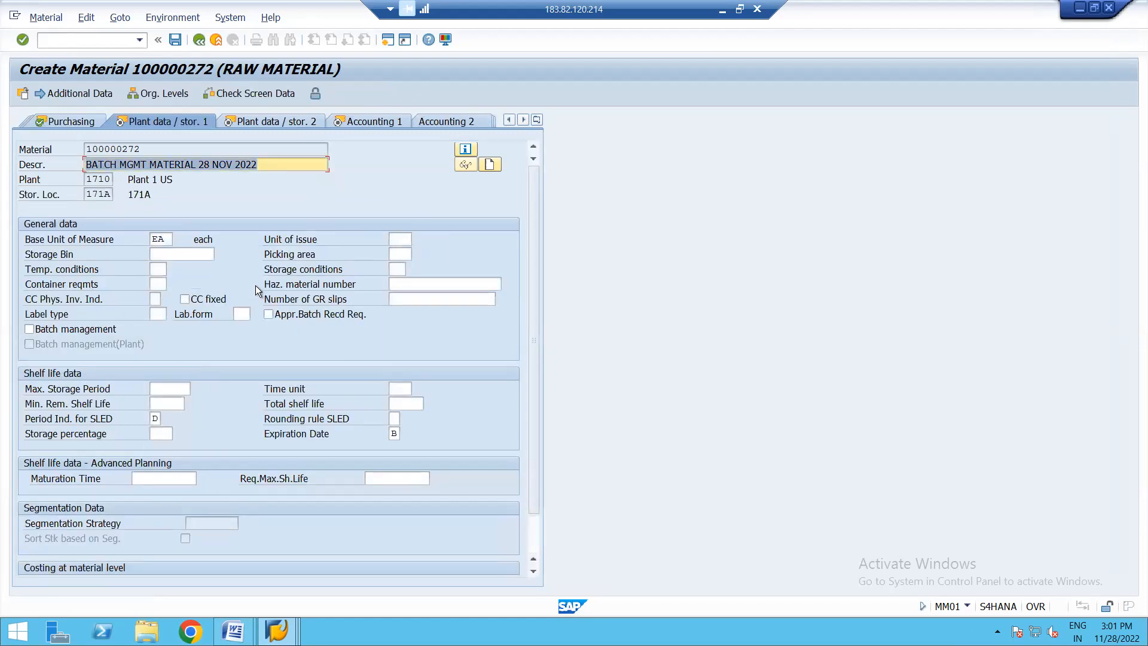
key("Return")
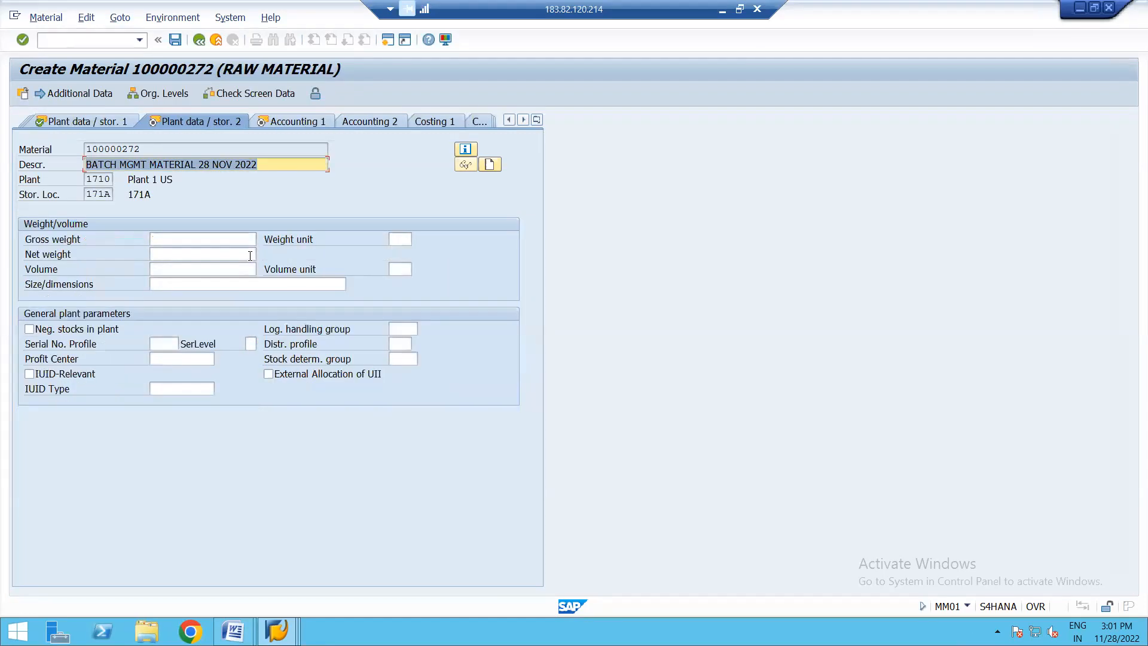
key("Return")
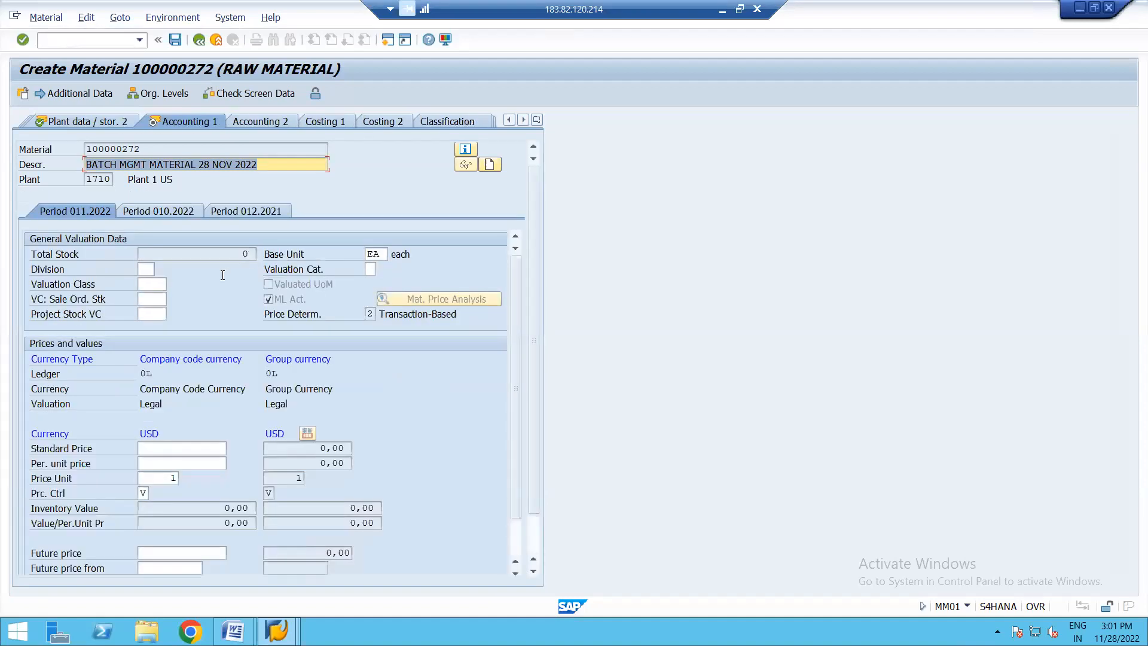
- Assign valuation class 3000 and valuation category Q in the accounting data, and save the material
left_click(151, 283)
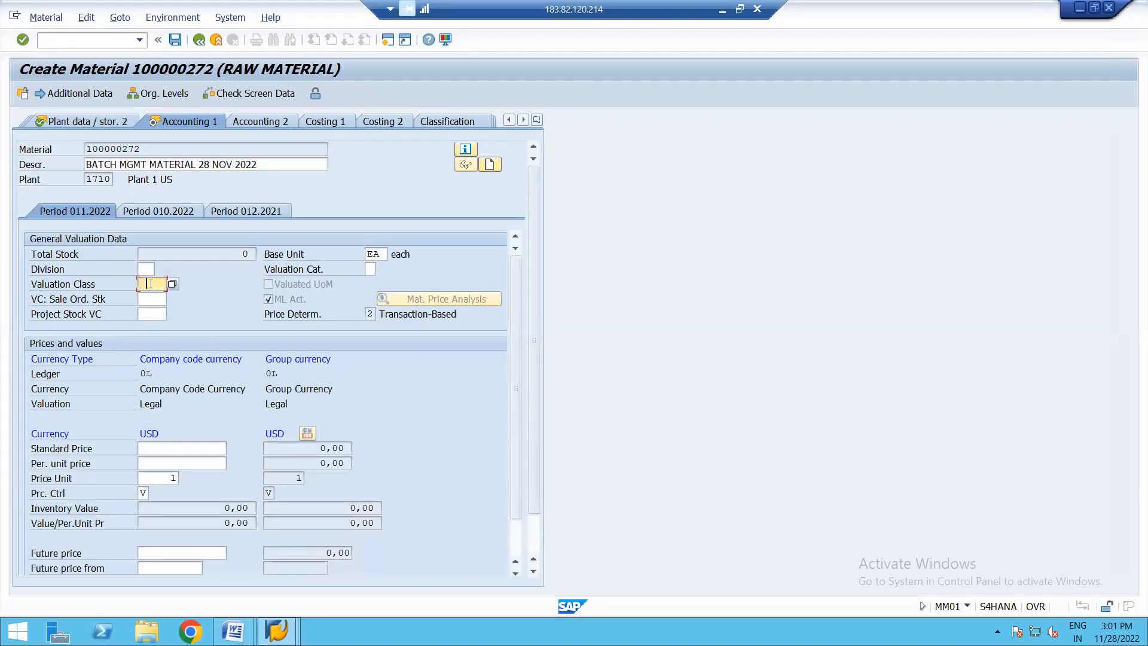
left_click(160, 302)
key("Return")
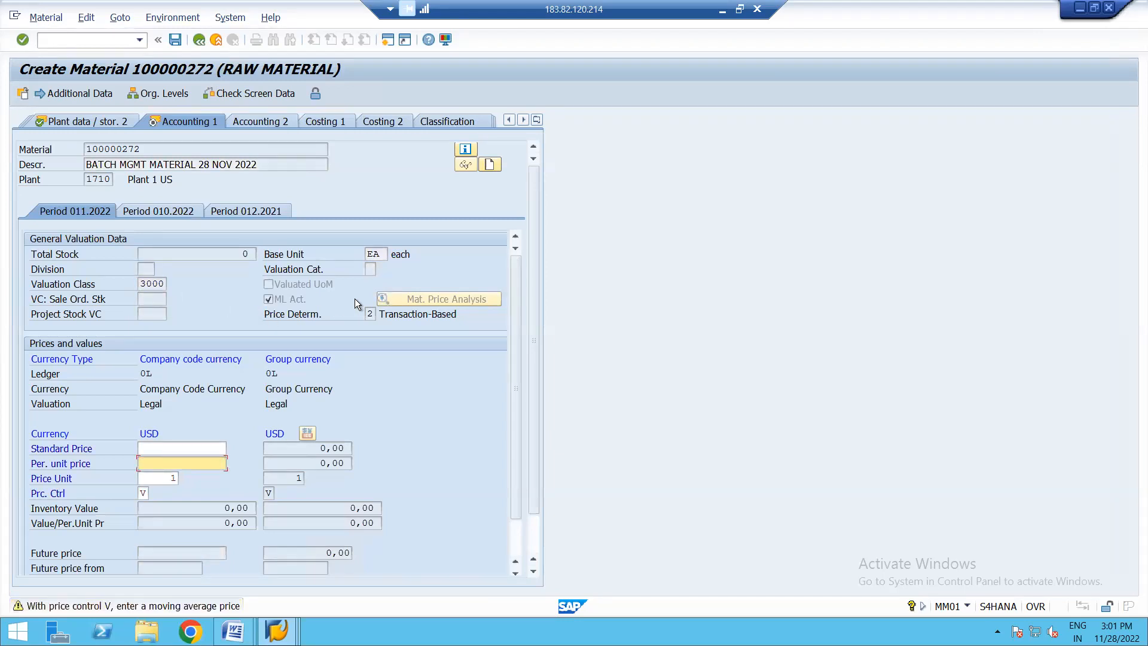
key("Return")
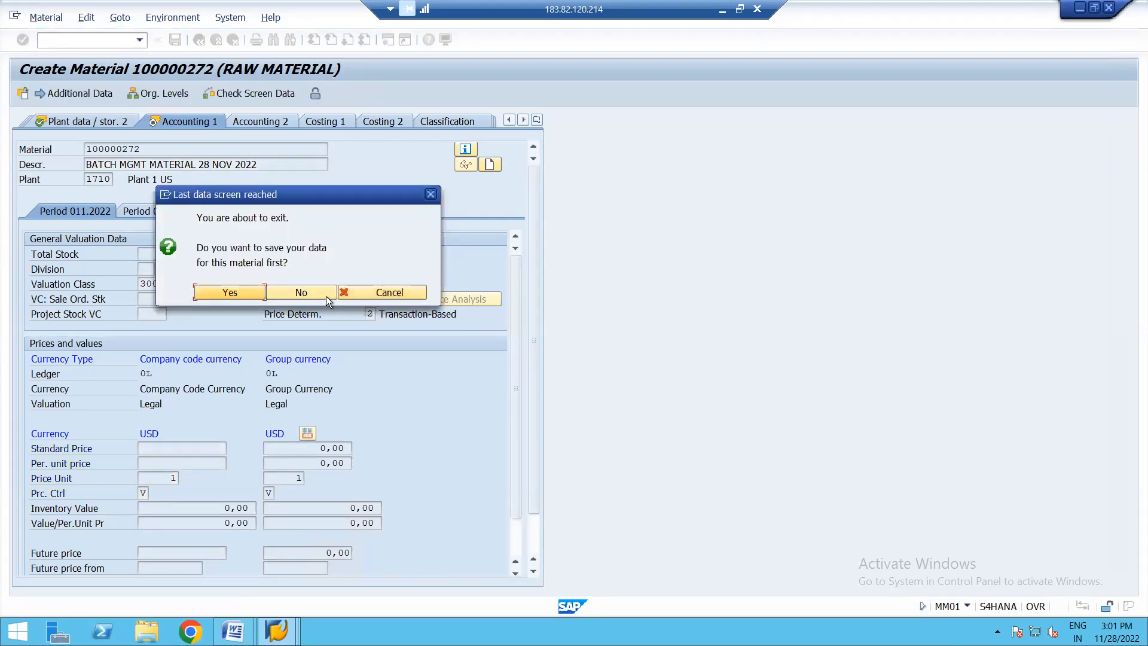
left_click(356, 293)
left_click(370, 268)
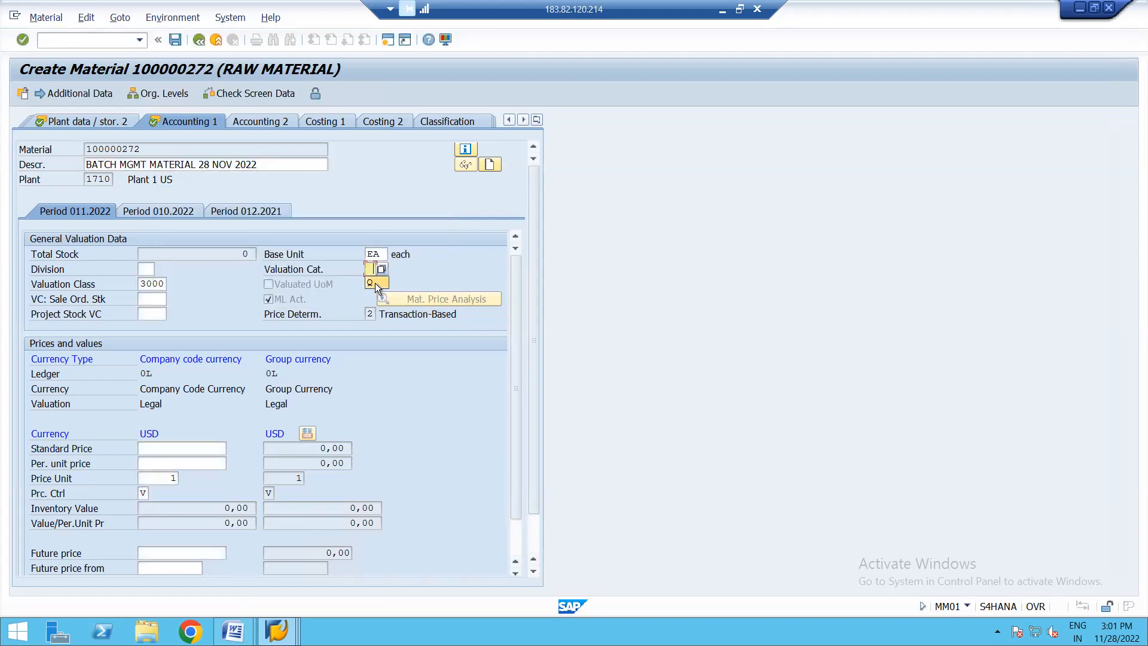
key("Return")
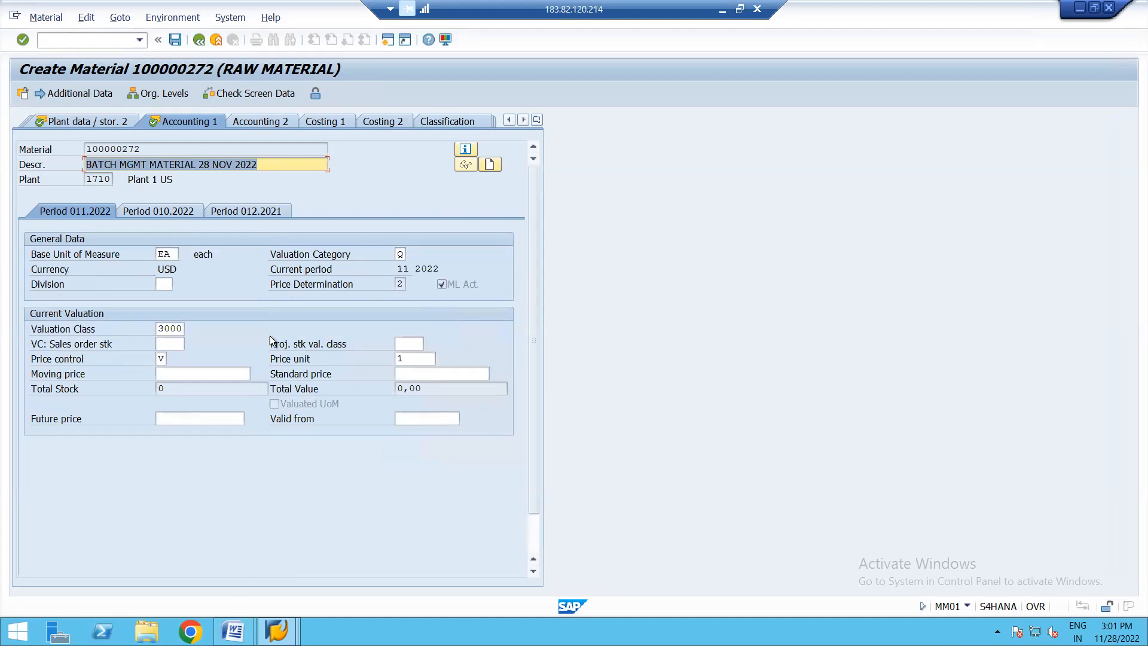
left_click(174, 39)
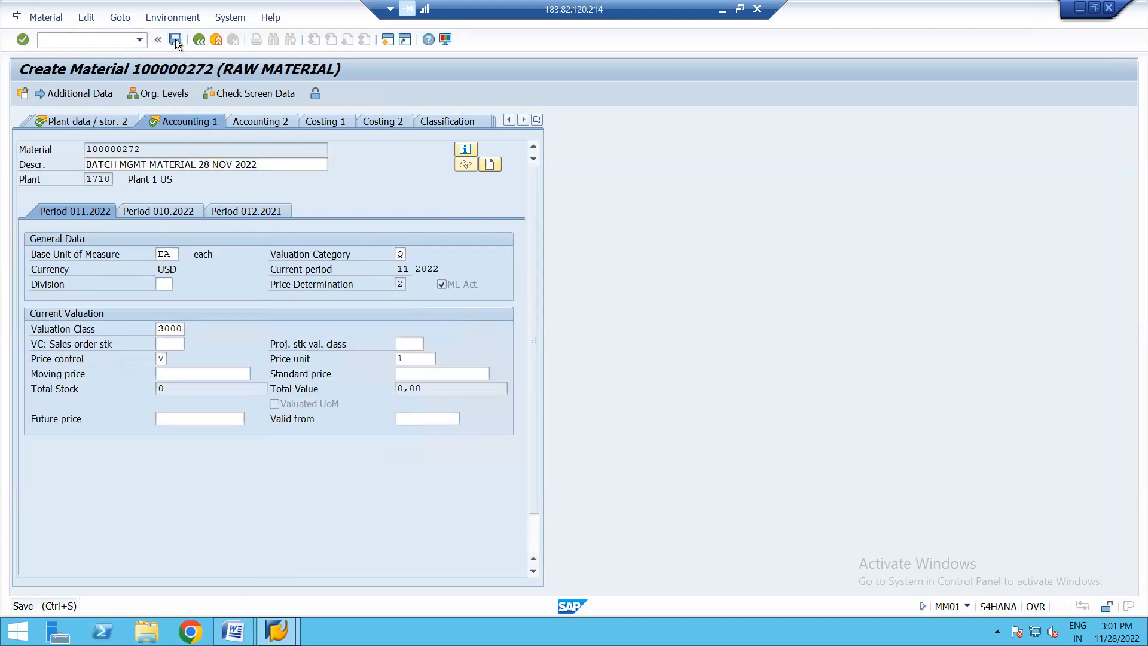
left_click(175, 39)
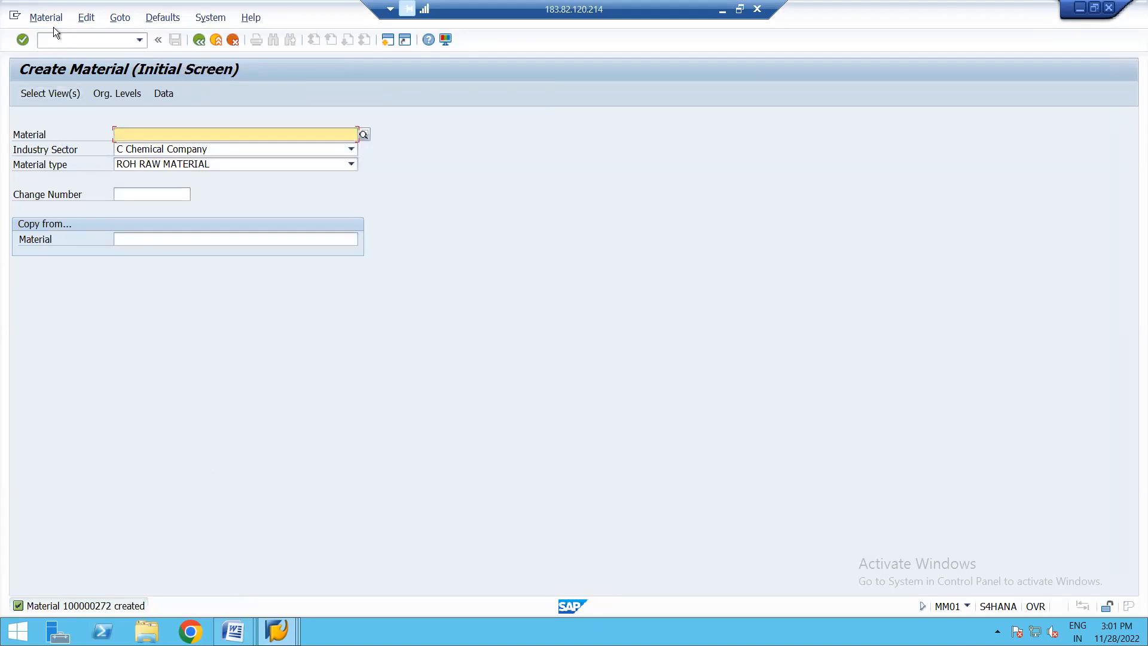
- Leave material creation and open the inbox to check the express document about the update
left_click(200, 41)
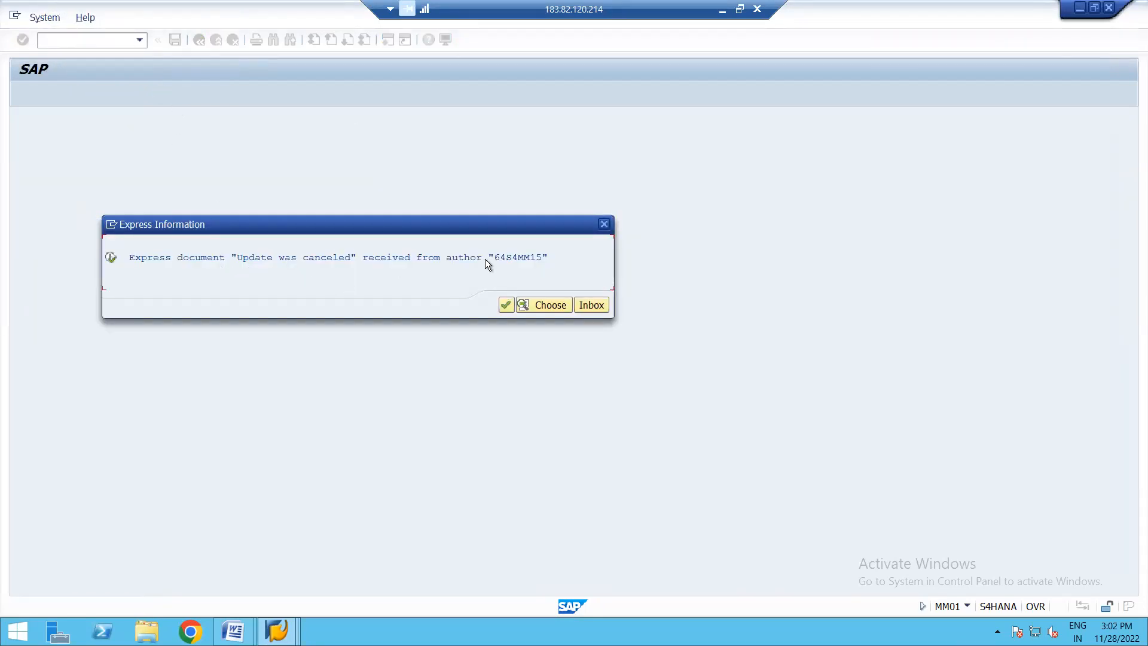
left_click(592, 306)
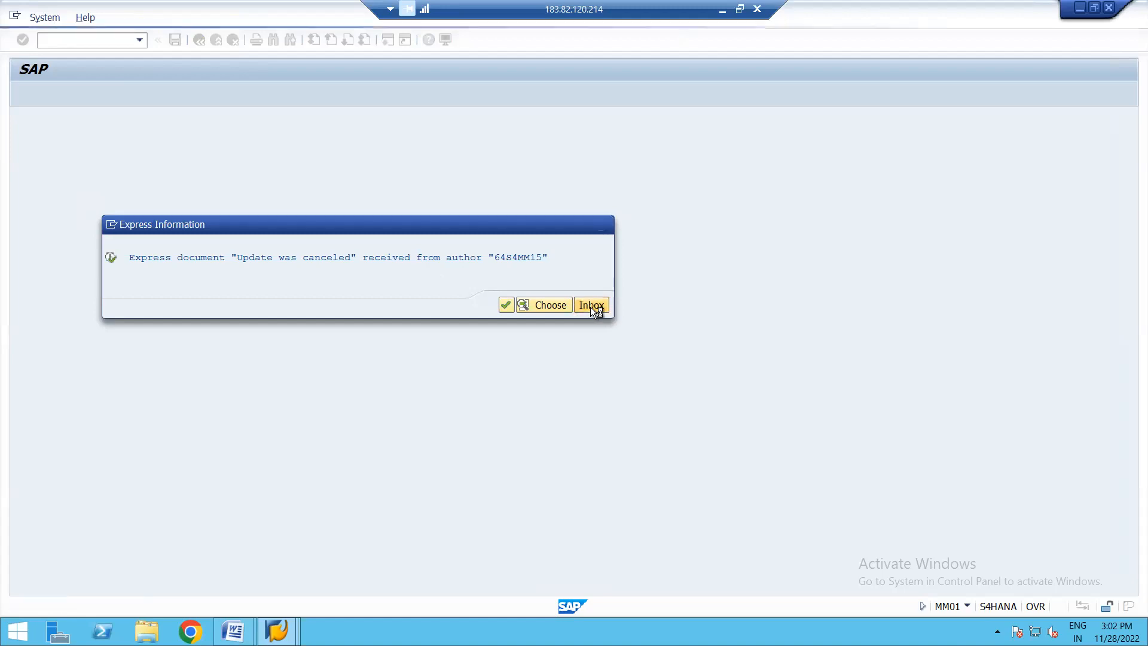
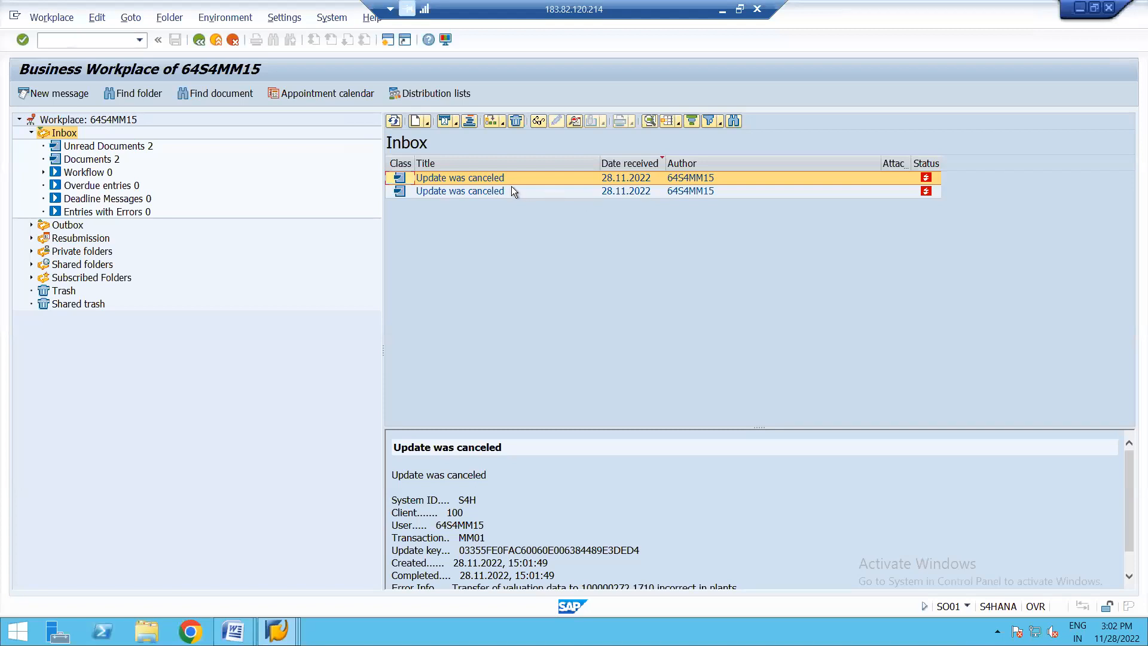
- Open both cancelled update documents from the inbox one after the other and read their error info
double_click(464, 177)
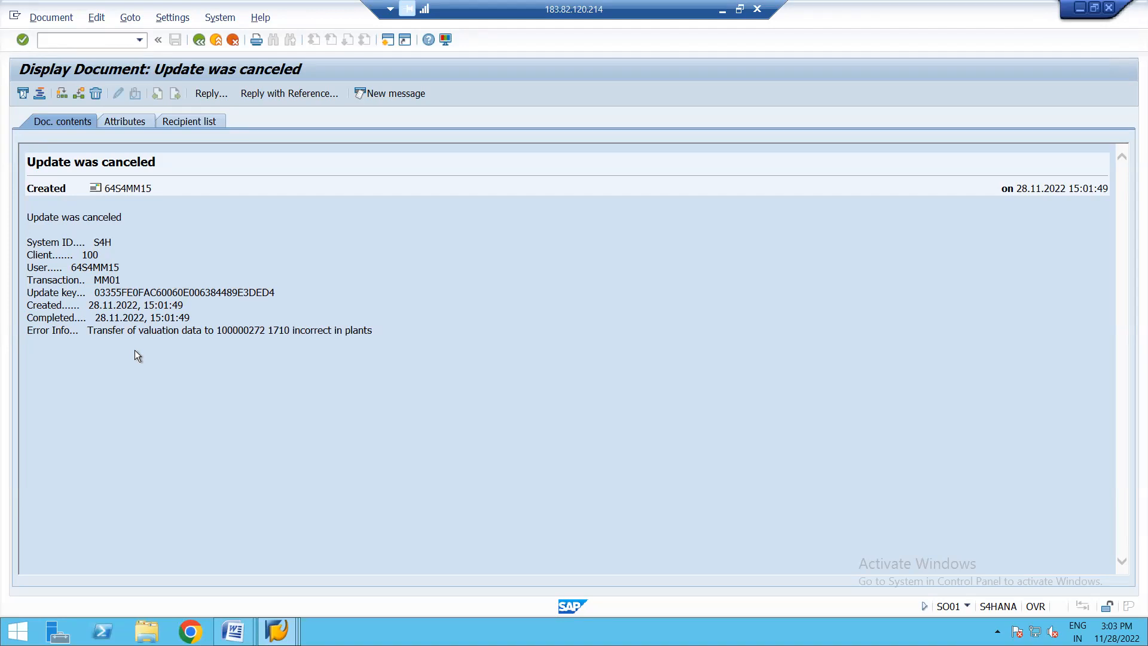
left_click(199, 40)
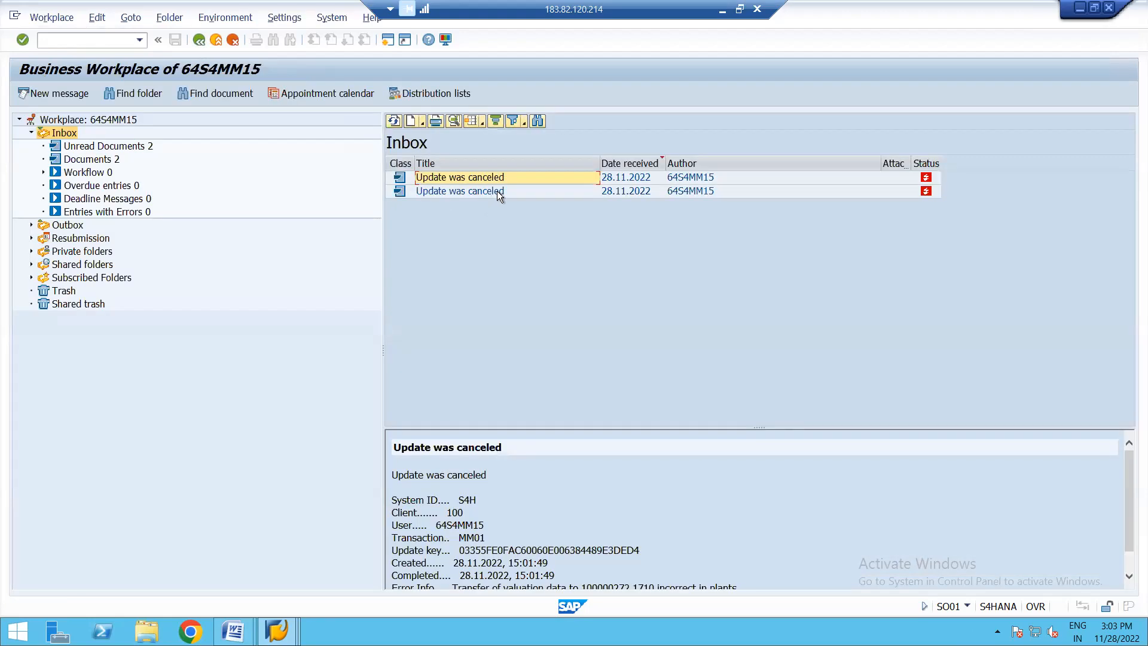
double_click(497, 191)
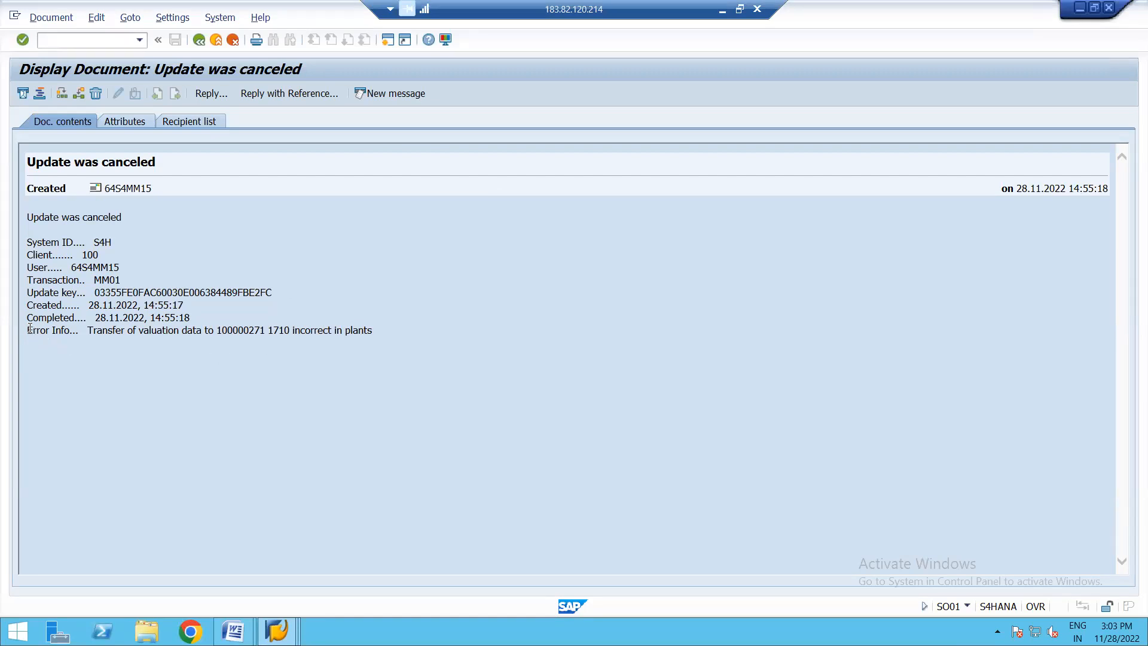
- Copy the error info line about the incorrect valuation data transfer and search Google for it in Chrome
left_click_drag(30, 328, 398, 336)
key("ctrl+c")
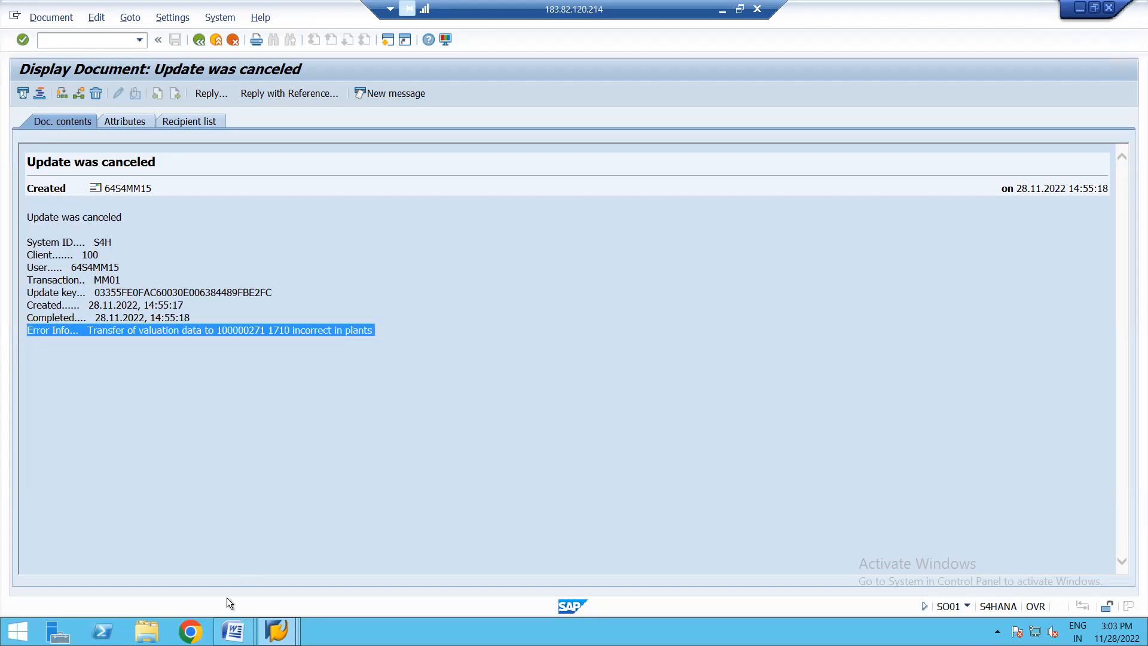
left_click(191, 631)
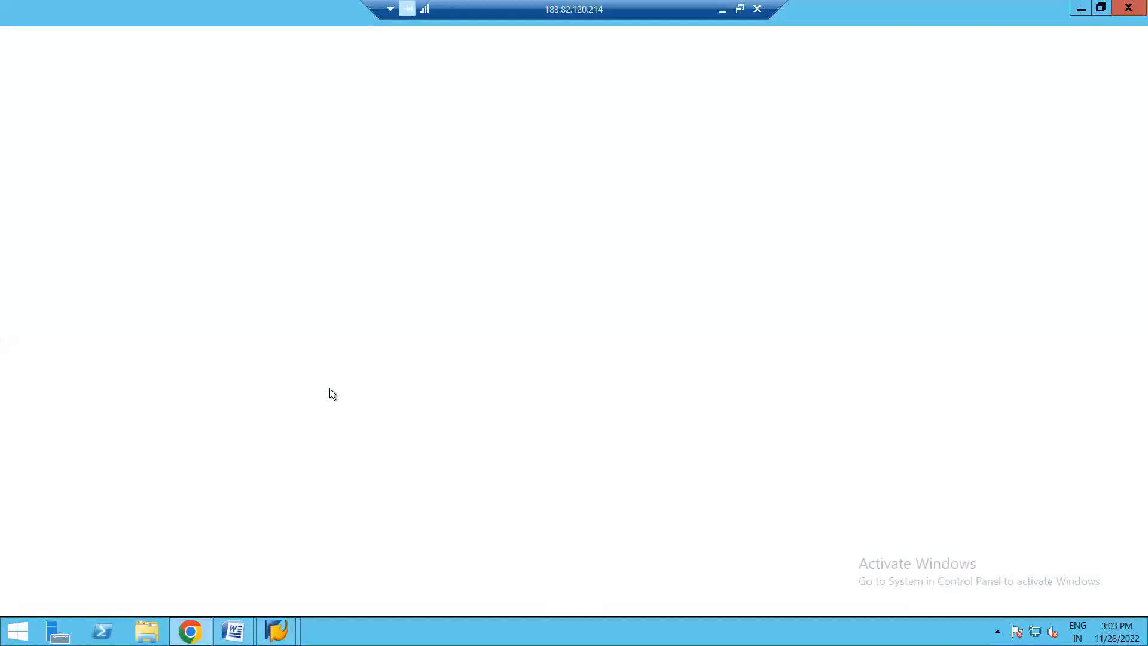
key("ctrl+v")
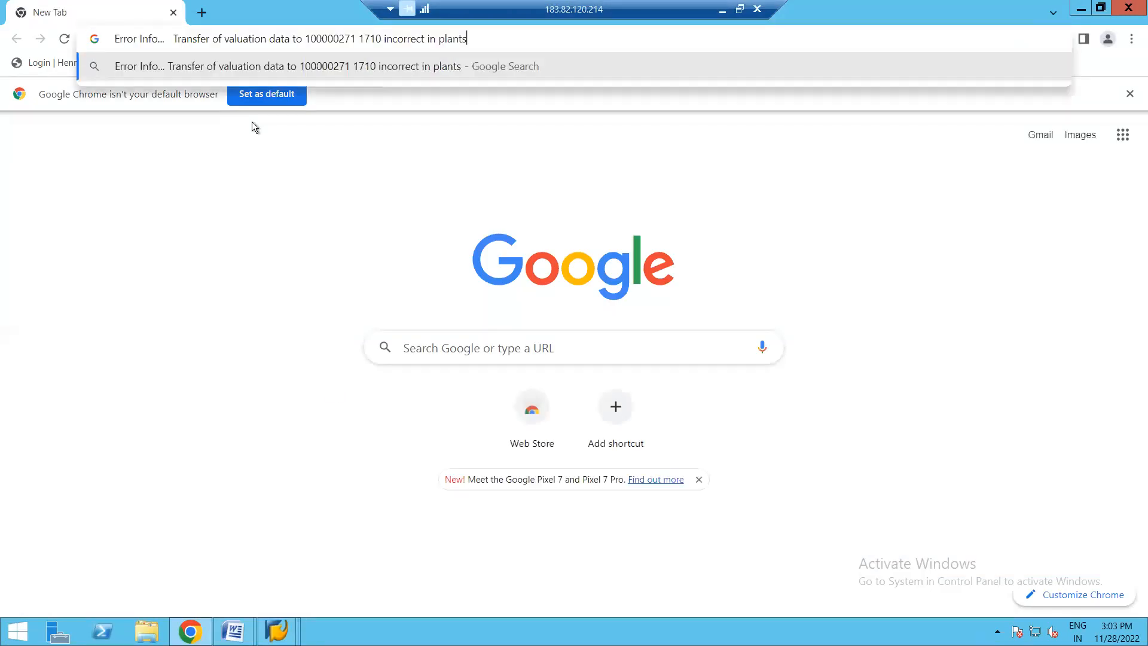
key("Return")
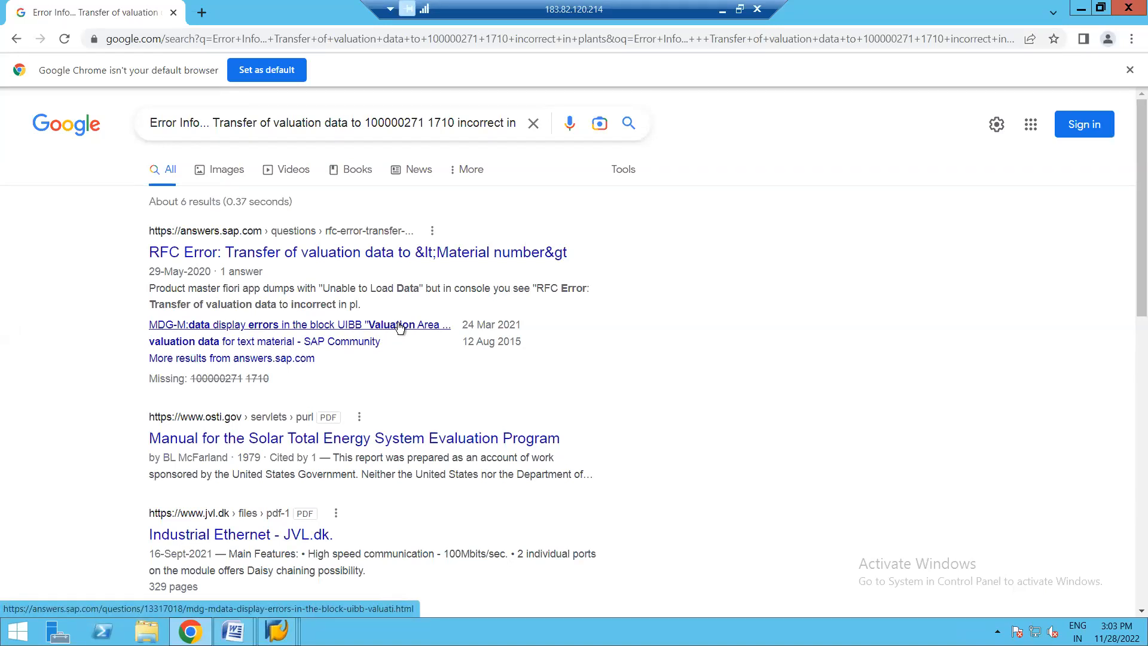
- Switch back to the SAP Easy Access session and open the material types customizing with transaction OMS2
left_click(277, 631)
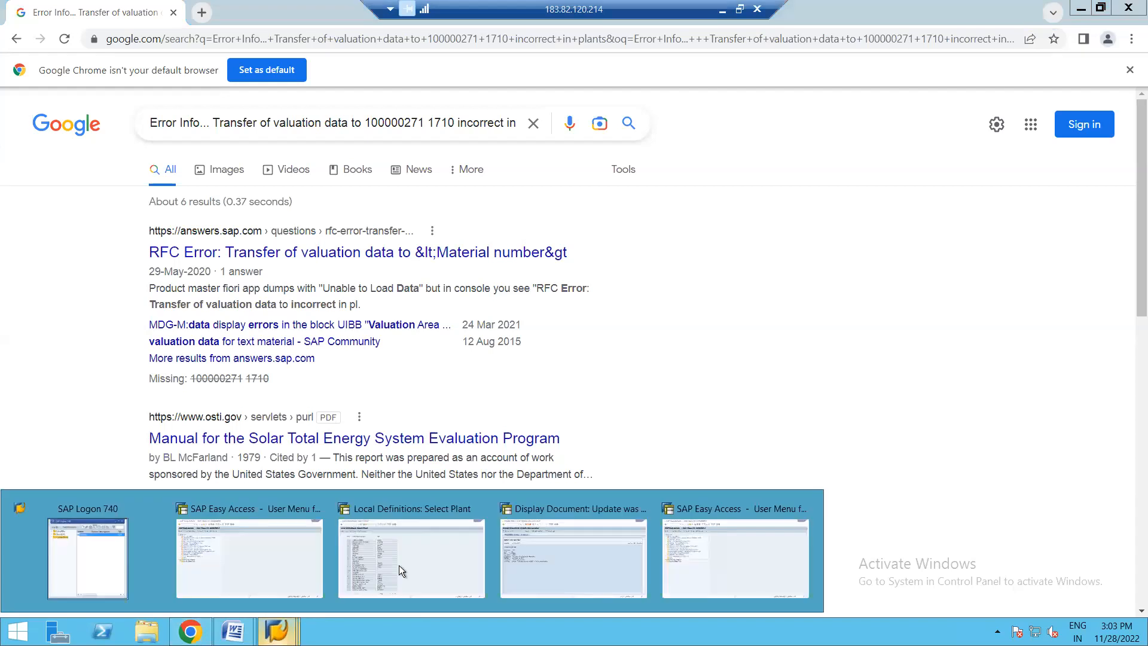
left_click(694, 541)
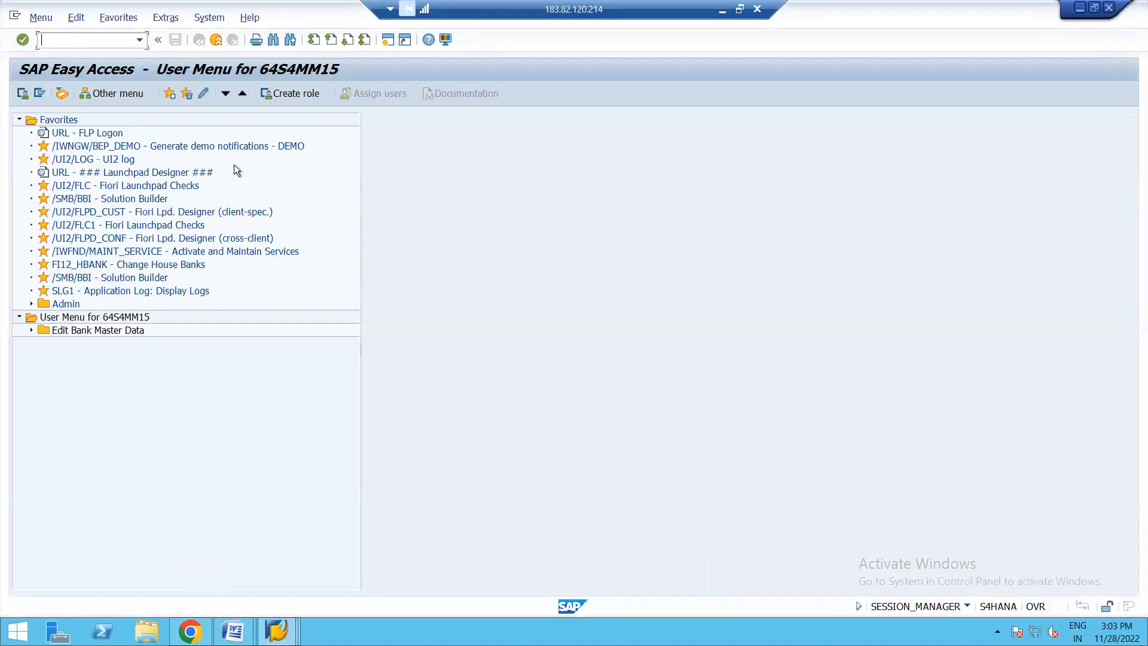
type("OMS2")
key("Return")
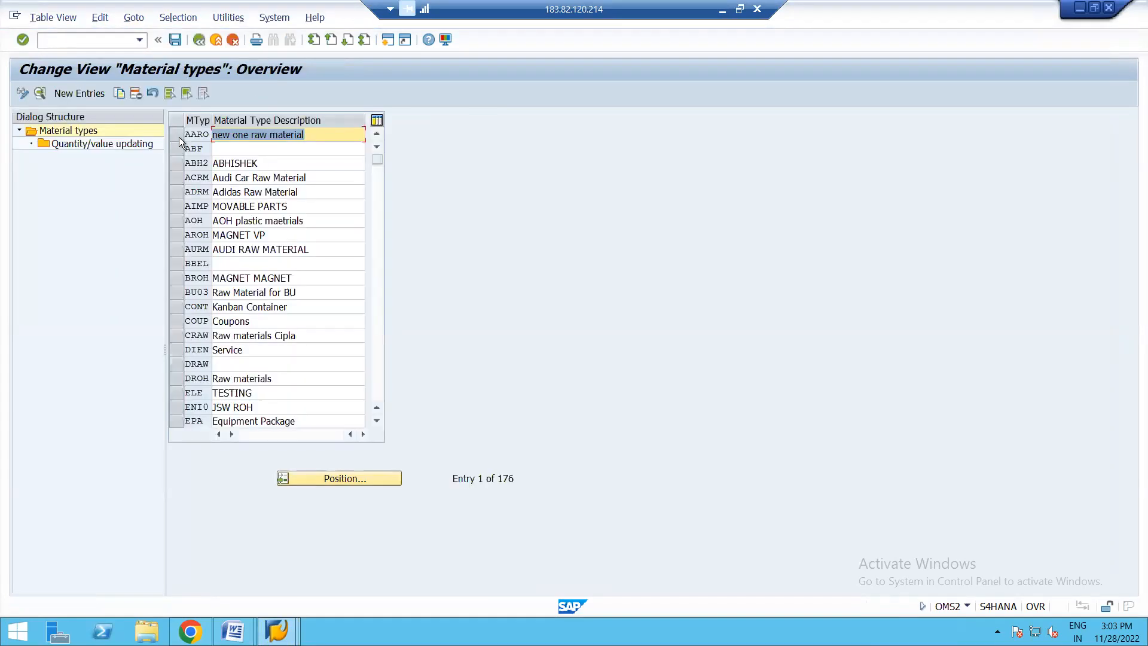
- Find material type ROH, check its quantity and value updating per valuation area, and return to the material types overview
left_click(328, 479)
type("ROH")
left_click(229, 246)
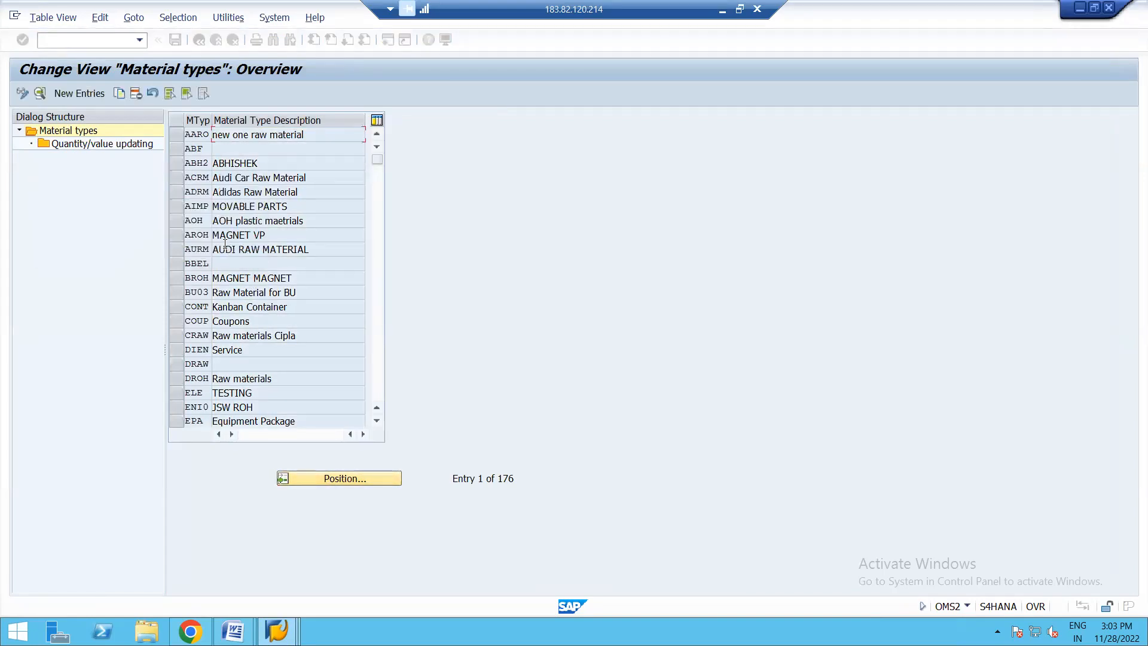
left_click(175, 134)
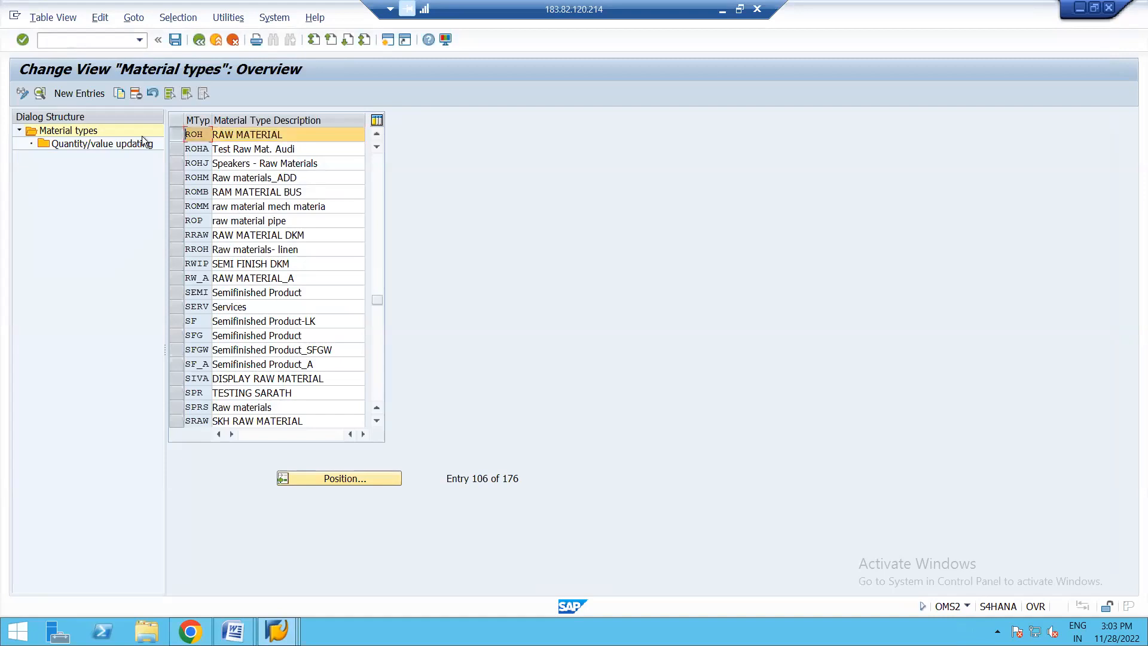
double_click(82, 145)
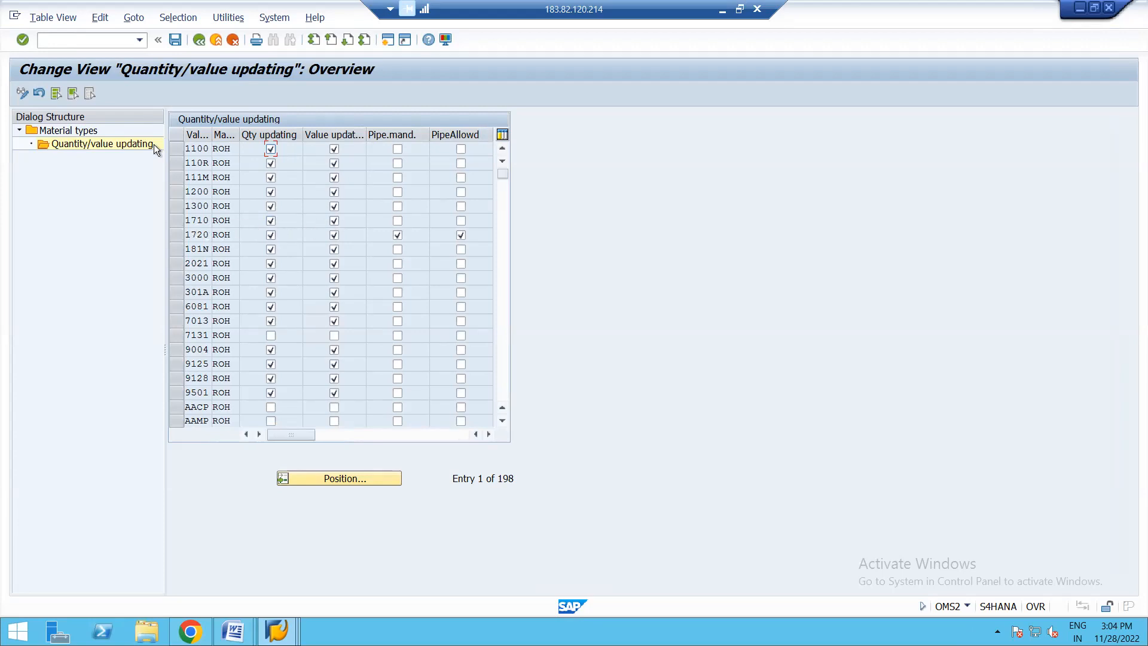
left_click(199, 39)
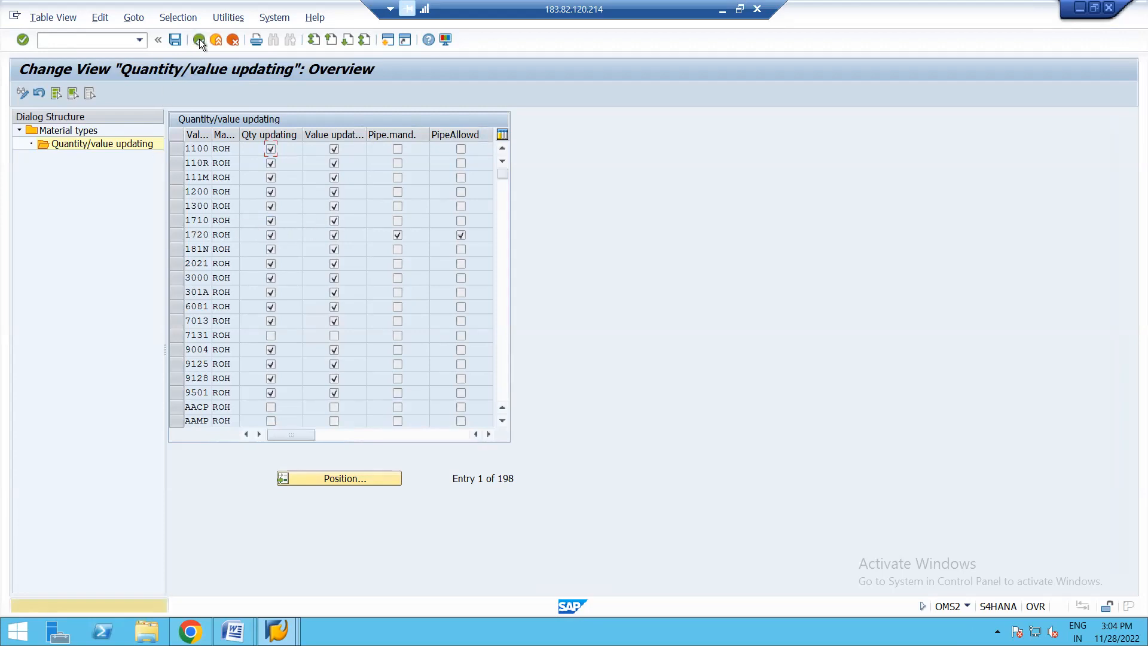
left_click(199, 38)
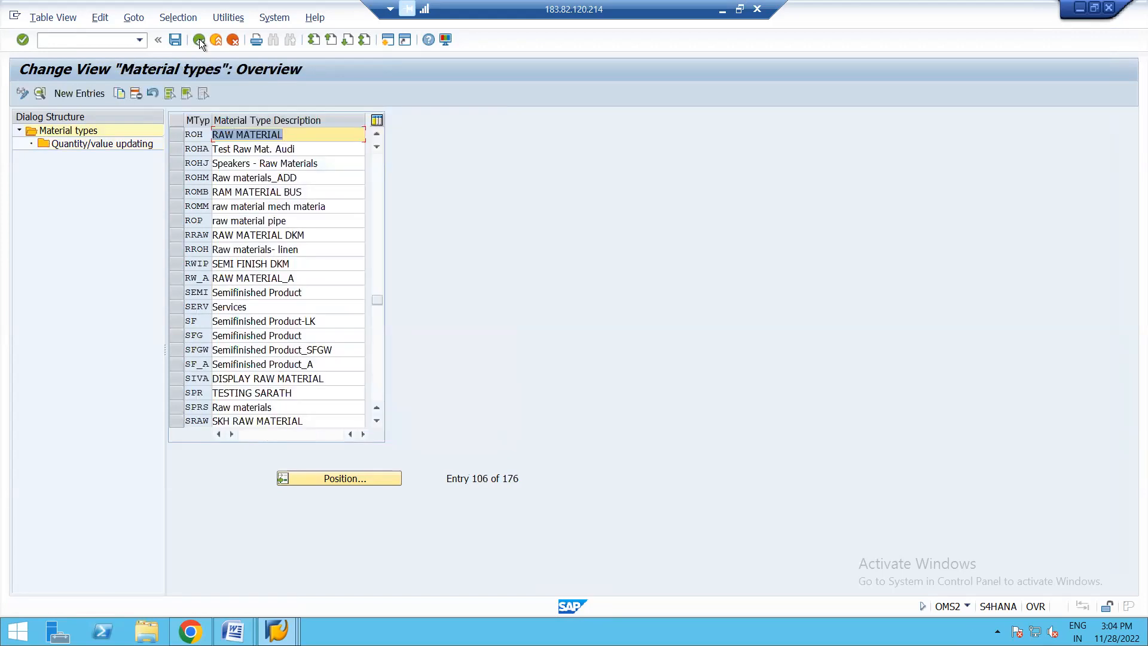
- Review the detail settings of material type ROH down to its valuation data, and leave the material types customizing
left_click(175, 132)
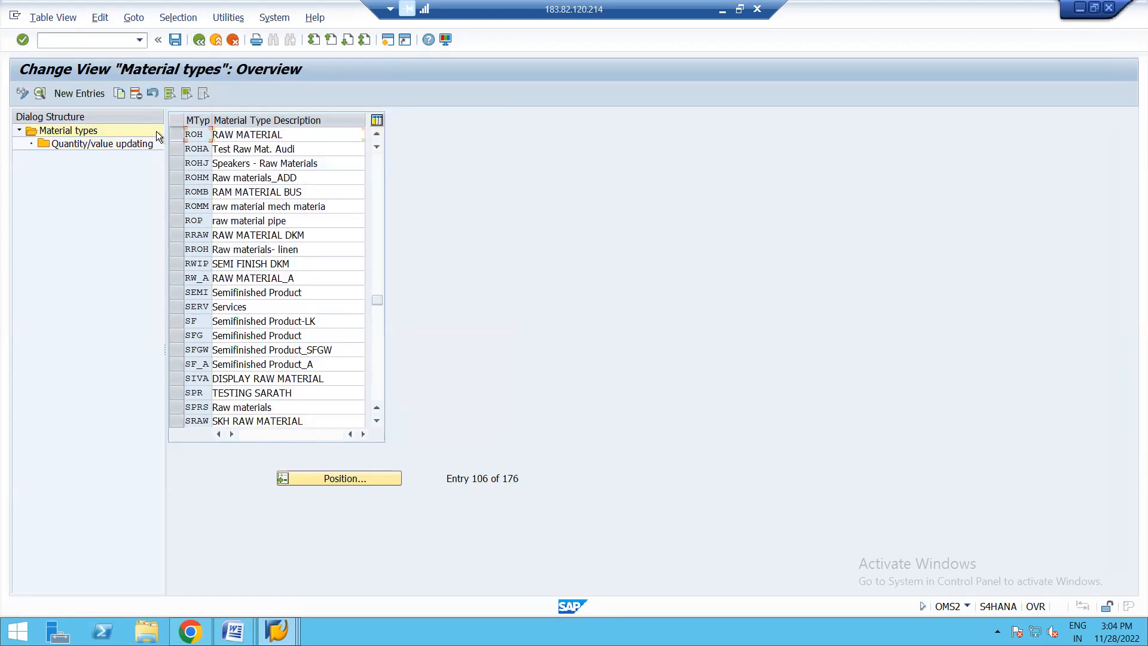
left_click(40, 93)
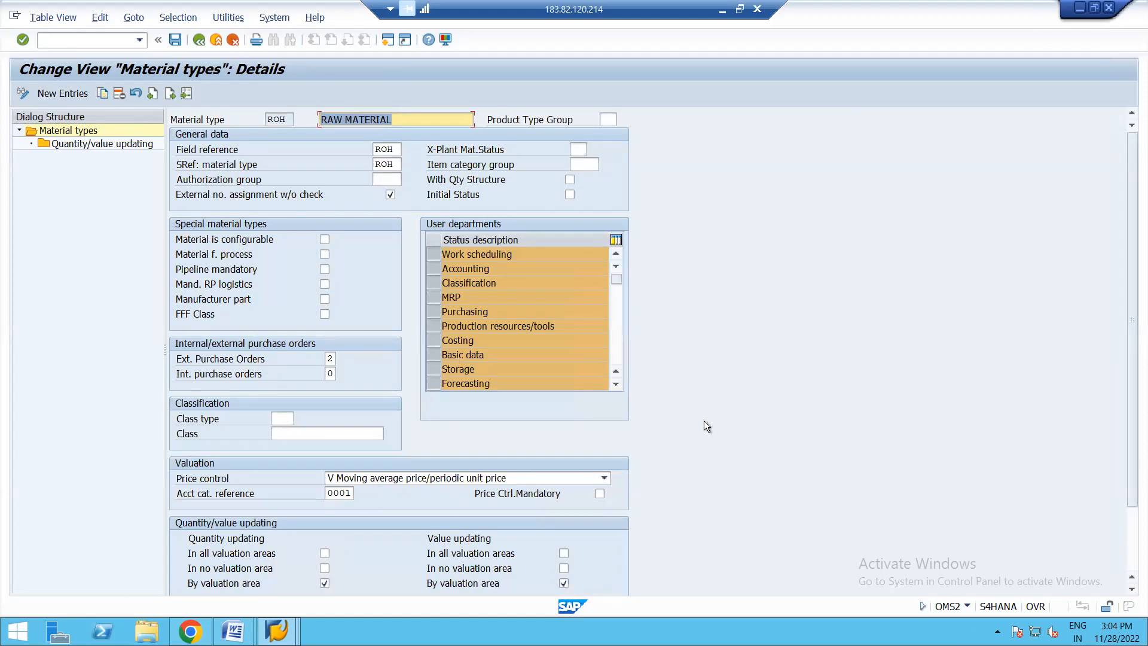
left_click(1133, 535)
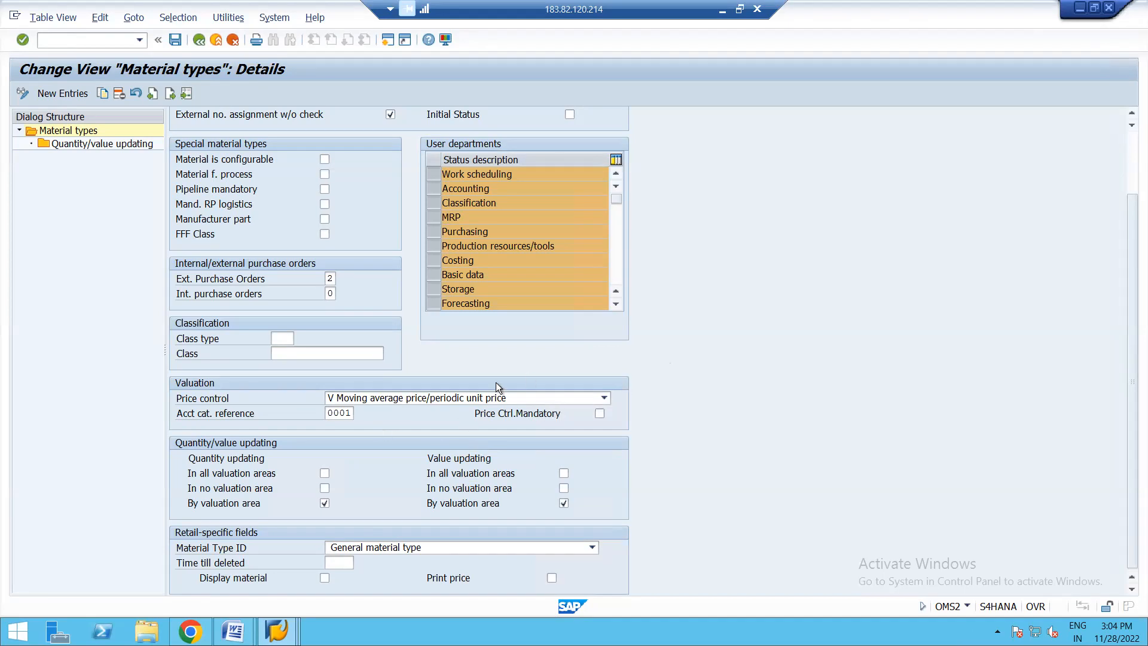
left_click(1131, 152)
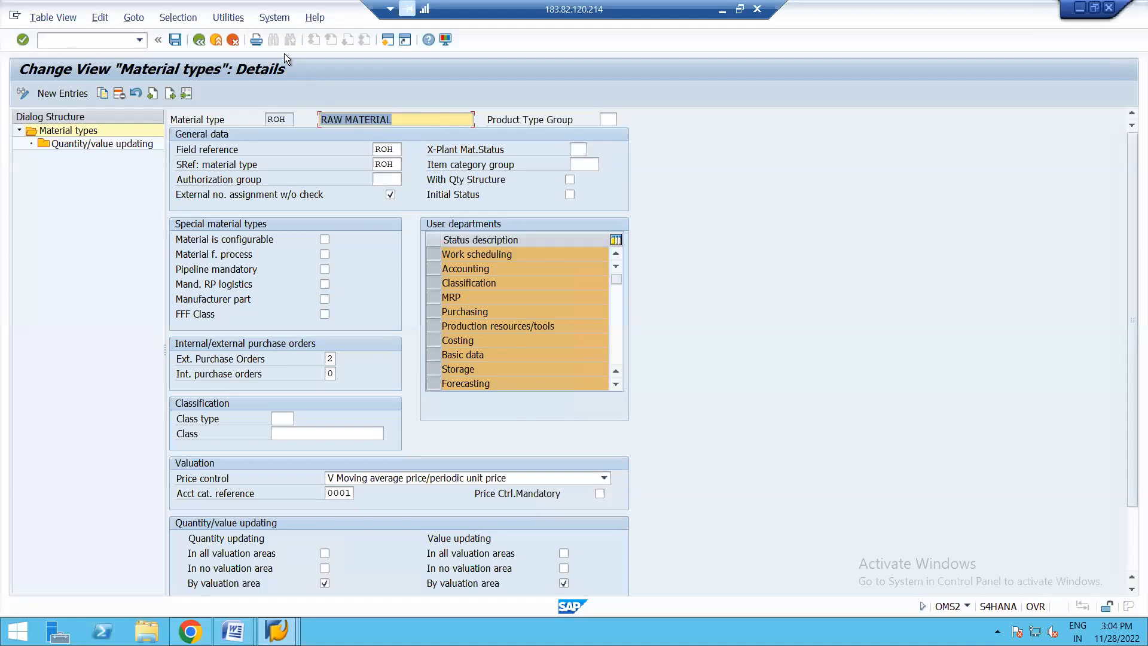
left_click(198, 40)
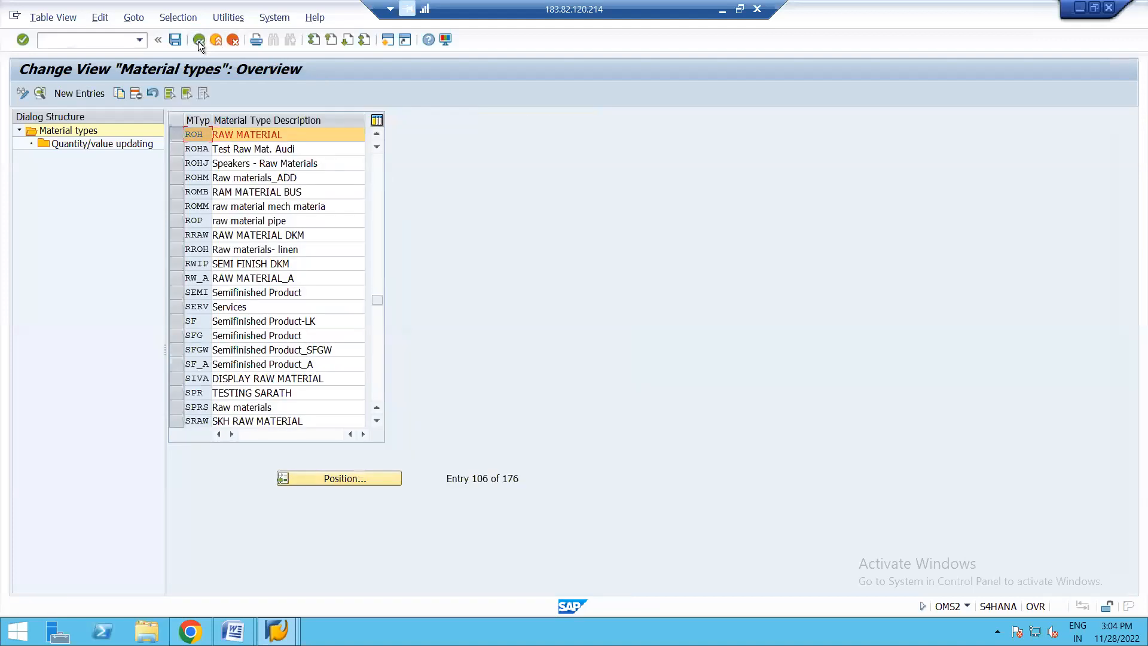
left_click(198, 40)
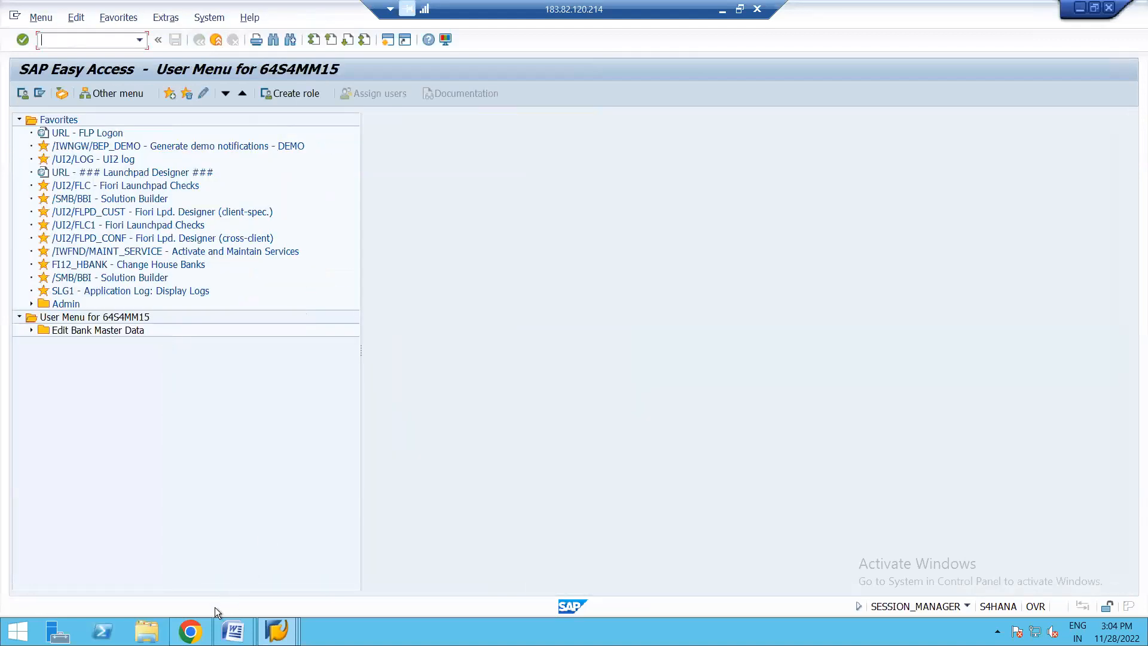
- Switch to the split valuation guide in Word and read the section on activating the material master
left_click(190, 631)
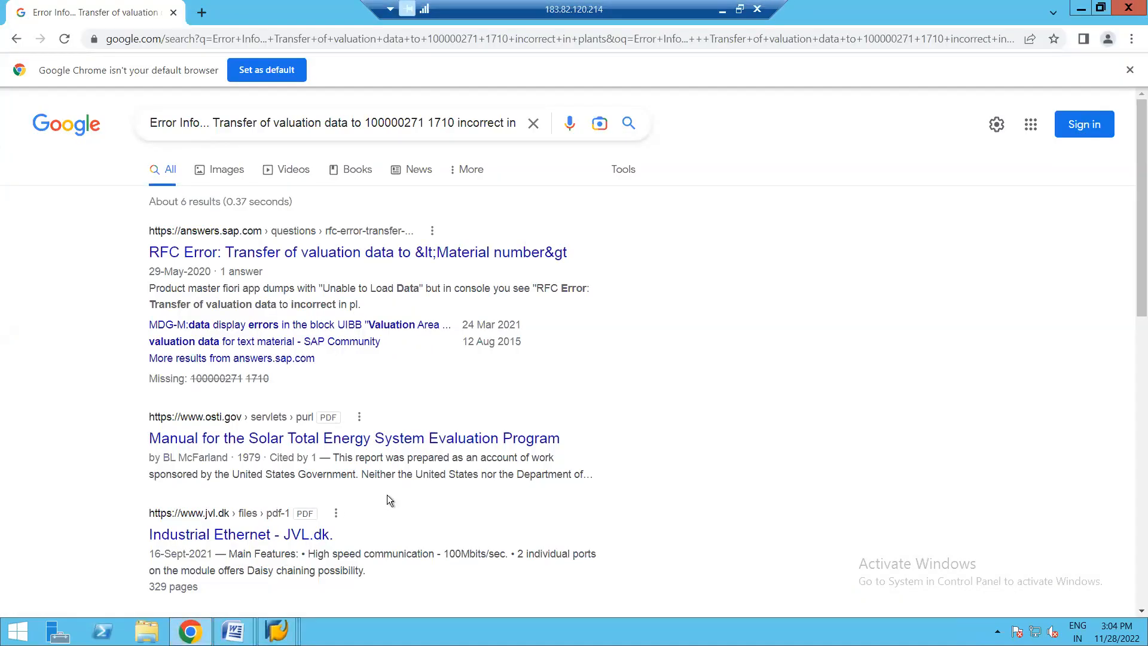
mouse_move(233, 630)
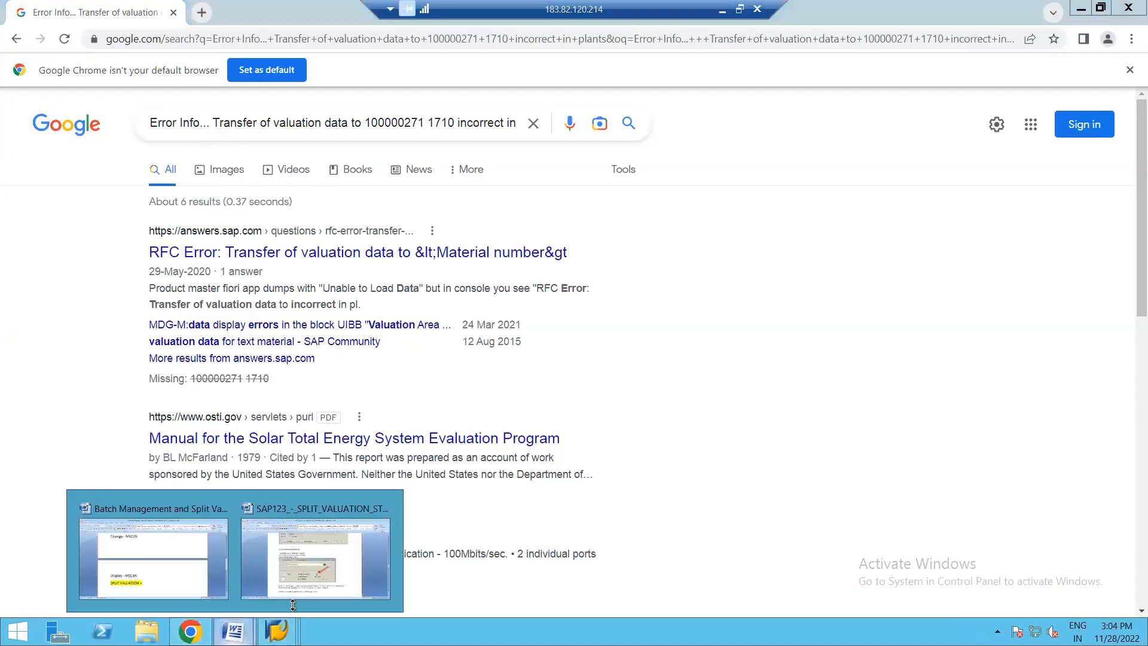
left_click(347, 569)
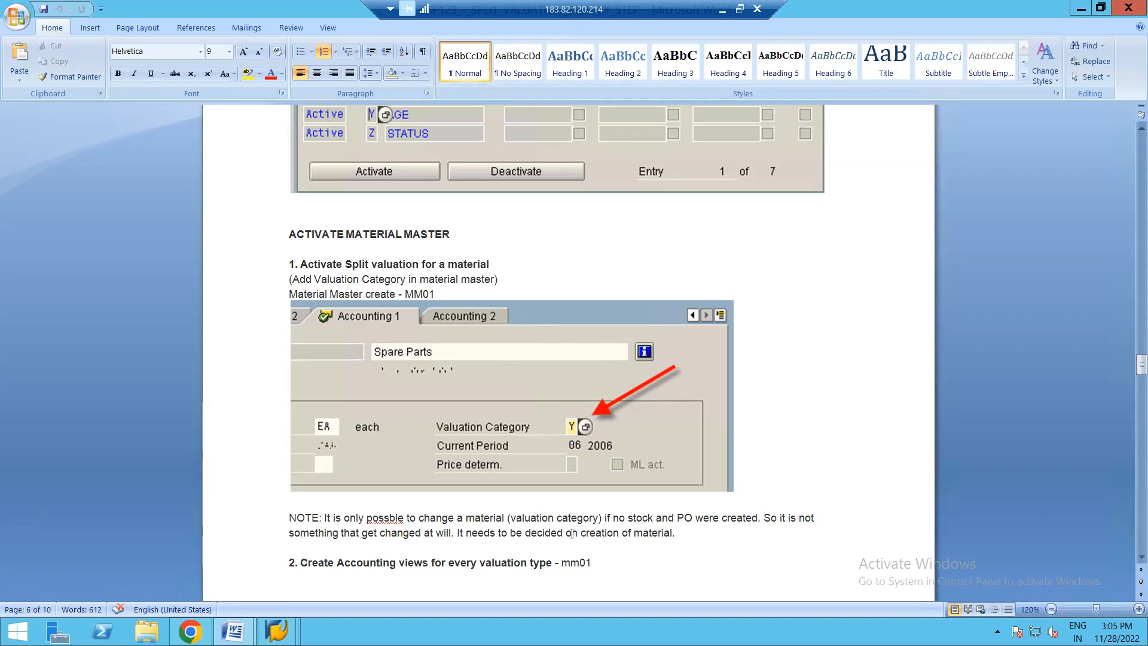
- Return to the SAP session showing the cancelled update document and exit to SAP Easy Access
key("alt+Tab")
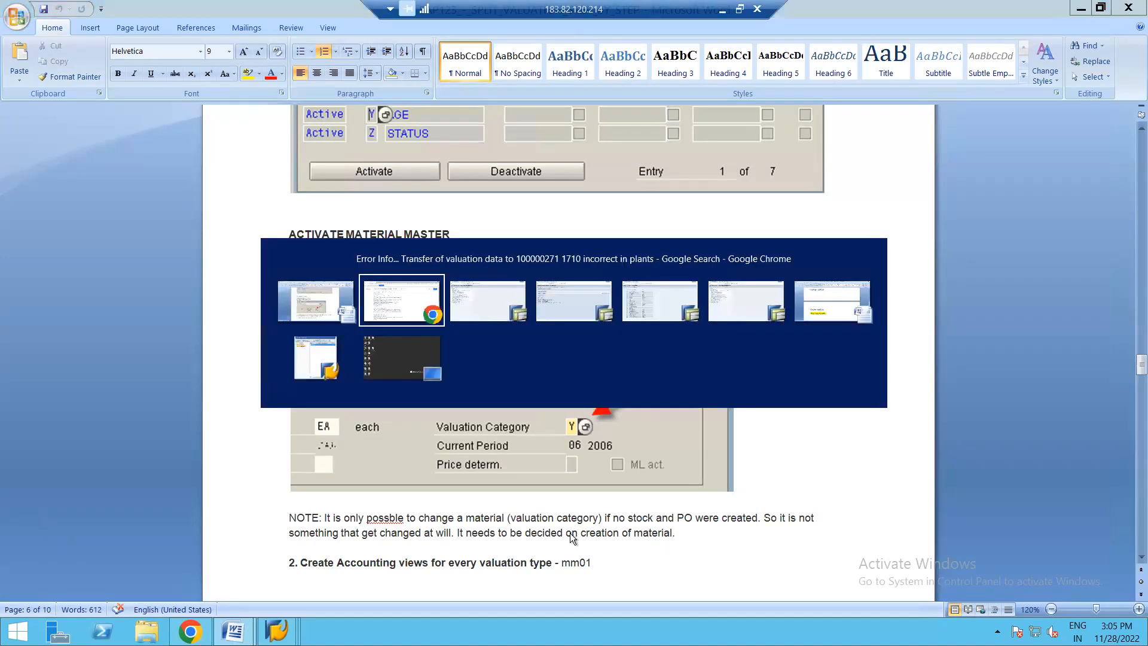
mouse_move(276, 631)
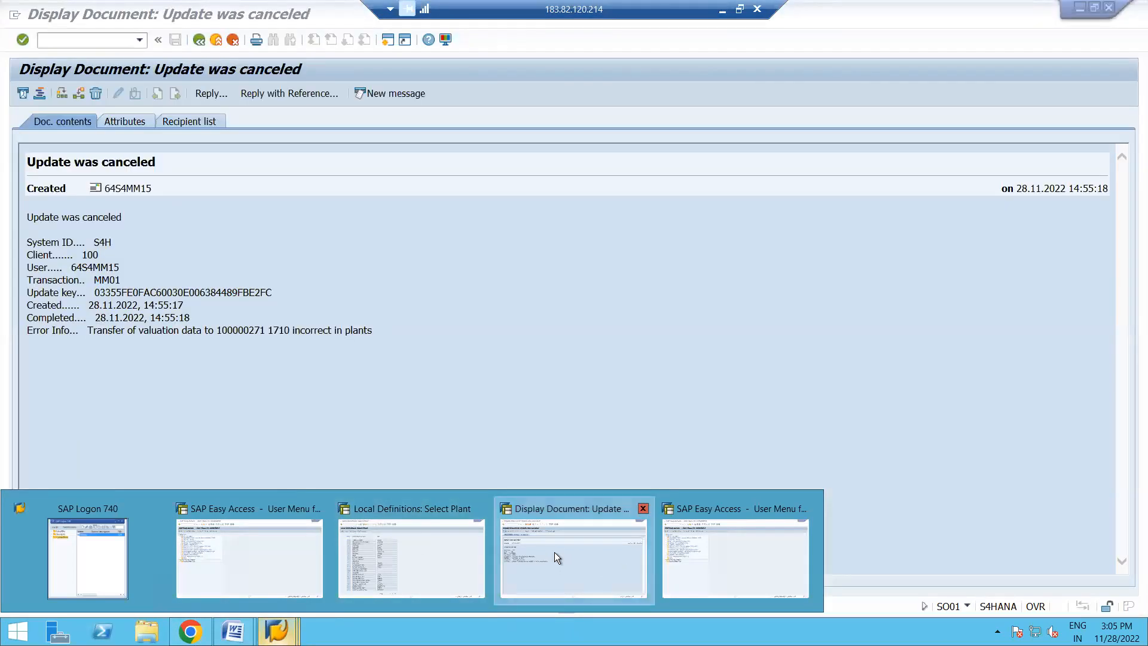
left_click(554, 552)
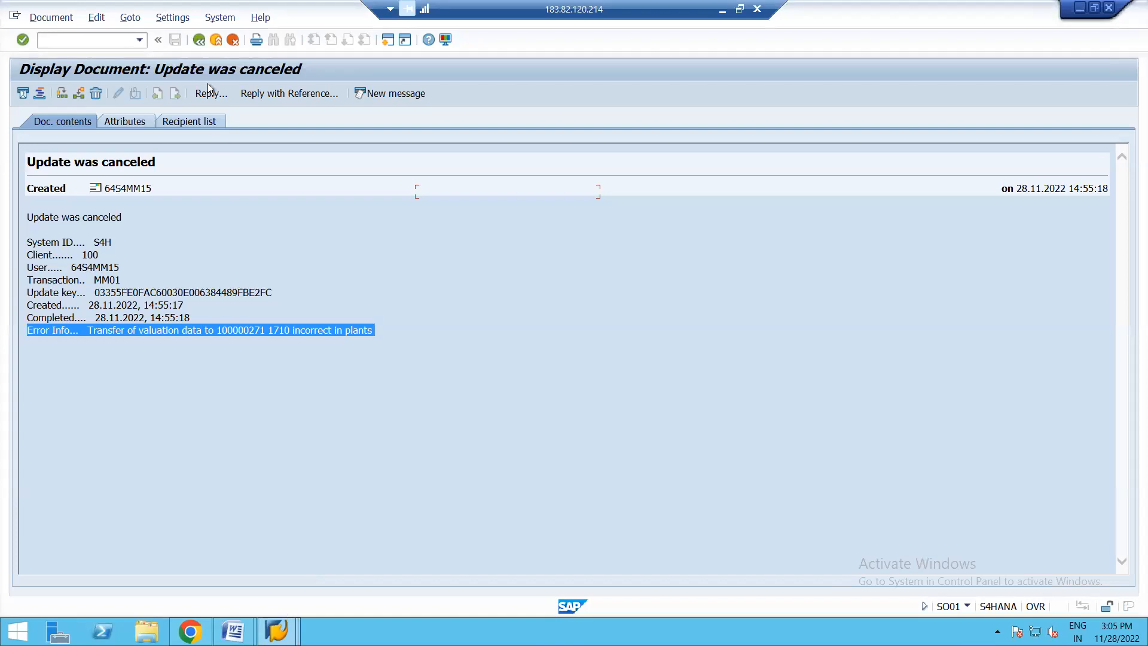
left_click(202, 42)
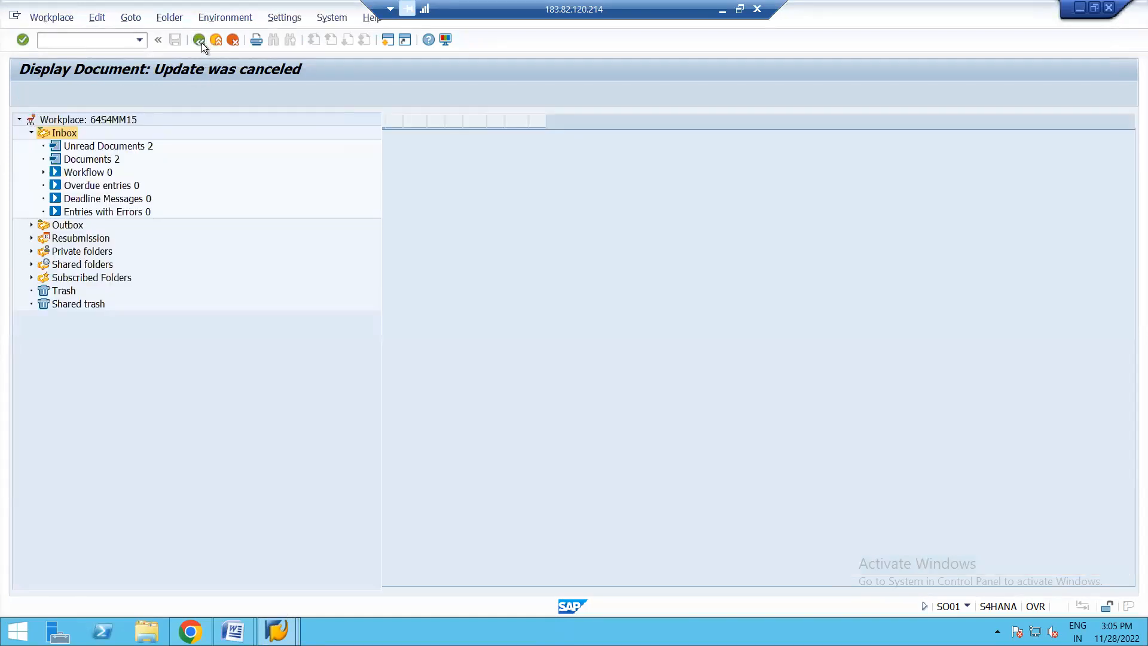
left_click(202, 42)
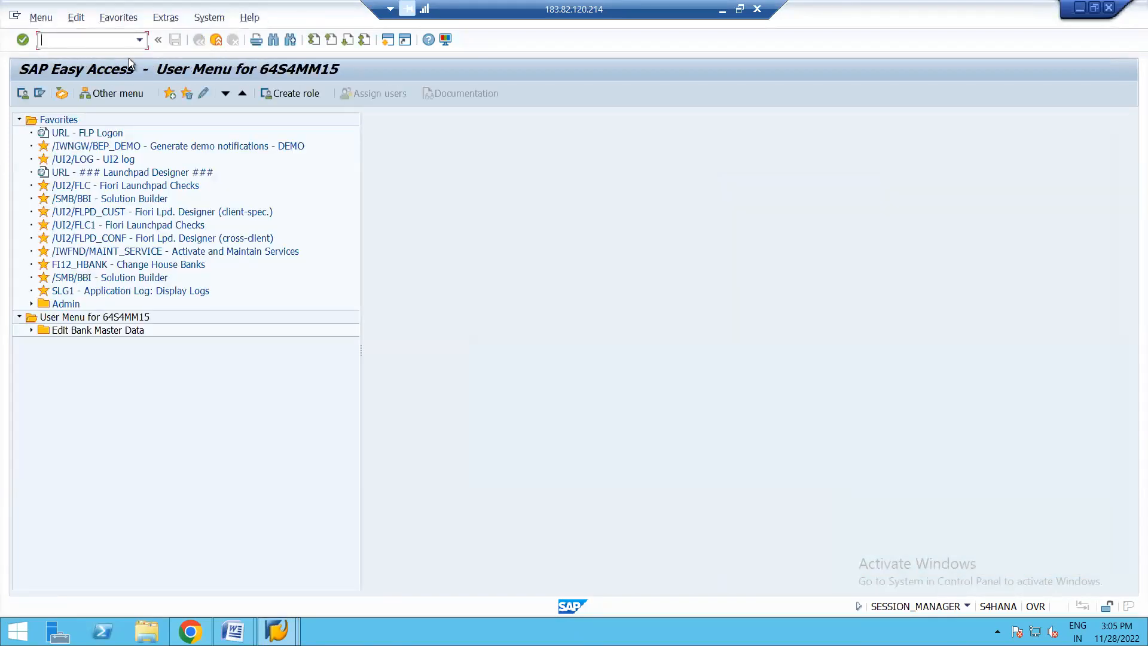
- Start transaction MM02, try material 100000272, and open material 100000270 for changing instead
type("MM02")
key("Return")
key("Return")
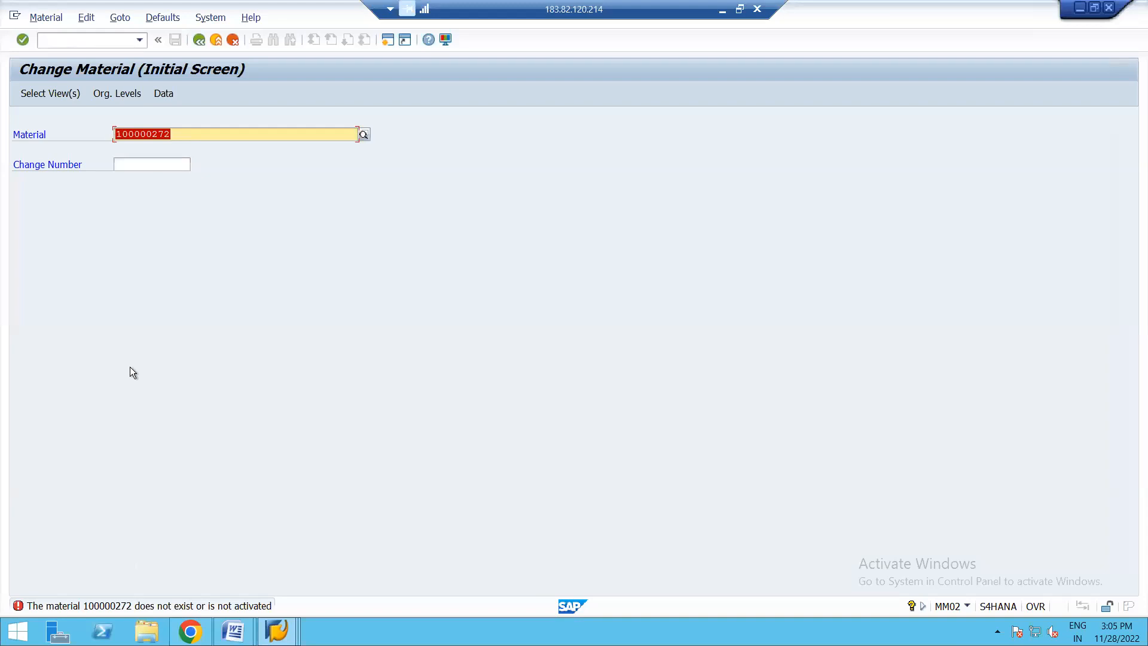
left_click(182, 134)
key("BackSpace")
type("0")
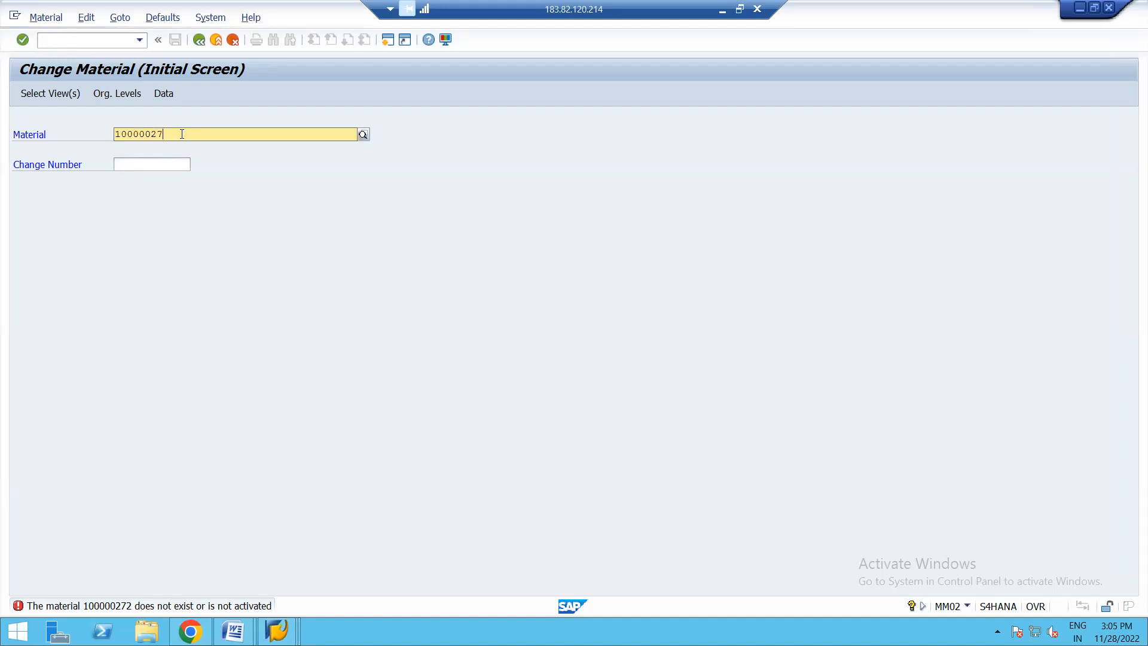
key("Return")
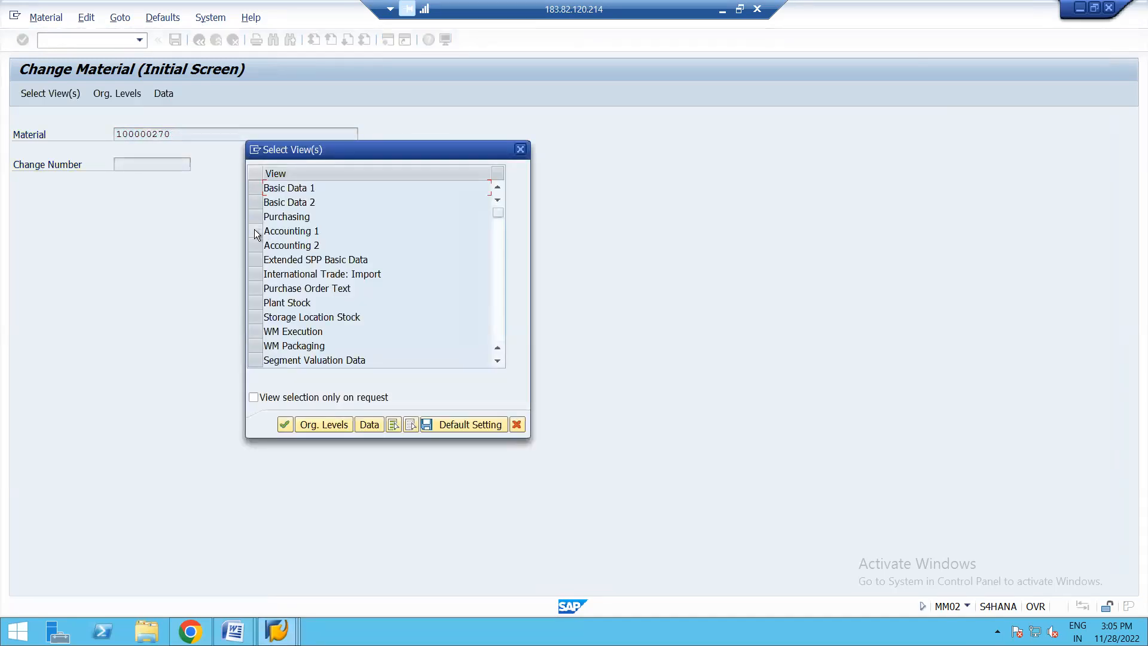
- Open the Accounting 1 view of material 100000270 for plant 1710, leaving the valuation type blank
left_click(254, 231)
key("Return")
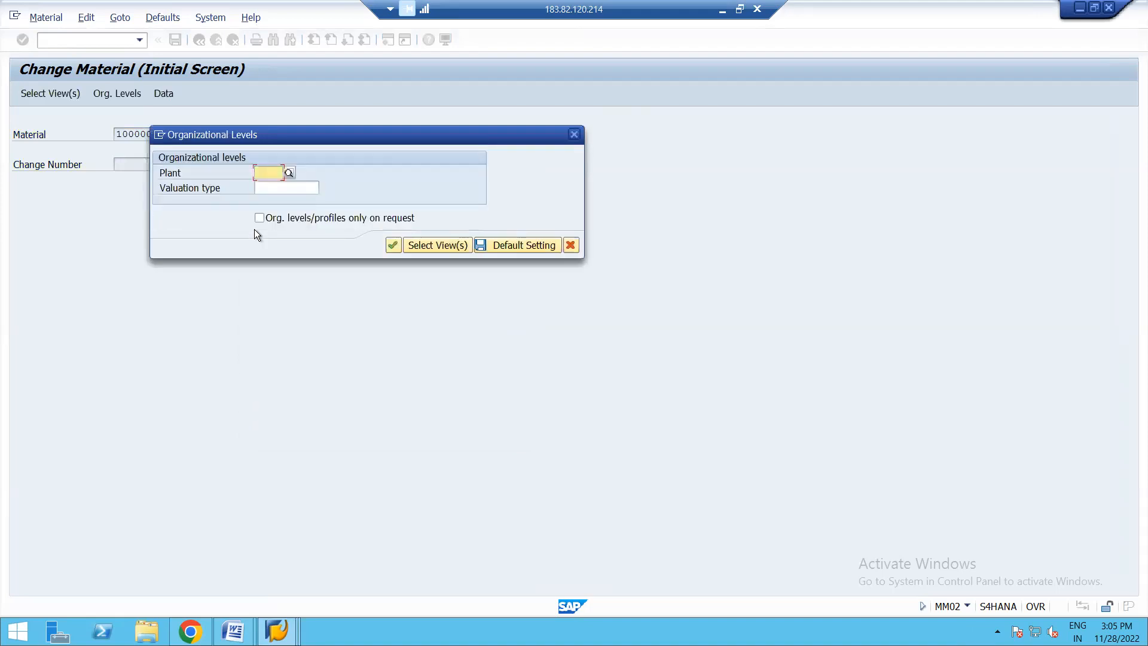
left_click(277, 185)
left_click(294, 187)
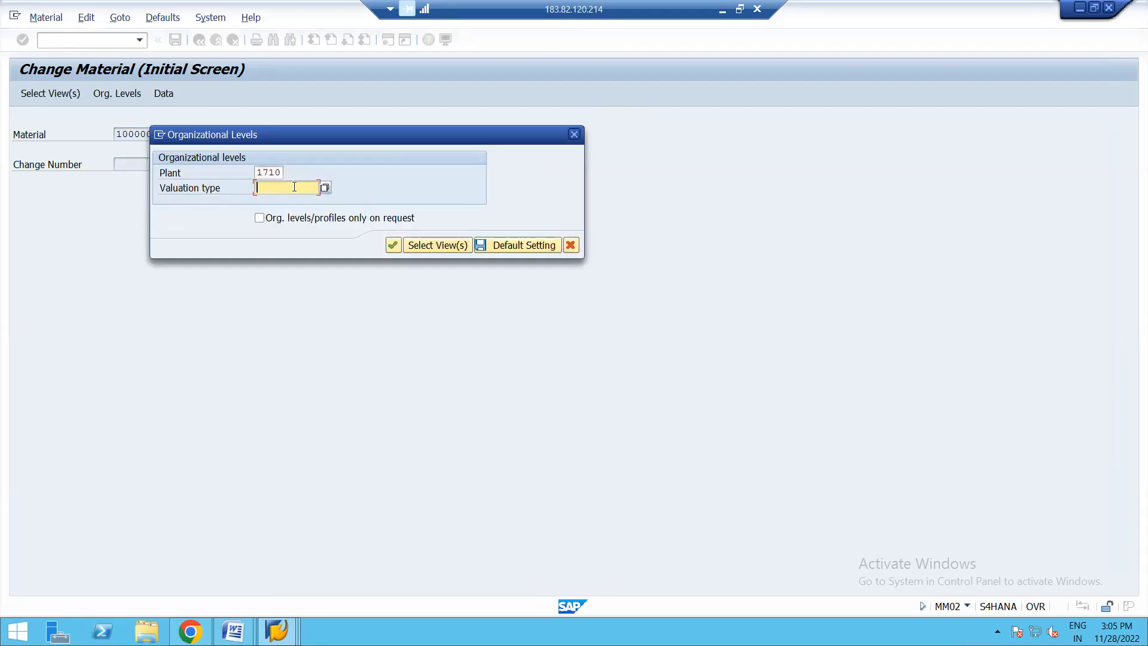
left_click(325, 188)
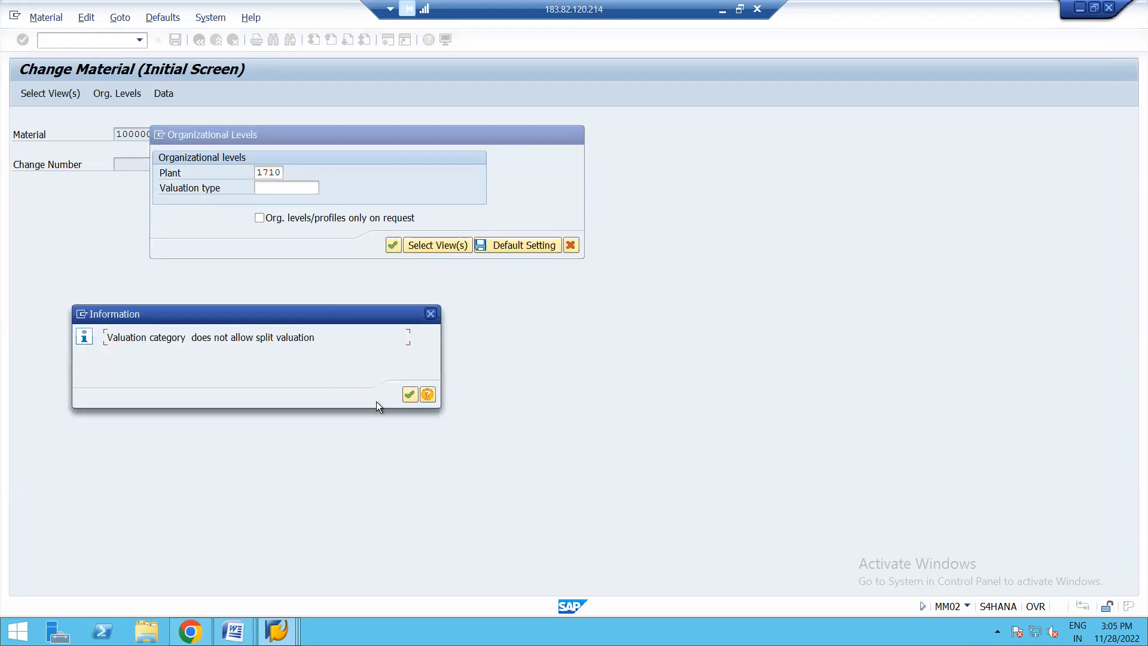
left_click(410, 395)
key("Return")
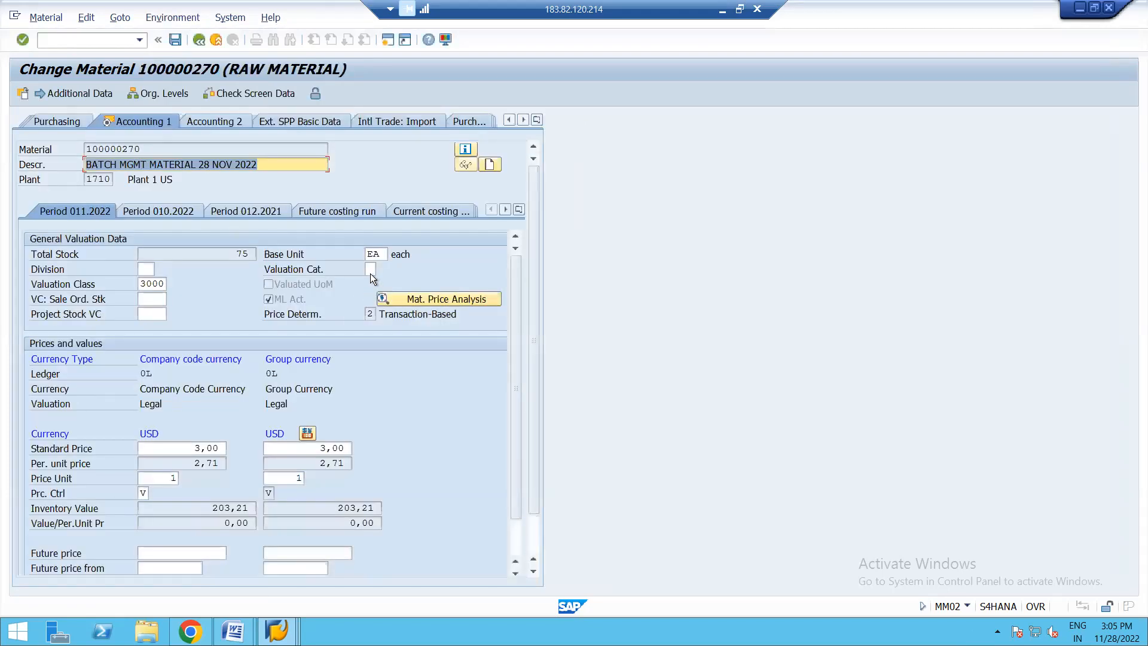
- Try to assign the valuation category offered in the value list to material 100000270
left_click(371, 268)
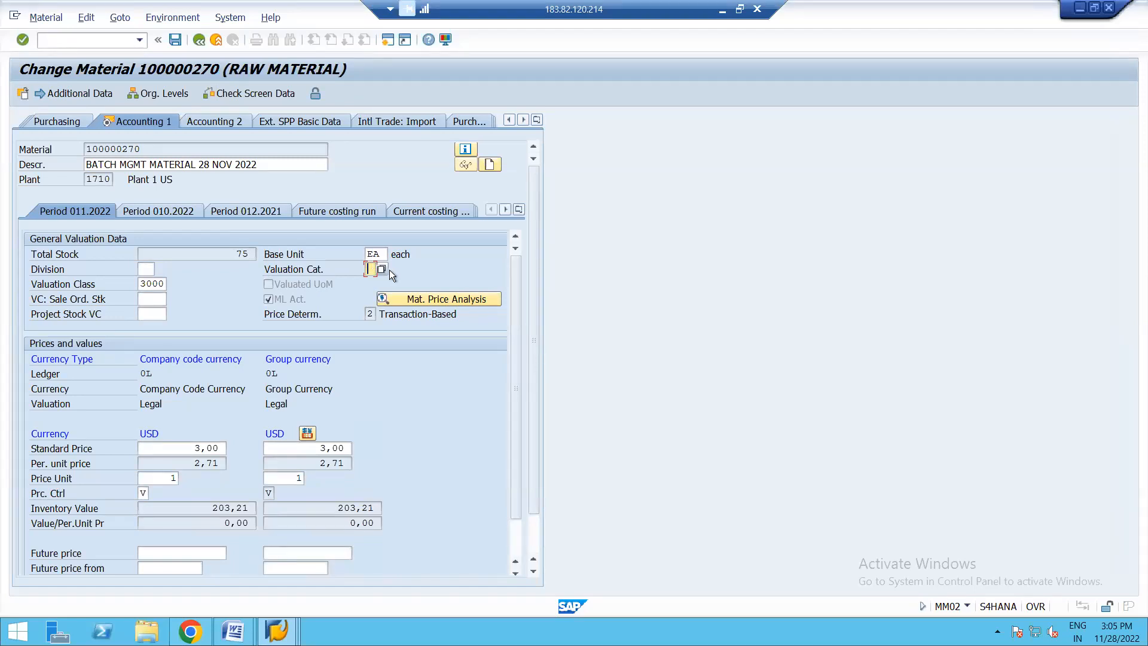
left_click(383, 270)
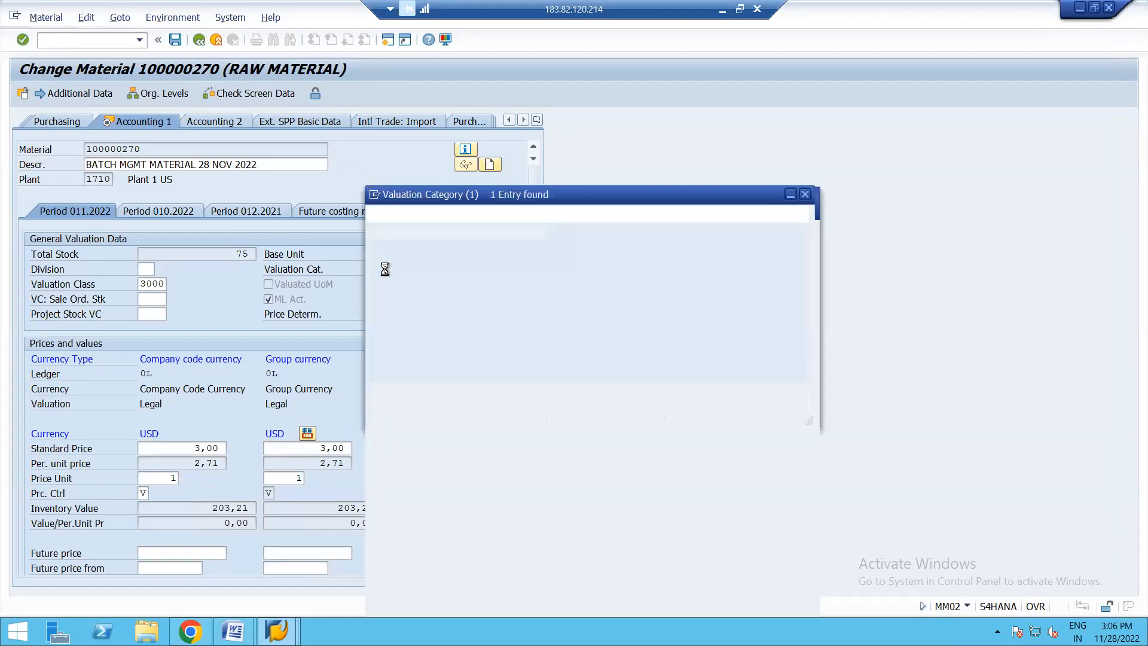
double_click(455, 150)
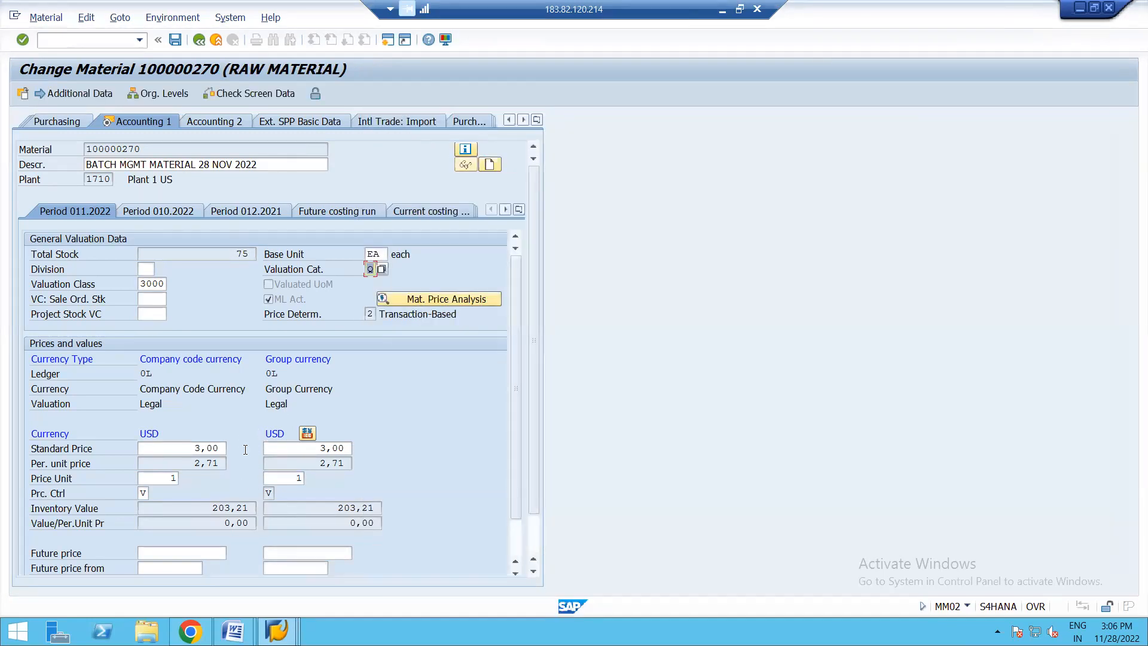
key("Return")
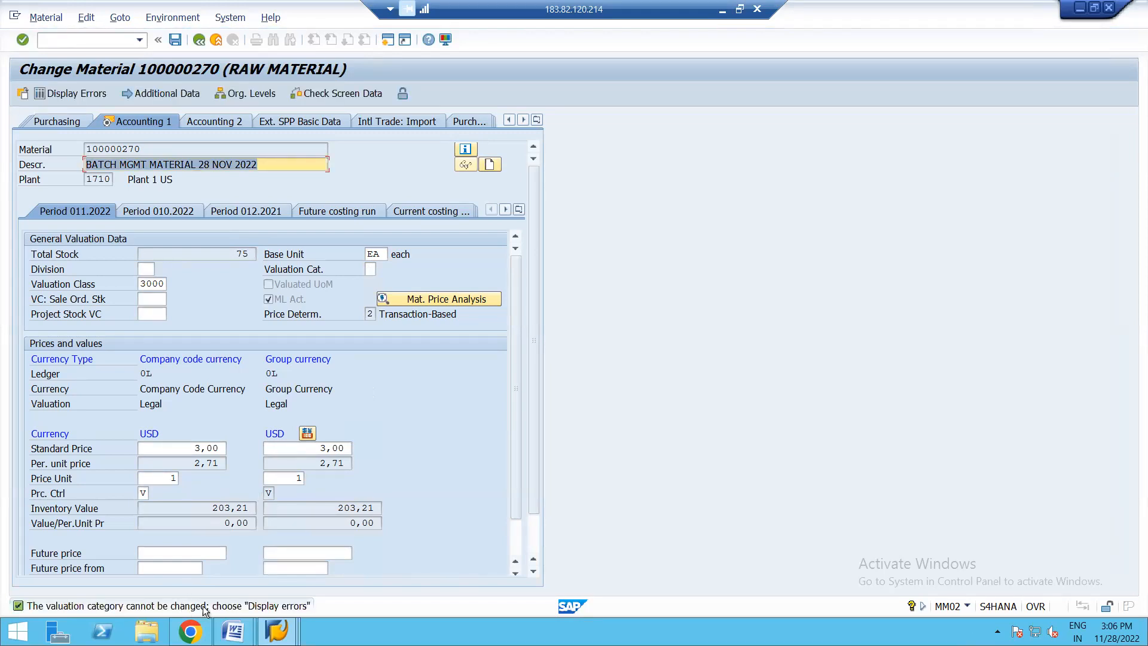
- Display the error details for the valuation category change and return to the initial Change Material screen
left_click(370, 269)
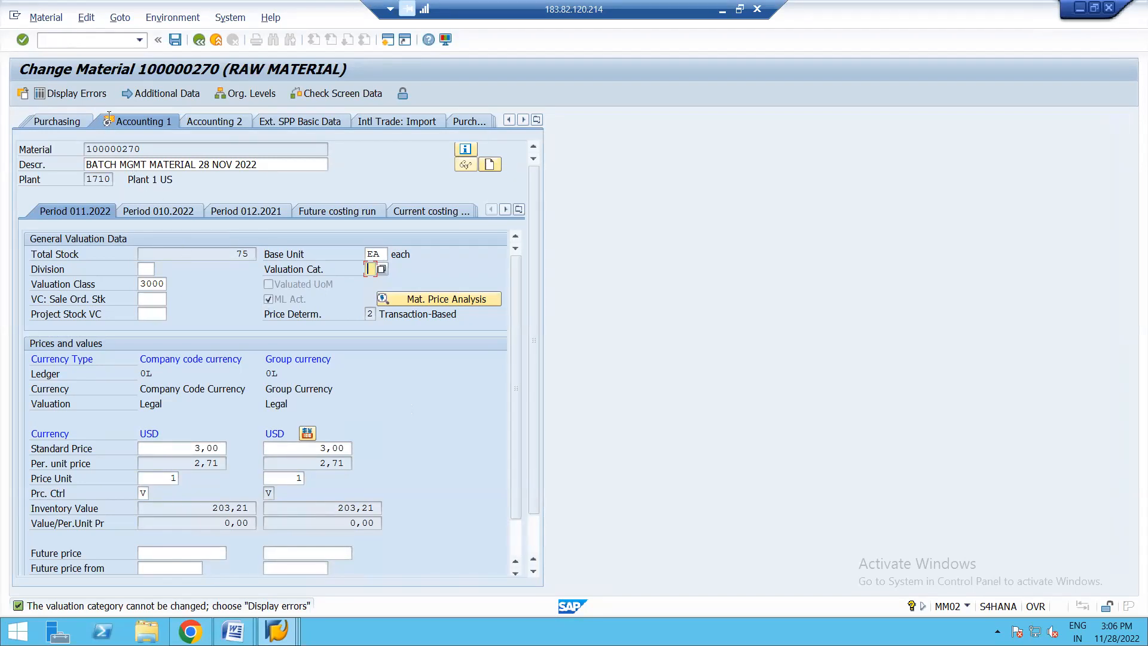
left_click(81, 92)
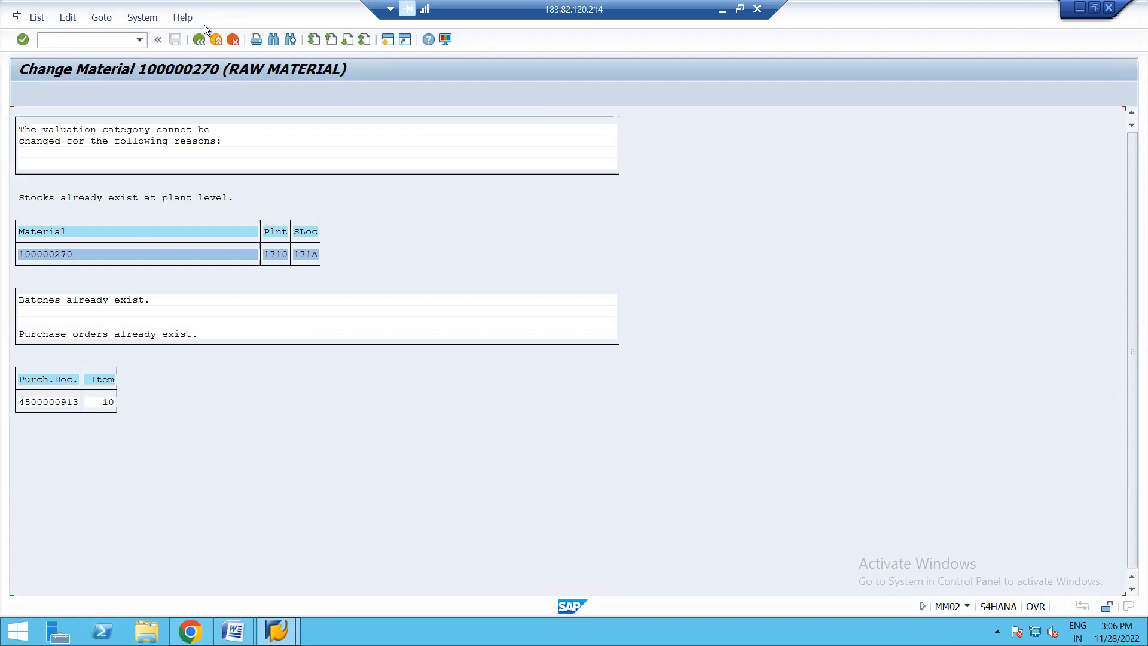
left_click(201, 44)
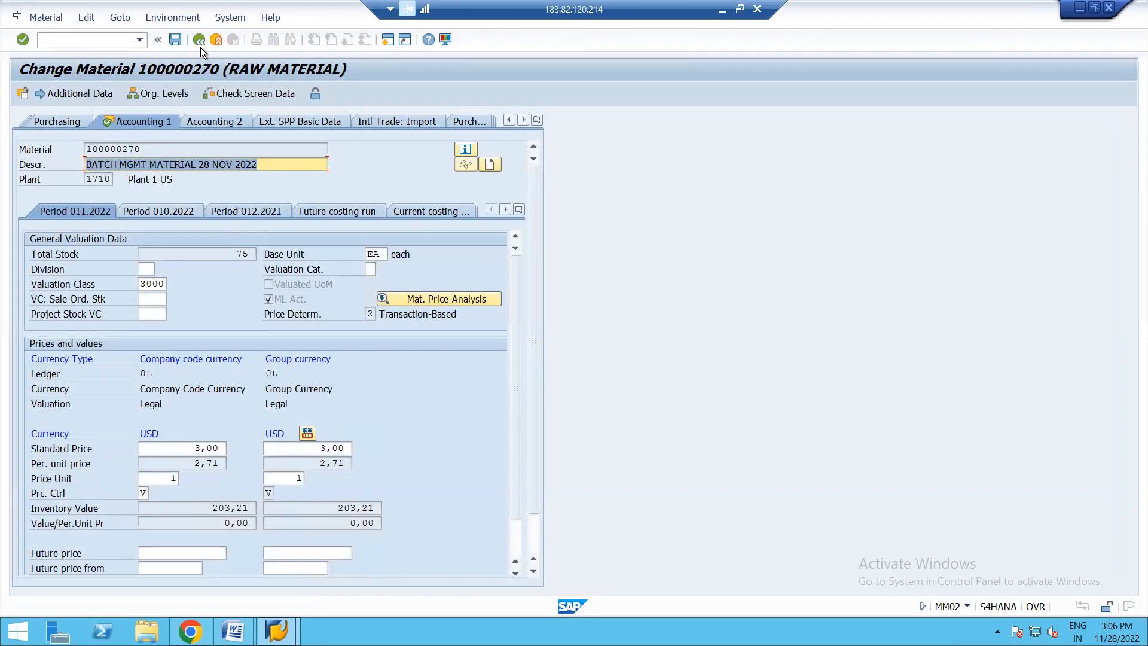
left_click(200, 43)
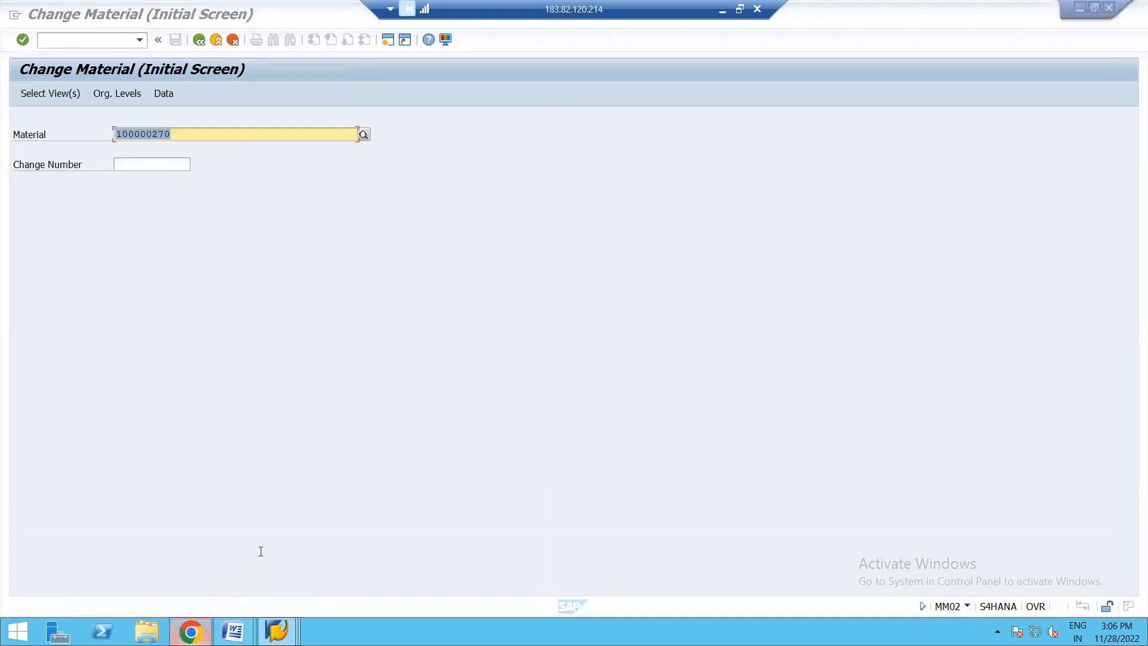
- Switch to Chrome, check the further results from answers.sap.com for the error message, and return to the original results
key("alt+Tab")
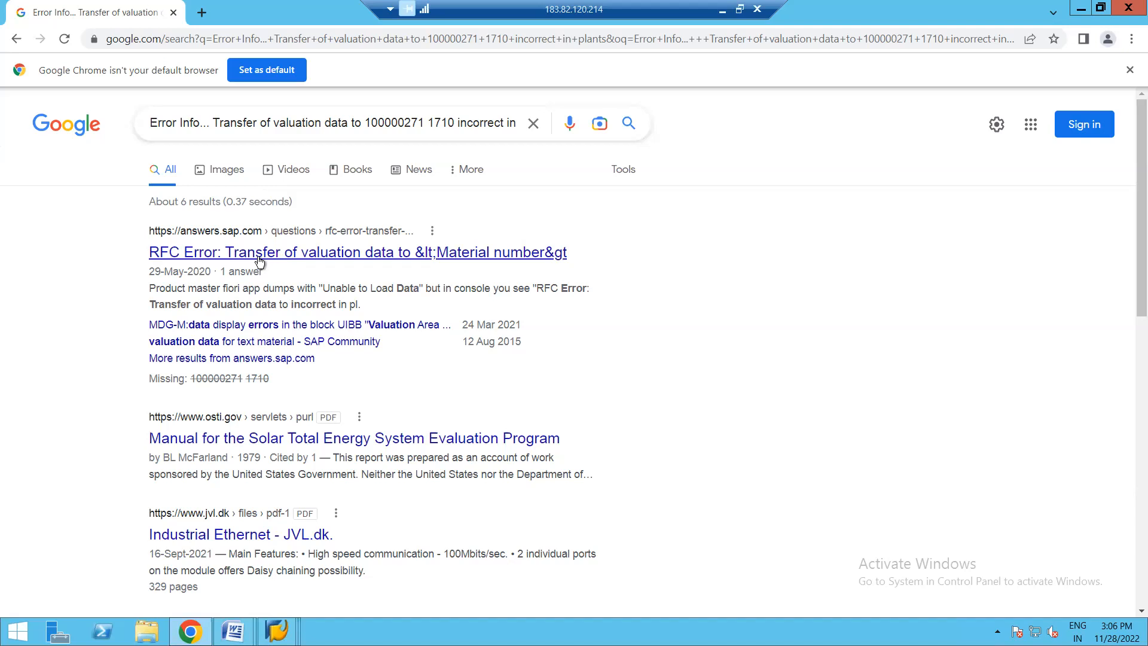
left_click(247, 359)
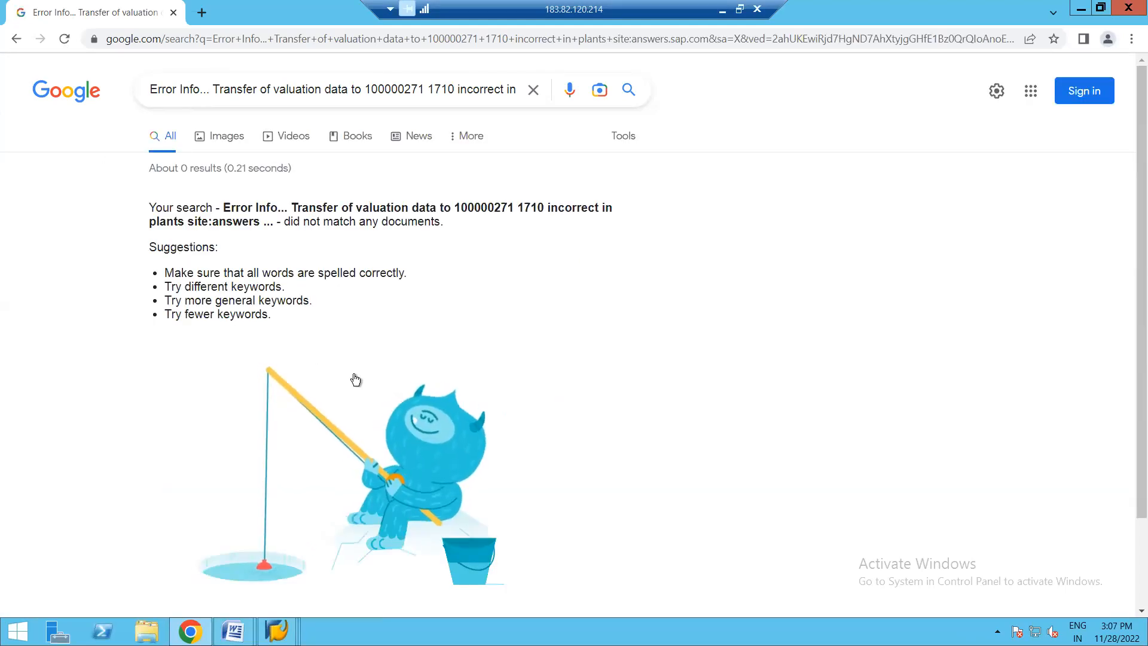
scroll(356, 380, "down", 2)
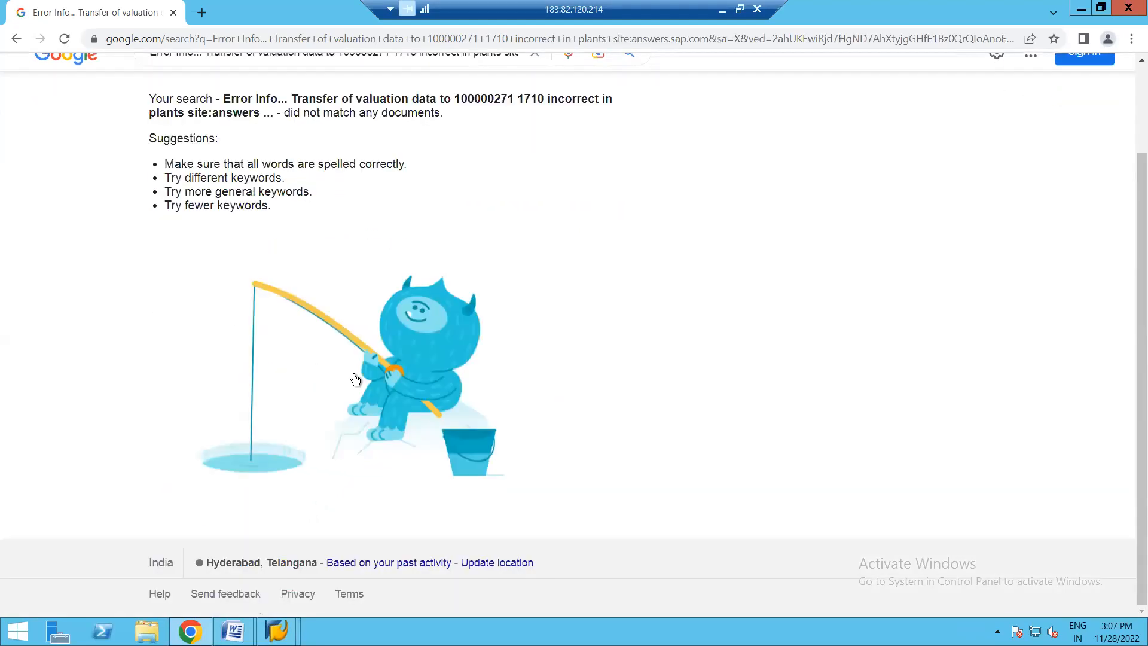
left_click(16, 40)
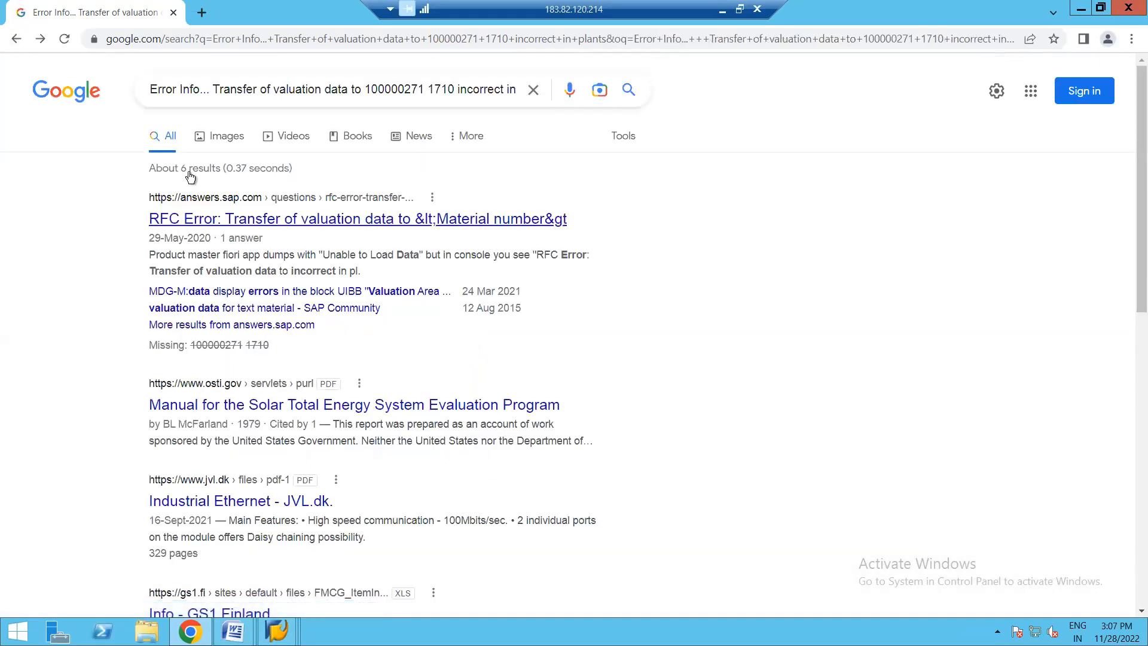
left_click(209, 91)
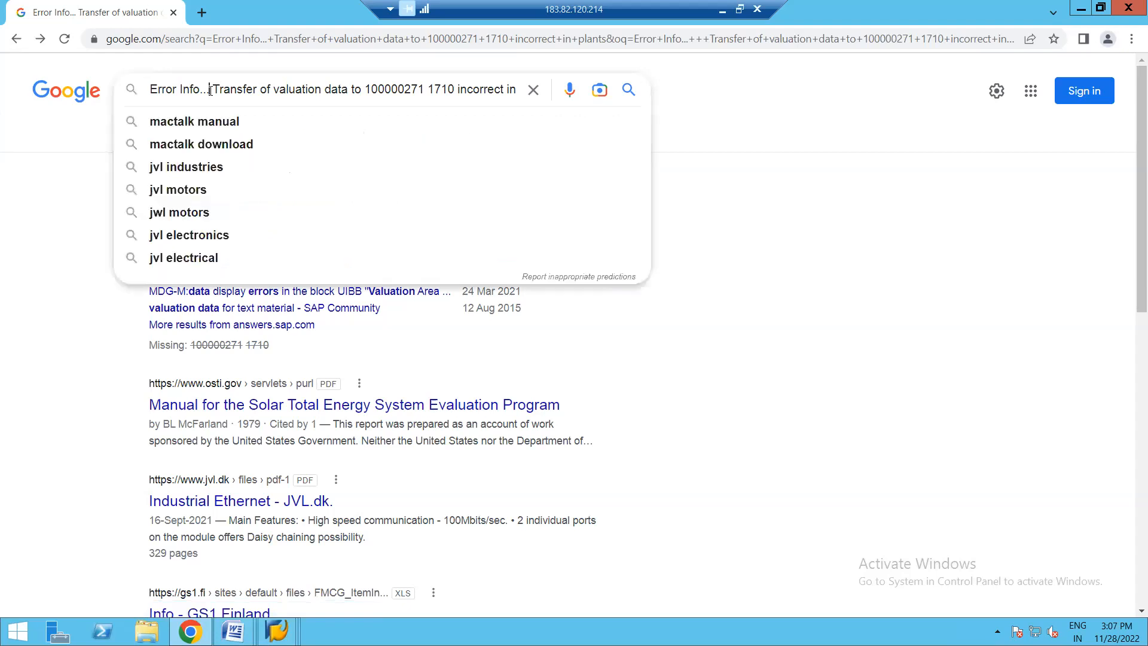
key("BackSpace")
key("BackSpace")
key("BackSpace")
key("BackSpace")
key("BackSpace")
key("BackSpace")
key("BackSpace")
key("BackSpace")
key("BackSpace")
key("BackSpace")
key("BackSpace")
key("BackSpace")
key("BackSpace")
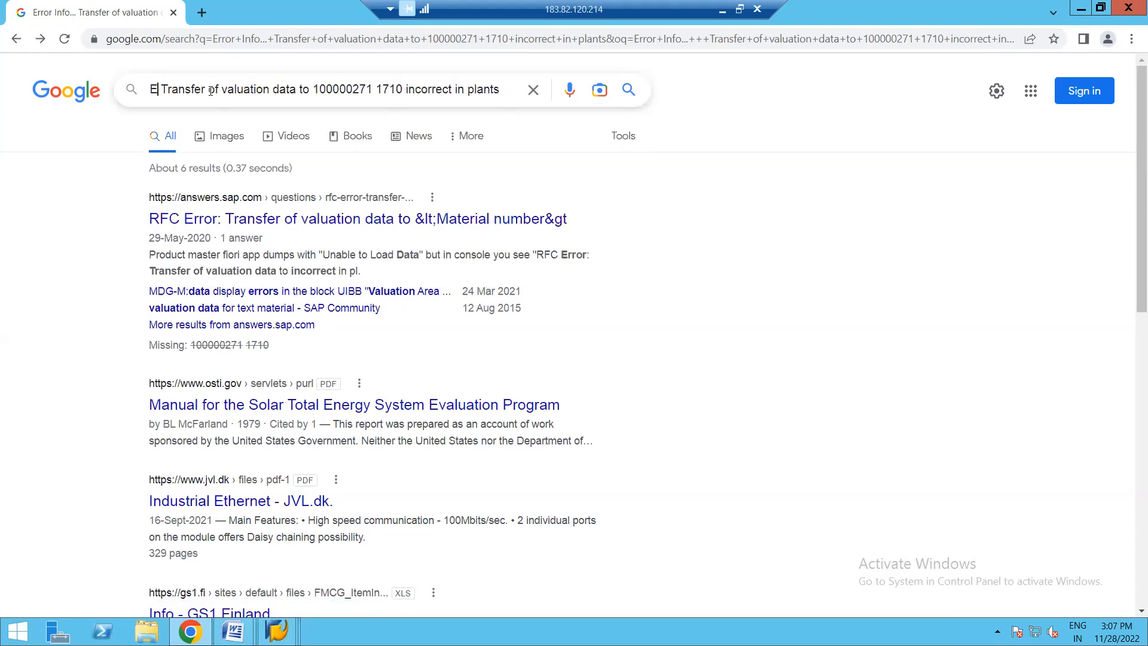
key("Return")
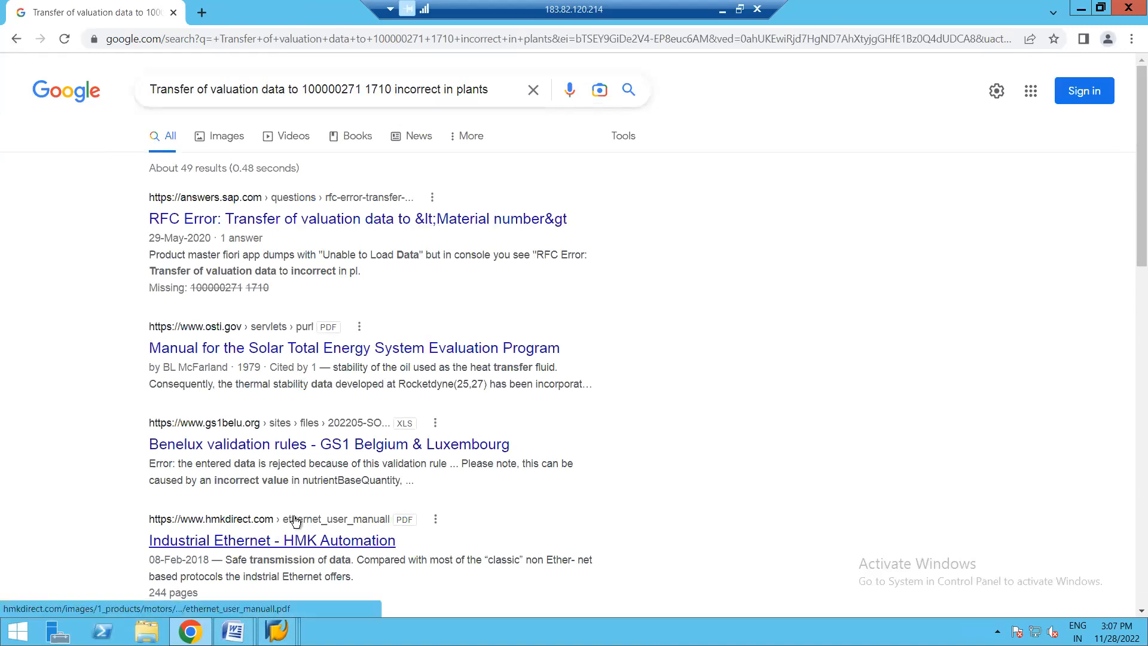
- Read the SAP Community question on the "RFC Error: Transfer of valuation data" and its best answer, and return to the results
left_click(346, 221)
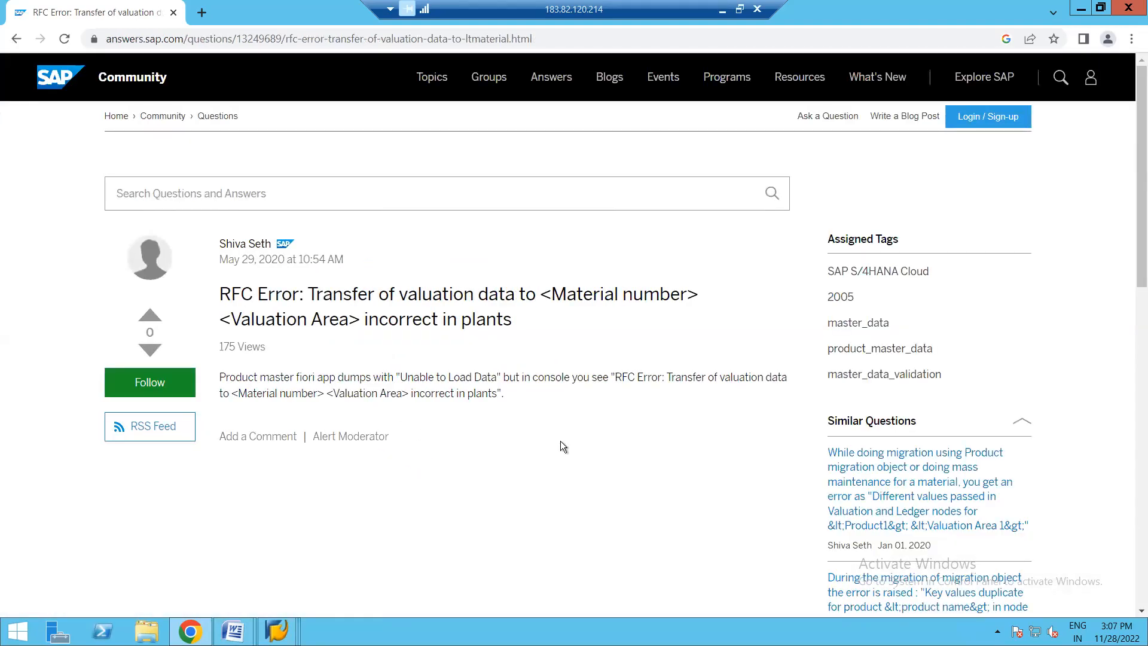
scroll(588, 443, "down", 5)
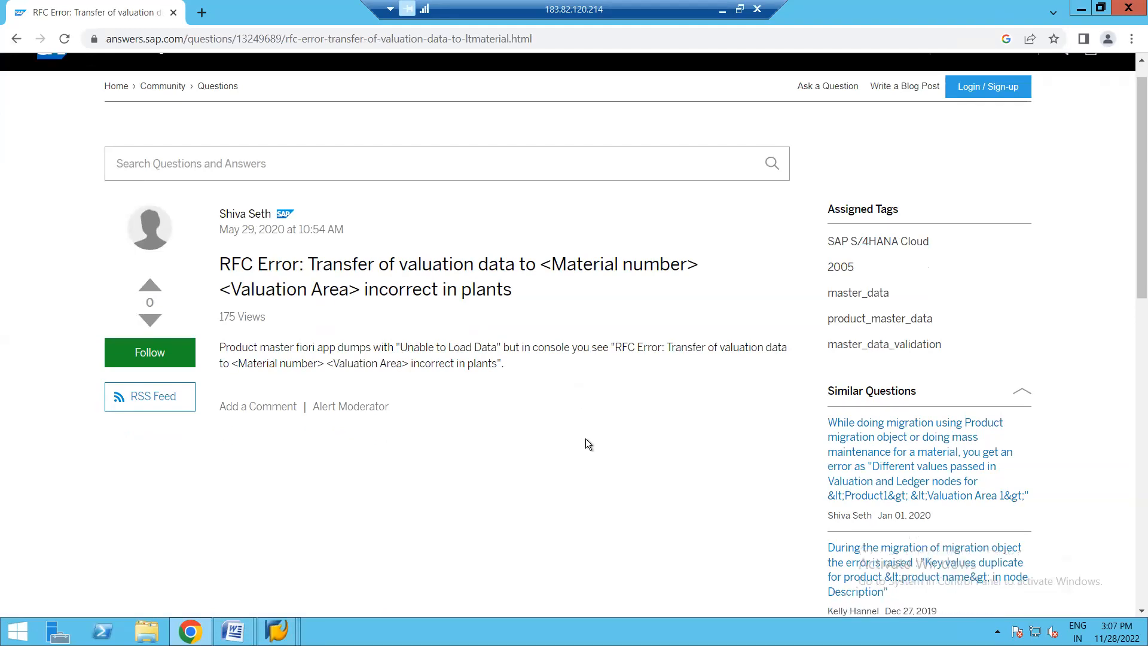
scroll(586, 439, "down", 2)
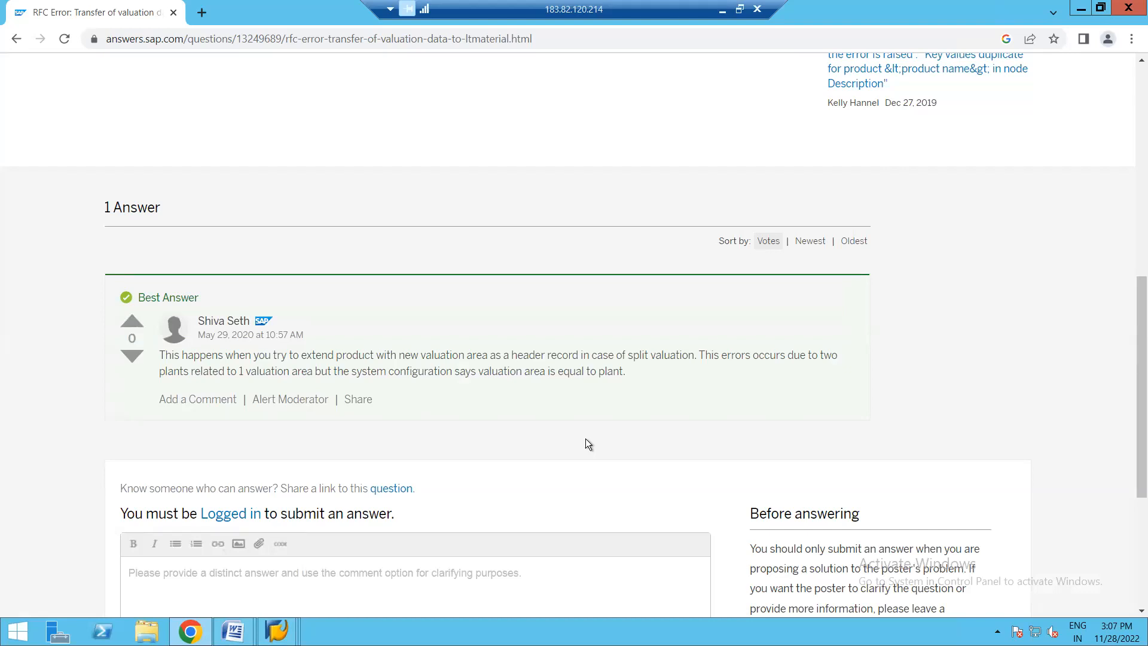
scroll(586, 440, "down", 5)
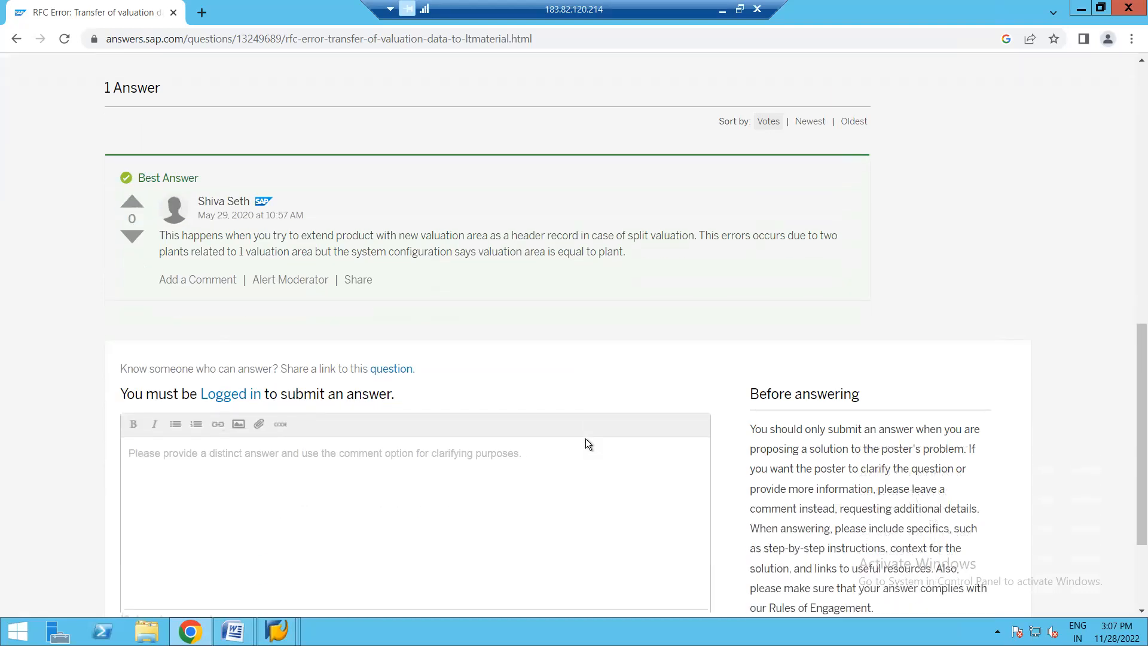
scroll(586, 440, "up", 4)
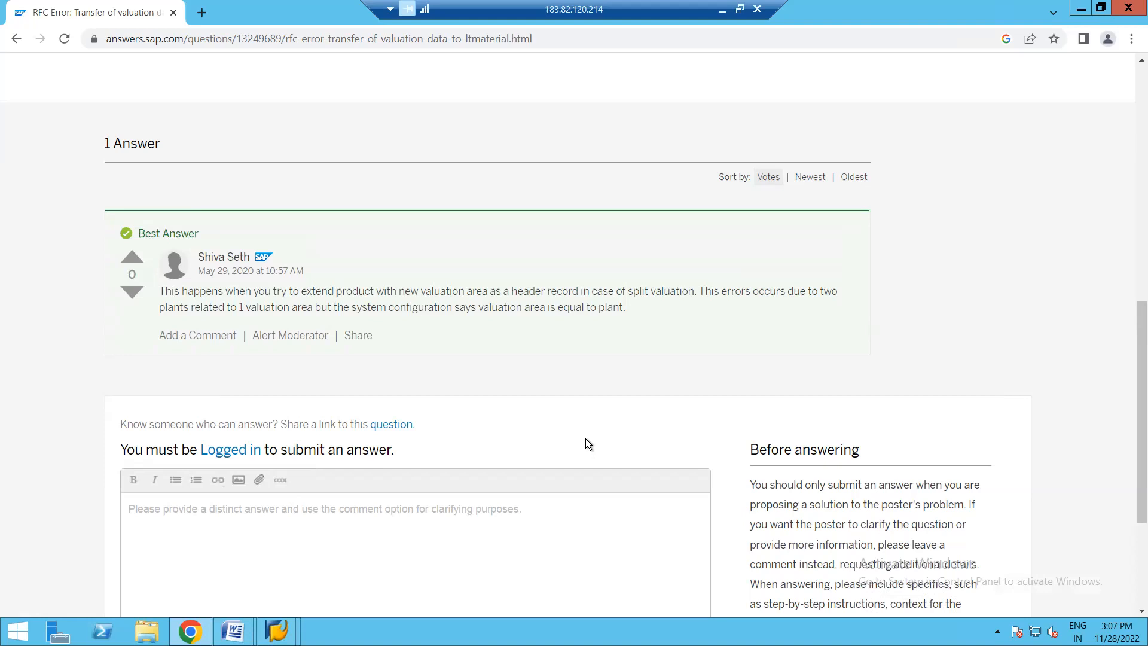
scroll(586, 439, "up", 10)
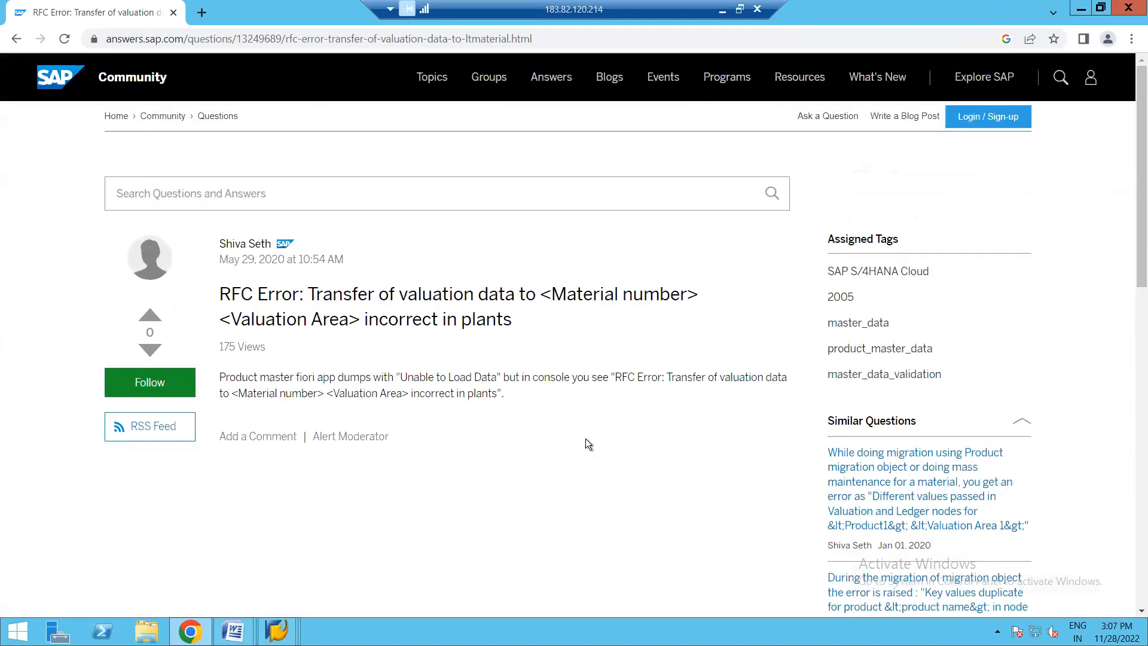
left_click(16, 39)
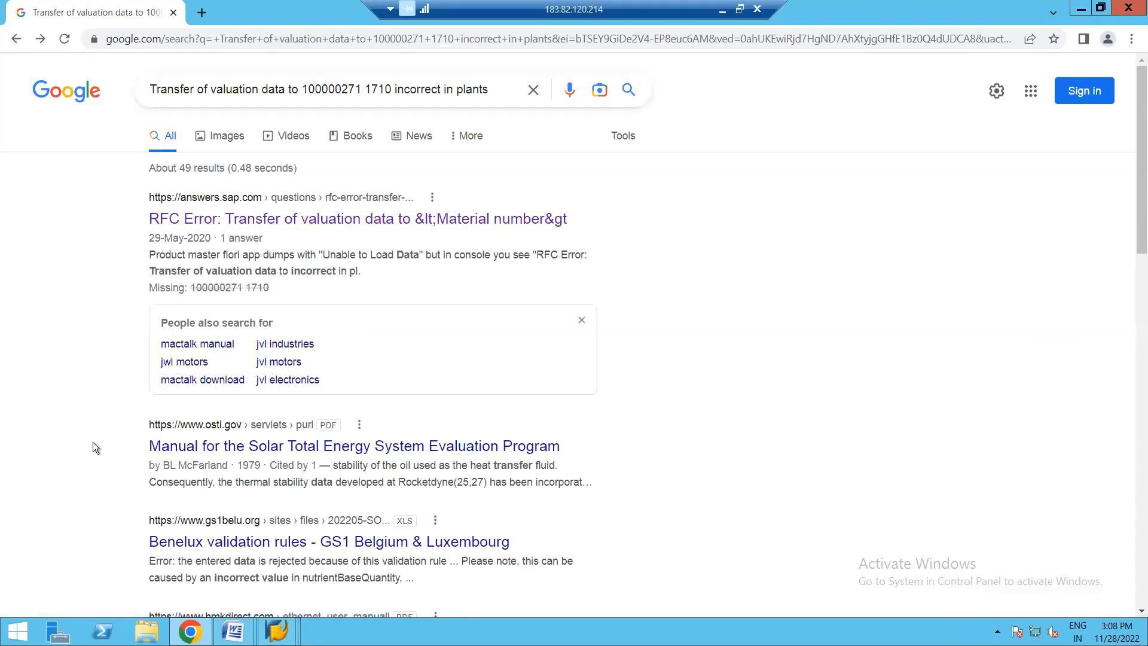
scroll(93, 448, "down", 4)
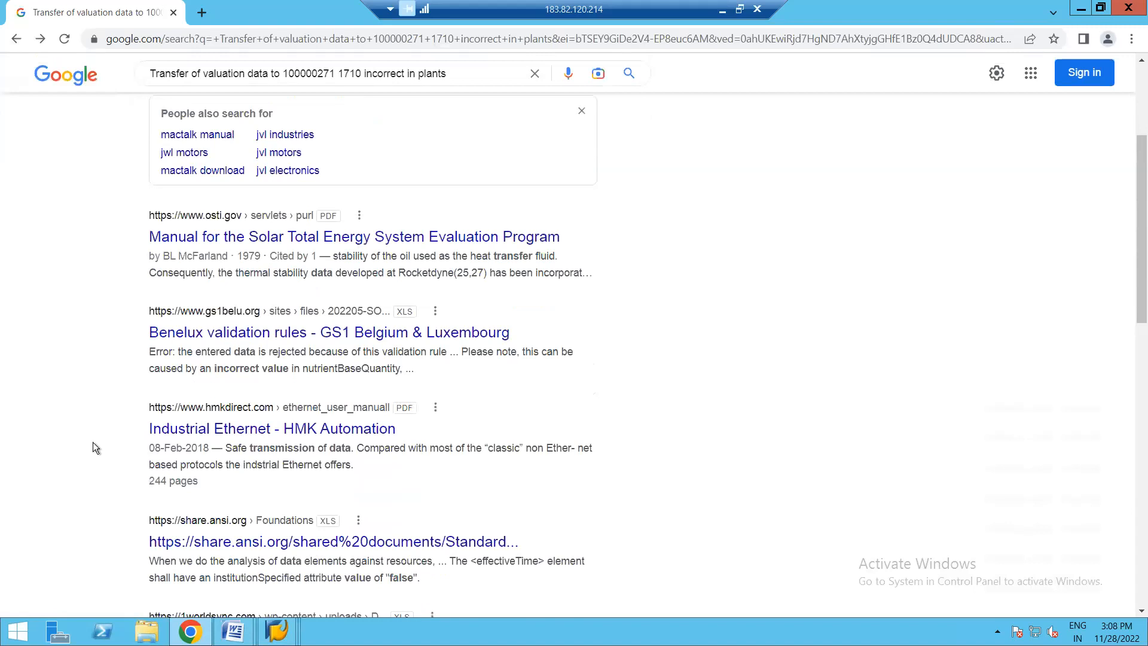
scroll(93, 443, "up", 4)
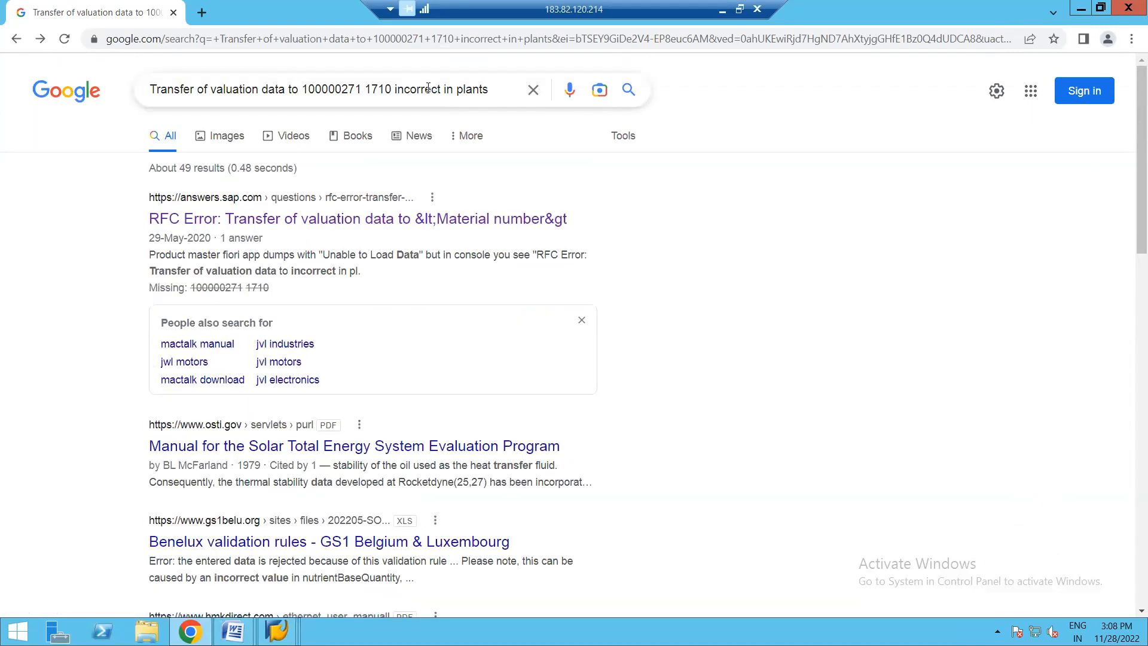
left_click(496, 89)
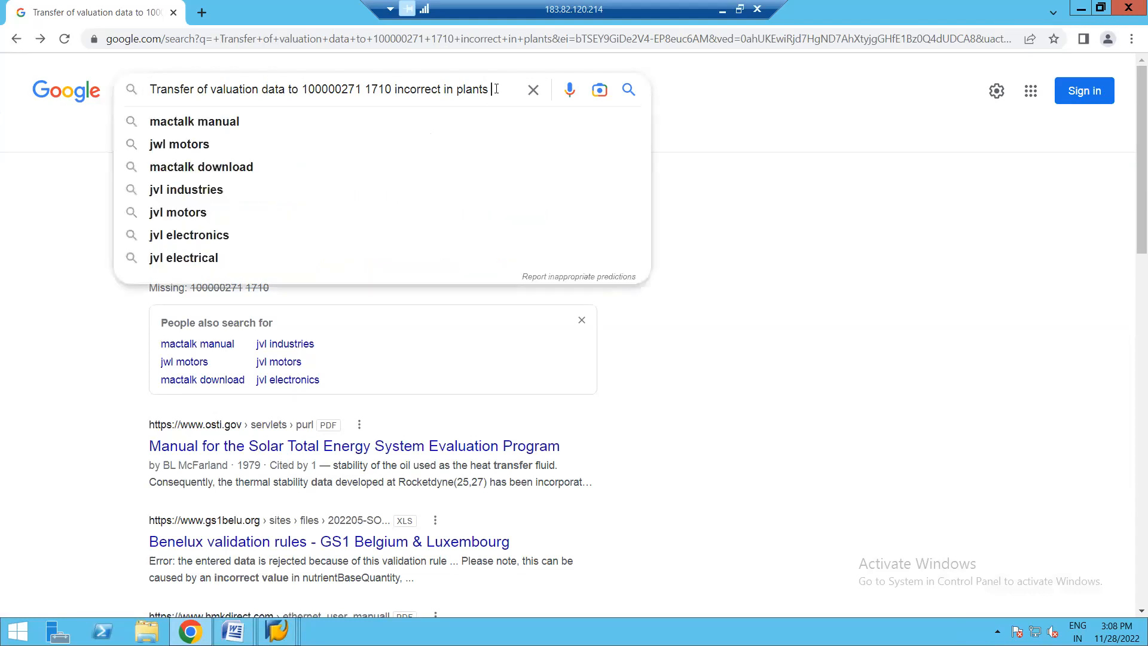
type("SAP")
key("Return")
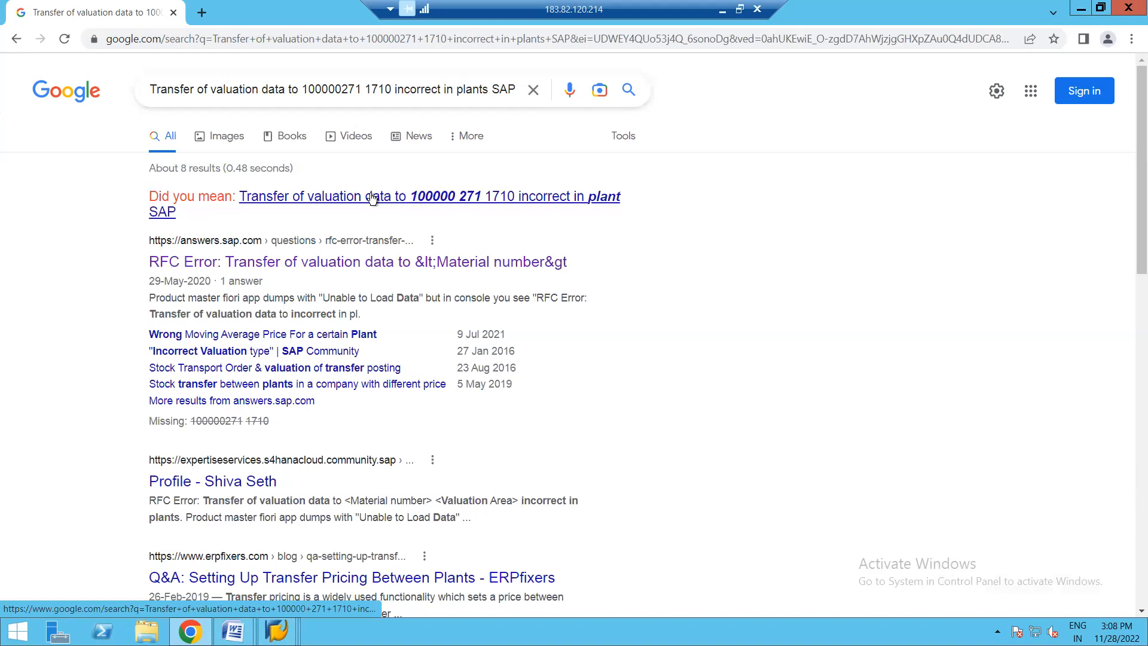
left_click(367, 198)
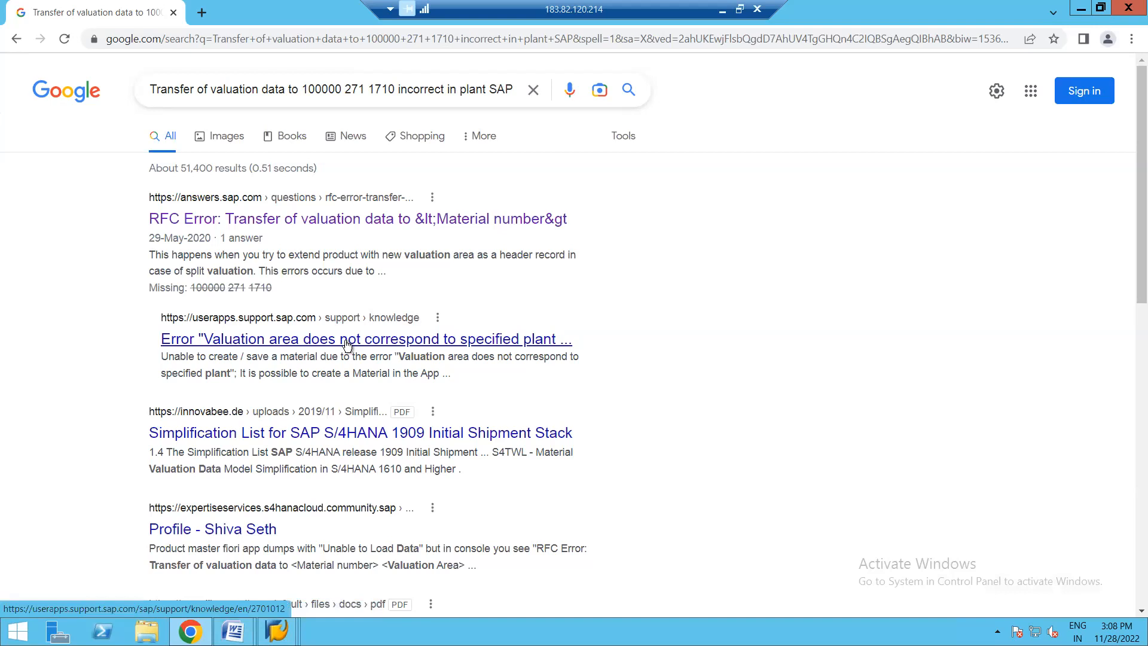
- Examine the SAP knowledge base article on "Valuation area does not correspond to specified plant" and return to the results
left_click(346, 341)
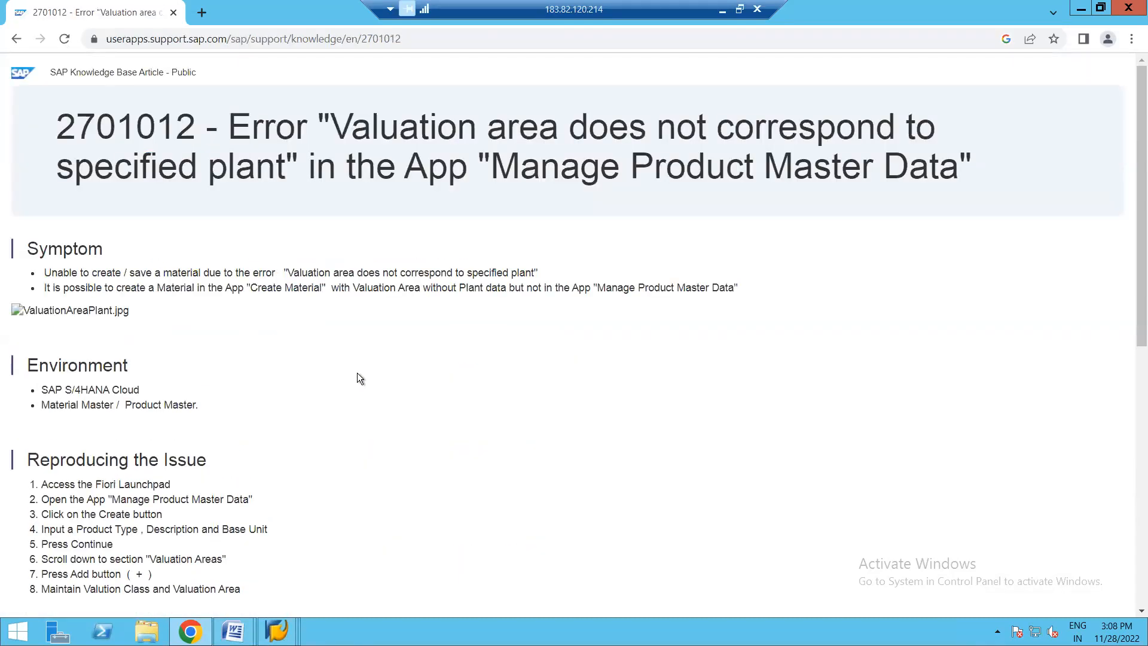
scroll(357, 373, "down", 8)
scroll(357, 374, "up", 8)
left_click(16, 39)
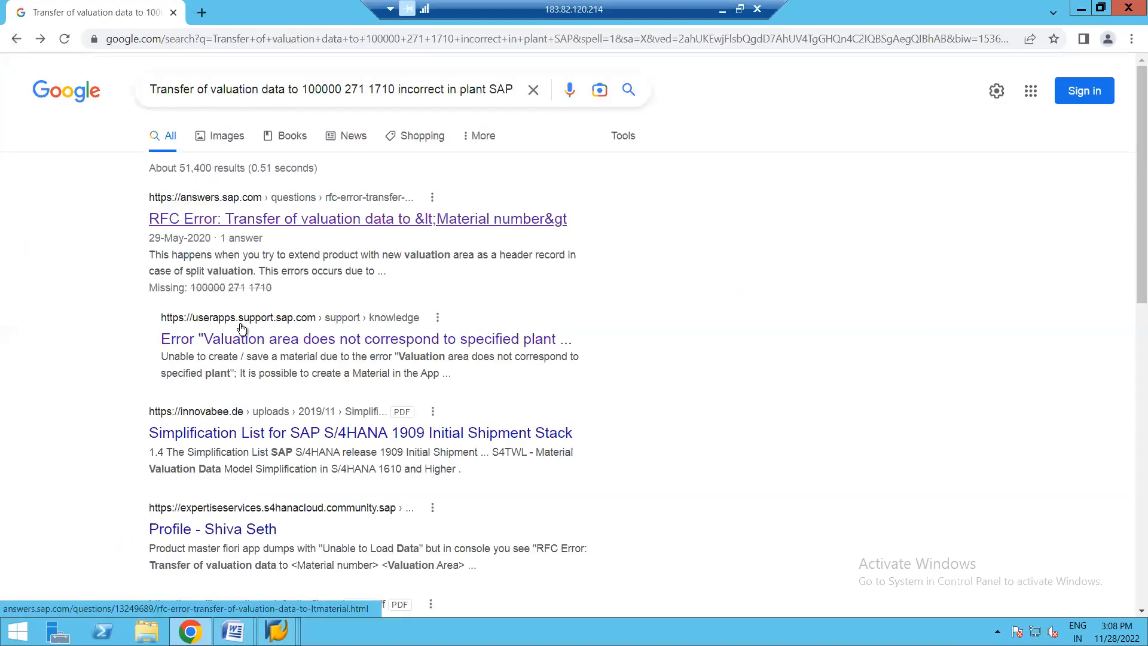
left_click(314, 339)
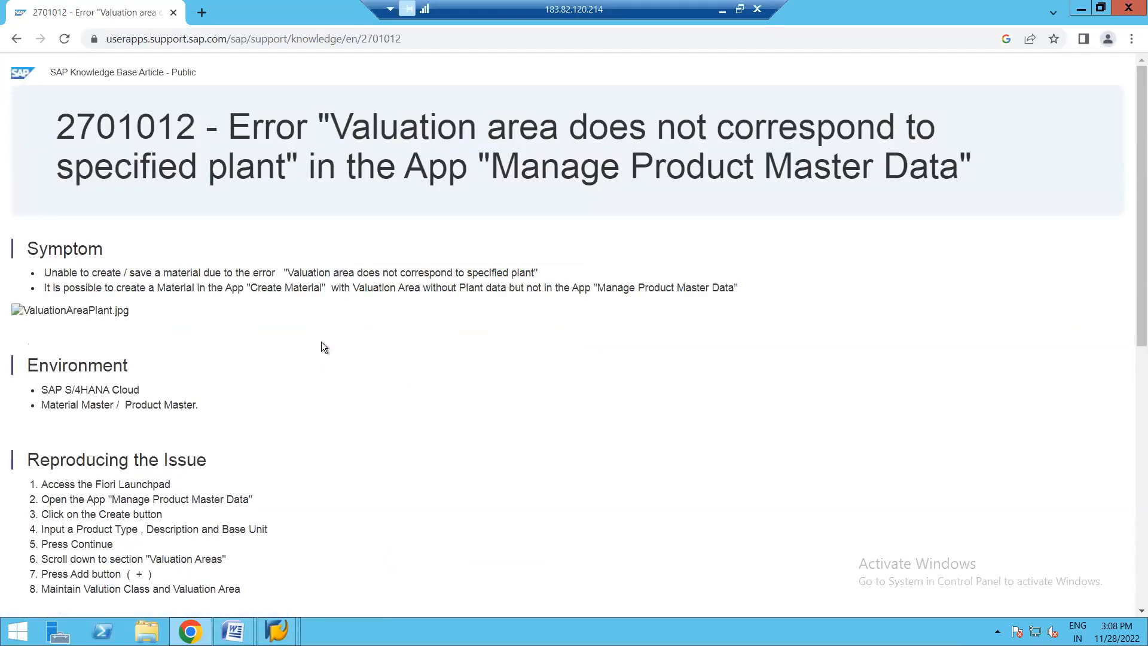
left_click(17, 38)
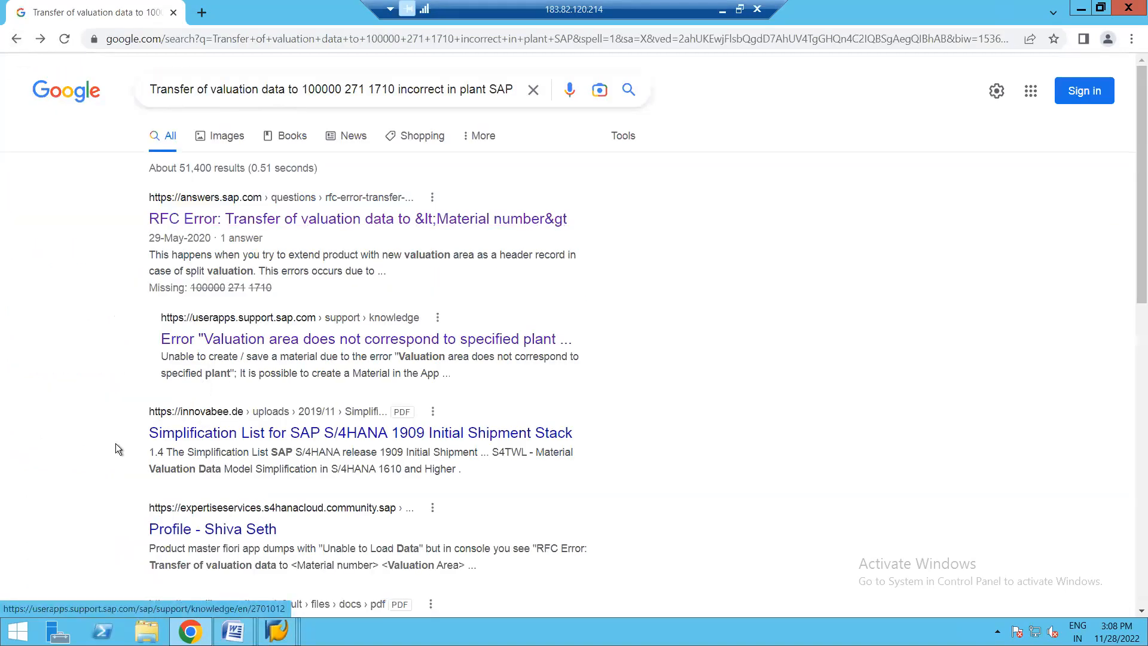
- Switch to the SAP local definitions session and check the valuation categories allocated to plant 1710, returning to the plant list
scroll(105, 459, "down", 6)
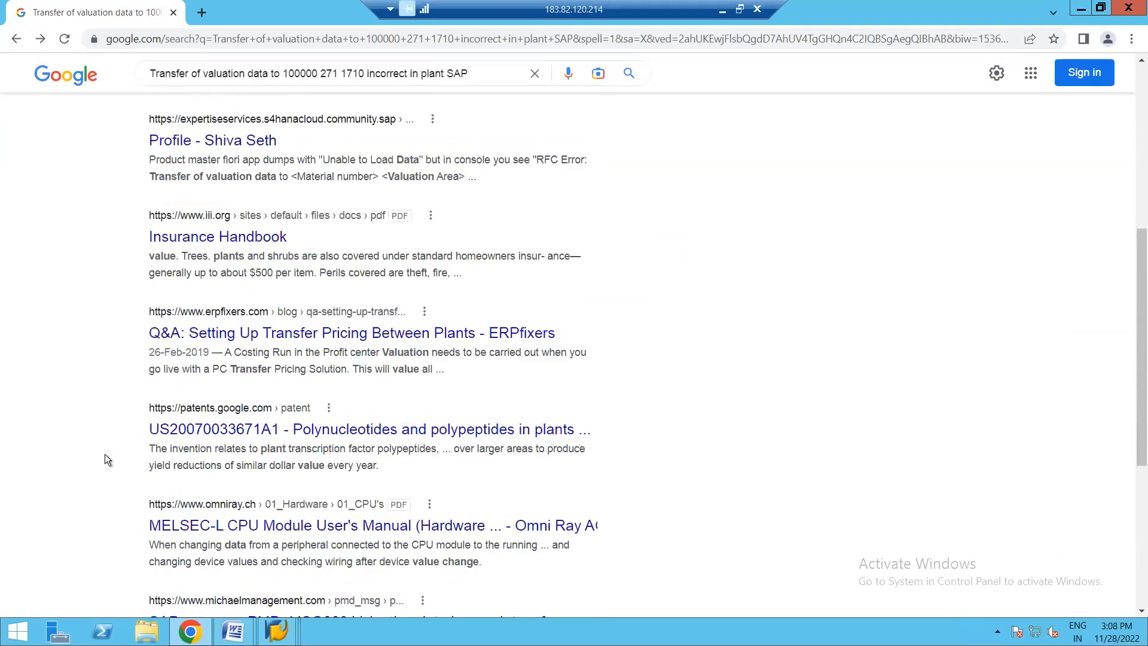
scroll(105, 455, "up", 6)
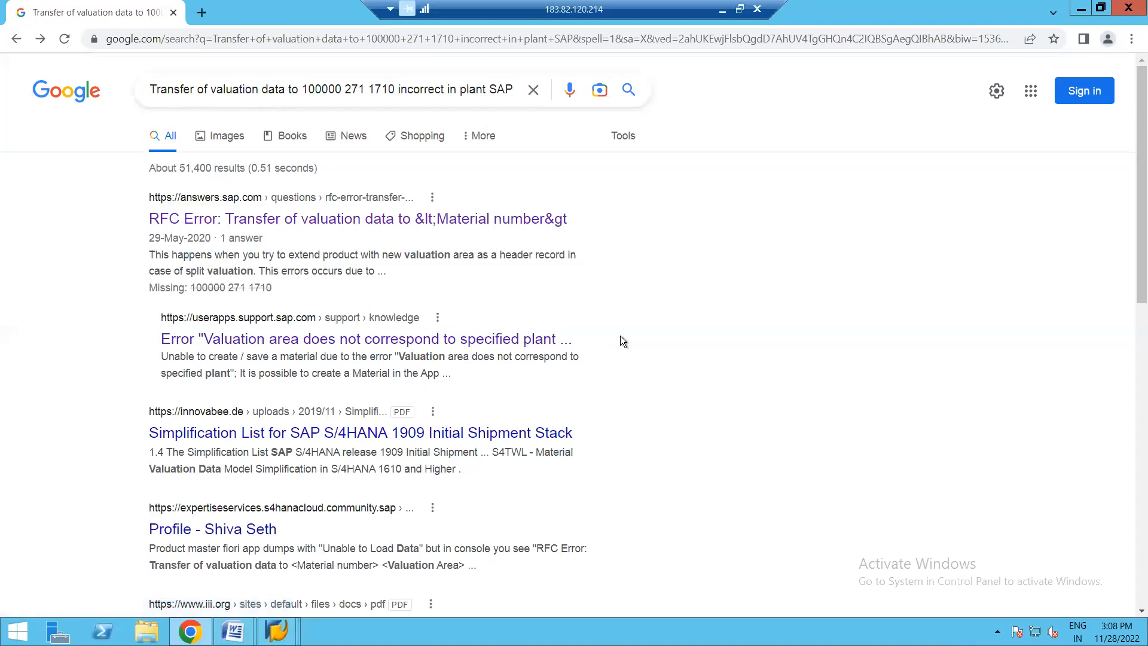
left_click(276, 632)
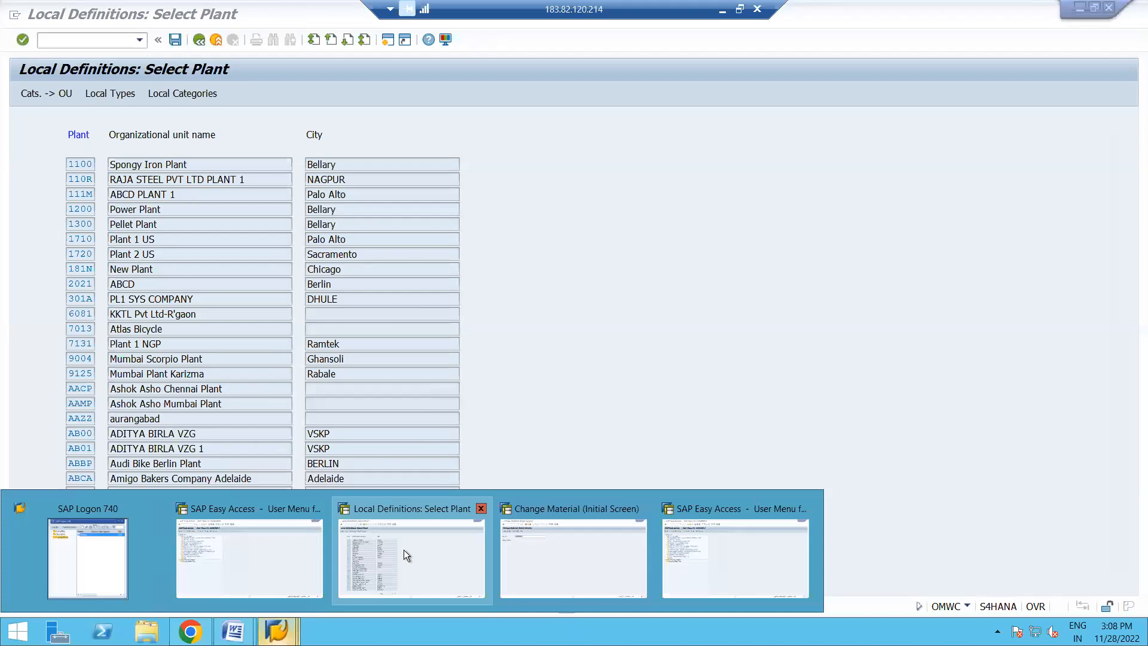
left_click(403, 551)
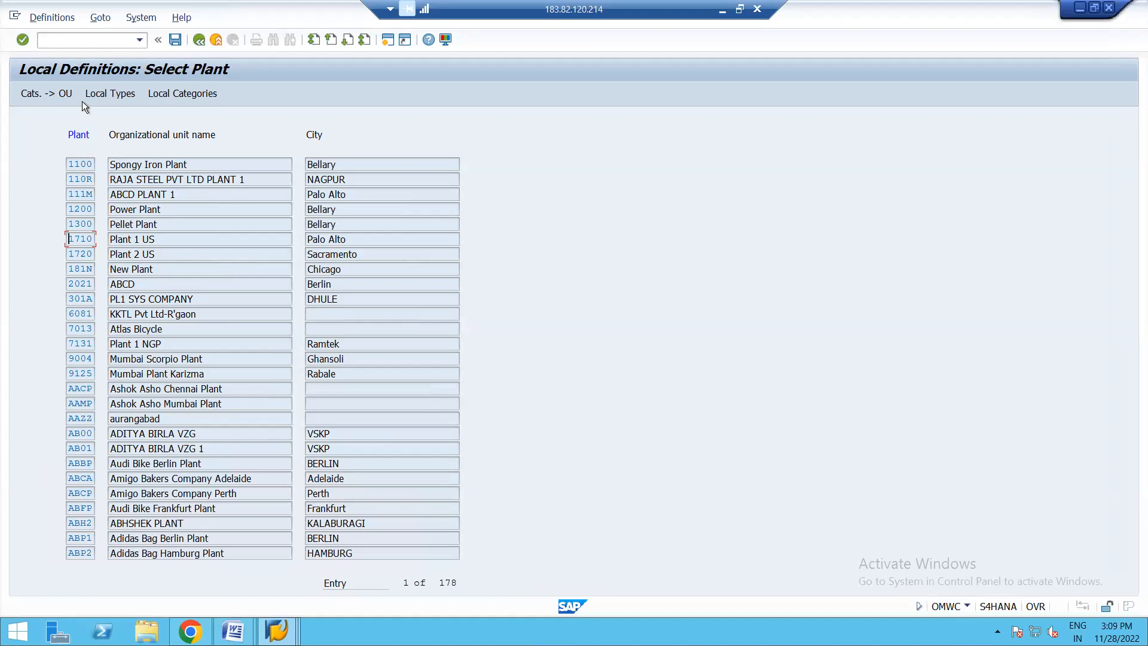
left_click(47, 92)
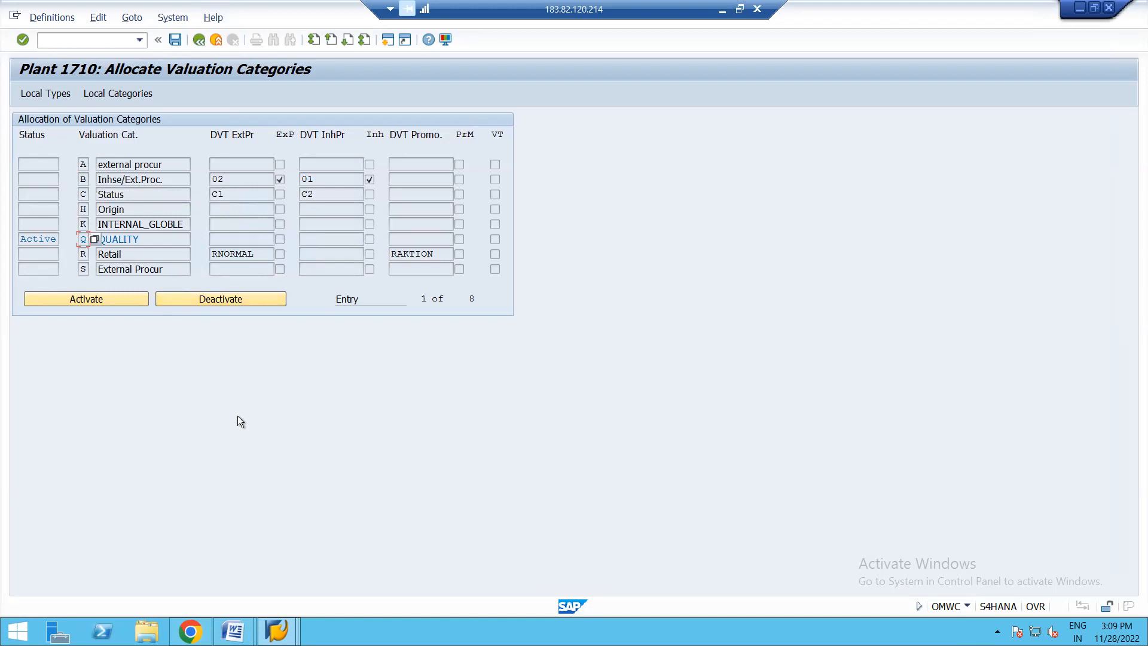
left_click(199, 40)
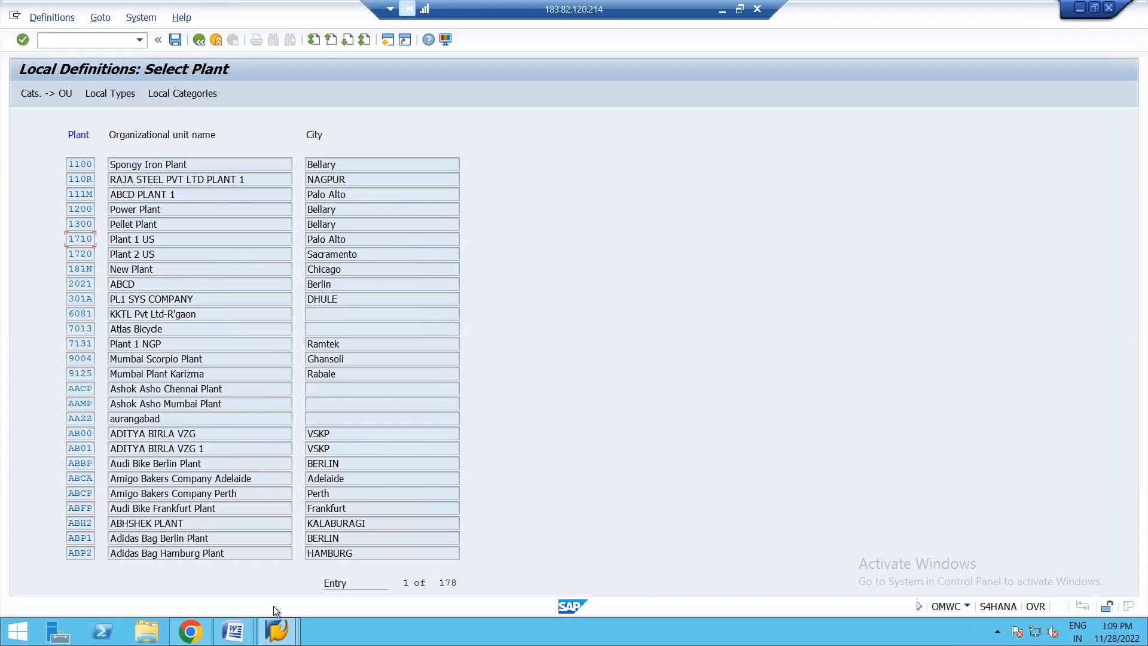
- Switch to the Change Material session, leave it and start transaction MM01 to create a material
left_click(277, 631)
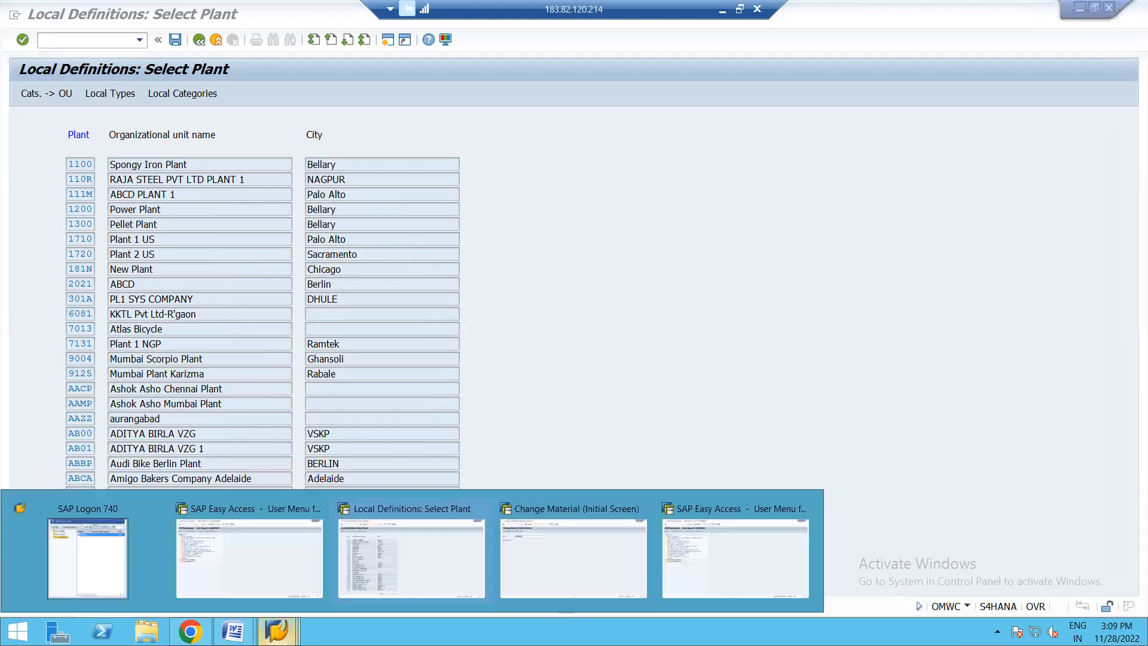
left_click(601, 554)
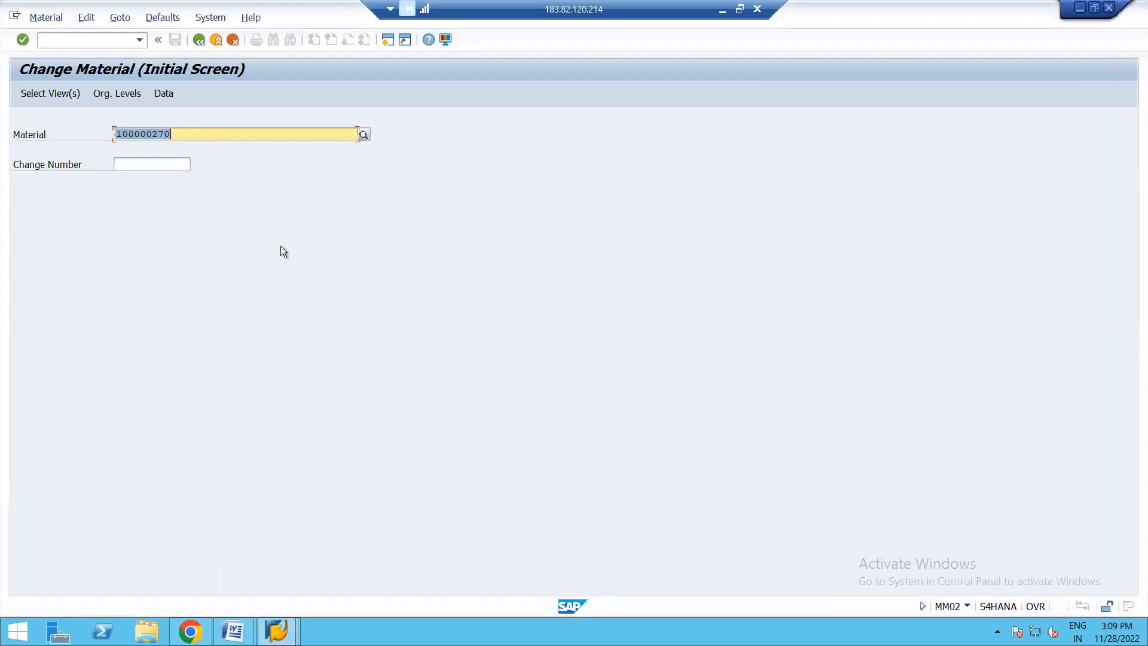
left_click(199, 41)
type("MM01")
key("Return")
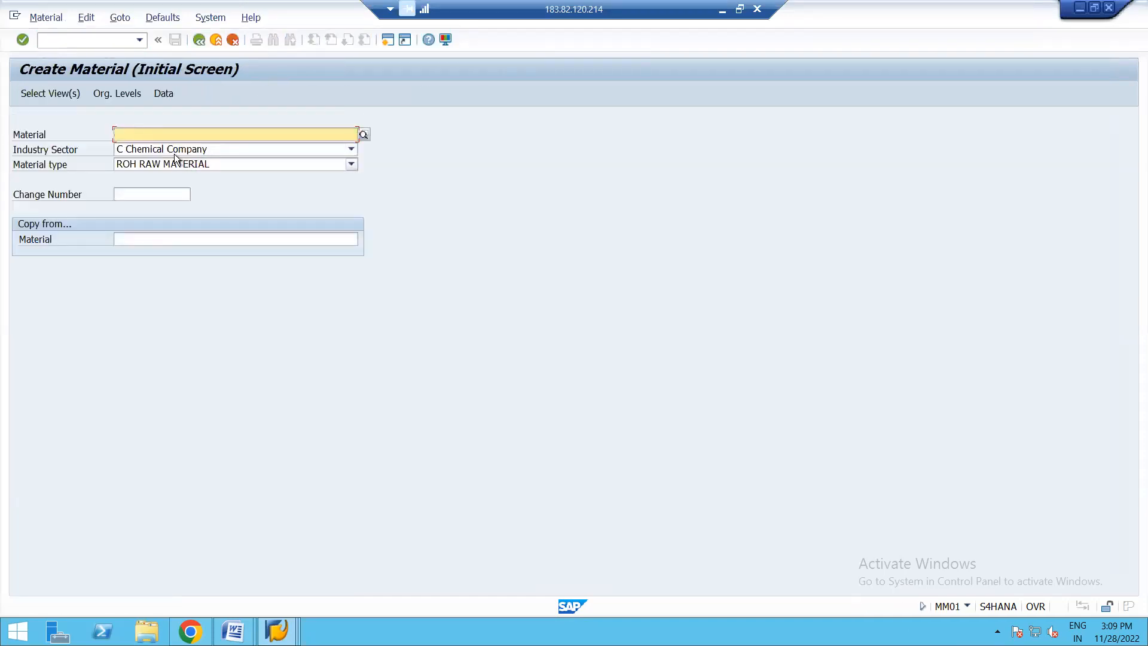
- Select the Basic Data 1, Purchasing, General Plant Data / Storage 1 and Accounting 1 views and confirm plant 1710 without a storage location
left_click(66, 96)
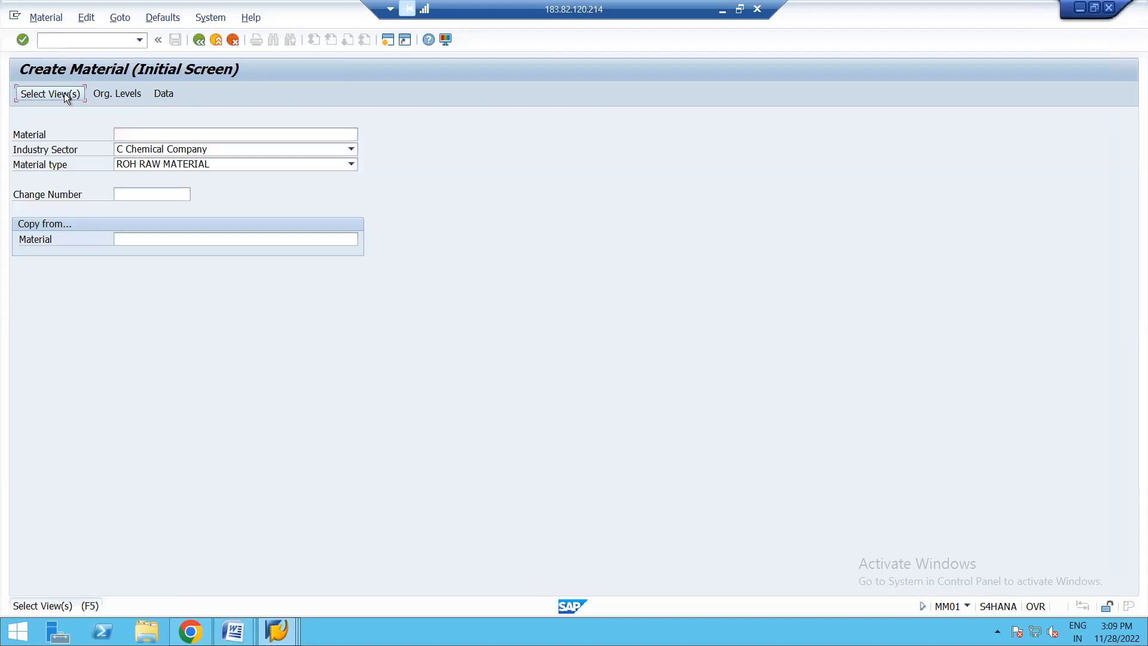
left_click(255, 187)
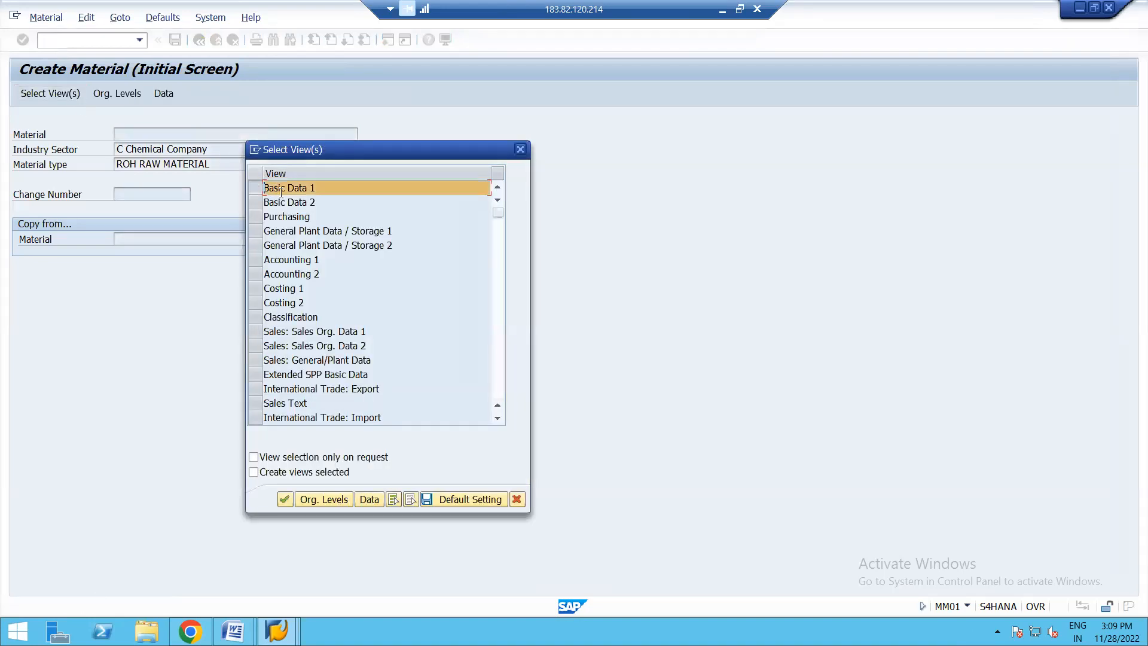
left_click(251, 216)
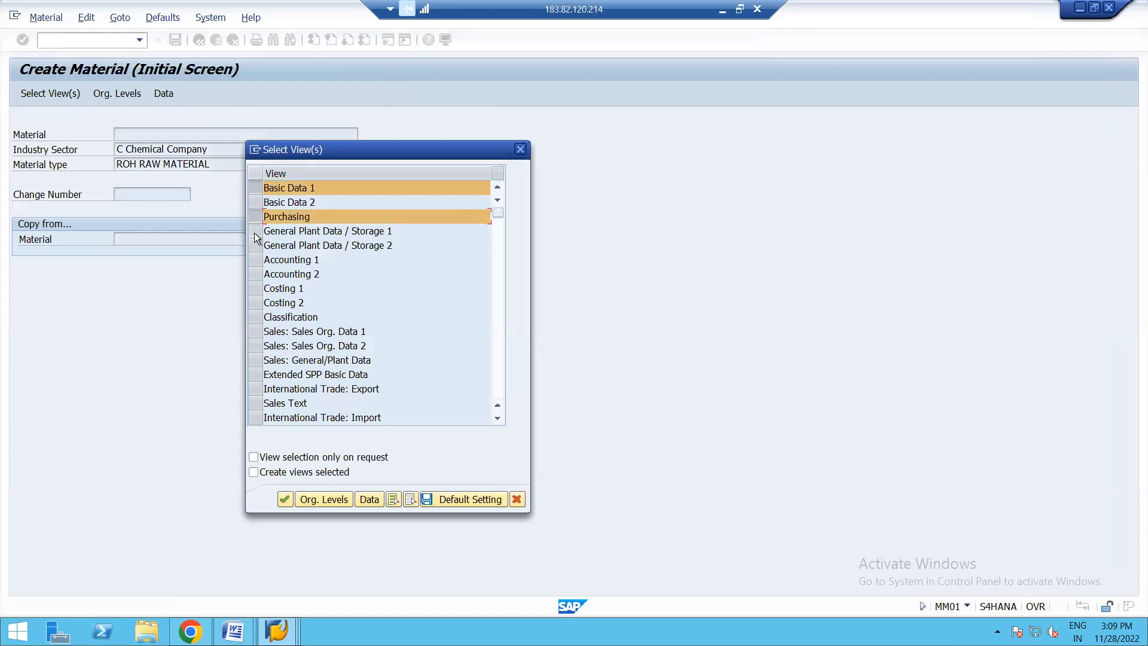
left_click(254, 232)
left_click(253, 260)
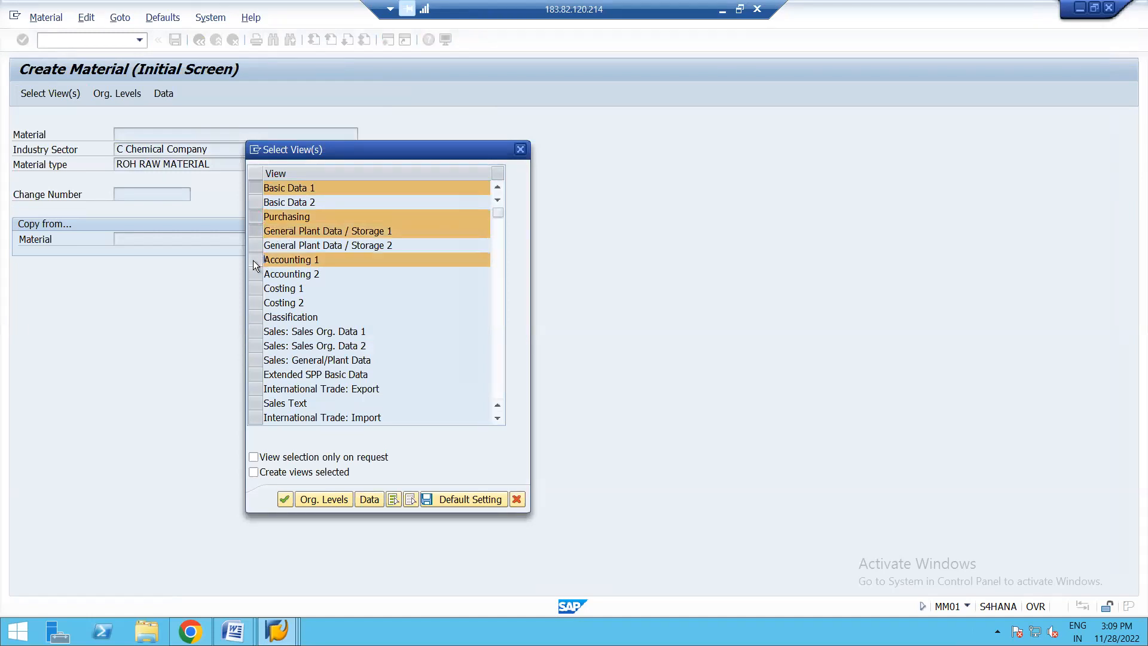
key("Return")
left_click(273, 186)
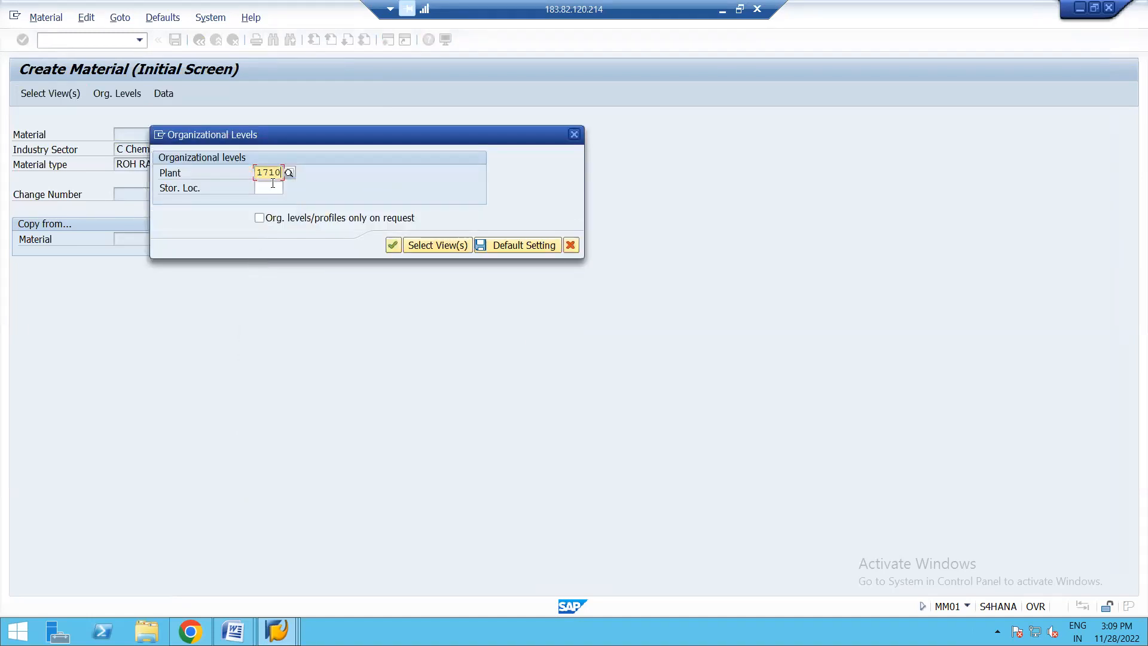
key("Return")
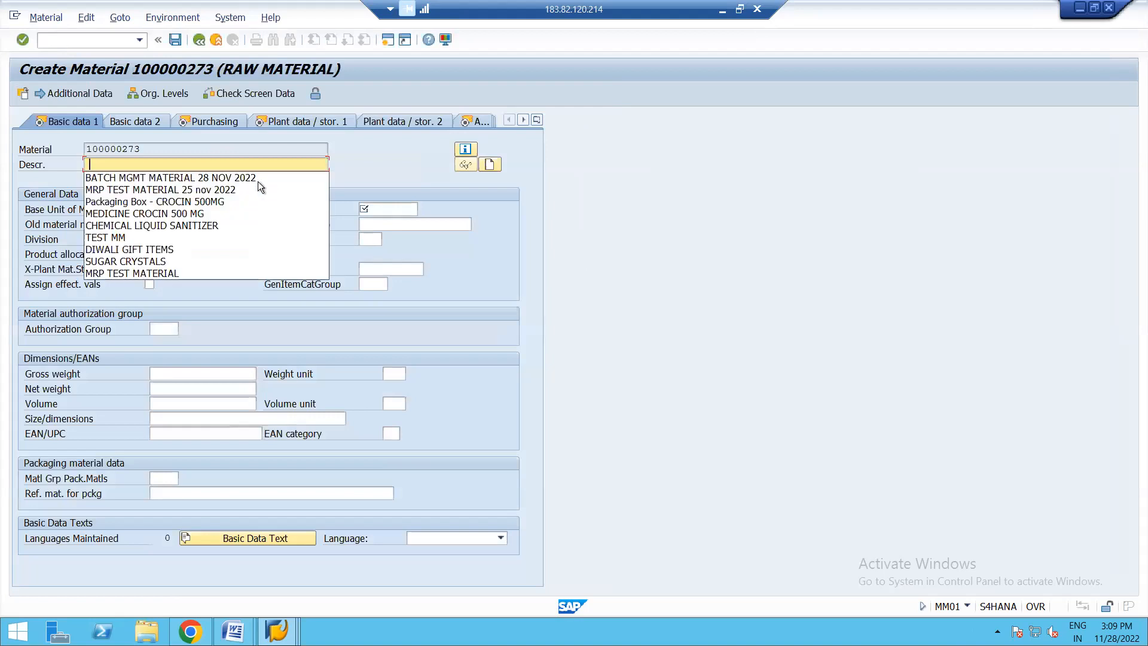
- Enter "SPLIT MATERIAL" as the new material's description
left_click(243, 177)
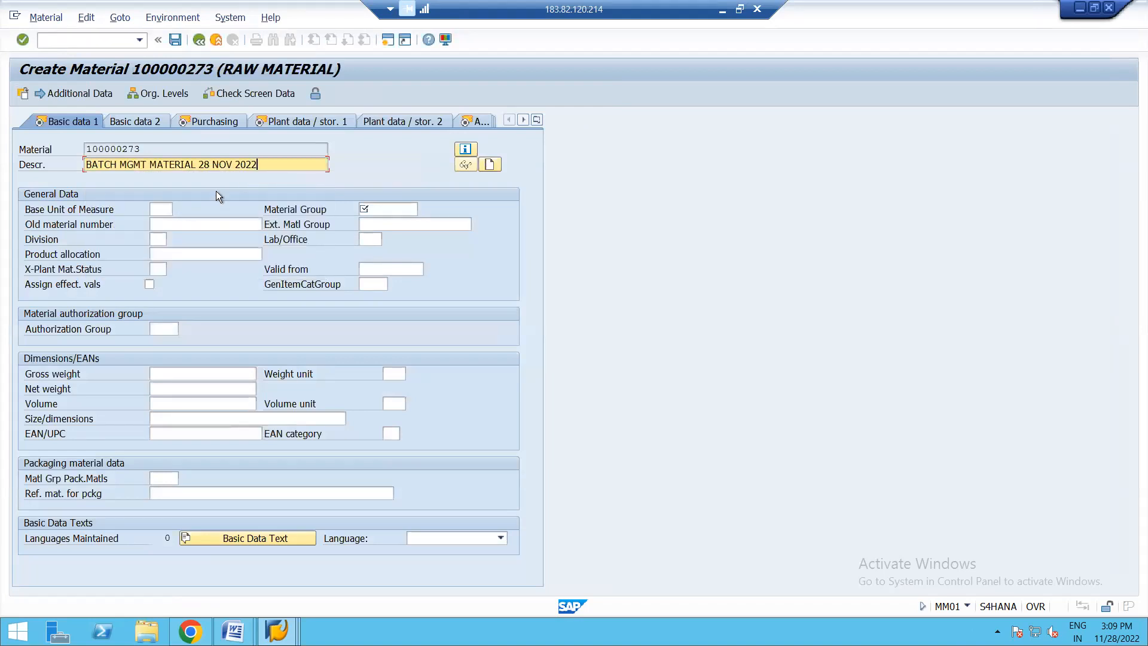
key("BackSpace")
key("BackSpace")
key("BackSpace")
key("BackSpace")
key("BackSpace")
key("BackSpace")
key("BackSpace")
key("BackSpace")
key("BackSpace")
key("BackSpace")
key("BackSpace")
key("BackSpace")
key("BackSpace")
key("BackSpace")
key("BackSpace")
key("BackSpace")
key("BackSpace")
key("BackSpace")
key("BackSpace")
key("BackSpace")
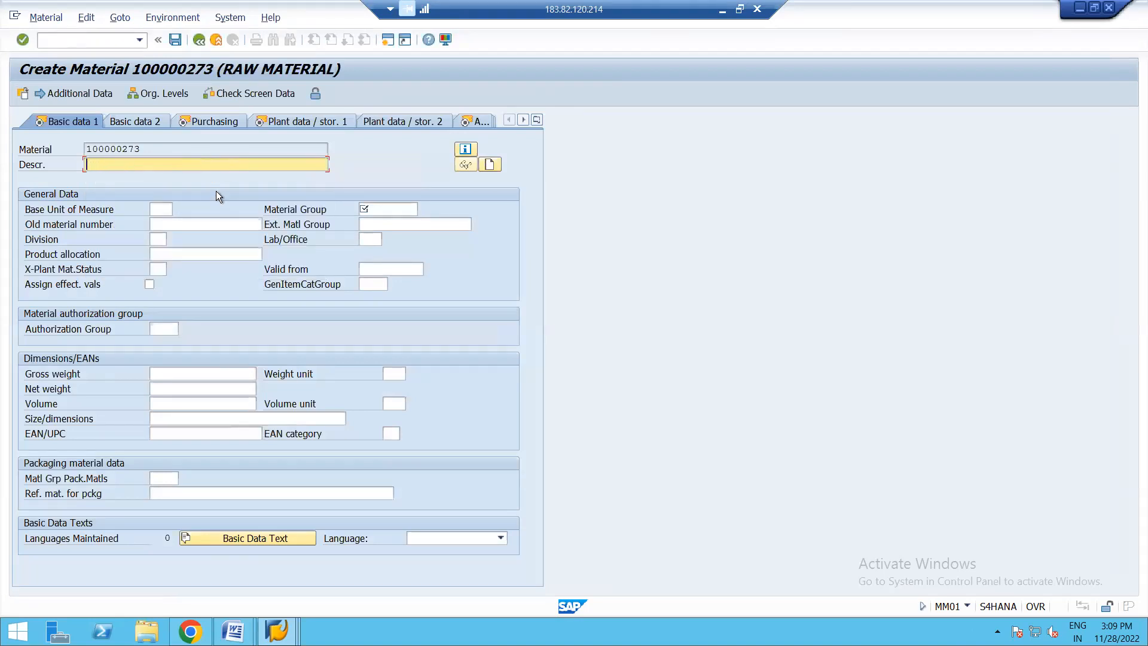
key("BackSpace")
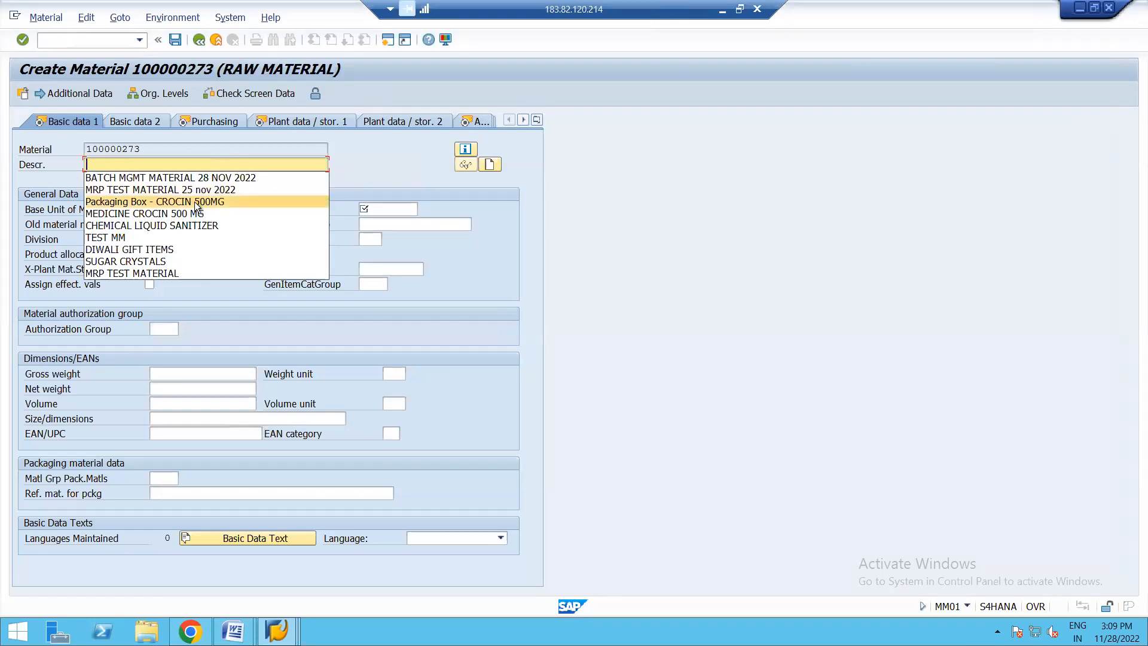
type("SPL")
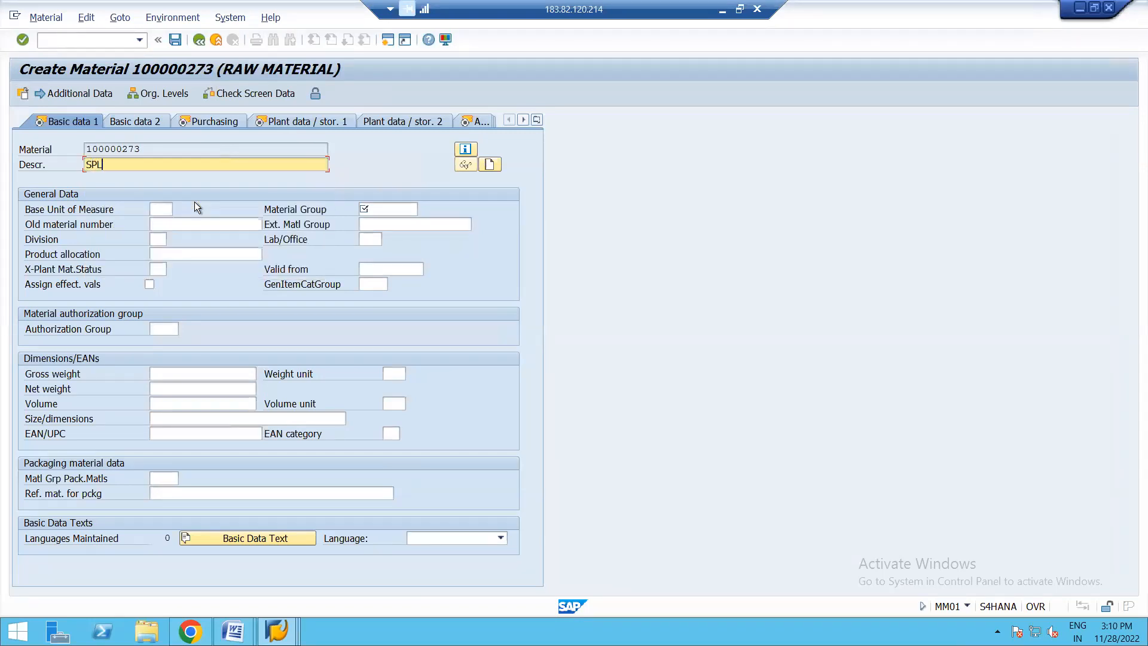
type("IT MATERIAL")
- Set the base unit of measure to EA and the material group to 14, and continue to the Purchasing view
left_click(165, 213)
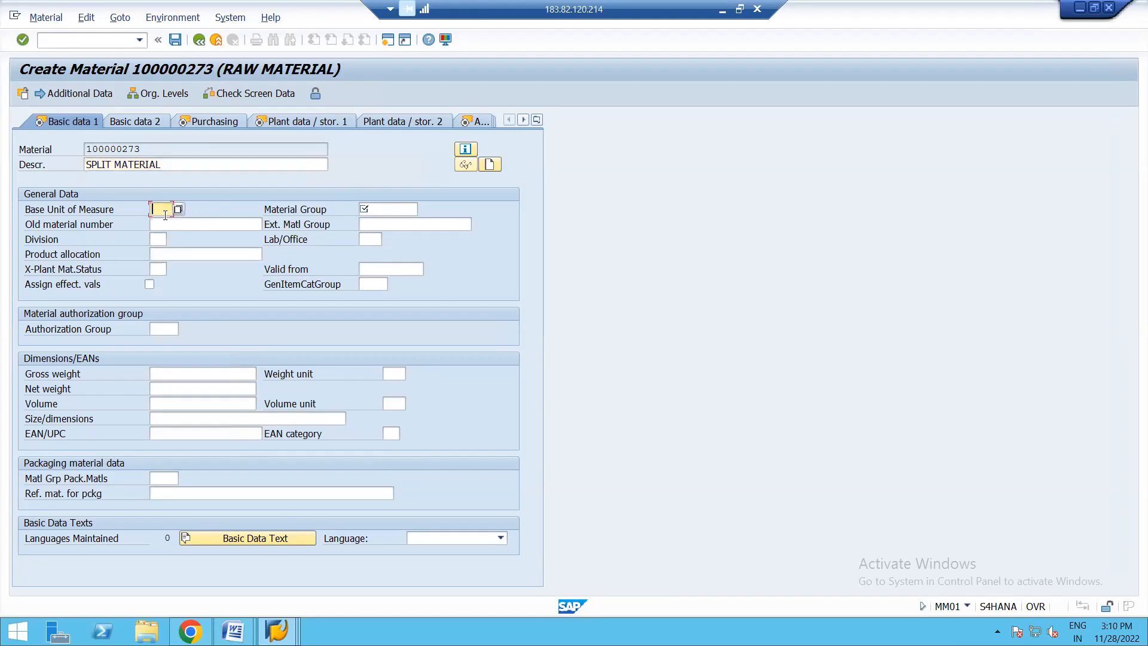
left_click(158, 222)
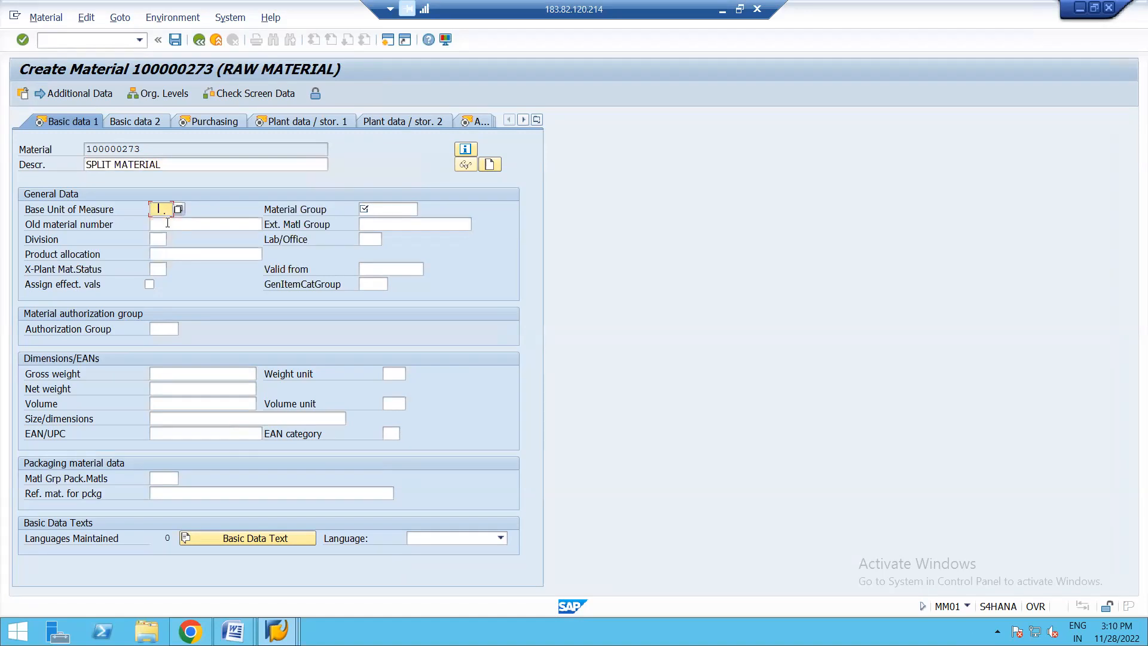
left_click(382, 210)
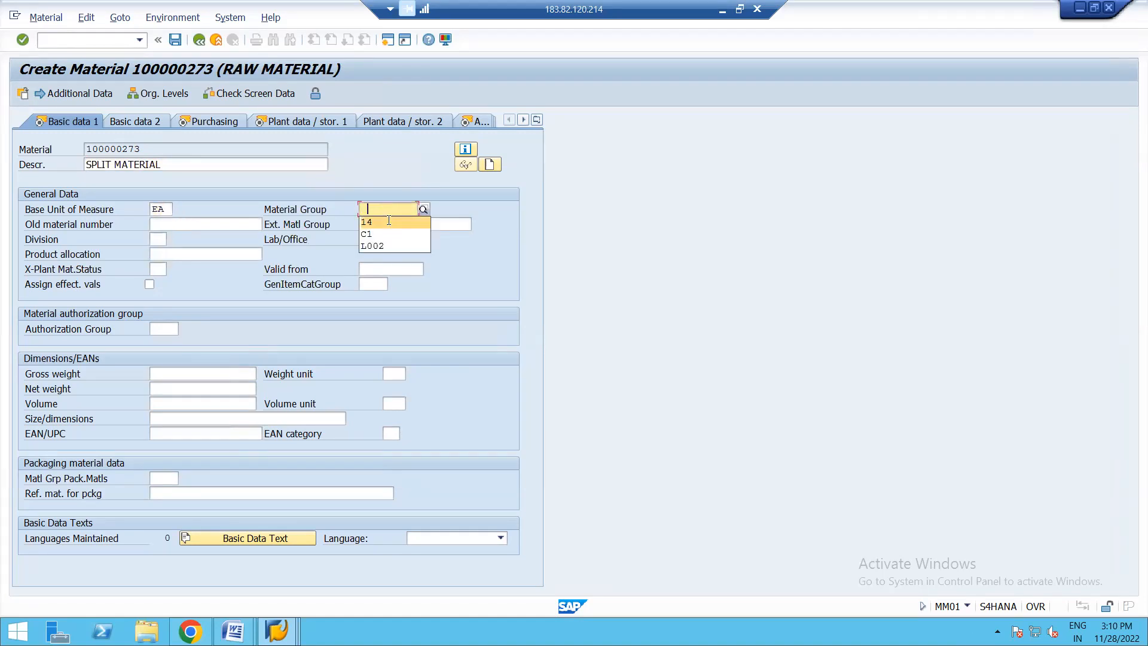
left_click(386, 220)
key("Return")
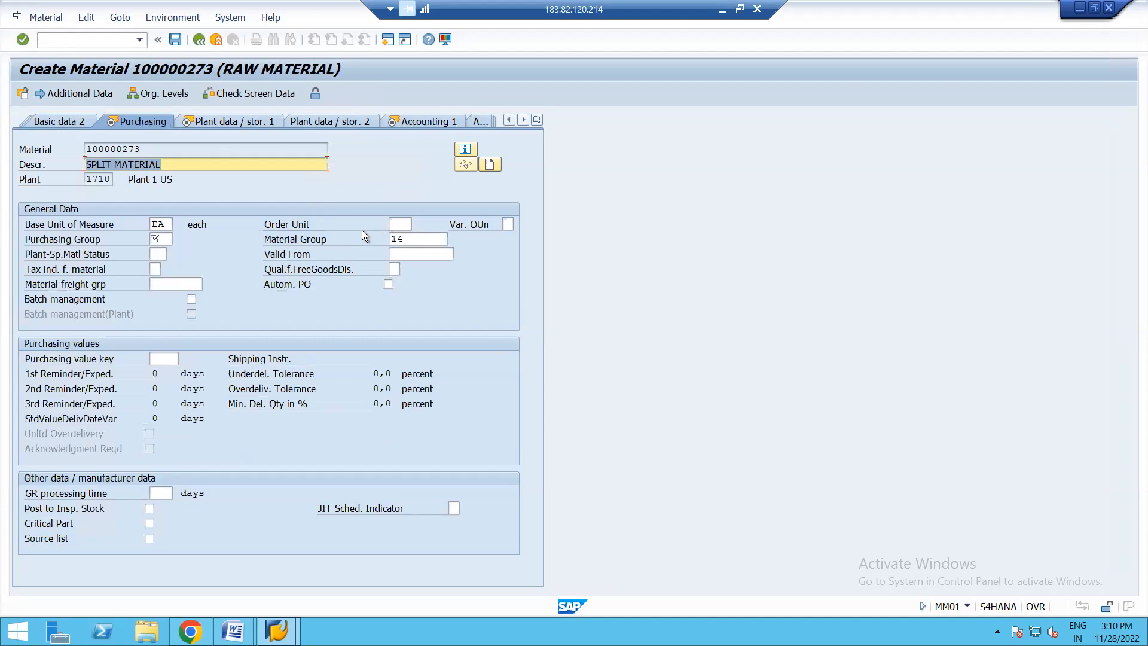
- Set the purchasing group to 002, enable automatic PO and complete the Purchasing view's required entries
left_click(164, 237)
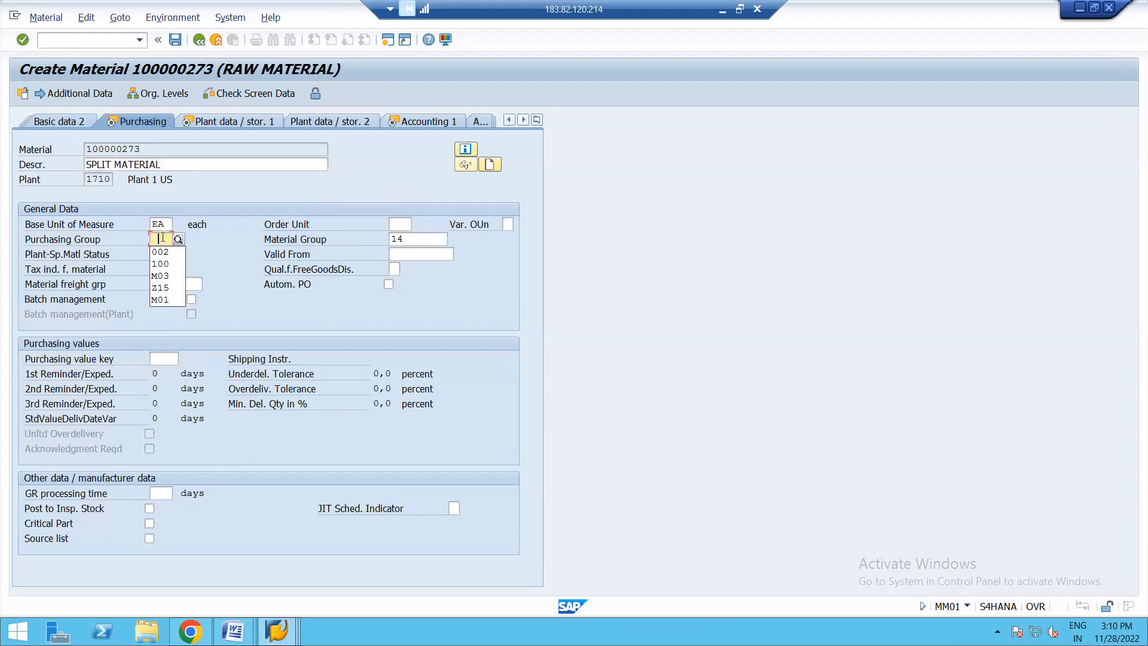
left_click(170, 253)
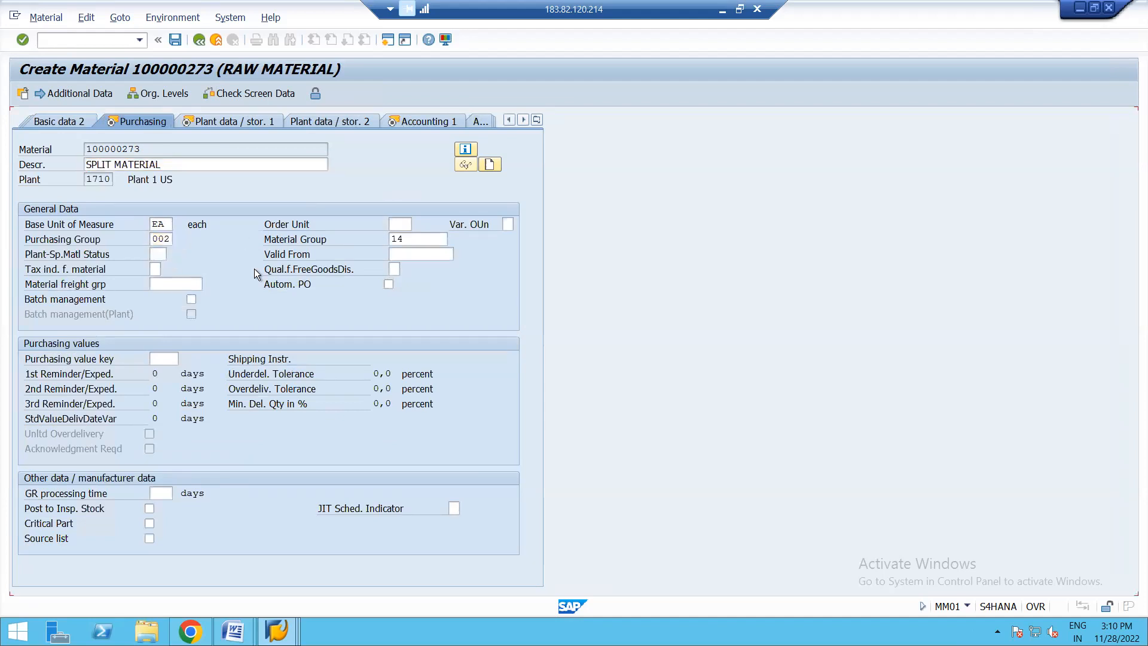
key("Return")
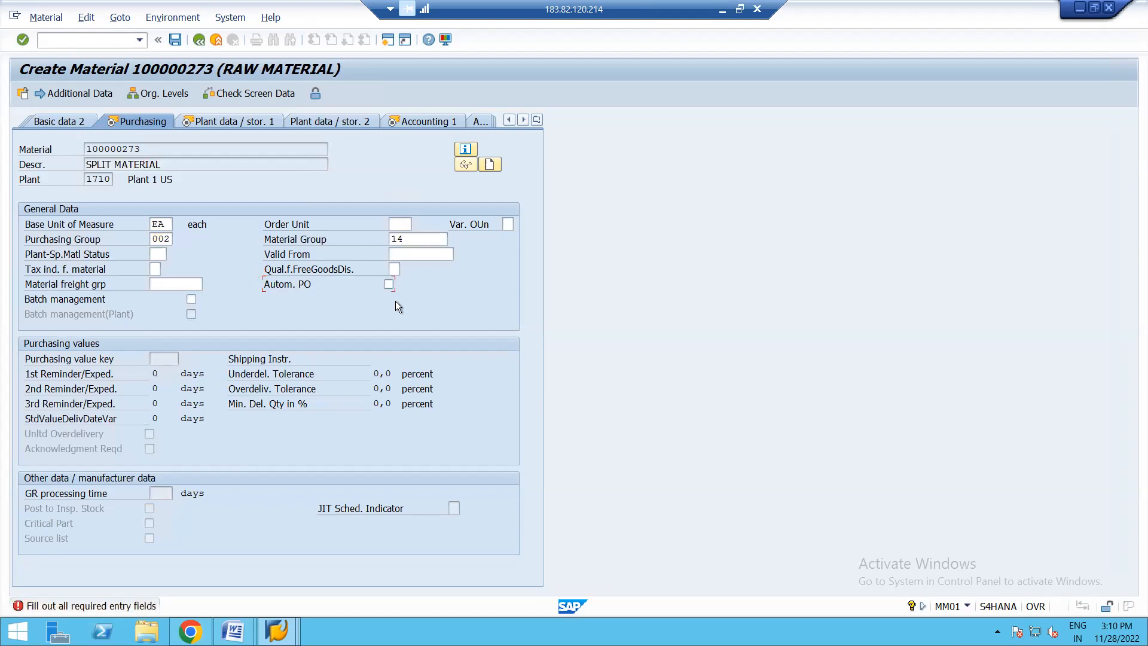
key("Return")
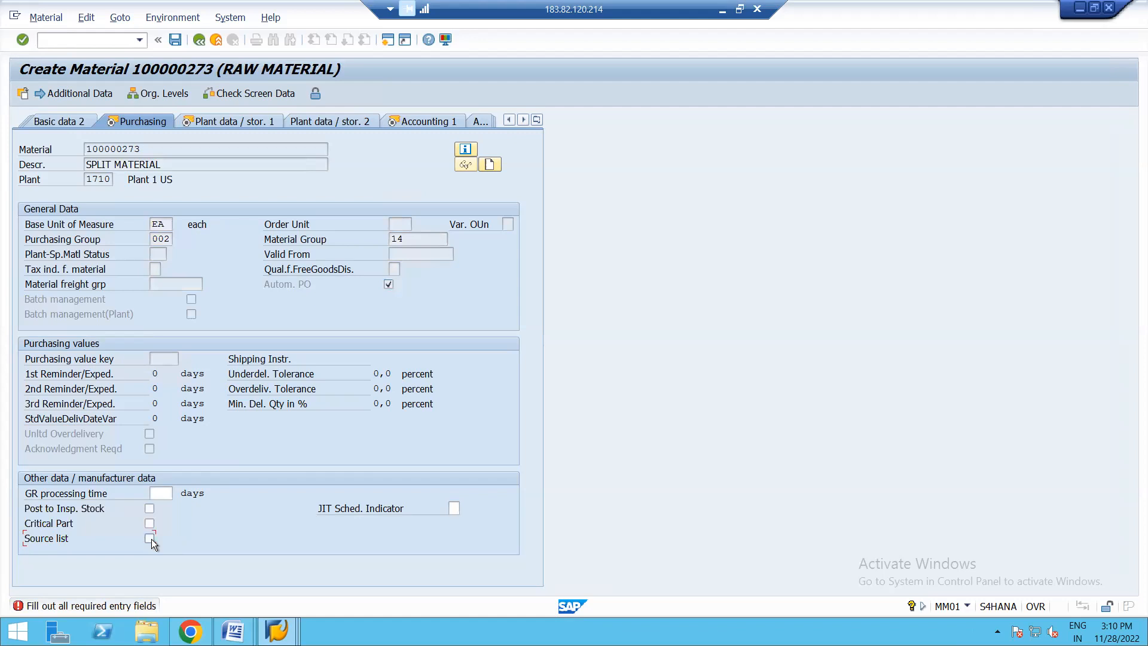
key("Return")
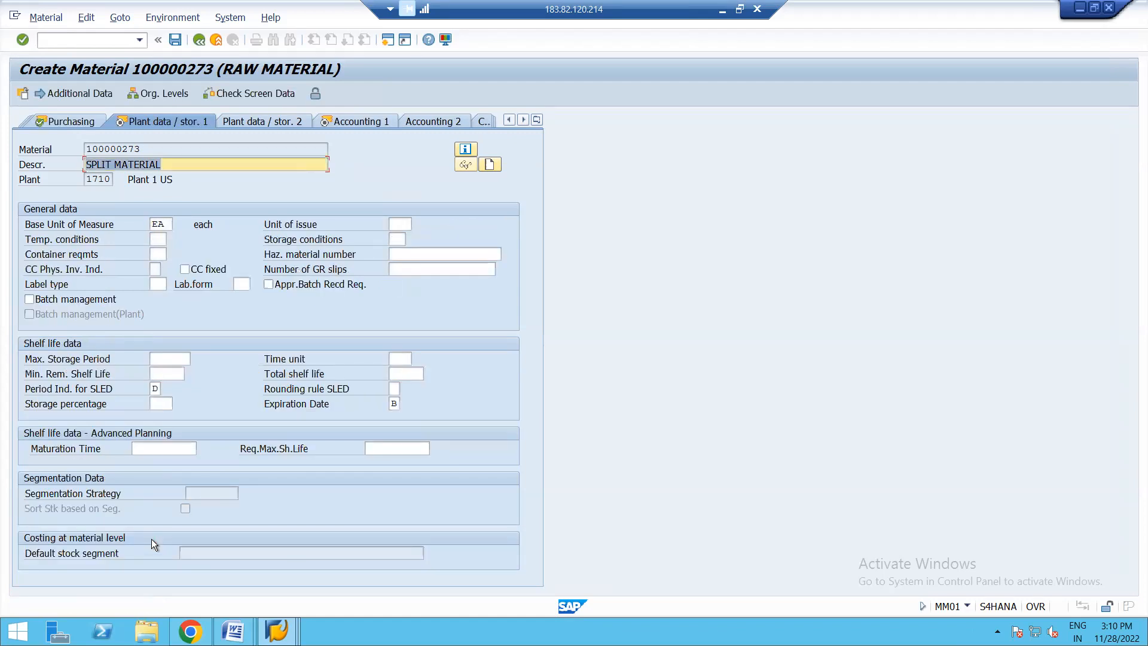
- Go on to the Accounting 1 view and exit the material creation without saving the data
key("Return")
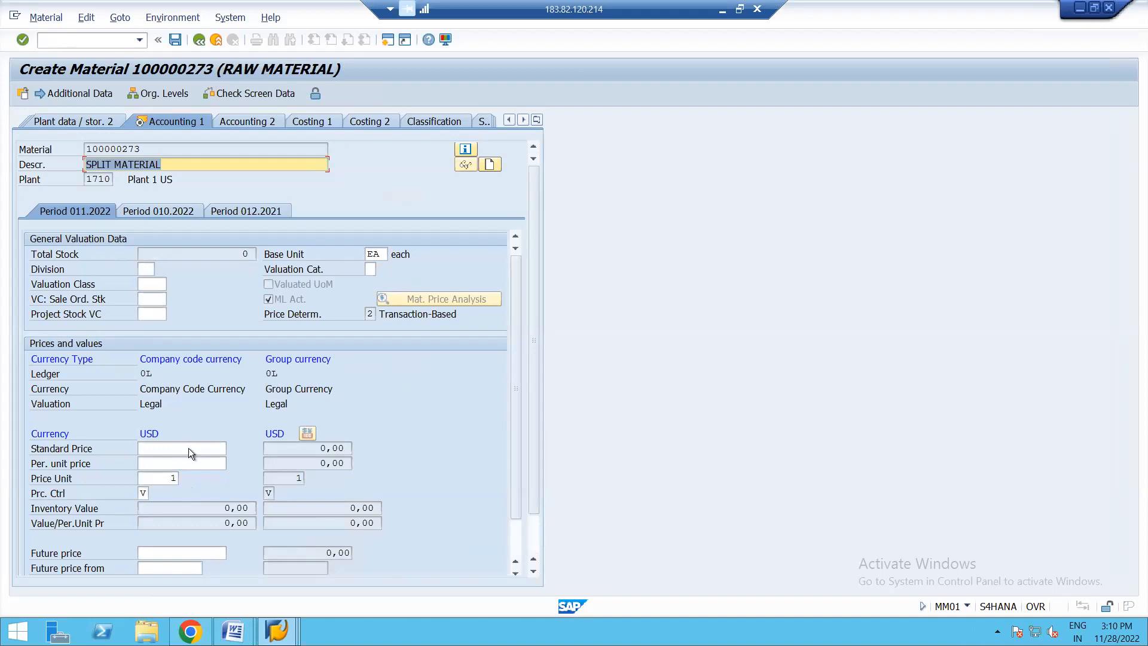
key("Return")
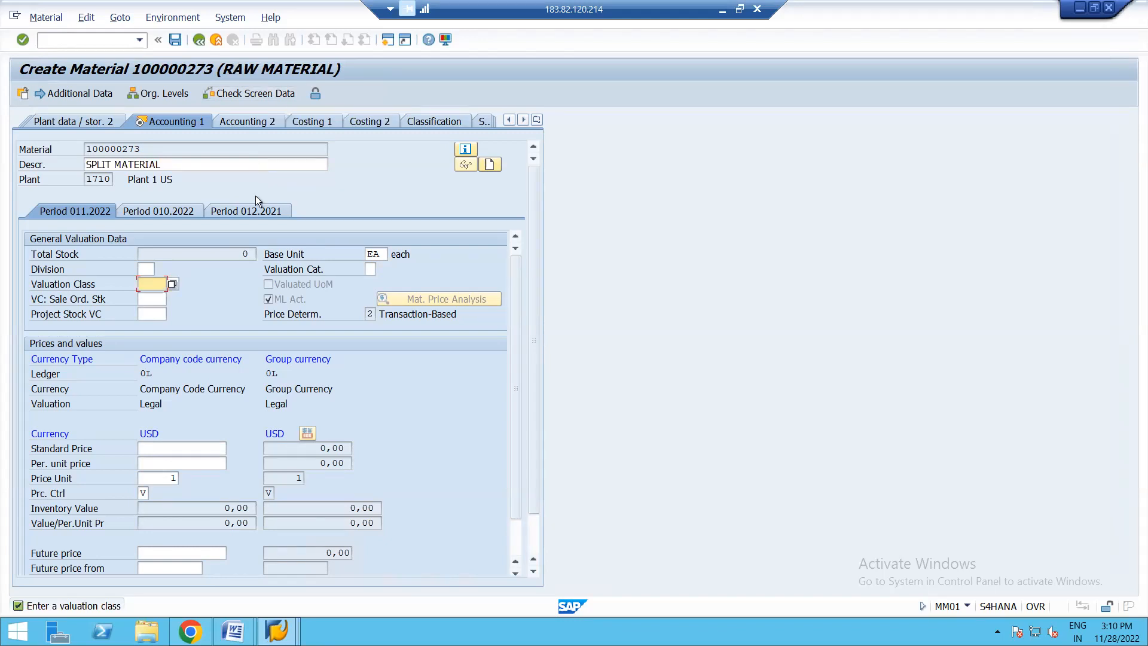
left_click(200, 39)
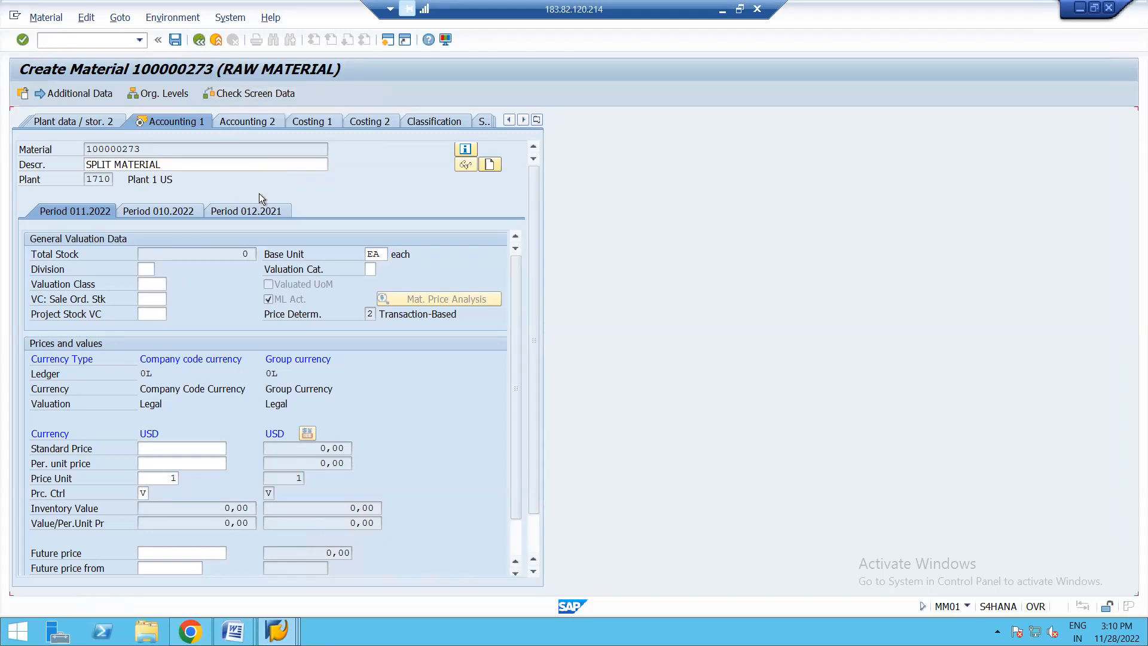
left_click(217, 40)
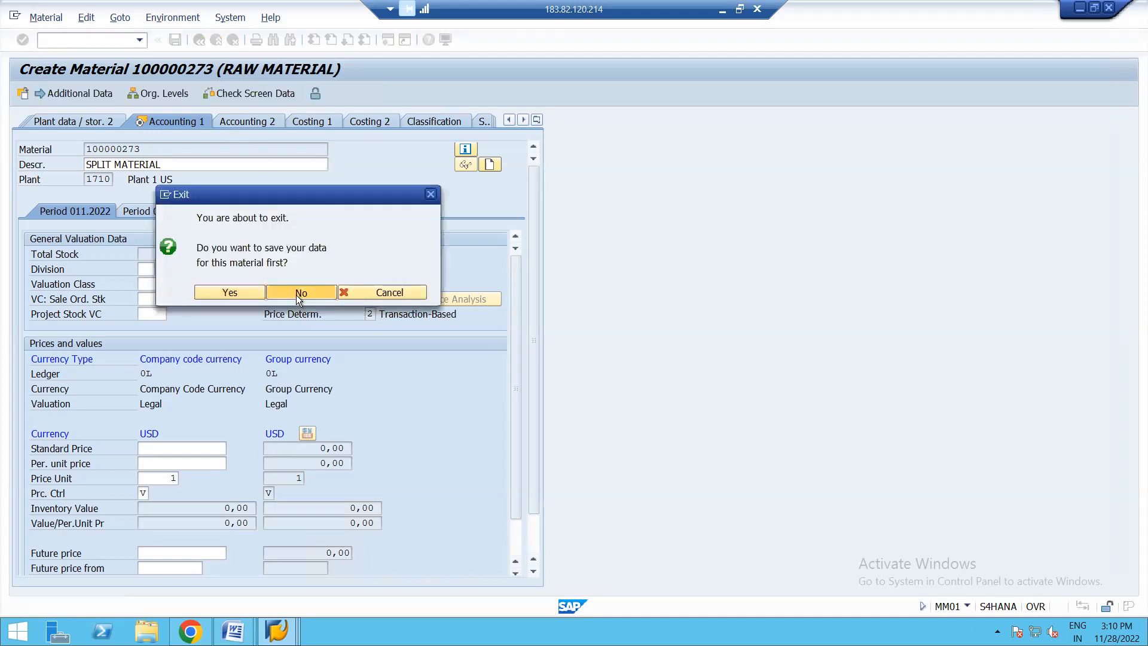
left_click(298, 294)
- Start creating a material with MM01 and select the Basic Data 1, Purchasing and General Plant Data / Storage 1 views
type("MM01")
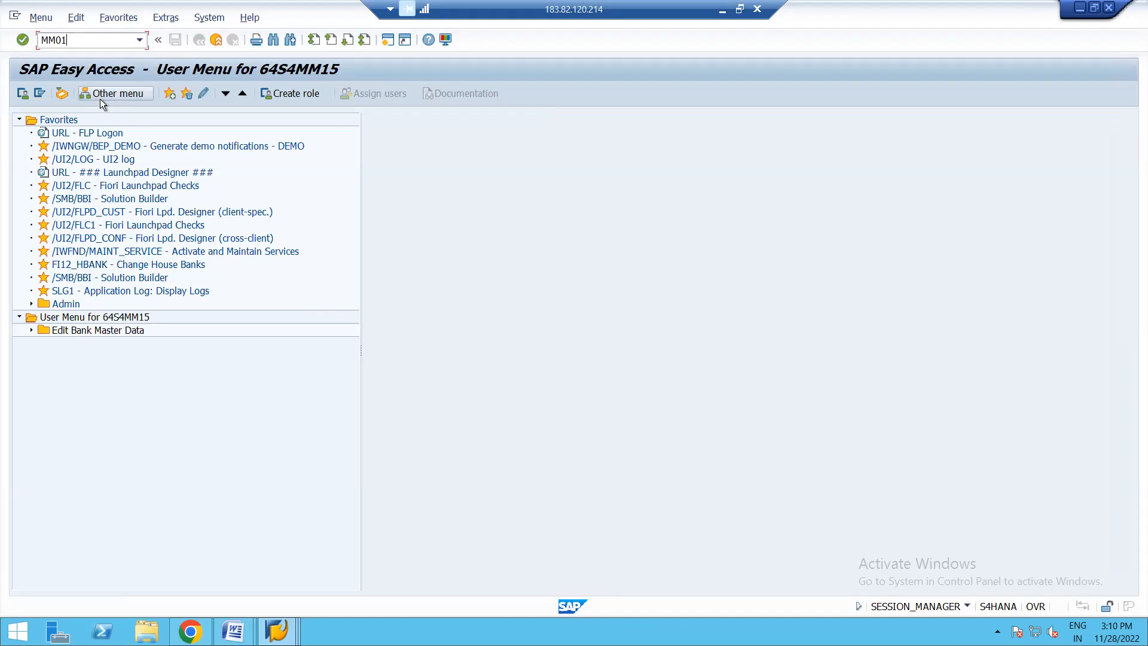
key("Return")
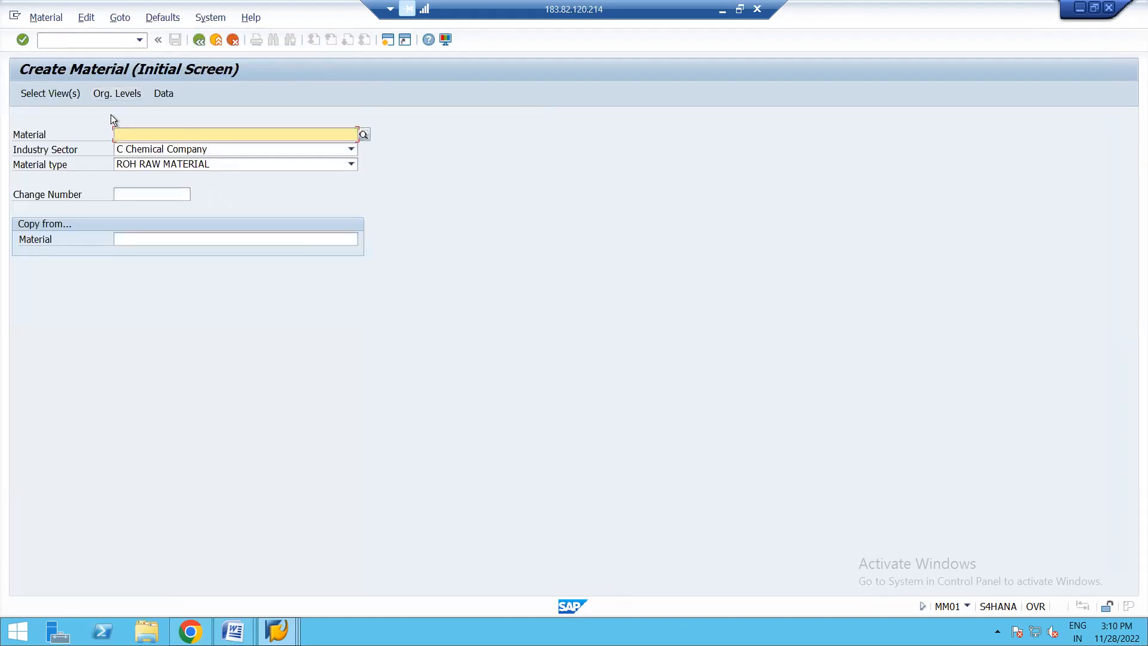
left_click(62, 94)
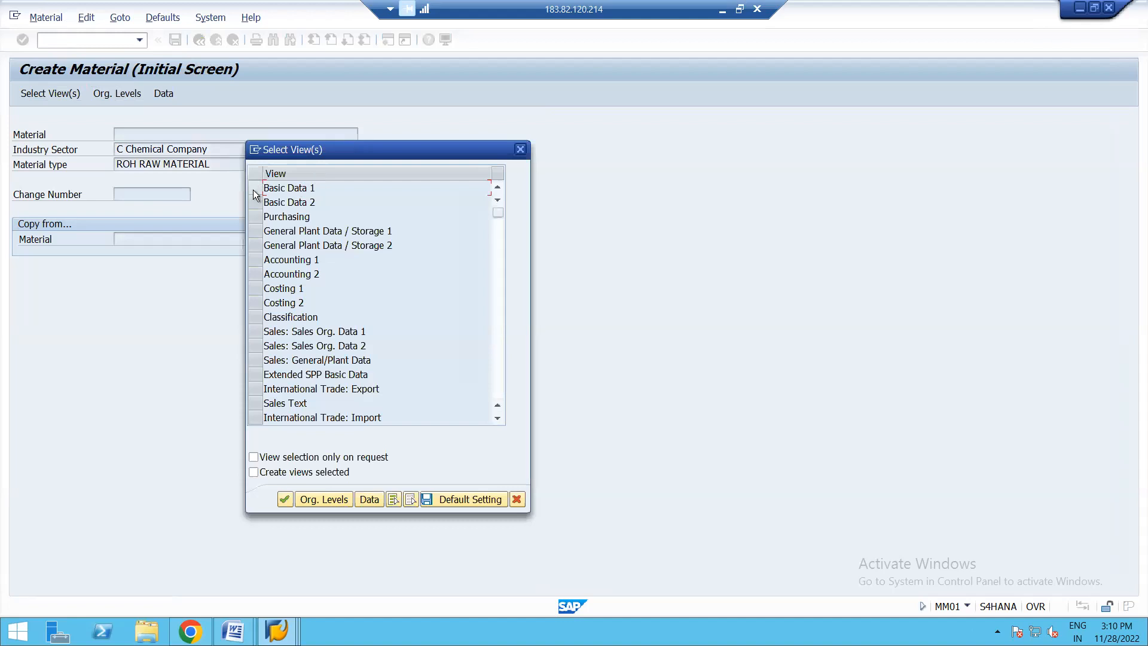
left_click(253, 189)
left_click(256, 216)
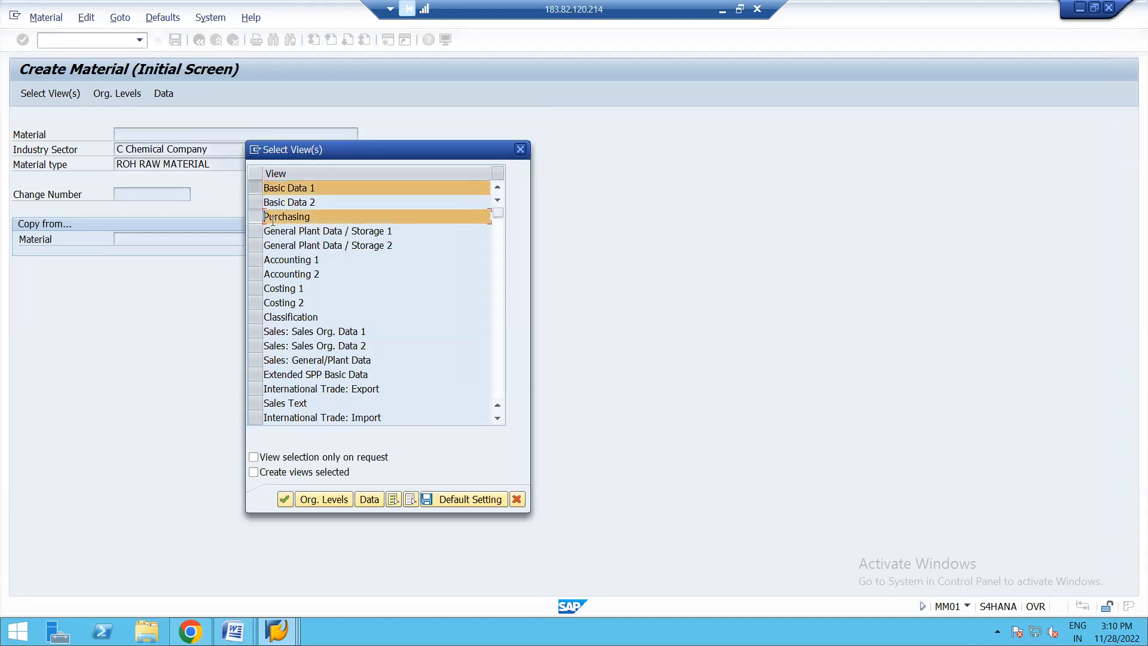
left_click(255, 230)
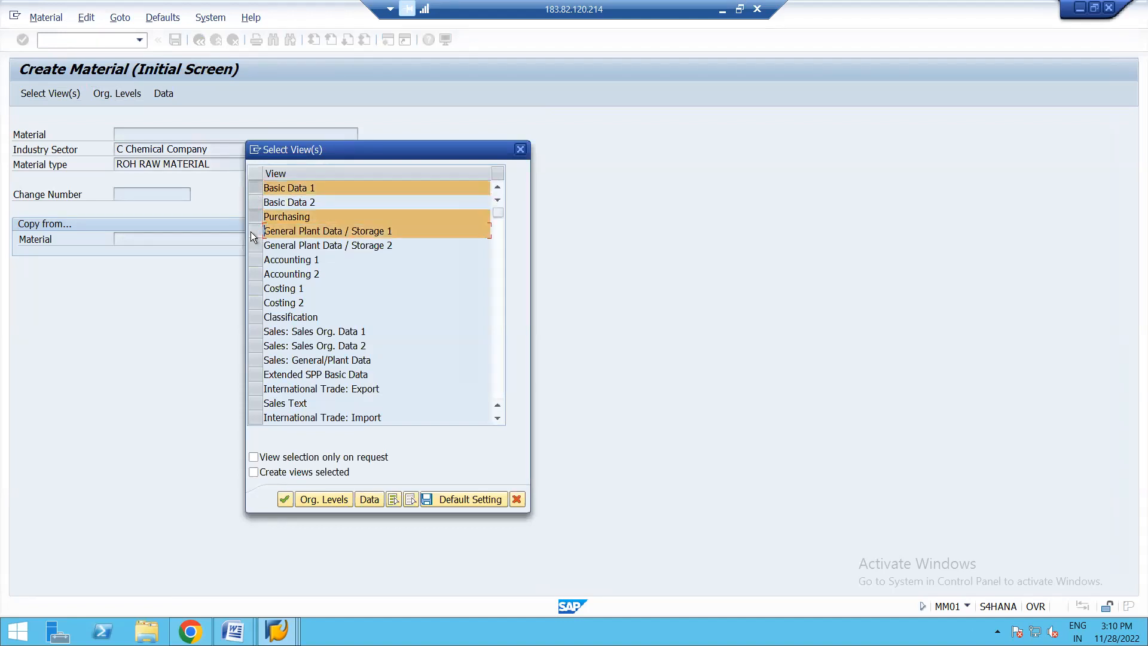
- Set the organizational levels to plant 1710 and storage location 171A, and continue to Basic Data 1
left_click(330, 501)
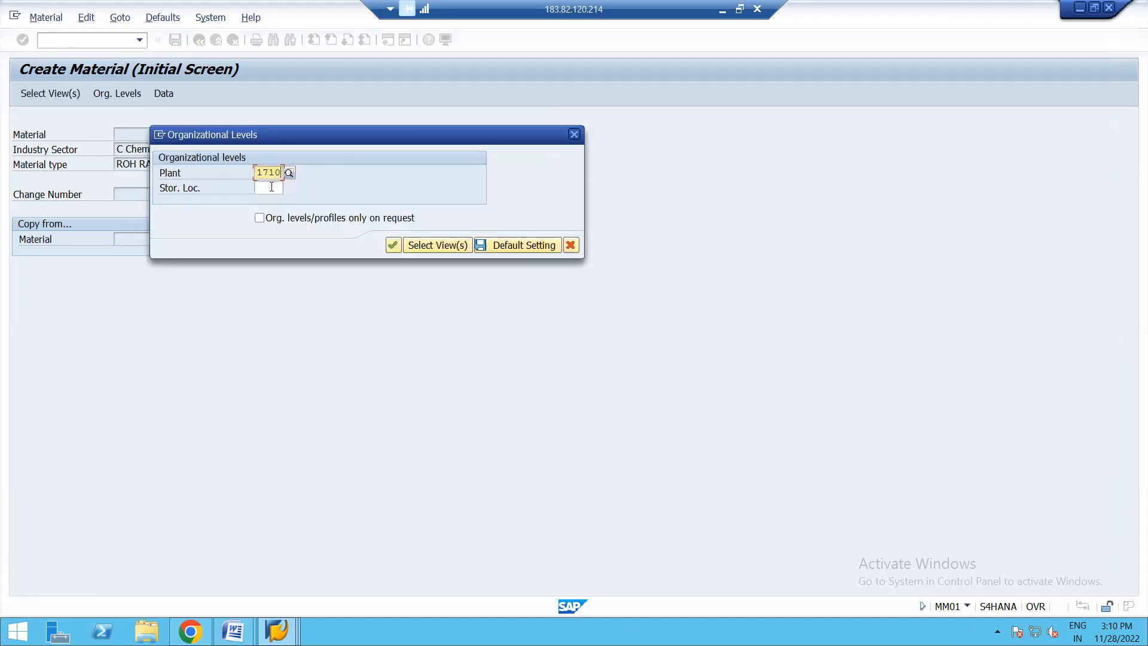
left_click(272, 187)
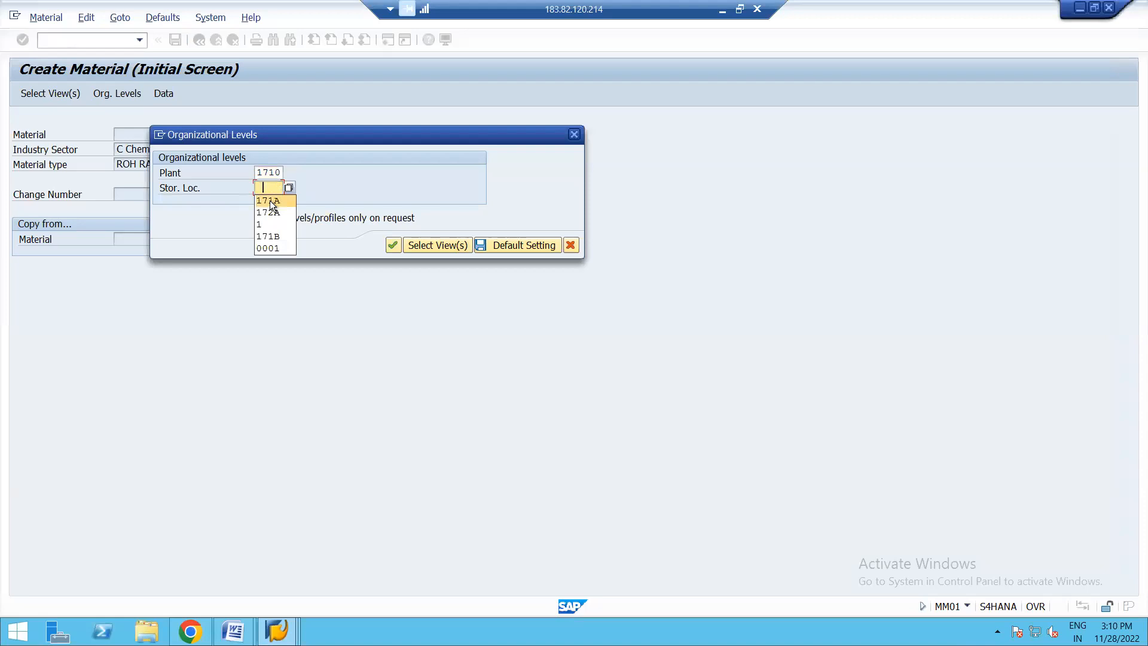
left_click(271, 200)
key("Return")
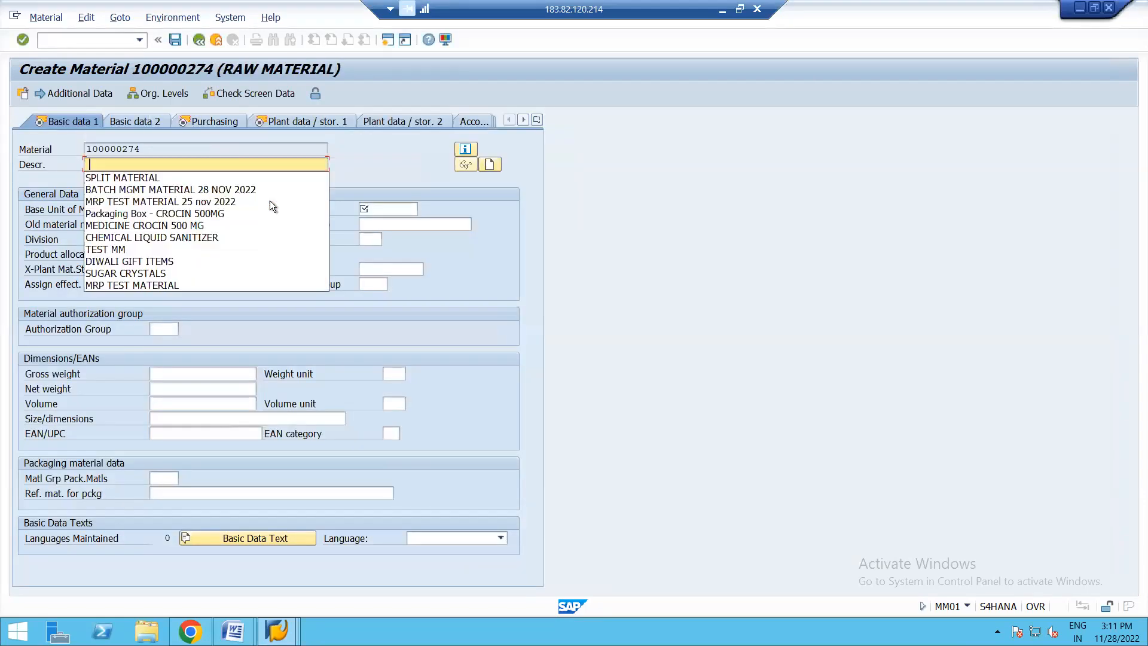
- Describe the material as "SPLIT MATERIAL" with base unit EA and material group 14, and continue to the Purchasing view
left_click(158, 177)
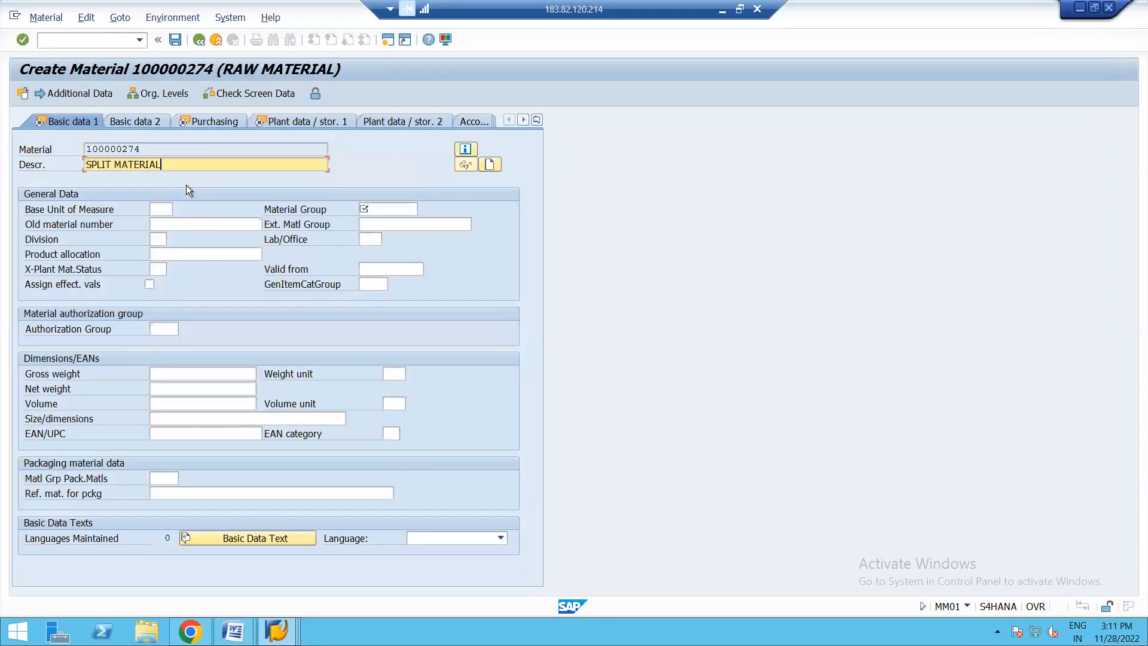
left_click(167, 209)
left_click(173, 221)
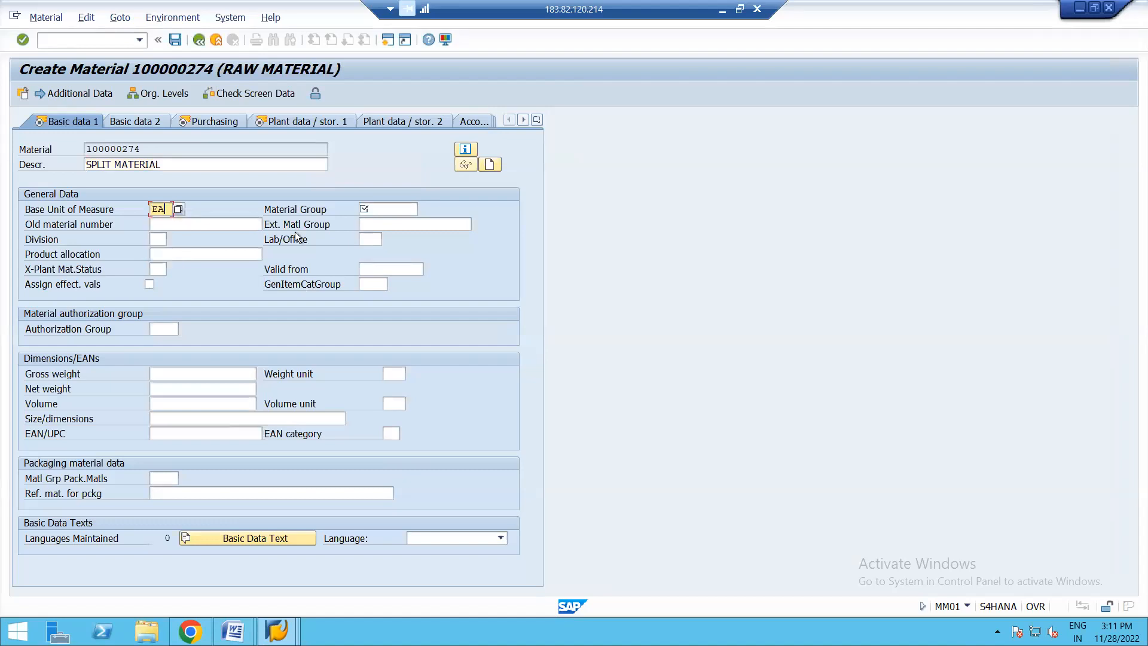
left_click(387, 210)
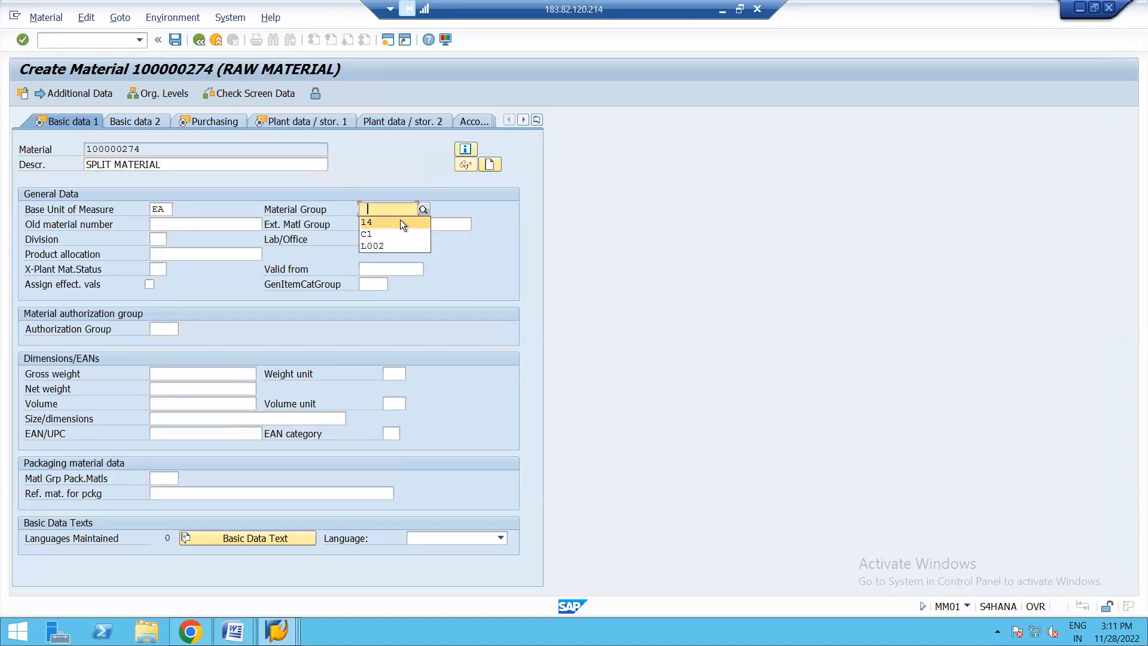
left_click(400, 222)
key("Return")
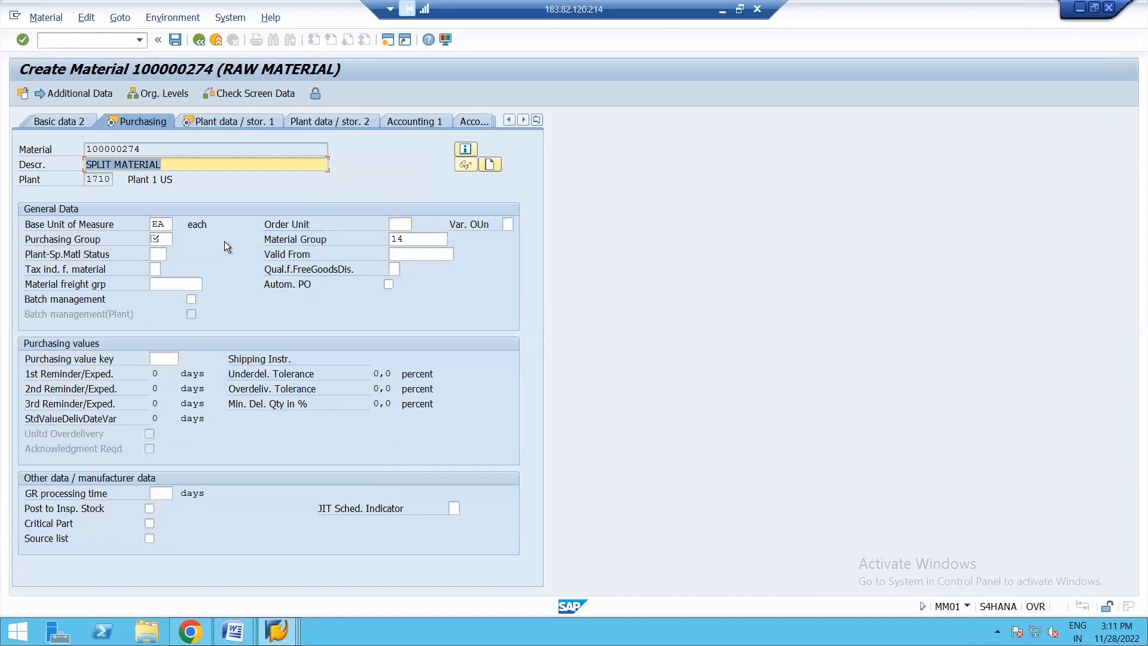
- Set the purchasing group to 002, enable automatic PO, continue past the plant storage data and save the new material
left_click(170, 238)
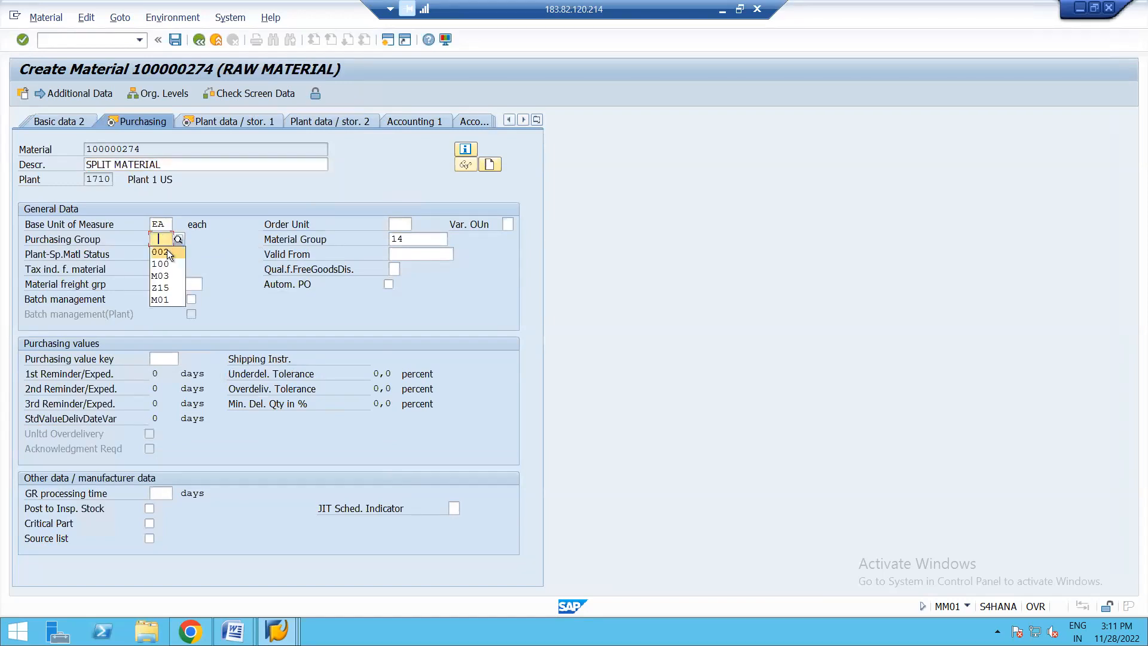
left_click(167, 249)
key("Return")
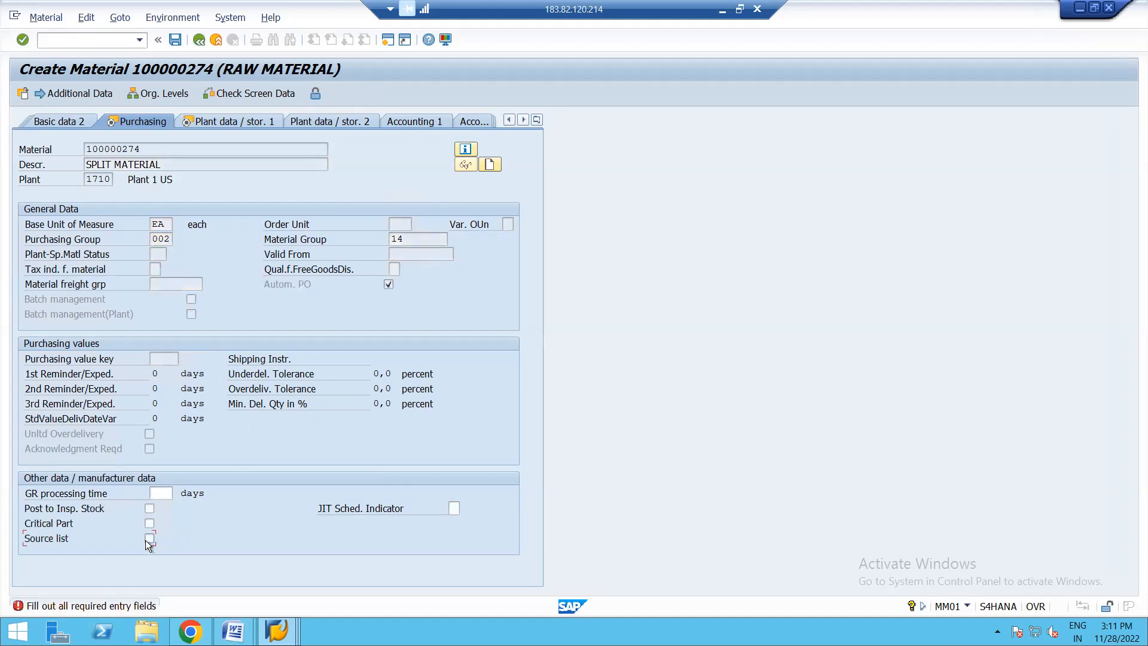
key("Return")
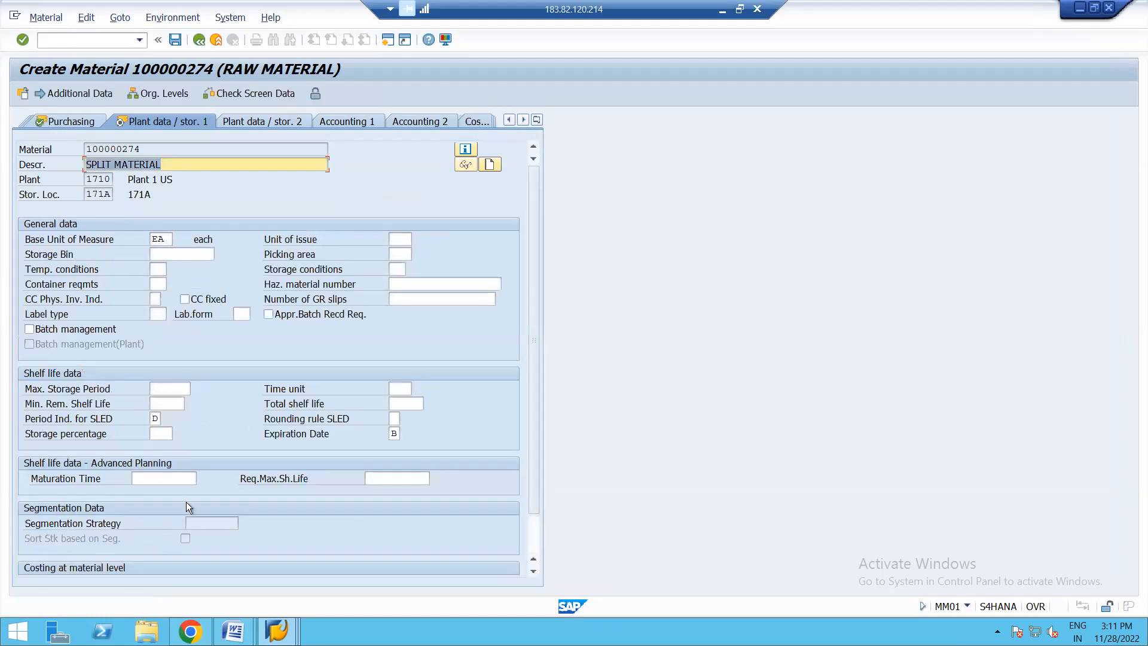
key("Return")
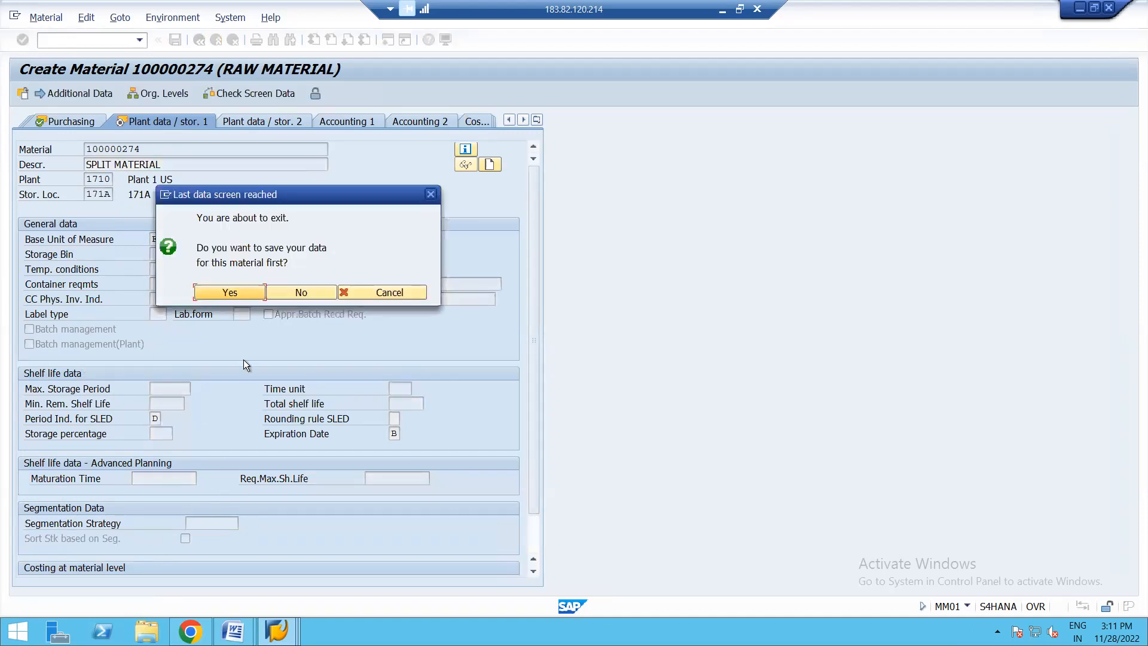
left_click(218, 292)
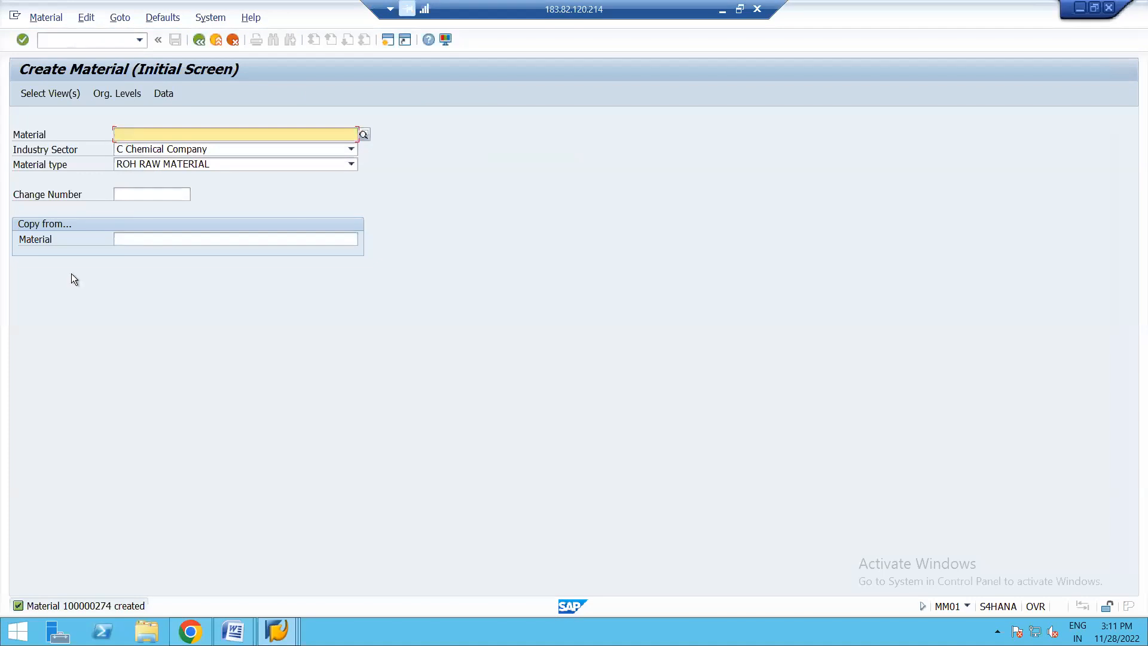
- Restart MM01 and enter material 100000274 to extend it with further views
left_click(200, 41)
type("MM01")
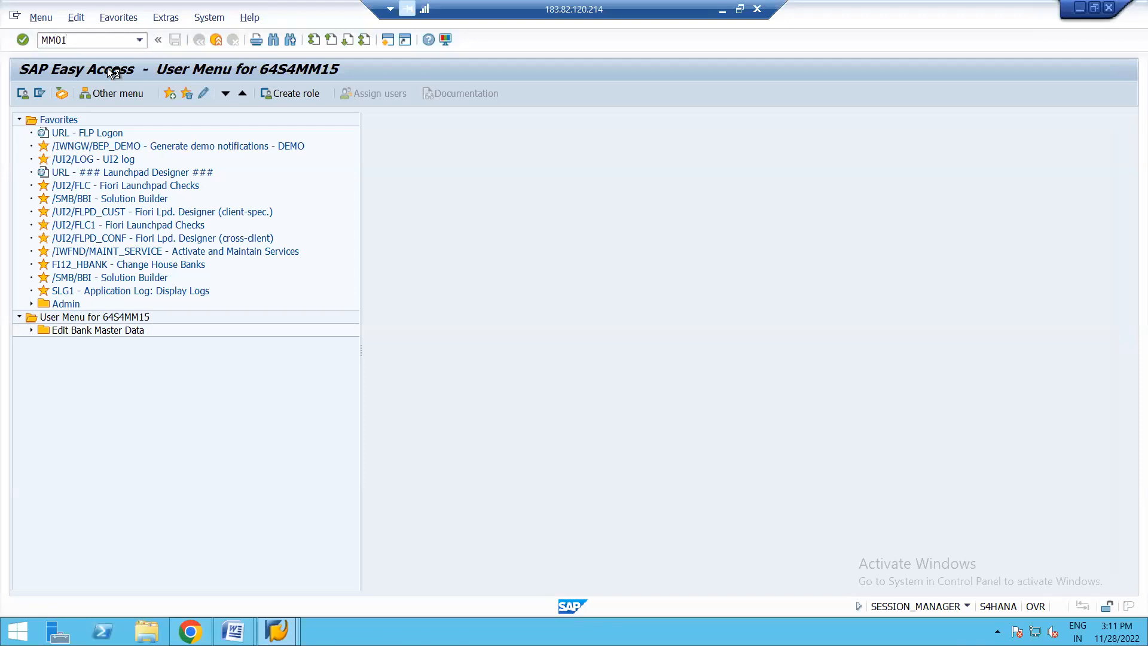
key("Return")
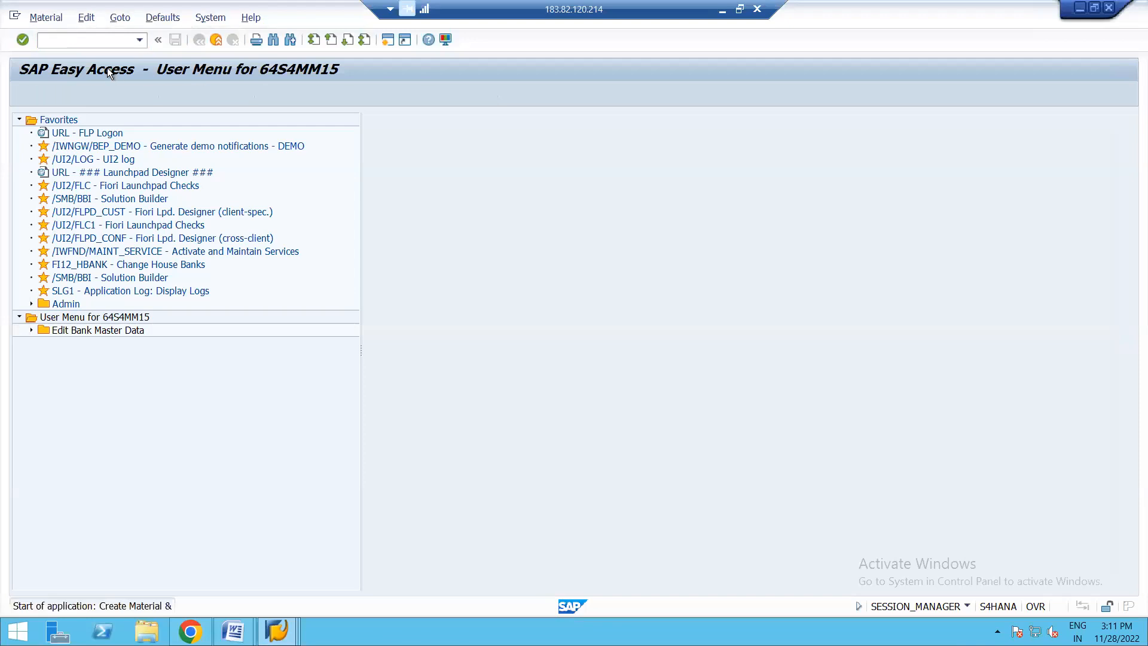
left_click(155, 134)
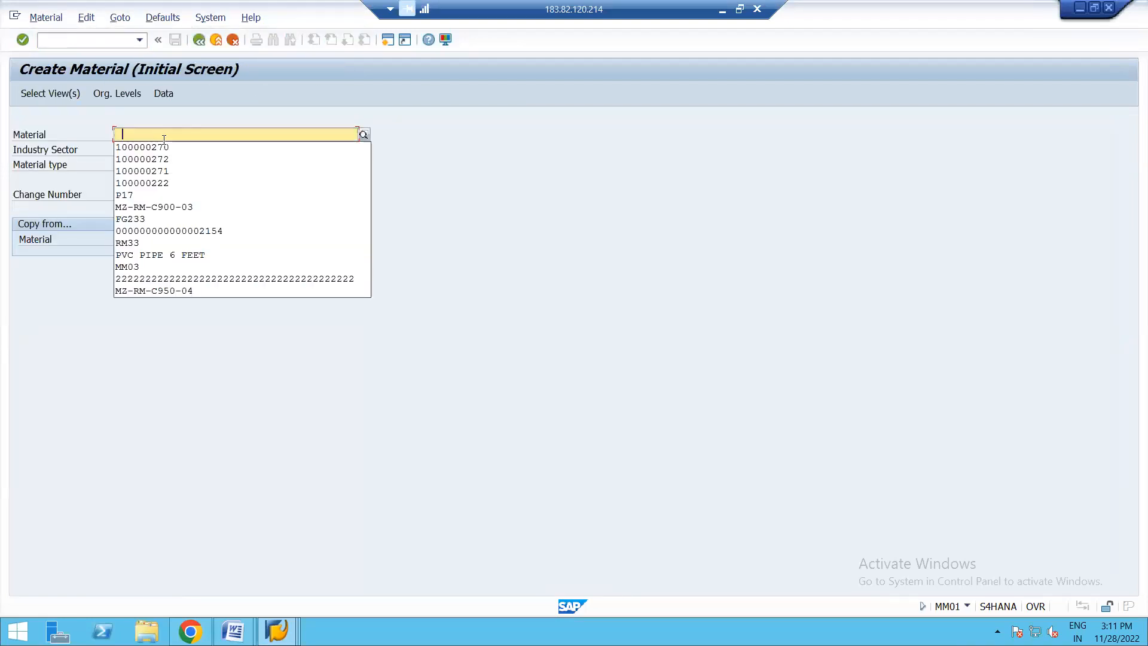
left_click(163, 145)
key("BackSpace")
type("4")
key("Return")
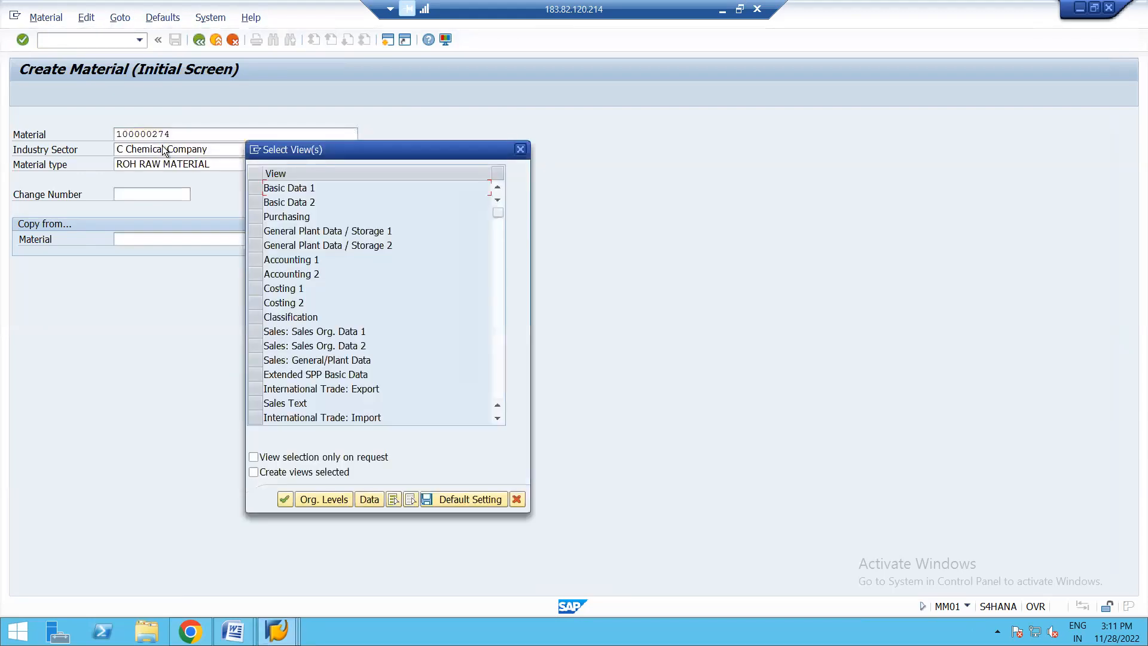
- Select the Accounting 1 view and open it for plant 1710
left_click(254, 261)
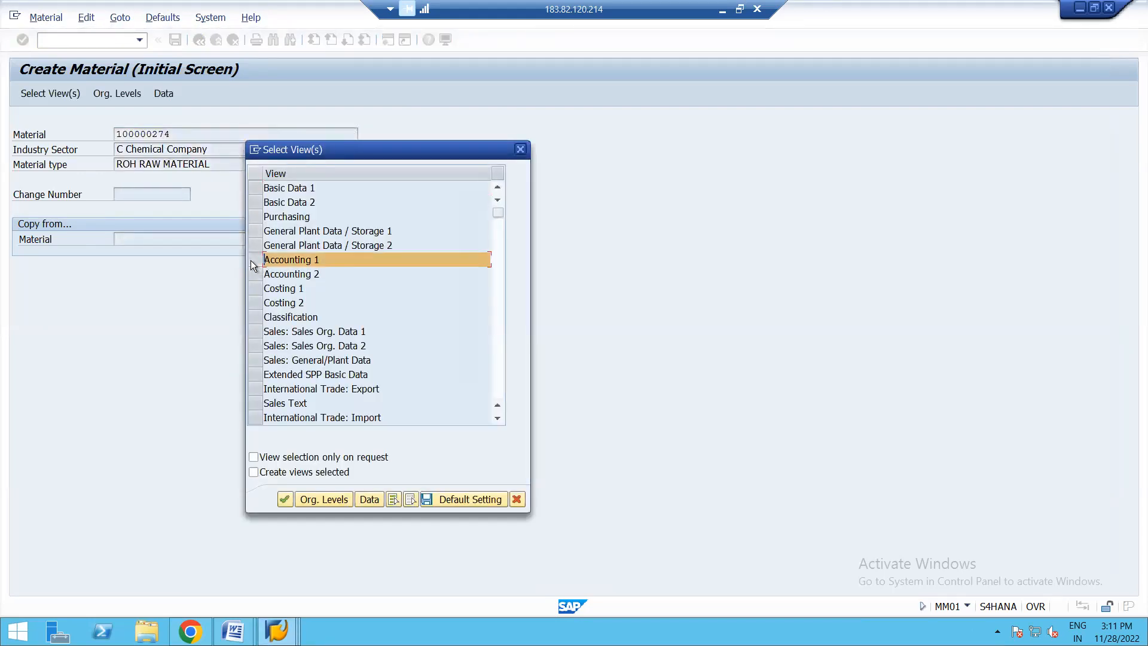
left_click(320, 501)
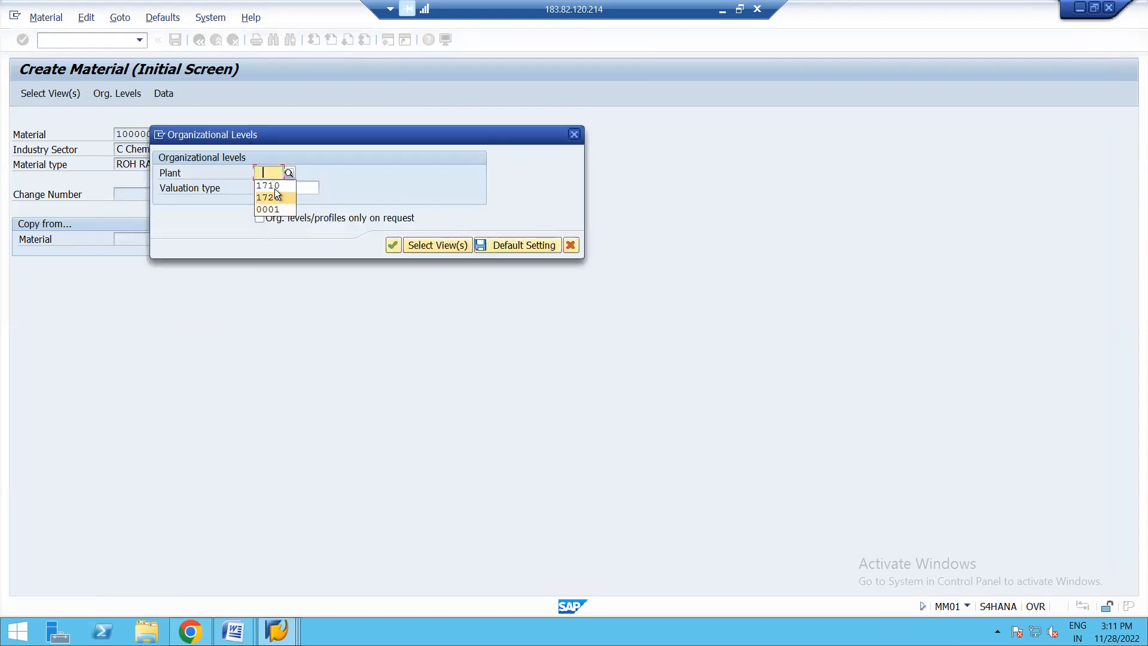
left_click(274, 185)
key("Return")
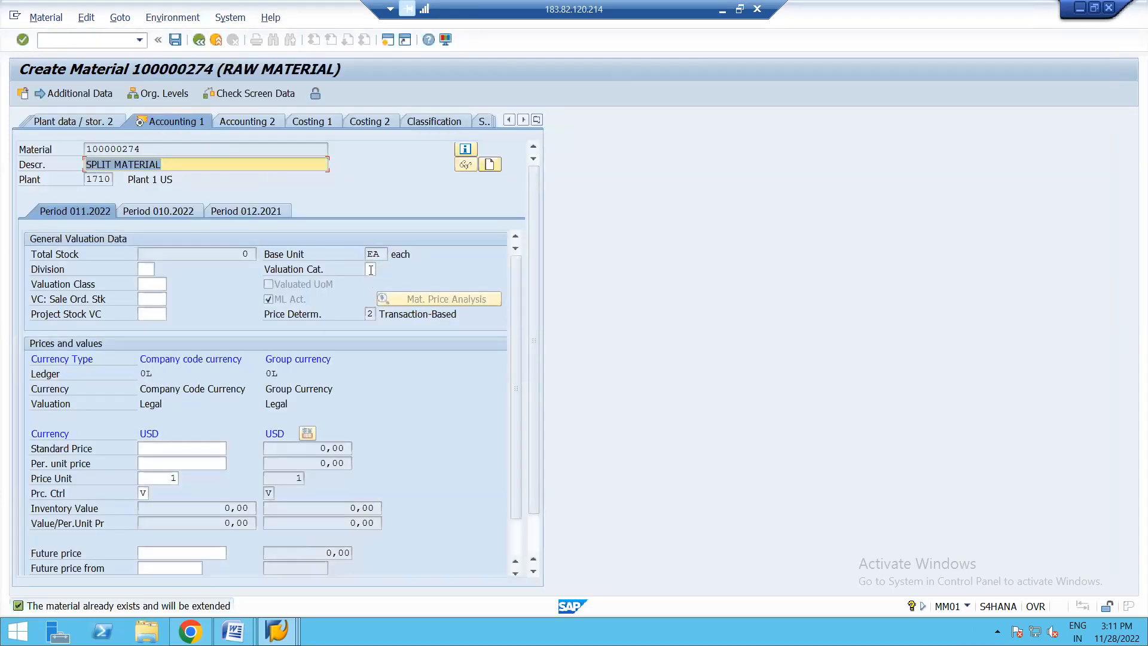
- Assign valuation category Q to the material and try to save its accounting data
left_click(371, 270)
left_click(381, 268)
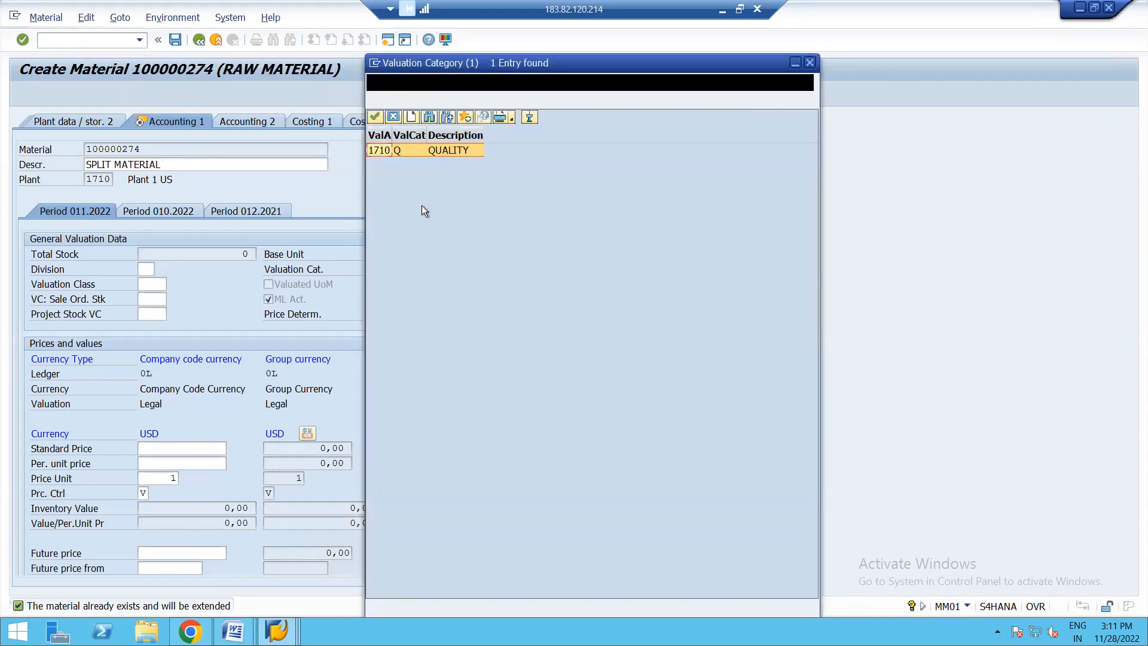
double_click(410, 152)
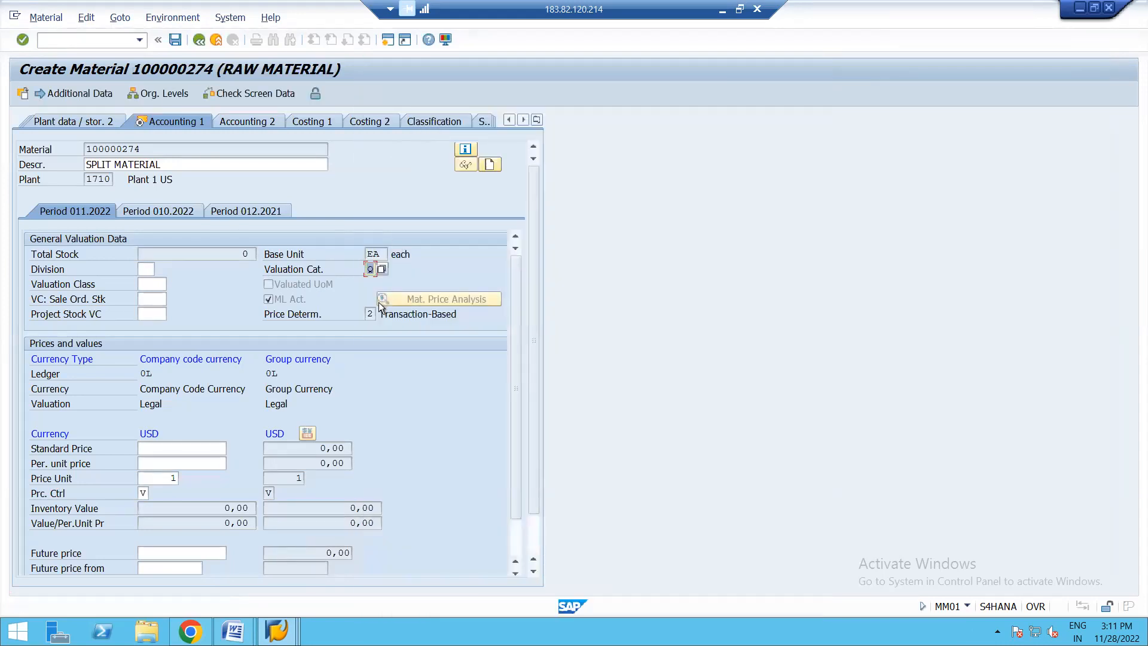
key("Return")
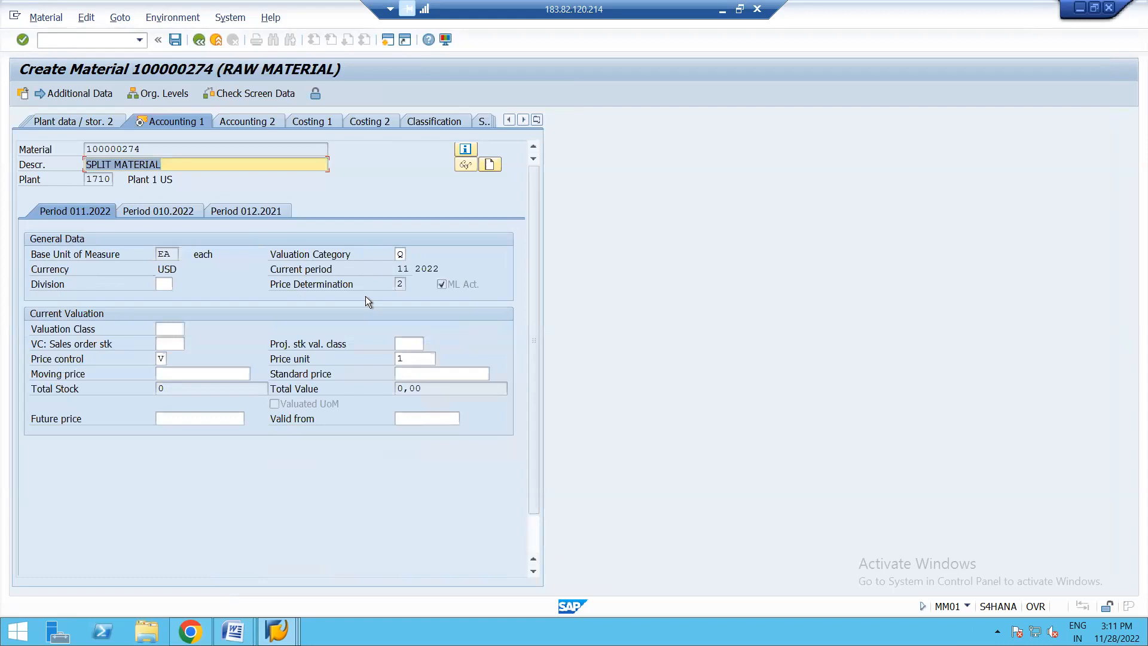
key("Return")
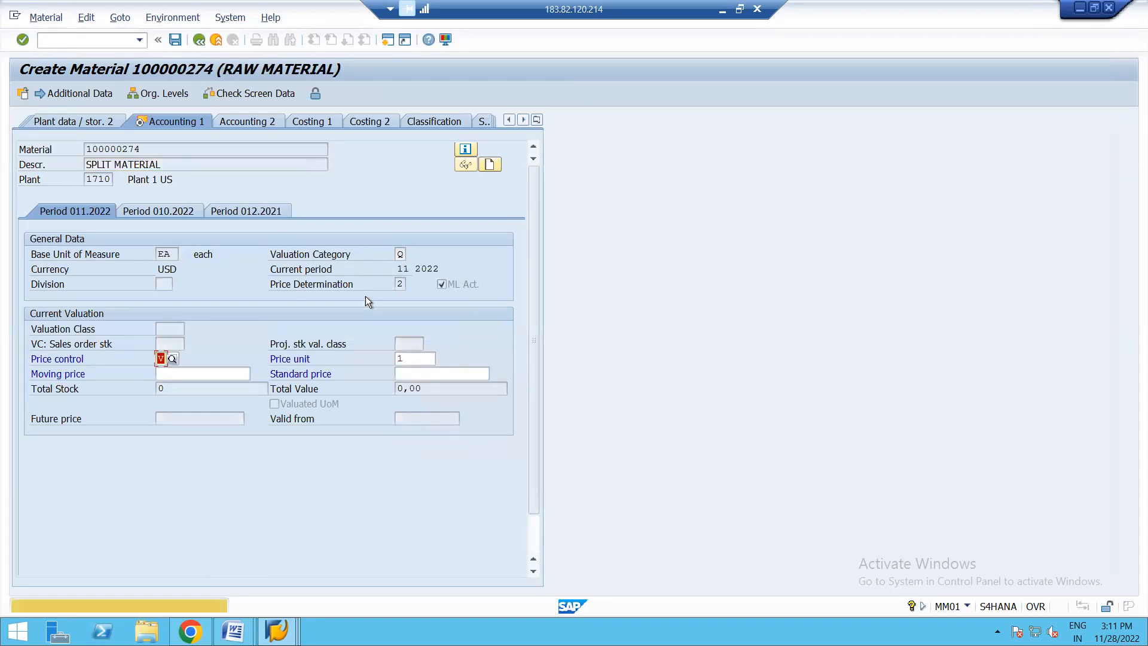
key("Return")
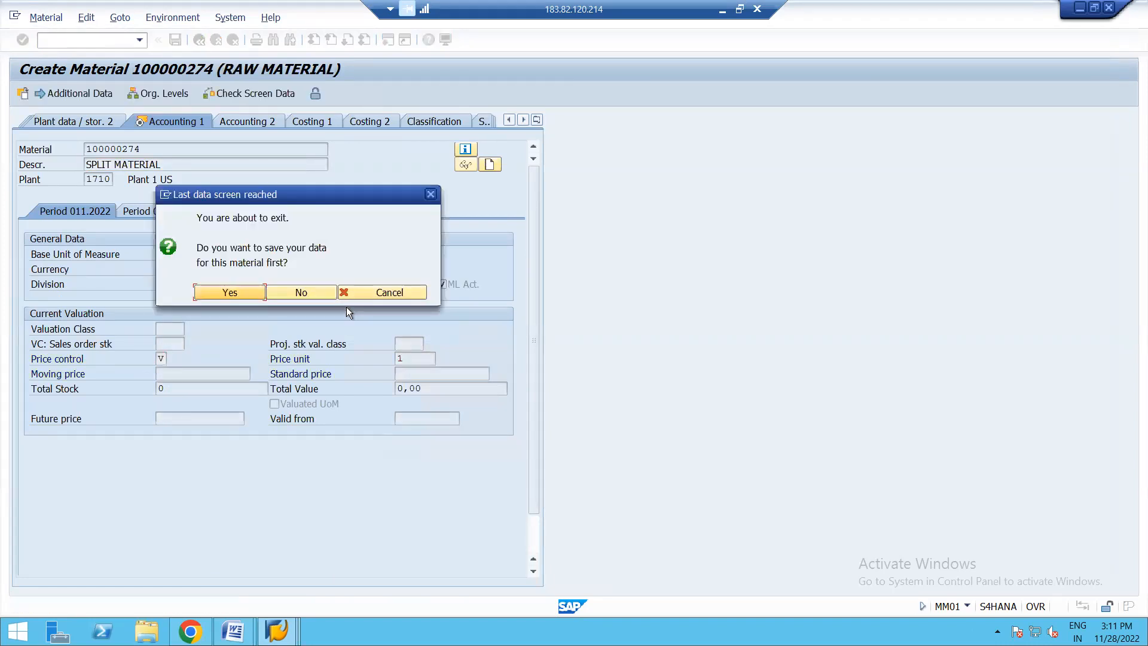
left_click(217, 293)
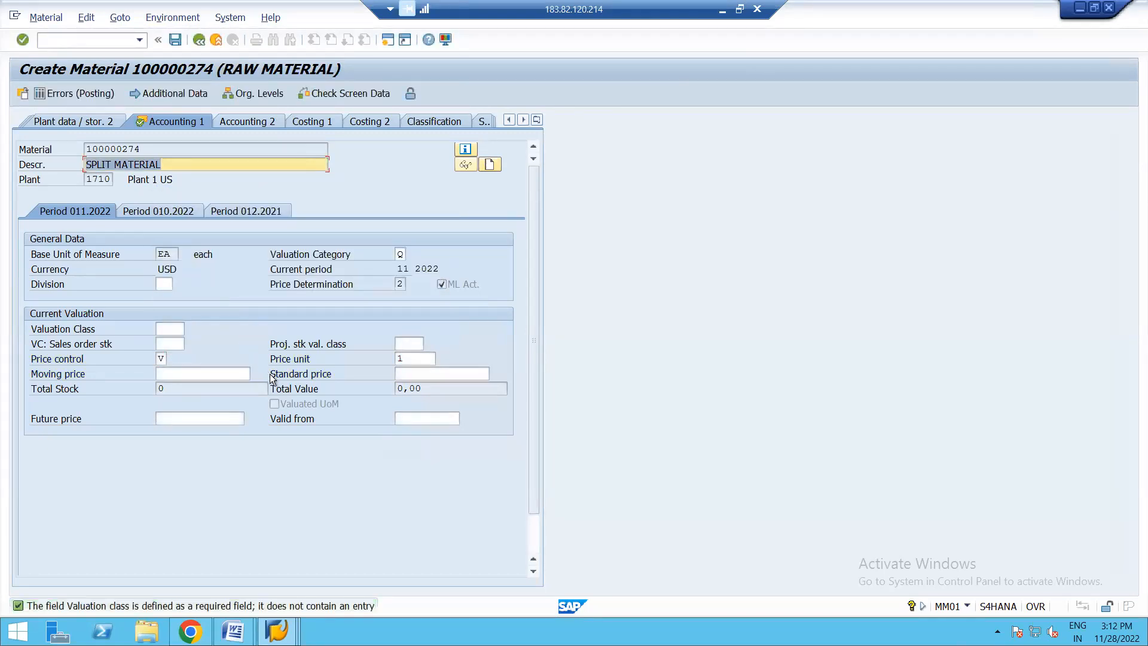
- Set the valuation class to 3000, save the material's accounting data and leave the material creation
left_click(168, 330)
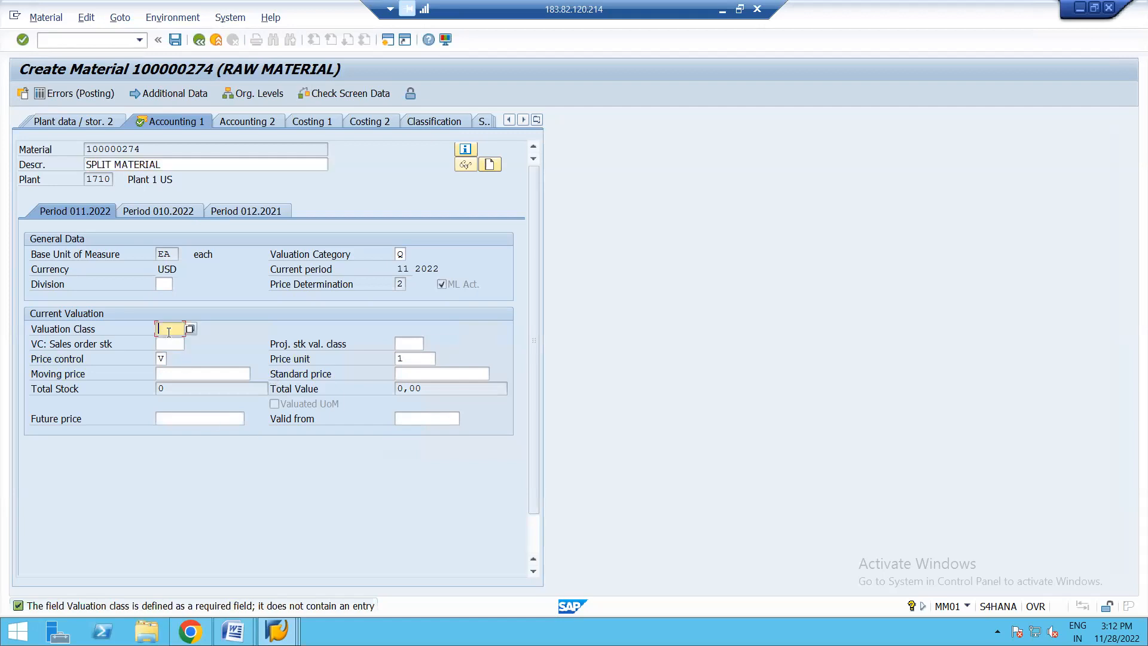
left_click(181, 345)
key("Return")
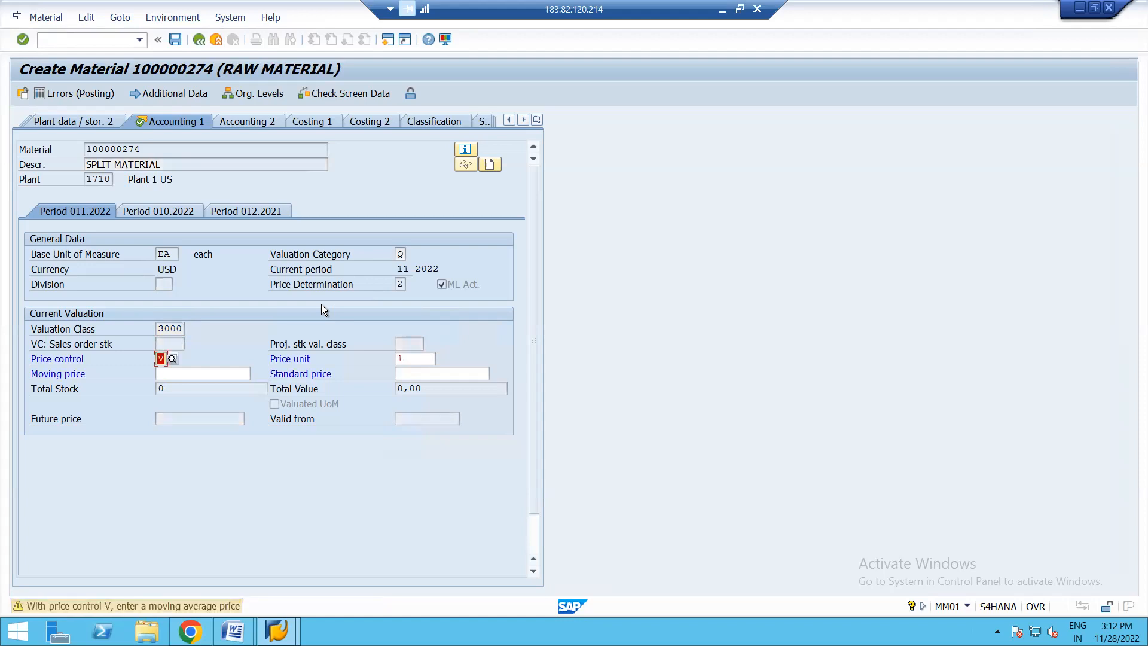
key("Return")
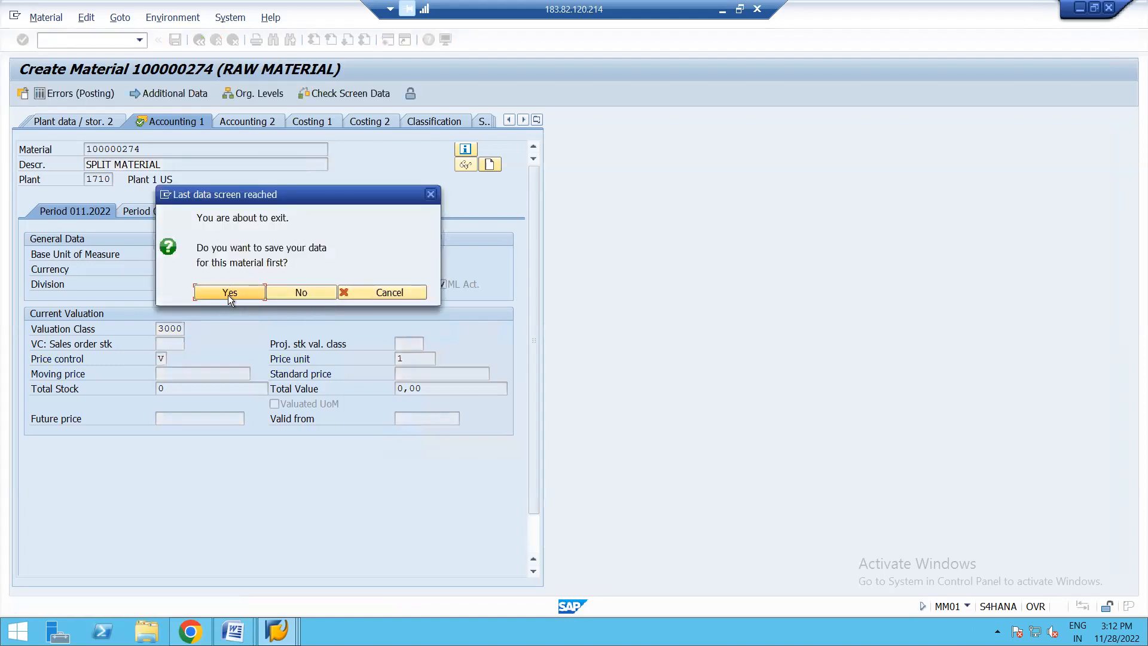
left_click(229, 293)
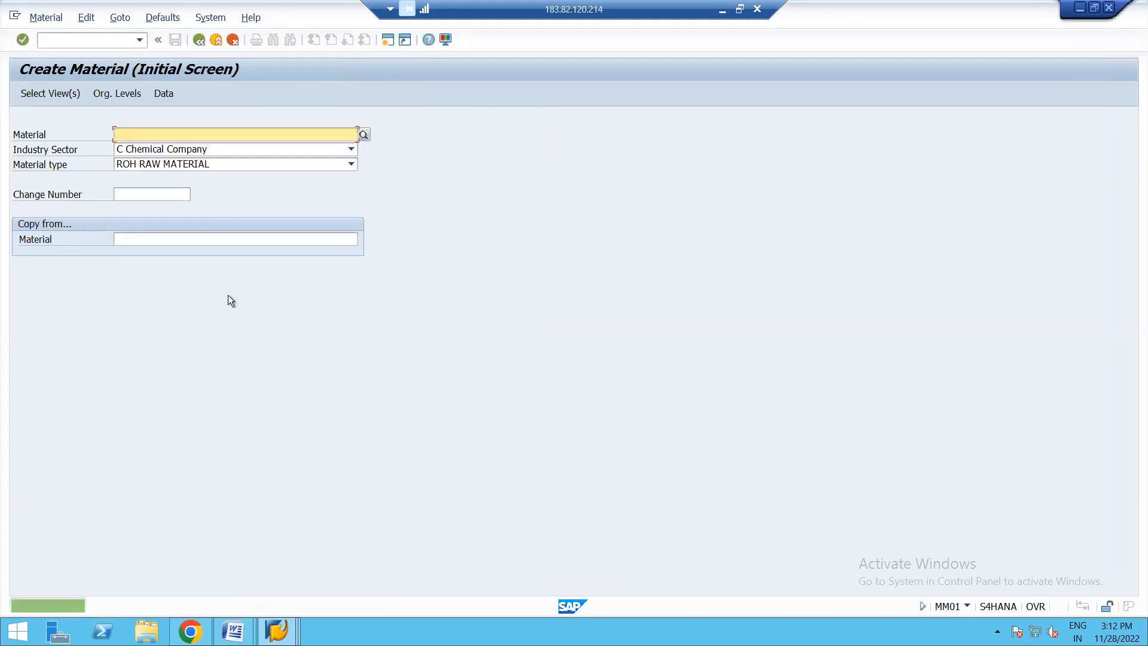
left_click(200, 41)
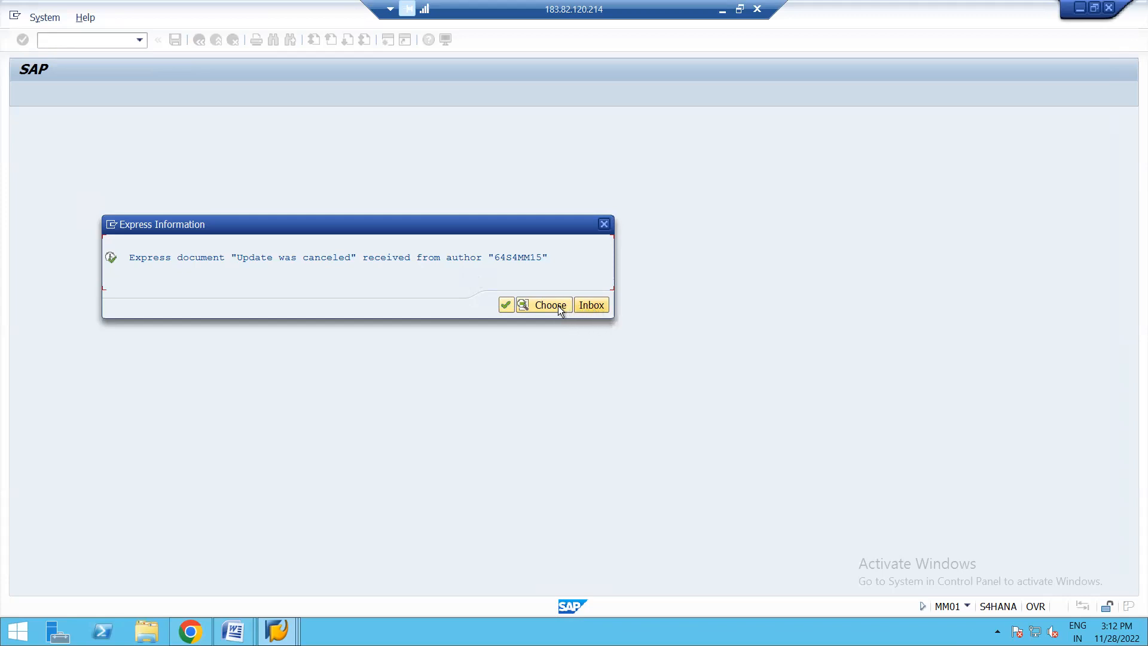
- Open the inbox, read the newest document about the canceled update, and leave the Business Workplace
left_click(593, 306)
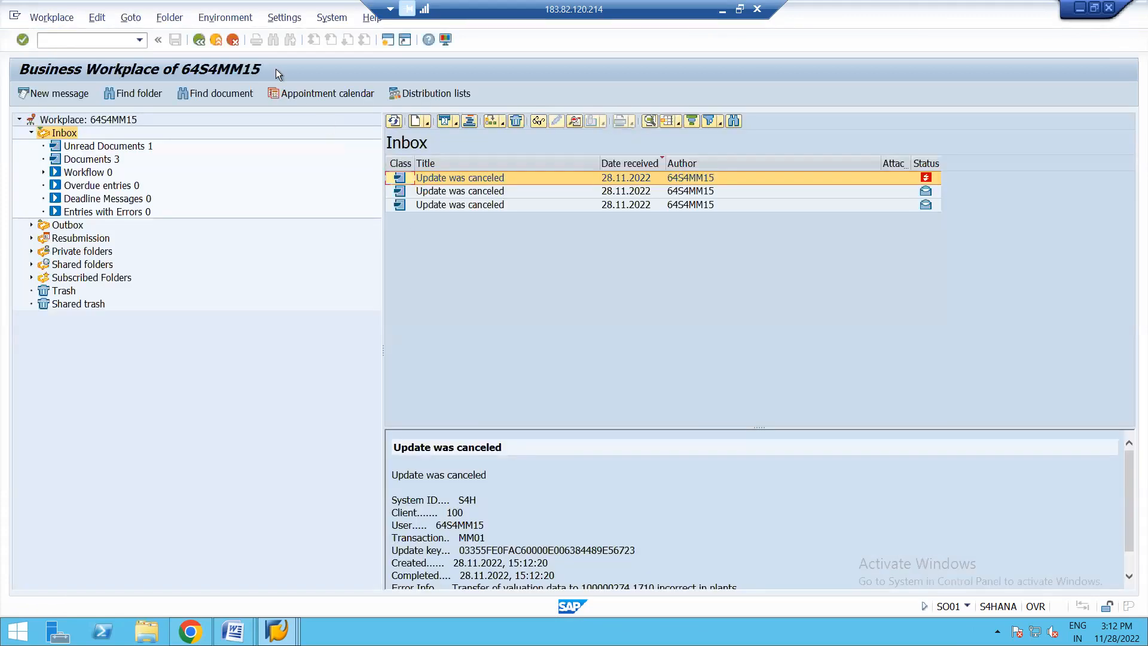
double_click(469, 177)
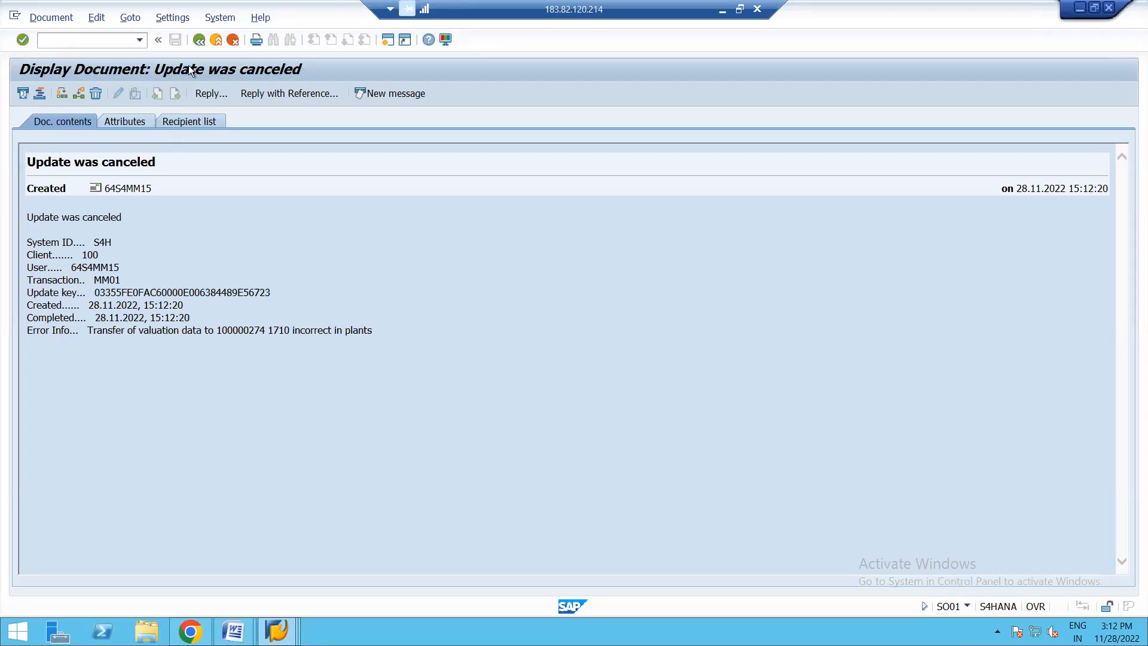
left_click(199, 40)
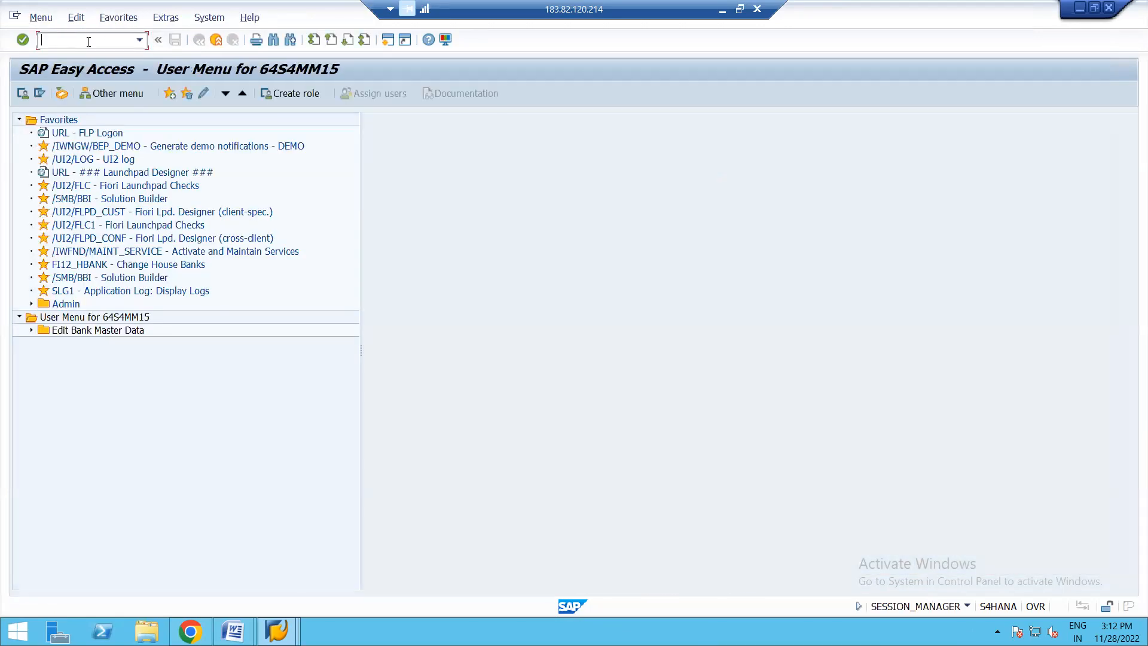
- Open transaction OMWD, check the valuation grouping code assigned to valuation area 1710, and exit
type("OMWD")
key("Return")
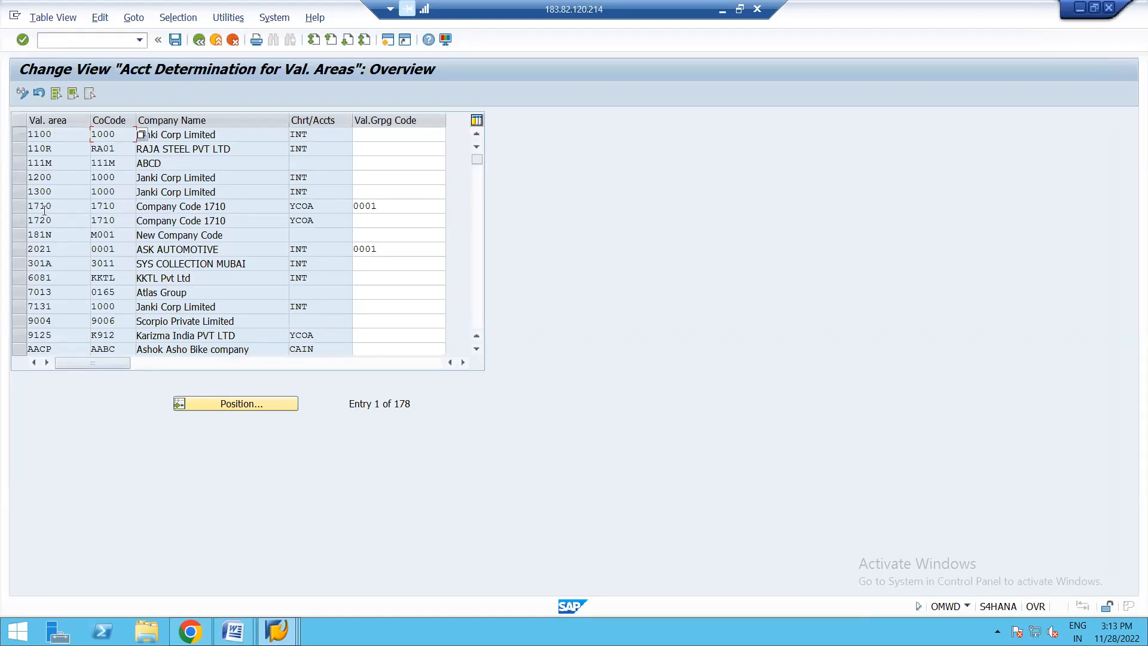
left_click(384, 208)
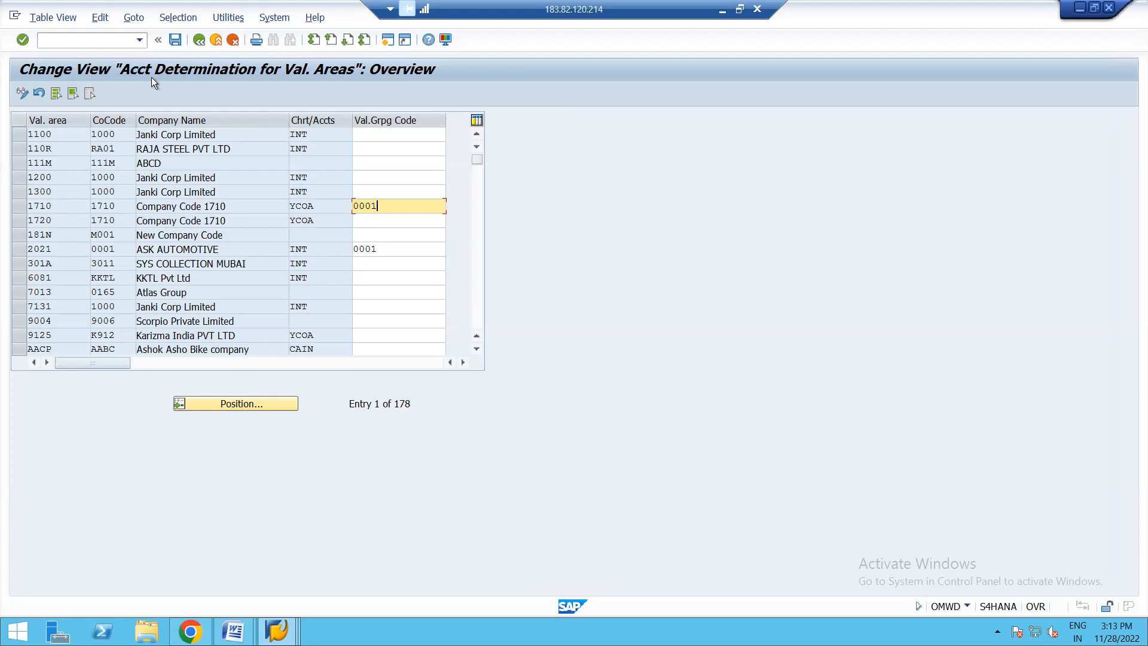
left_click(198, 40)
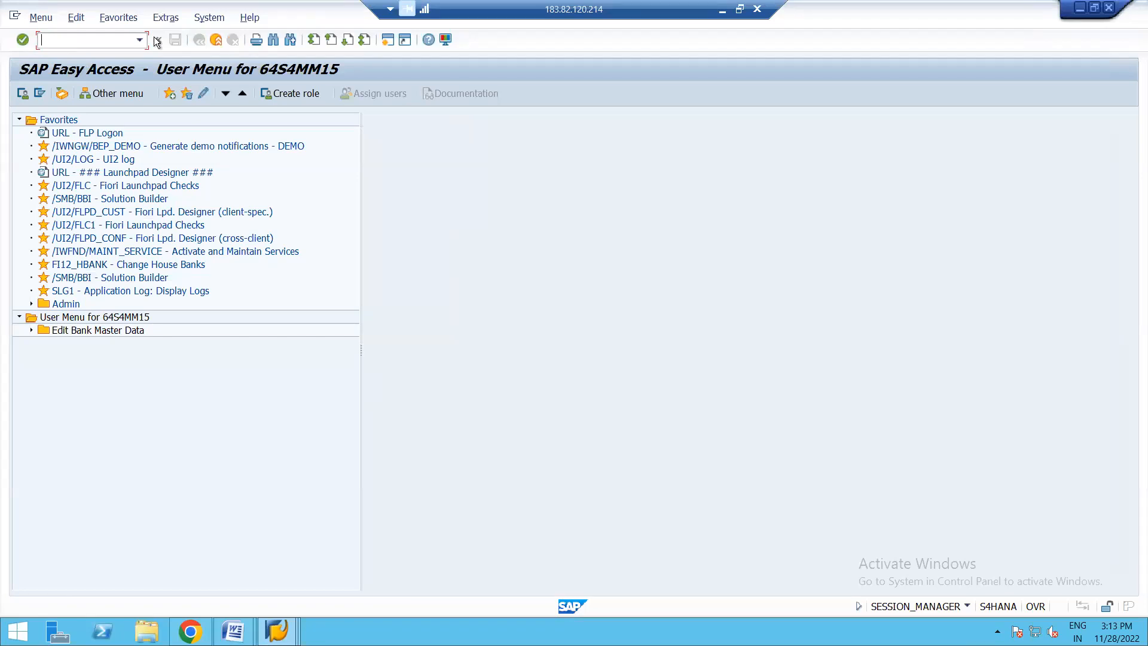
- Display the Basic Data 1 view of material 100000274 in MM03 and check its list of maintained views
key("Return")
key("Return")
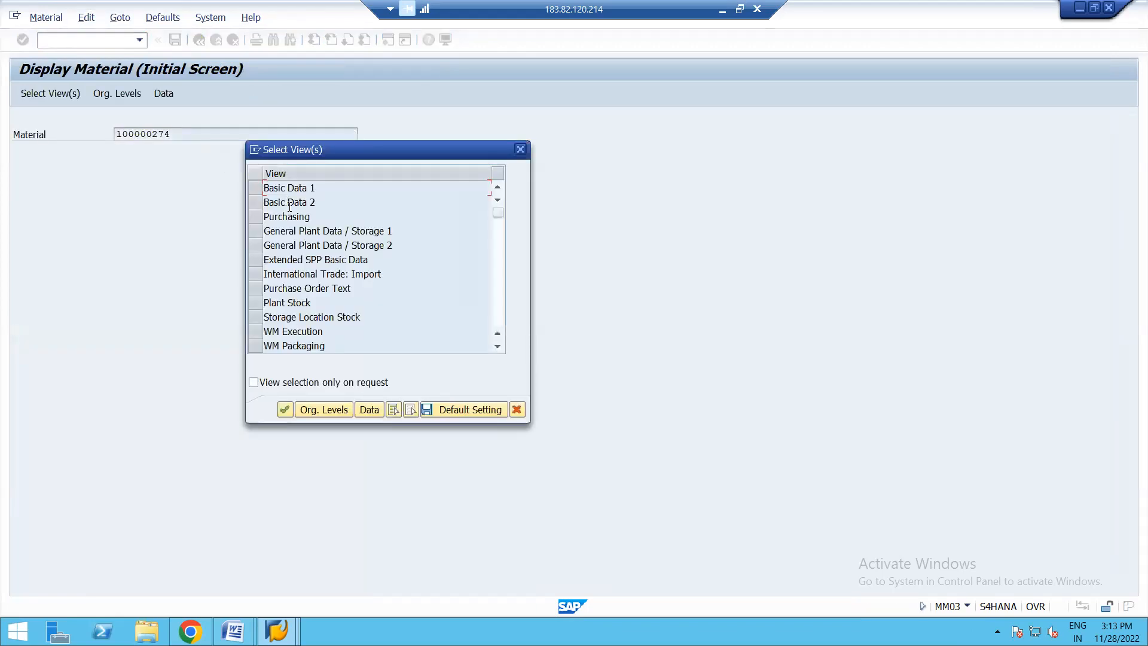
left_click(255, 188)
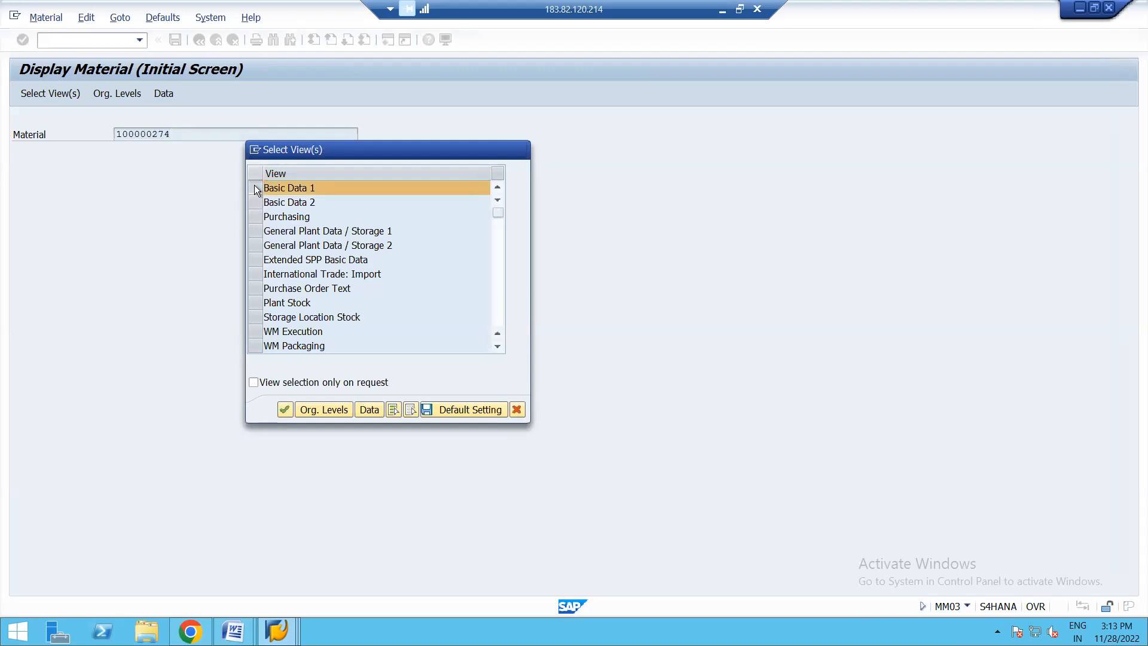
key("Return")
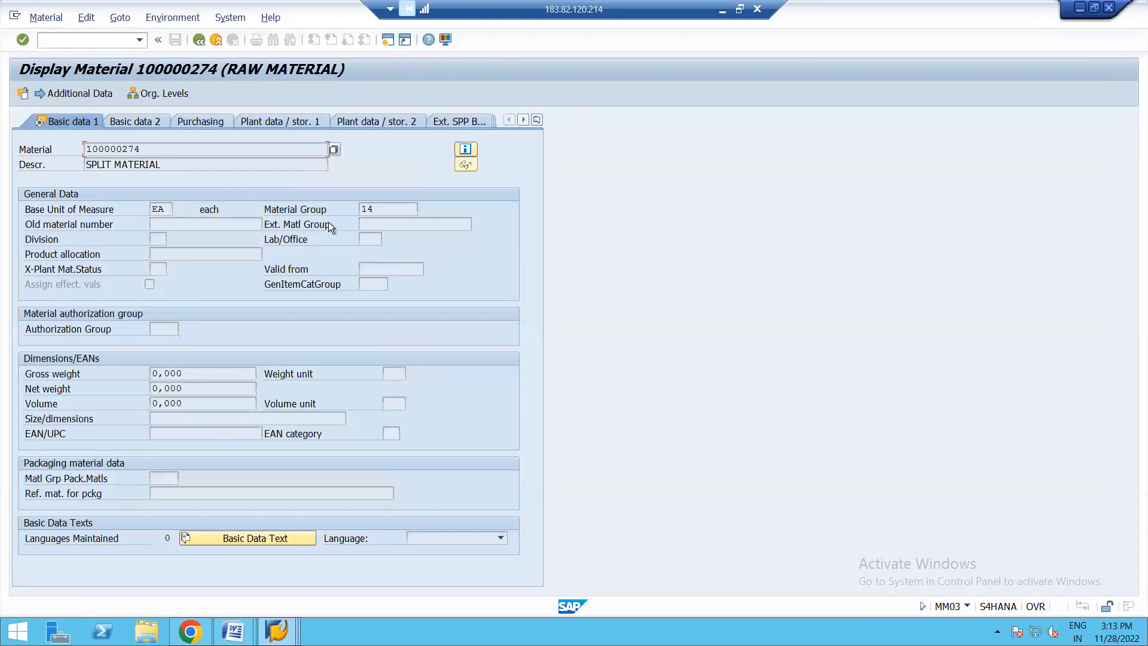
left_click(535, 121)
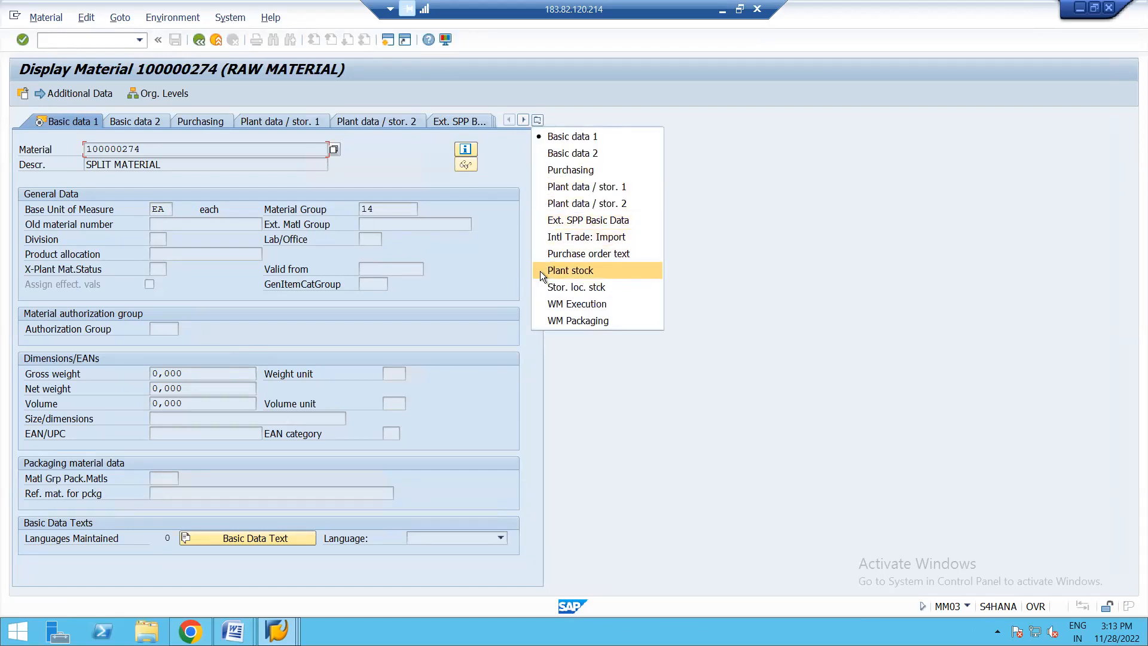
left_click(497, 272)
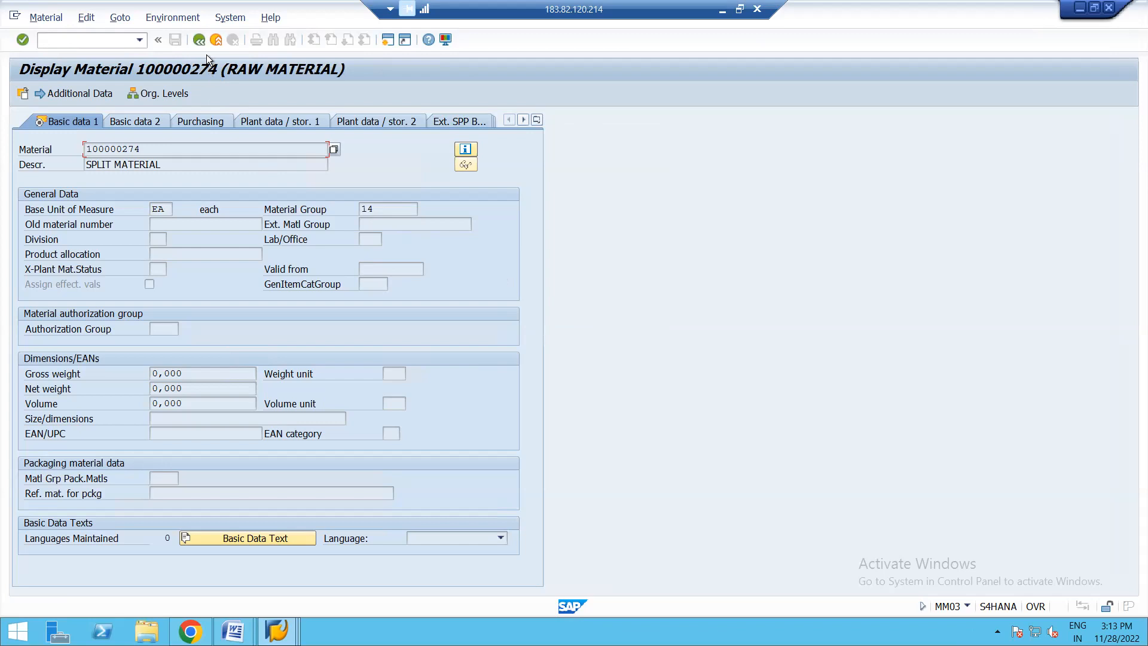
left_click(199, 39)
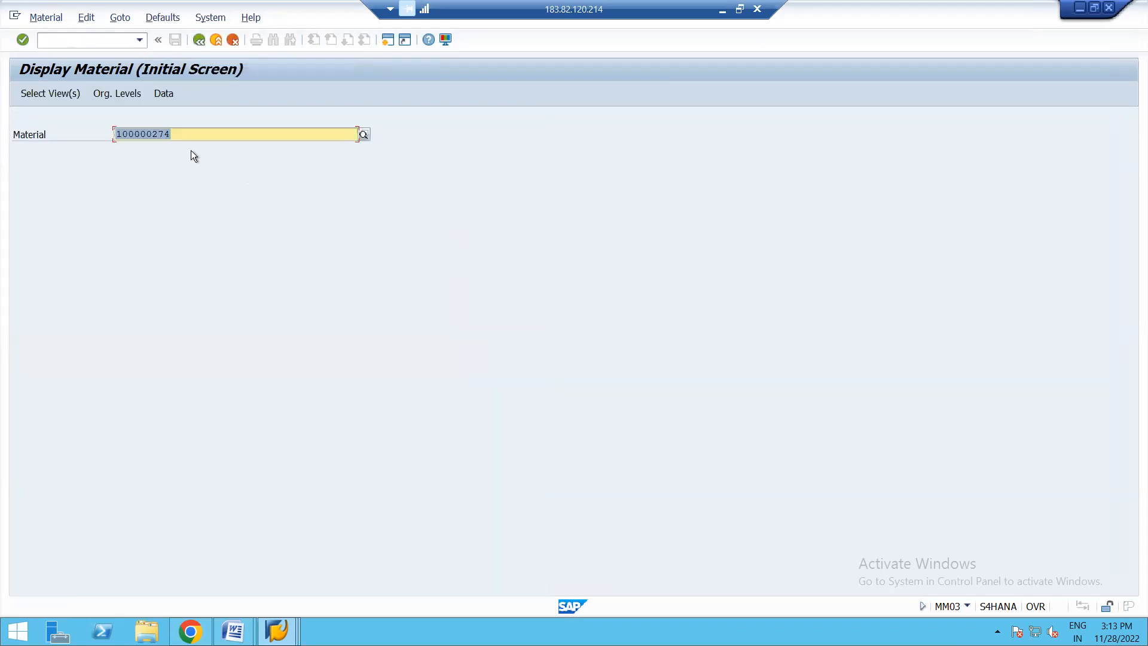
- Look through the full view selection of material 100000274 for accounting views, and leave the material display
key("Return")
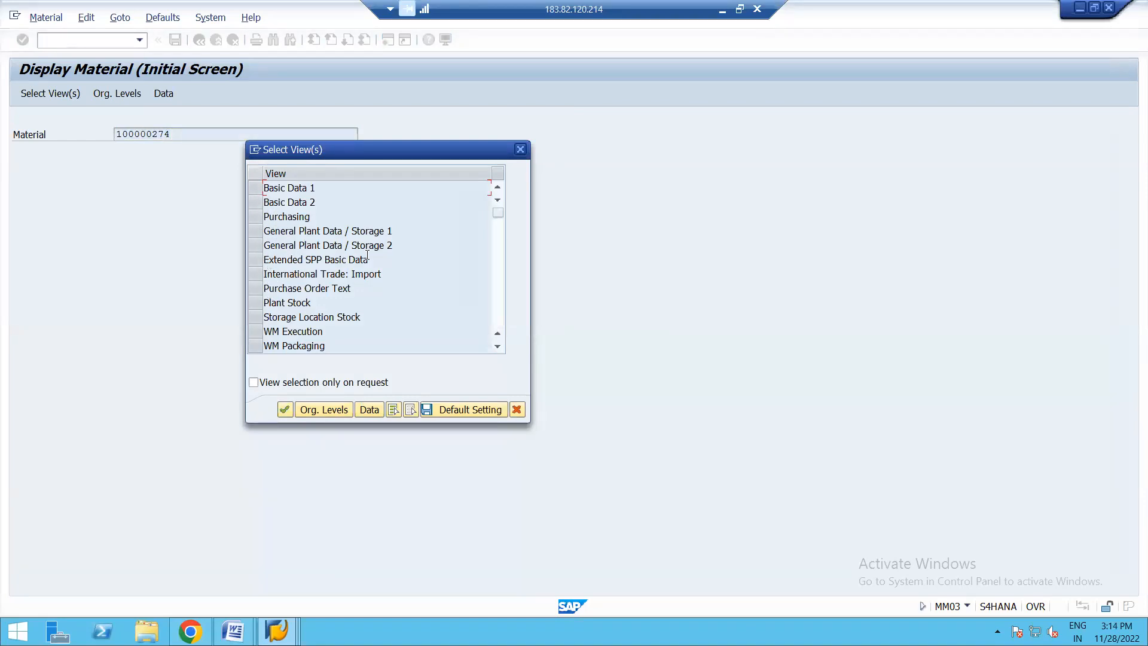
left_click(498, 230)
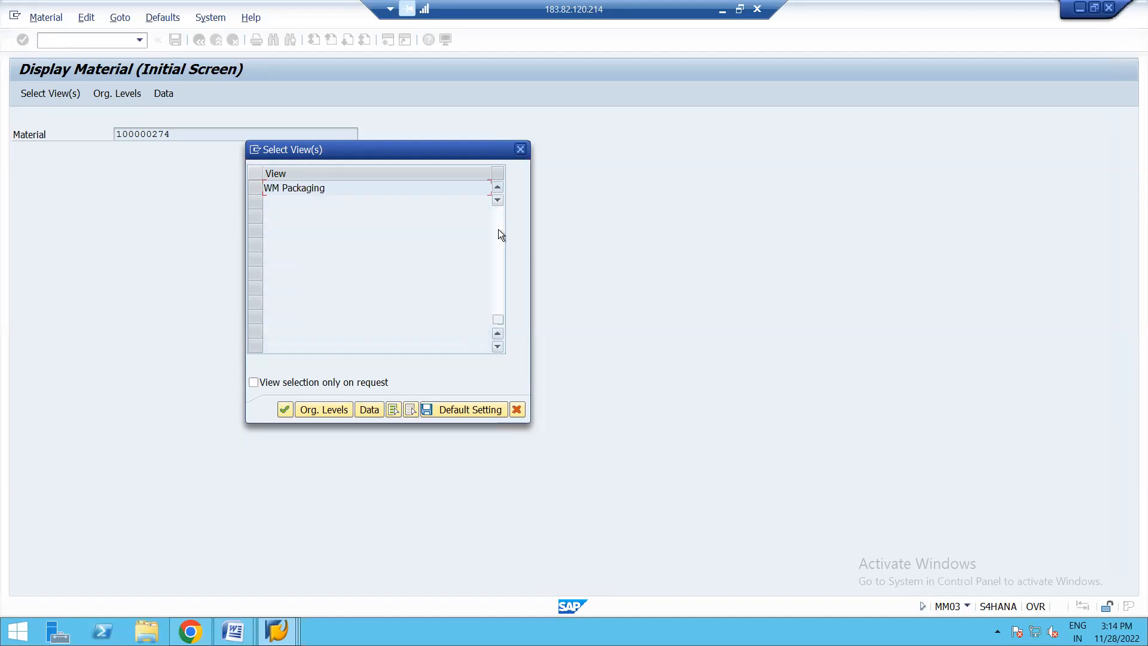
left_click(497, 186)
left_click(497, 189)
left_click(497, 189)
left_click(497, 189)
left_click(497, 189)
left_click(497, 189)
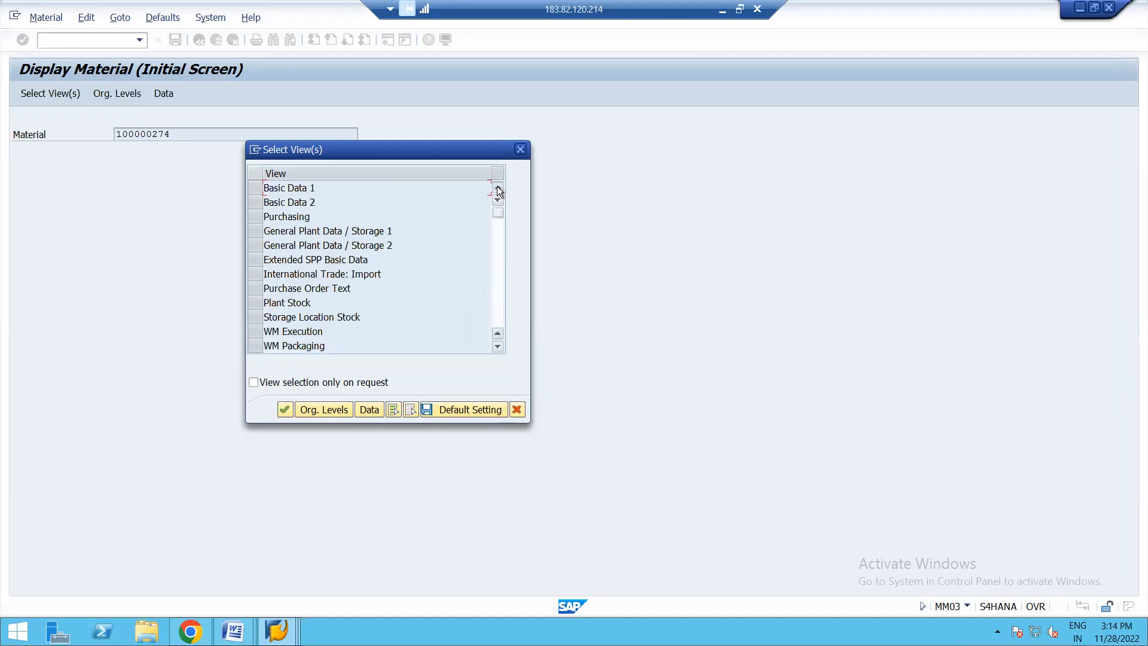
left_click(497, 347)
left_click(498, 347)
left_click(498, 347)
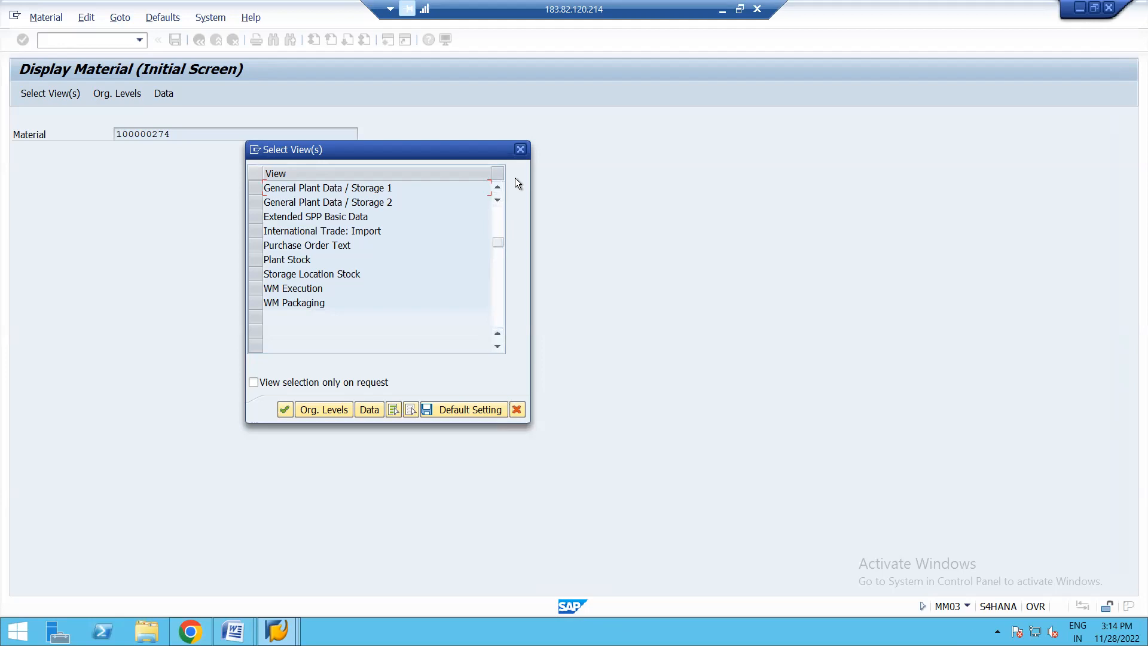
left_click(520, 150)
left_click(199, 39)
- Start MM01 and enter material 100000274 to extend it with further views
type("MM01")
key("Return")
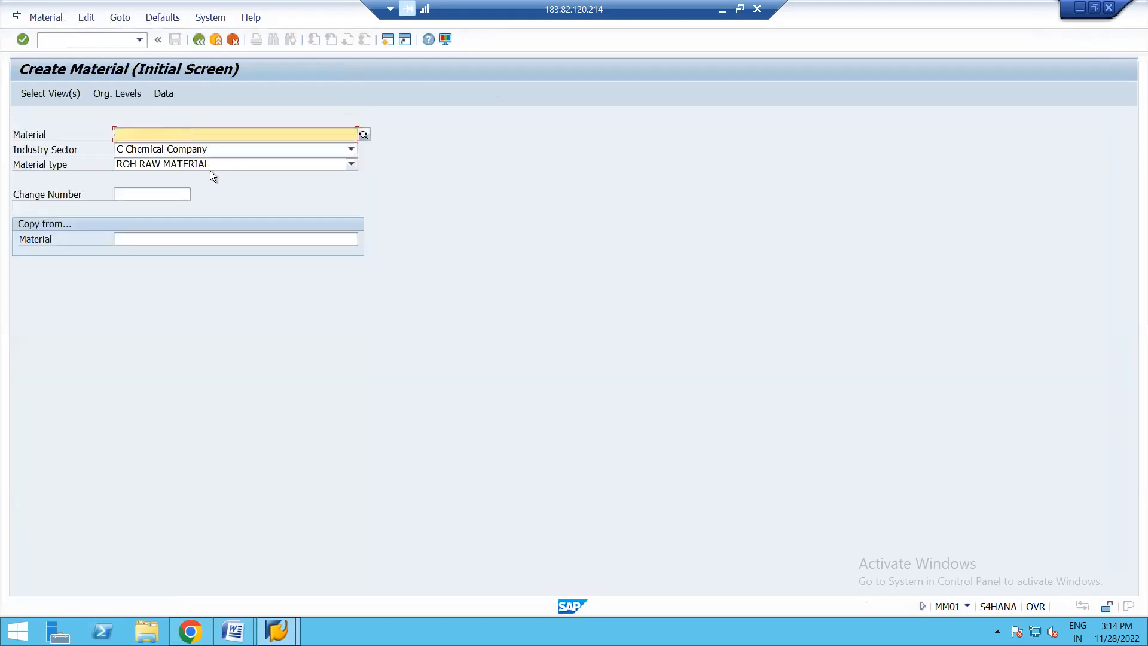
key("BackSpace")
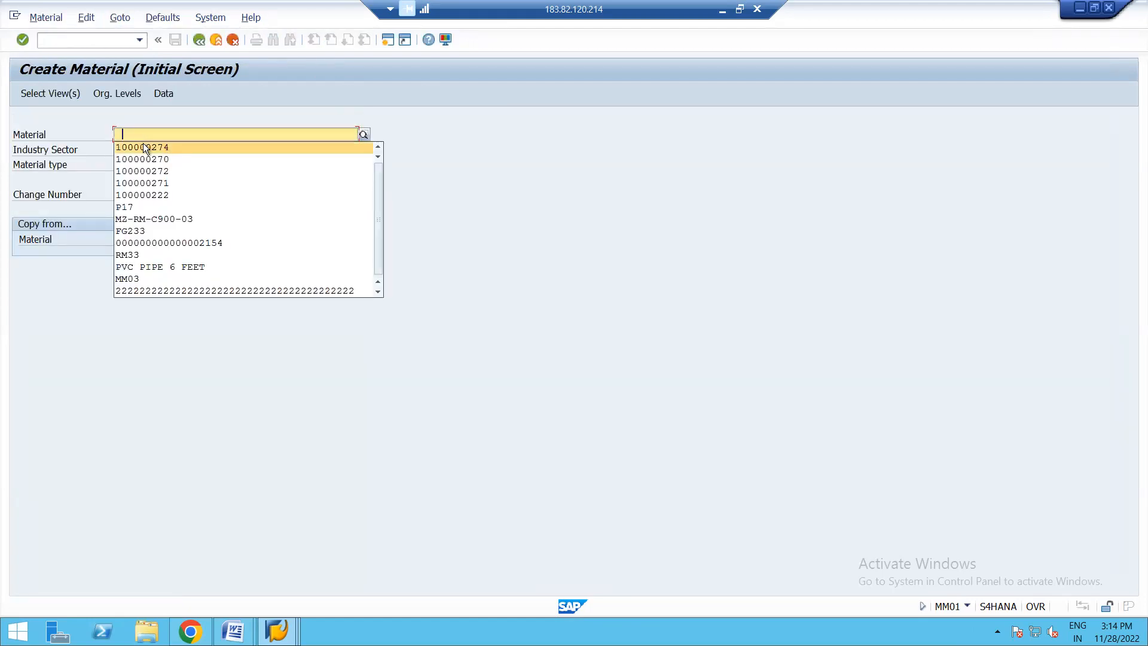
left_click(144, 143)
key("Return")
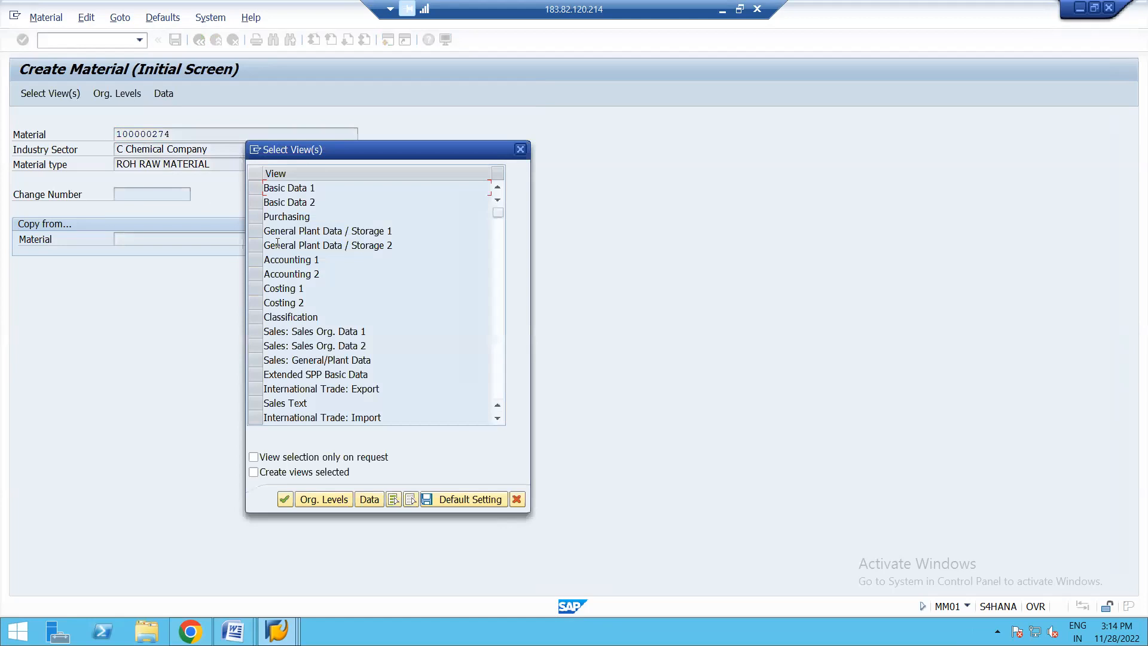
- Select the Accounting 1 view and enter plant 1710 with the valuation type left blank
left_click(256, 259)
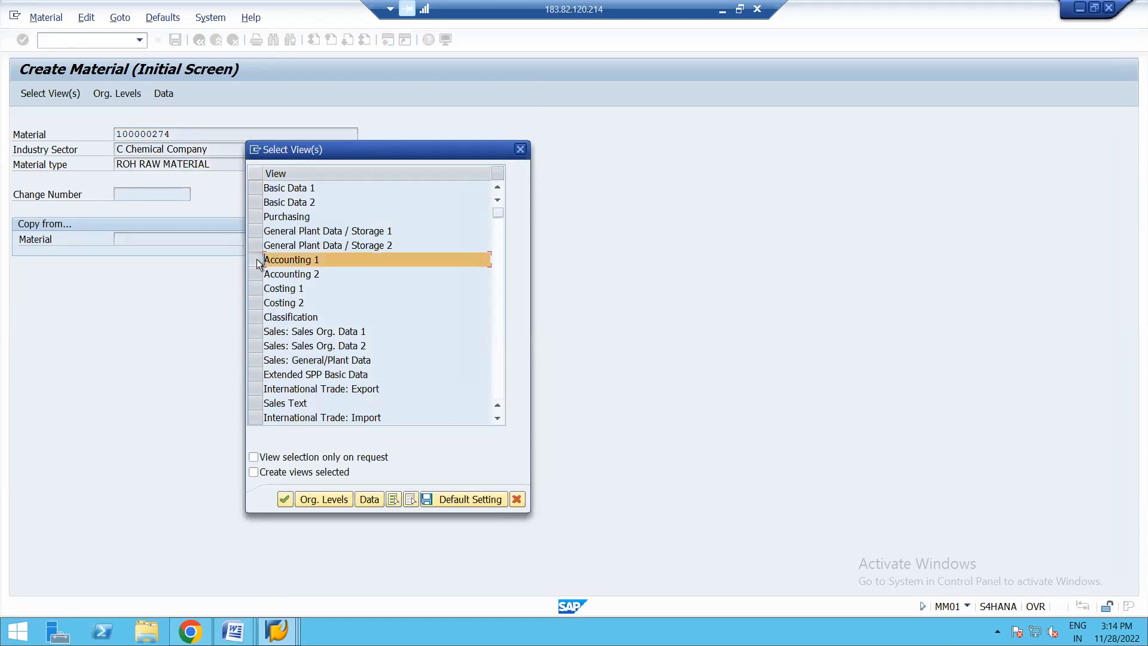
key("Return")
key("BackSpace")
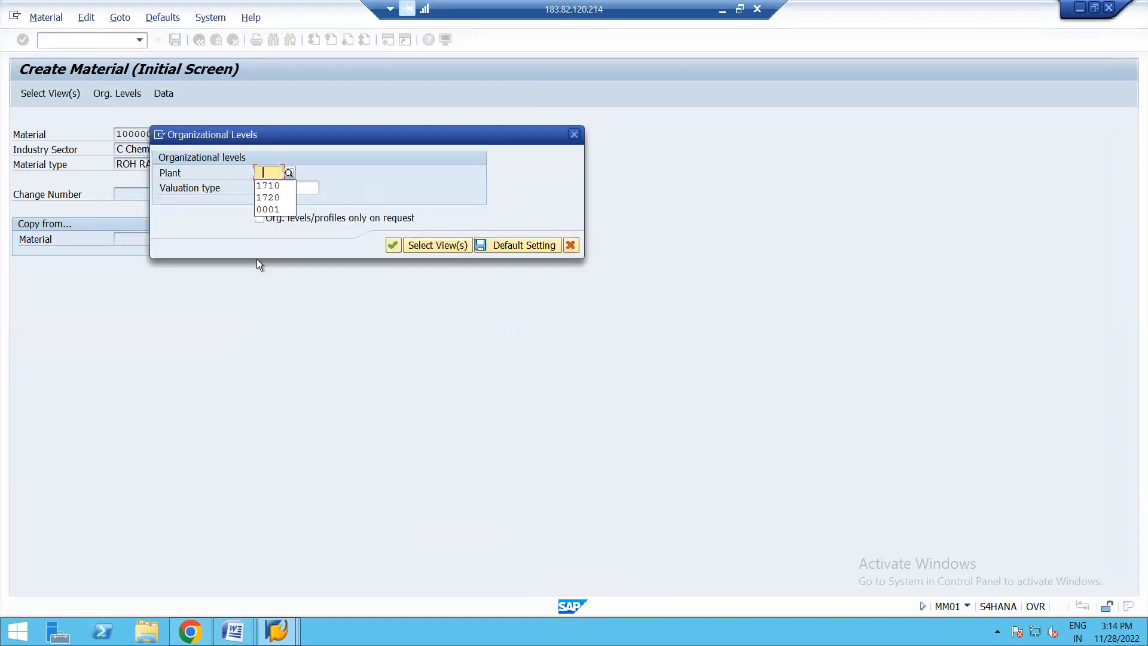
left_click(279, 186)
left_click(280, 187)
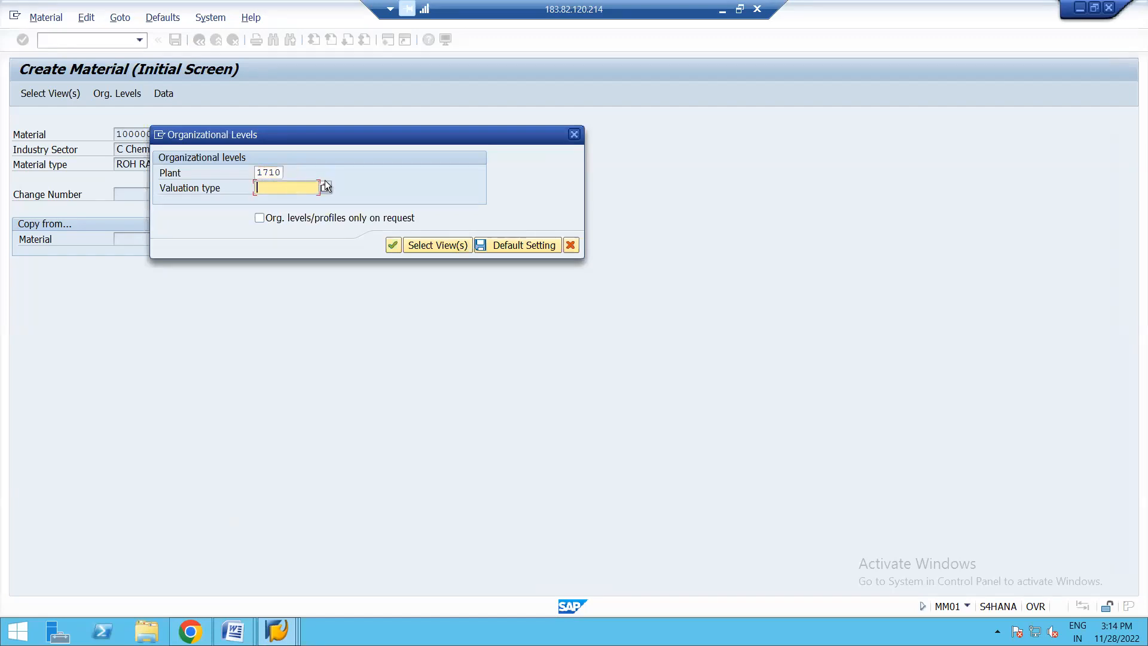
key("Return")
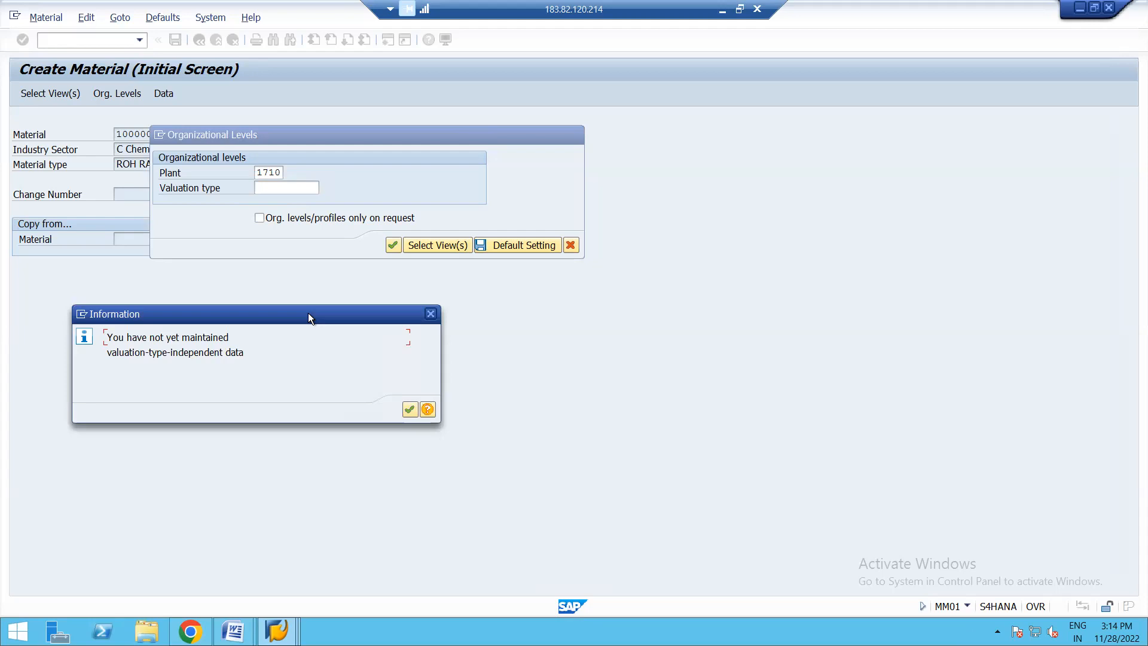
- Read the detailed help for the valuation data message, dismiss it and continue to the Accounting 1 view
left_click(428, 409)
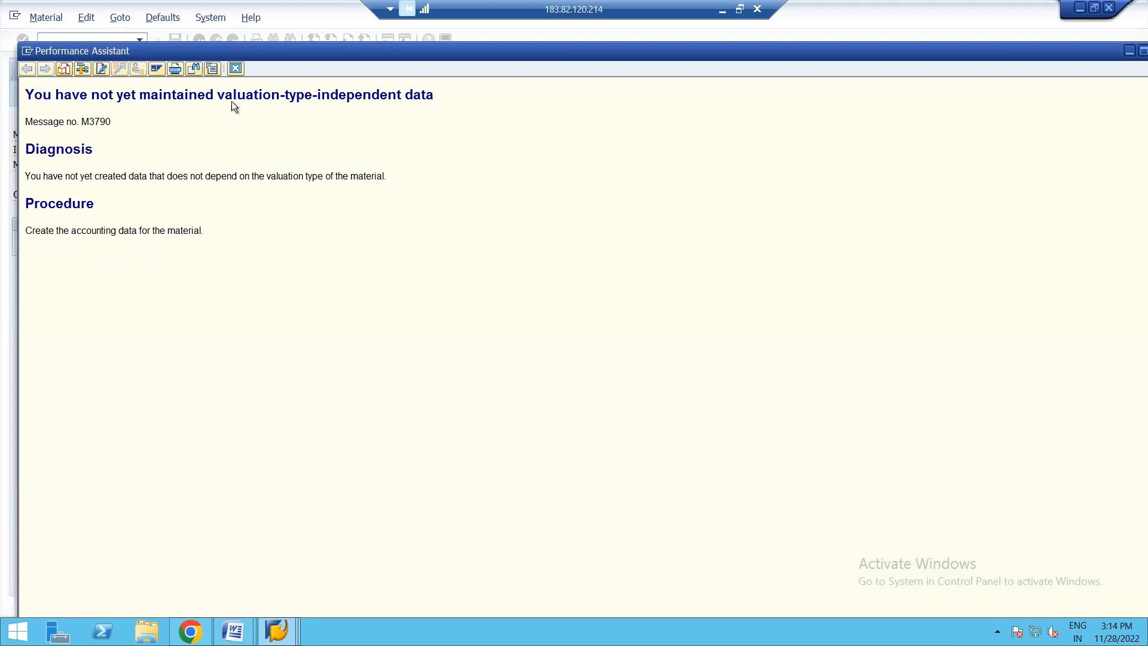
left_click(235, 68)
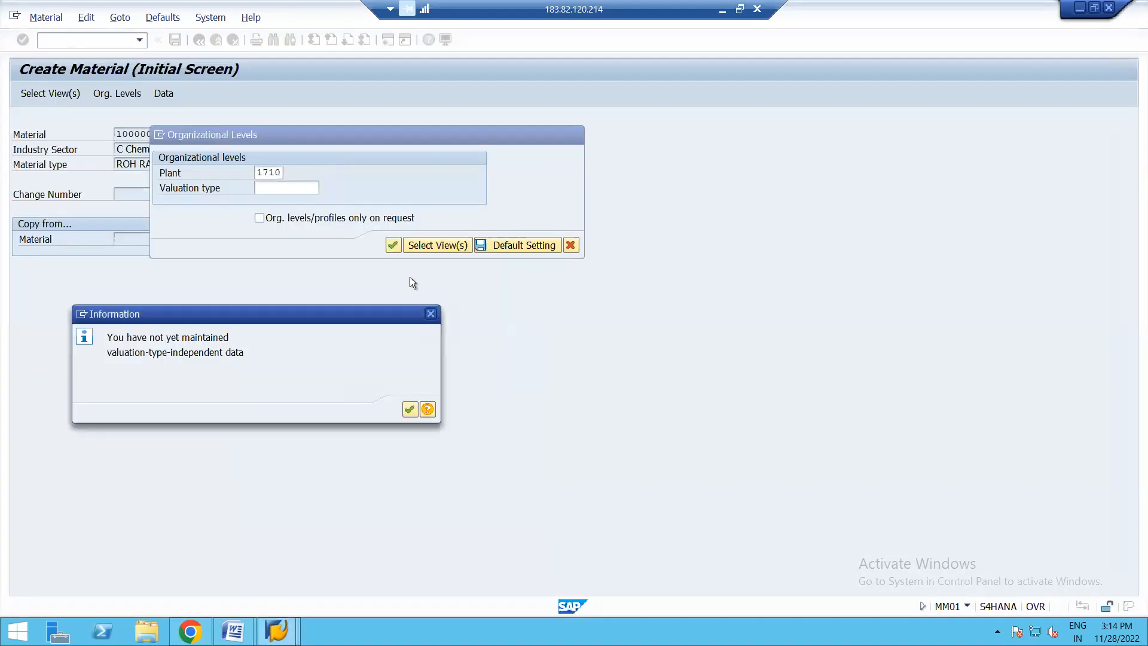
left_click(431, 313)
left_click(393, 244)
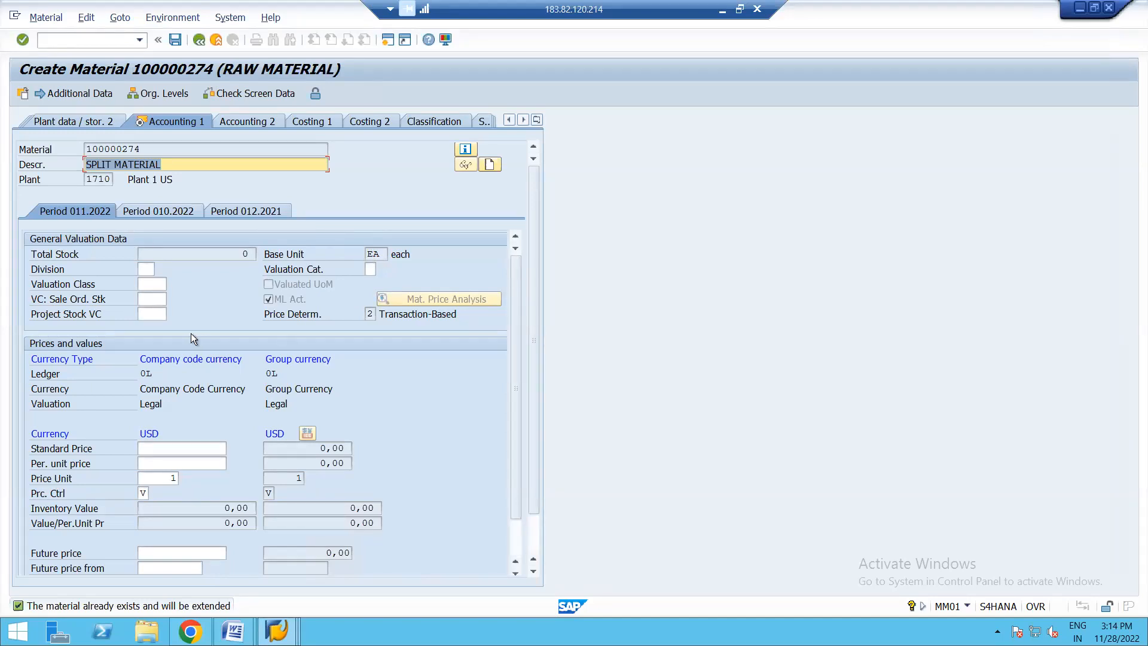
- Set the valuation class to 3000 with the valuation category left blank, and save the material
left_click(154, 284)
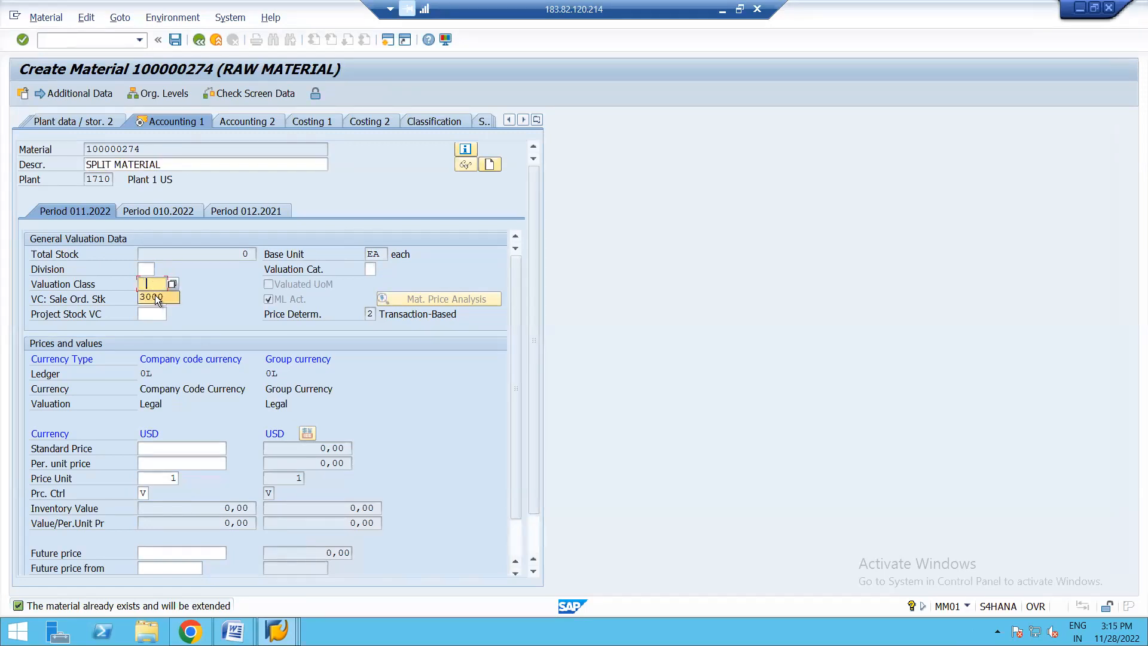
key("Return")
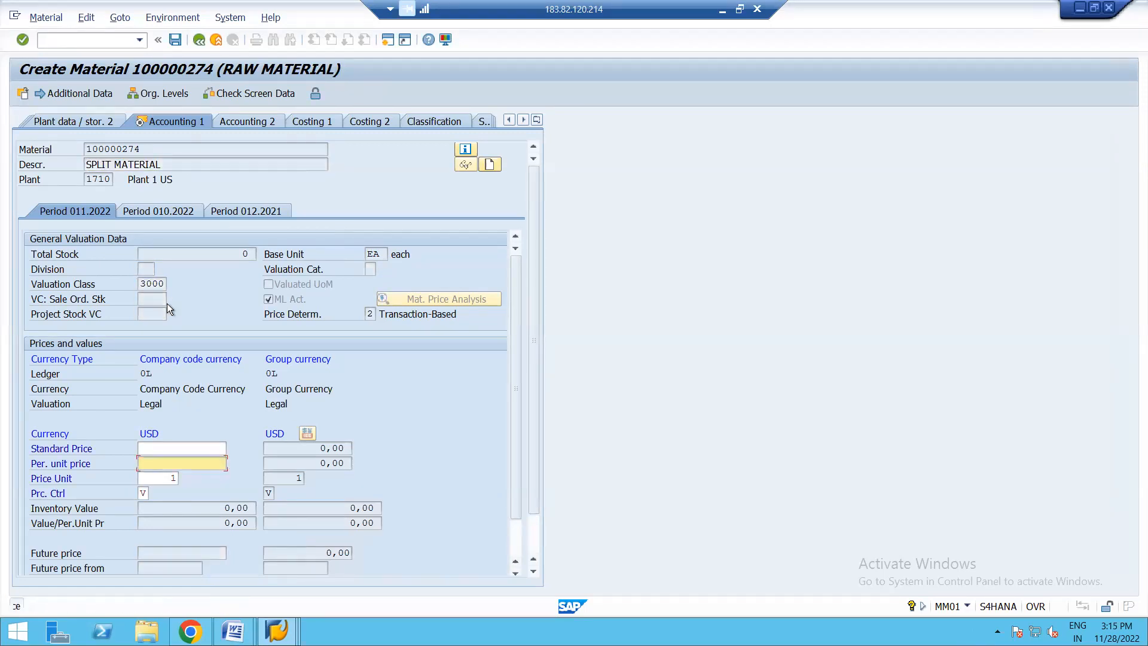
key("Return")
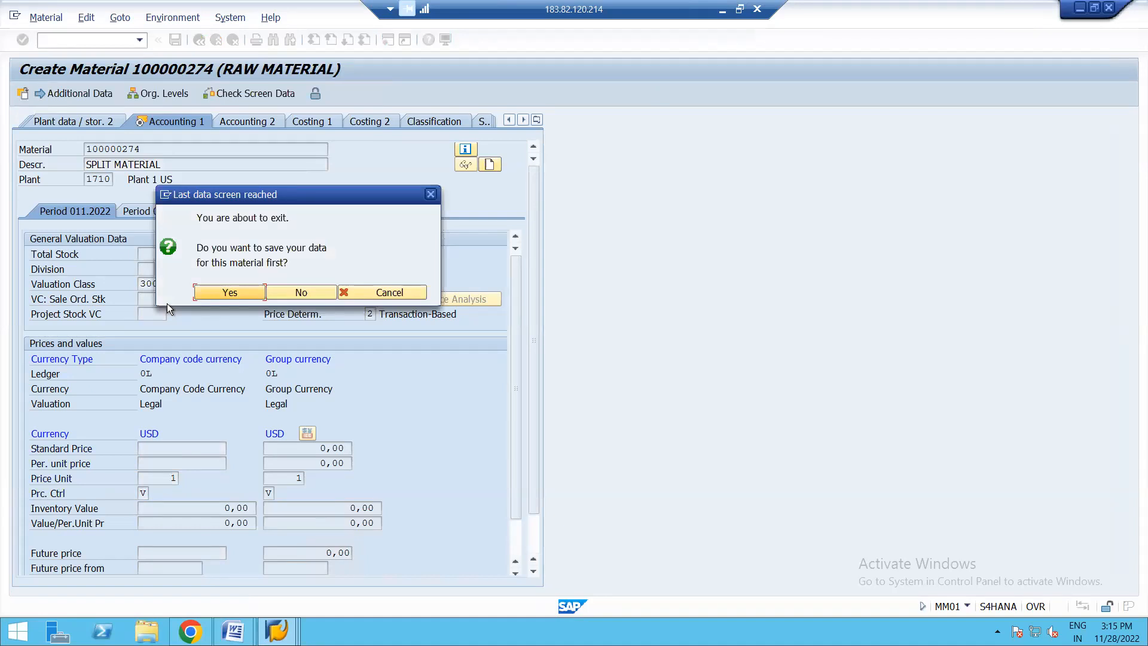
left_click(217, 293)
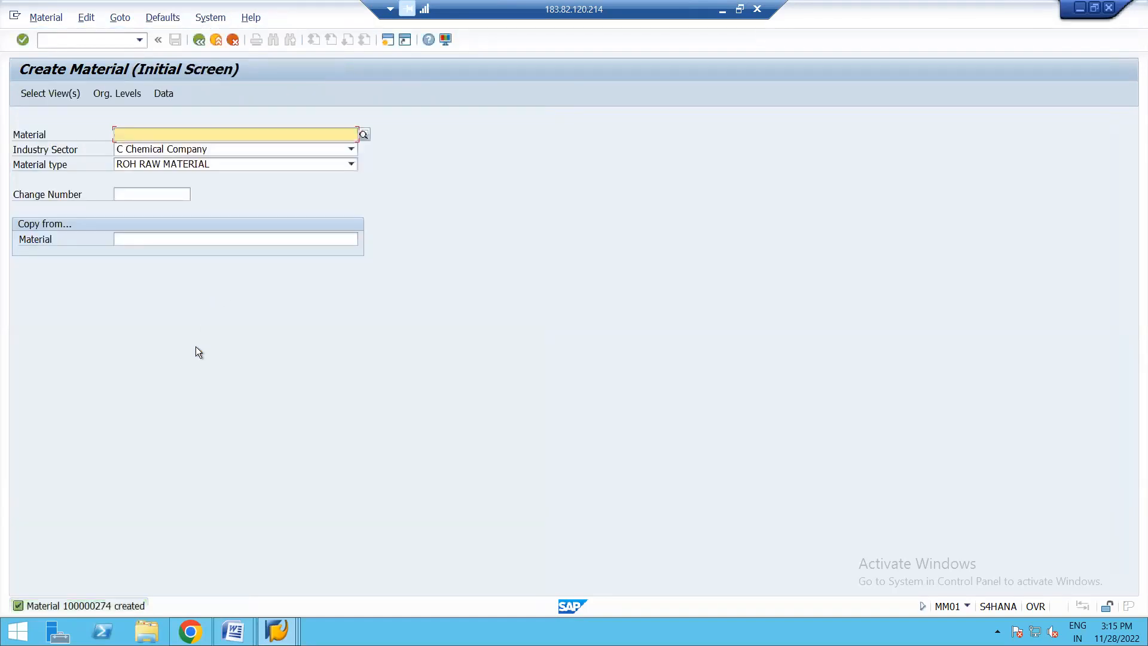
- Display the Accounting 1 view of material 100000274 at plant 1710, check its valuation data, and exit
left_click(51, 18)
mouse_move(66, 85)
left_click(210, 84)
key("Return")
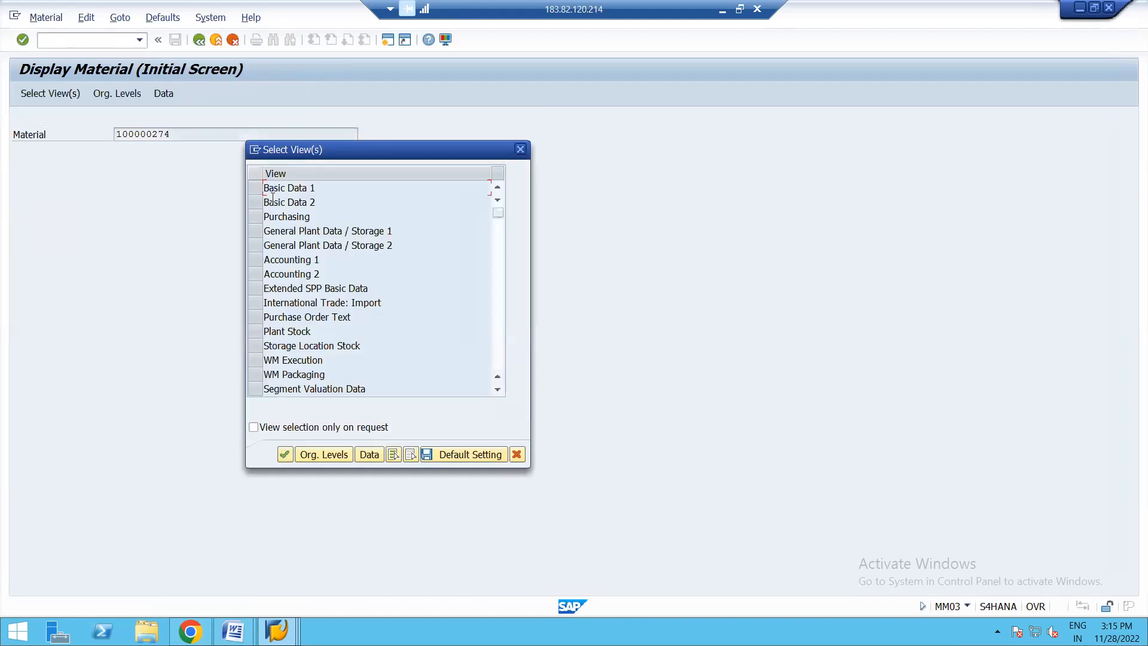
left_click(254, 259)
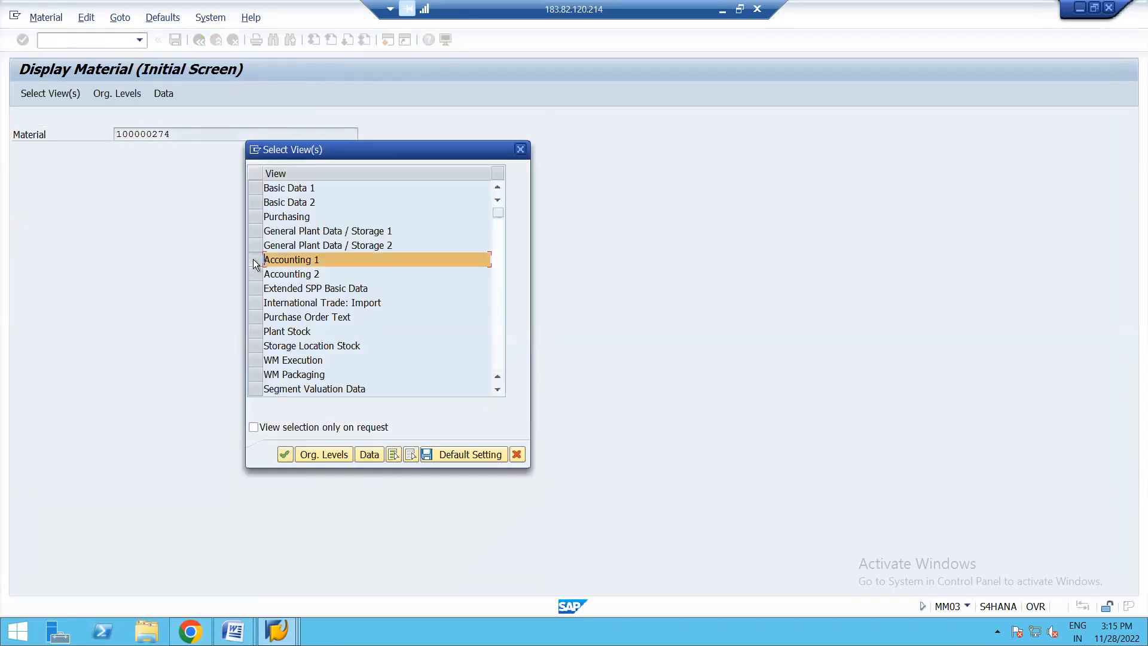
key("Return")
key("Down")
key("Return")
key("Return")
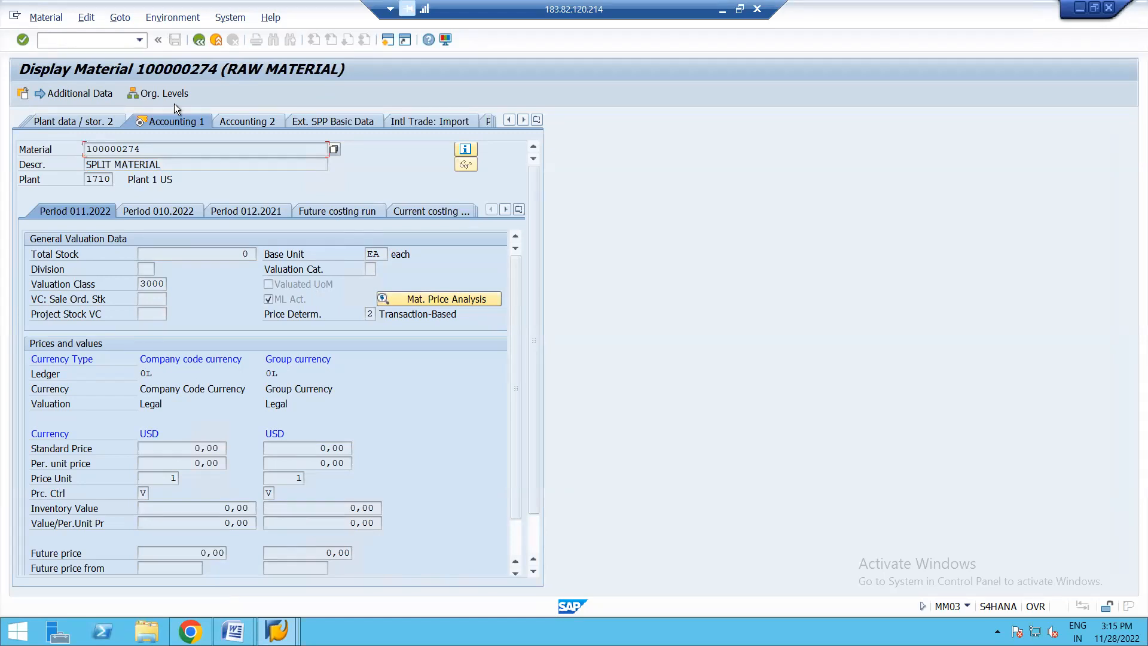
left_click(199, 40)
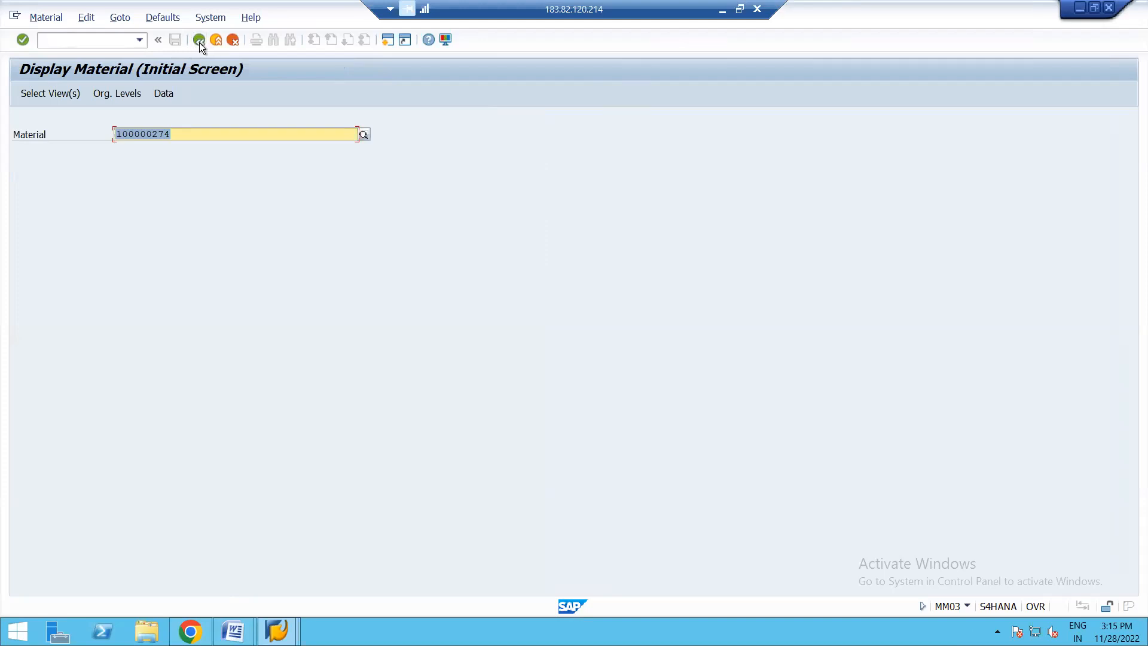
left_click(199, 40)
- Open material creation with transaction MM01 for material 100000274 and proceed to the view selection
type("MM01")
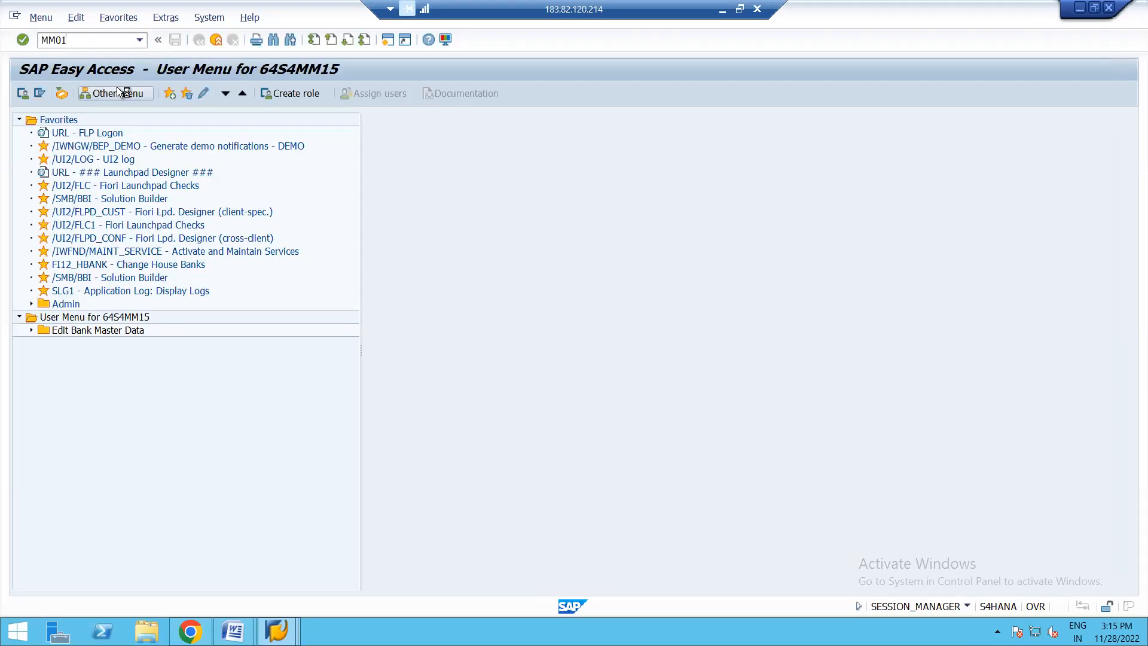
key("Return")
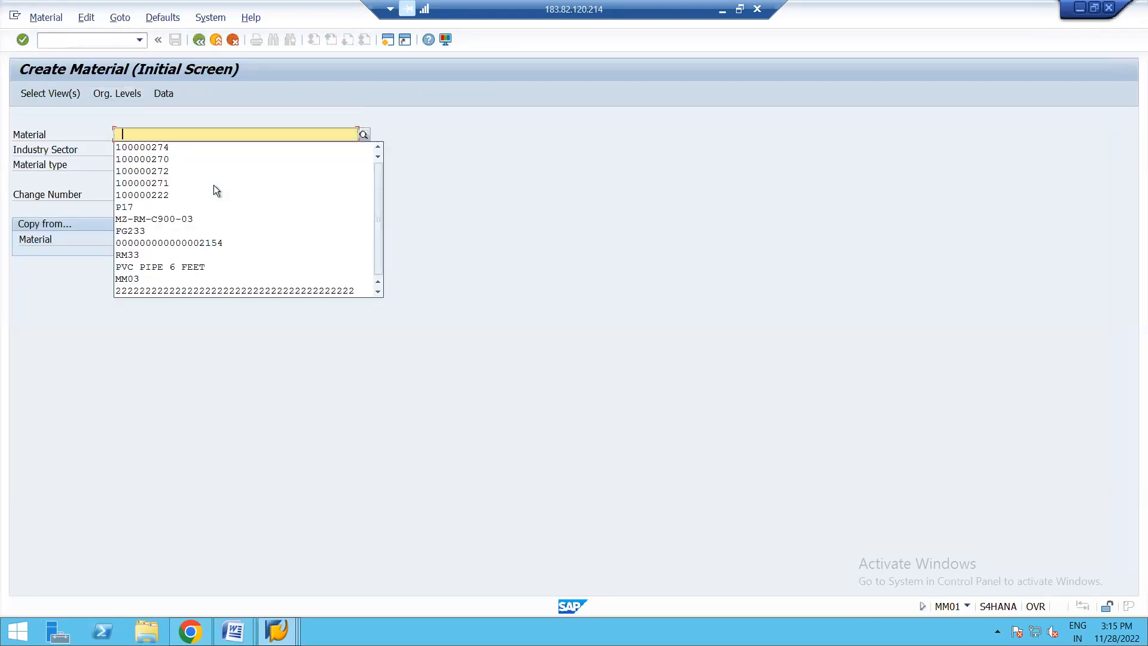
key("Down")
key("Return")
key("Return")
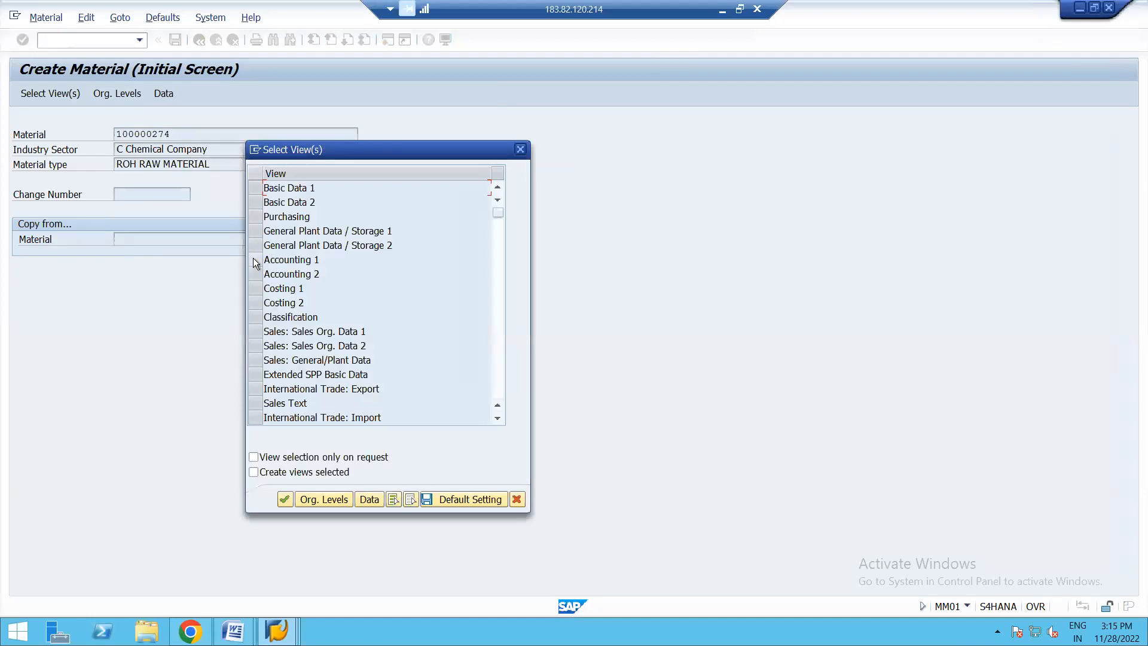
- Try to create the Accounting 1 view at plant 1710 with a blank valuation type, then dismiss the dialogs
left_click(256, 260)
key("Return")
key("Down")
key("Down")
key("Return")
key("Return")
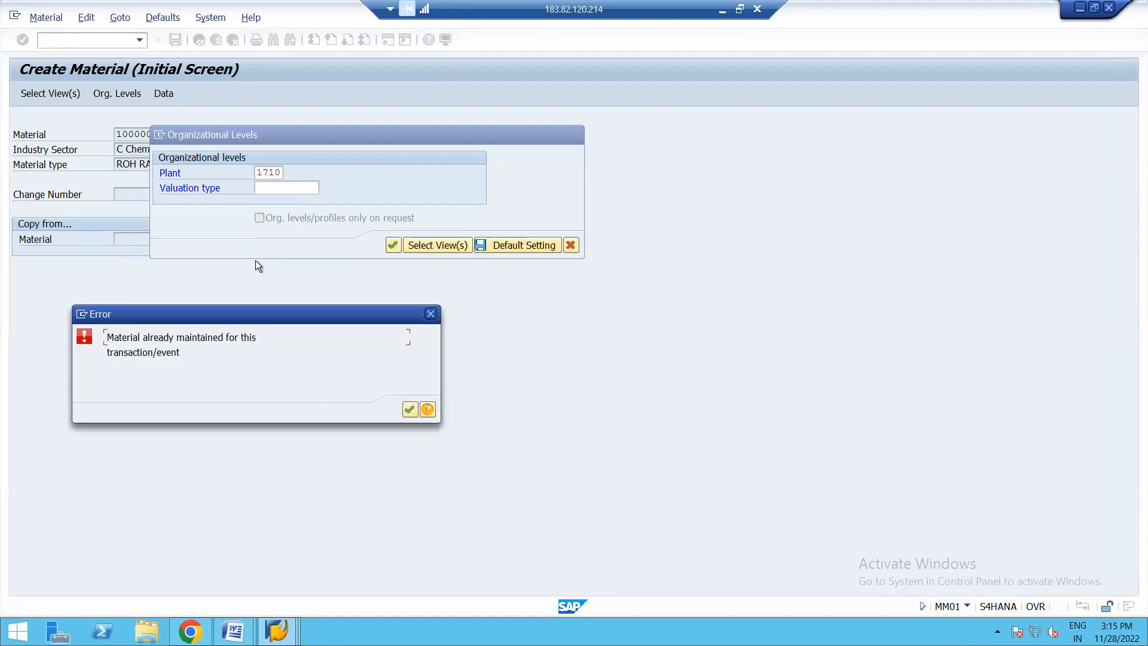
key("Return")
key("Return")
left_click(431, 314)
left_click(570, 245)
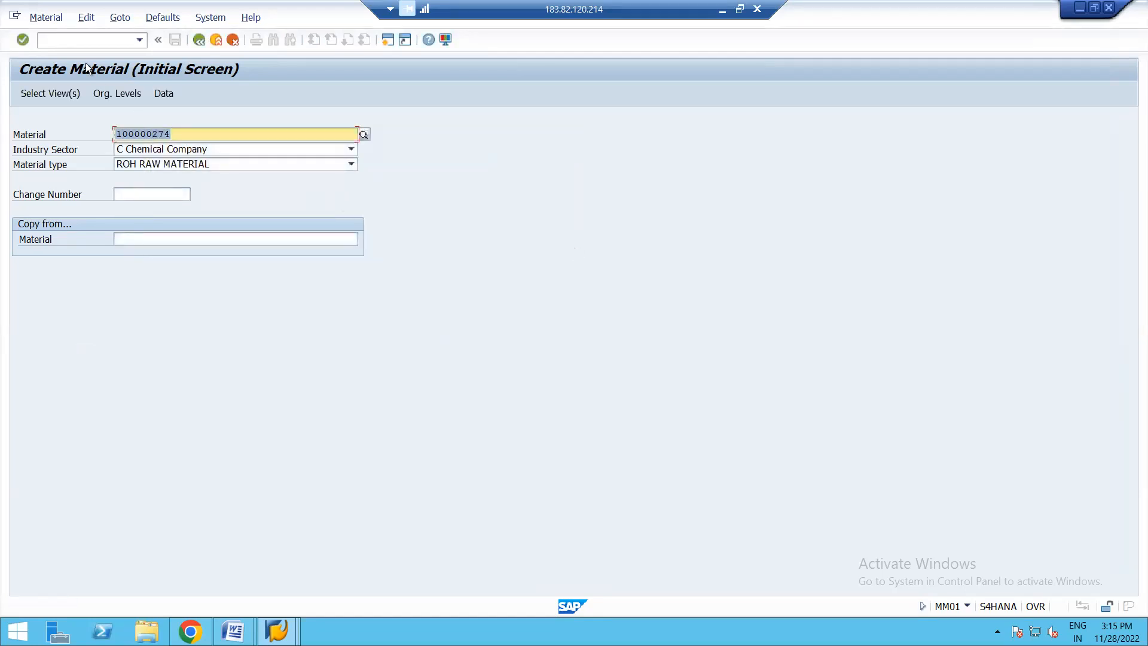
- Switch to changing material 100000274 immediately and open its Accounting 1 view for plant 1710
left_click(58, 17)
mouse_move(68, 70)
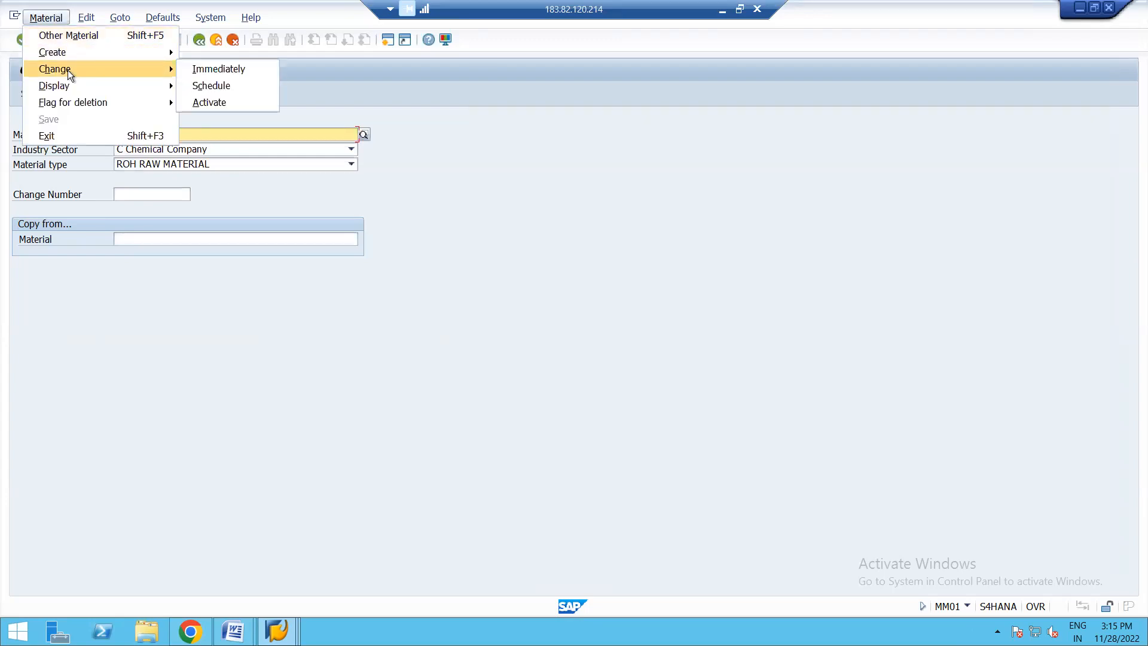
left_click(222, 71)
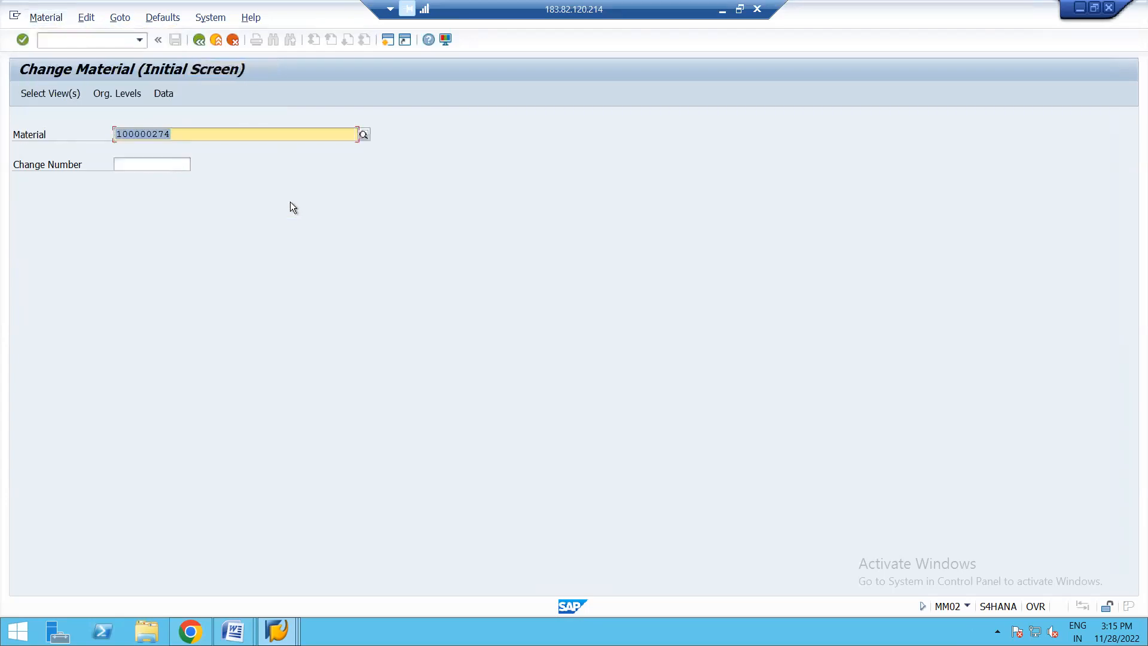
key("Return")
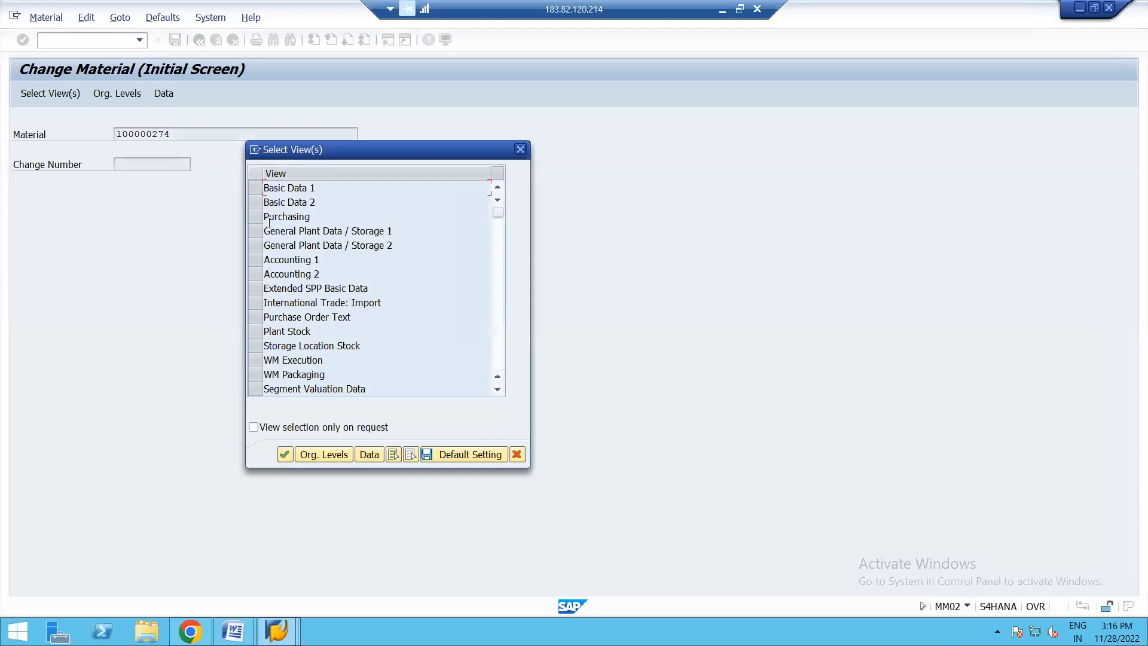
left_click(256, 260)
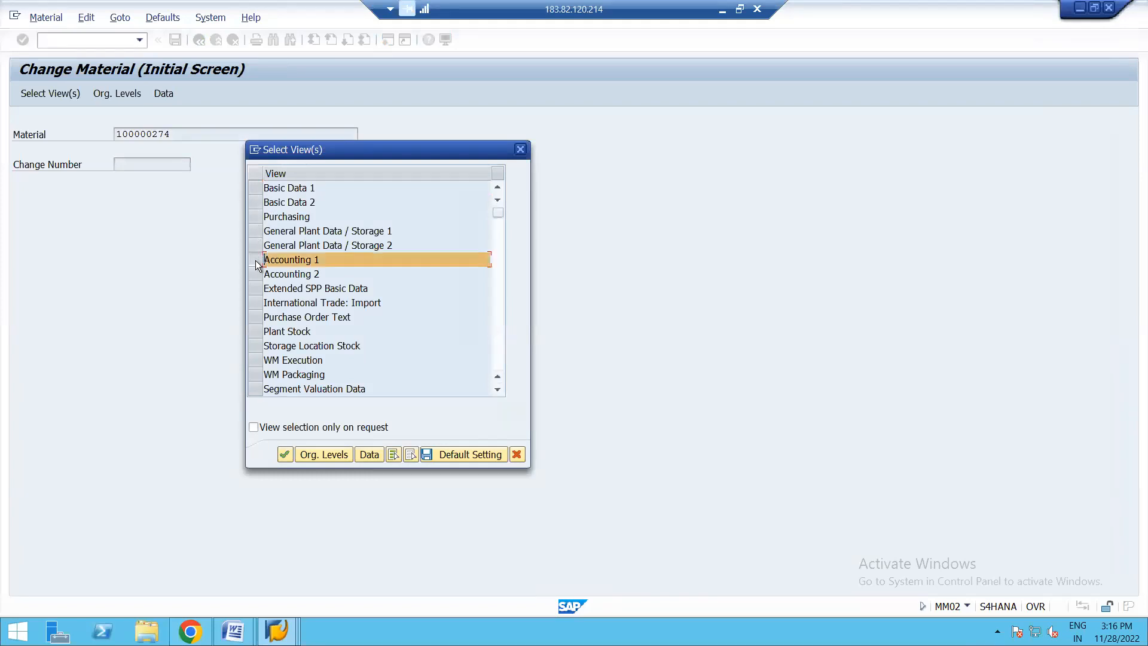
key("Return")
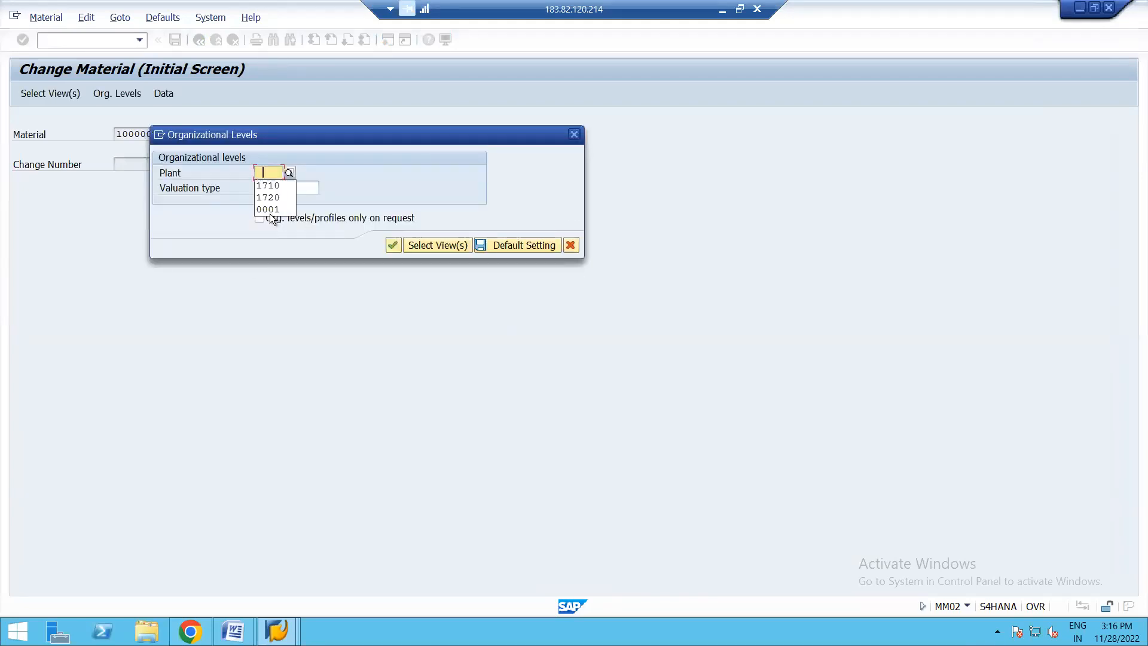
left_click(273, 186)
key("Return")
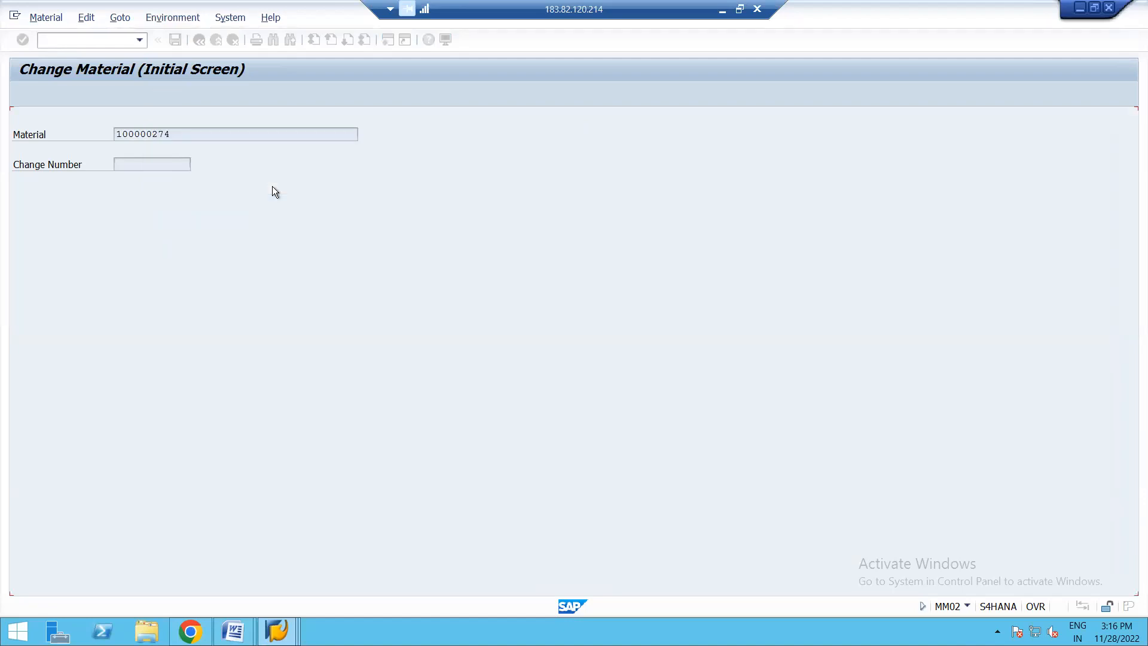
- Assign valuation category Q (QUALITY), go through the organizational levels, and save the material
left_click(370, 269)
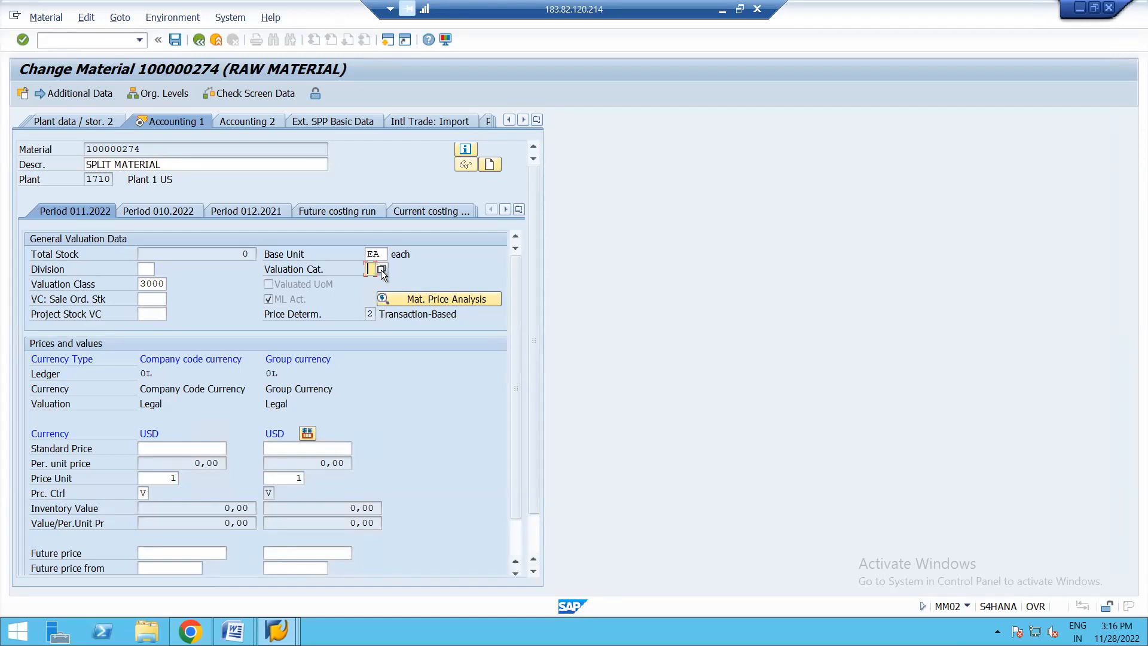
left_click(381, 270)
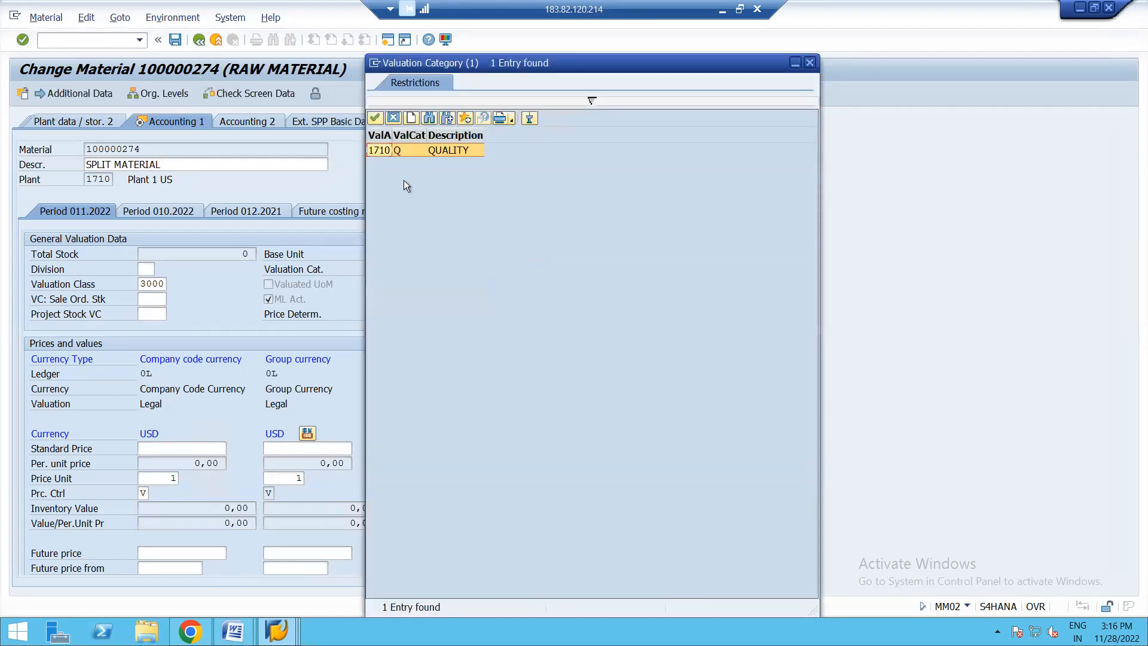
double_click(419, 149)
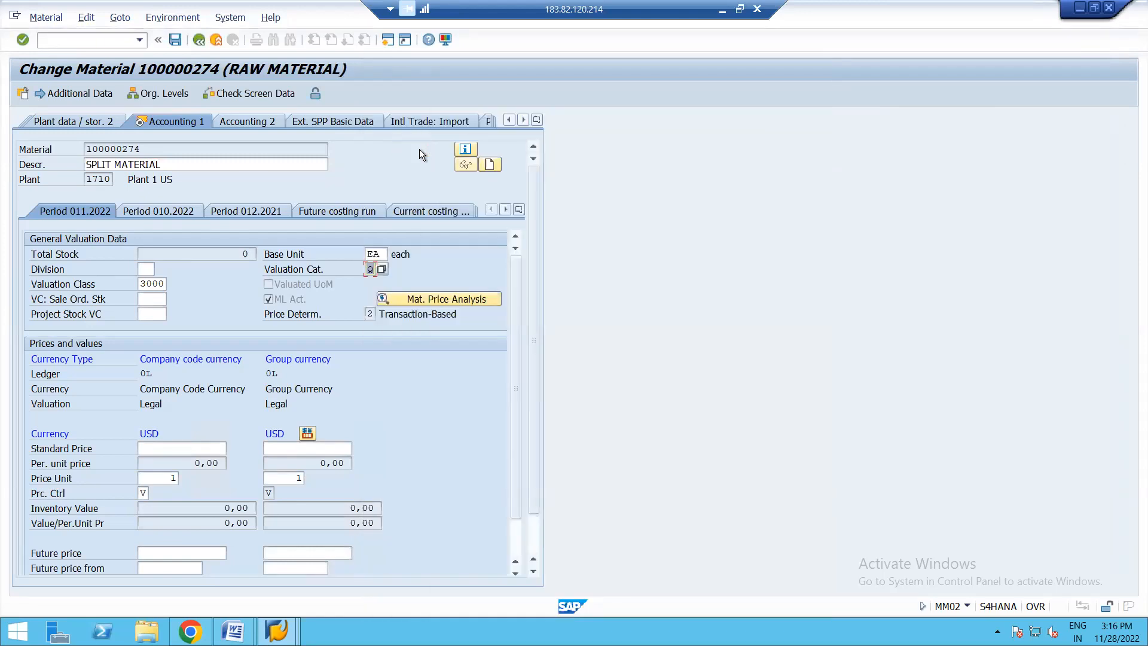
left_click(199, 110)
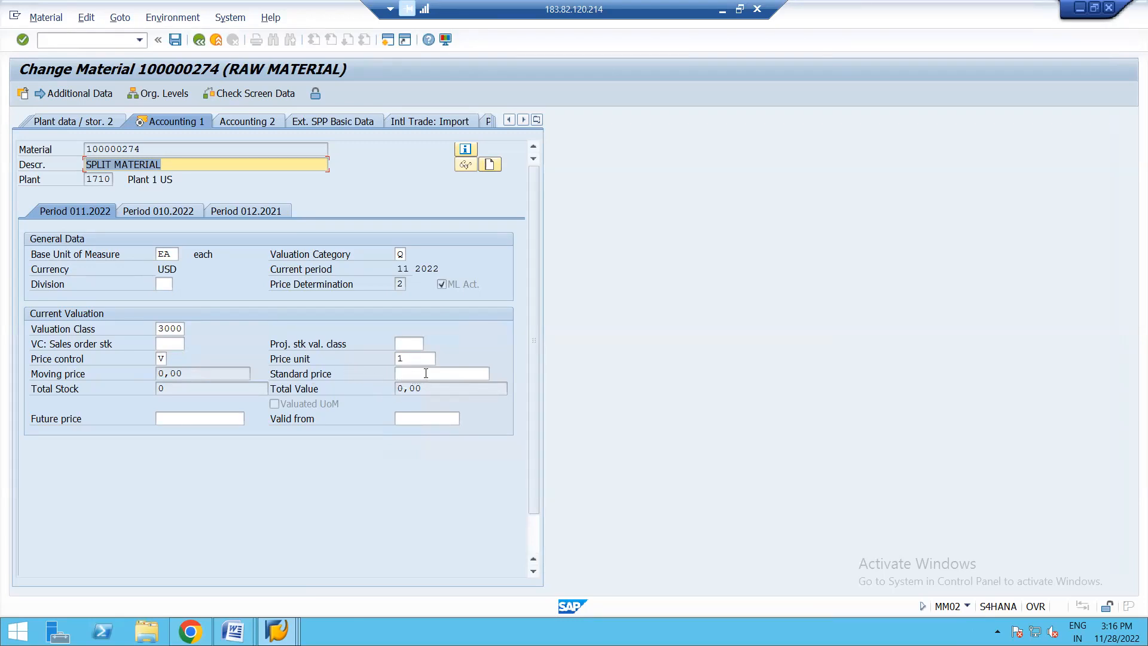
left_click(167, 93)
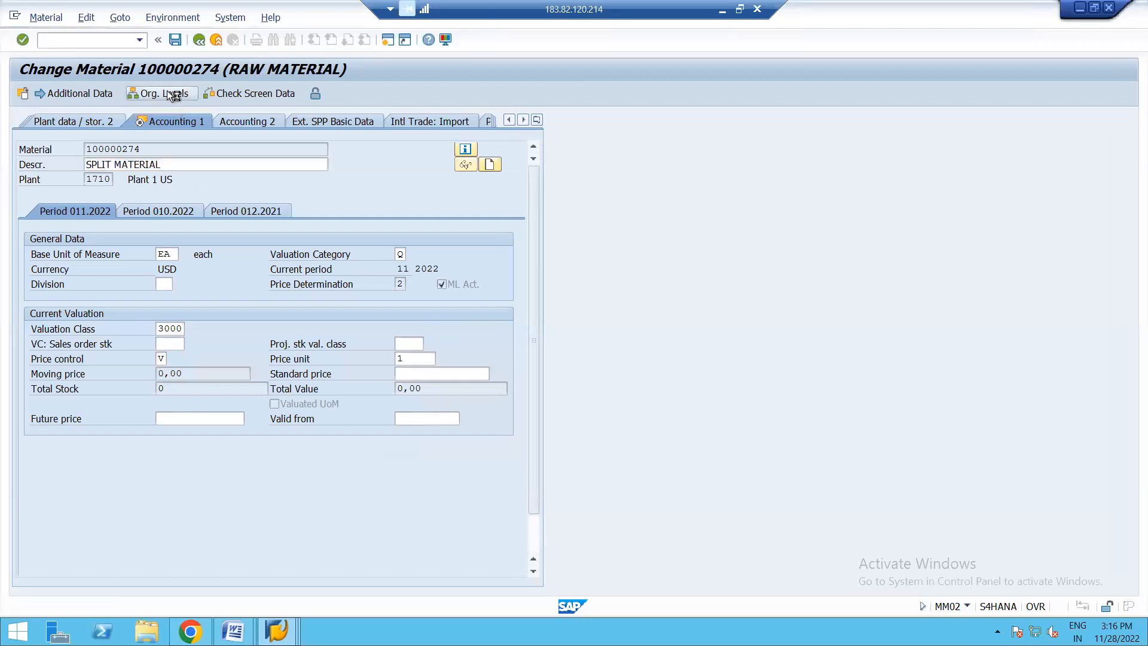
left_click(288, 217)
key("Return")
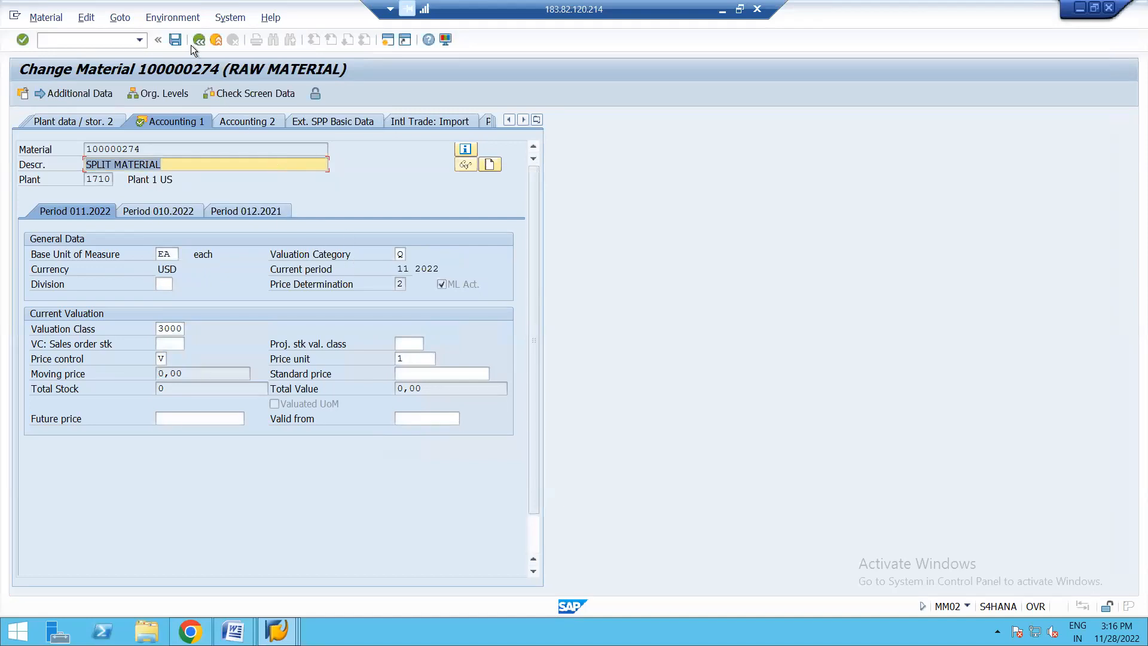
left_click(175, 39)
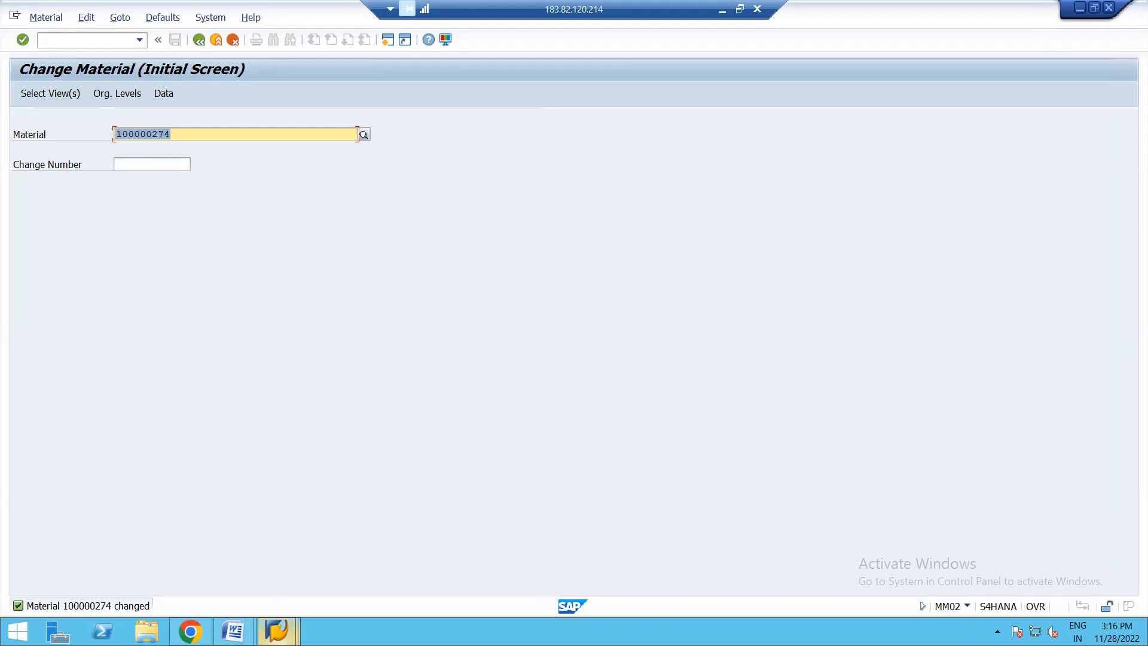
- Switch to the free SAP Easy Access session and start transaction MM03
mouse_move(277, 631)
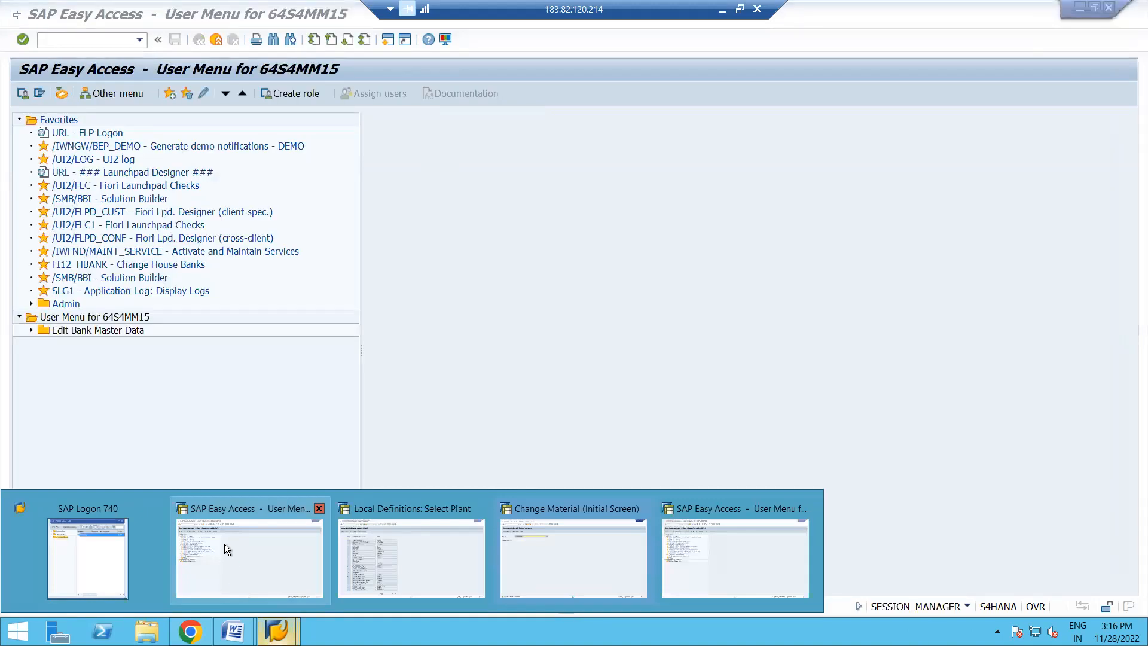
left_click(224, 543)
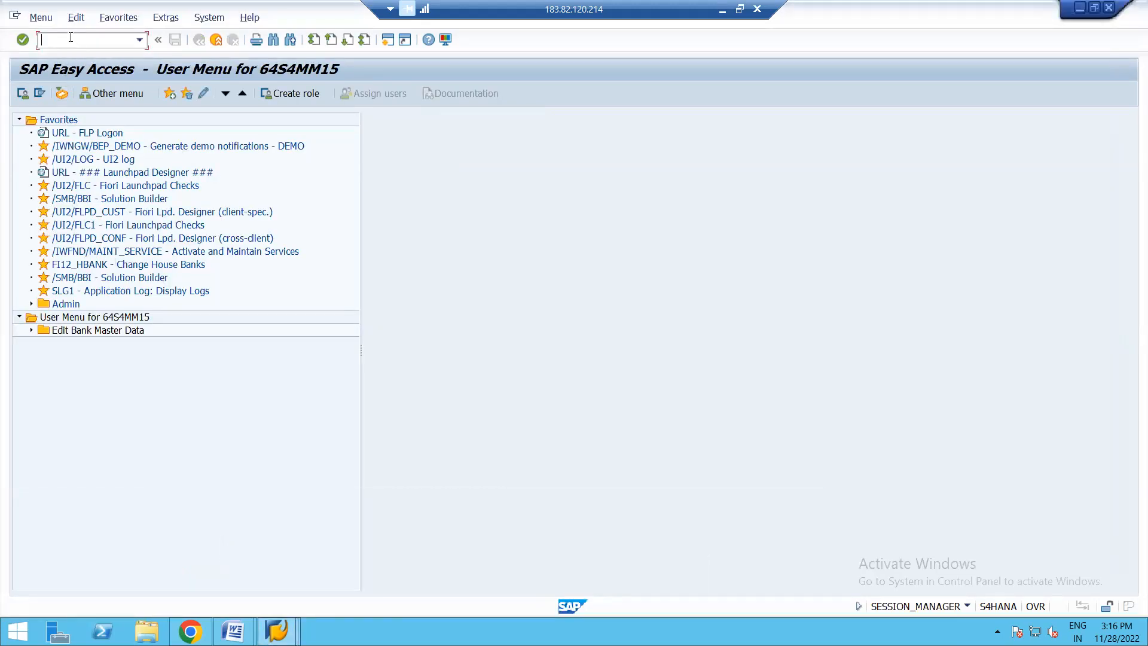
type("MM03")
key("Return")
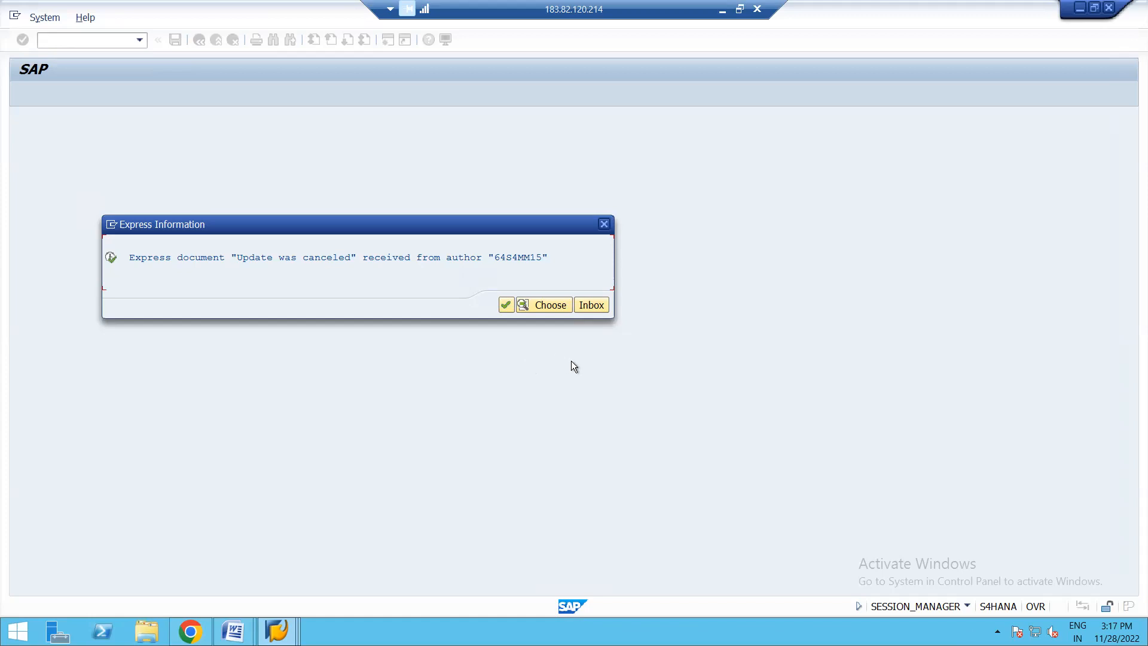
- Open the newest "Update was canceled" document in the inbox, read its error information, and return to the material display
left_click(590, 308)
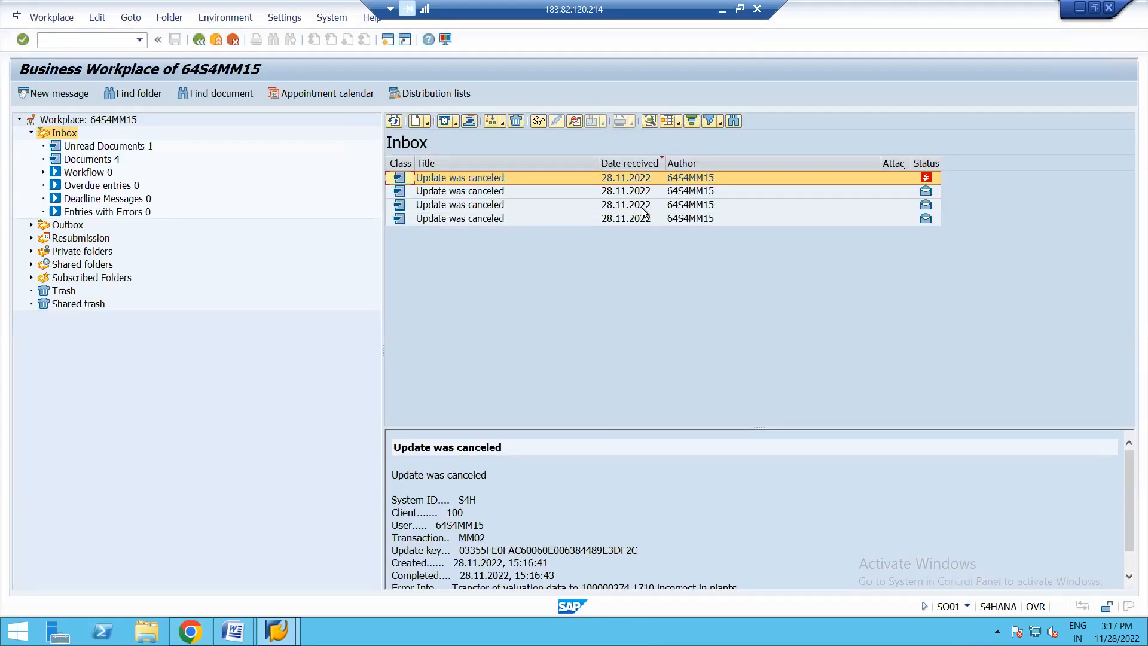
double_click(928, 178)
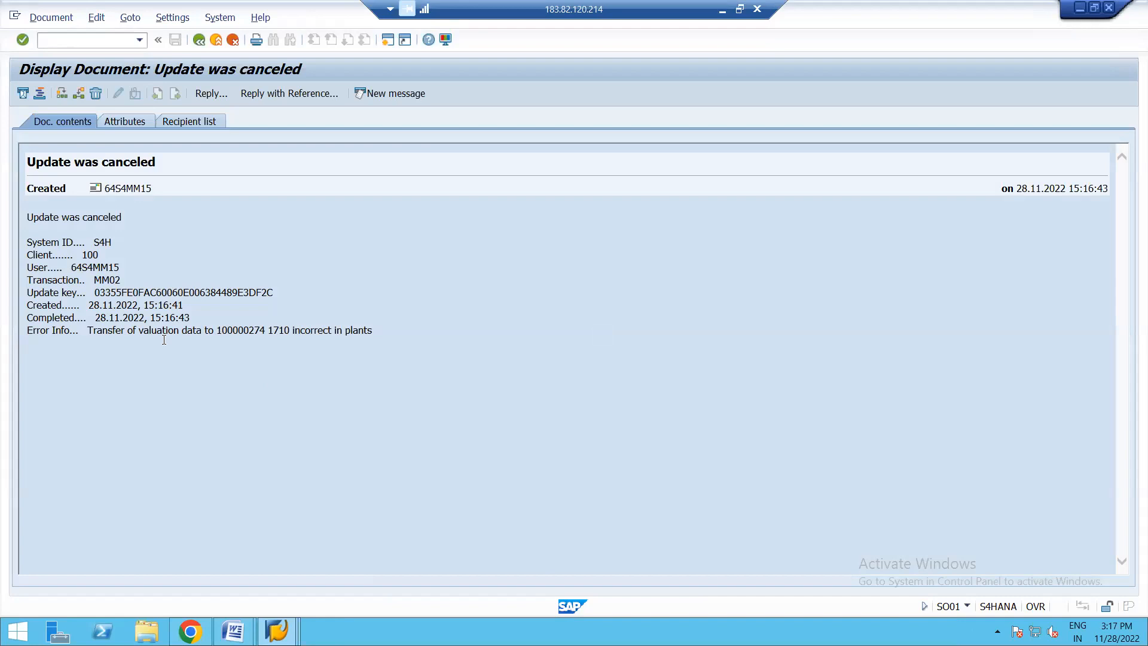
left_click(197, 41)
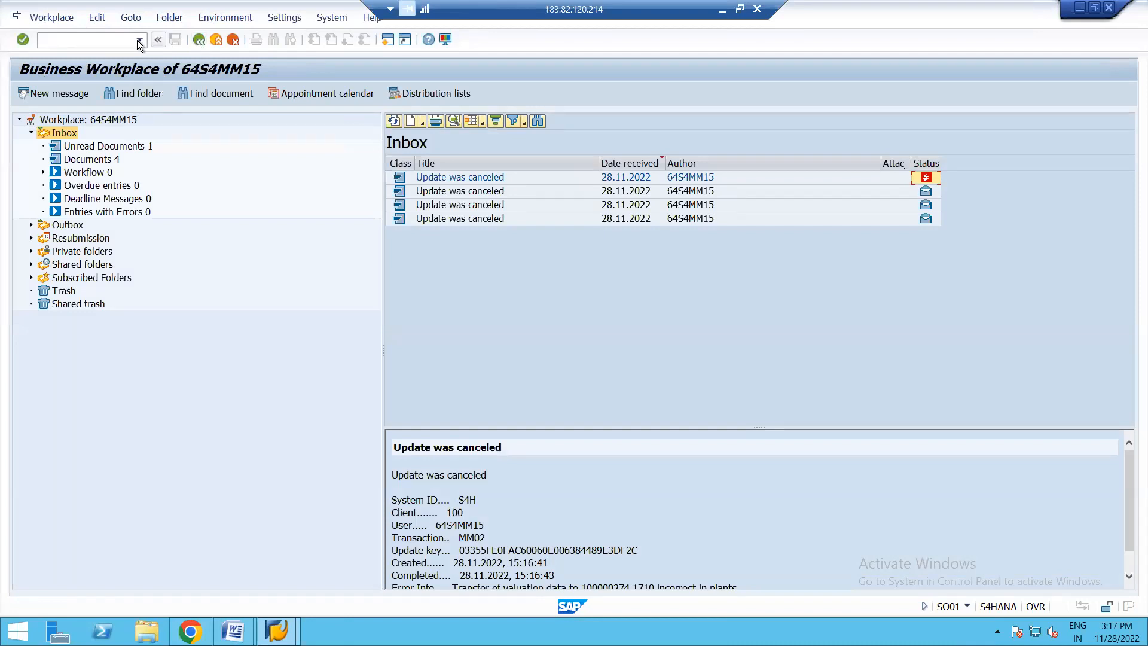
left_click(201, 41)
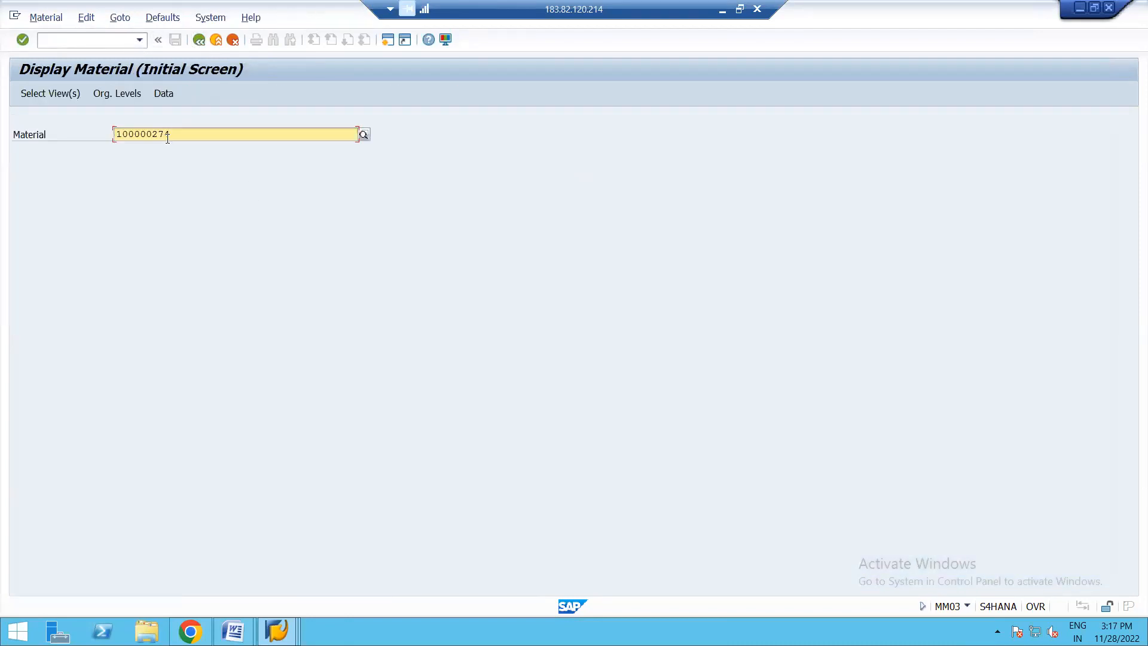
left_click(199, 39)
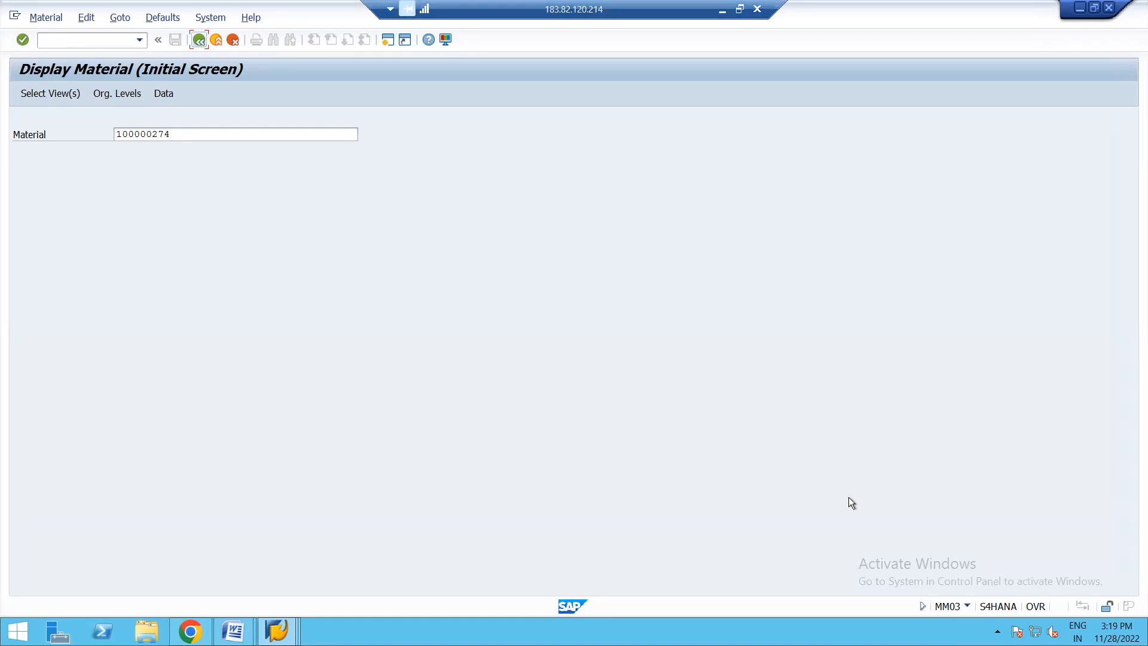
- Minimize the open SAP sessions and Word documents to reach the desktop
left_click(1081, 10)
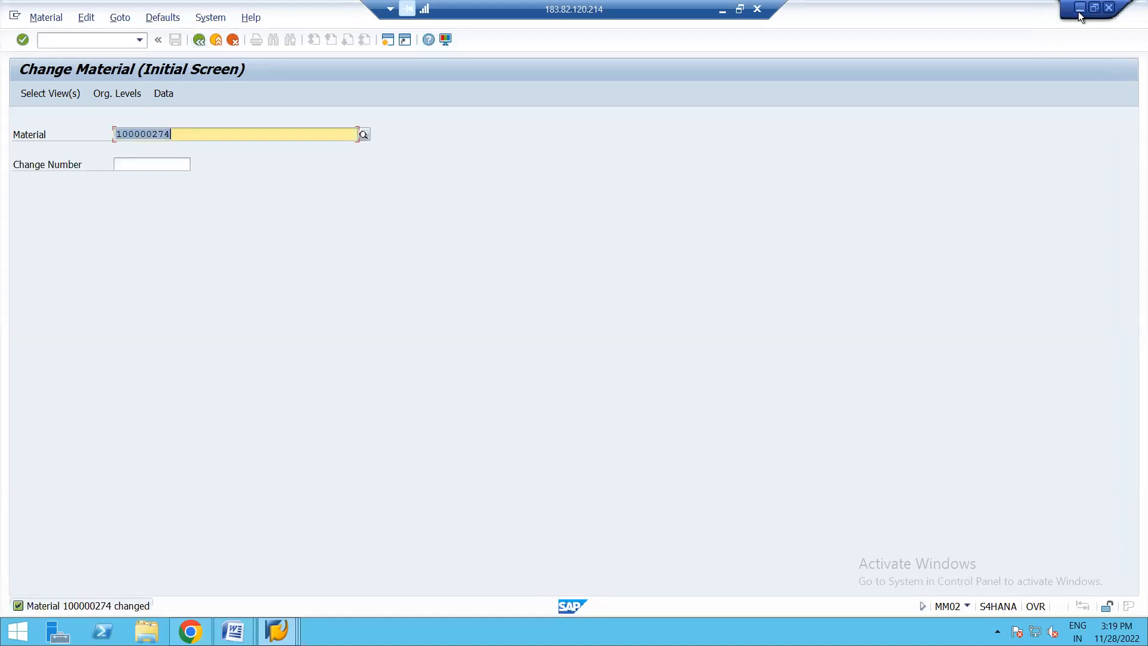
left_click(1078, 12)
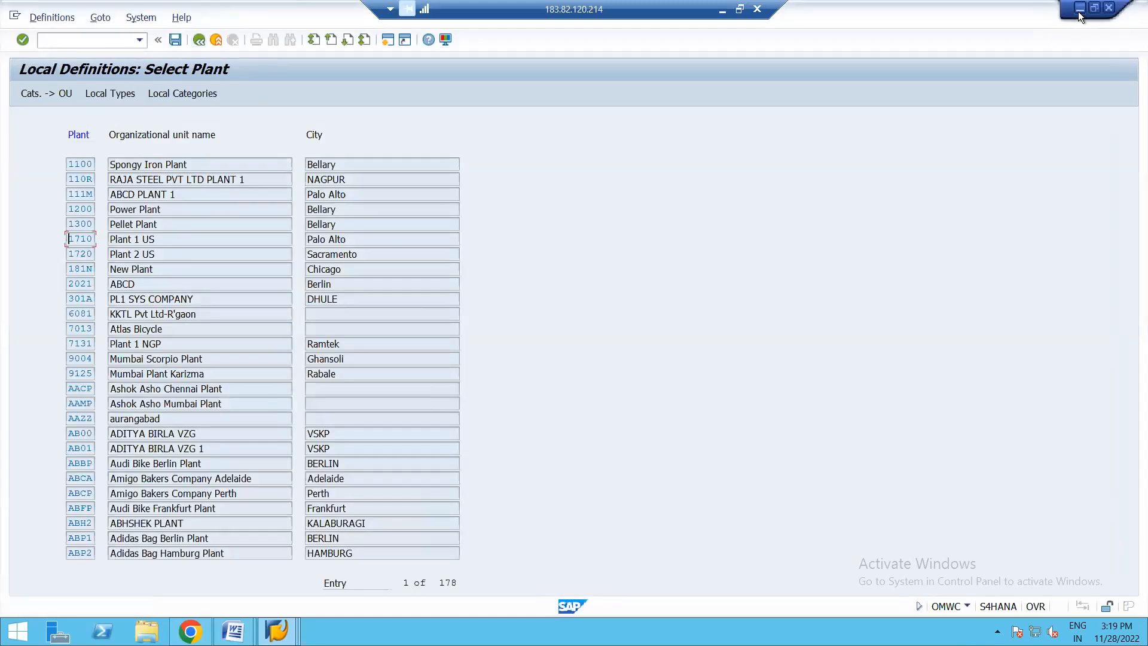
left_click(1078, 12)
left_click(1081, 11)
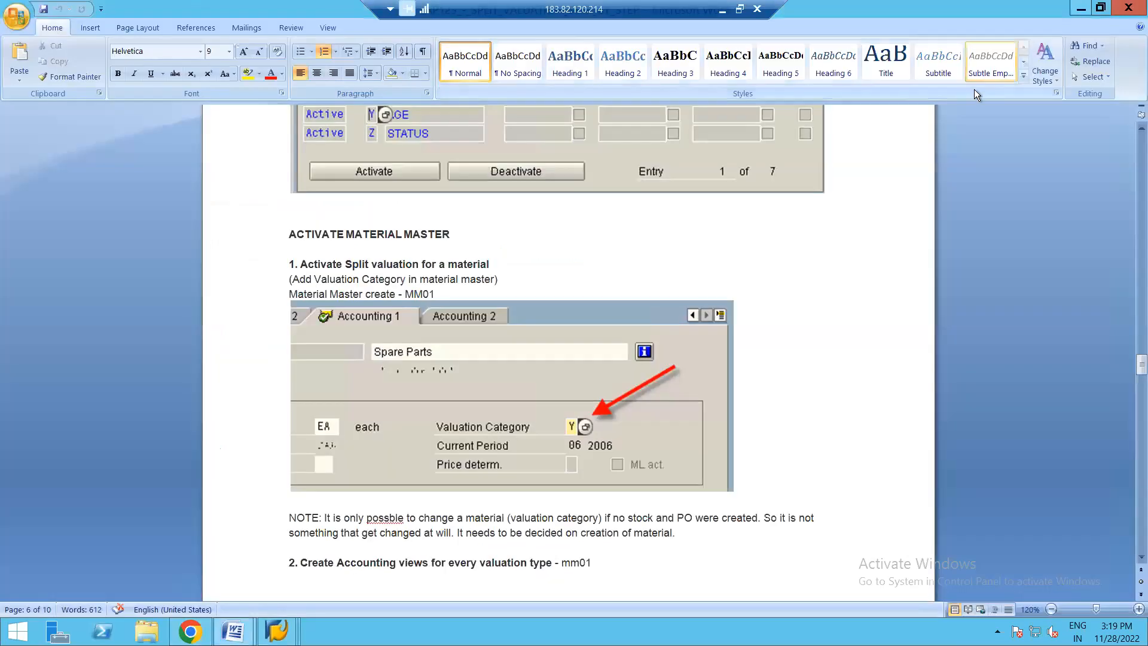
left_click(1084, 10)
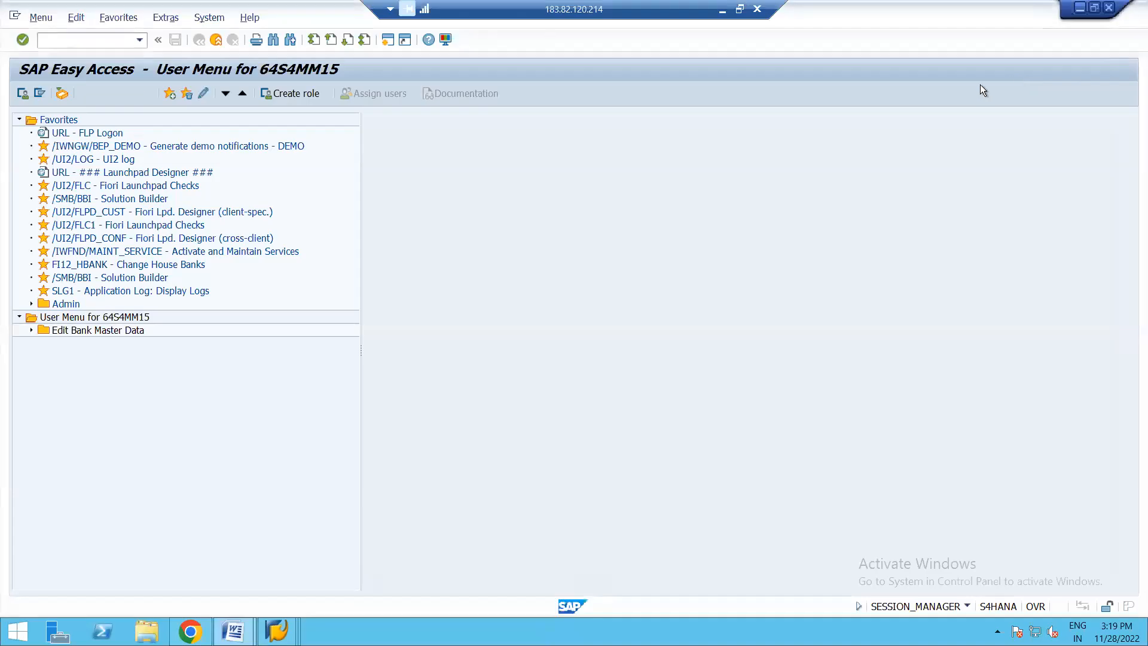
left_click(1093, 12)
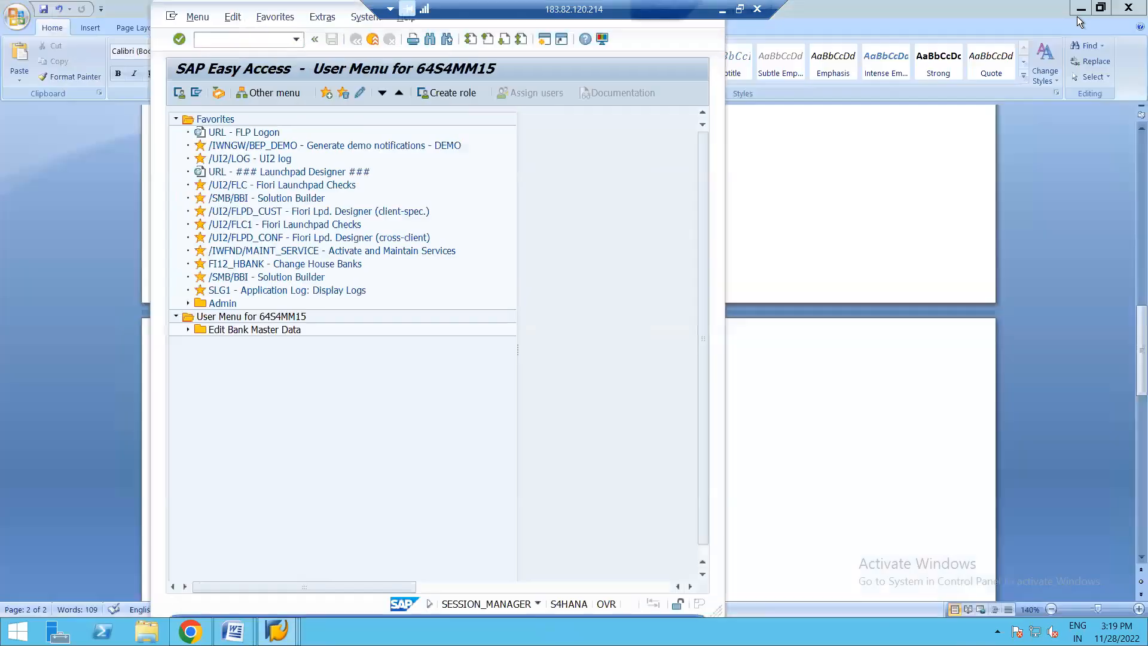
left_click(1077, 13)
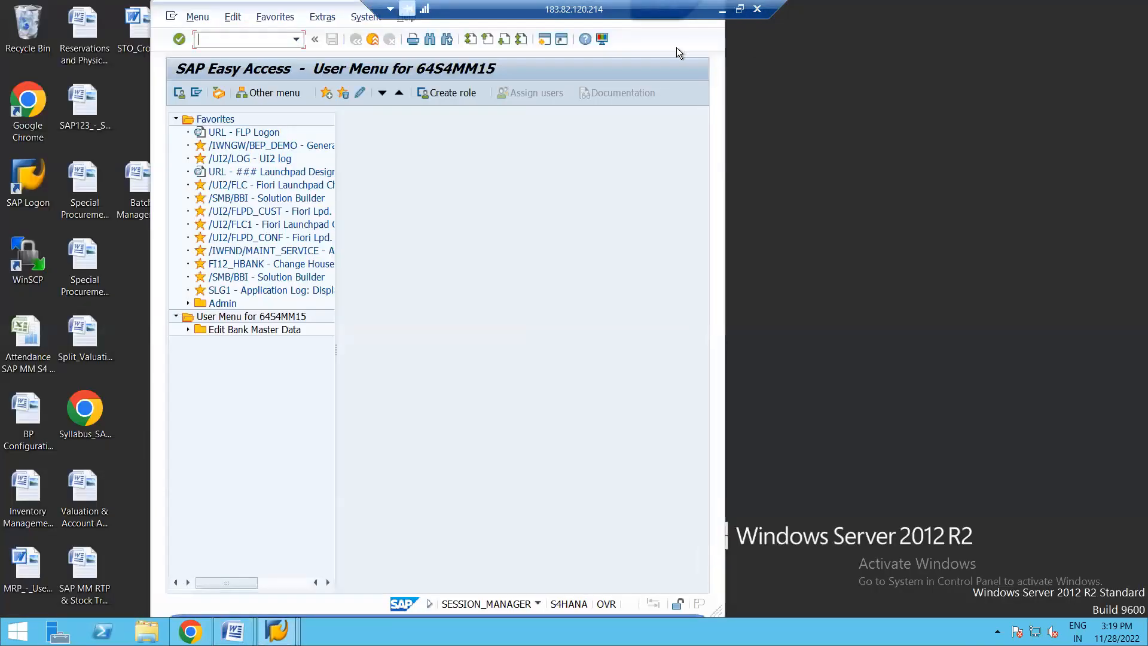
- Close the remaining SAP Easy Access window and open the Attendance SAP MM S4 workbook from the desktop in Excel
left_click(174, 20)
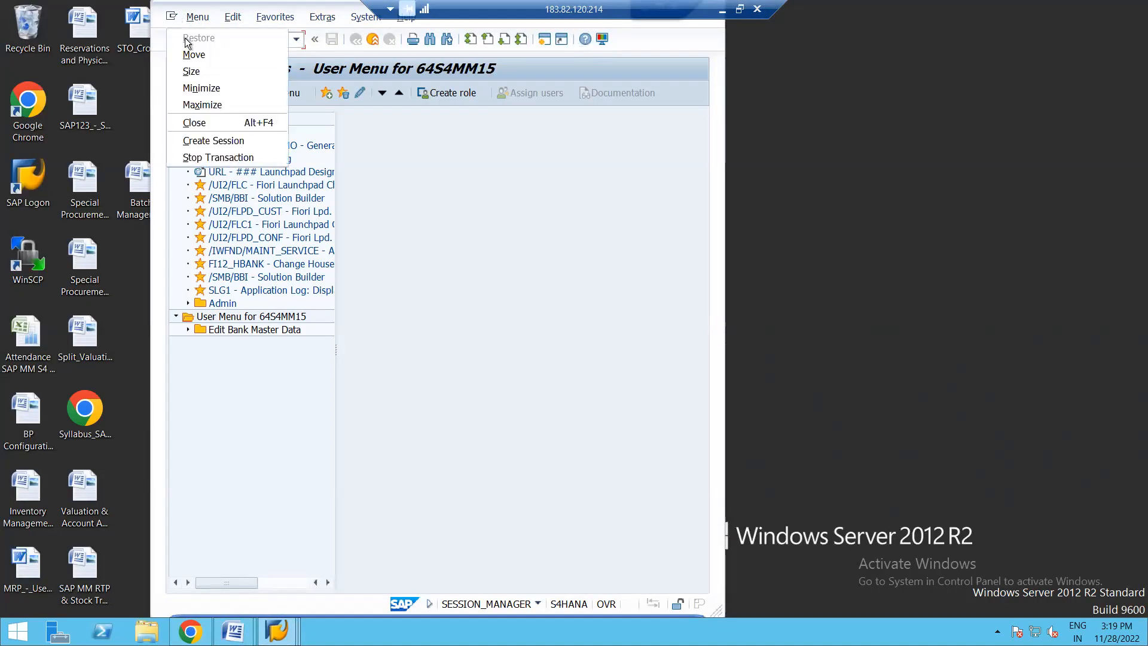
left_click(186, 127)
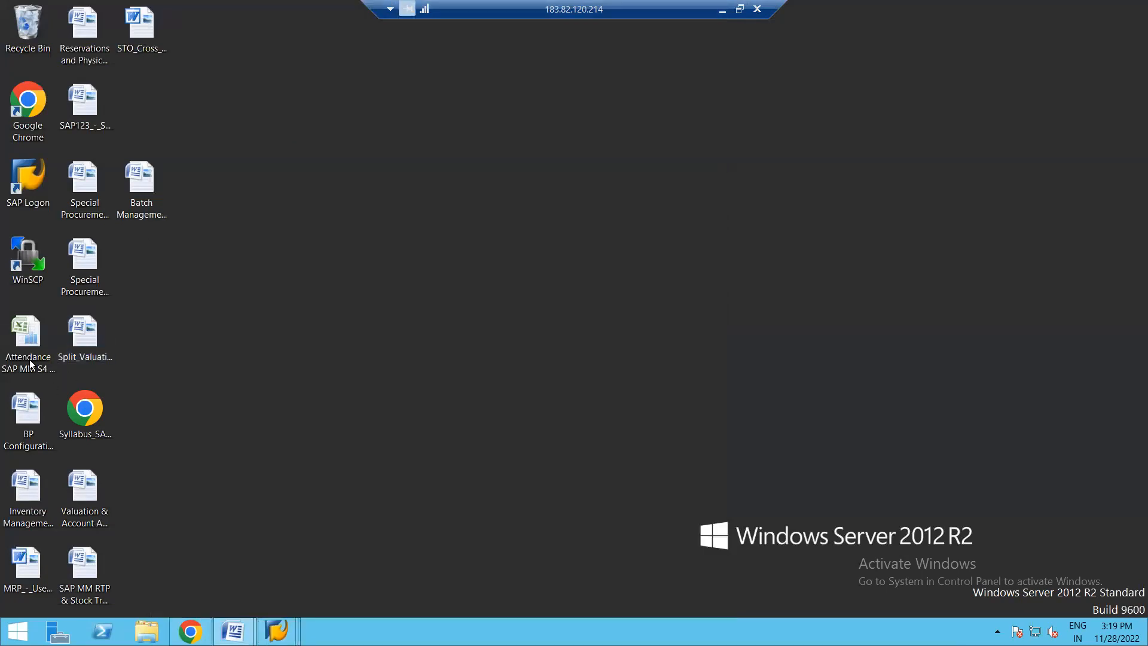
double_click(20, 328)
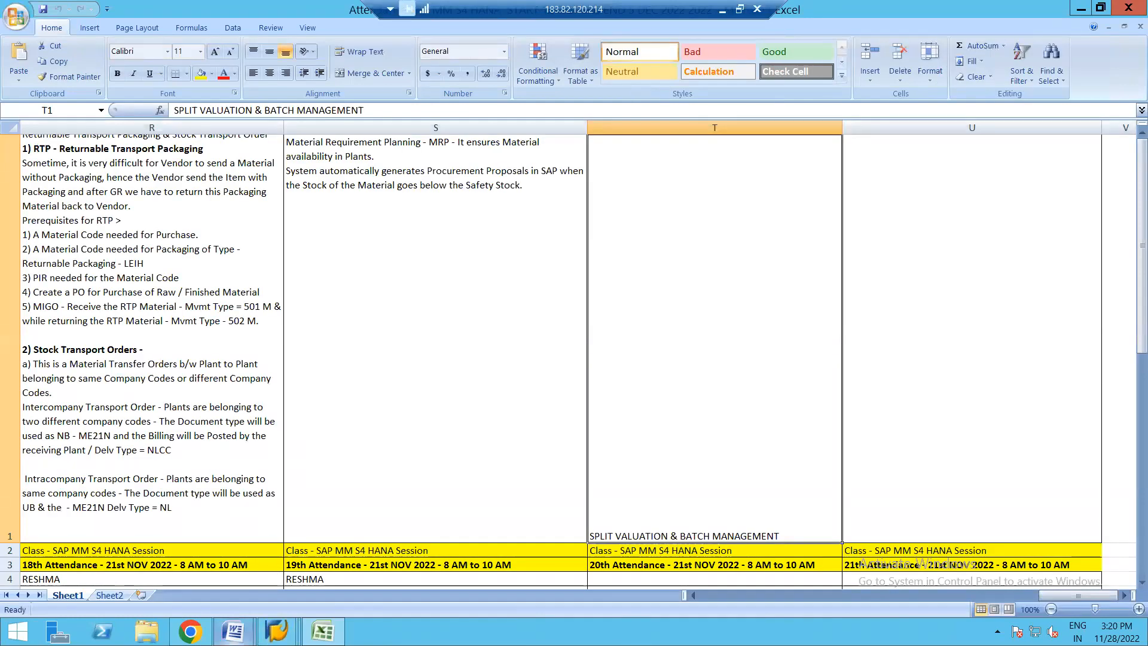
- Switch to the Batch Management and Split Valuation document in Word and copy the notes from "Today's Topic" through "Display - MSC3N"
mouse_move(233, 631)
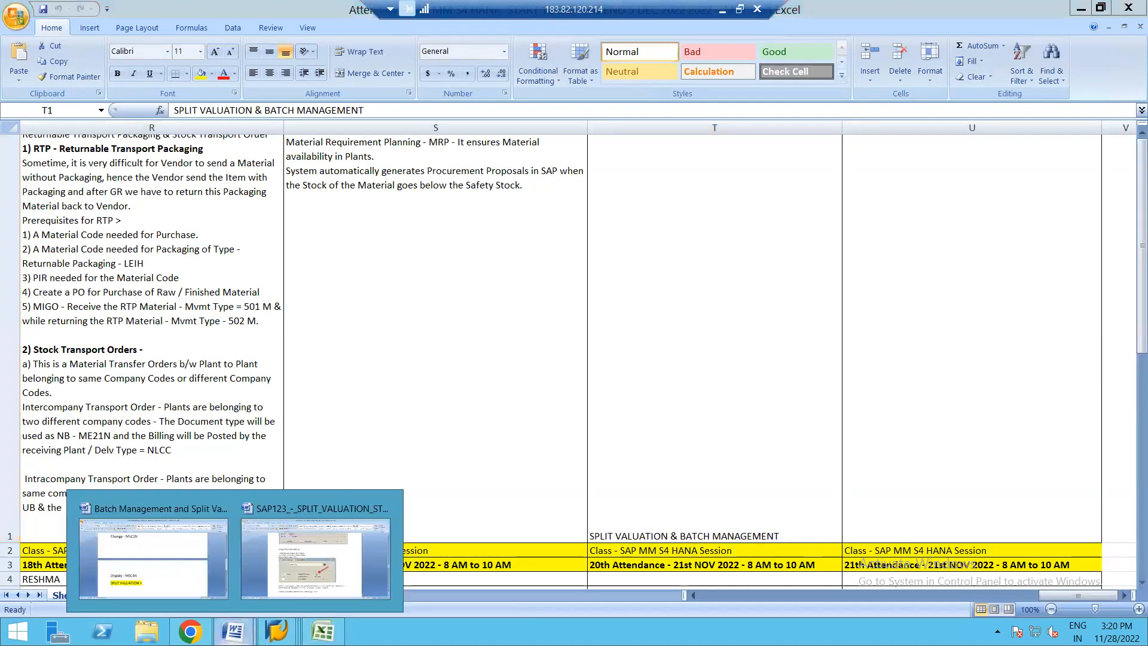
left_click(151, 567)
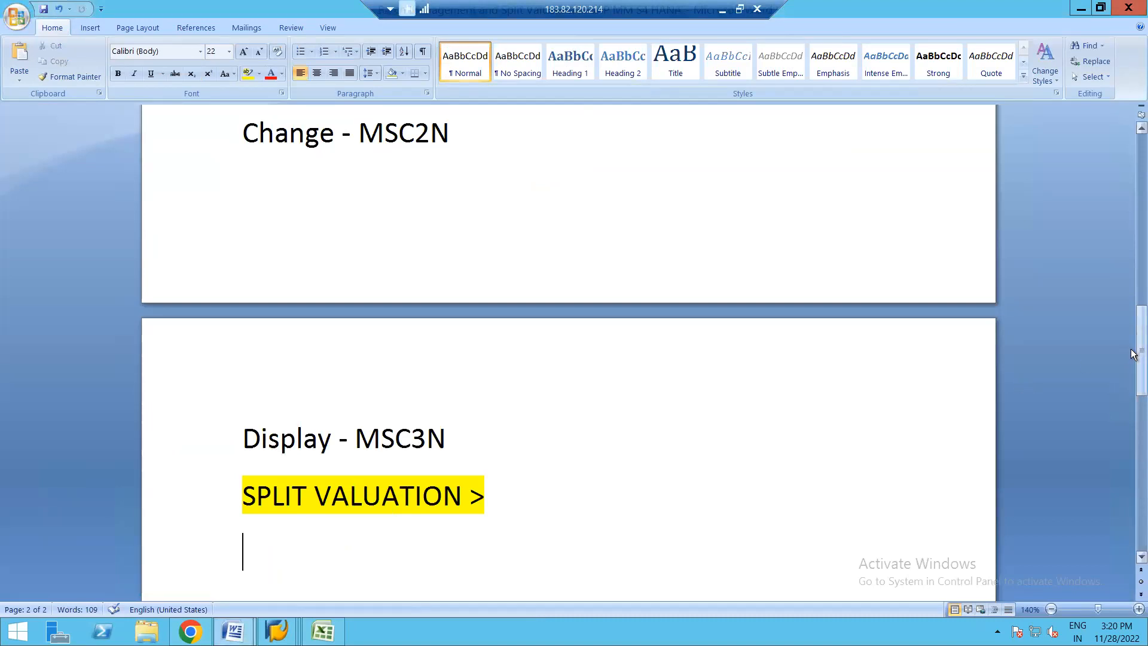
left_click_drag(1133, 353, 1122, 218)
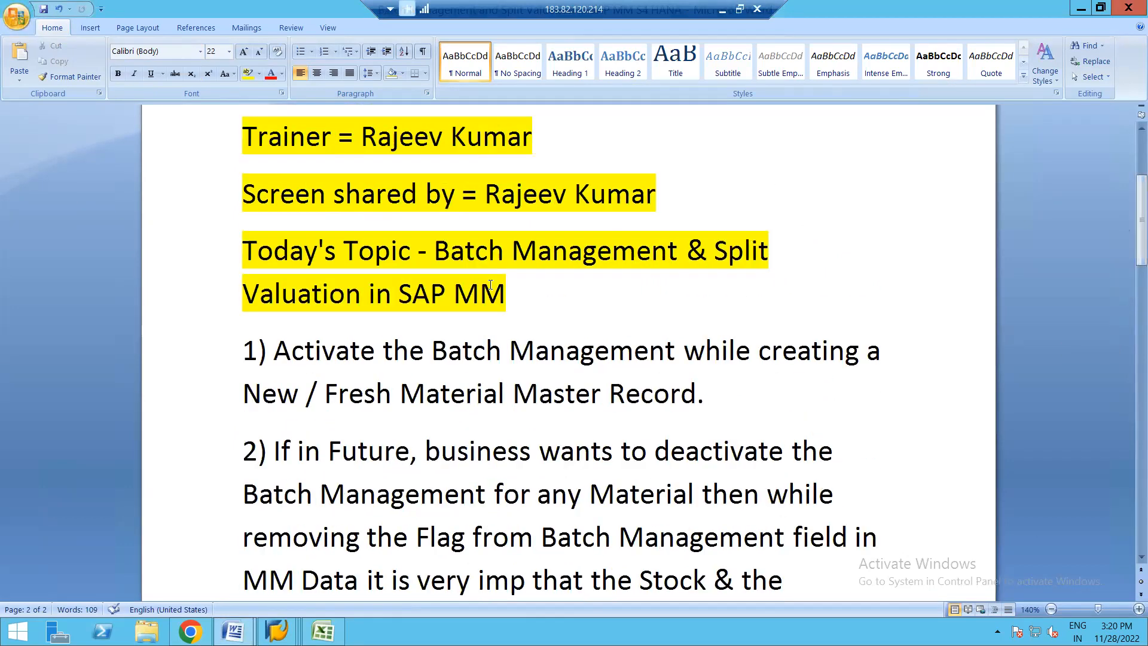
left_click(245, 242)
left_click_drag(245, 242, 364, 413)
key("shift+Down")
key("shift+Down")
key("shift+Down")
key("shift+Down")
key("shift+Down")
key("shift+Down")
key("shift+Down")
key("shift+Down")
key("shift+Down")
key("shift+Down")
key("shift+Down")
key("shift+Down")
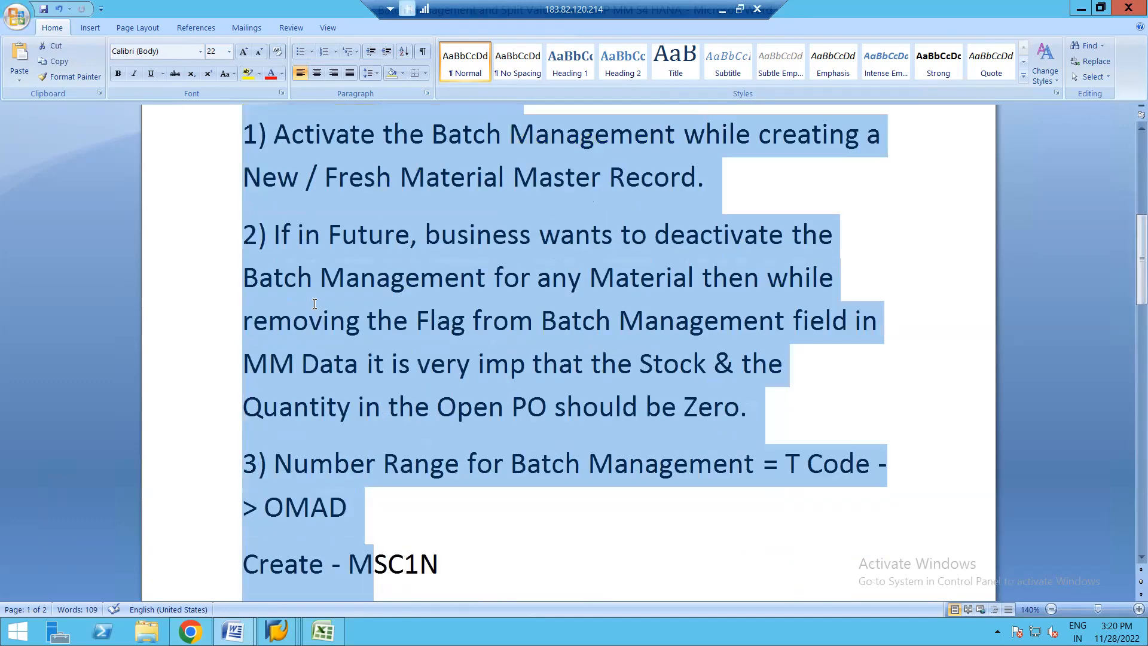
key("shift+Up")
key("shift+Up")
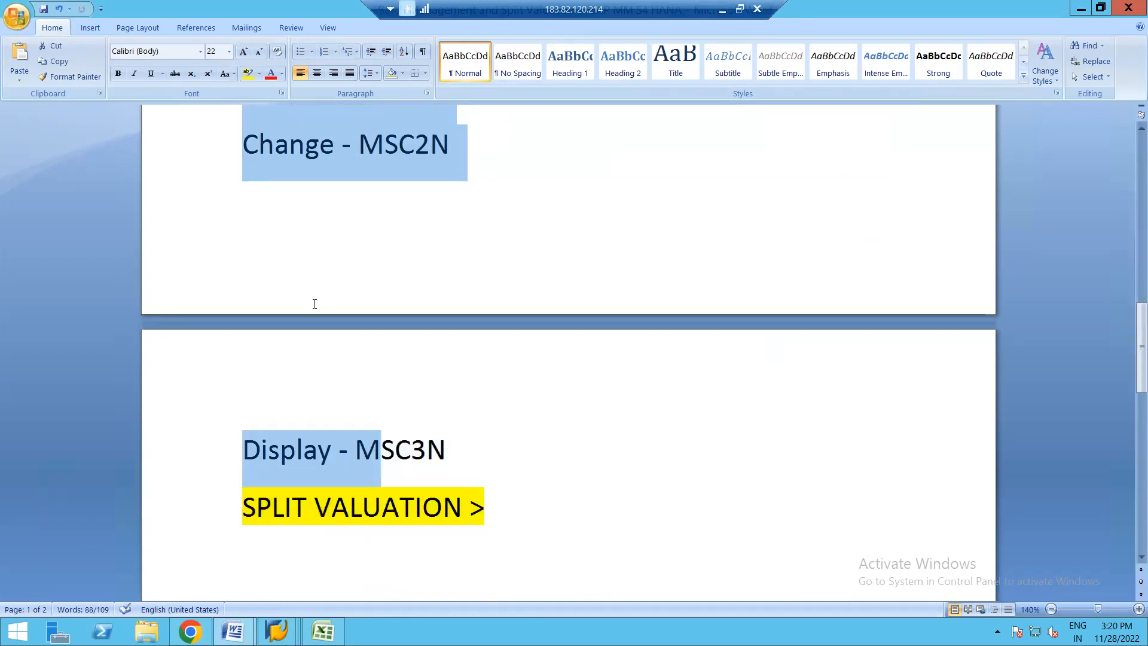
key("shift+Right")
key("shift+Right")
key("shift+Right")
key("shift+Right")
key("shift+Right")
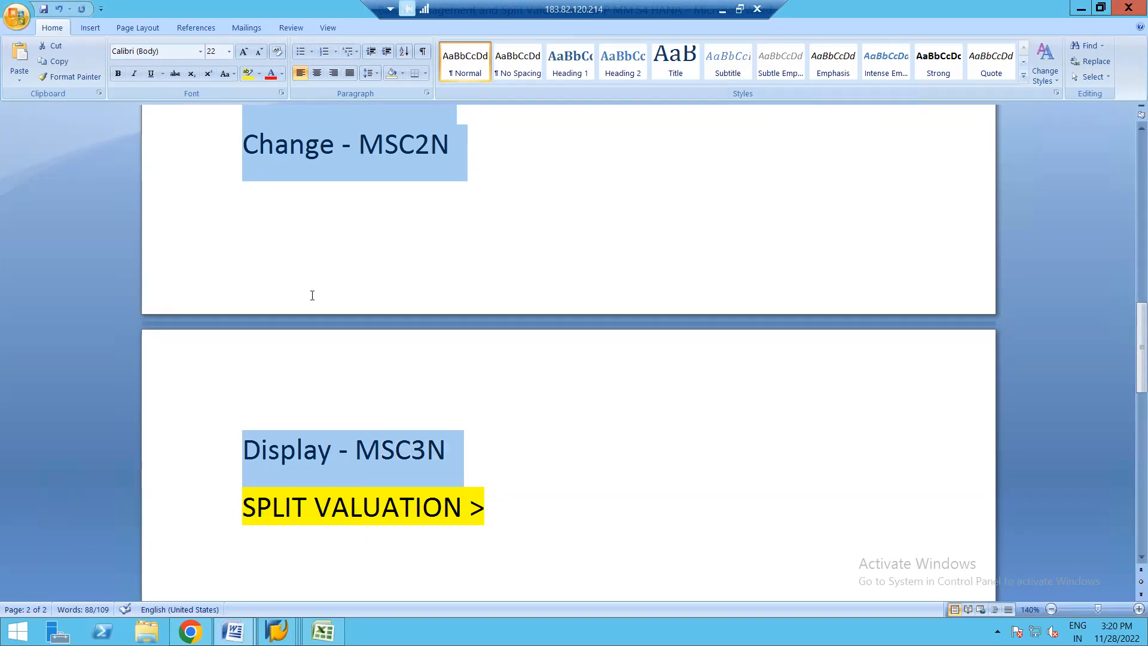
- Back in the Excel attendance workbook, paste the copied notes on new lines below the "SPLIT VALUATION & BATCH MANAGEMENT" heading in cell T1
key("alt+Tab")
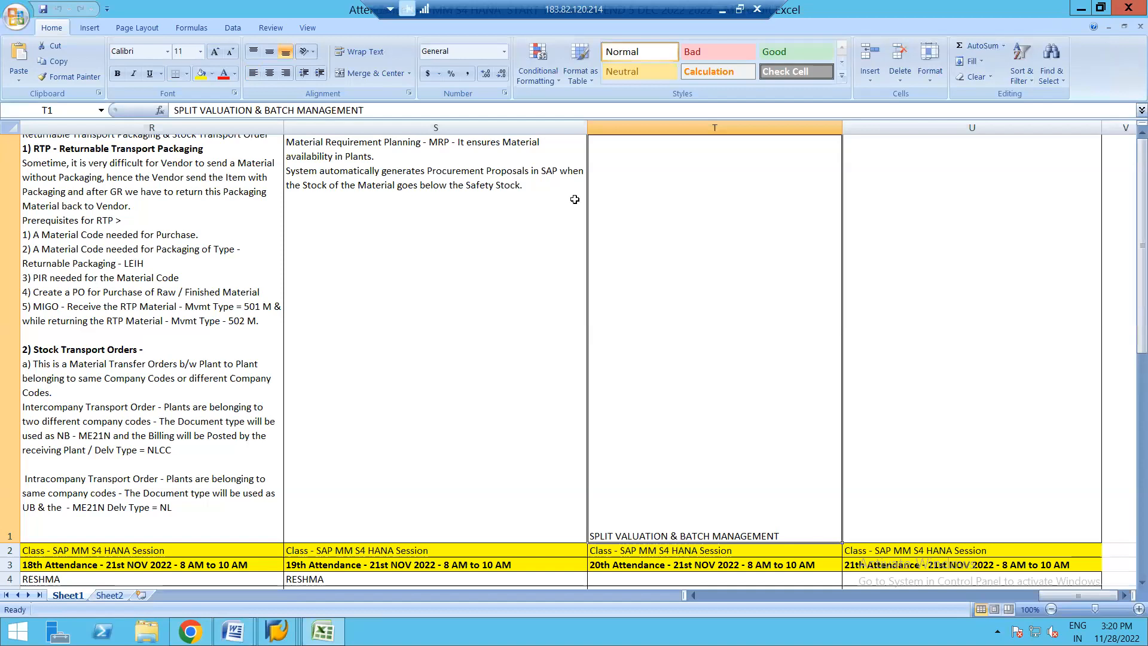
double_click(633, 205)
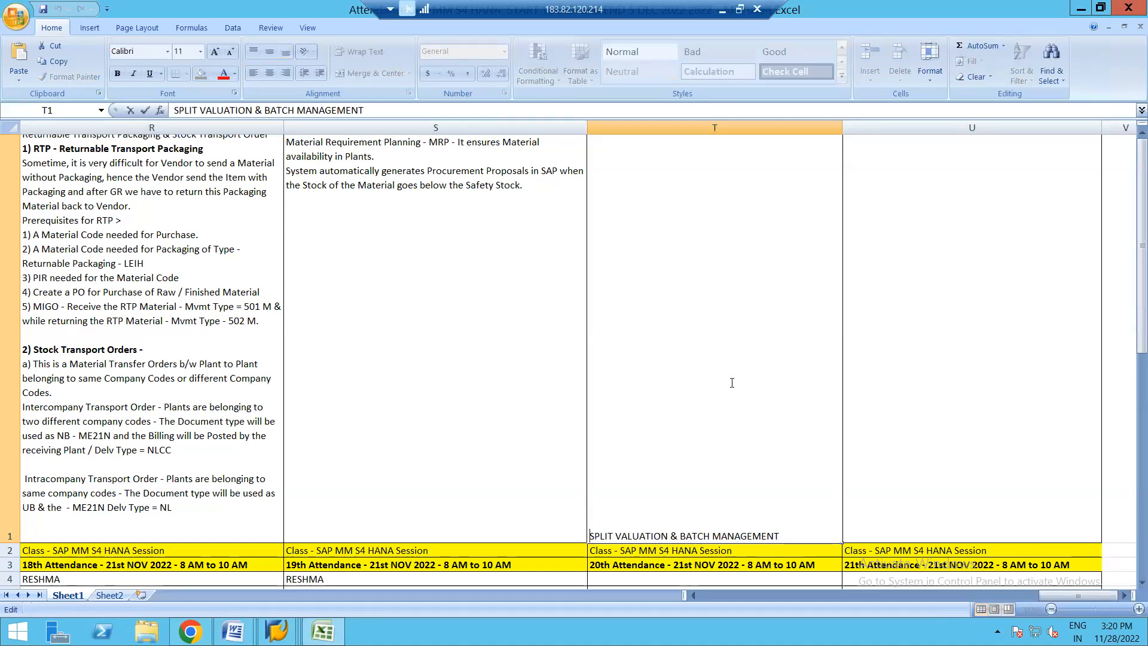
left_click(788, 533)
key("alt+Return")
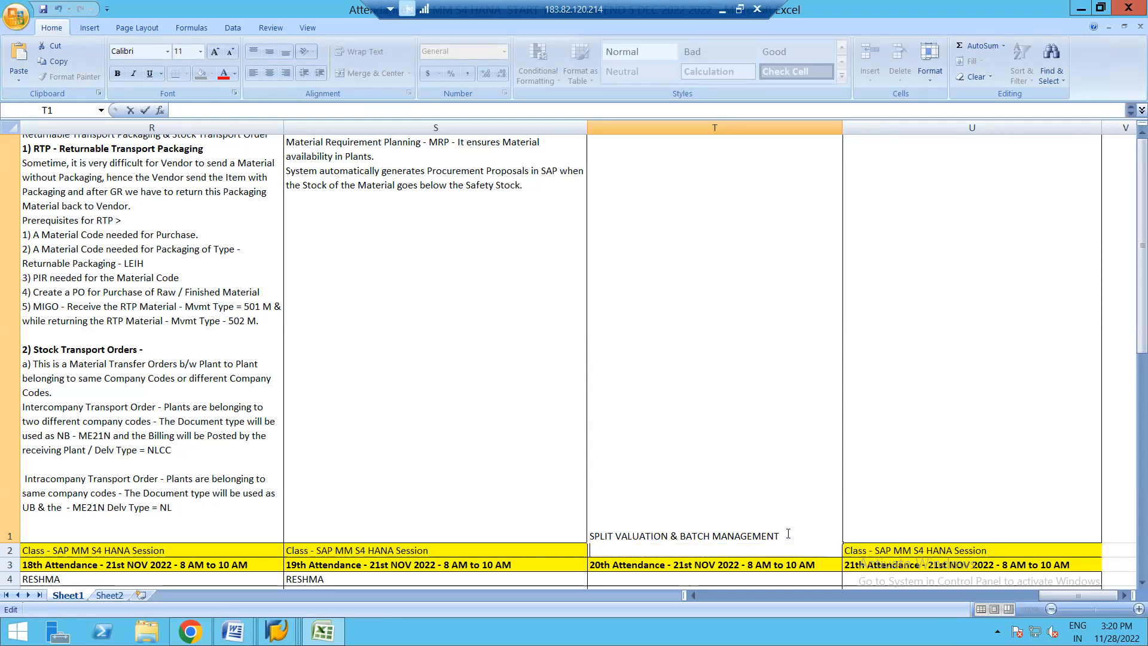
key("alt+Return")
key("alt+Return")
key("alt+Return")
key("alt+Return")
key("alt+Return")
key("alt+Return")
key("alt+Return")
key("alt+Return")
key("alt+Return")
key("alt+Return")
key("alt+Return")
key("alt+Return")
key("alt+Return")
key("alt+Return")
key("alt+Return")
key("alt+Return")
key("alt+Return")
key("alt+Return")
key("alt+Return")
key("alt+Return")
key("alt+Return")
key("alt+Return")
key("alt+Return")
key("alt+Return")
key("alt+Return")
key("alt+Return")
key("alt+Return")
key("alt+Return")
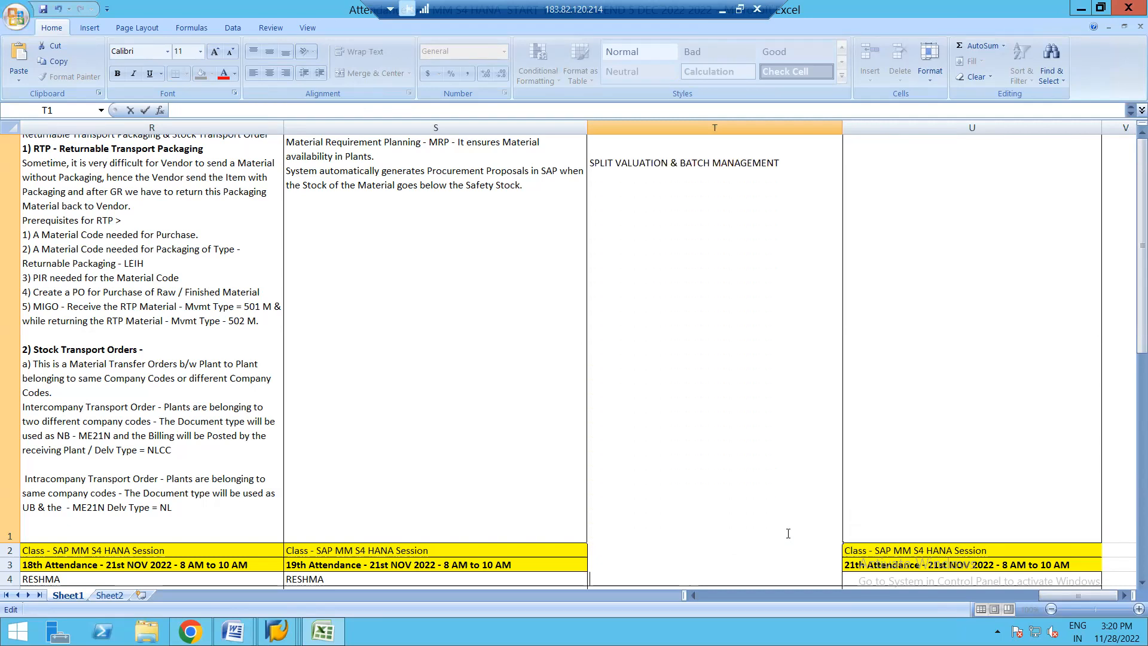
key("alt+Return")
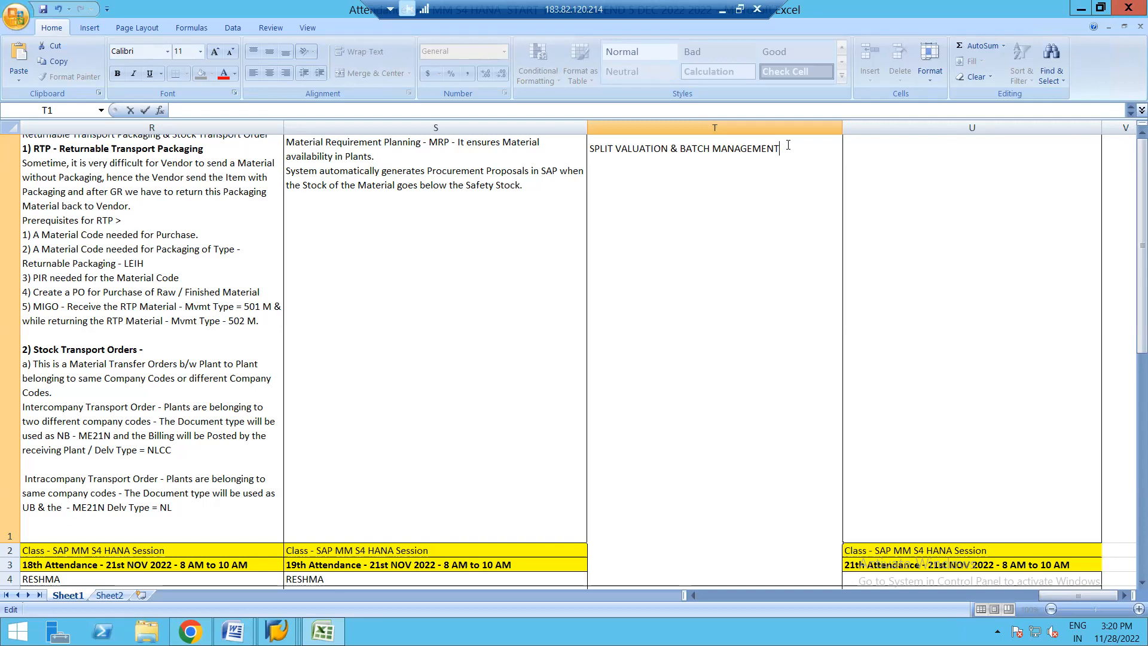
key("alt+Return")
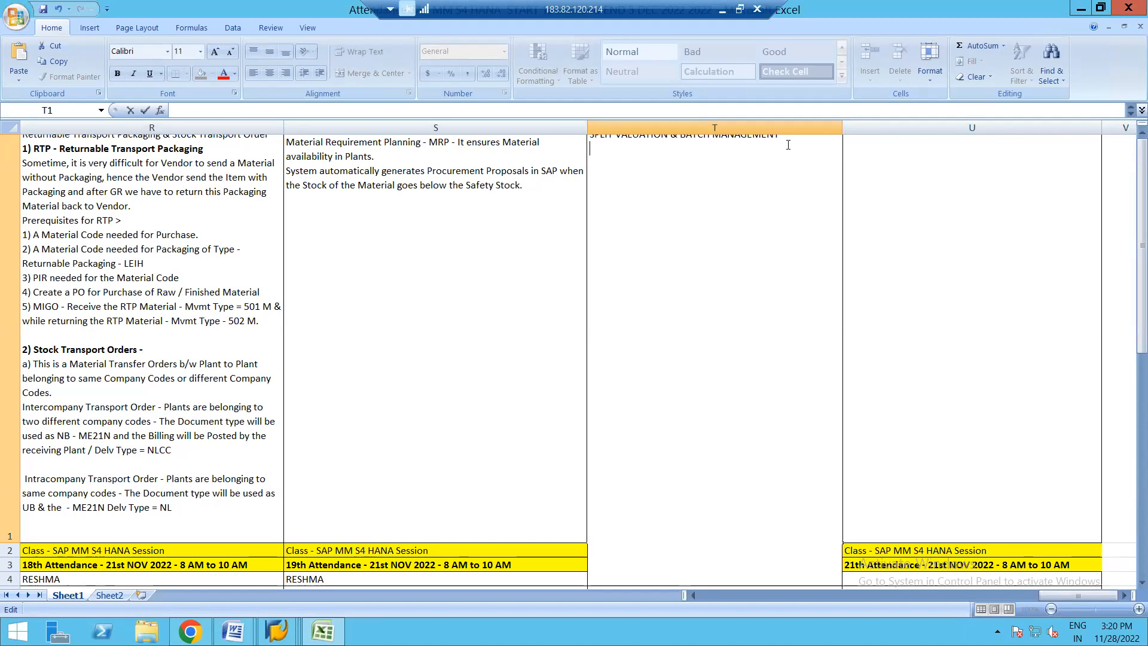
left_click(515, 321)
left_click(695, 345)
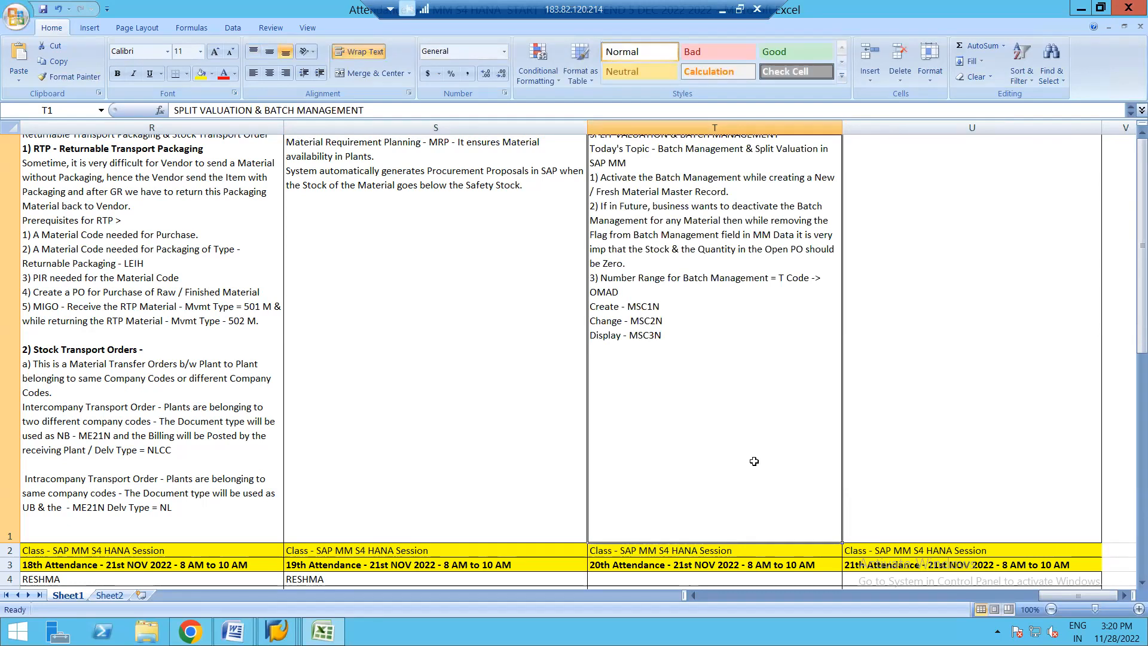
- Copy the attendee names in S4:S10 of the 19th Attendance column into the 20th Attendance column starting at T4
mouse_move(1133, 333)
left_mouse_down()
mouse_move(1133, 362)
mouse_move(1133, 317)
left_mouse_up()
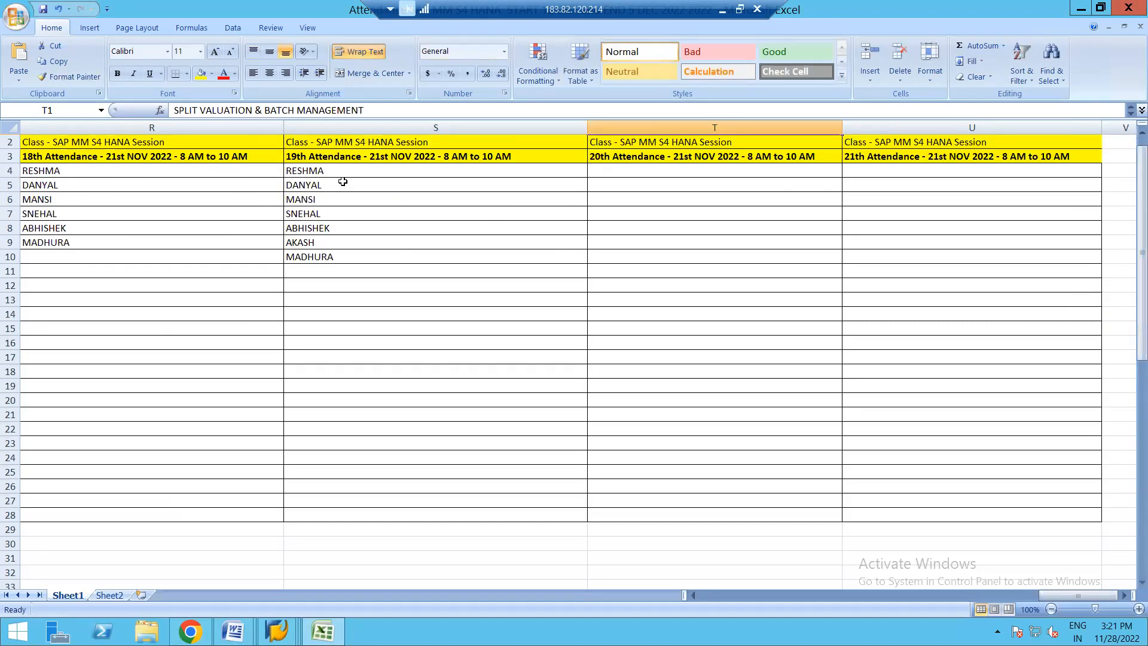
left_click(301, 169)
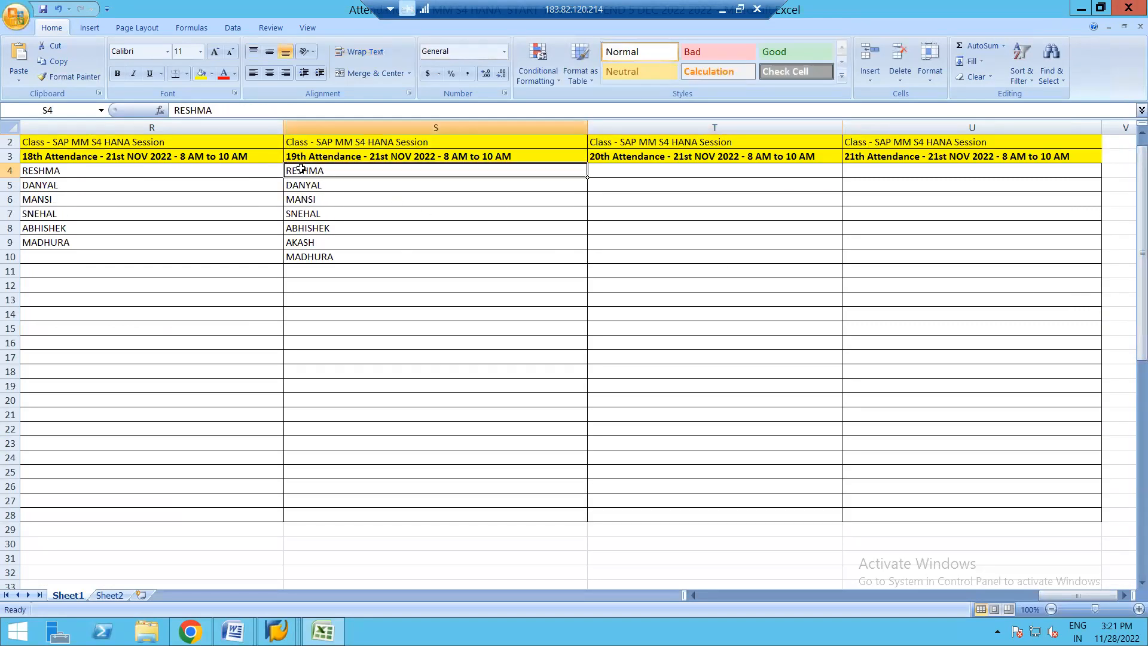
key("shift+Down")
key("shift+Down")
key("shift+Down")
key("shift+Down")
key("shift+Down")
key("shift+Down")
key("ctrl+c")
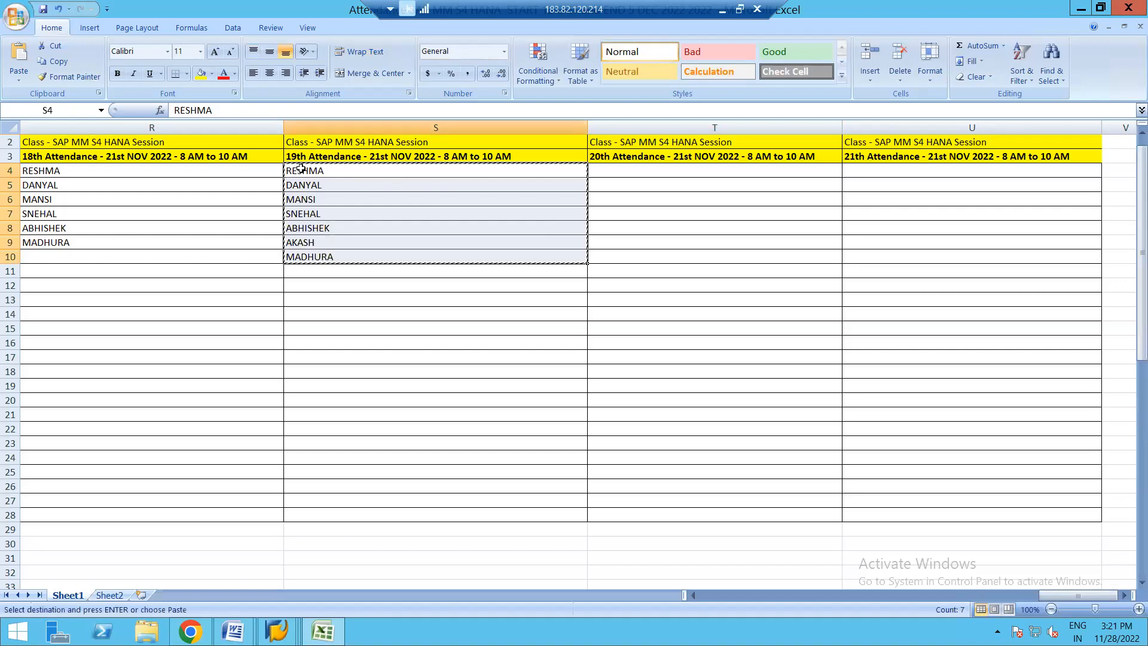
left_click(301, 169)
left_click(624, 167)
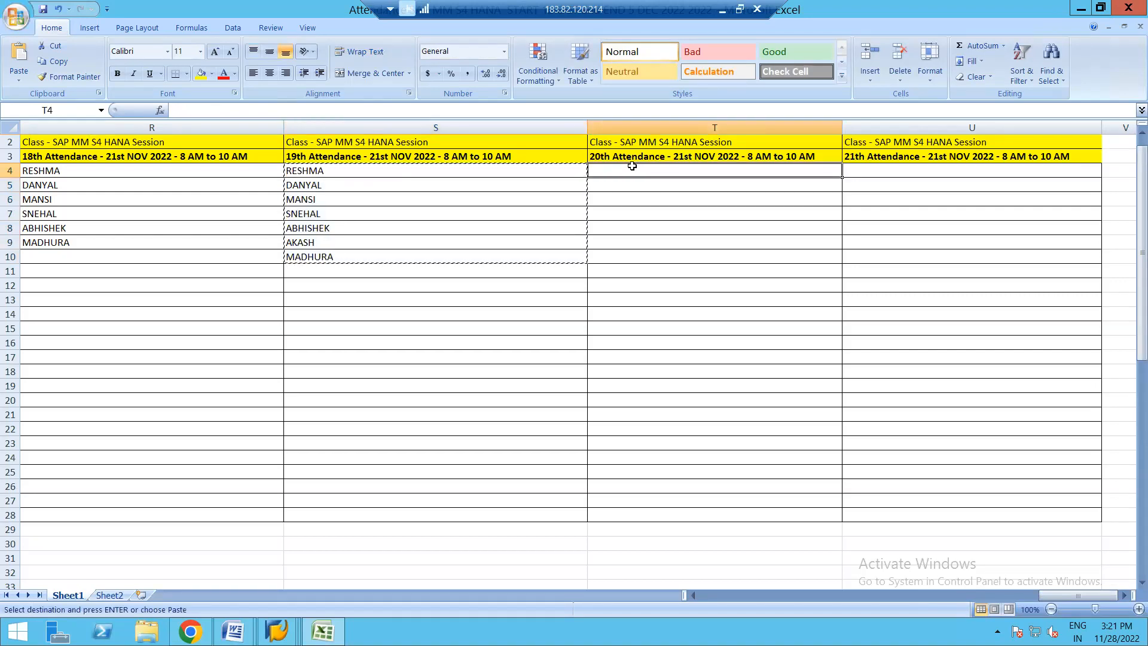
key("ctrl+v")
key("Escape")
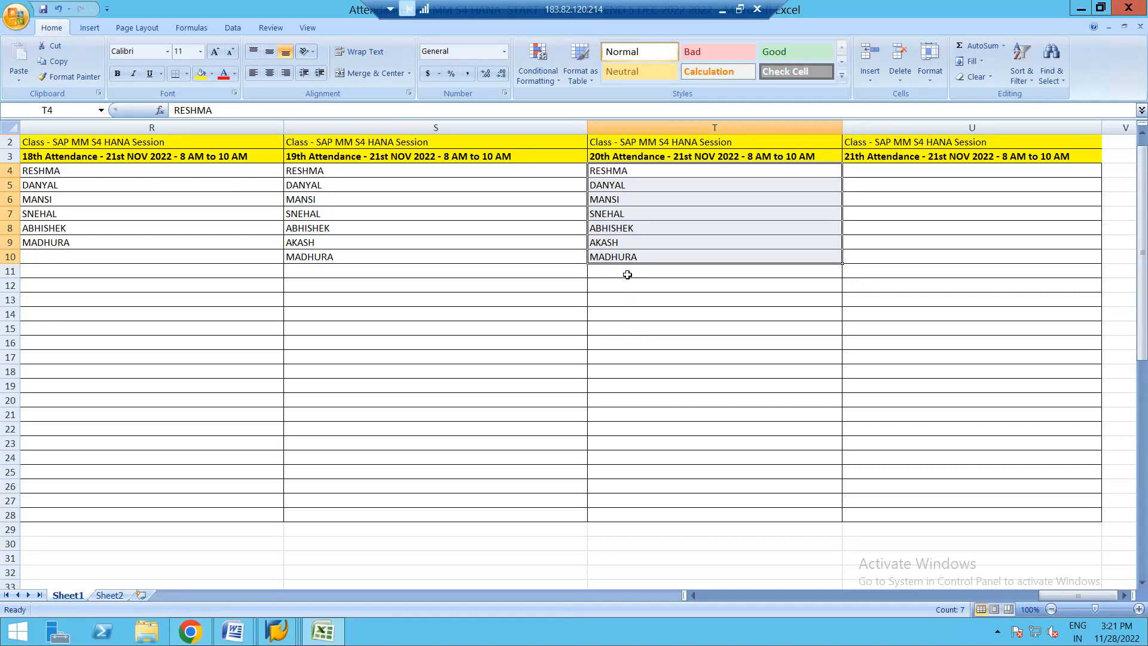
- Add the first names of two more attendees to the 20th Attendance list in cells T11 and T12
left_click(610, 272)
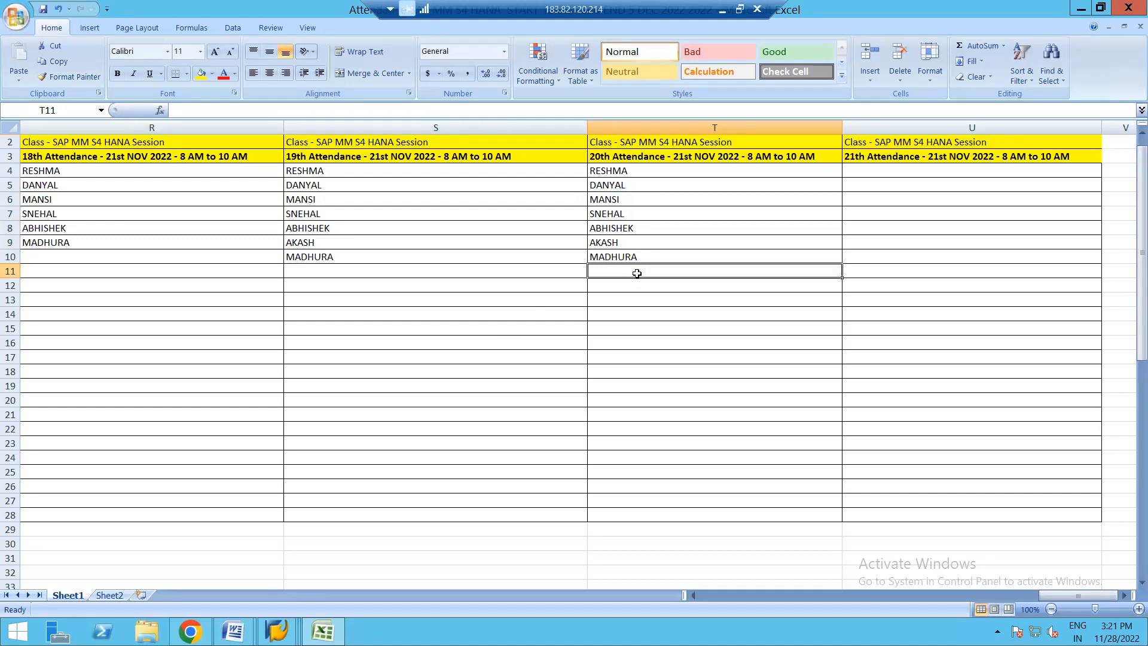
type("MURLI")
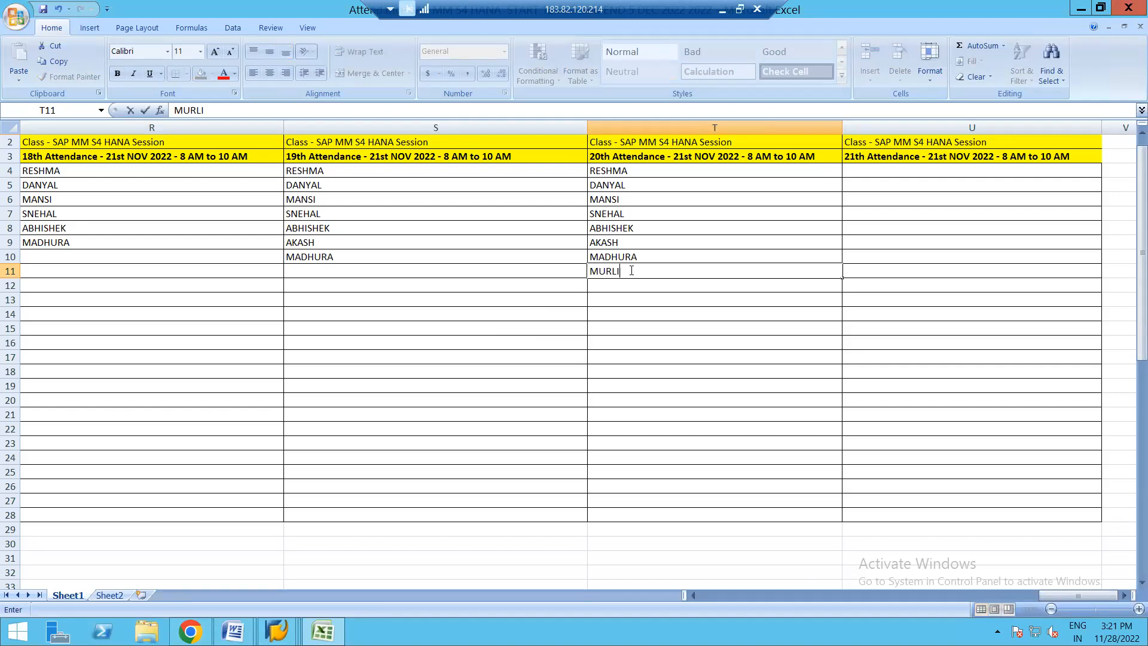
key("Return")
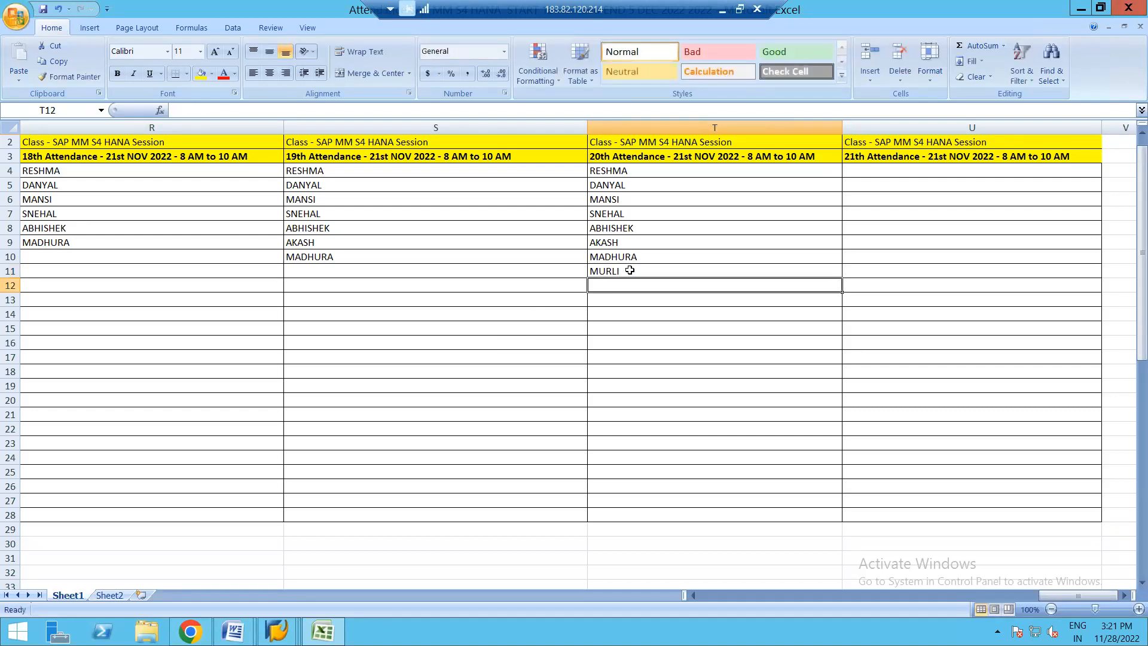
type("SATISH")
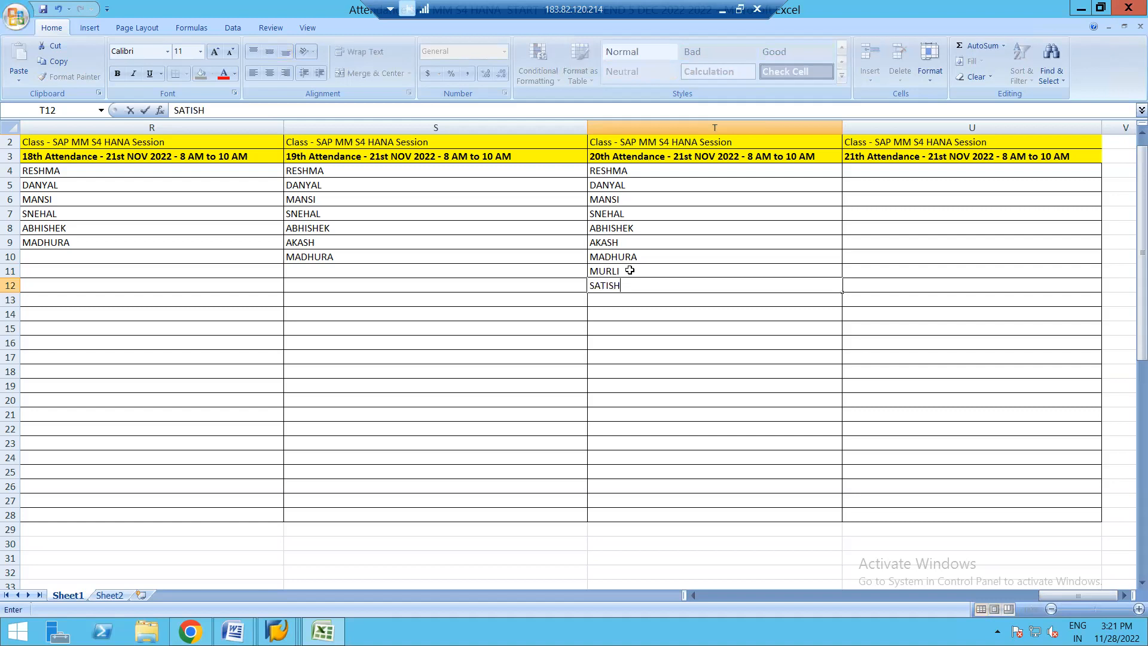
key("Return")
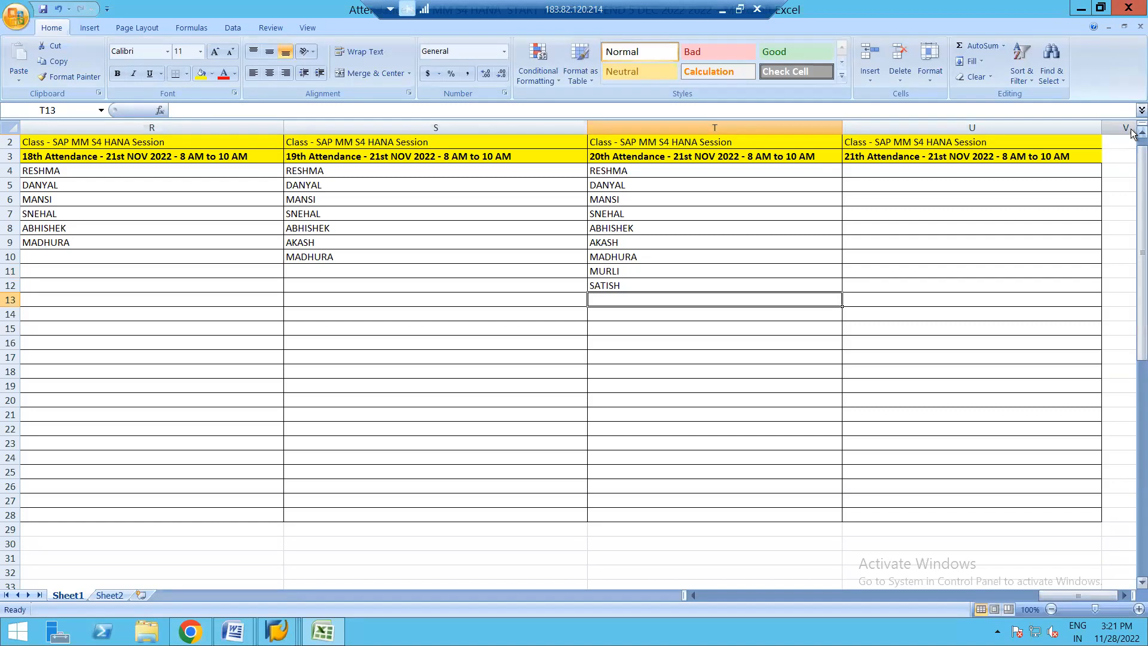
scroll(1132, 132, "up", 1)
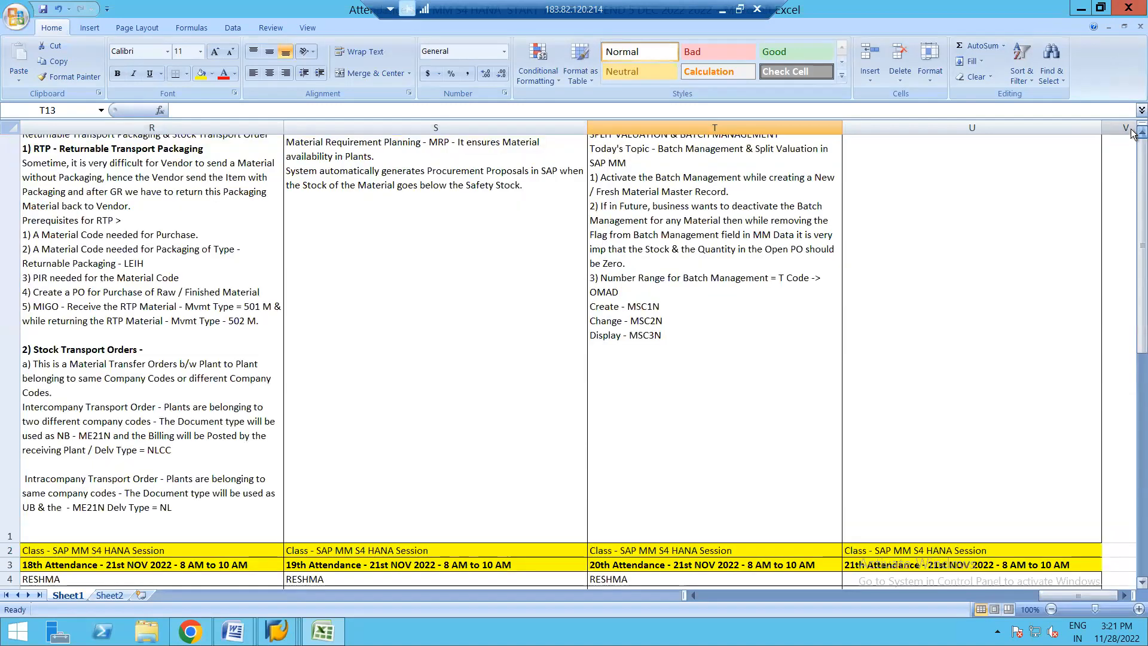
left_click(675, 333)
double_click(675, 333)
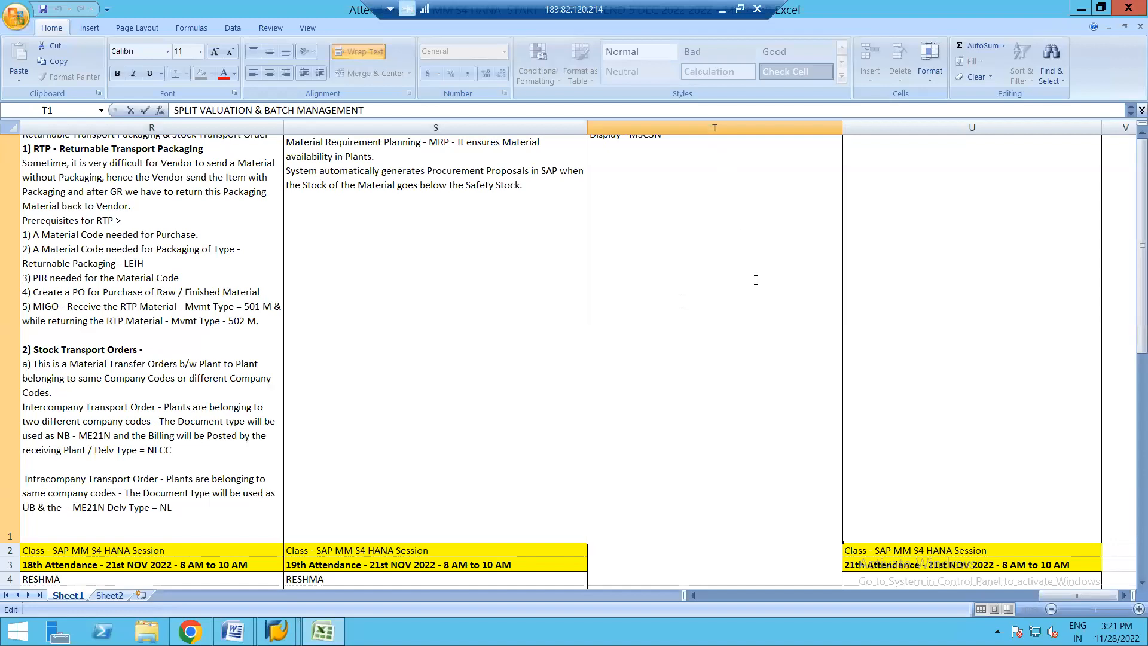
left_click(915, 299)
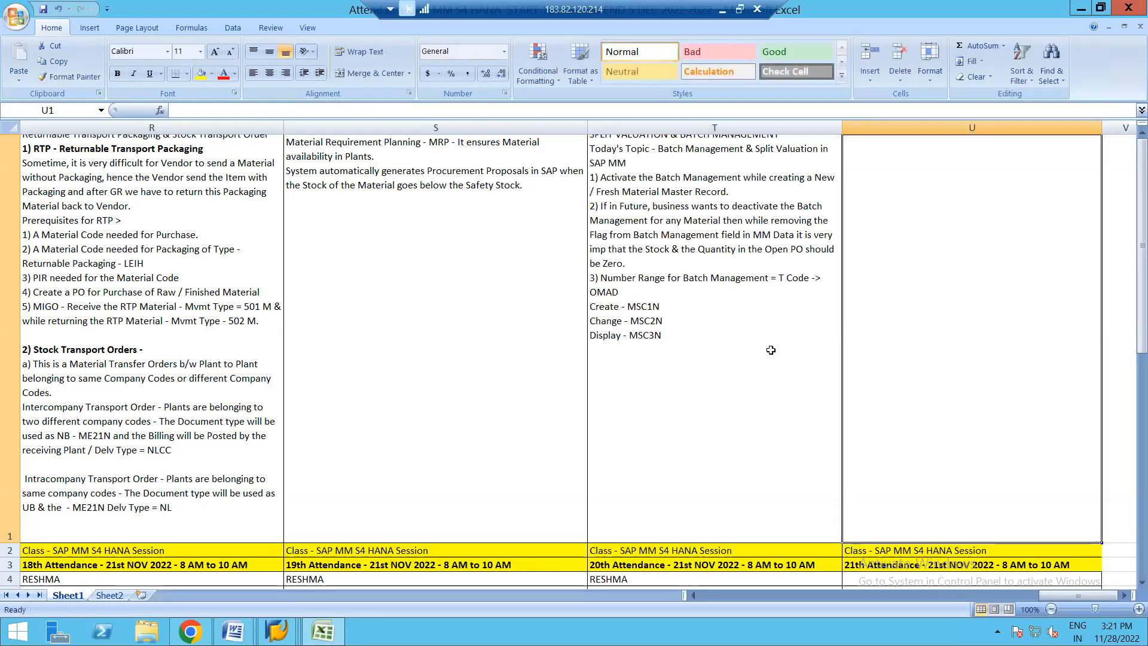
- Append "onfiguration for Split Valuation Completed and end to end Process is in Progress." at the end of the notes in cell T1
left_click(676, 337)
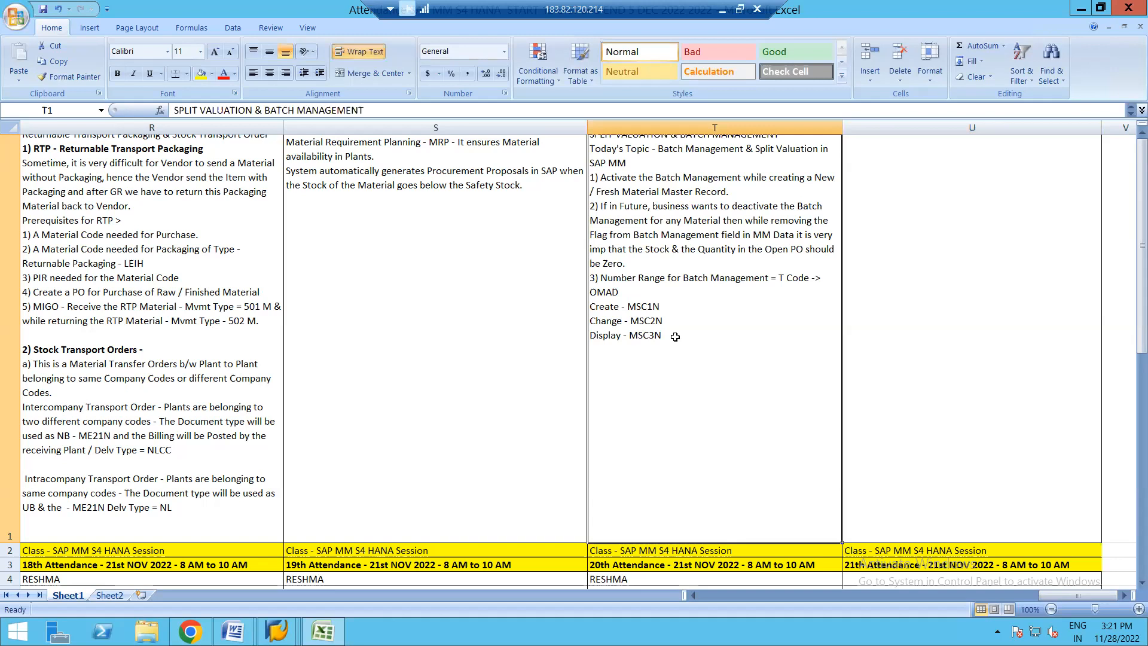
double_click(675, 336)
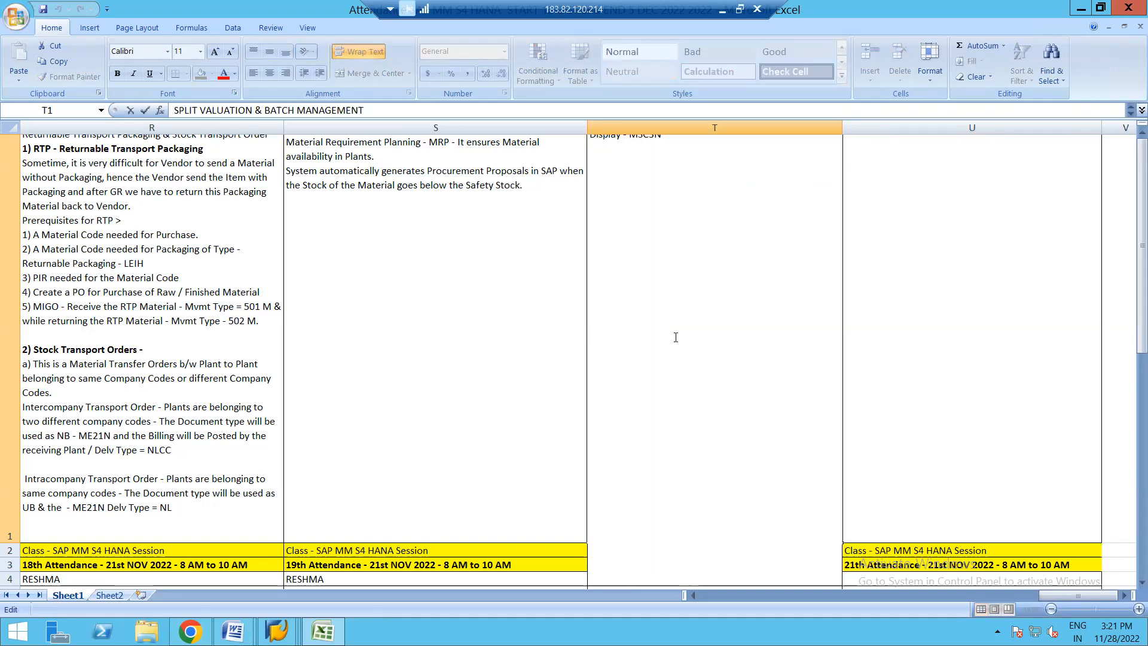
type("onfigu")
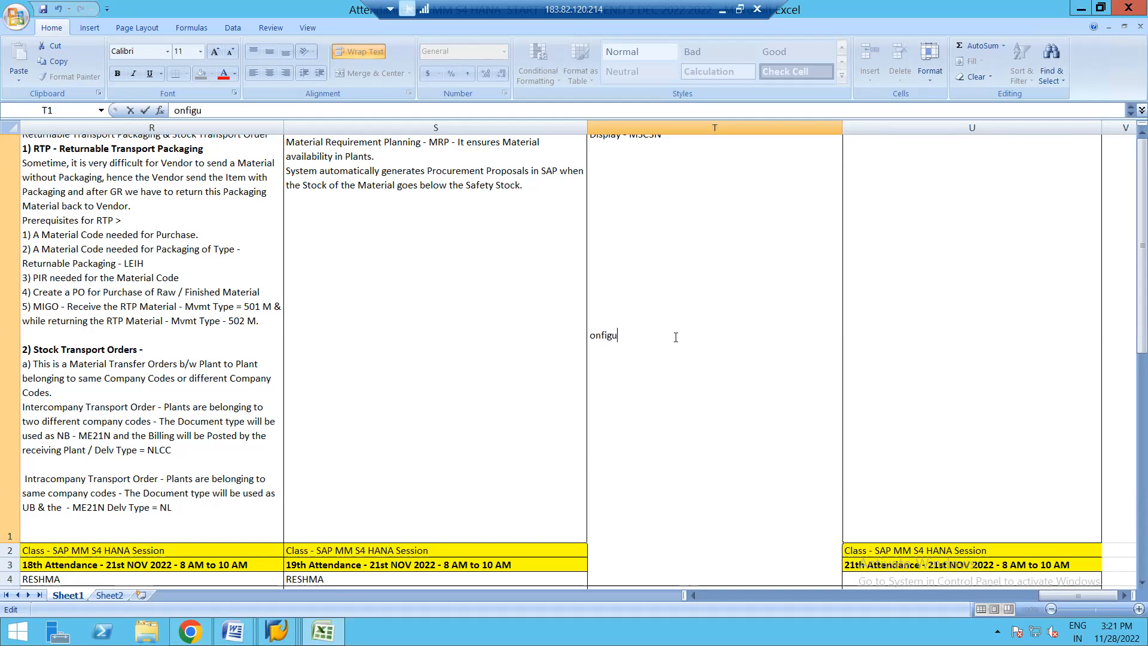
type("ration for Split Valuation Complete")
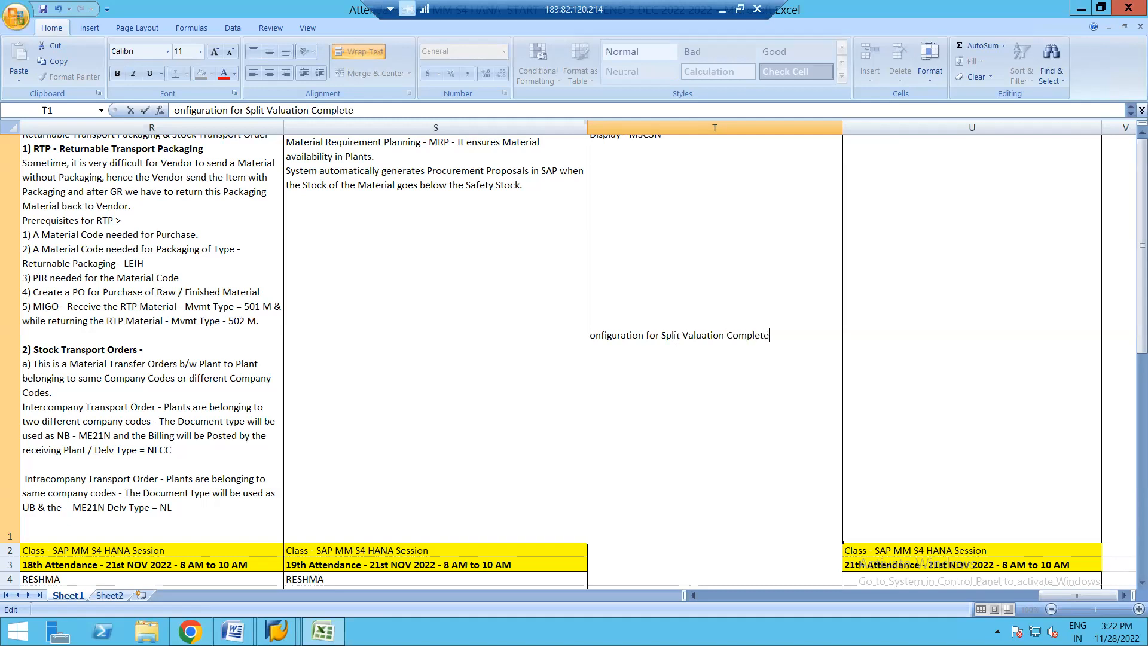
type("d and end to end")
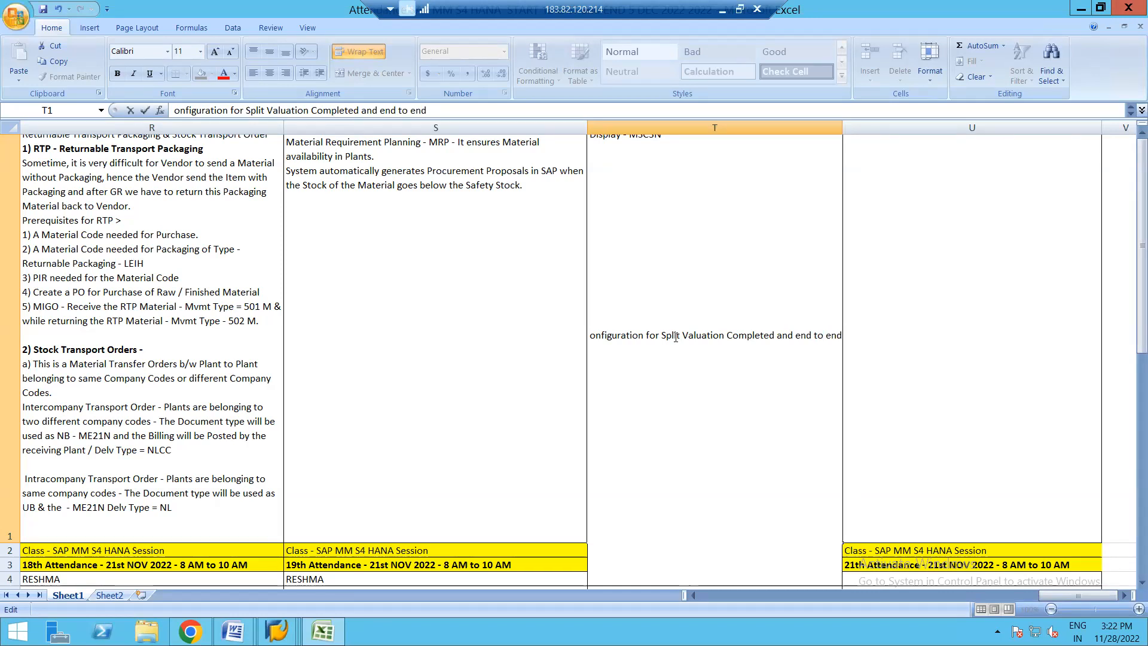
type(" Process is ")
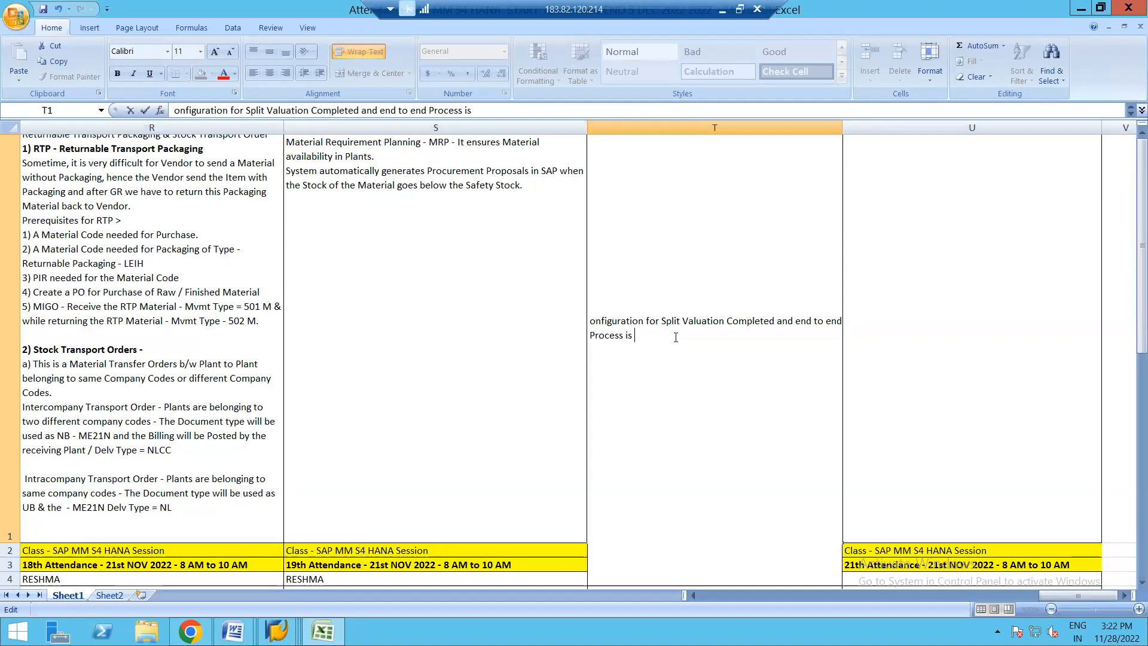
type("in Progress")
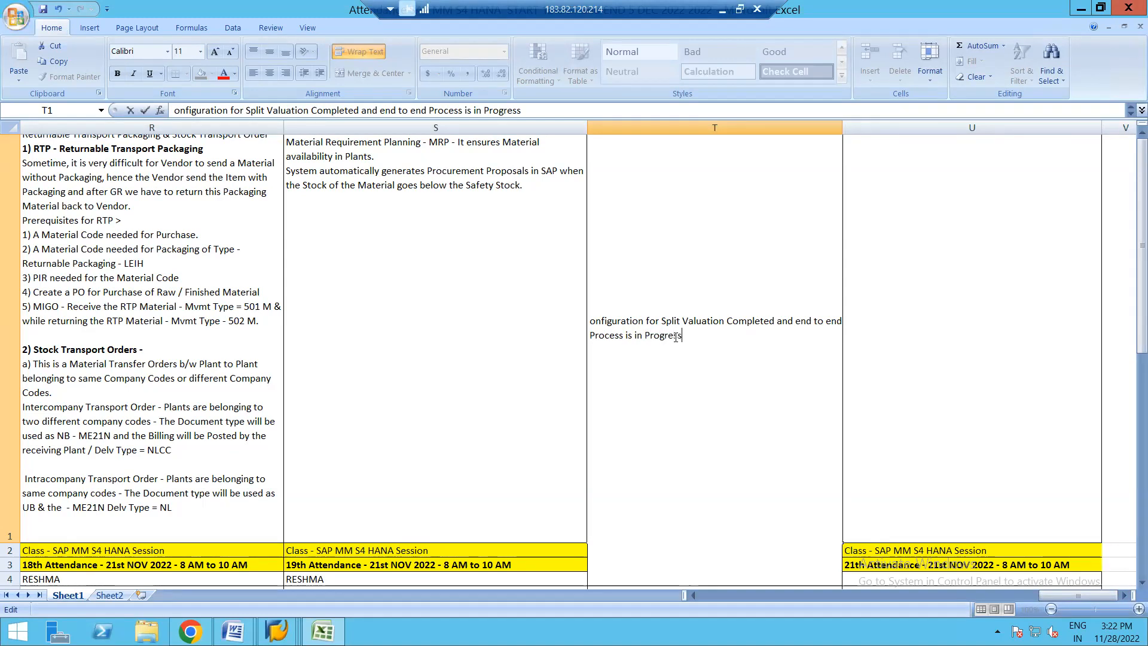
type(".")
key("ctrl+Return")
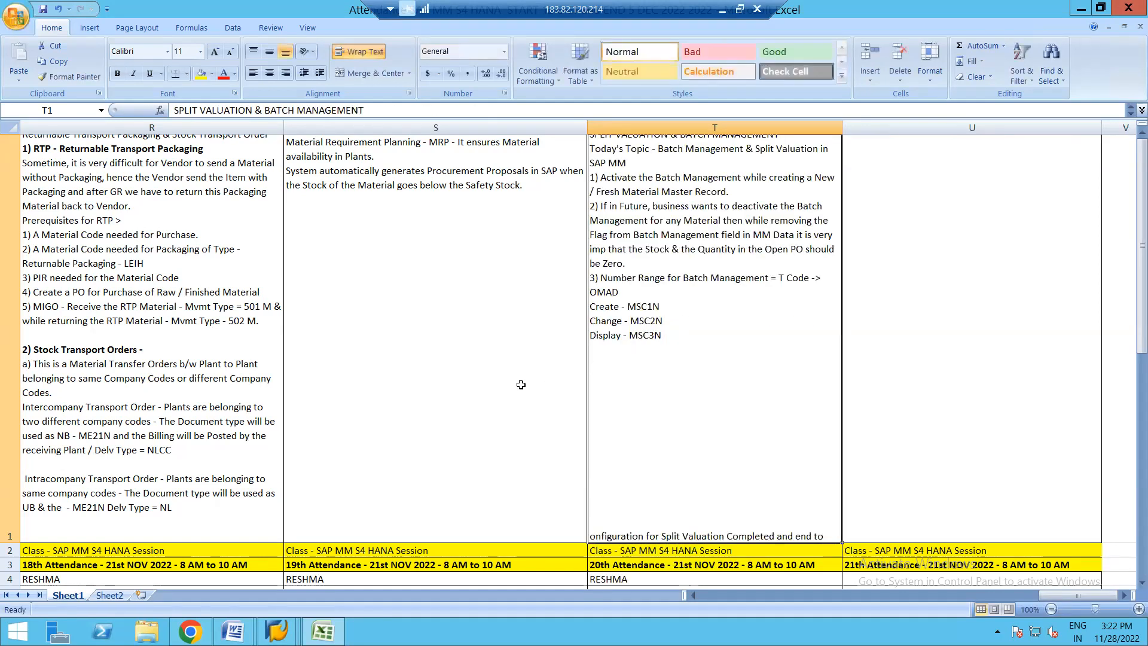
left_click(478, 378)
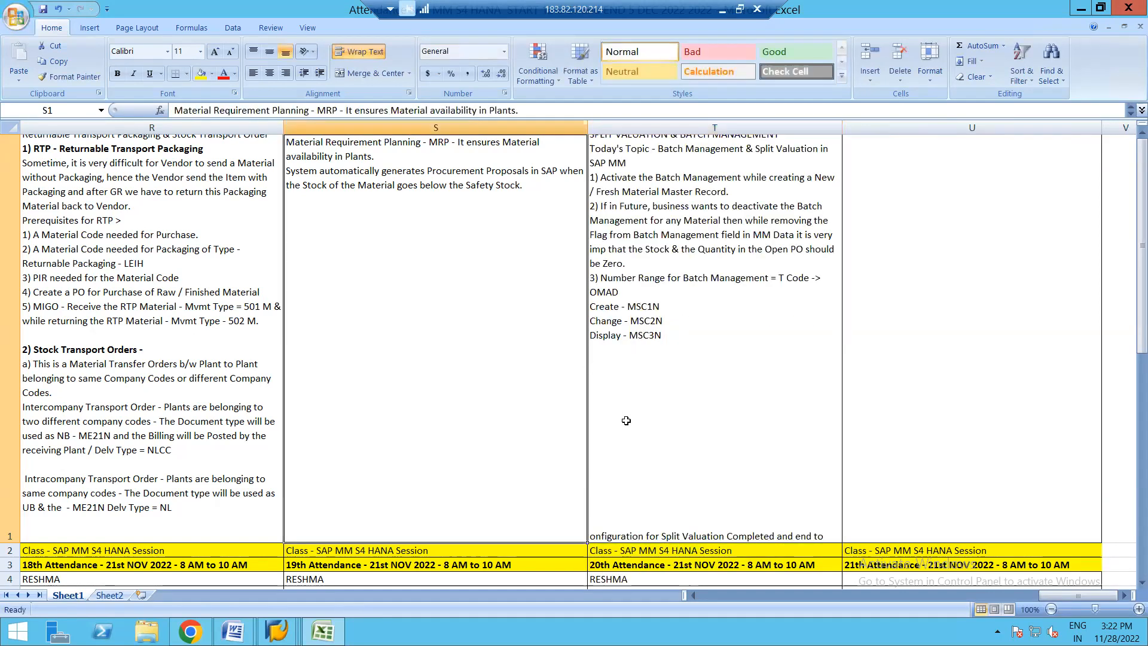
- Set the vertical text alignment of notes cell T1 to Top
left_click(915, 355)
left_click(747, 335)
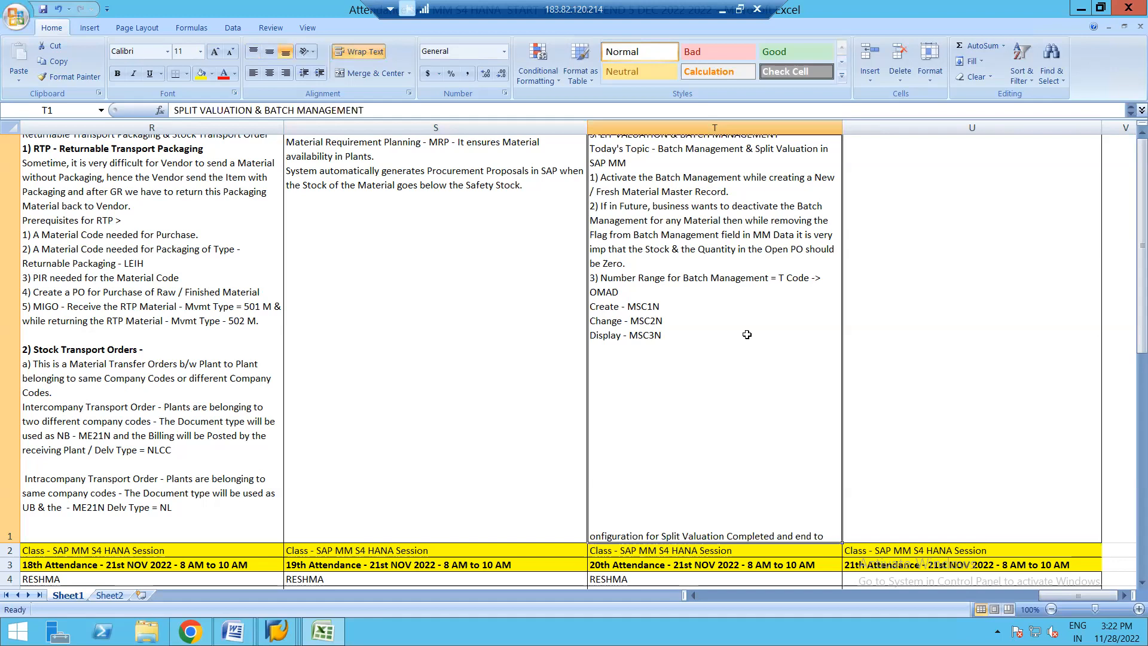
right_click(747, 335)
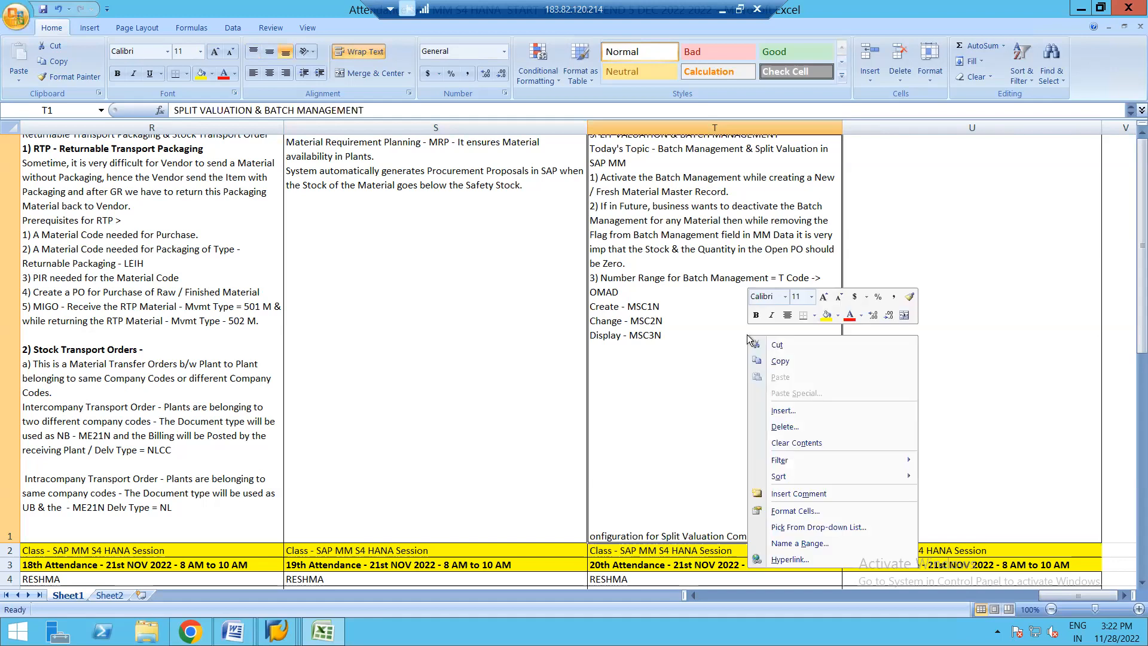
left_click(784, 510)
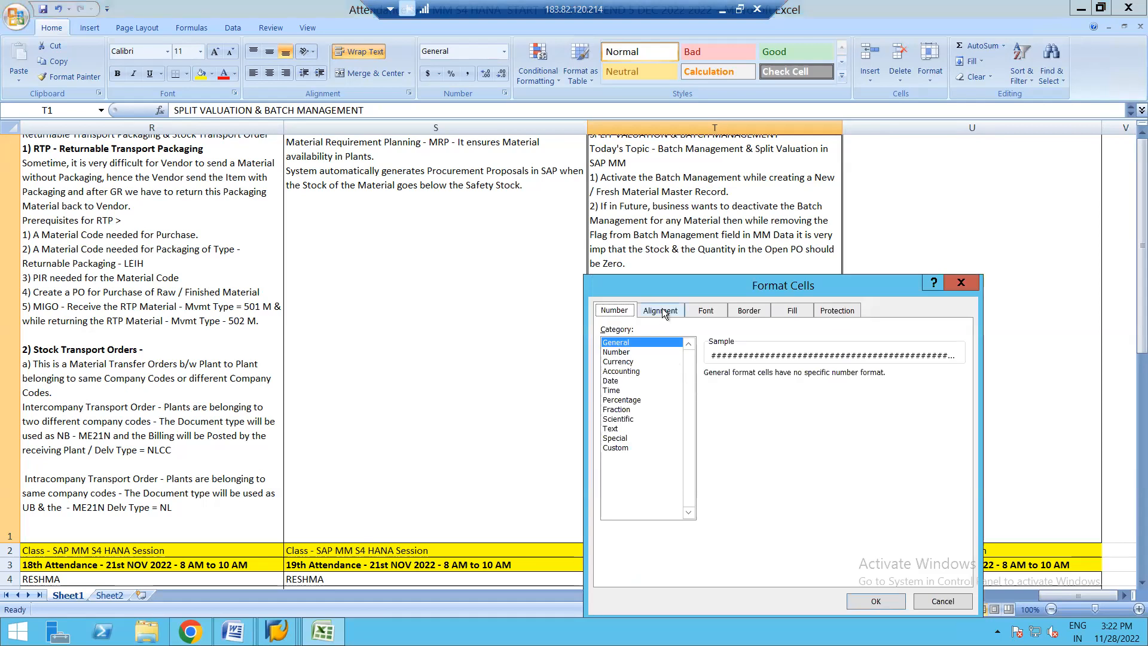
left_click(662, 311)
left_click(705, 389)
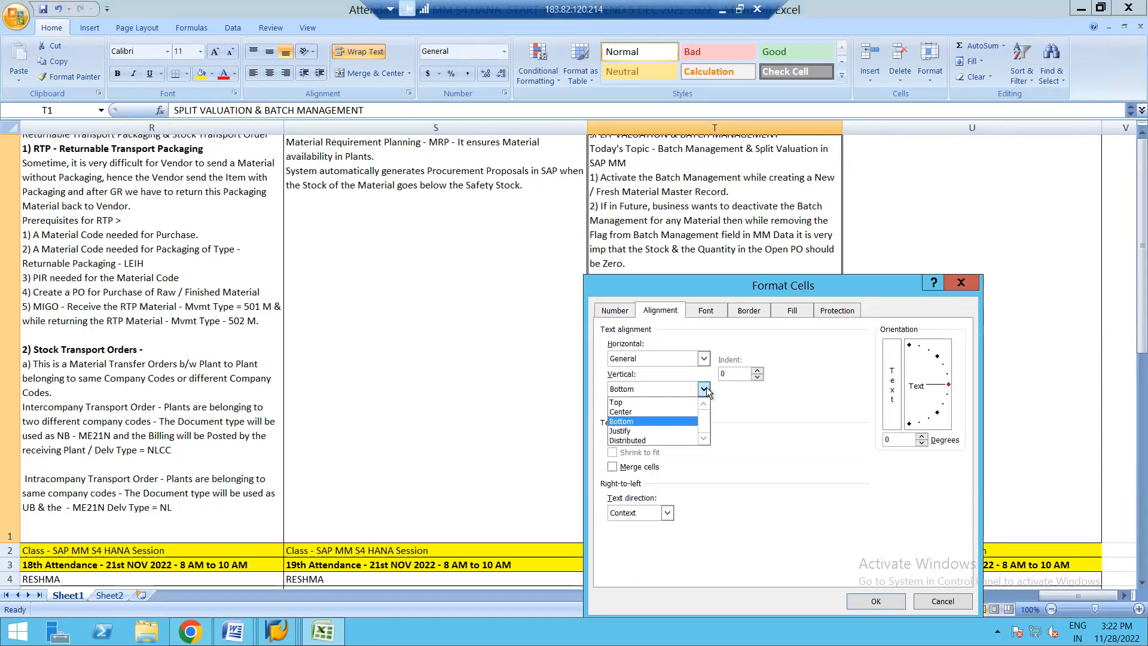
left_click(641, 403)
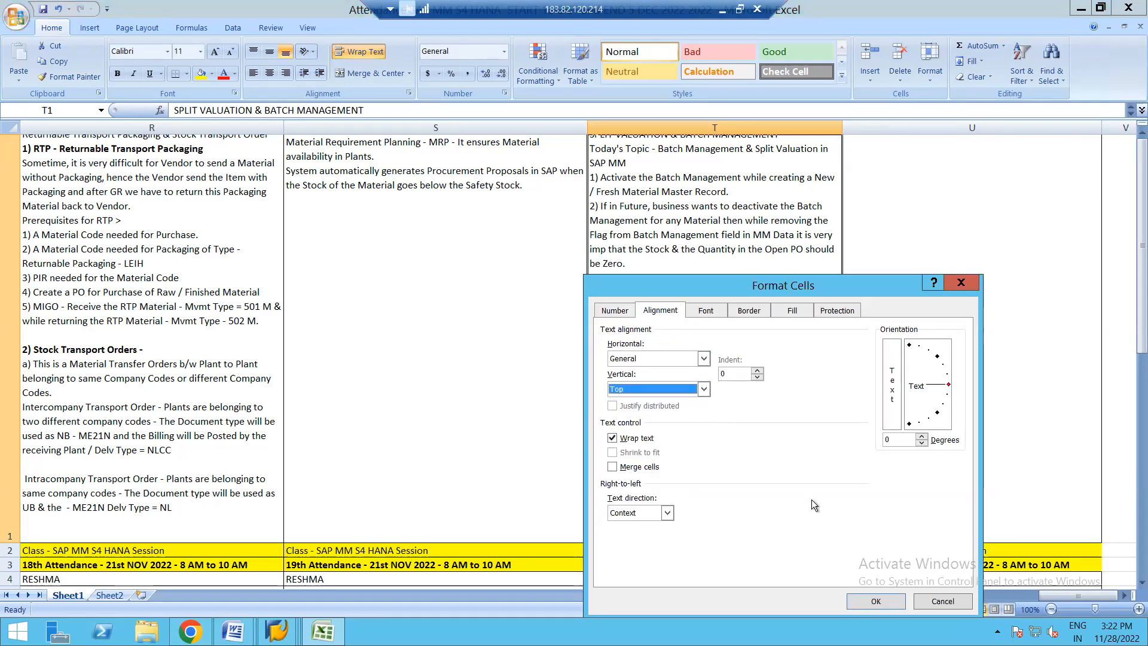
left_click(875, 601)
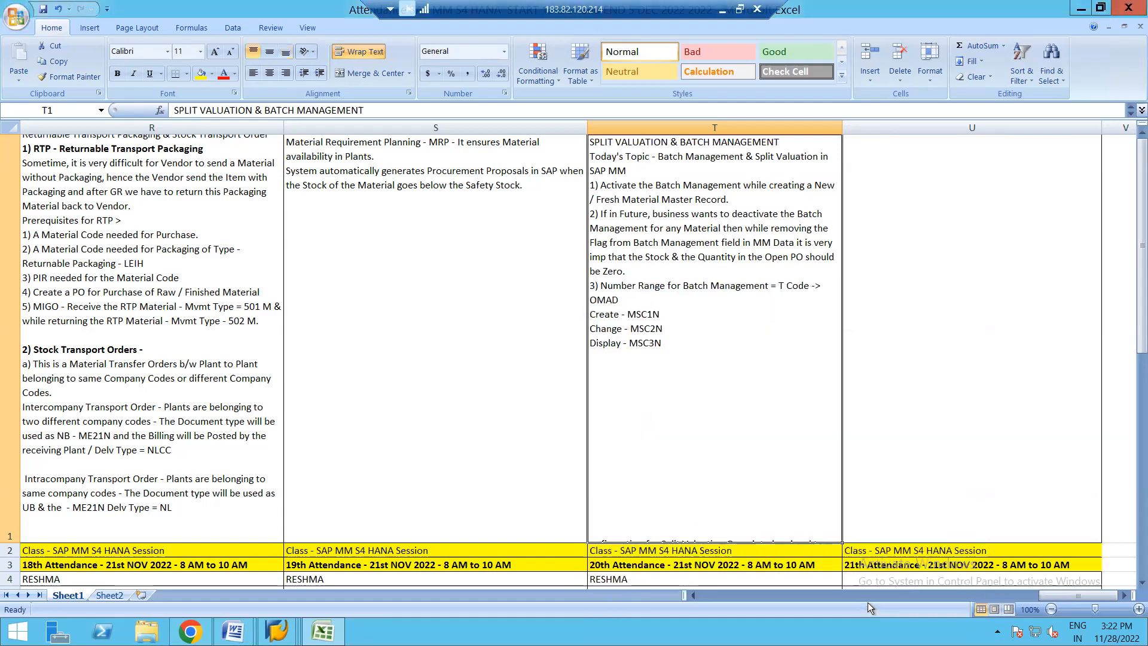
left_click(909, 400)
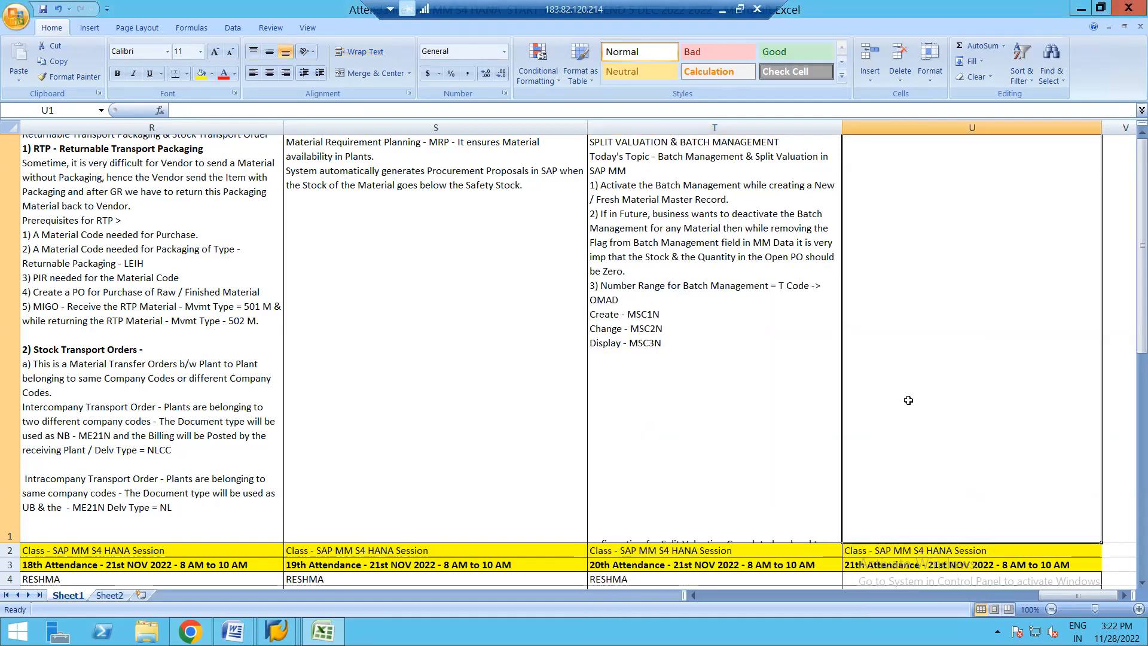
- Remove the blank lines after "Display - MSC3N" in cell T1 and correct the last sentence's first word to "Configuration"
double_click(680, 343)
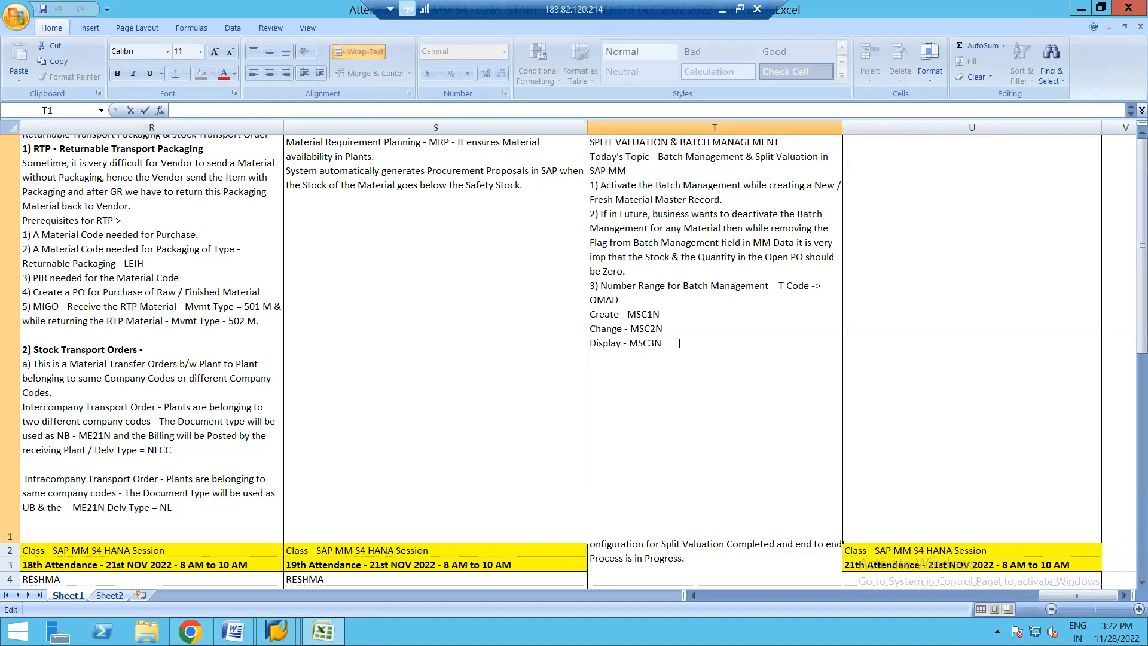
key("alt+Return")
key("Delete")
key("Delete")
key("Delete")
key("Delete")
key("Delete")
key("Delete")
key("Delete")
key("Delete")
key("Delete")
key("Delete")
key("Delete")
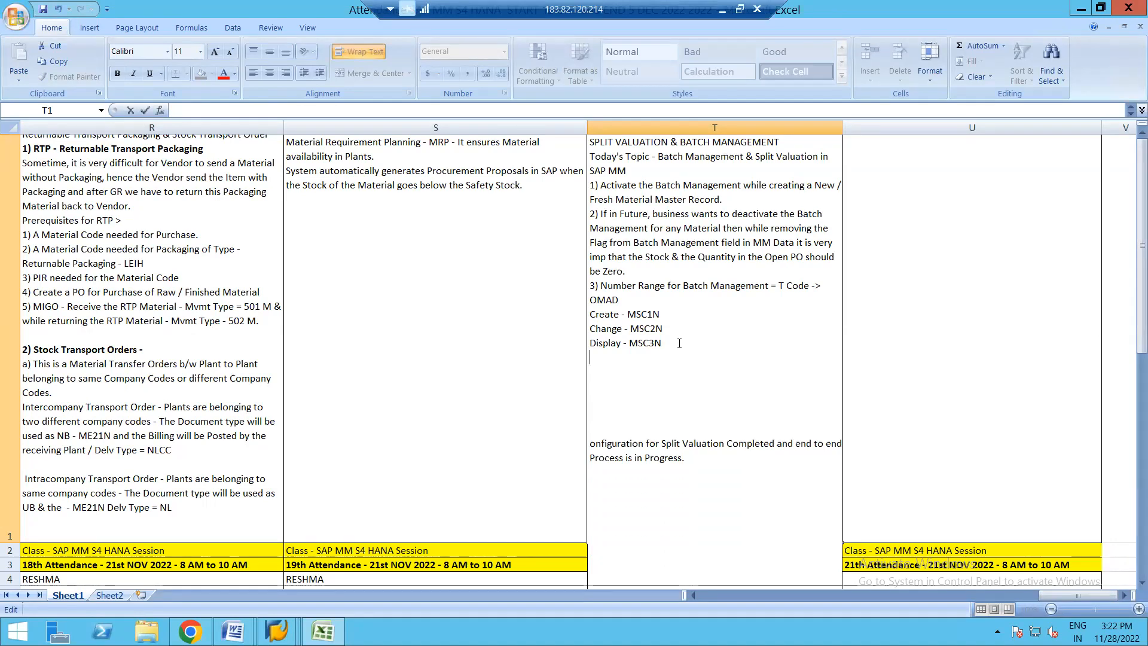
key("Delete")
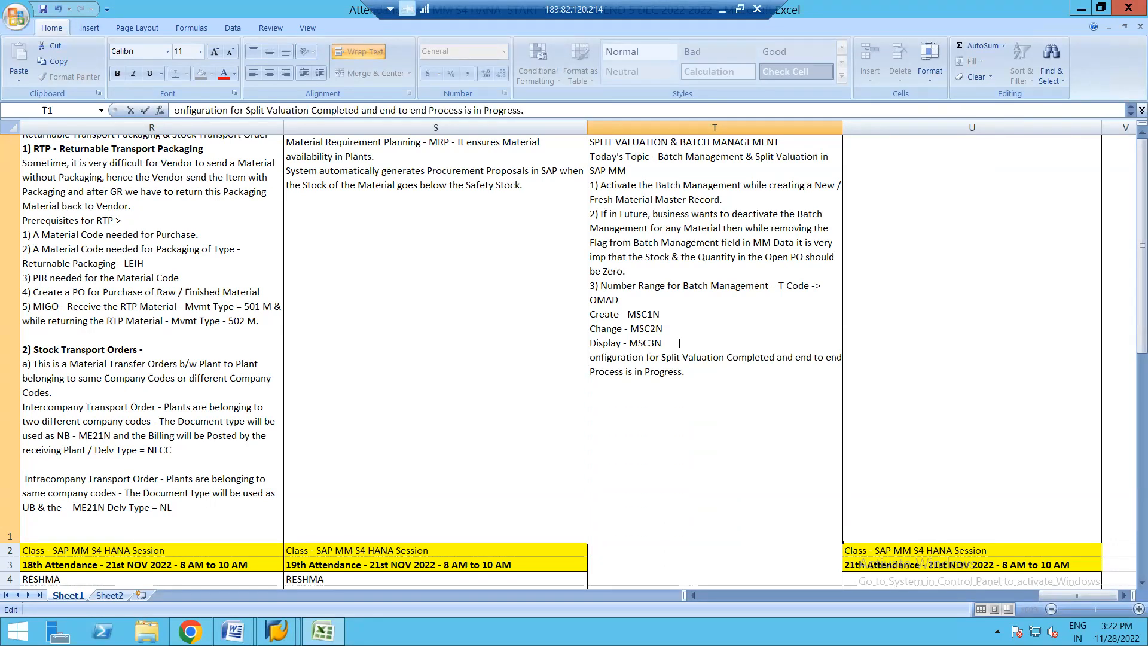
type("C")
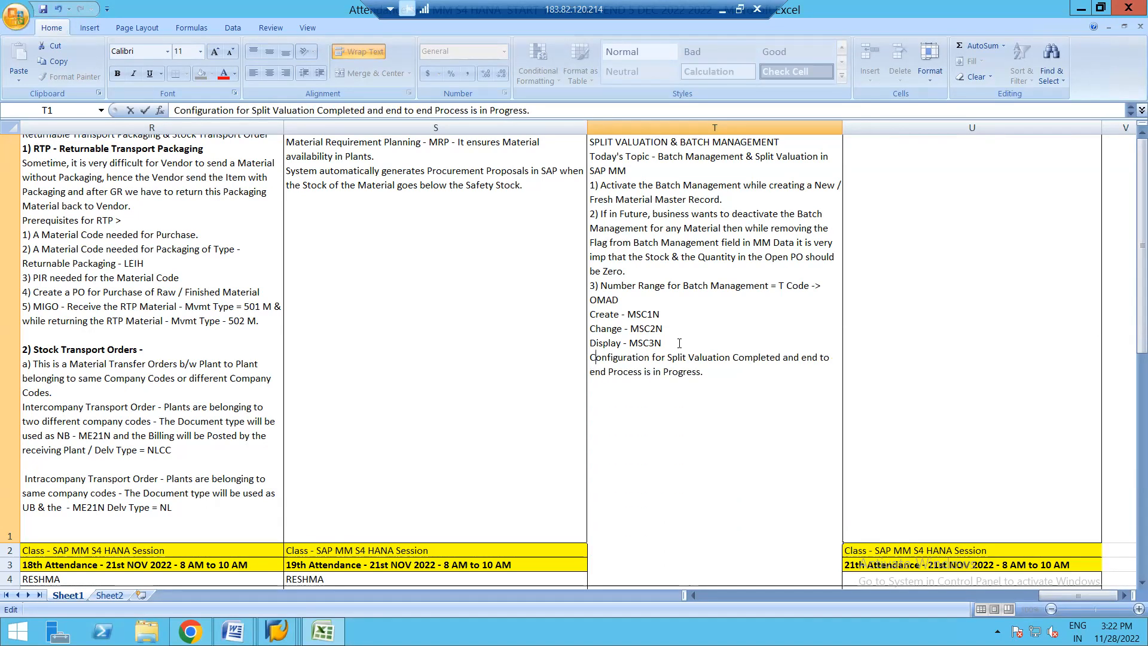
left_click(907, 364)
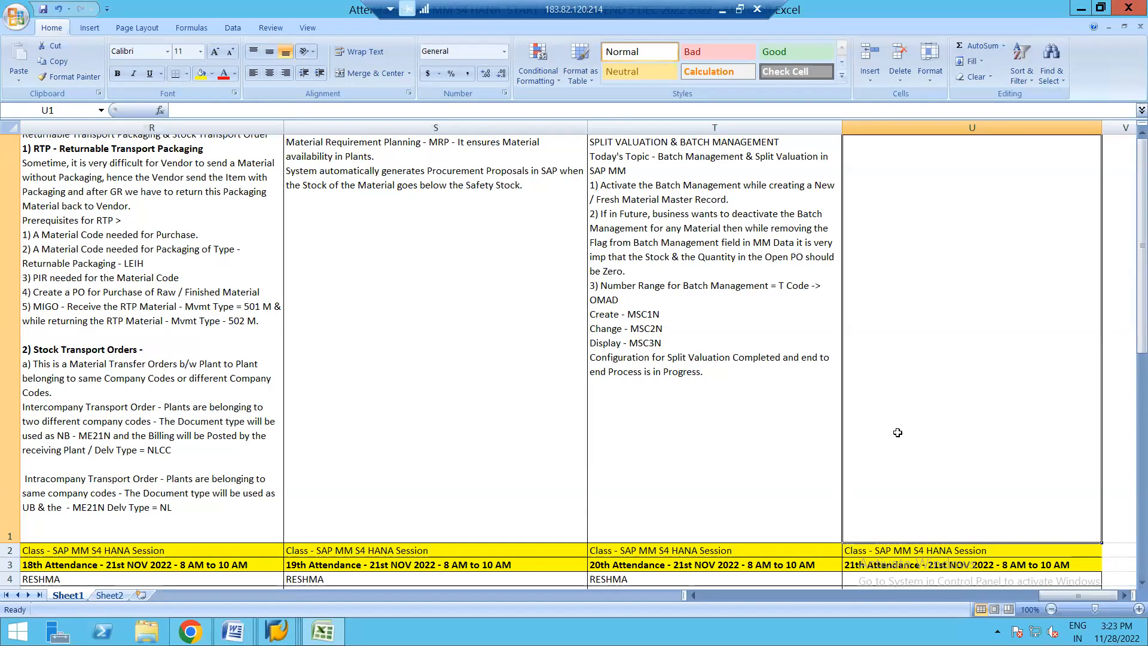
left_click(768, 444)
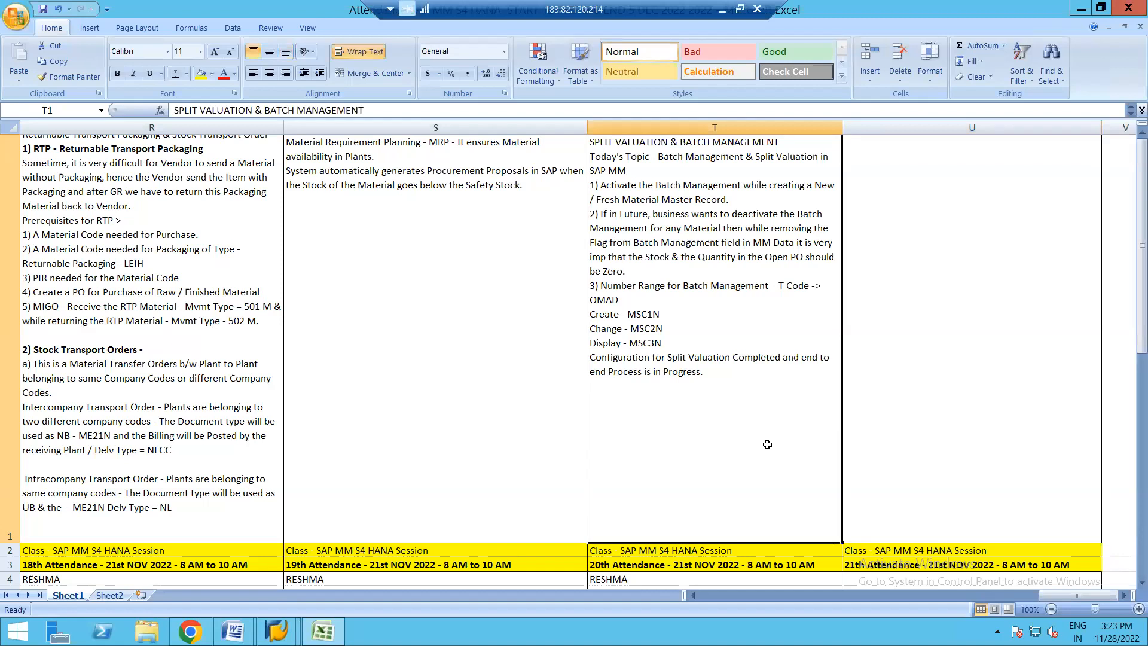
left_click(850, 410)
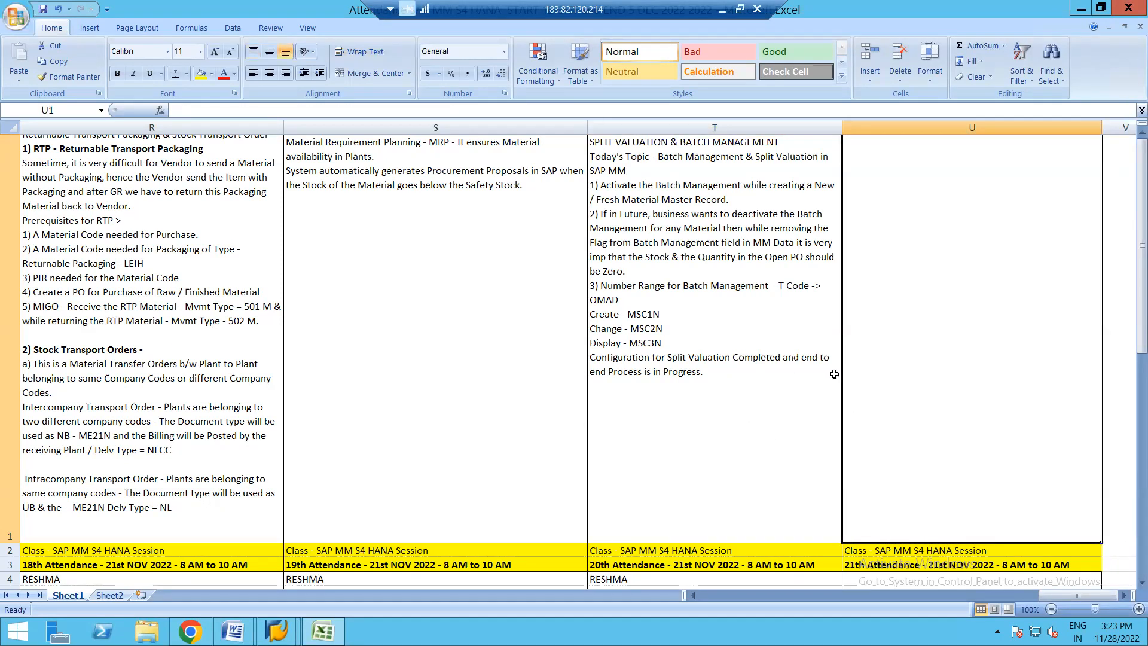
left_click_drag(880, 362, 309, 553)
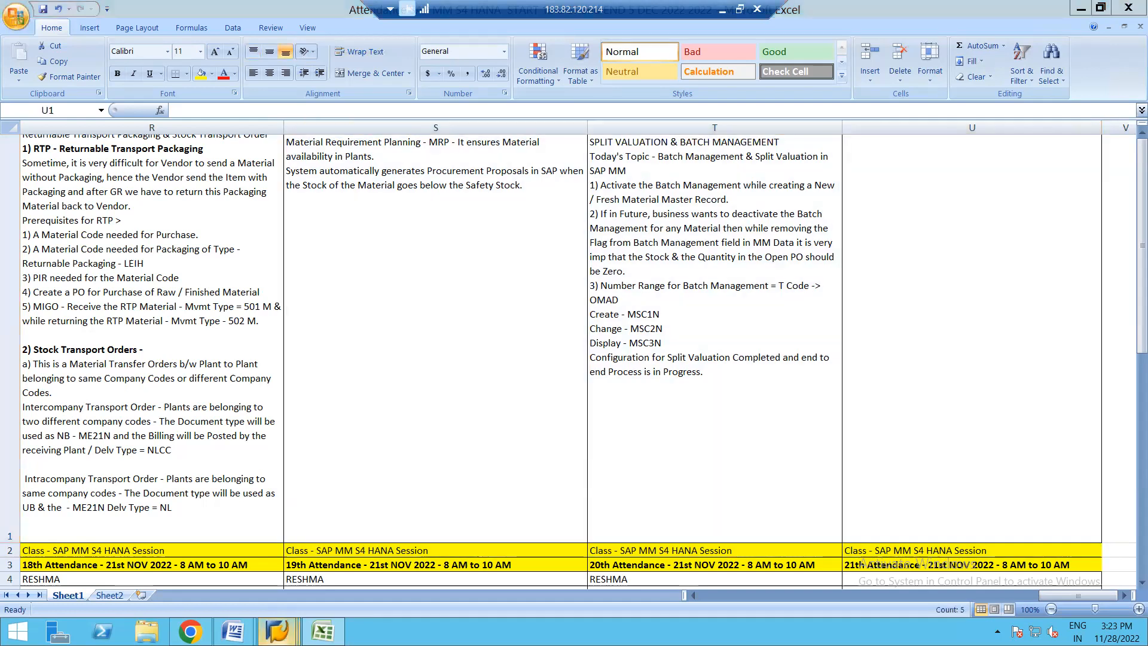
- Switch to SAP and exit the system from the plant selection screen with the command /NEX
mouse_move(277, 631)
left_click(408, 547)
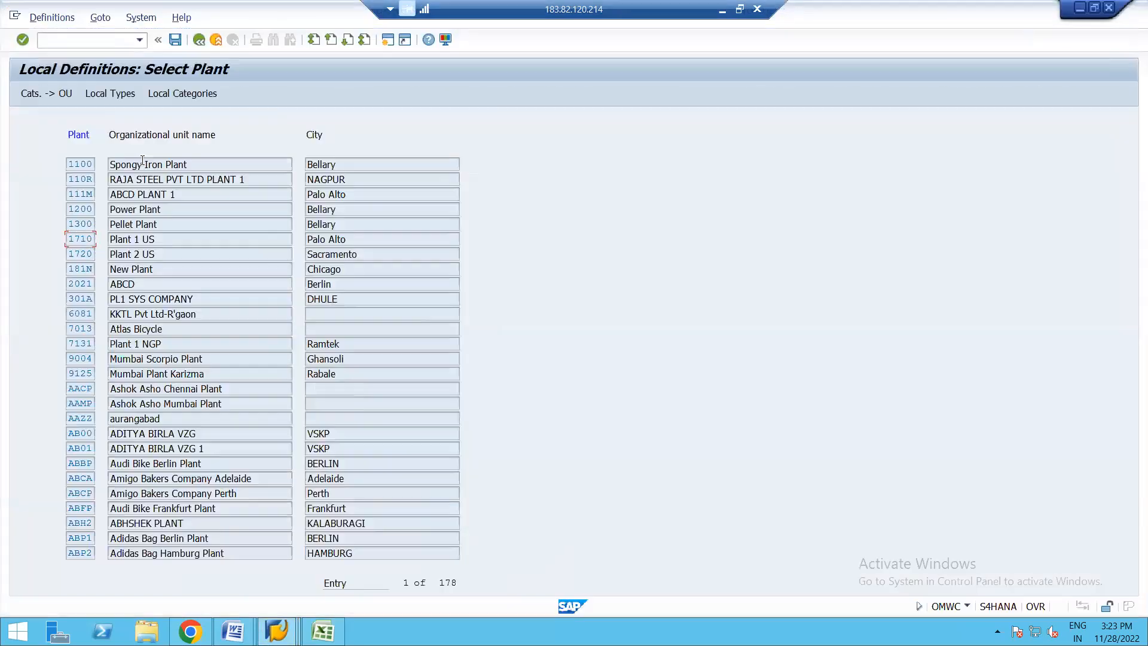
left_click(88, 42)
type("/NEX")
key("Return")
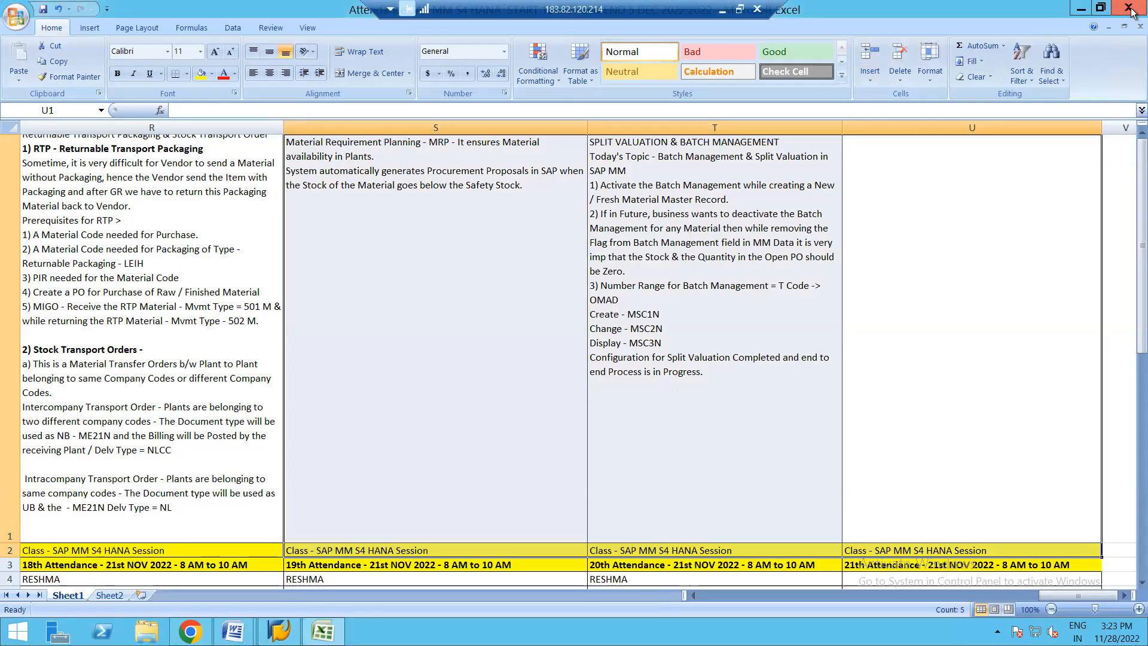
- Close the attendance workbook and Excel, and close the session notes and split valuation guide in Word
left_click(677, 229)
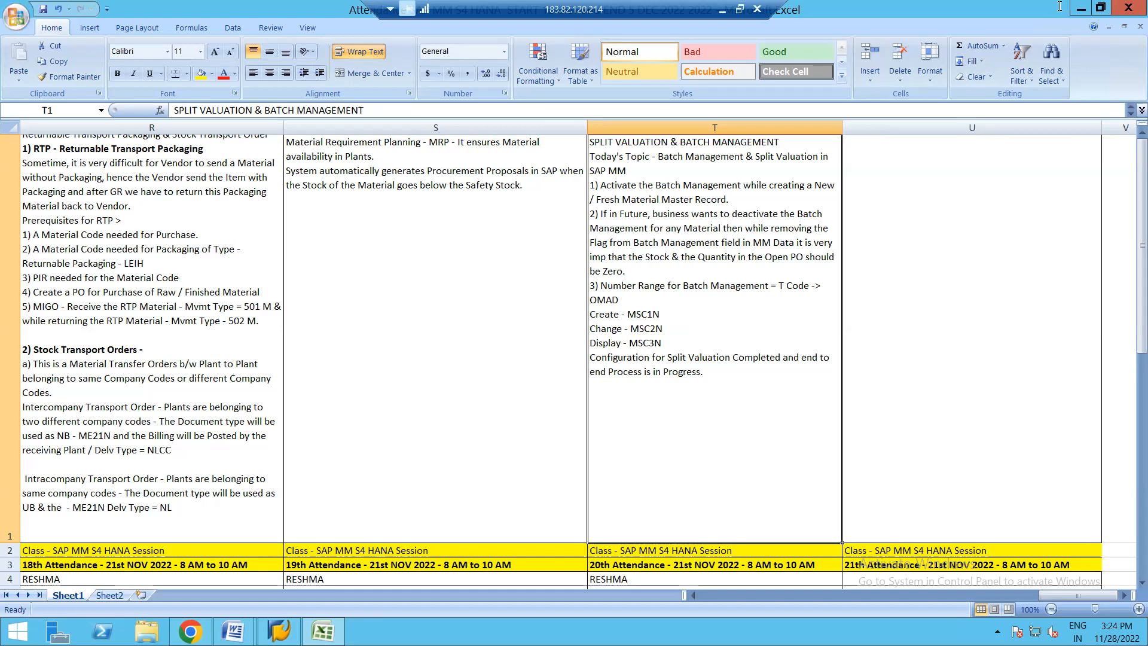
left_click(1139, 26)
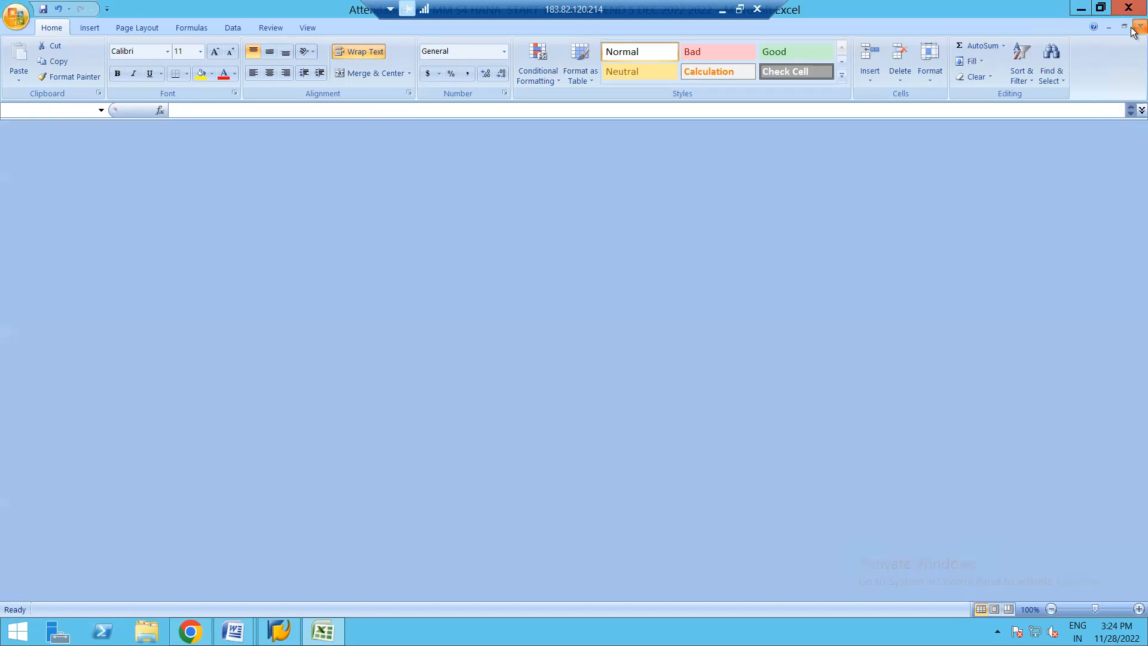
left_click(1130, 8)
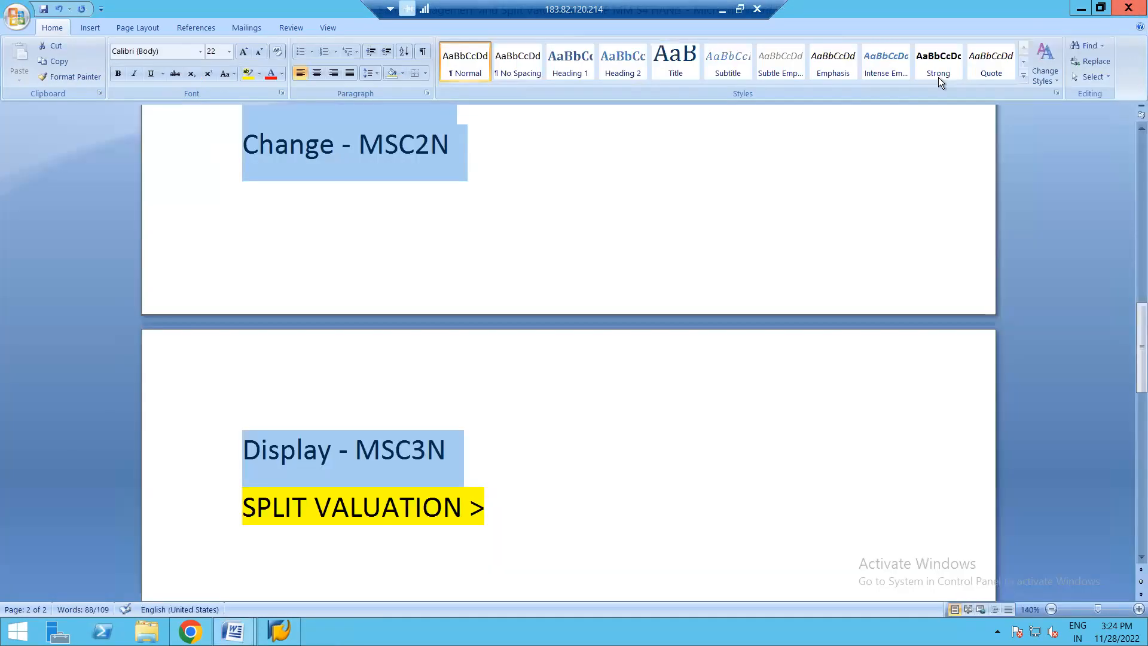
left_click(1130, 9)
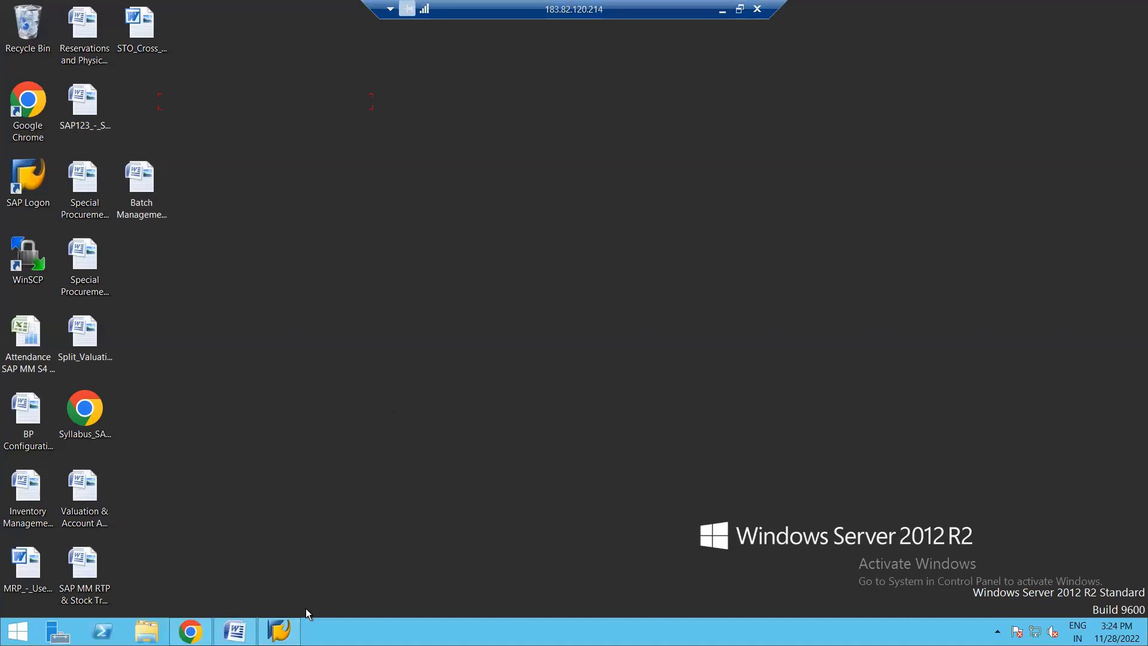
left_click(235, 631)
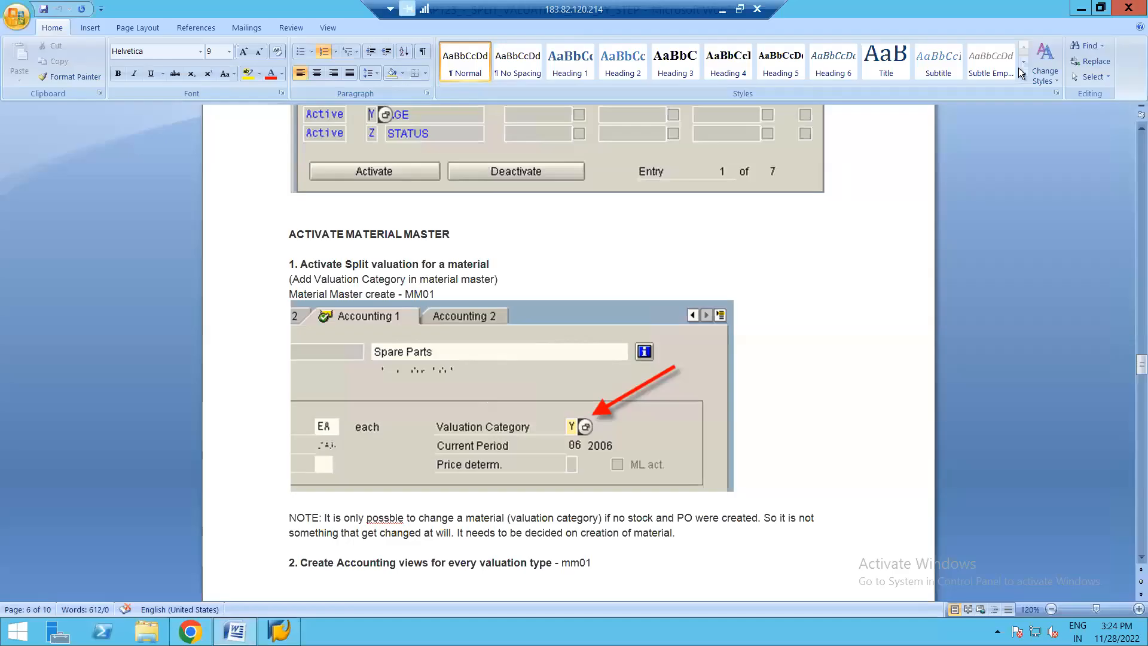
left_click(1129, 10)
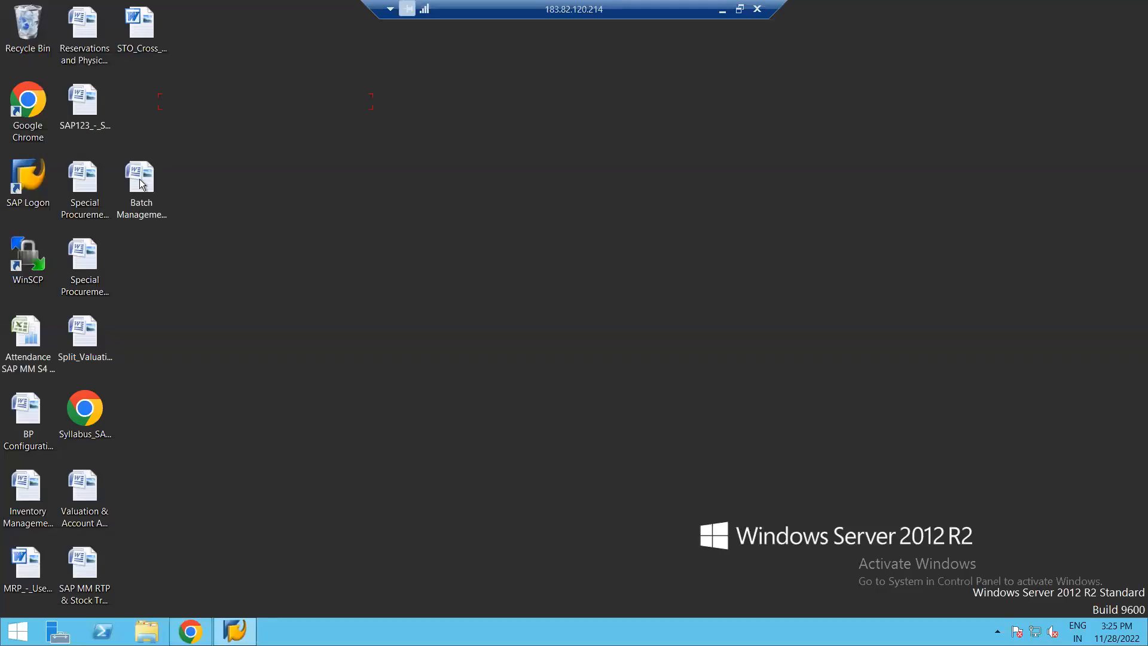
- Reopen the Batch Management and Split Valuation document to check the saved notes, then close it and the remote desktop connection
double_click(141, 179)
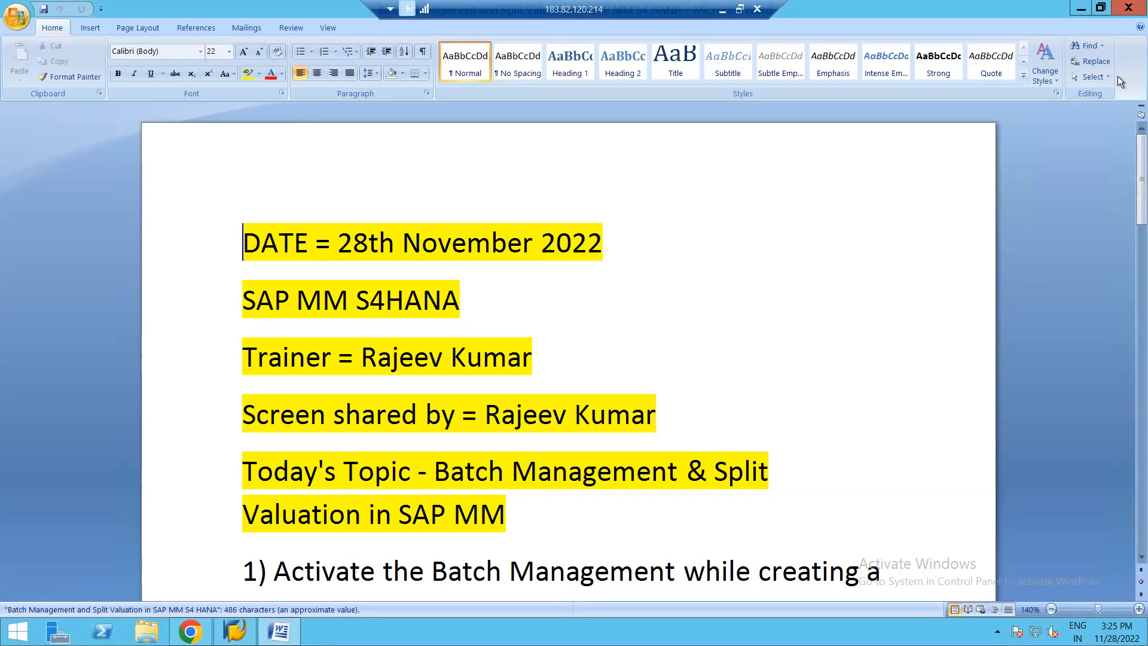
left_click(1128, 9)
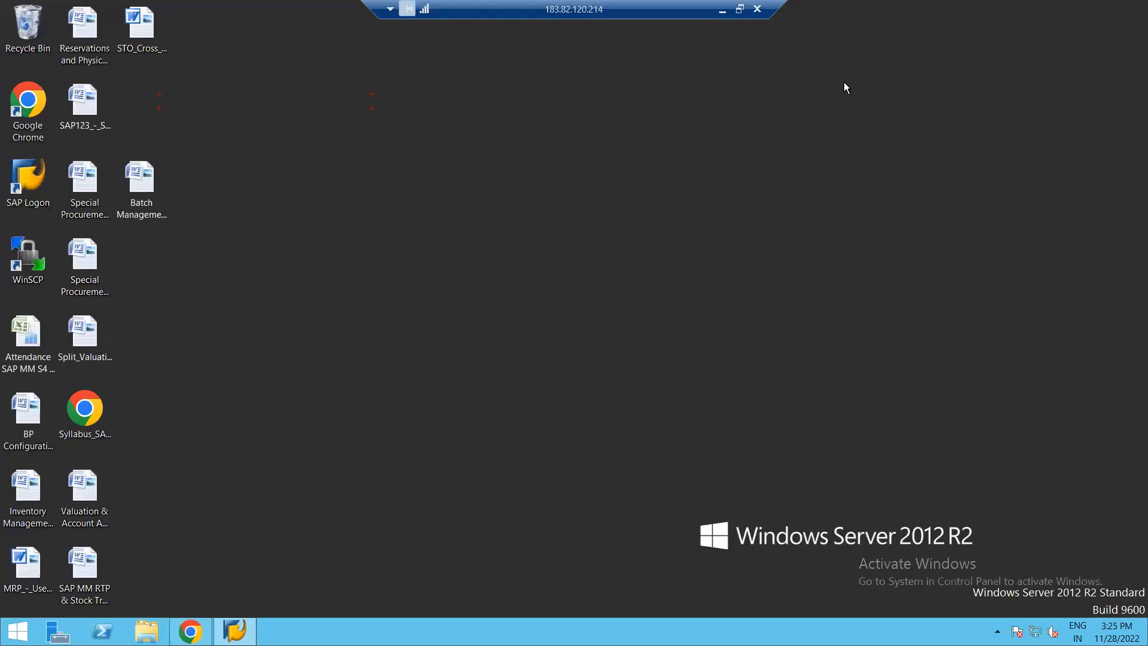
left_click(759, 10)
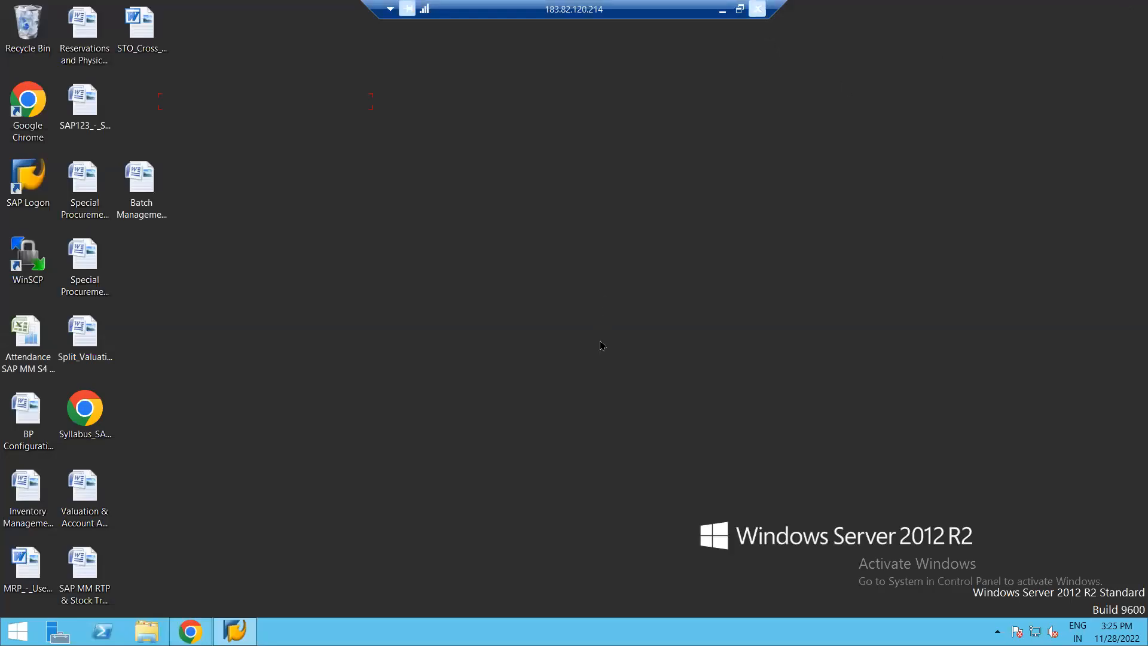